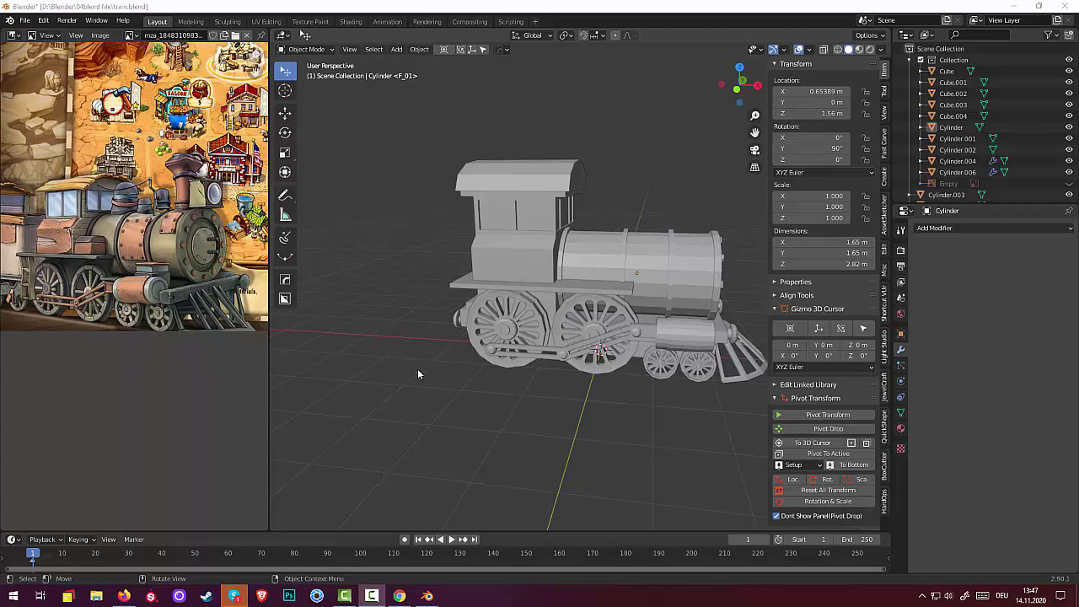
Add a 2 m cube, Cube.005, at the world origin beneath the locomotive
mouse_move(418, 377)
middle_mouse_down()
mouse_move(683, 346)
mouse_move(672, 365)
mouse_move(424, 365)
mouse_move(404, 388)
middle_mouse_up()
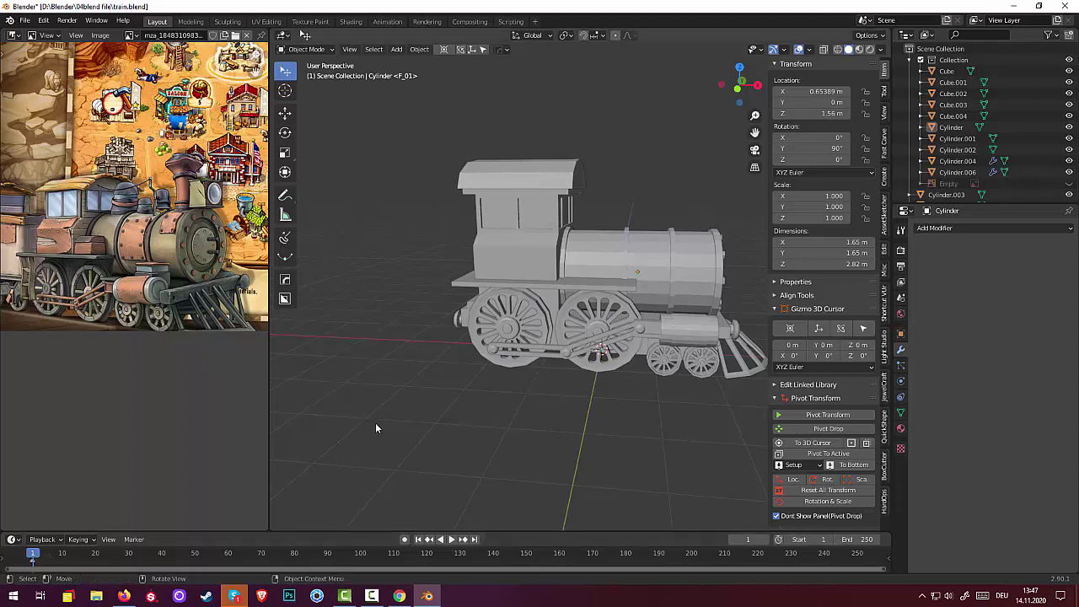
key("shift+a")
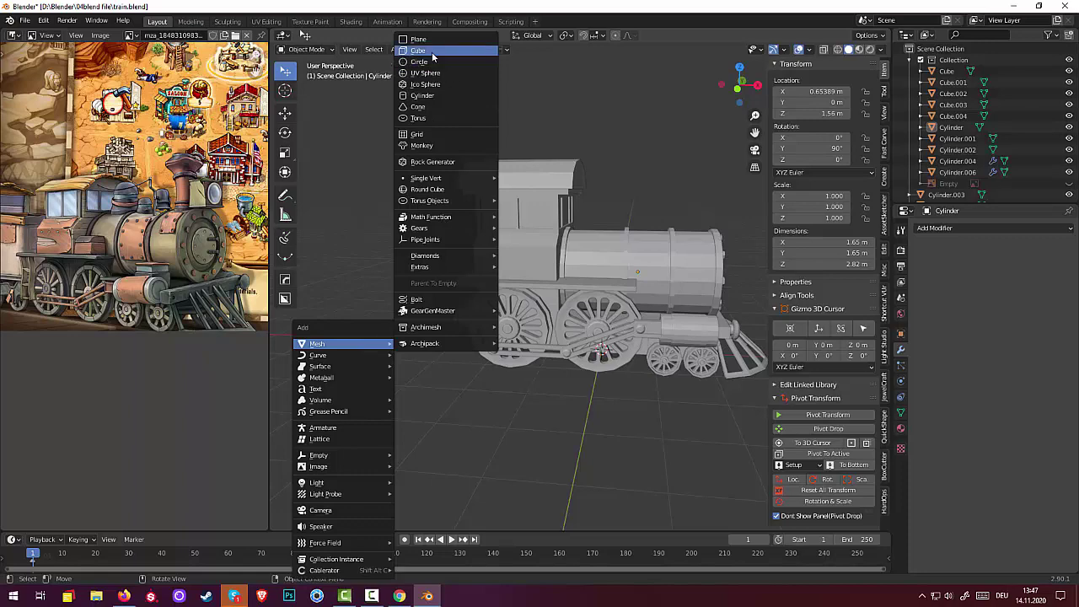
left_click(432, 51)
mouse_move(488, 199)
middle_mouse_down()
mouse_move(498, 185)
mouse_move(386, 201)
mouse_move(375, 194)
mouse_move(381, 160)
mouse_move(380, 182)
middle_mouse_up()
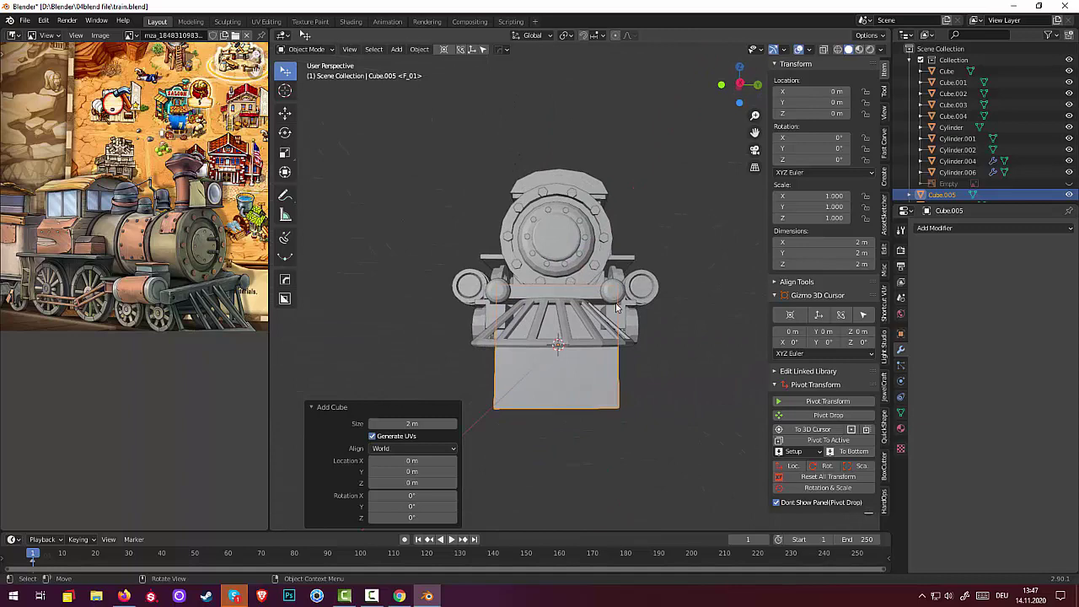
Scale the cube down, then along Y and X, into a 0.569 × 0.101 × 1.01 m slab
key("s")
left_click(583, 327)
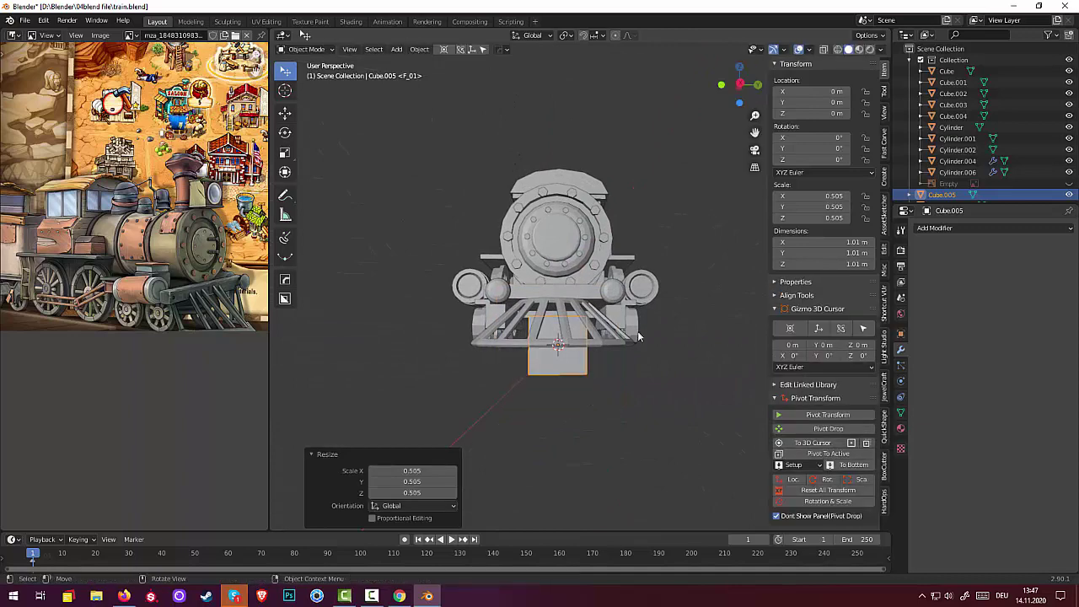
key("s")
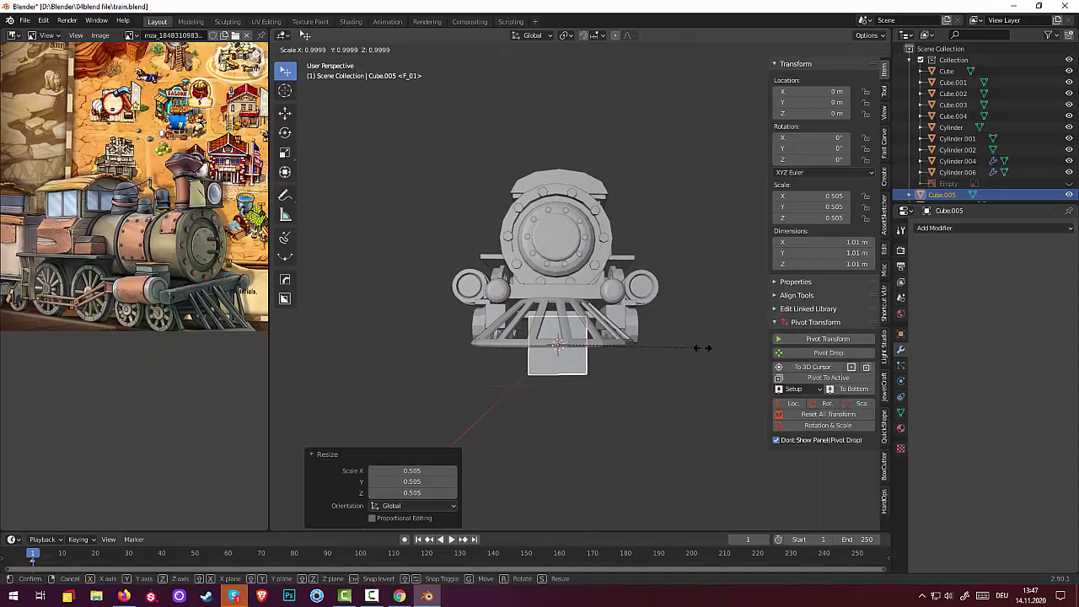
key("y")
left_click(628, 338)
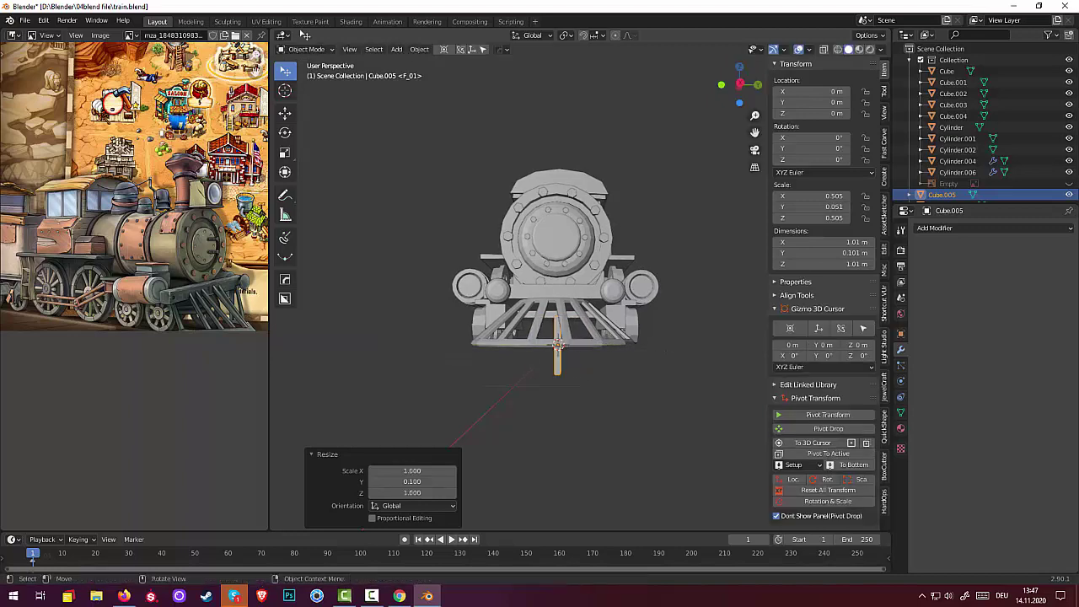
mouse_move(627, 339)
middle_mouse_down()
mouse_move(710, 341)
mouse_move(700, 349)
middle_mouse_up()
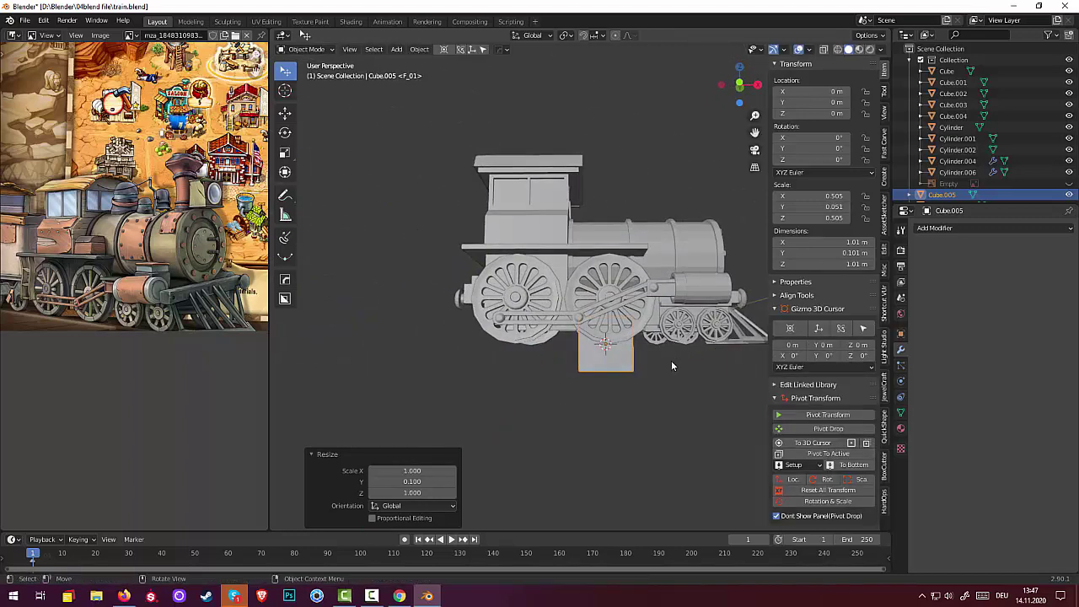
key("s")
key("x")
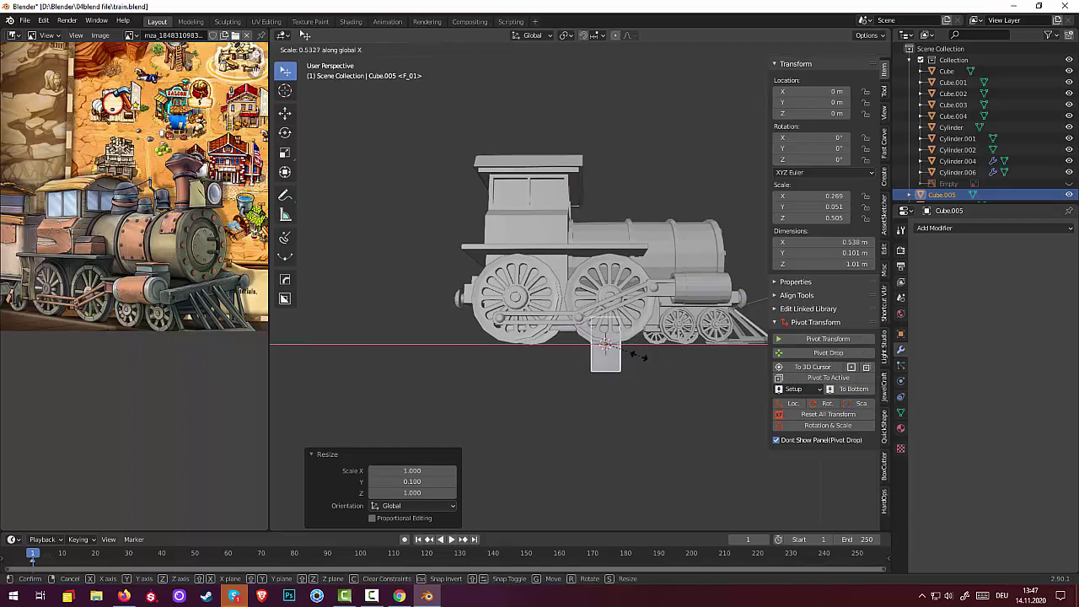
left_click(643, 356)
mouse_move(643, 356)
middle_mouse_down()
mouse_move(654, 377)
mouse_move(610, 360)
mouse_move(524, 364)
middle_mouse_up()
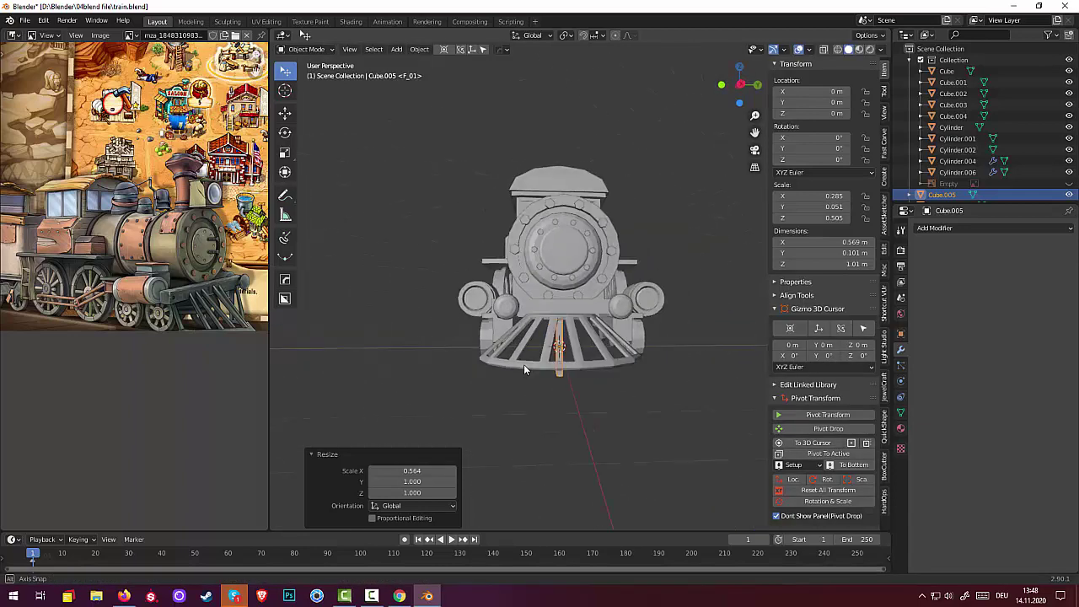
Move the slab sideways along Y to −1.6289 m
key("g")
key("y")
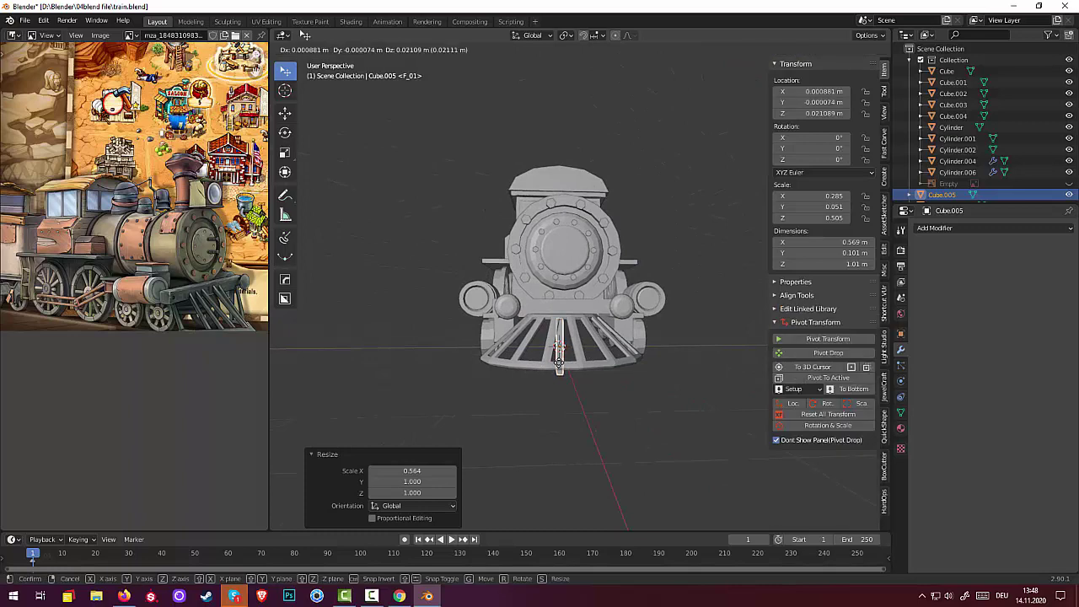
left_click(465, 346)
middle_click_drag(466, 346, 607, 339)
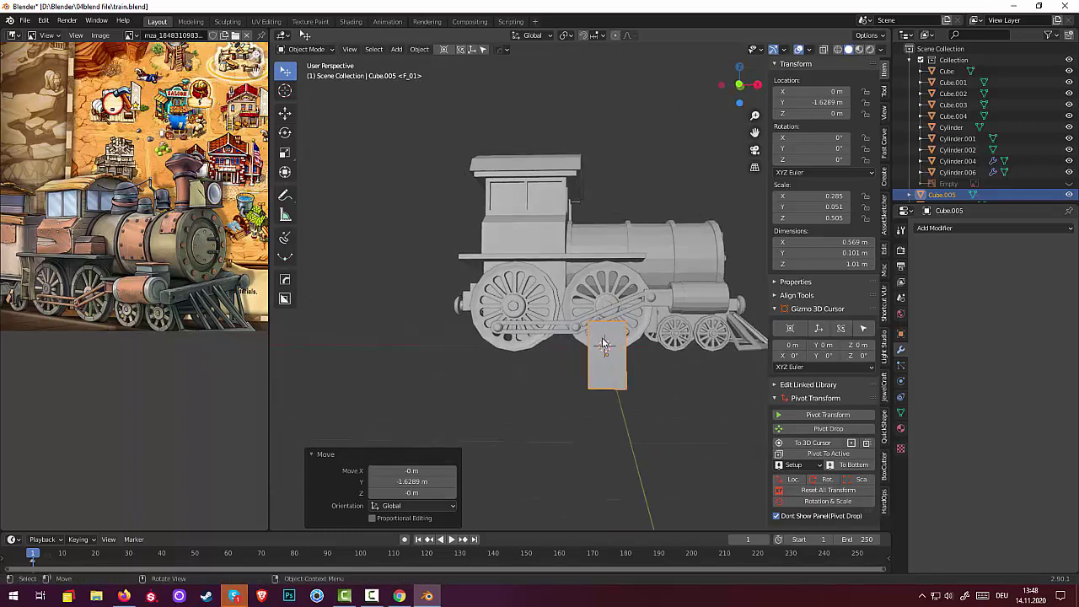
Move the slab to the cab end and tuck it along Y against the locomotive's side
key("KP_3")
key("KP_1")
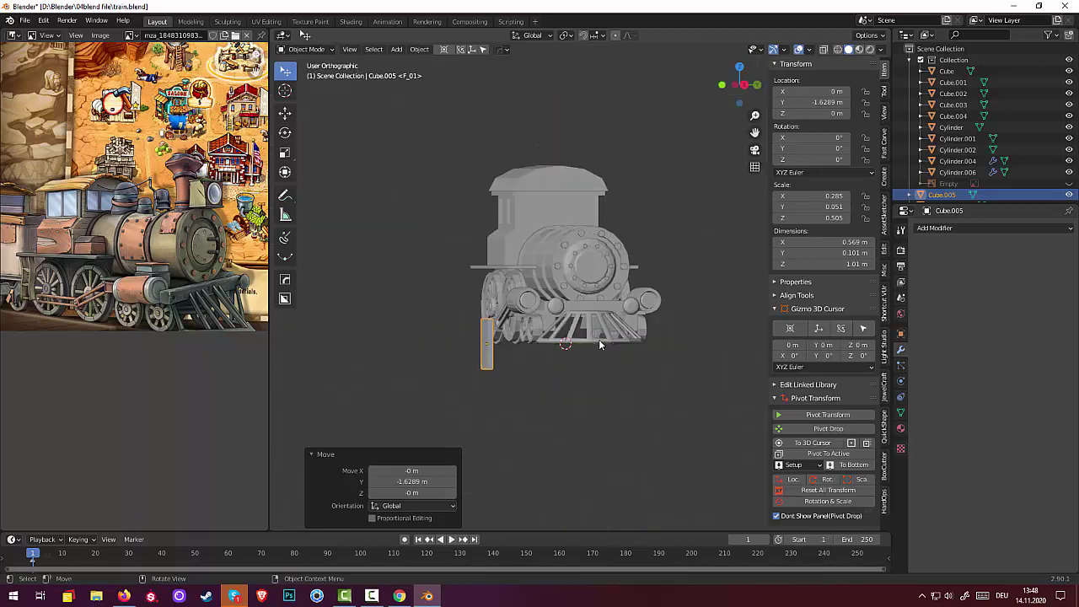
key("g")
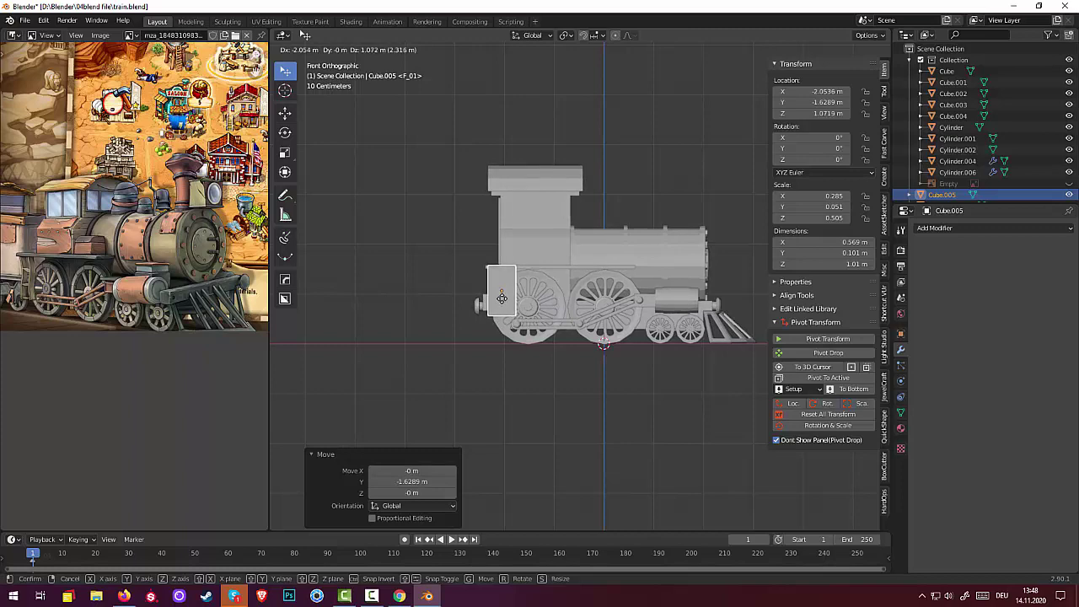
left_click(501, 299)
mouse_move(505, 307)
middle_mouse_down()
mouse_move(410, 340)
mouse_move(447, 308)
mouse_move(581, 259)
mouse_move(660, 277)
middle_mouse_up()
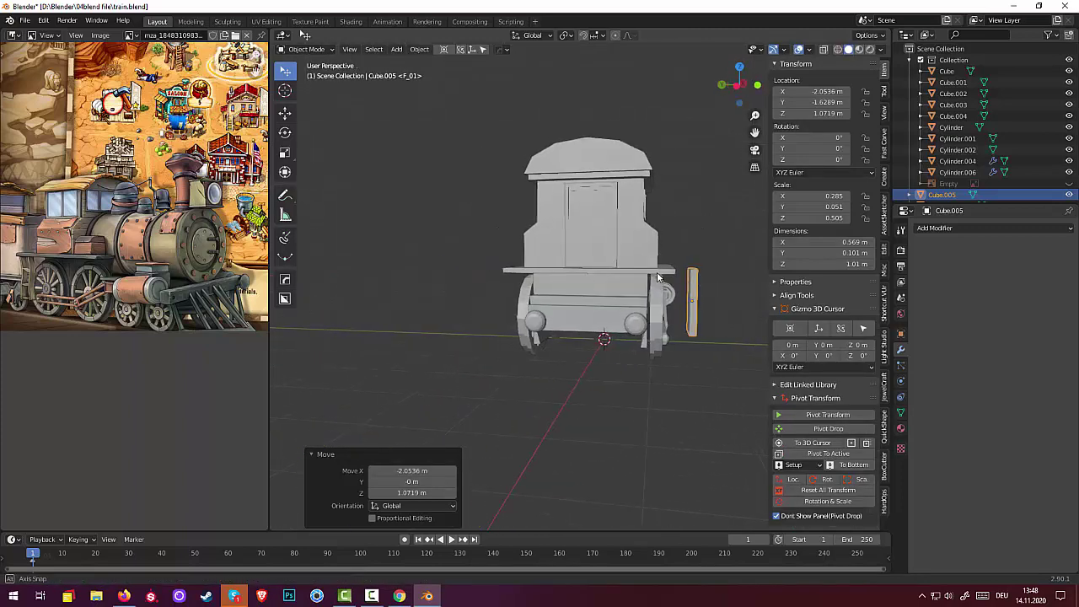
middle_click_drag(739, 311, 720, 291)
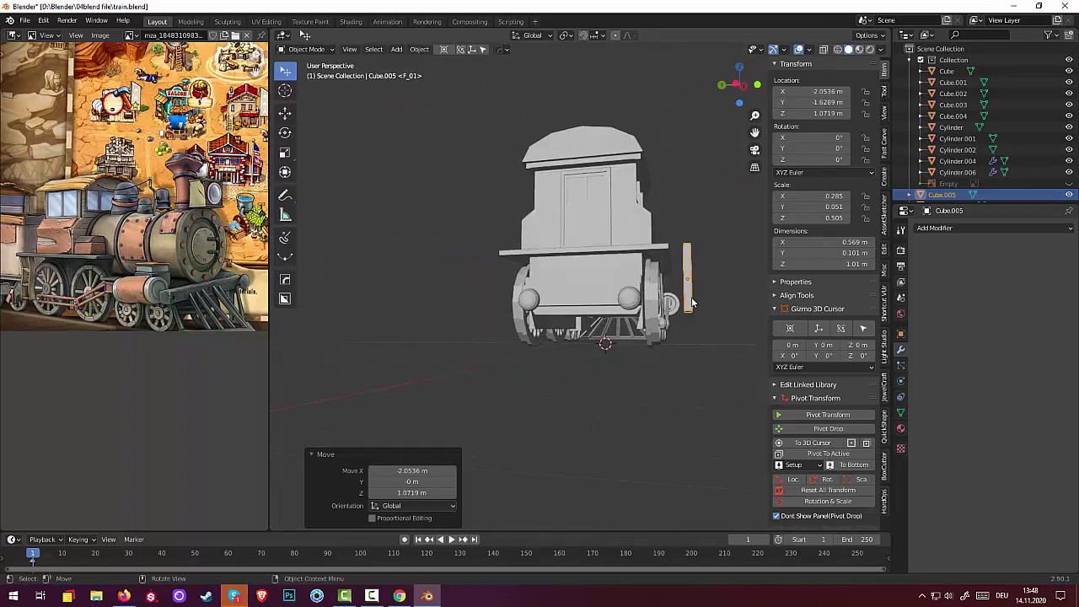
key("g")
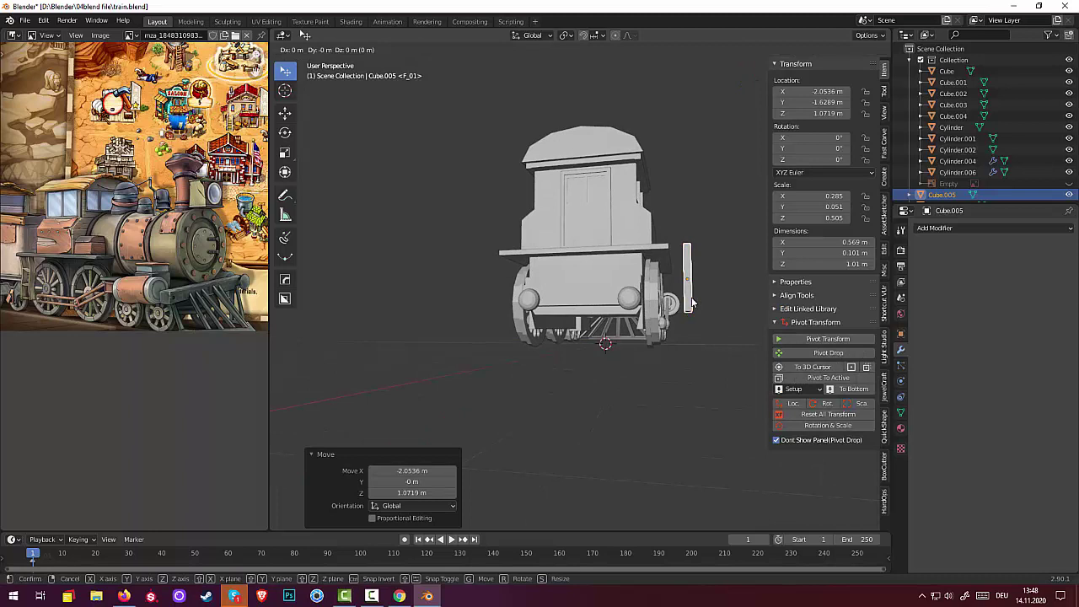
key("y")
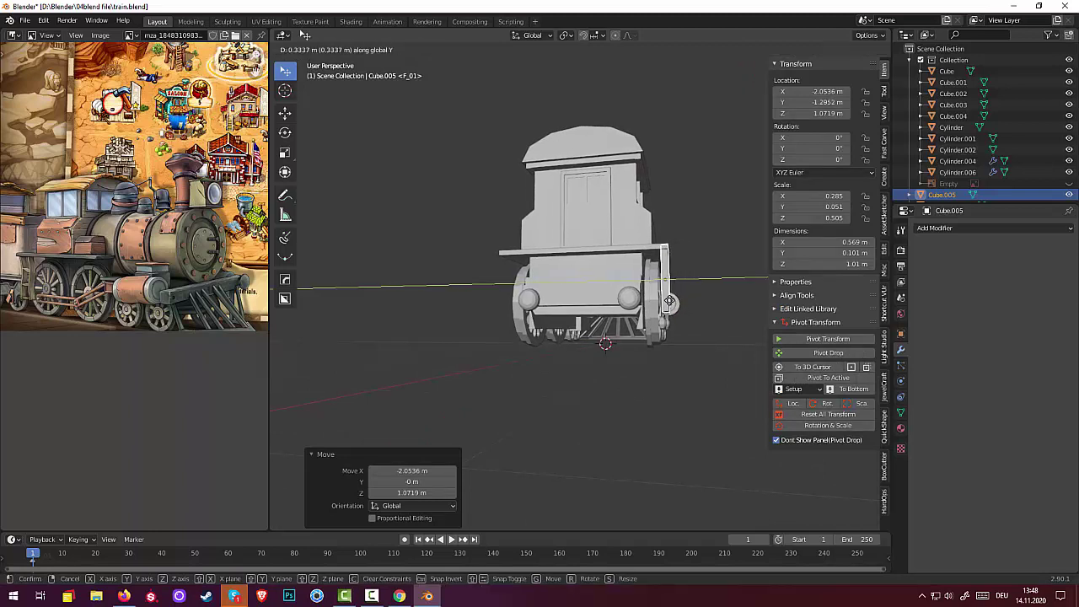
left_click(669, 301)
middle_click_drag(670, 301, 589, 300)
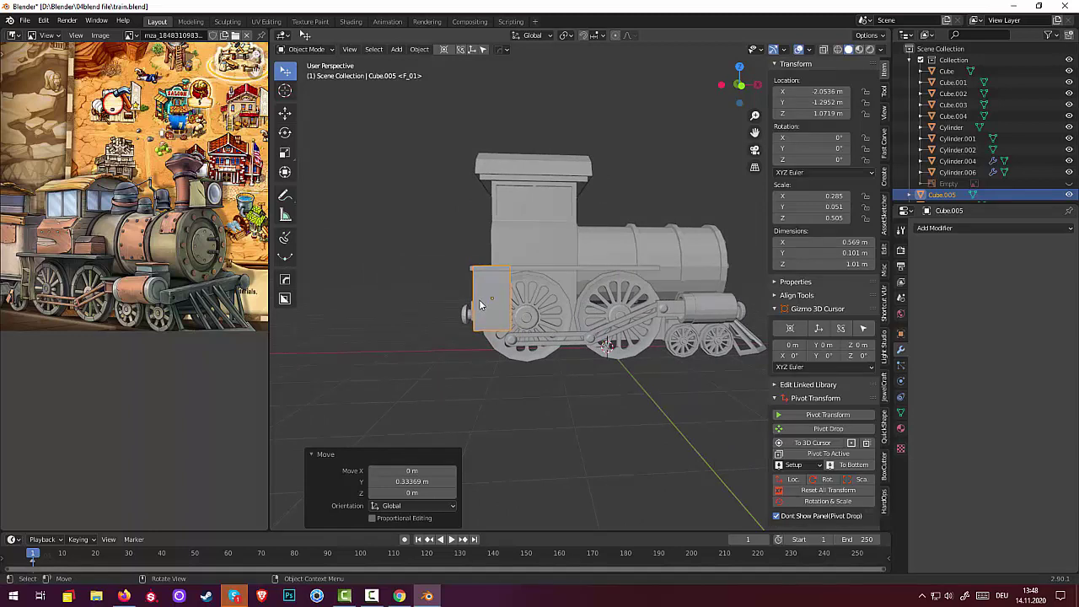
Resize the slab on Z and X to 0.49 × 0.101 × 0.851 m
key("s")
key("z")
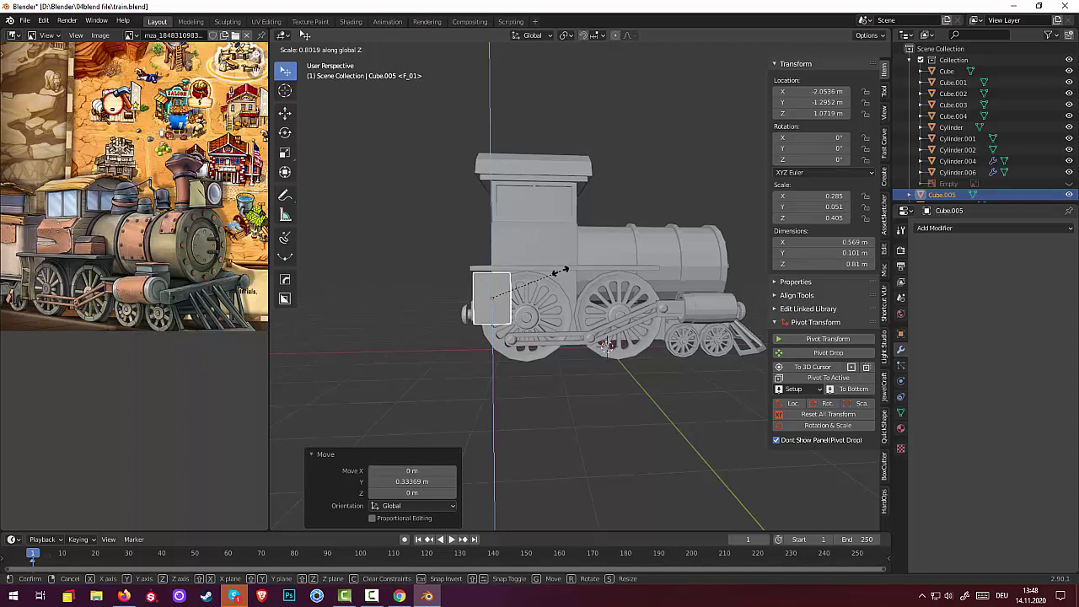
left_click(563, 270)
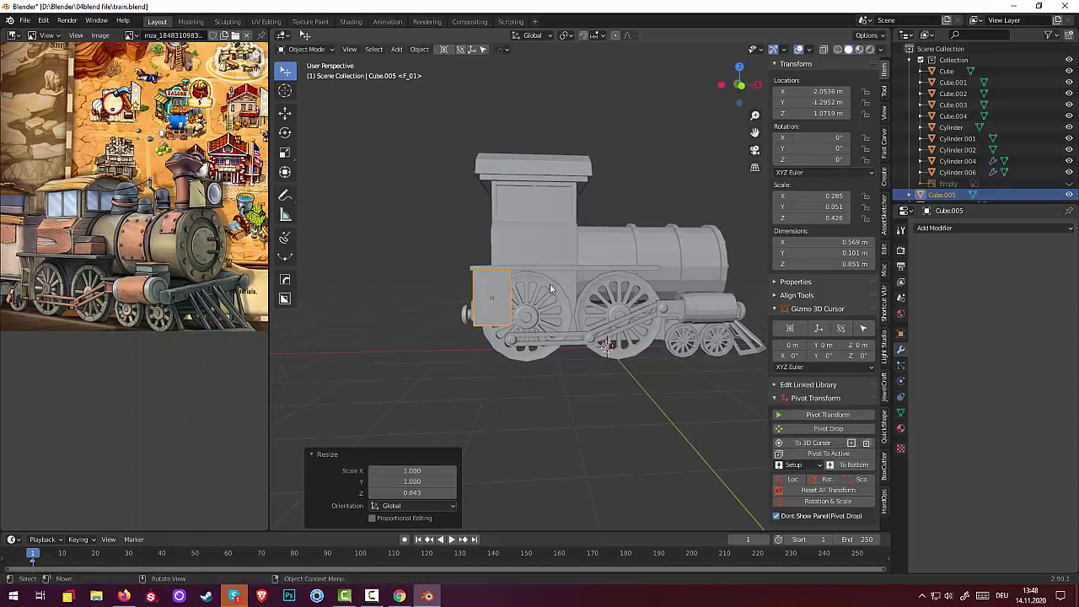
key("s")
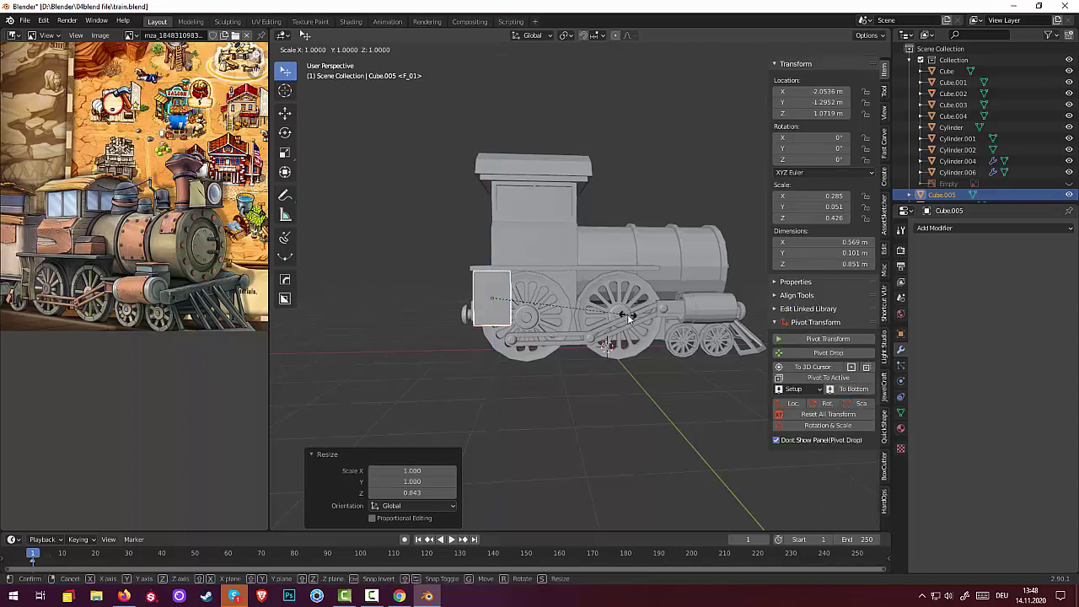
key("x")
left_click(607, 314)
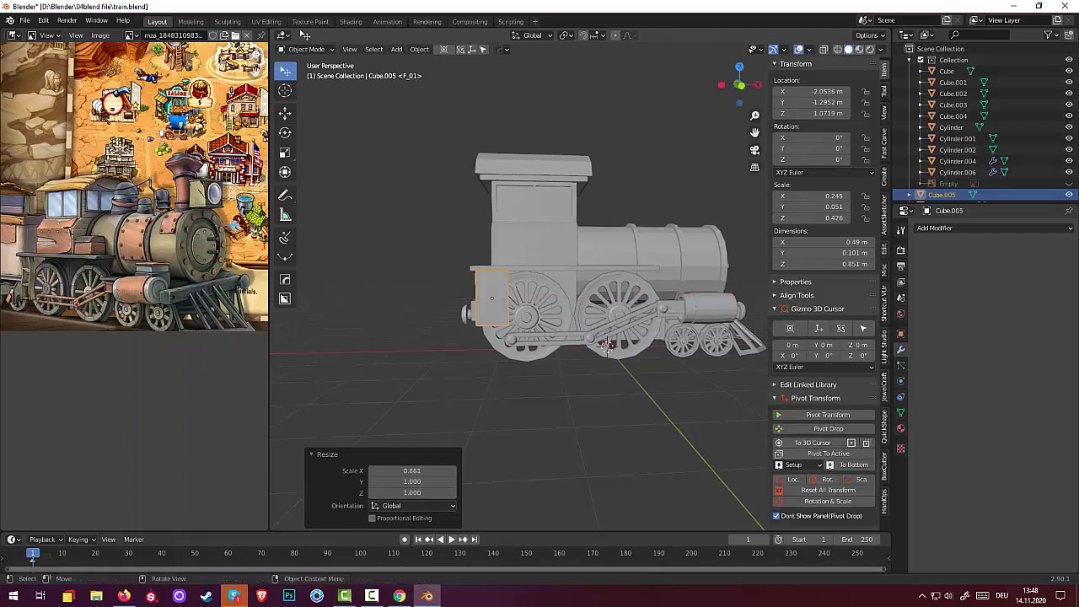
scroll(524, 312, "up", 1)
scroll(525, 312, "up", 1)
Apply and undo a Ctrl+1 subdivision twice, leaving the slab unchanged
key("ctrl+1")
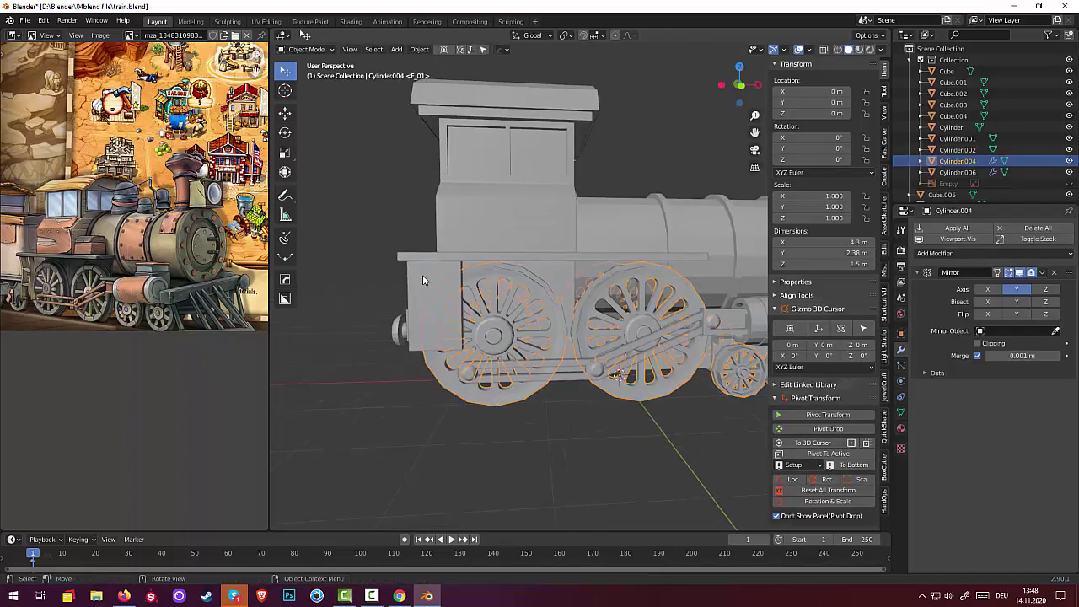
key("ctrl+z")
key("ctrl")
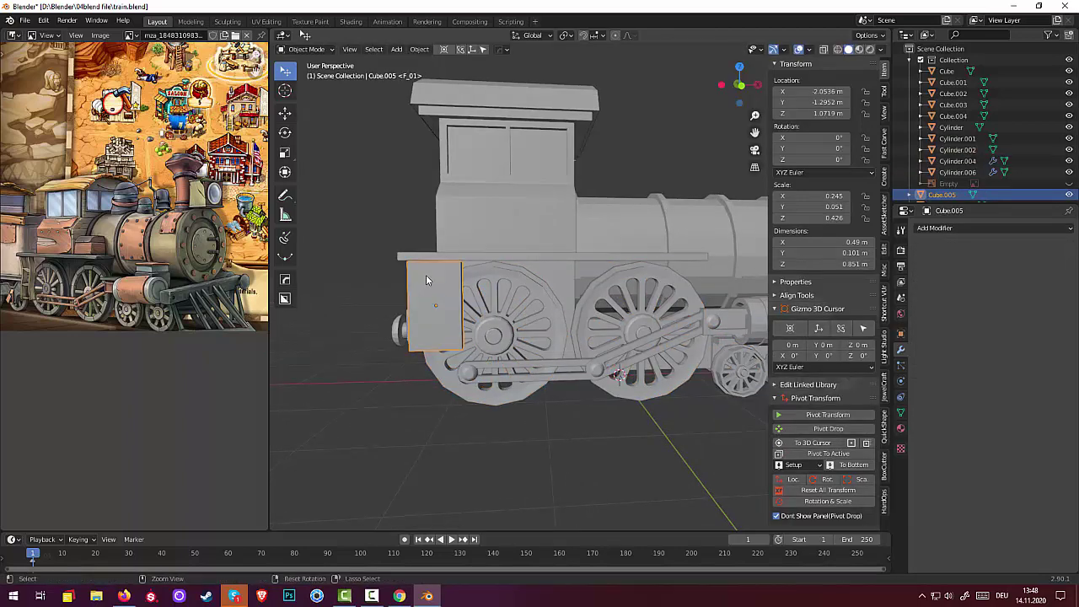
key("ctrl+1")
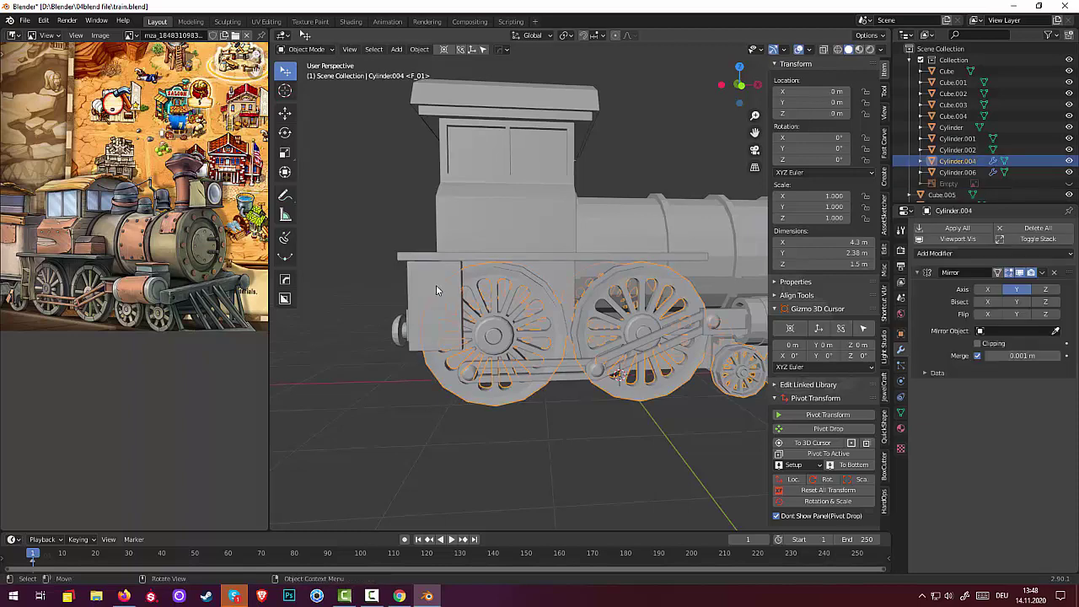
key("ctrl+z")
left_click(306, 49)
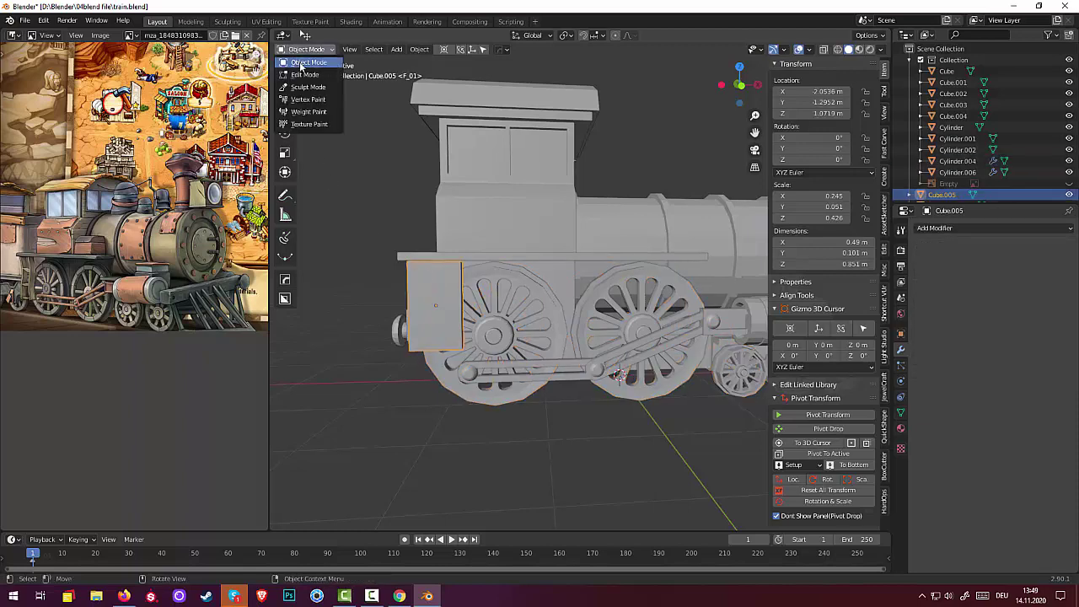
In Edit Mode, cut two vertical edge loops and stretch them along X by about 2.16
left_click(300, 75)
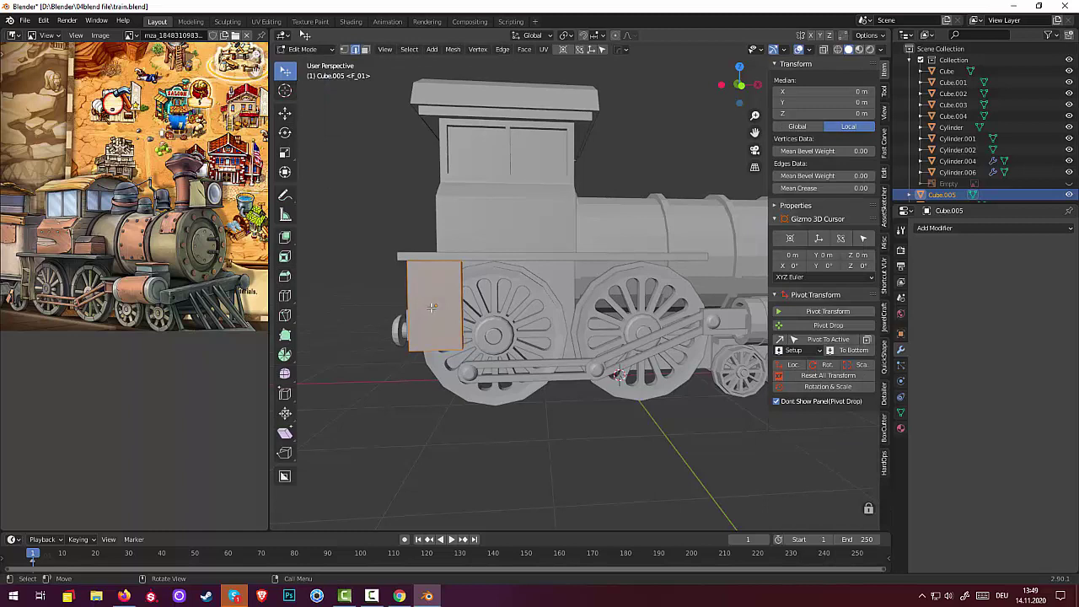
key("ctrl+r")
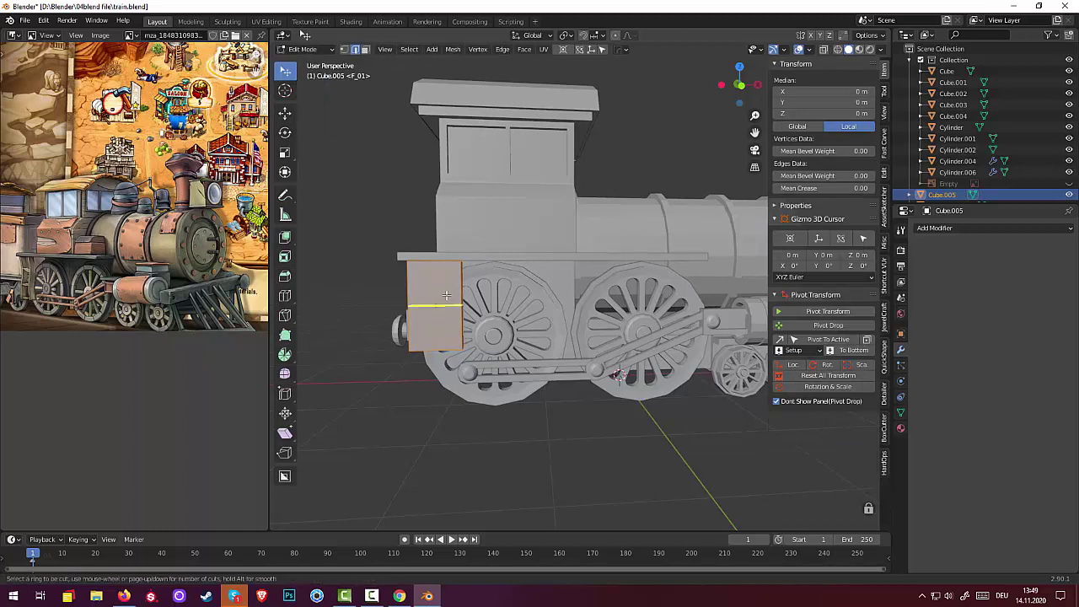
scroll(432, 275, "up", 1)
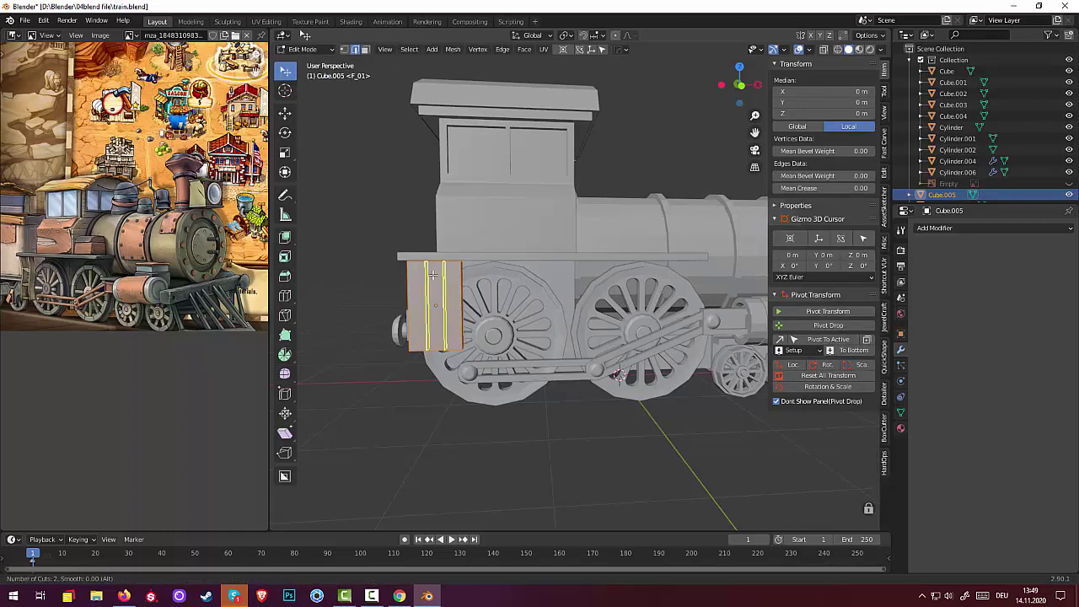
left_click(433, 275)
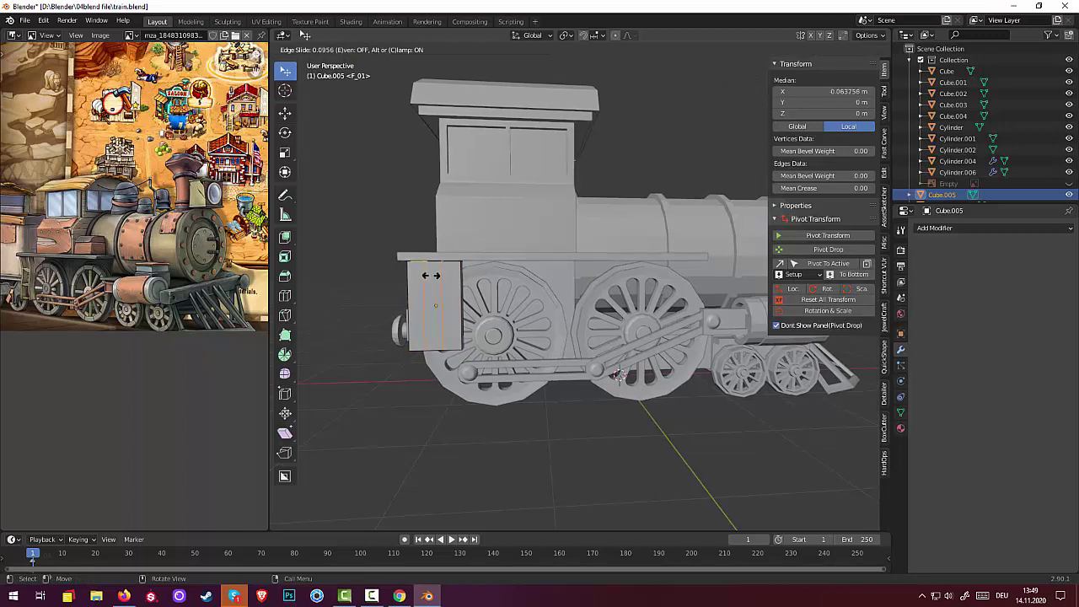
left_click(430, 275)
key("s")
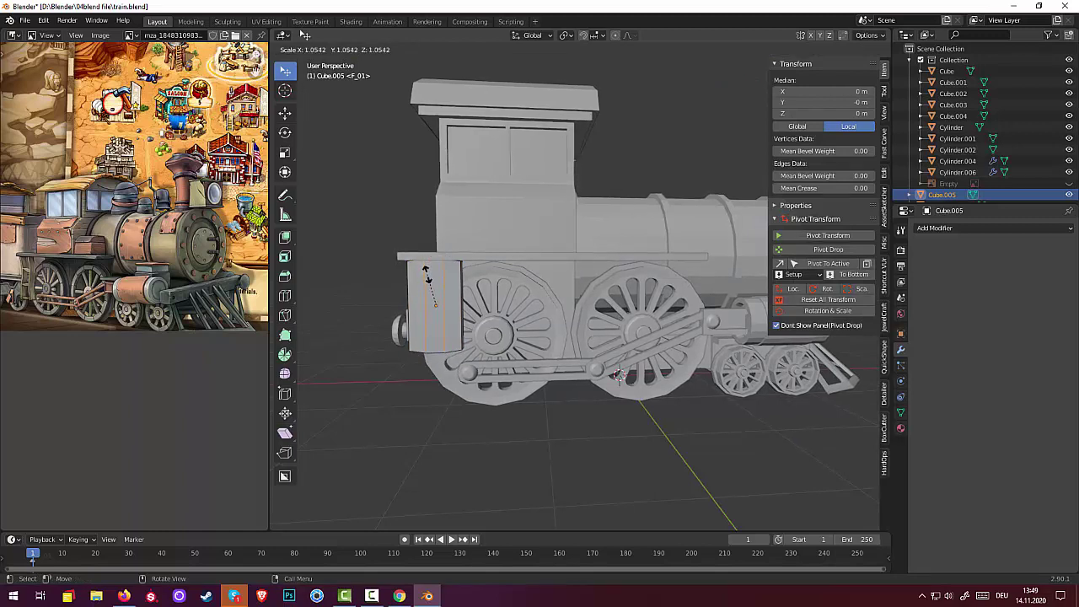
key("x")
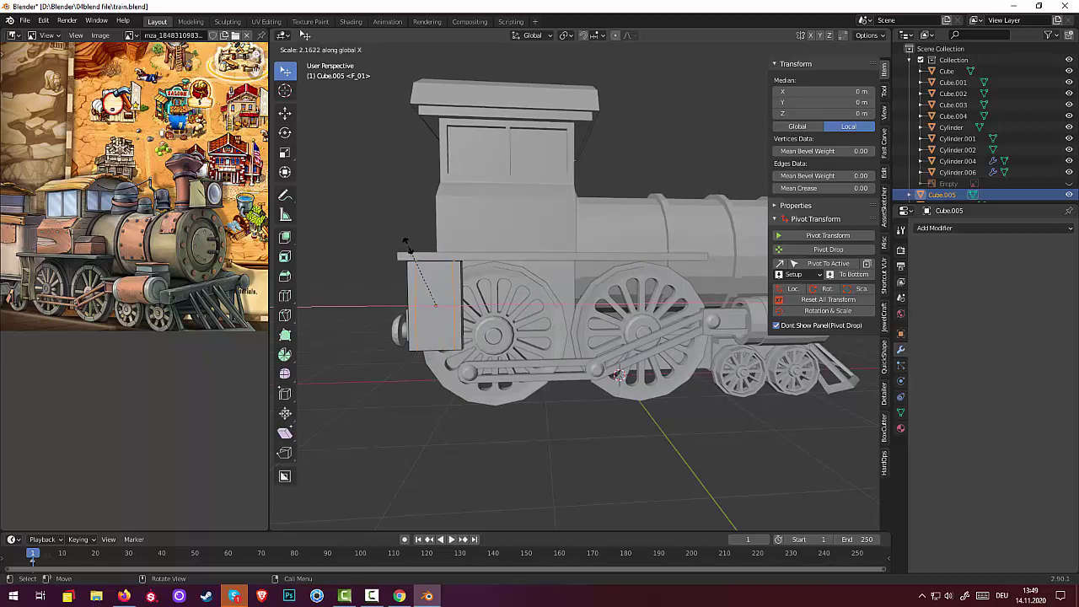
left_click(406, 243)
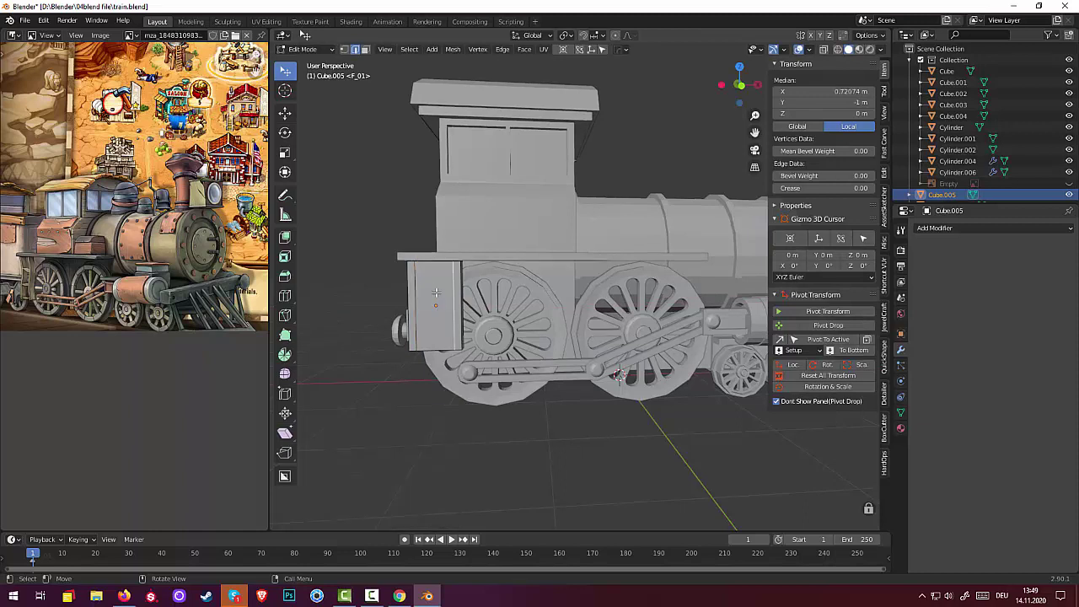
Cut seven horizontal edge loops across the slab without sliding them
key("ctrl+r")
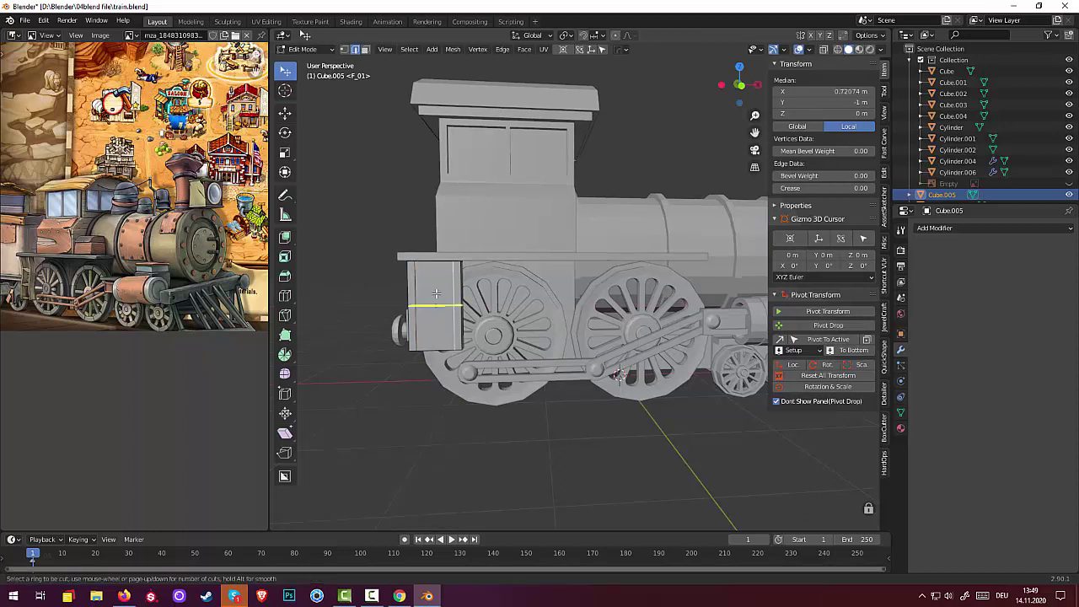
scroll(437, 293, "up", 3)
scroll(437, 293, "up", 1)
scroll(437, 293, "up", 2)
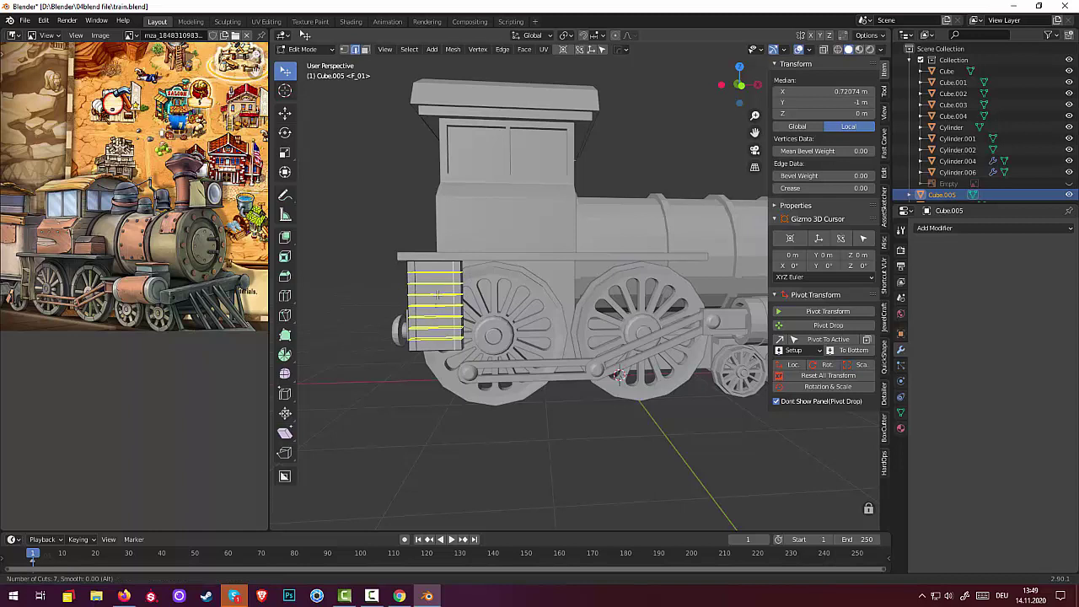
scroll(436, 293, "up", 1)
scroll(437, 293, "up", 1)
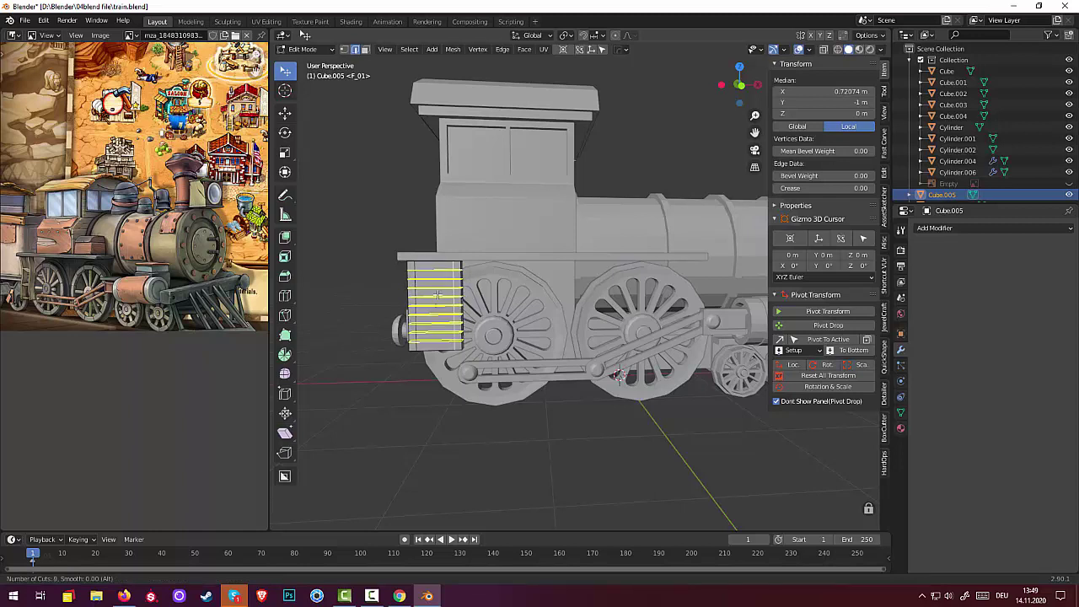
scroll(437, 293, "up", 1)
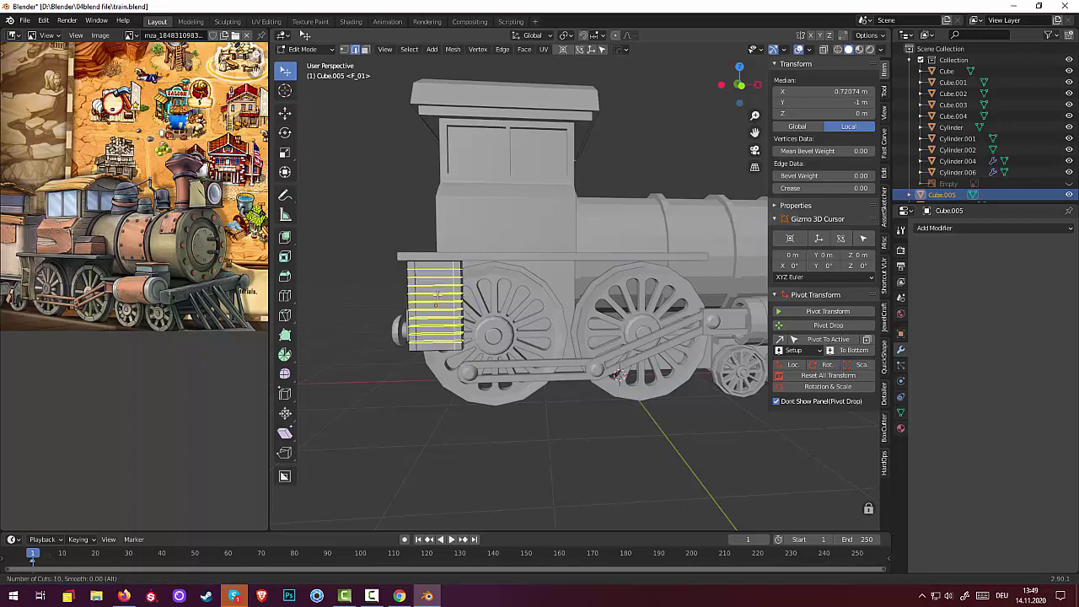
scroll(437, 295, "down", 2)
scroll(437, 297, "down", 1)
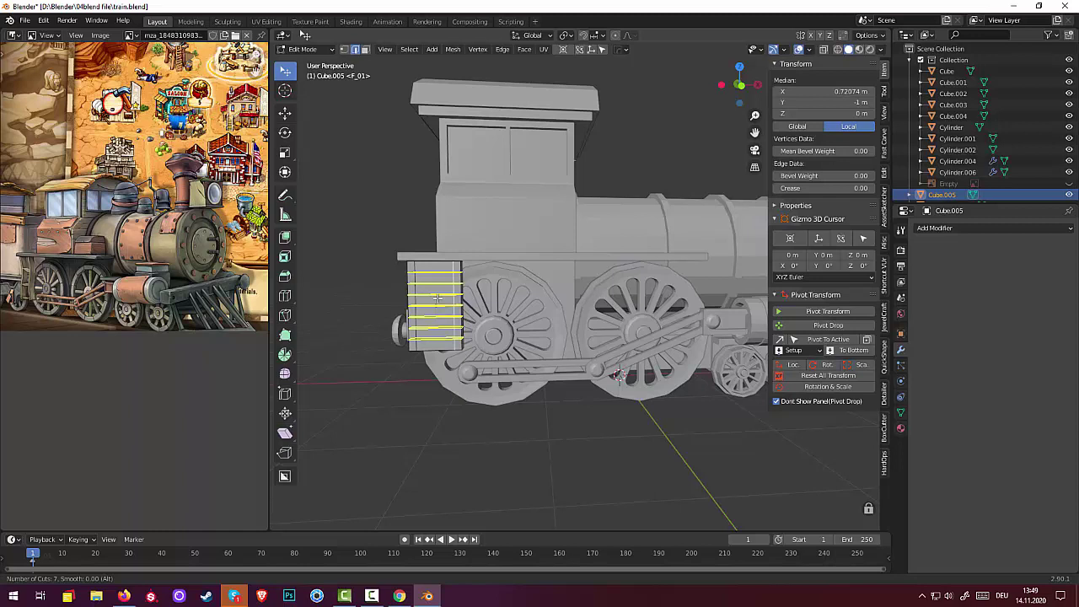
left_click(437, 297)
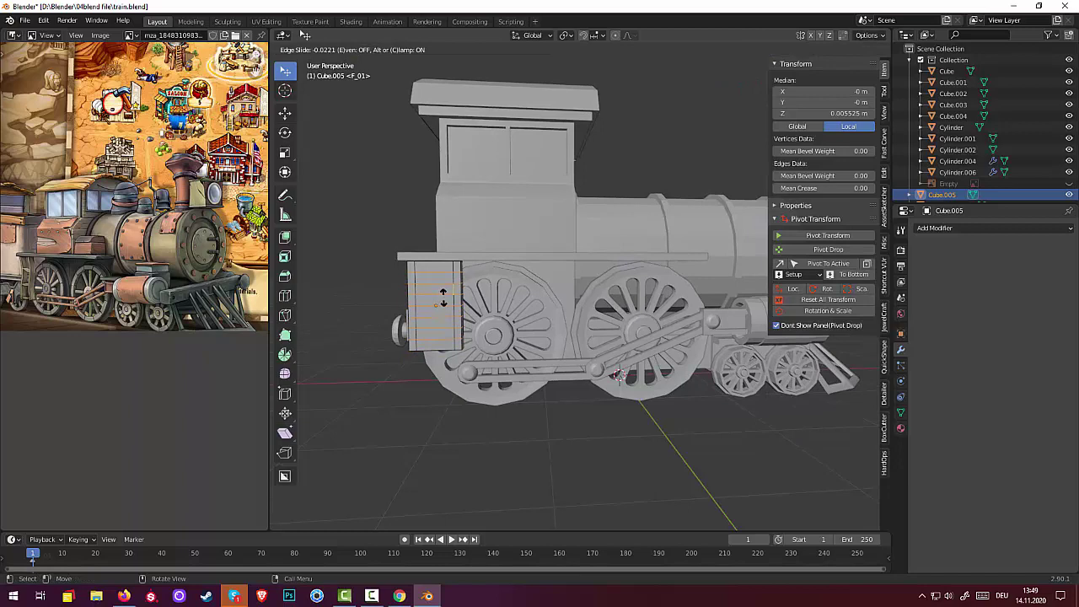
left_click(443, 297)
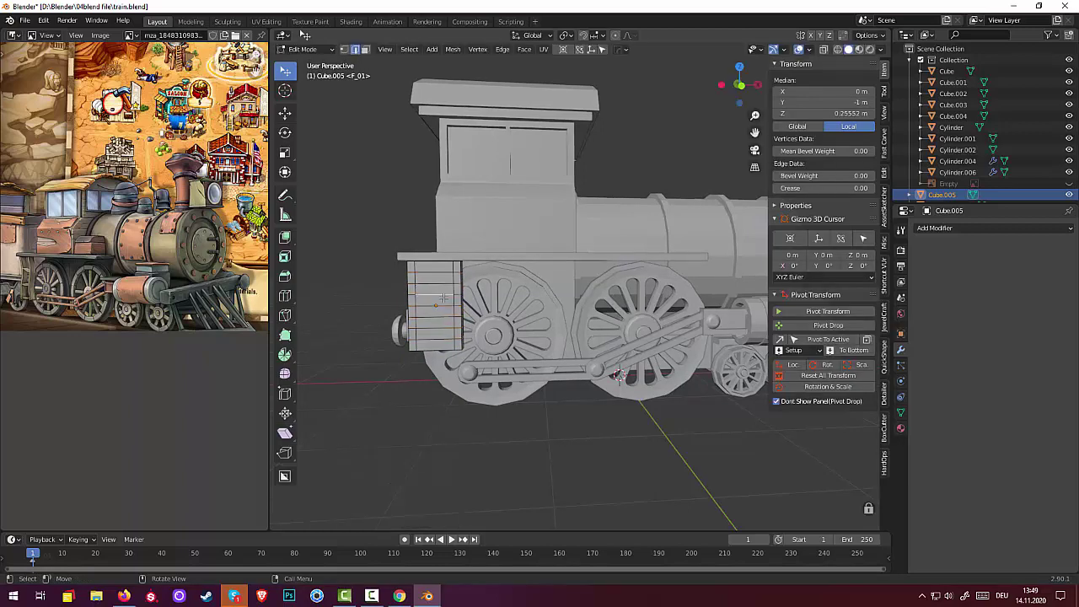
mouse_move(443, 297)
middle_mouse_down()
mouse_move(633, 318)
mouse_move(753, 293)
middle_mouse_up()
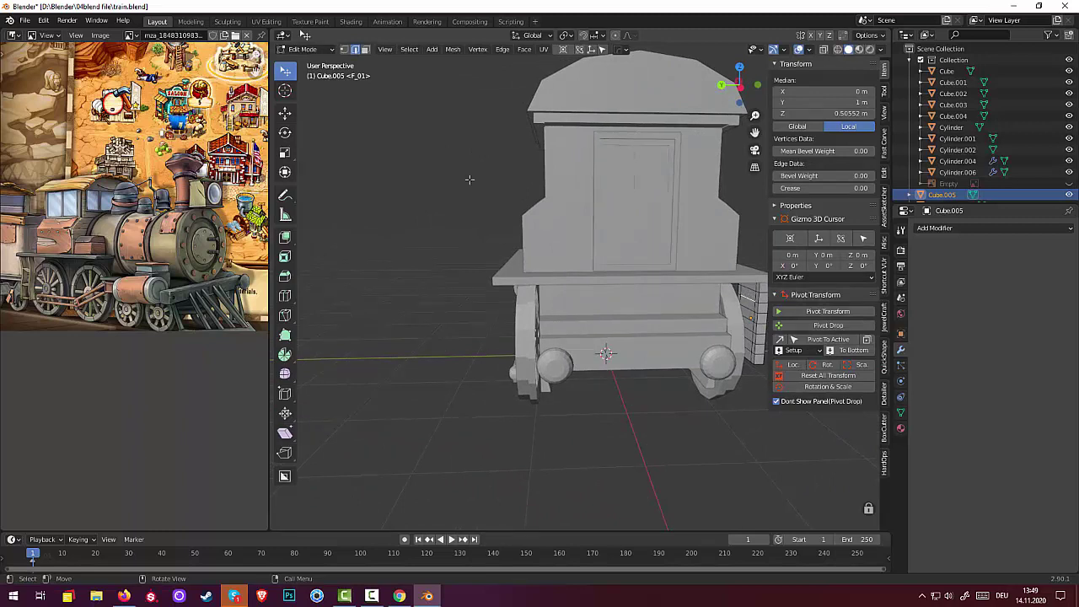
Switch to Face select mode and pick a side face of the box
left_click(365, 49)
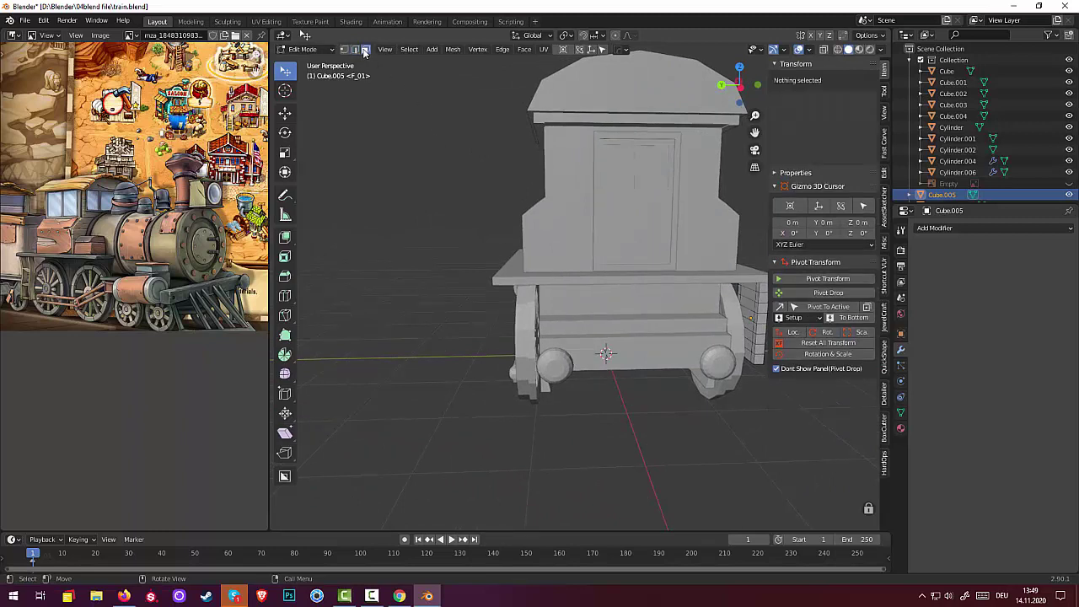
left_click(747, 292)
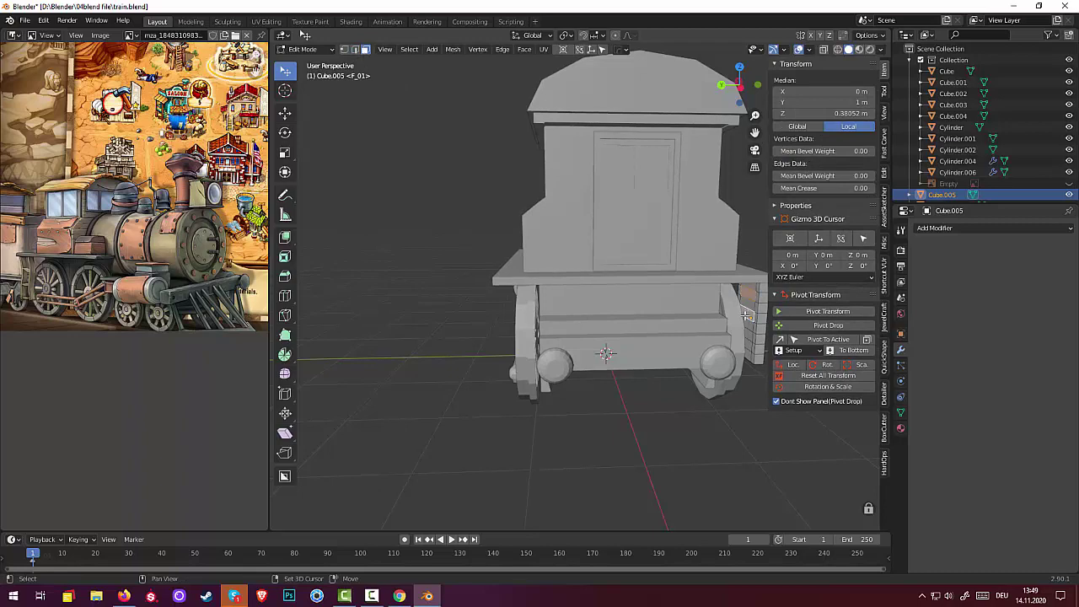
mouse_move(746, 314)
middle_mouse_down()
mouse_move(723, 321)
mouse_move(740, 332)
middle_mouse_up()
key("g")
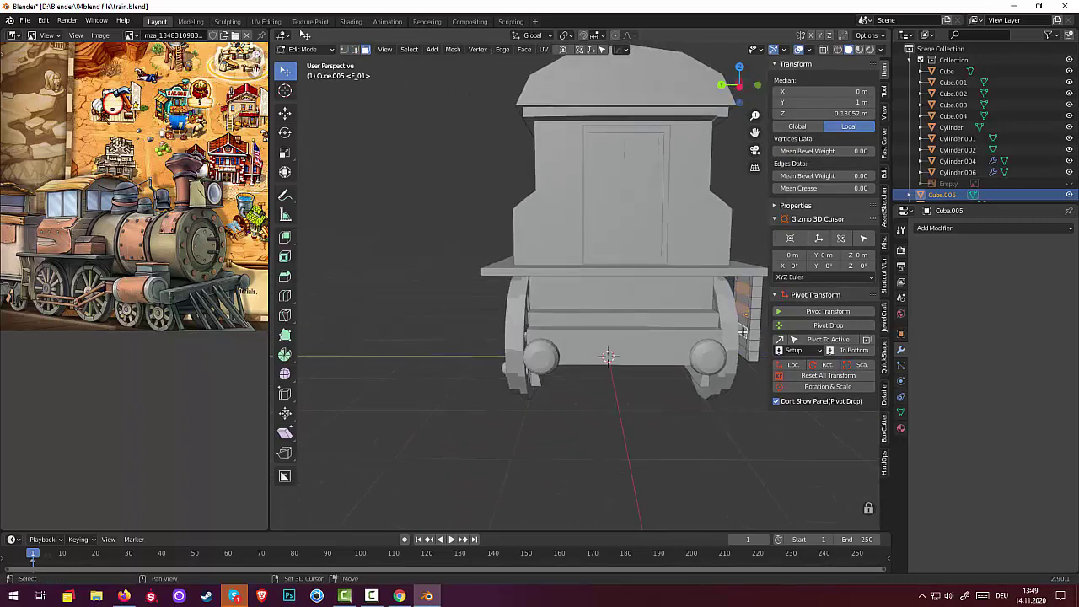
left_click(743, 352)
middle_click_drag(742, 352, 590, 346)
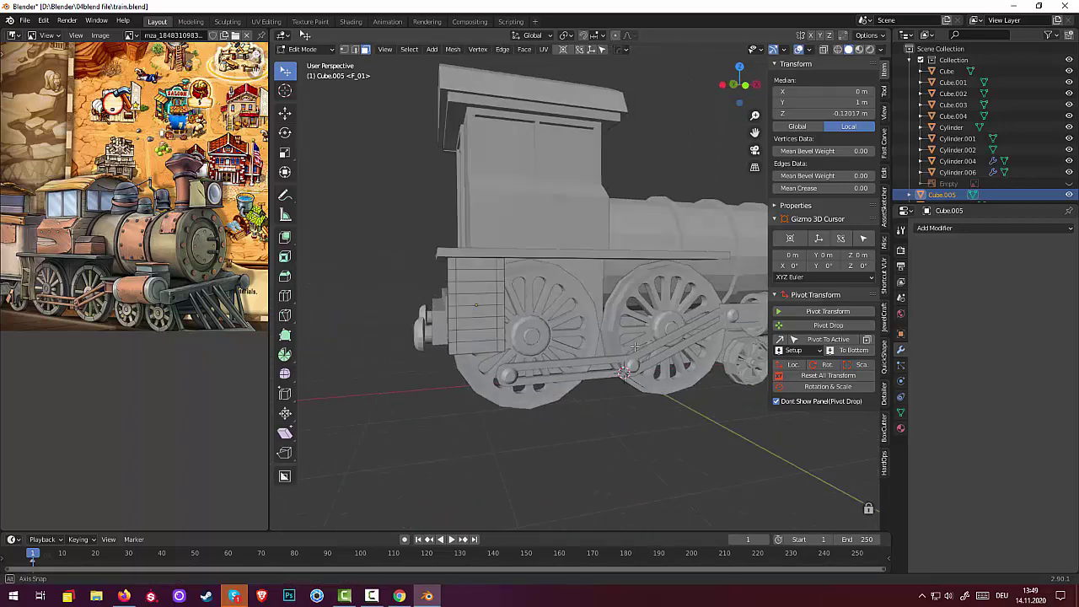
Shift-select six alternating horizontal strip faces on the box's outer side
left_click(448, 267)
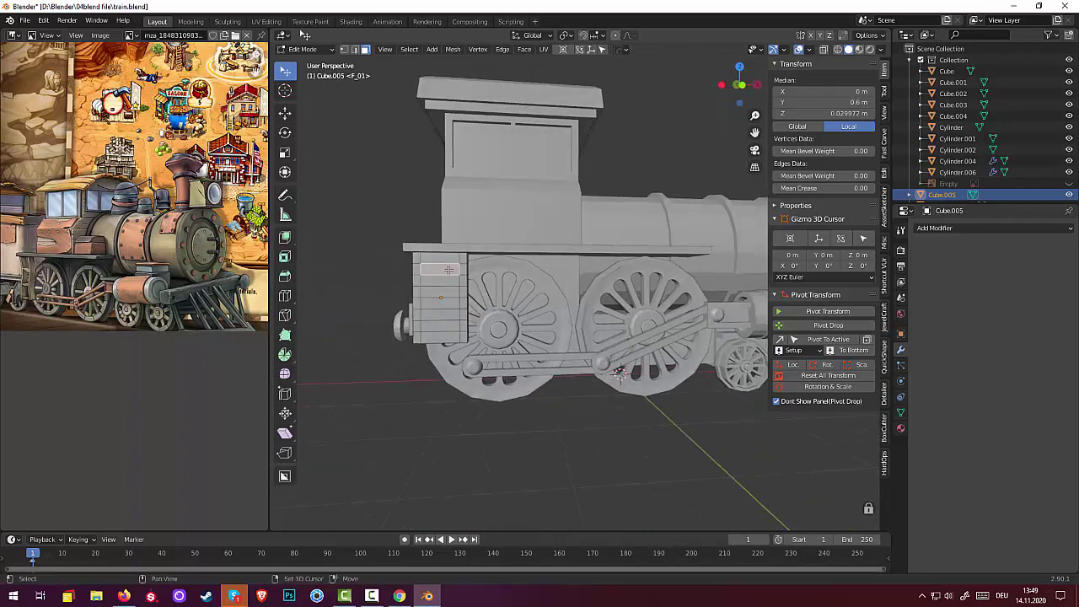
left_click(445, 293, "shift")
left_click(448, 302, "shift")
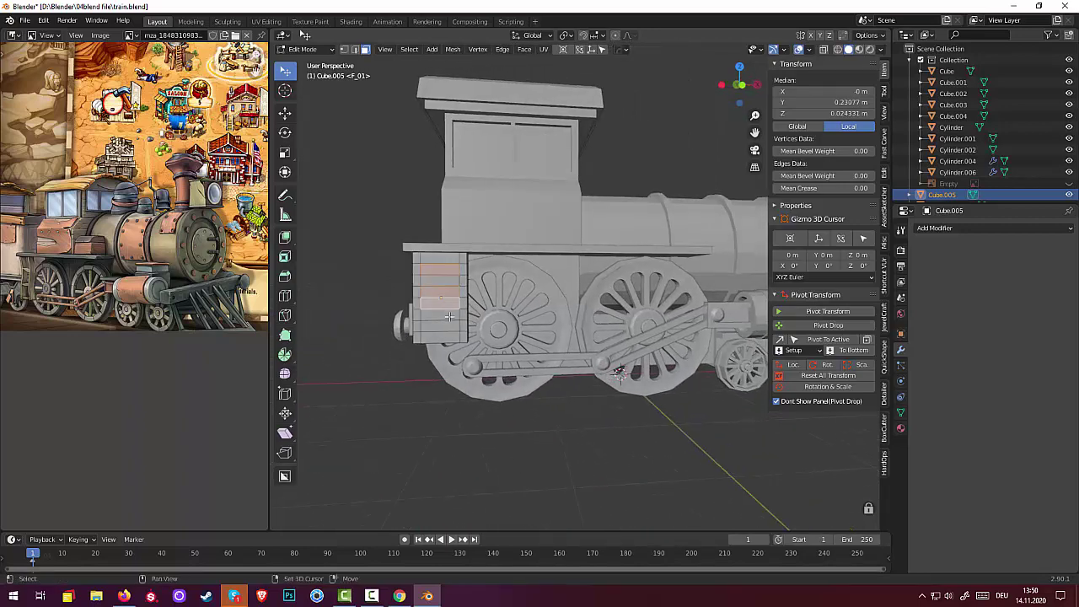
left_click(448, 315, "shift")
left_click(448, 324, "shift")
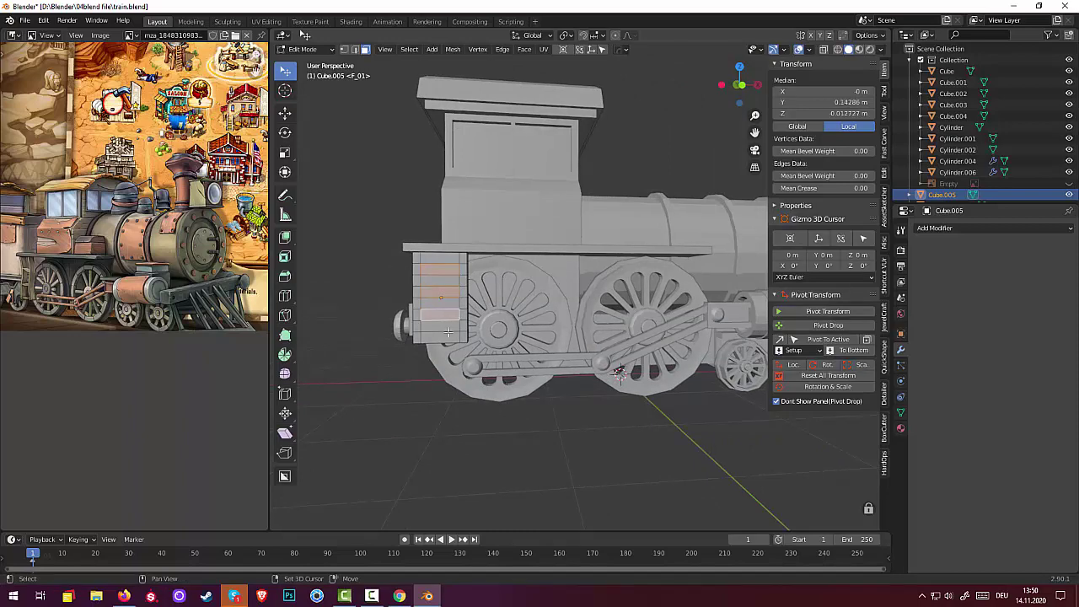
left_click(447, 336, "shift")
middle_click_drag(447, 337, 620, 361)
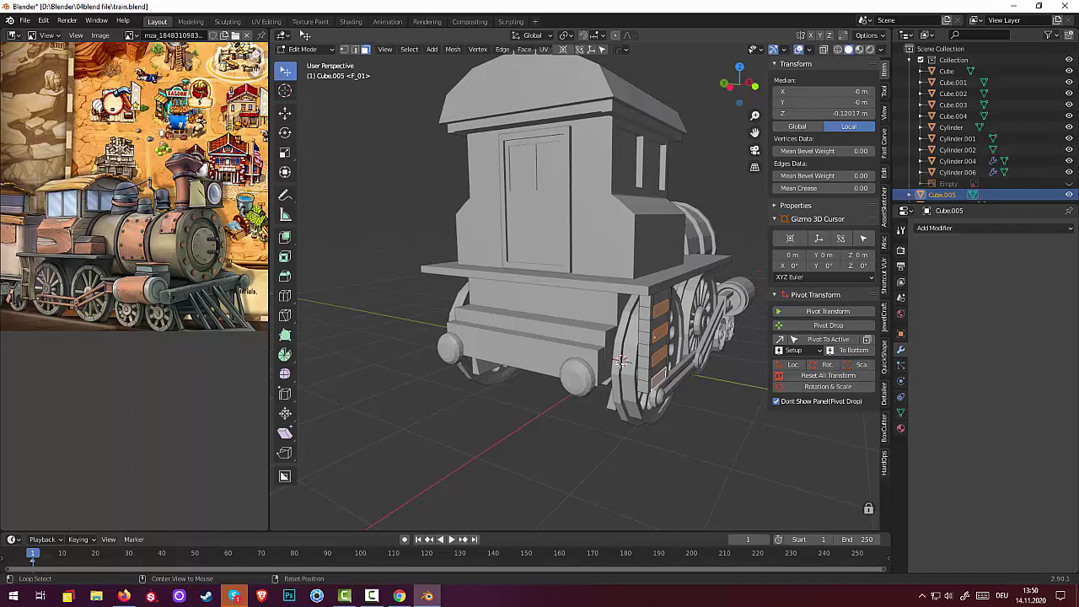
Extrude the selected strips along their normals into raised slats, then deselect all
key("alt+e")
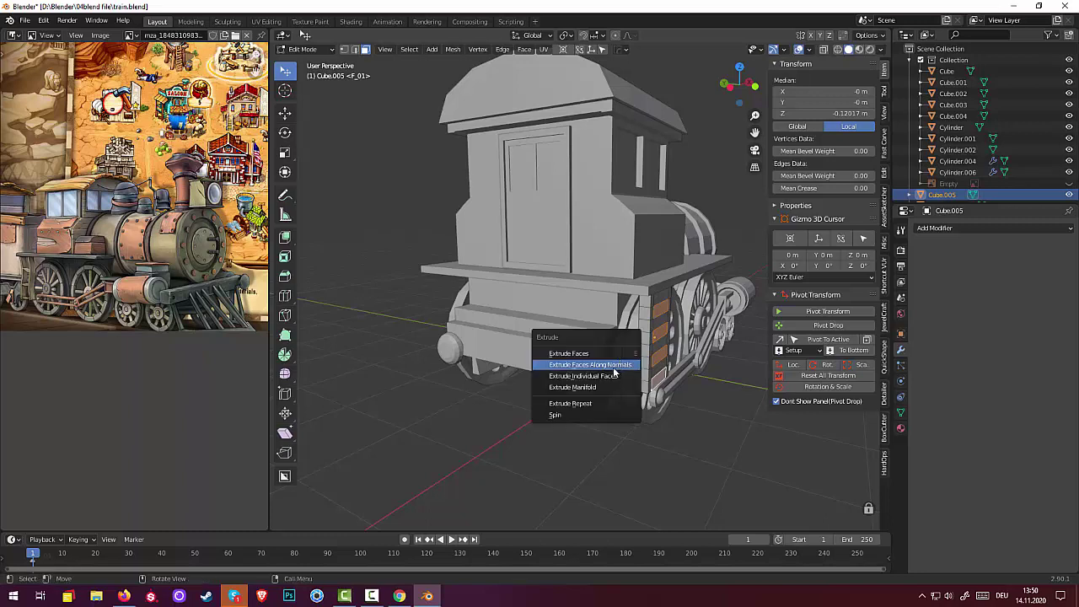
left_click(591, 365)
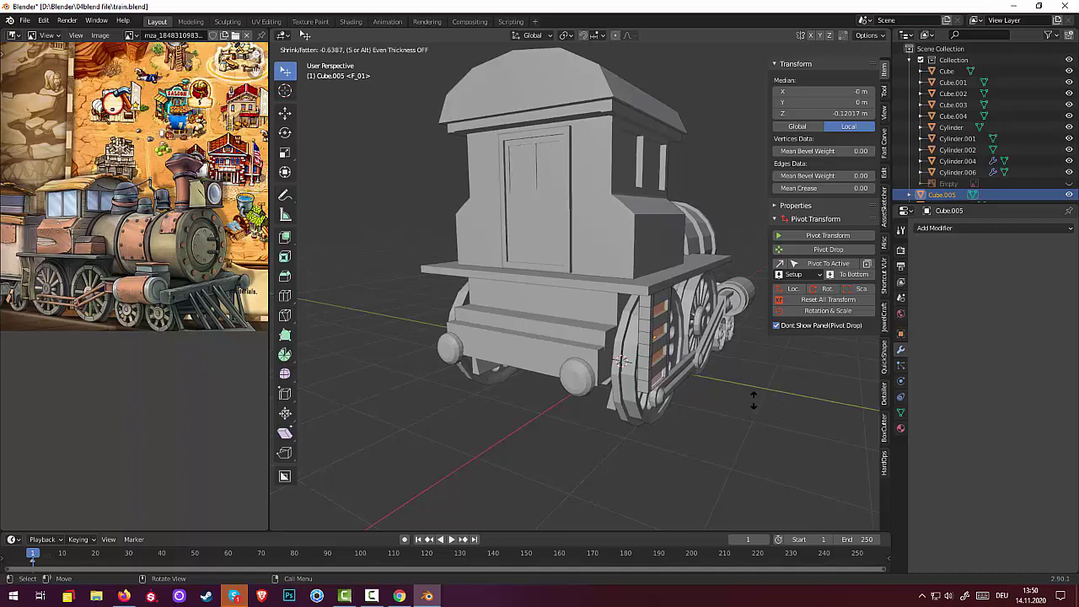
left_click(702, 382)
key("alt+a")
mouse_move(693, 403)
middle_mouse_down("alt")
mouse_move(725, 403)
mouse_move(640, 390)
mouse_move(666, 410)
middle_mouse_up("alt")
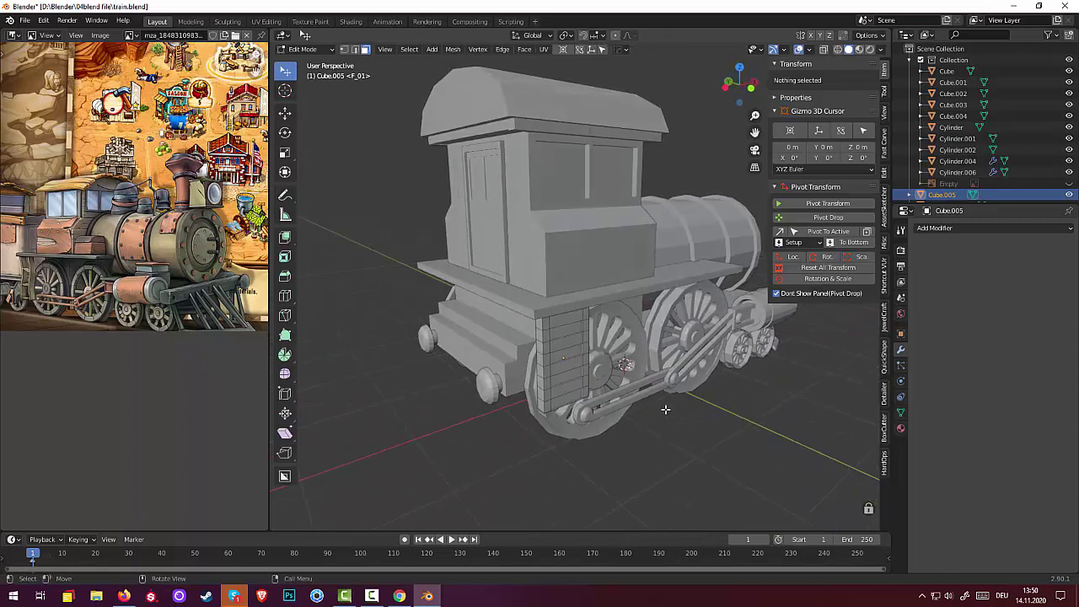
left_click(563, 325)
middle_click_drag(563, 324, 655, 321)
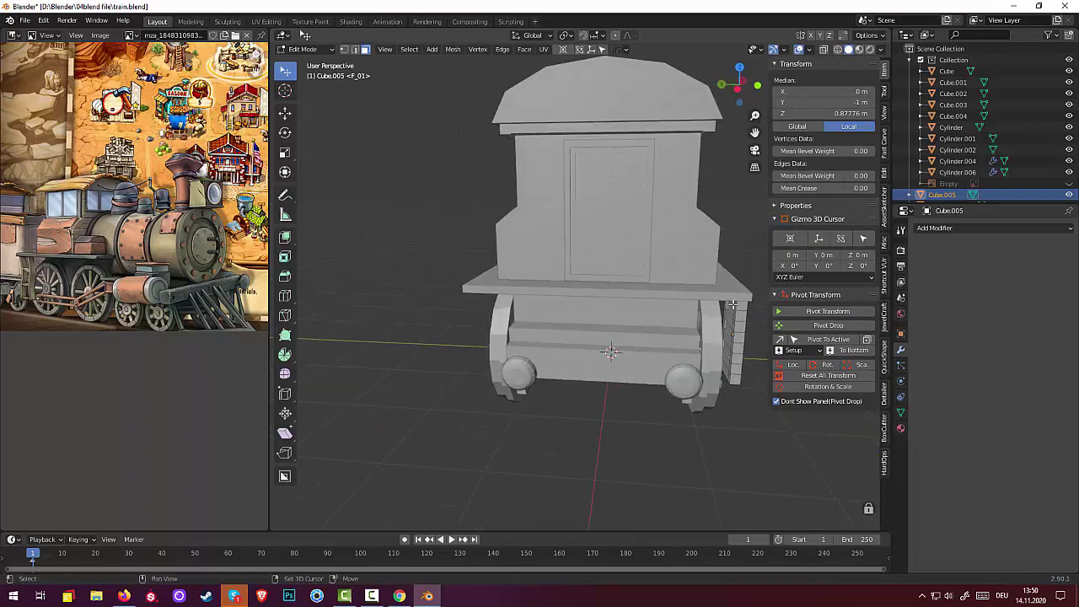
Try Edge > Bridge Edge Loops on the selected strips
left_click(502, 49)
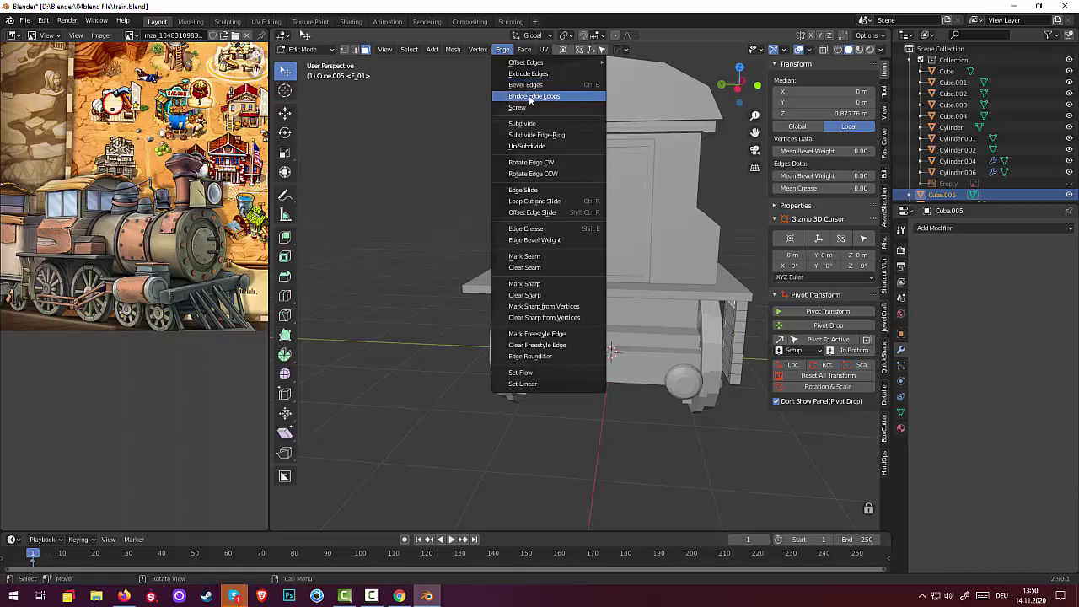
left_click(530, 98)
mouse_move(530, 99)
middle_mouse_down()
mouse_move(541, 267)
mouse_move(644, 276)
mouse_move(762, 314)
mouse_move(614, 299)
middle_mouse_up()
mouse_move(508, 286)
middle_mouse_down()
mouse_move(451, 312)
mouse_move(499, 314)
middle_mouse_up()
scroll(451, 313, "up", 3)
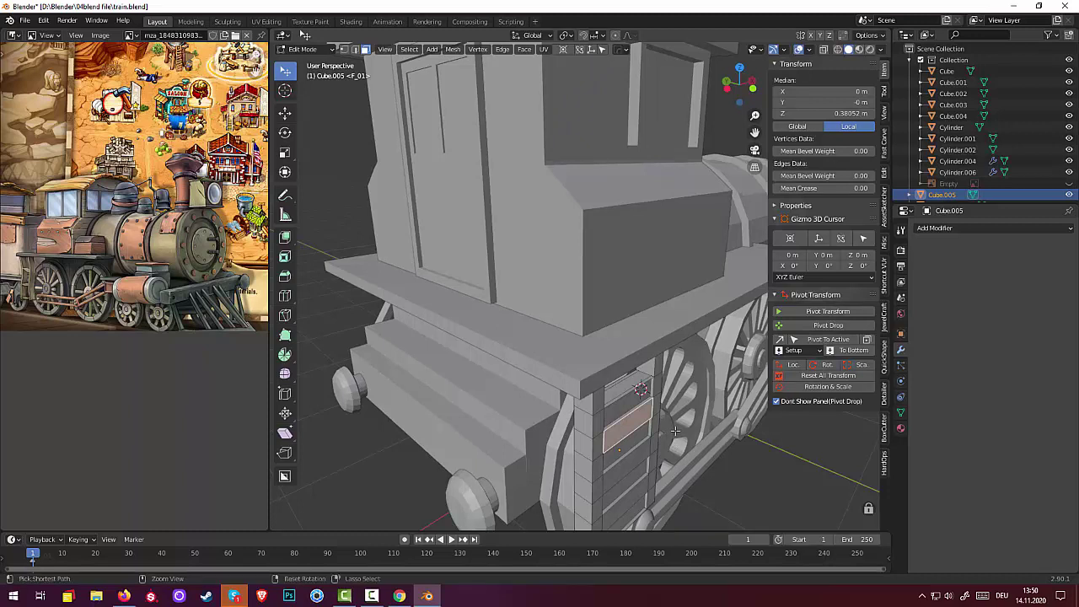
Select only the top strip face on the box's side panel
left_click(630, 403, "ctrl")
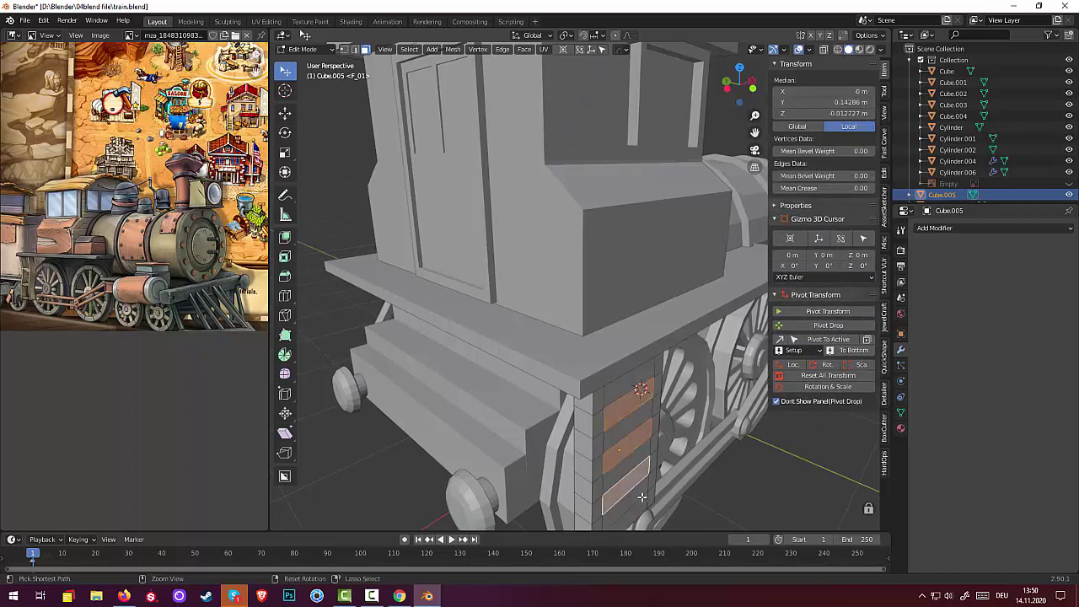
key("ctrl+z")
key("ctrl+z")
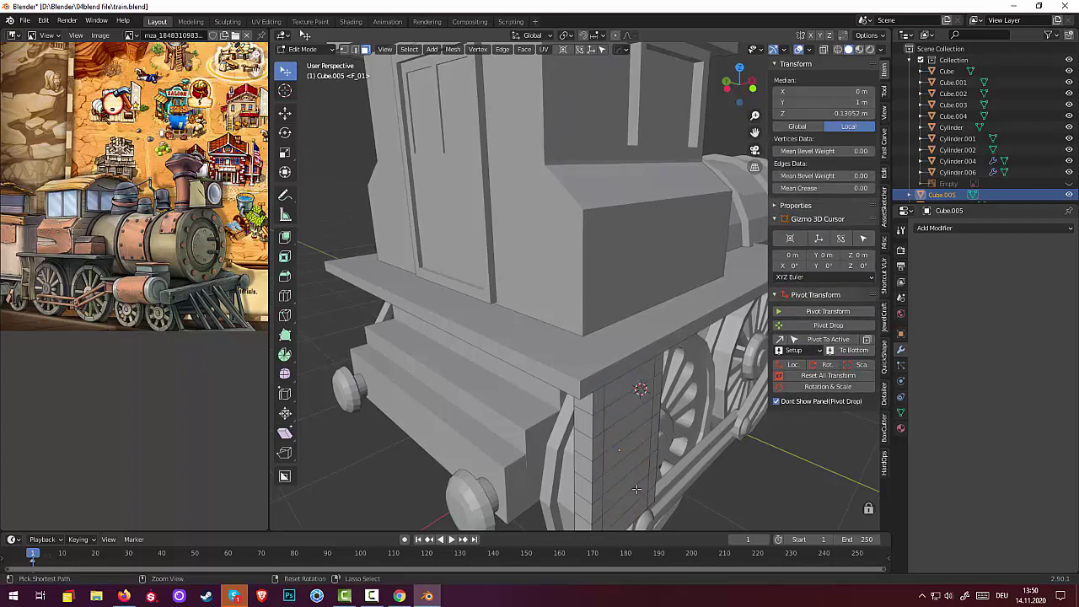
middle_click_drag(637, 489, 679, 411)
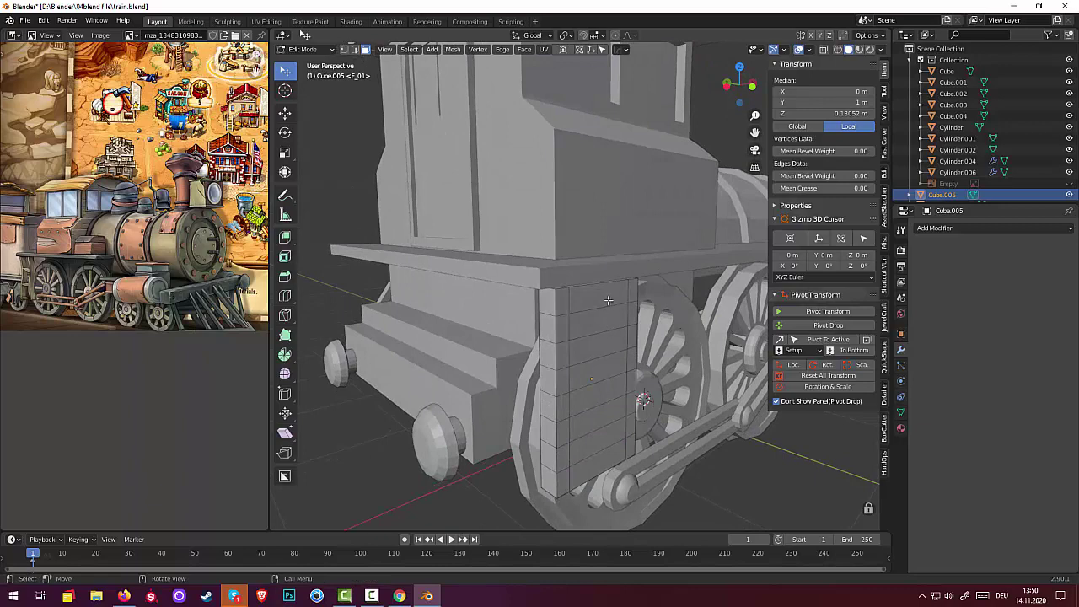
left_click(606, 299)
middle_click_drag(606, 302, 597, 315)
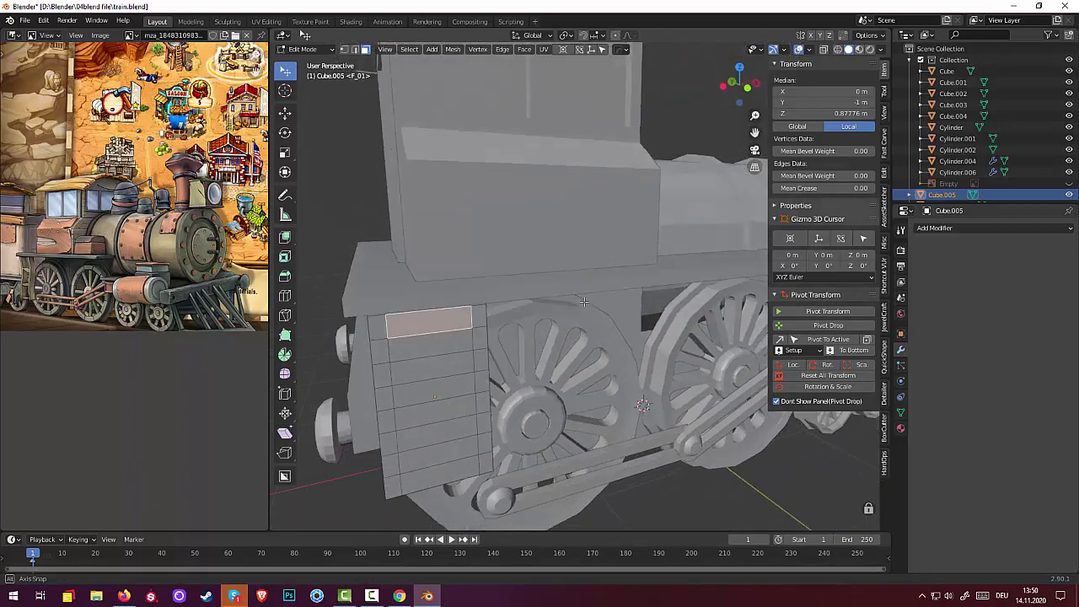
mouse_move(597, 314)
middle_mouse_down()
mouse_move(650, 297)
mouse_move(470, 391)
mouse_move(541, 284)
middle_mouse_up()
scroll(650, 296, "down", 4)
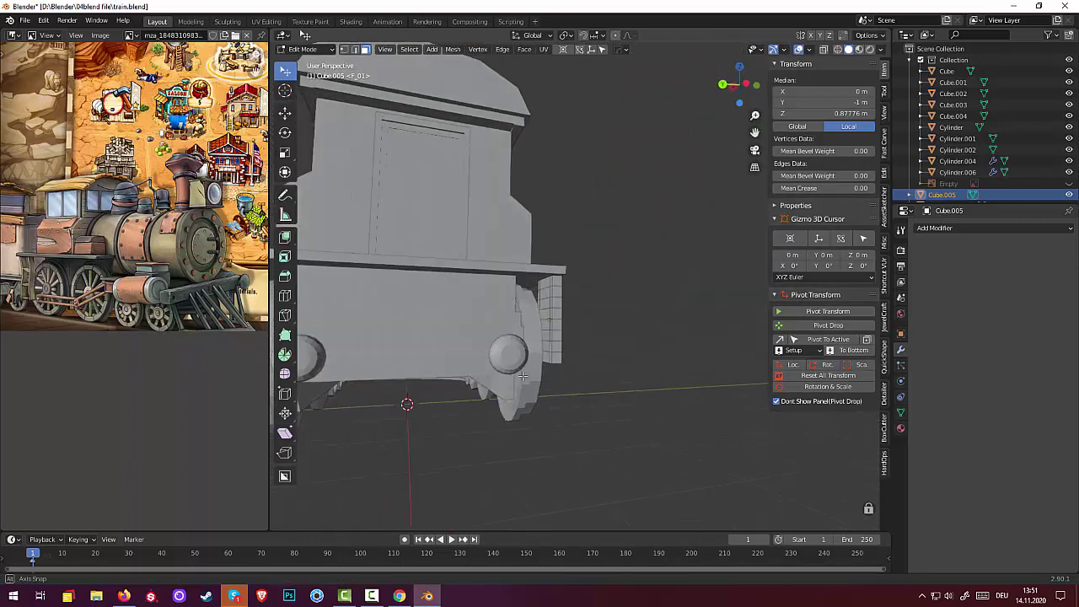
Bridge the first selected pair of edge loops on the slatted box
left_click(526, 50)
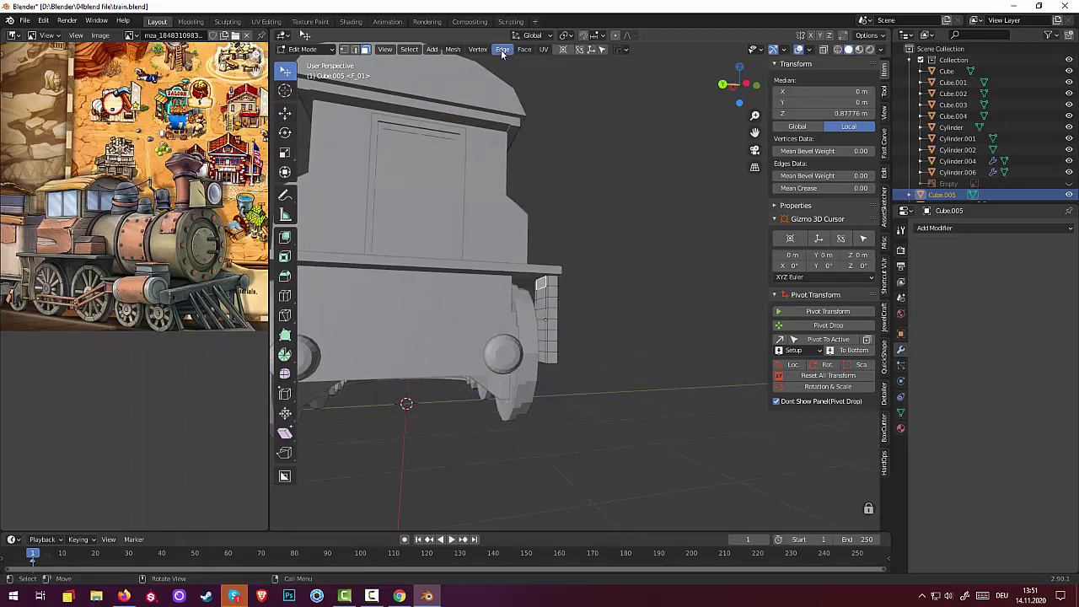
left_click(502, 50)
left_click(528, 96)
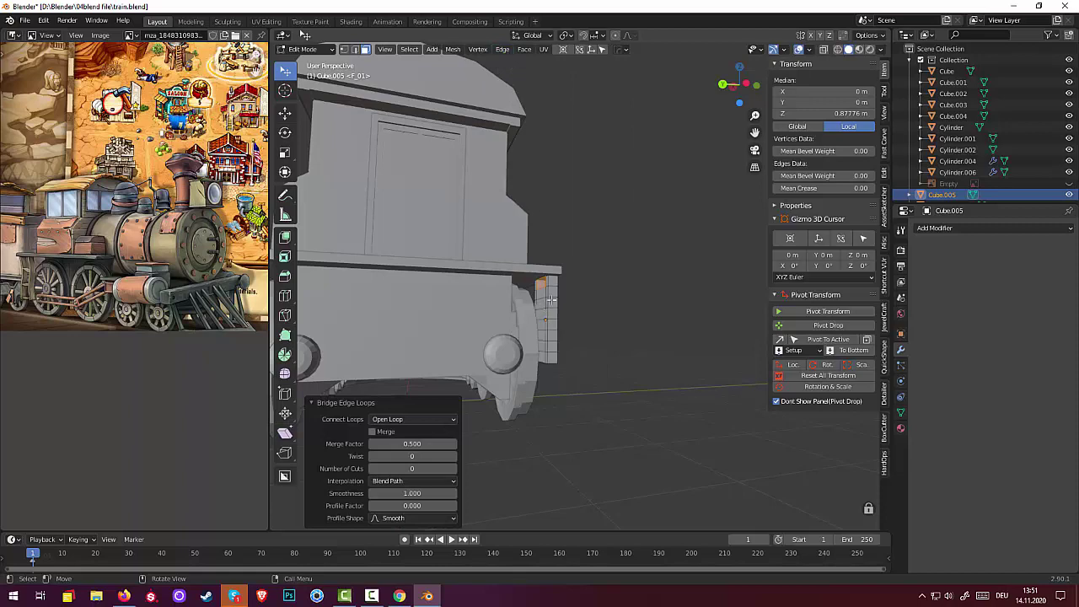
middle_click_drag(540, 304, 394, 324)
scroll(394, 323, "down", 5)
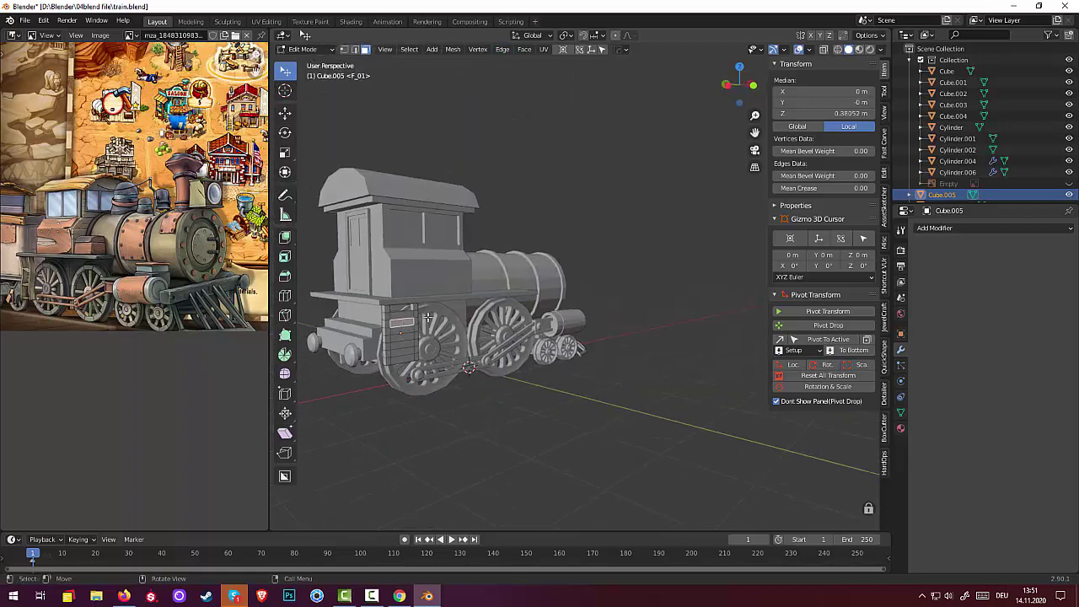
scroll(398, 324, "up", 4)
mouse_move(398, 325)
middle_mouse_down()
mouse_move(545, 308)
mouse_move(497, 101)
middle_mouse_up()
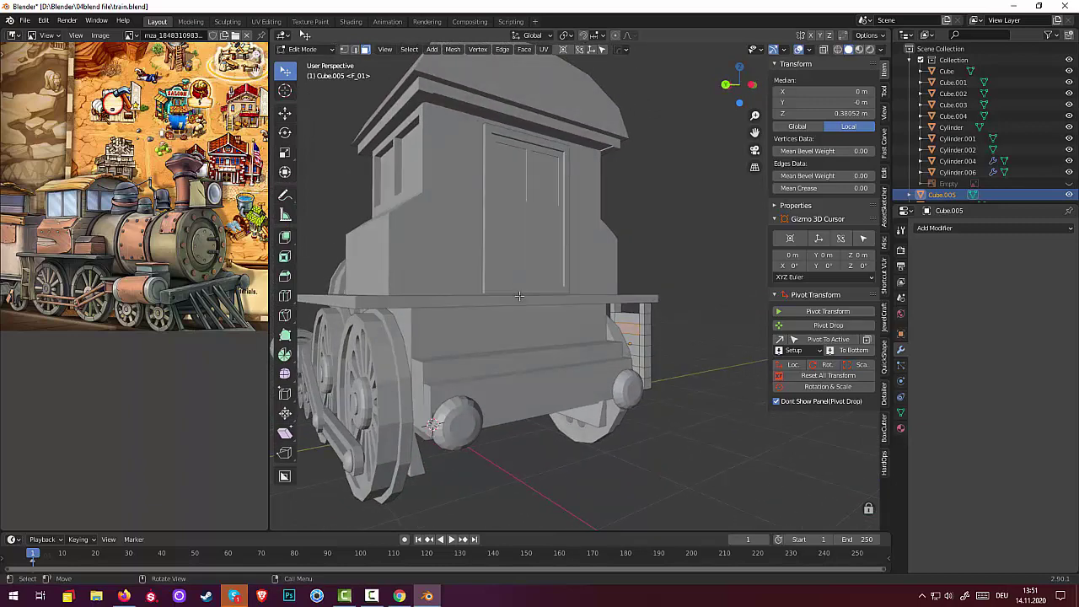
Bridge two more pairs of edge loops between the slats
left_click(500, 50)
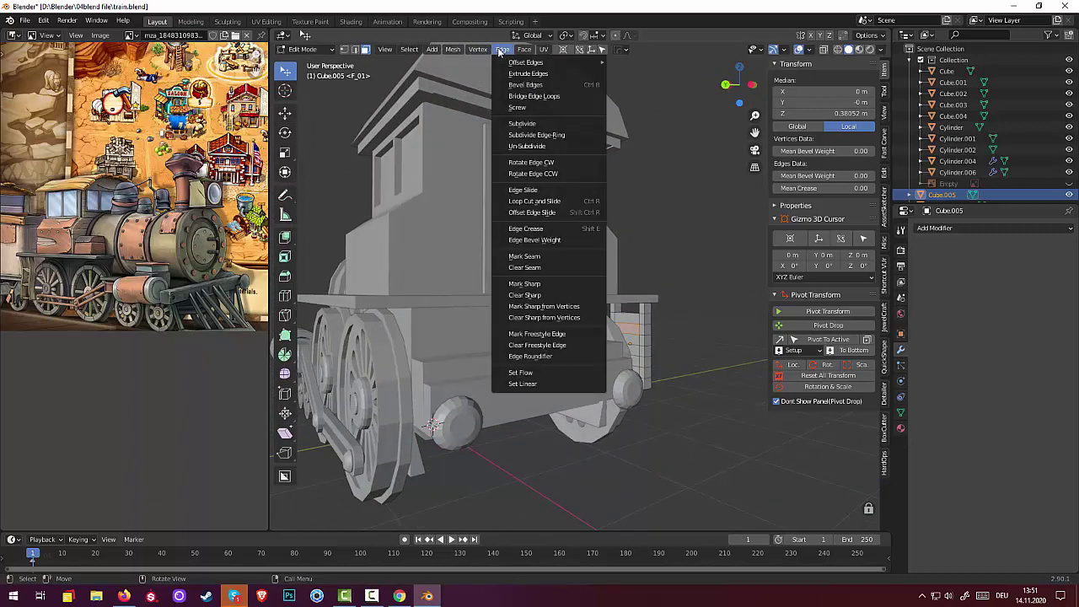
left_click(520, 97)
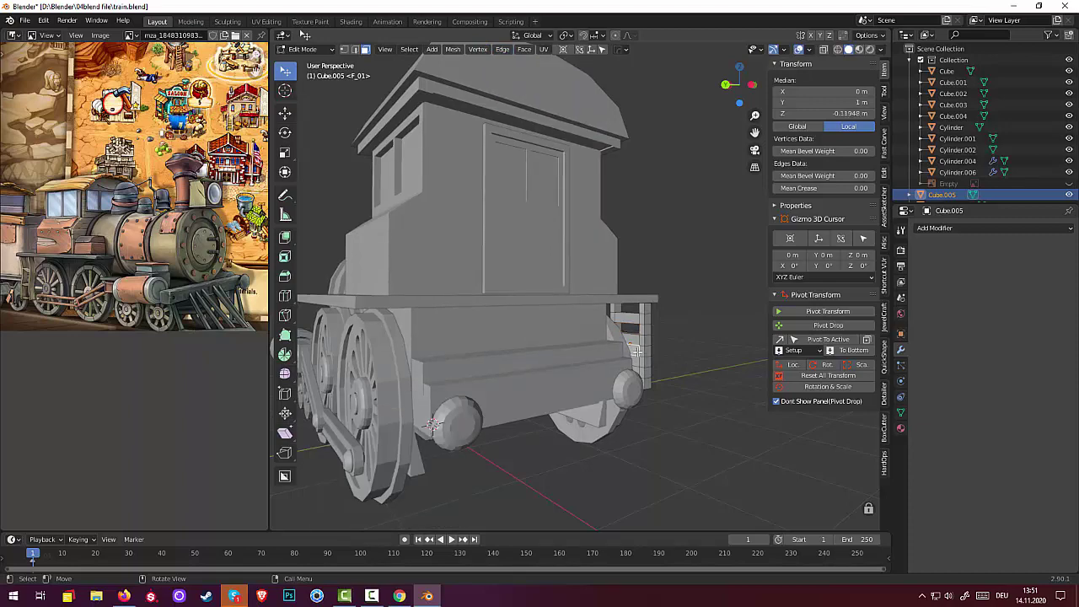
mouse_move(630, 347)
middle_mouse_down()
mouse_move(429, 338)
mouse_move(555, 343)
mouse_move(460, 185)
middle_mouse_up()
scroll(472, 337, "up", 3)
left_click(503, 49)
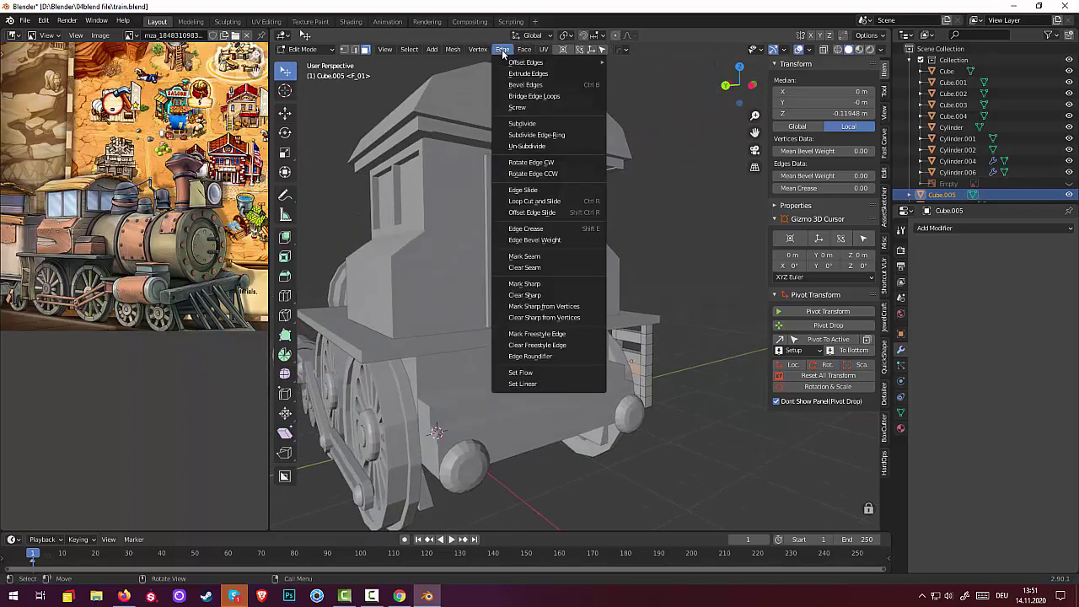
left_click(521, 98)
middle_click_drag(520, 98, 413, 354)
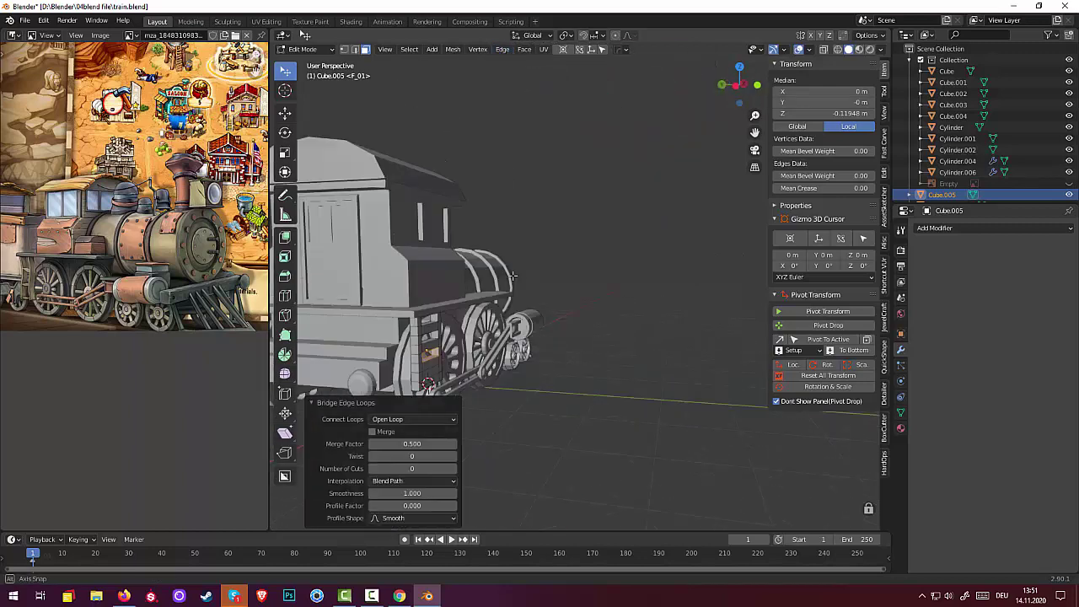
scroll(414, 354, "down", 3)
Bridge the final selected edges and return to Object Mode
left_click(406, 354)
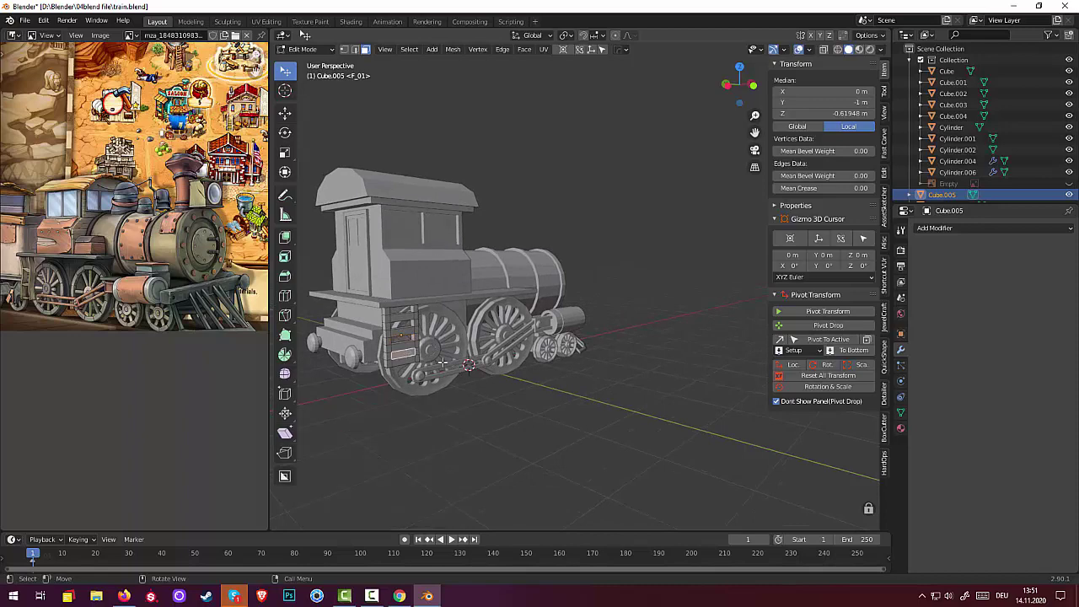
key("KP_Decimal")
middle_click_drag(405, 353, 557, 377)
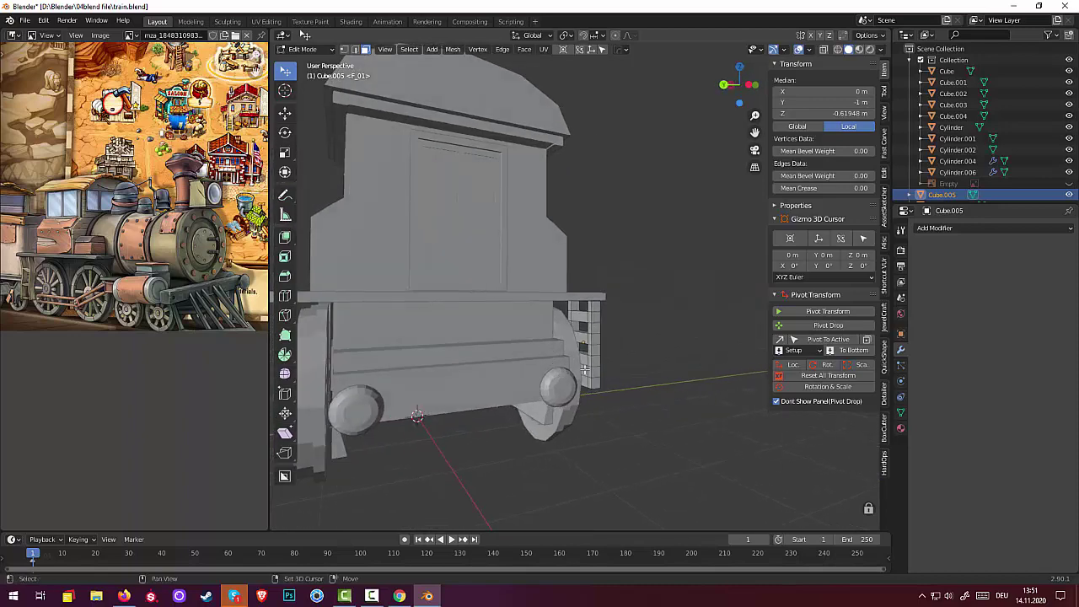
left_click(504, 49)
left_click(522, 97)
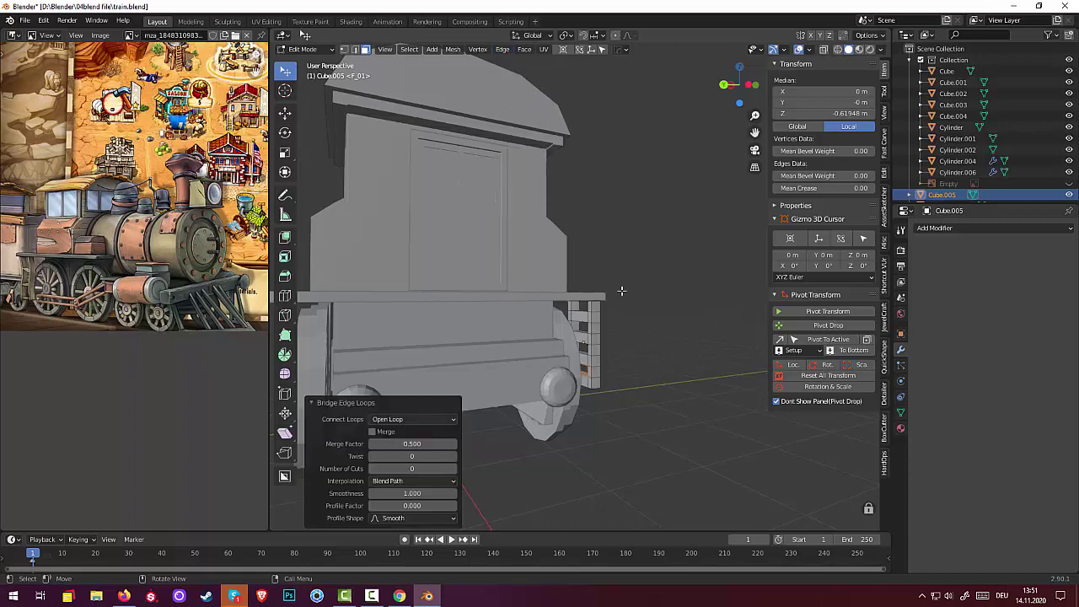
middle_click_drag(622, 291, 414, 372)
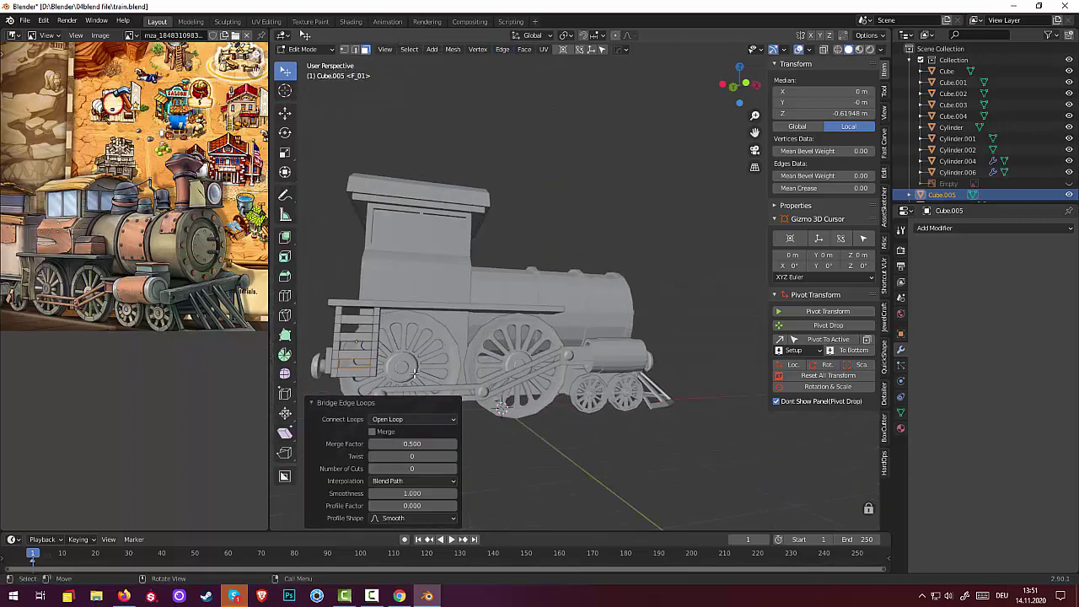
middle_click_drag(414, 371, 395, 296)
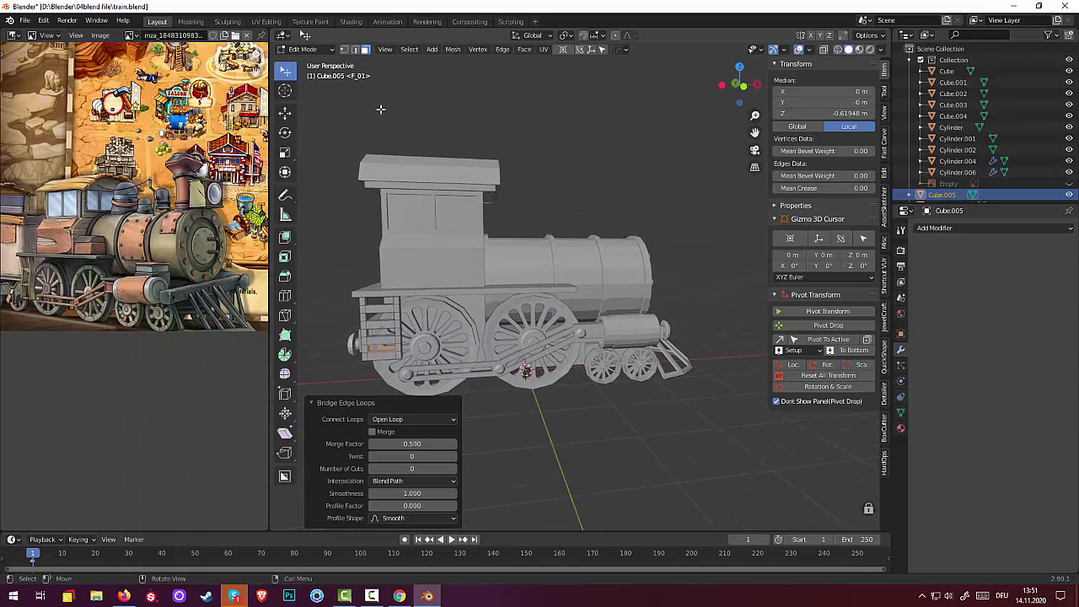
left_click(304, 49)
left_click(307, 61)
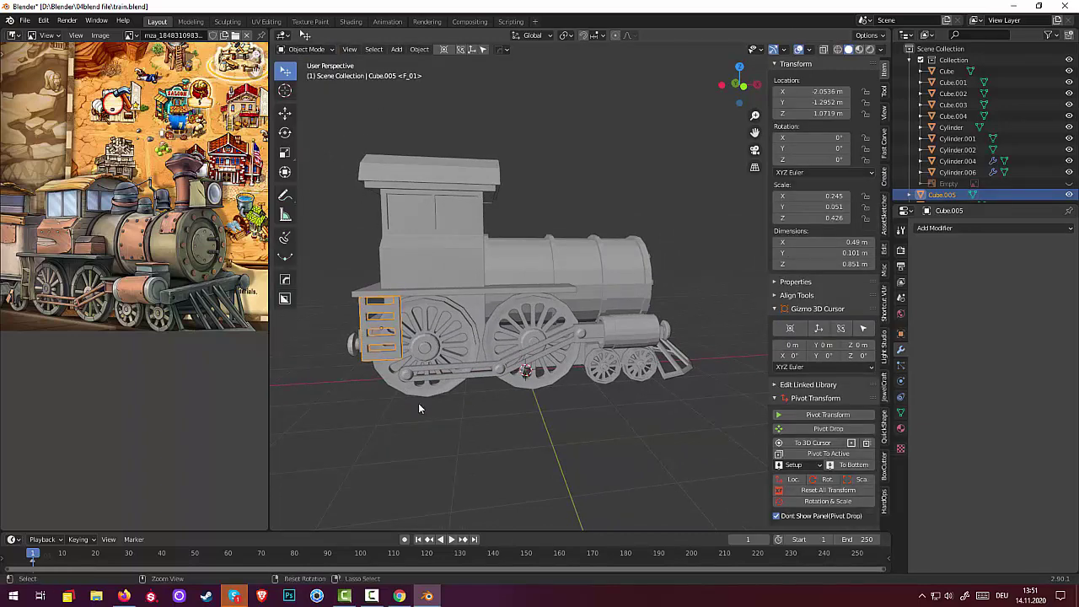
Squash the slatted box vertically to 0.65 m tall and reselect it
key("s")
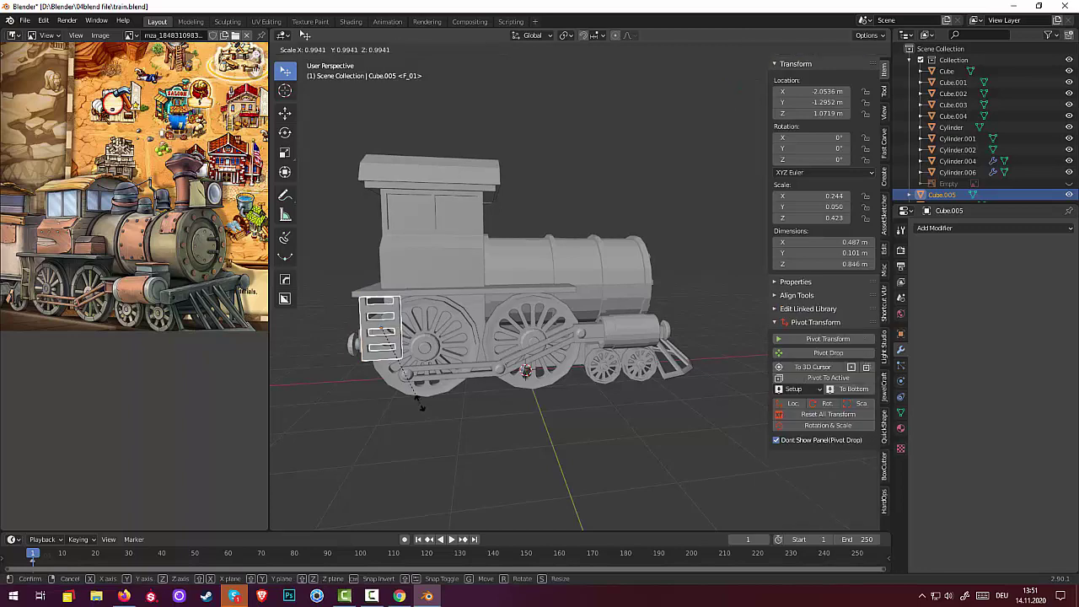
key("z")
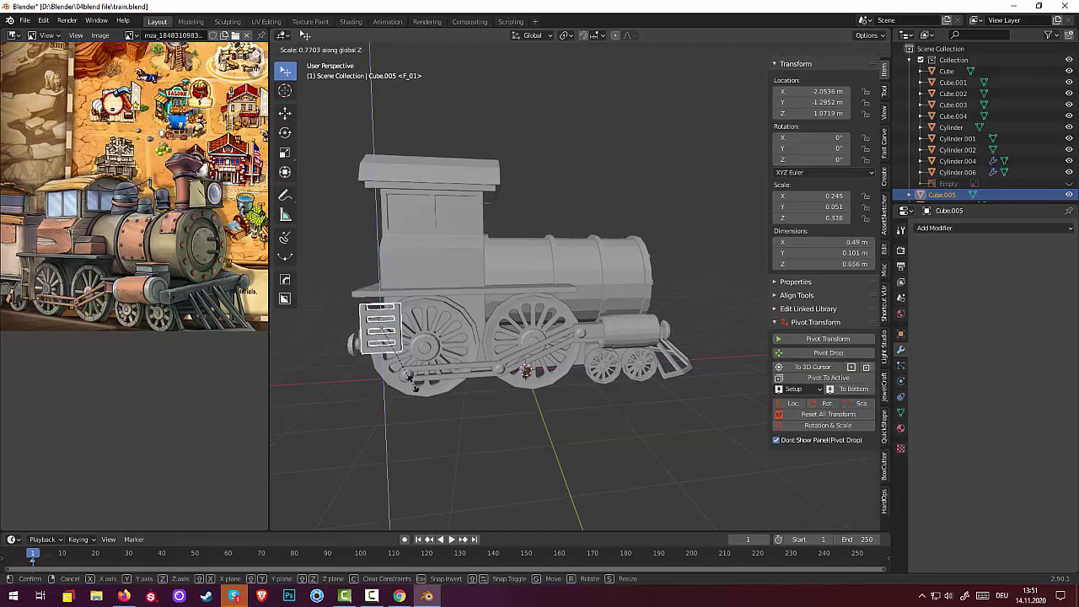
left_click(413, 384)
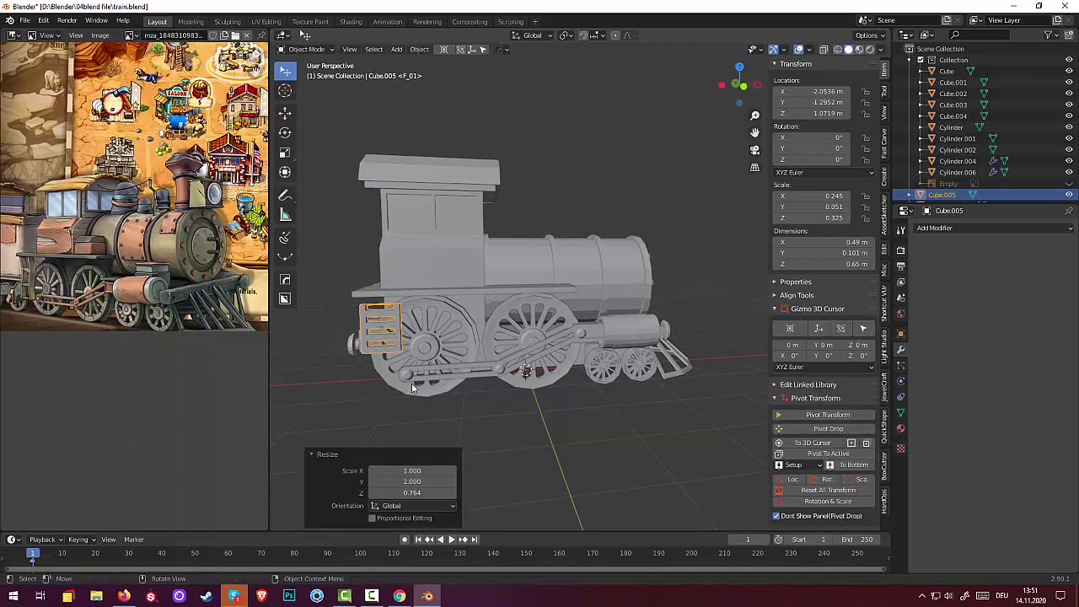
scroll(408, 348, "up", 2)
mouse_move(416, 347)
middle_mouse_down()
mouse_move(448, 381)
mouse_move(364, 393)
mouse_move(319, 371)
mouse_move(435, 320)
mouse_move(459, 328)
middle_mouse_up()
scroll(322, 363, "down", 2)
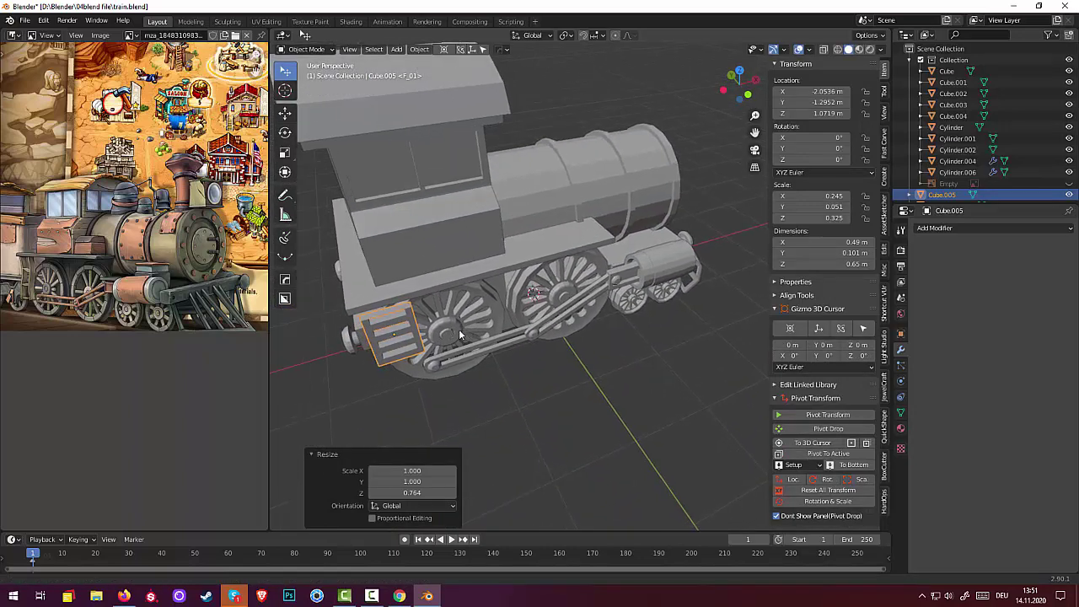
left_click(392, 309)
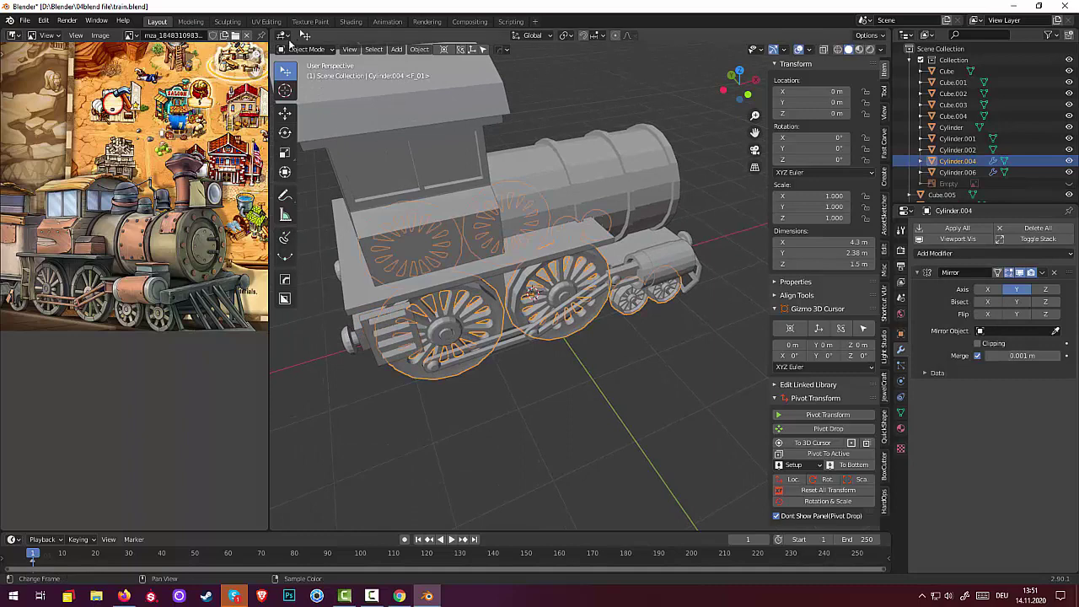
left_click(378, 357)
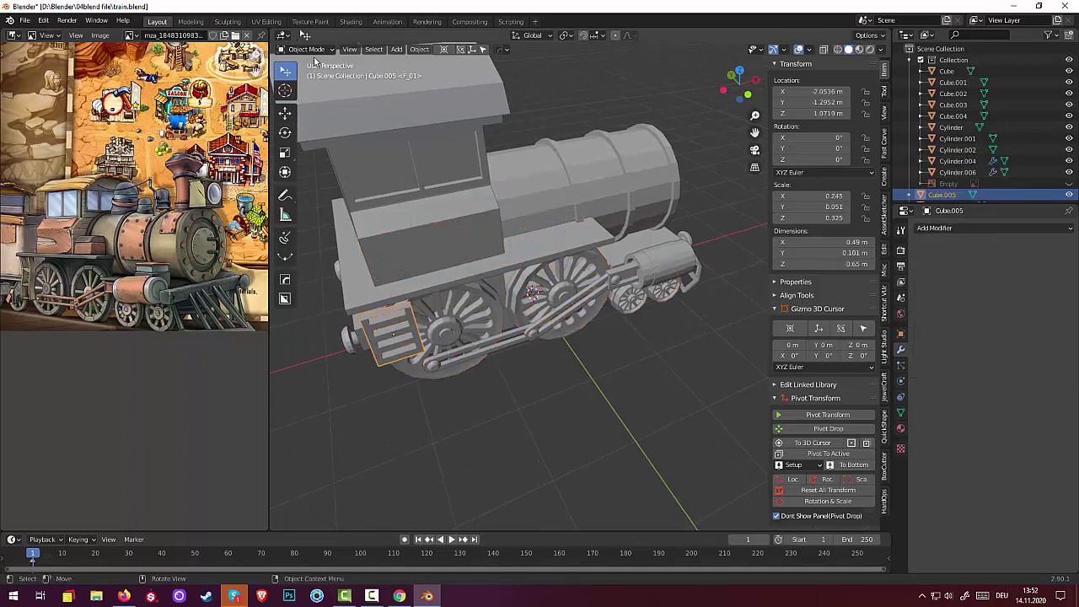
In Edit Mode, delete the box's top face
left_click(308, 49)
left_click(305, 75)
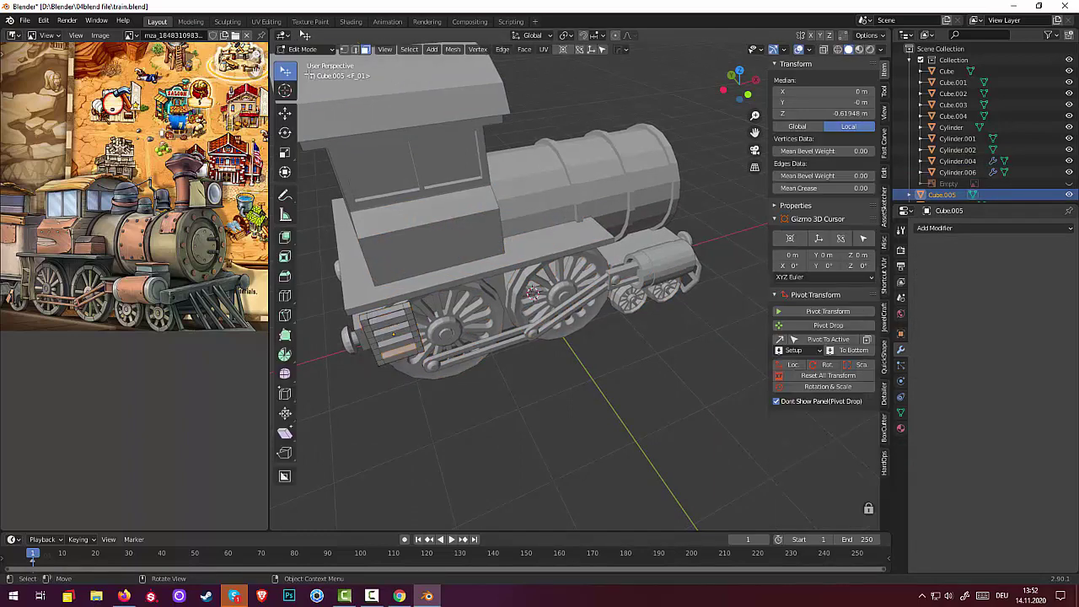
left_click(377, 312)
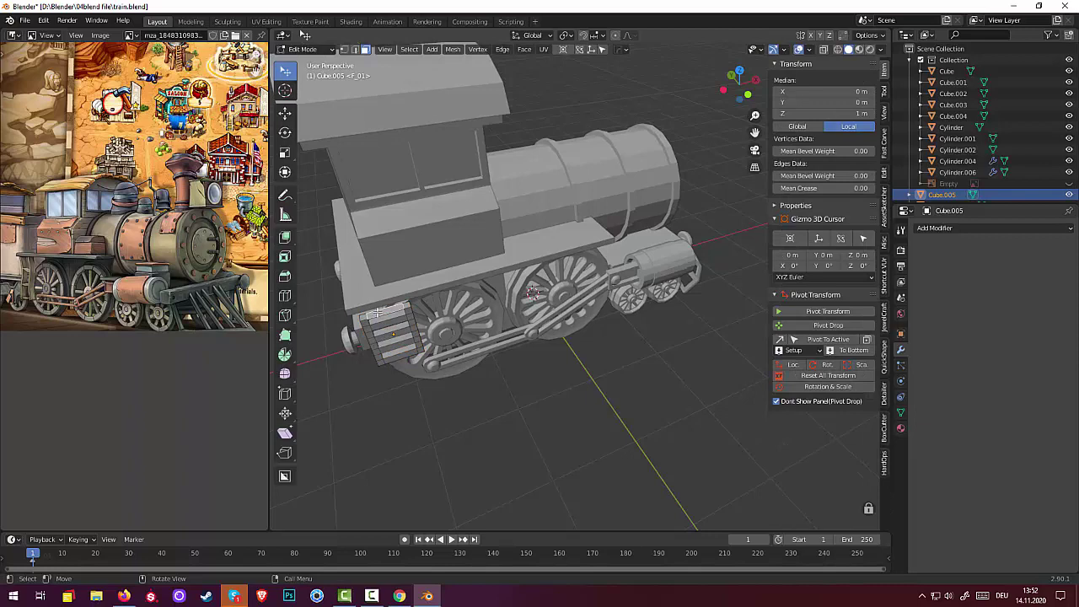
key("x")
left_click(374, 311)
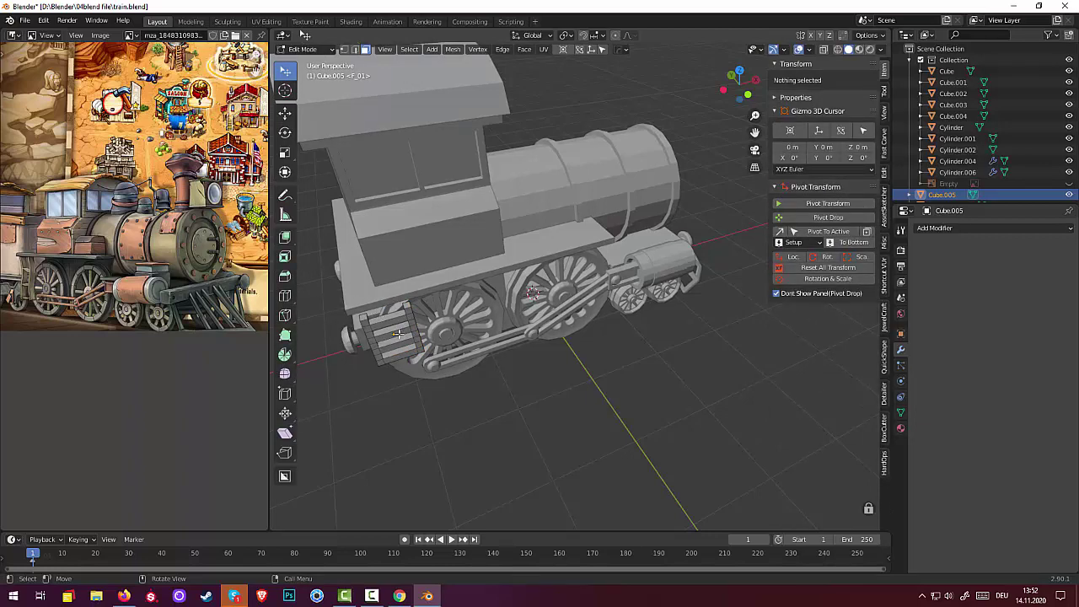
middle_click_drag(398, 334, 390, 327)
Extrude Cube.005's four front strip faces outward along their normals as raised slats
left_click(388, 325)
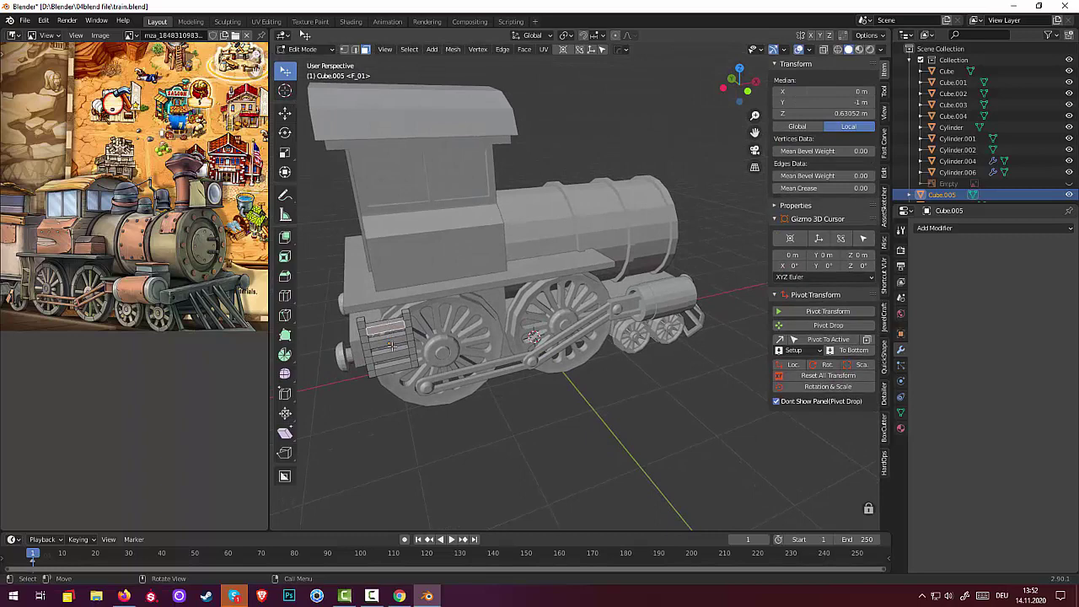
middle_click_drag(394, 339, 381, 353)
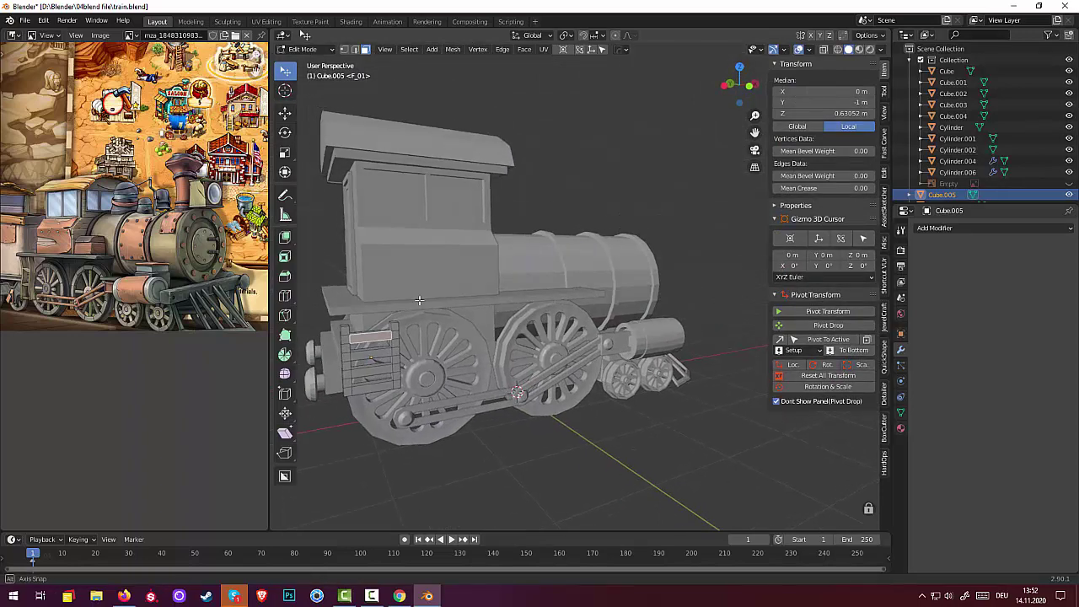
left_click(381, 354, "shift")
left_click(378, 372, "shift")
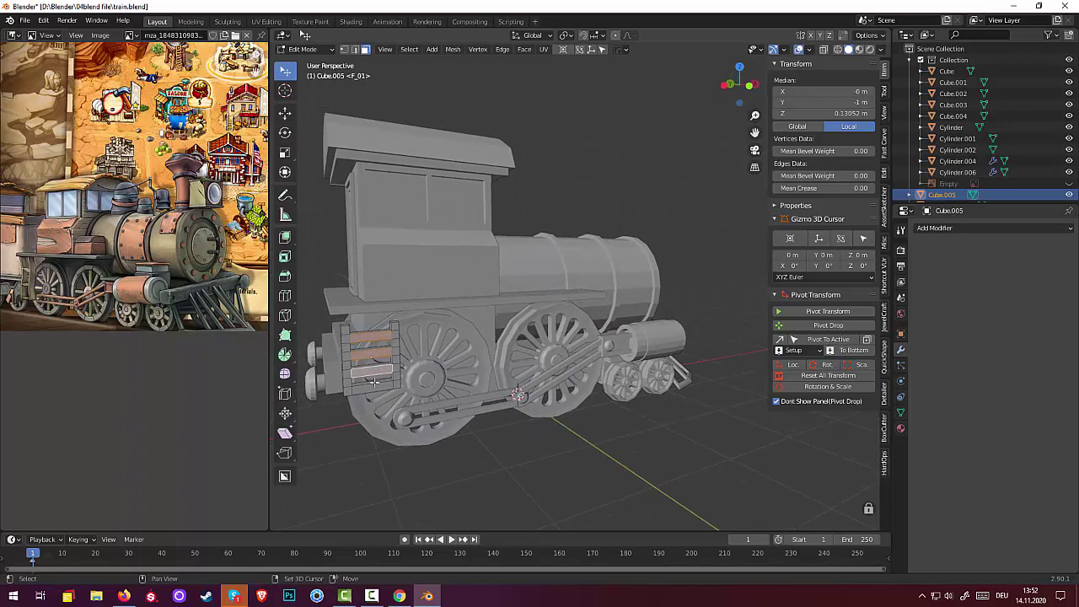
left_click(378, 386, "shift")
middle_click_drag(377, 386, 465, 417)
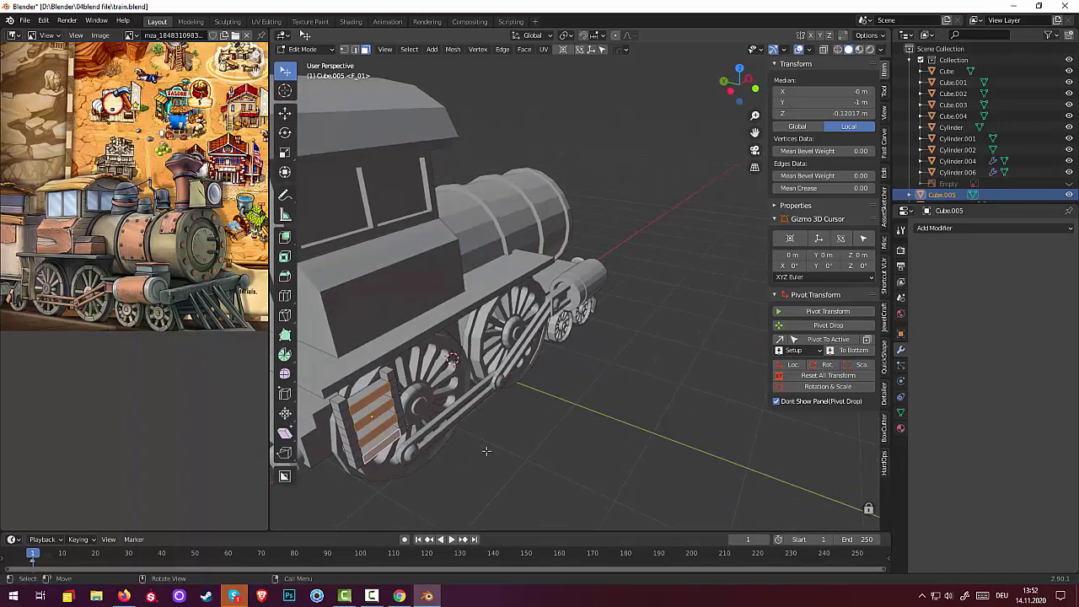
key("e")
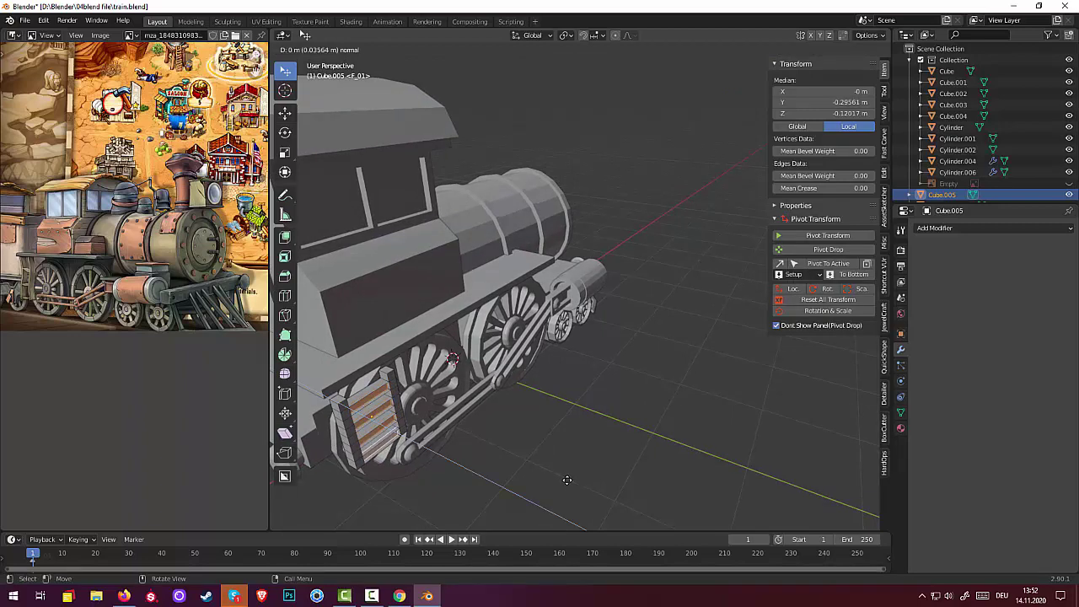
left_click(567, 480)
Deselect all faces, zoom in close to the cab and wheels, and change the interaction mode
left_click(540, 483)
scroll(552, 467, "up", 2)
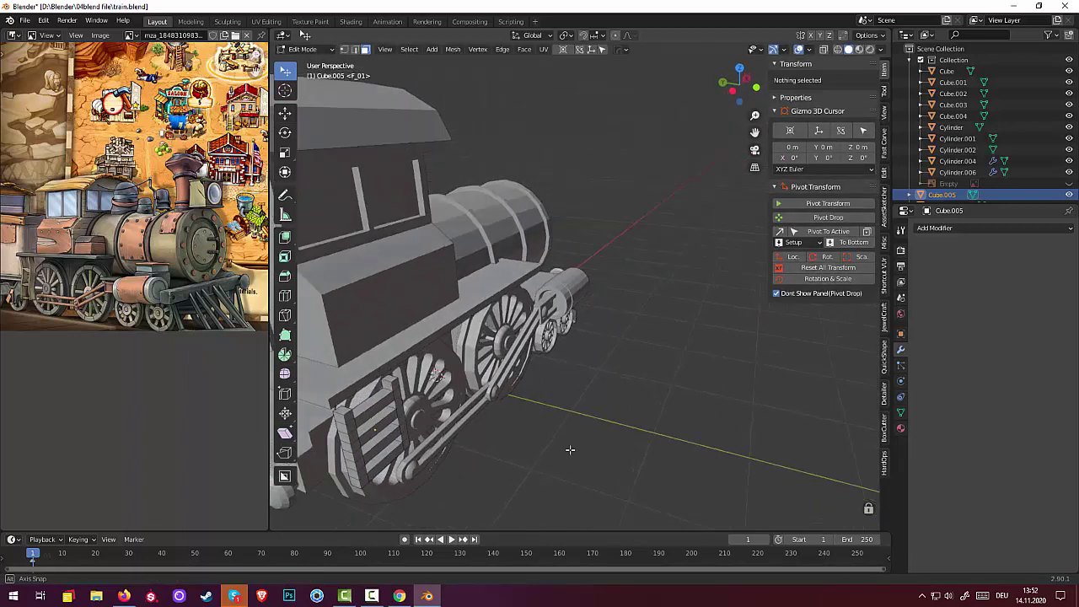
mouse_move(571, 448)
middle_mouse_down()
mouse_move(582, 412)
mouse_move(446, 291)
middle_mouse_up()
scroll(582, 412, "up", 3)
left_click(305, 35)
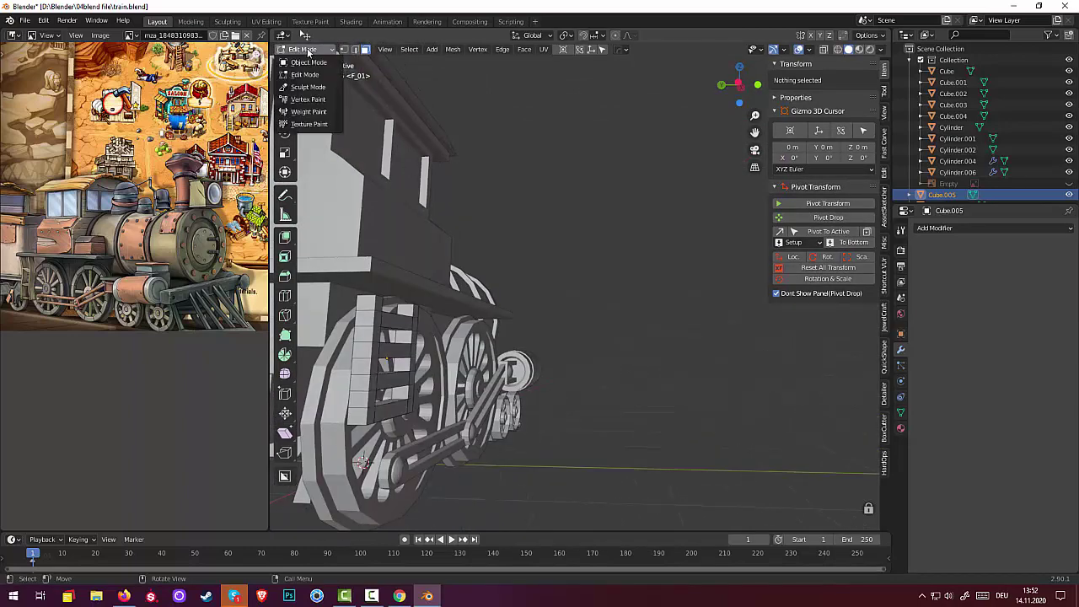
left_click(312, 76)
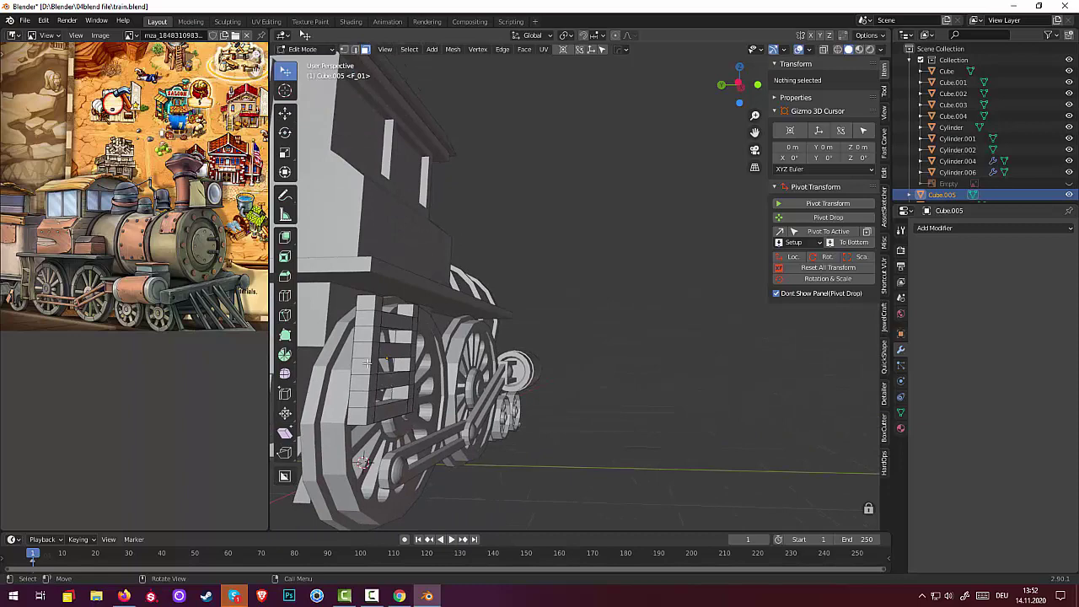
Back in object mode, scale the slatted box Cube.005 thinner along Y
left_click(333, 54)
left_click(322, 66)
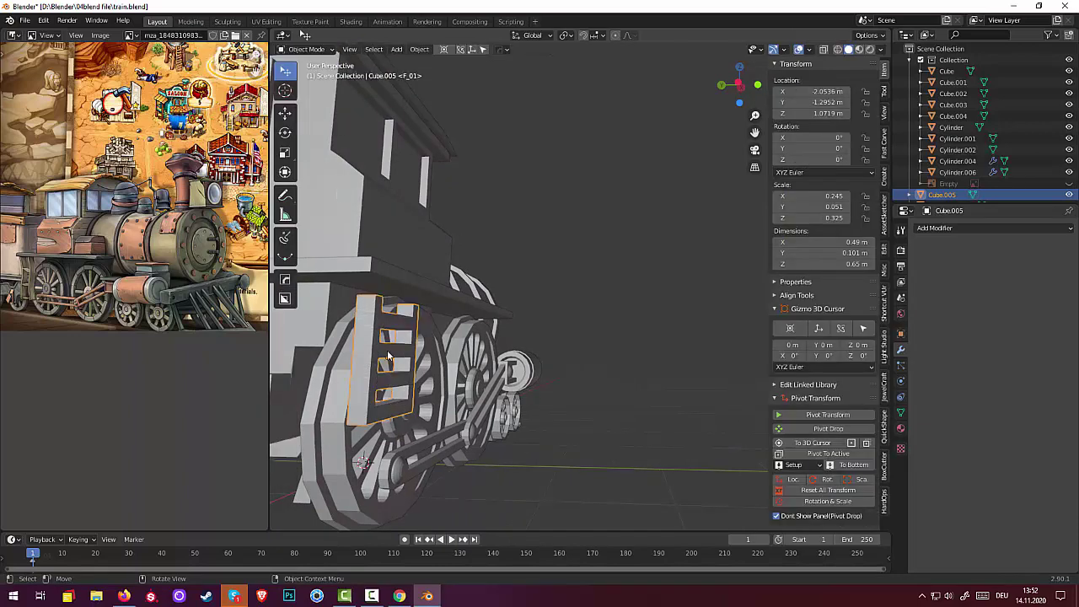
left_click(367, 349)
left_click(364, 355)
middle_click_drag(636, 398, 658, 411)
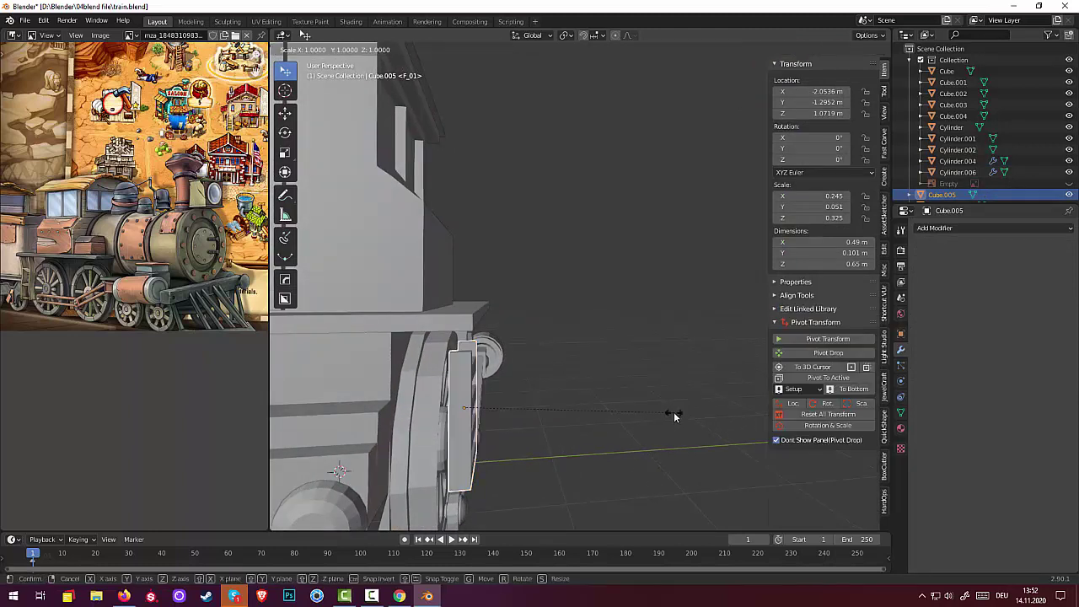
key("s")
key("y")
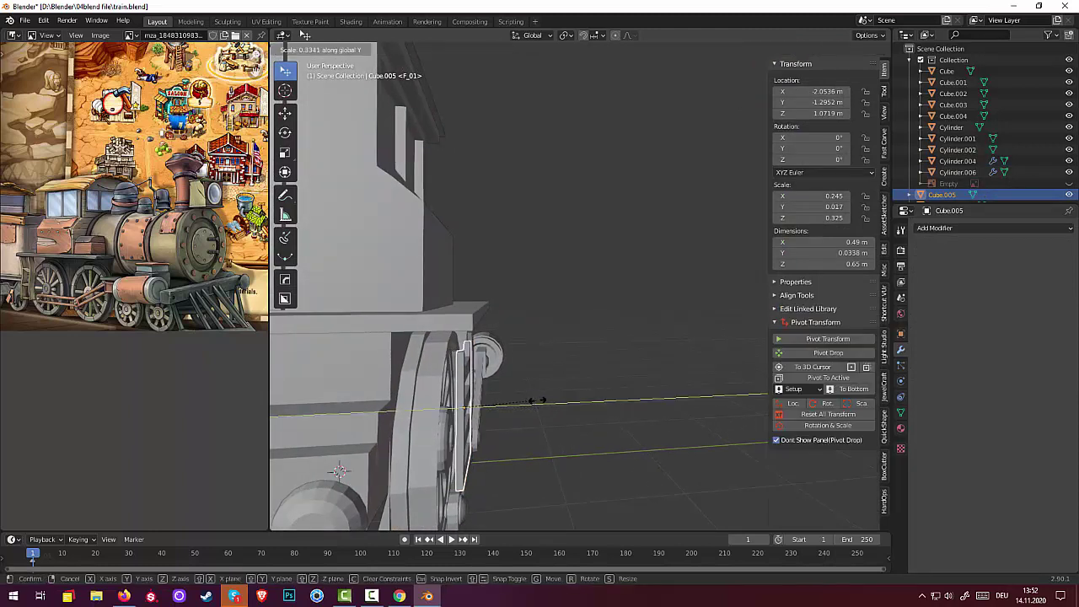
left_click(553, 402)
Raise the ladder beside the cab along Z to about 1.197 m
middle_click_drag(582, 397, 460, 388)
scroll(518, 398, "down", 5)
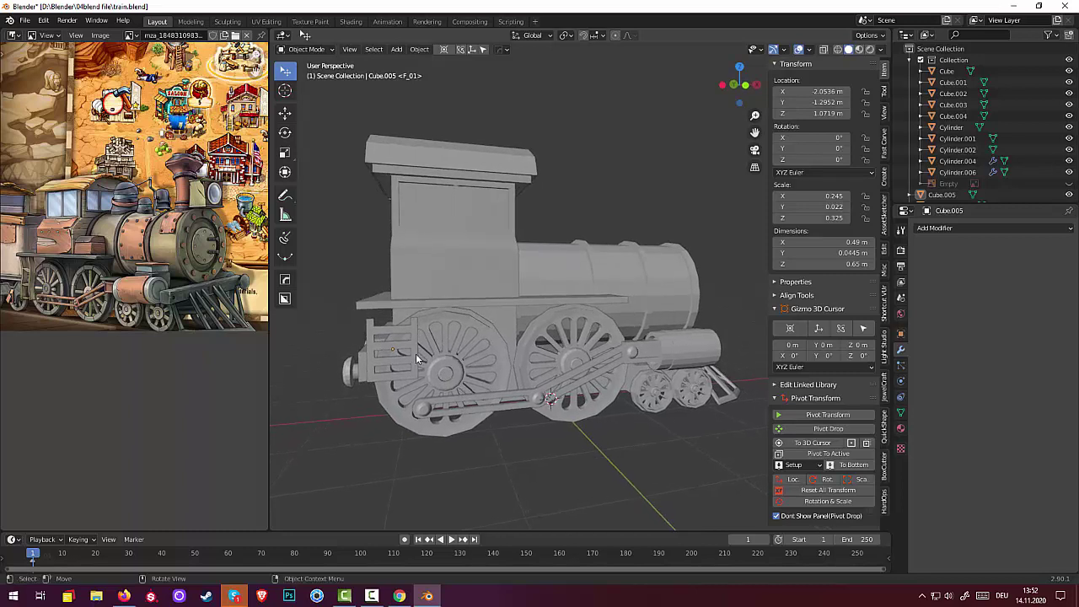
left_click(415, 355)
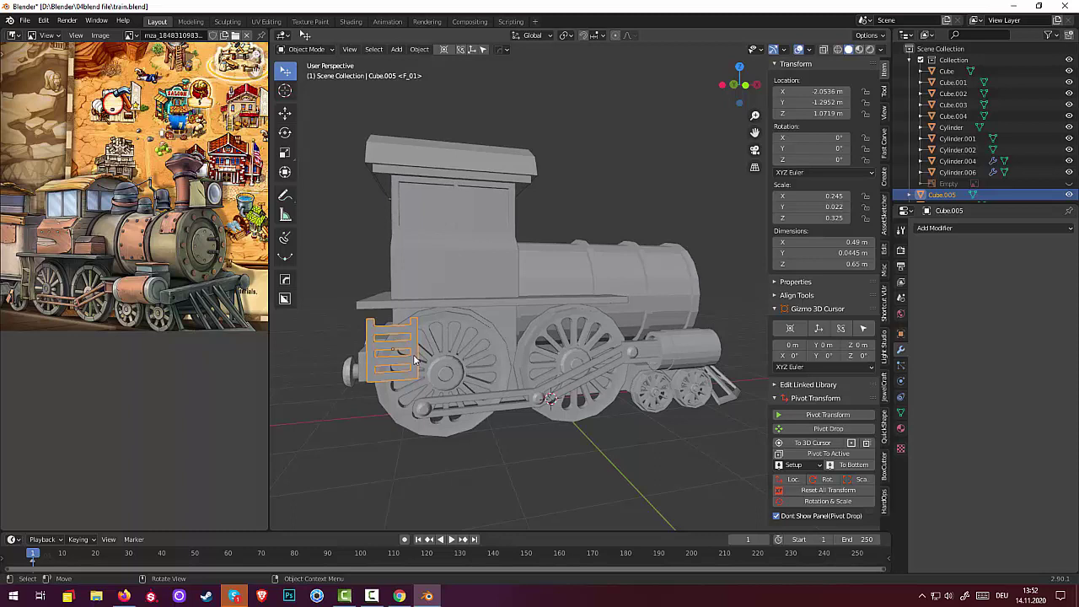
key("g")
key("z")
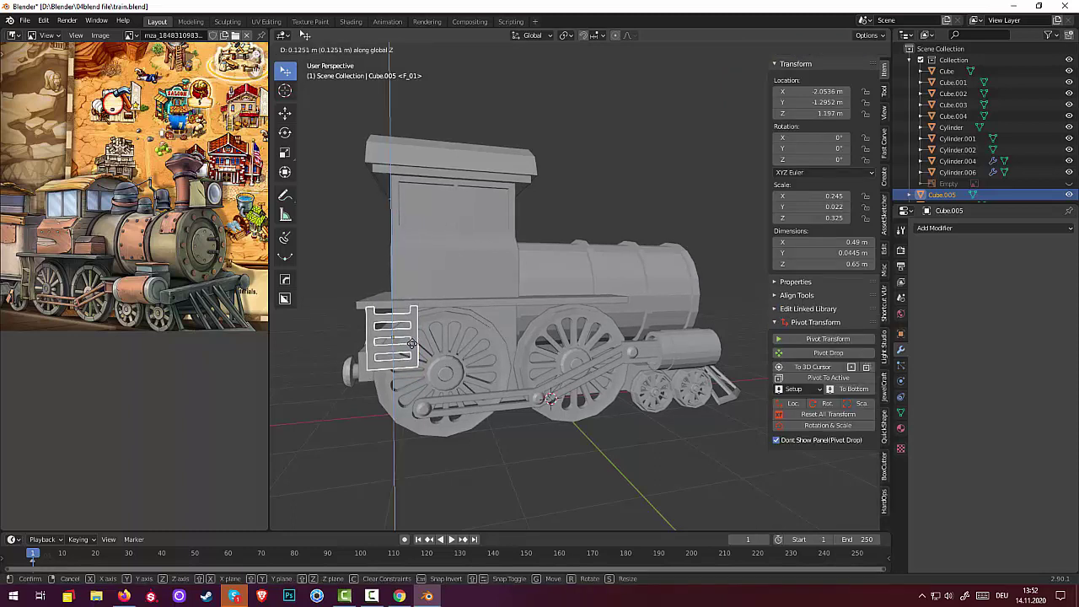
left_click(411, 344)
Deselect the ladder, orbit and zoom around the locomotive, then reselect the ladder
left_click(302, 406)
middle_click_drag(329, 416, 378, 433)
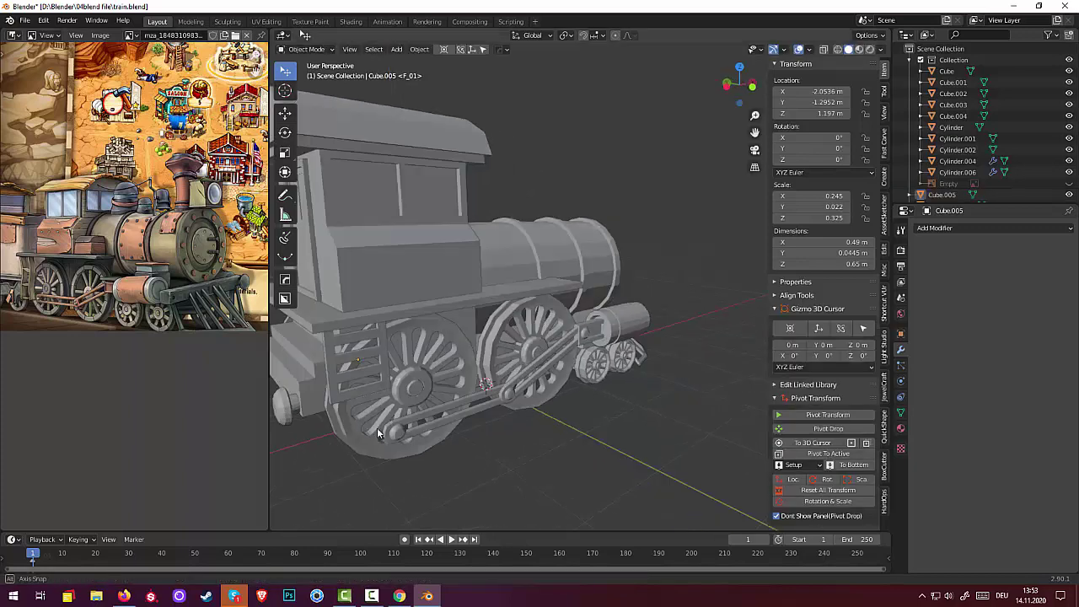
scroll(378, 433, "up", 3)
scroll(421, 430, "up", 2)
scroll(476, 425, "up", 2)
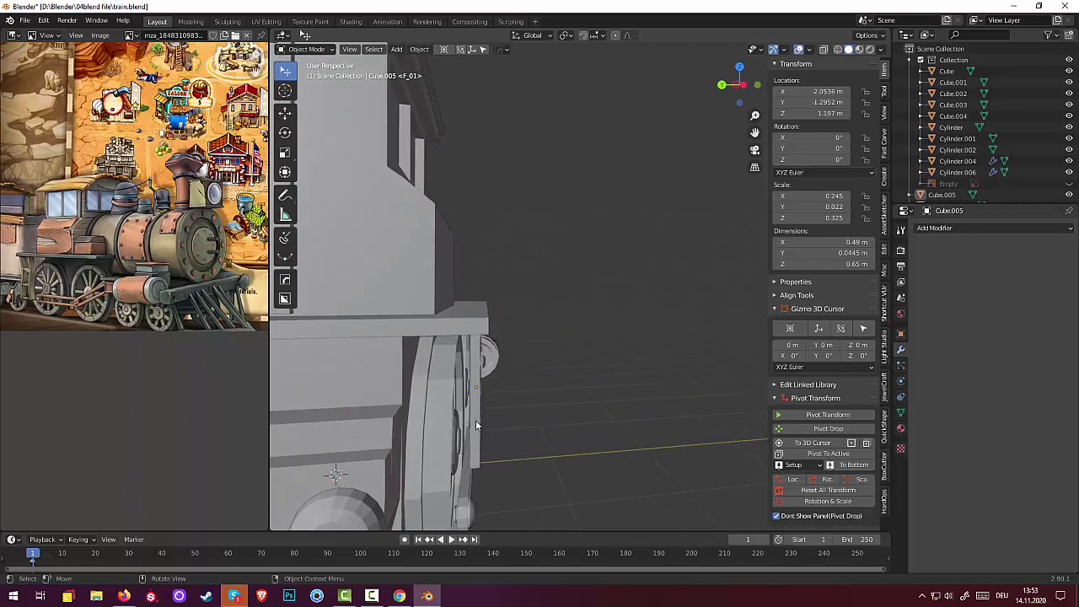
left_click(477, 424)
scroll(510, 433, "down", 5)
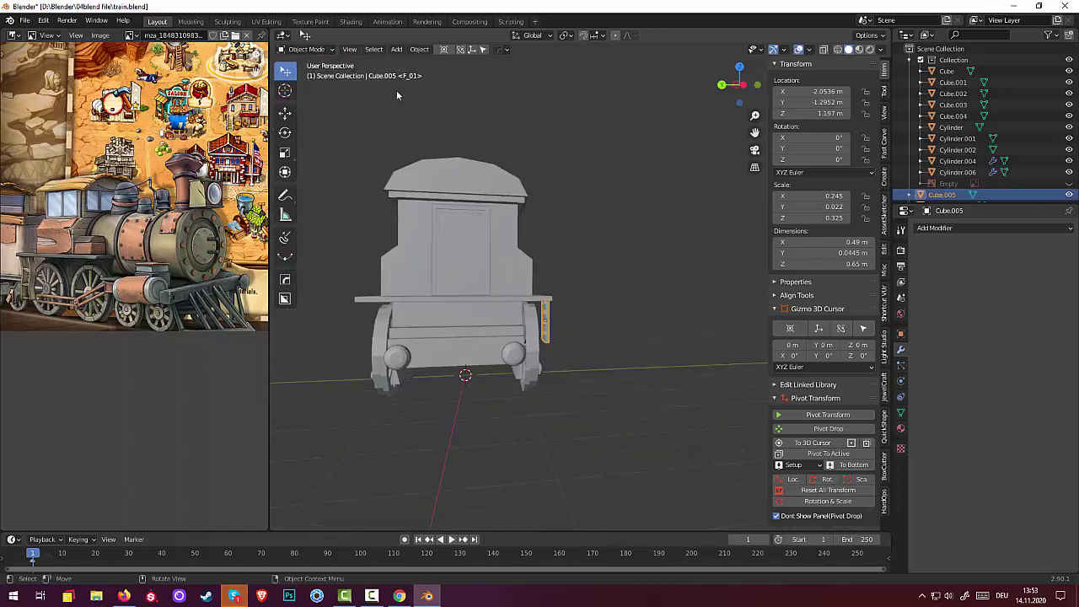
Move the ladder's origin to the 3D cursor at world centre and apply its scale
left_click(419, 49)
mouse_move(437, 73)
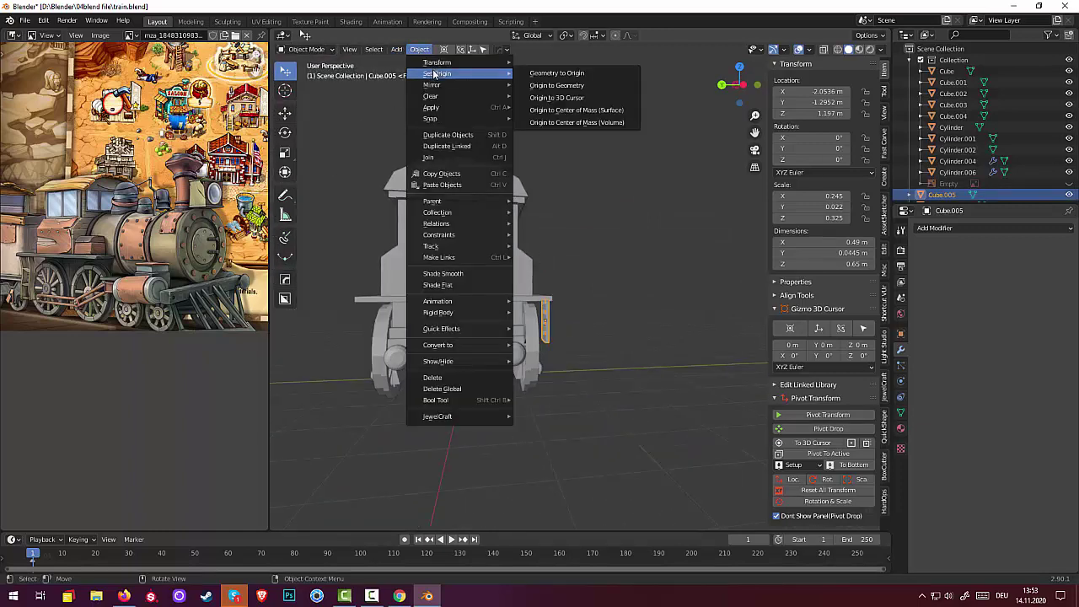
left_click(573, 98)
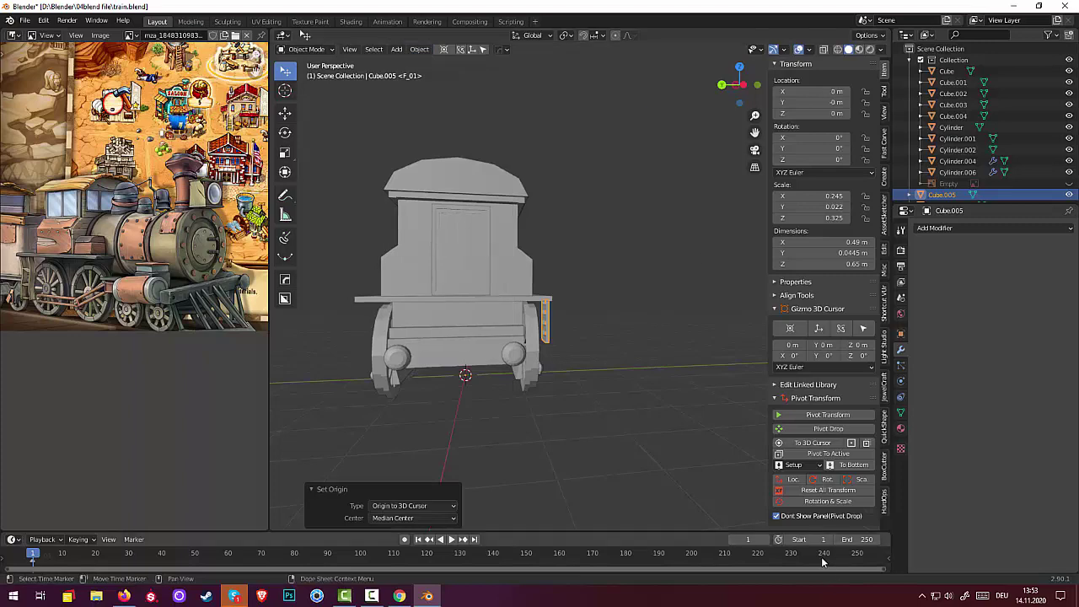
left_click(824, 501)
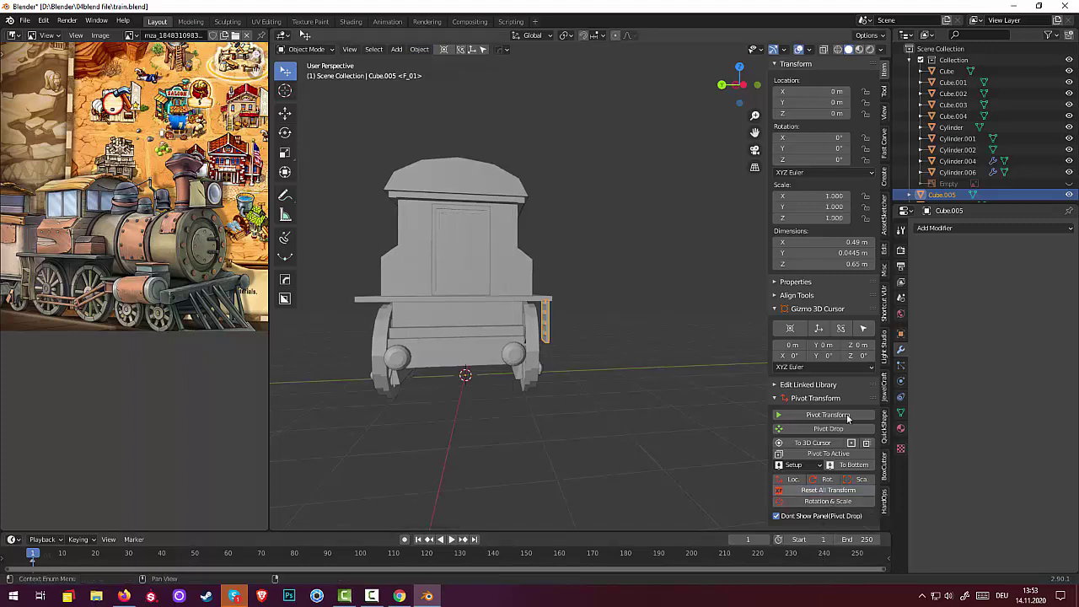
Add a Mirror modifier to the ladder, mirroring across Y instead of X
left_click(928, 232)
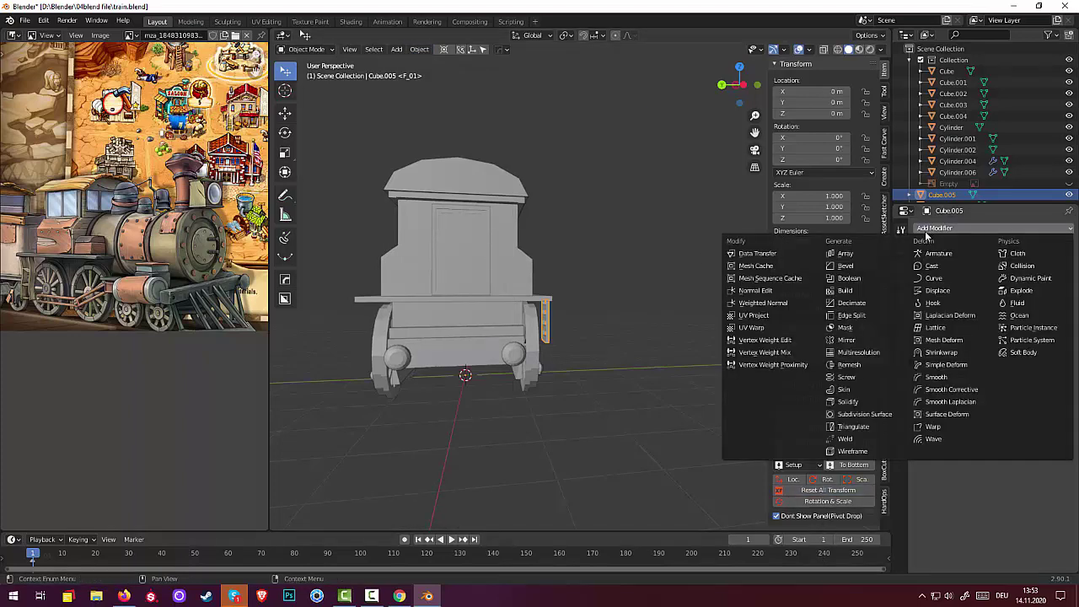
left_click(859, 341)
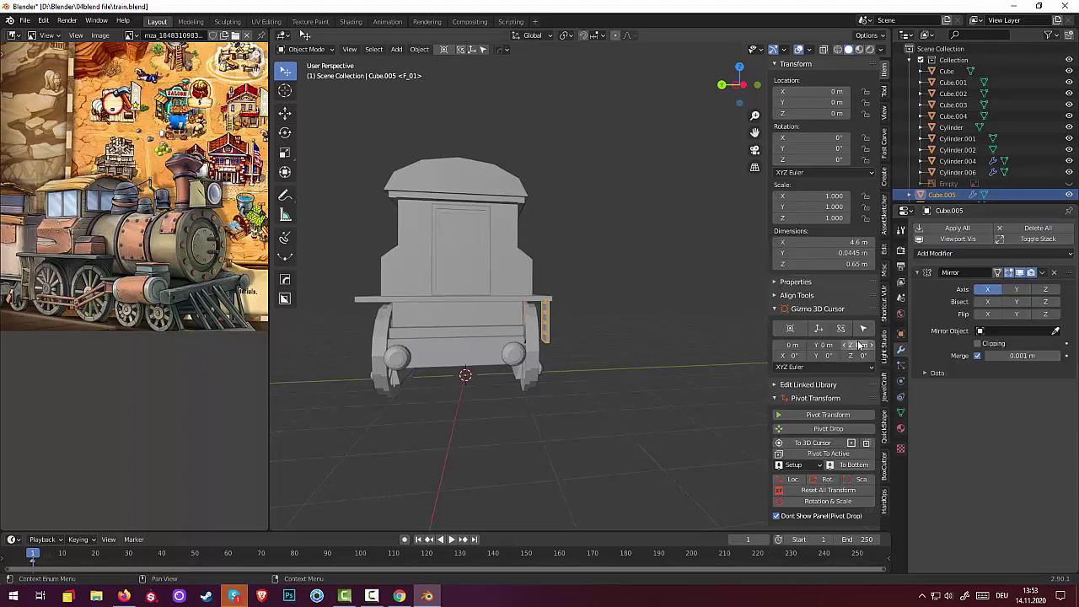
left_click(1017, 290)
left_click(988, 289)
Orbit to a three-quarter view, zoom in, and select the running-board plate
mouse_move(642, 418)
middle_mouse_down()
mouse_move(532, 434)
mouse_move(438, 431)
mouse_move(447, 438)
mouse_move(582, 396)
middle_mouse_up()
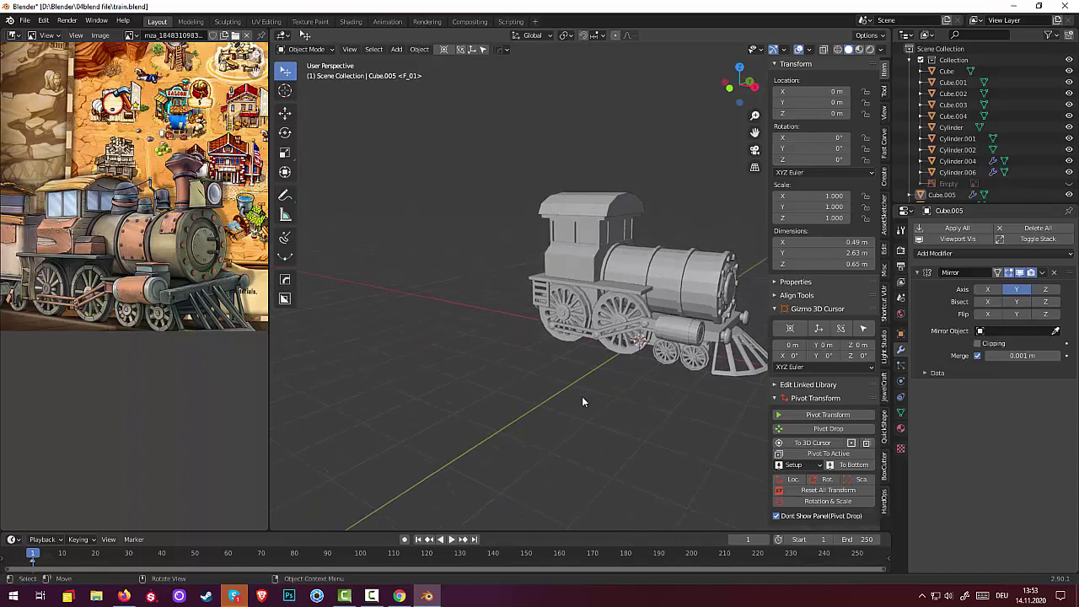
scroll(637, 326, "up", 2)
scroll(636, 312, "up", 1)
scroll(634, 291, "up", 1)
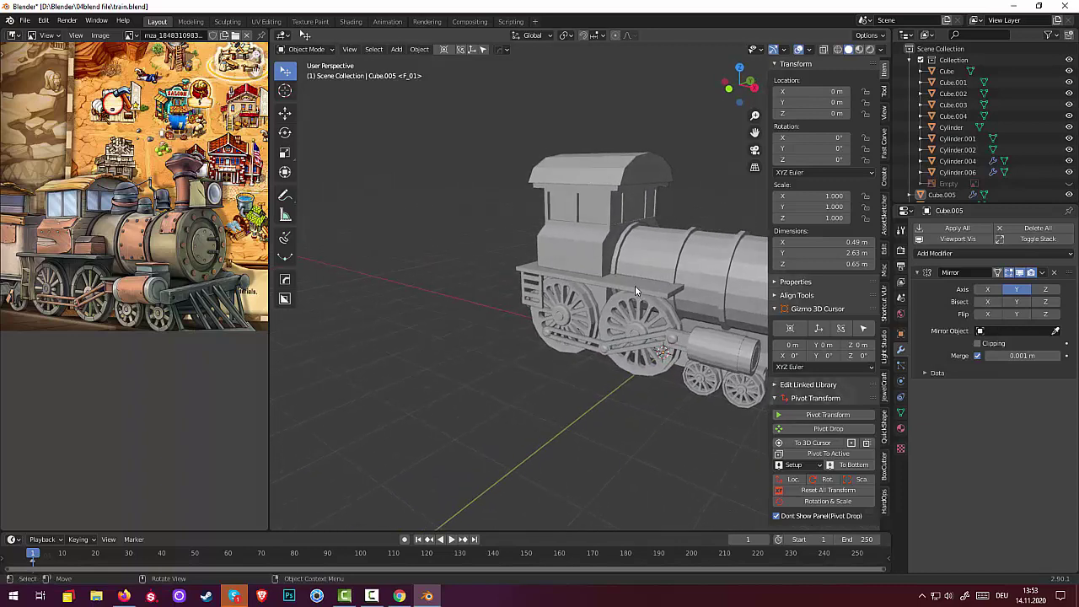
left_click(633, 283)
Add a new cube at the origin and scale it down to 0.312
mouse_move(567, 343)
middle_mouse_down()
mouse_move(611, 380)
mouse_move(693, 316)
middle_mouse_up()
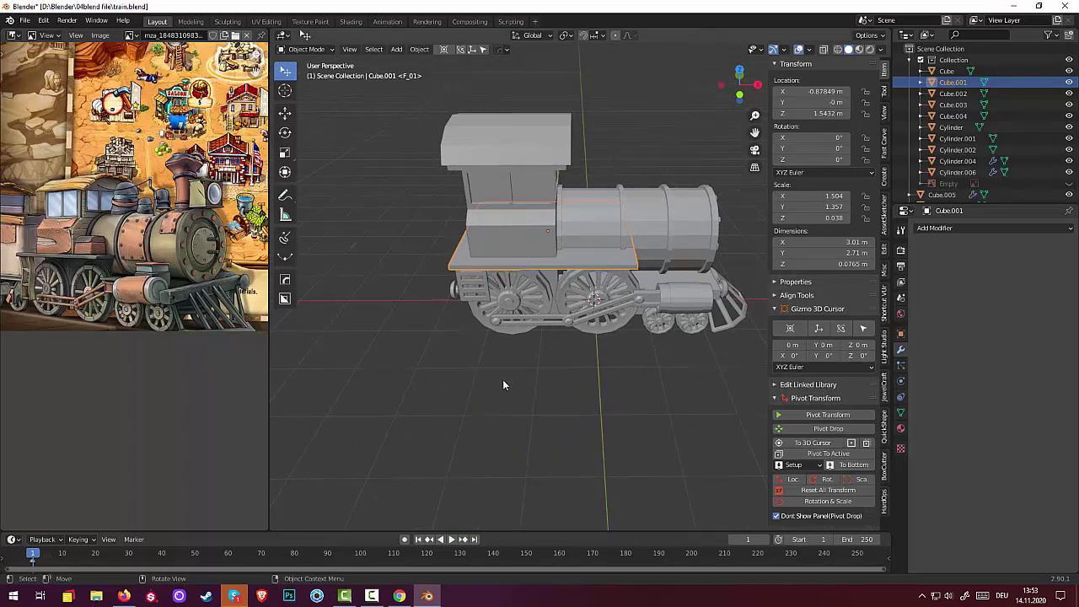
left_click(579, 394)
key("shift+a")
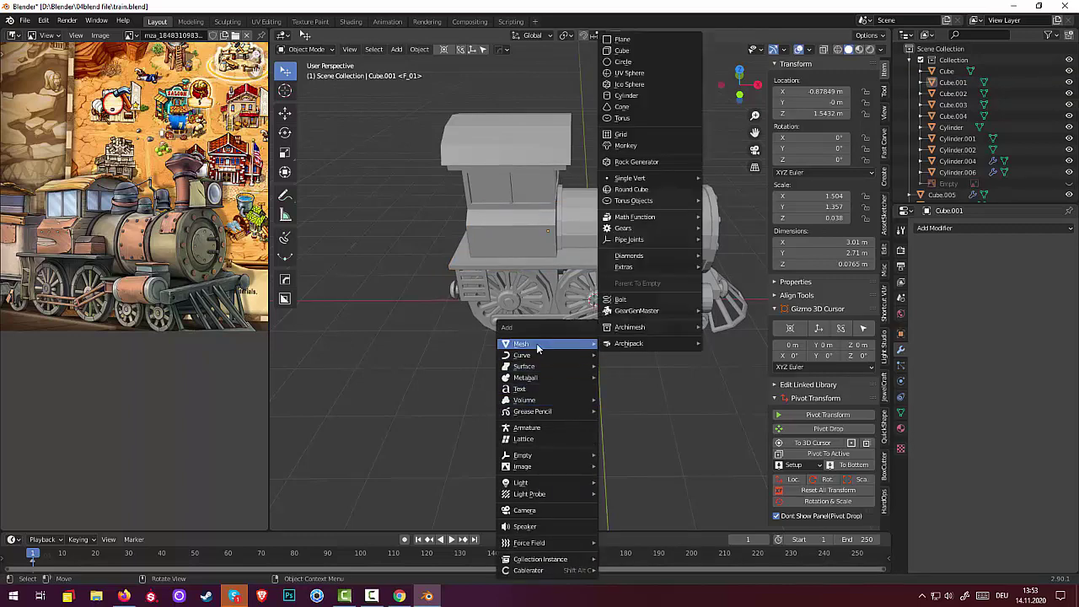
mouse_move(523, 344)
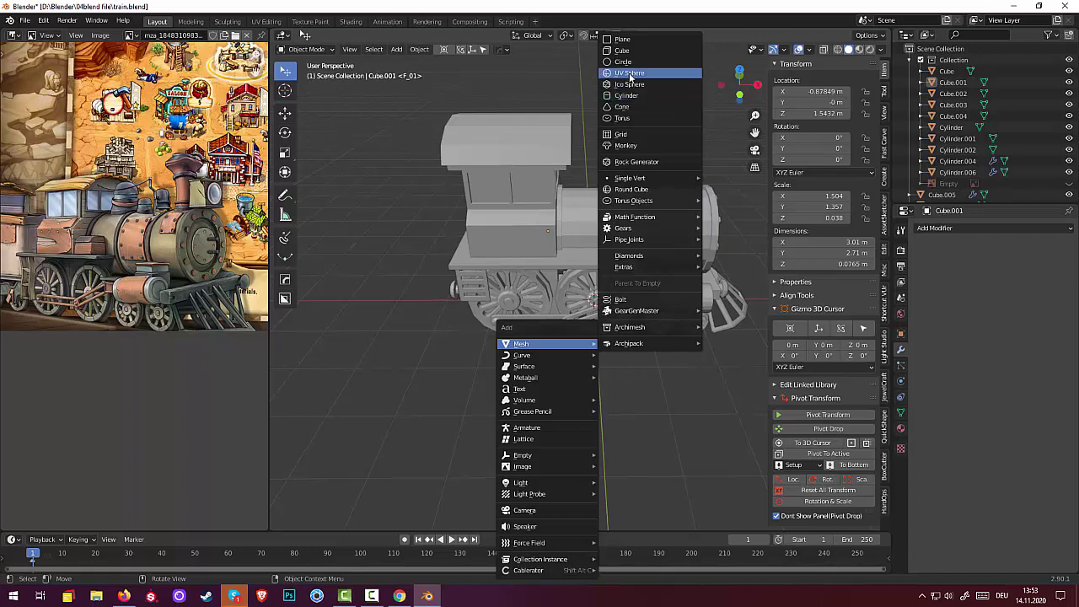
left_click(625, 53)
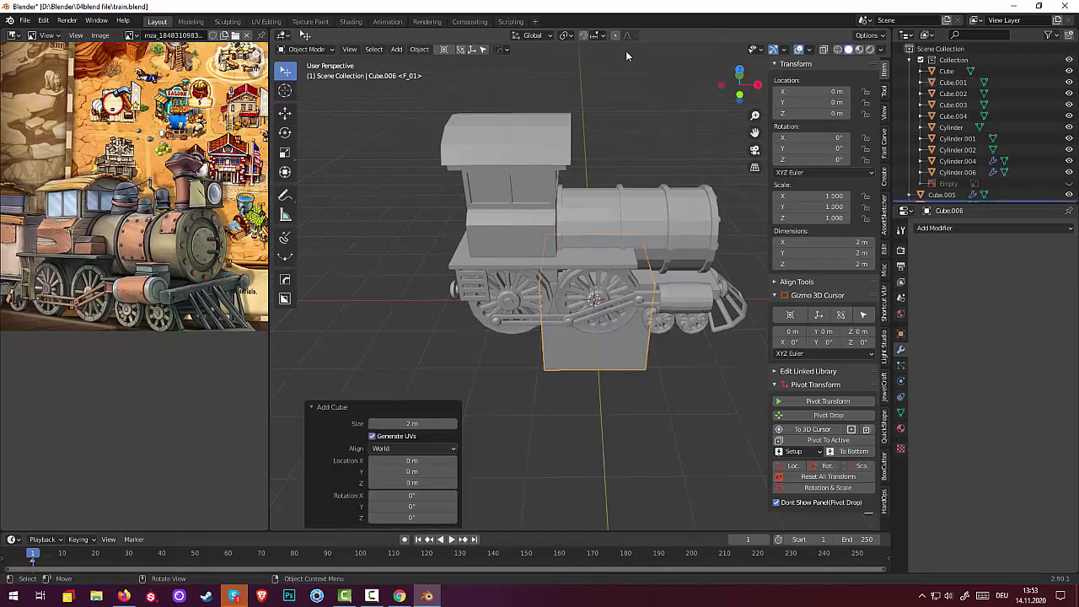
middle_click_drag(647, 312, 675, 266)
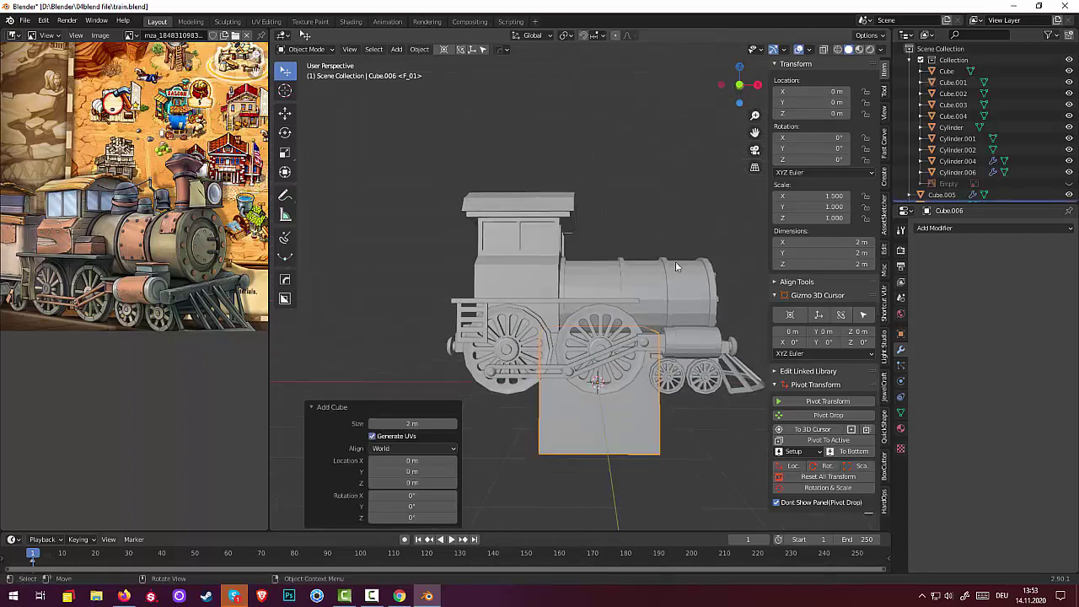
key("s")
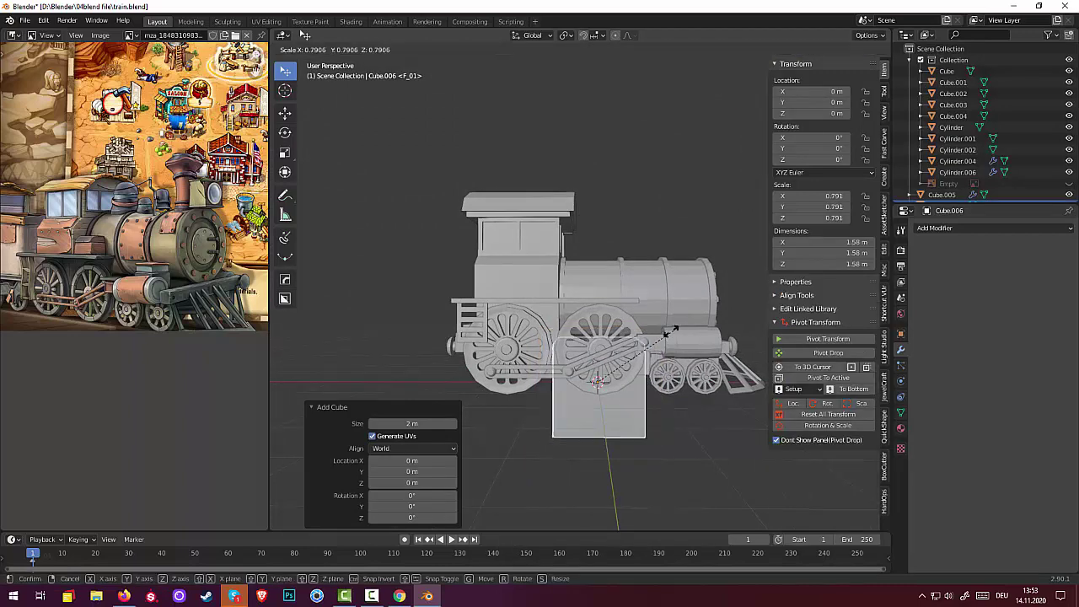
left_click(620, 360)
Start moving the small cube along Y toward the locomotive's front
mouse_move(620, 361)
middle_mouse_down()
mouse_move(504, 361)
mouse_move(457, 327)
mouse_move(486, 357)
mouse_move(611, 402)
middle_mouse_up()
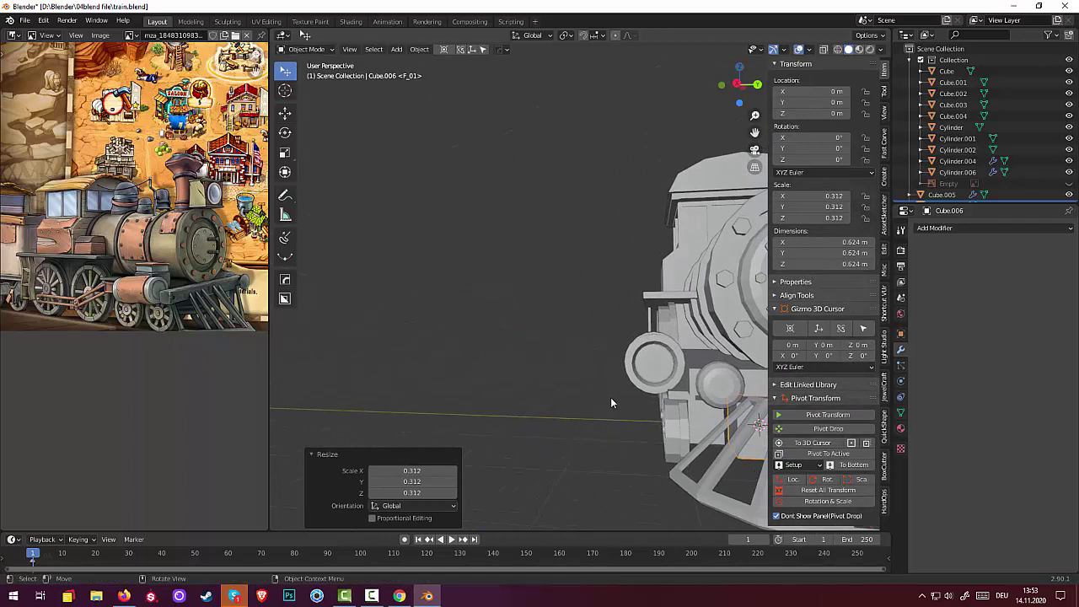
key("g")
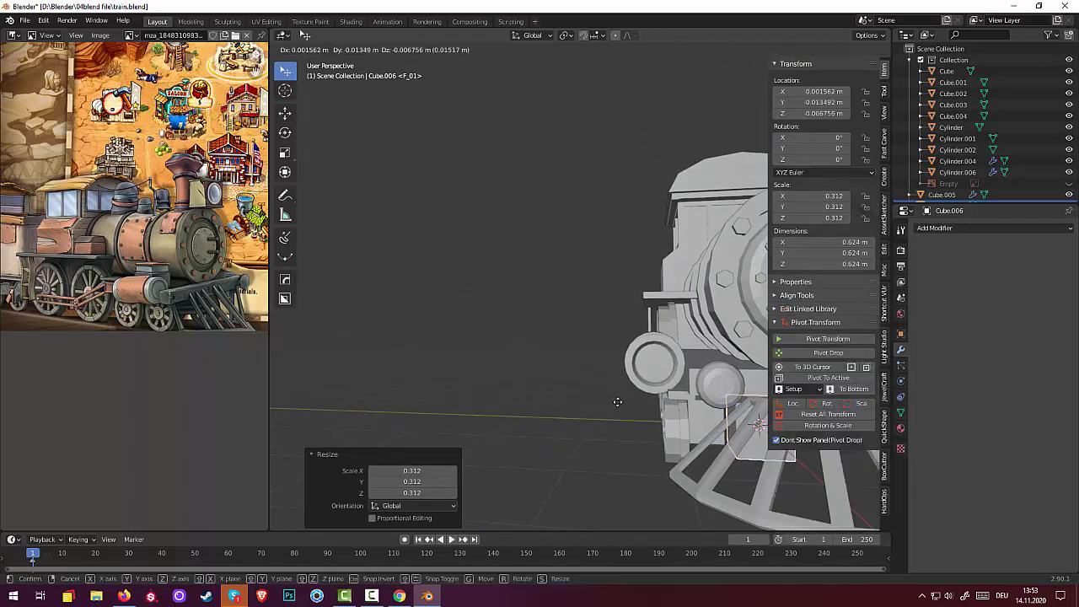
key("y")
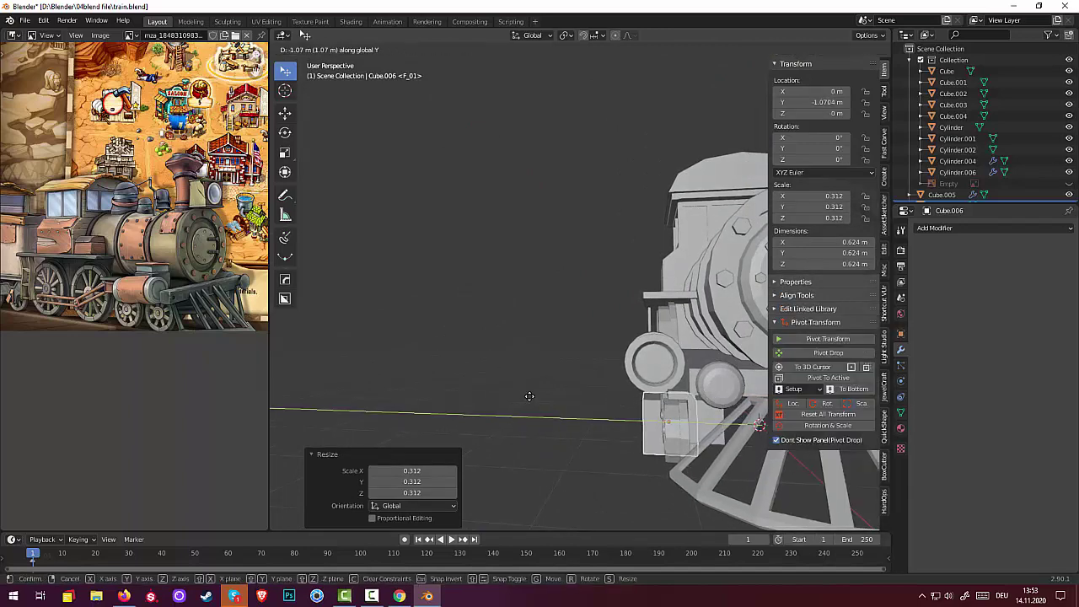
Place the cube at Y −1.036 and lift it along Z up to the boiler front
left_click(531, 400)
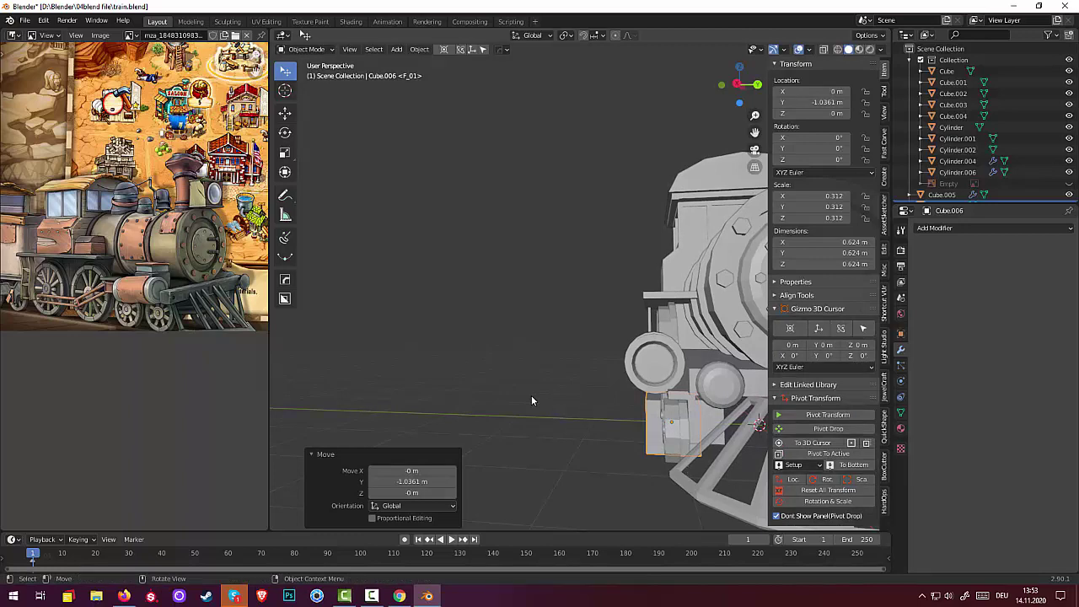
key("g")
key("z")
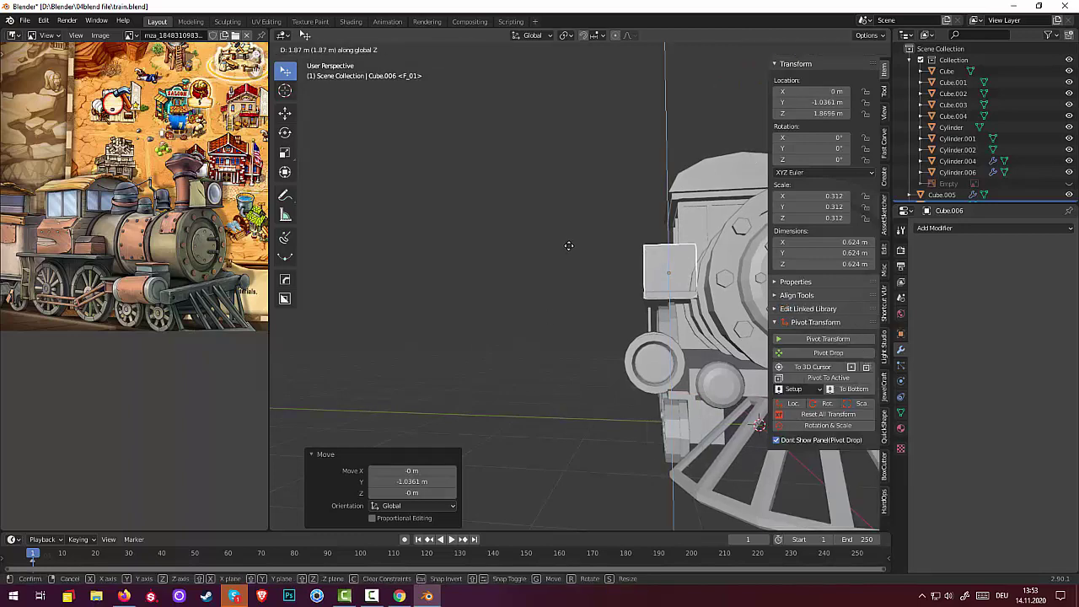
left_click(568, 245)
middle_click_drag(632, 251, 738, 295)
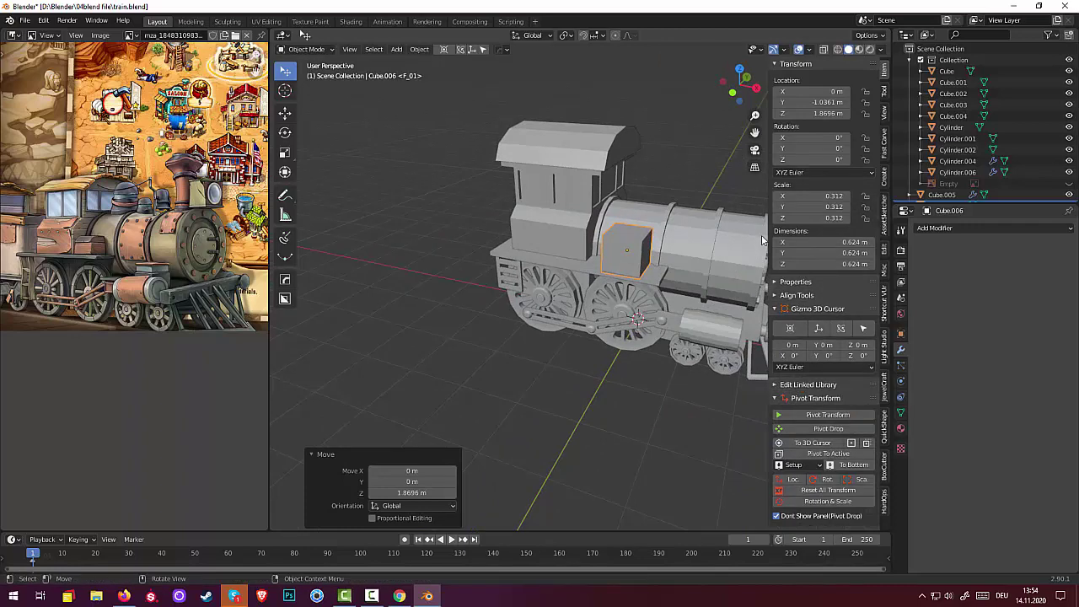
Shrink the small cube slightly, then stretch it wider along X
key("s")
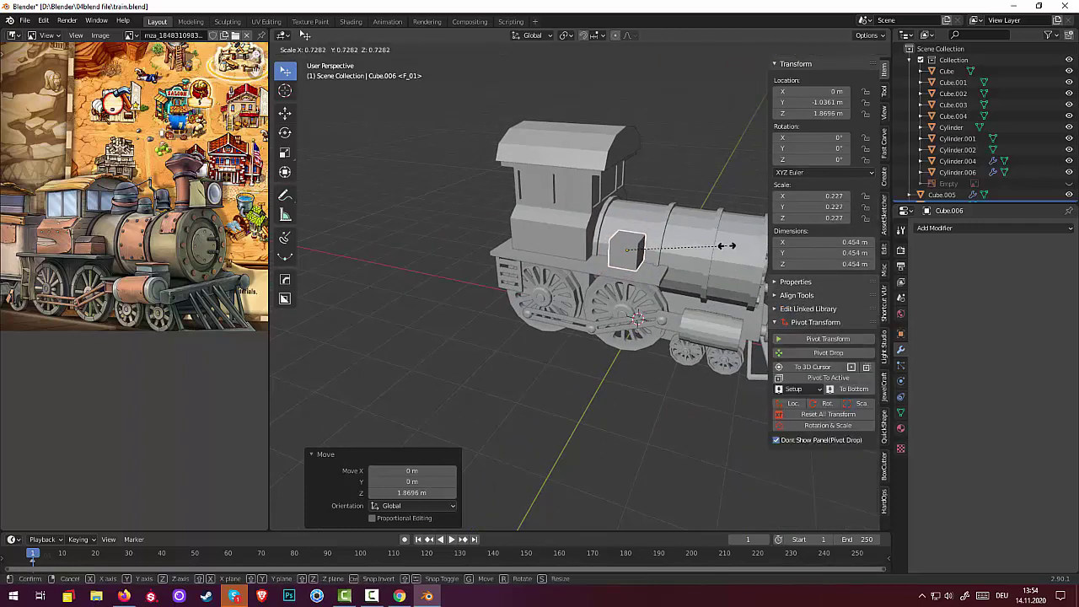
middle_click_drag(721, 250, 742, 249)
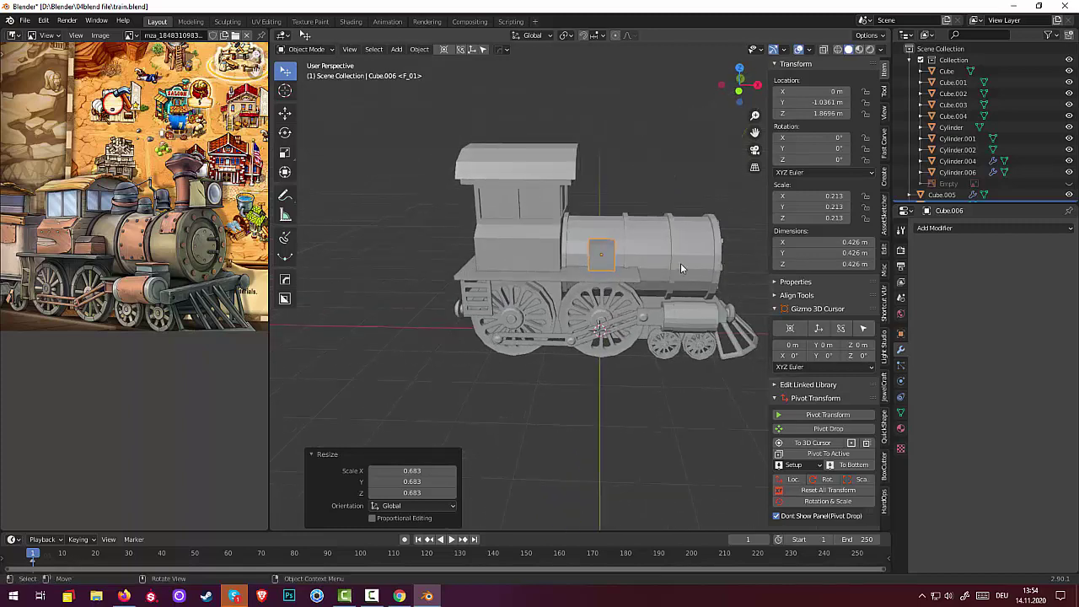
key("s")
key("x")
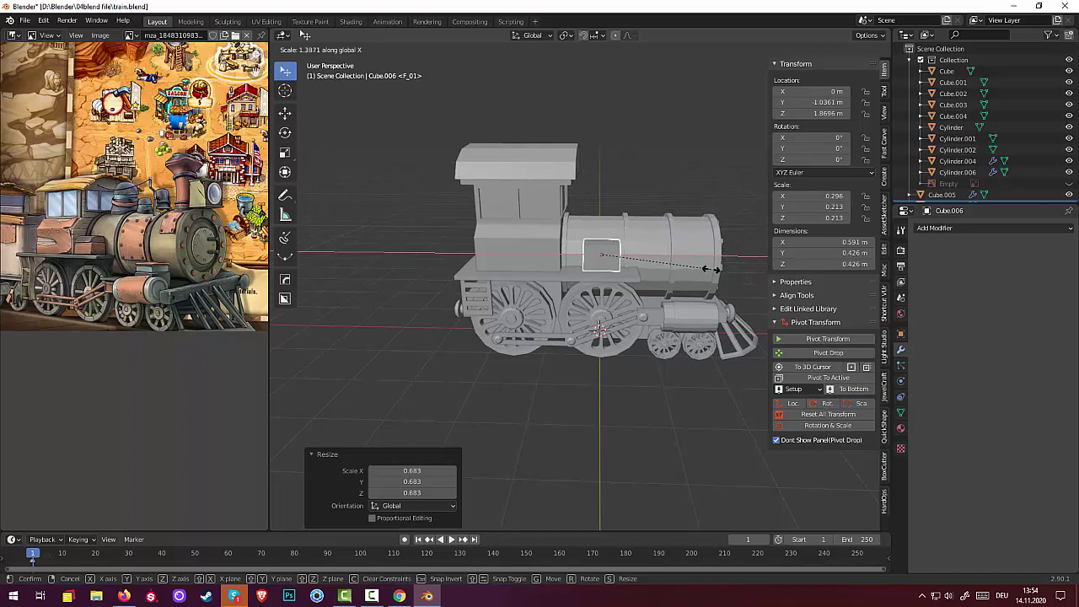
left_click(711, 268)
Lower the box slightly along Z on the boiler and reselect it
middle_click_drag(667, 252, 591, 239)
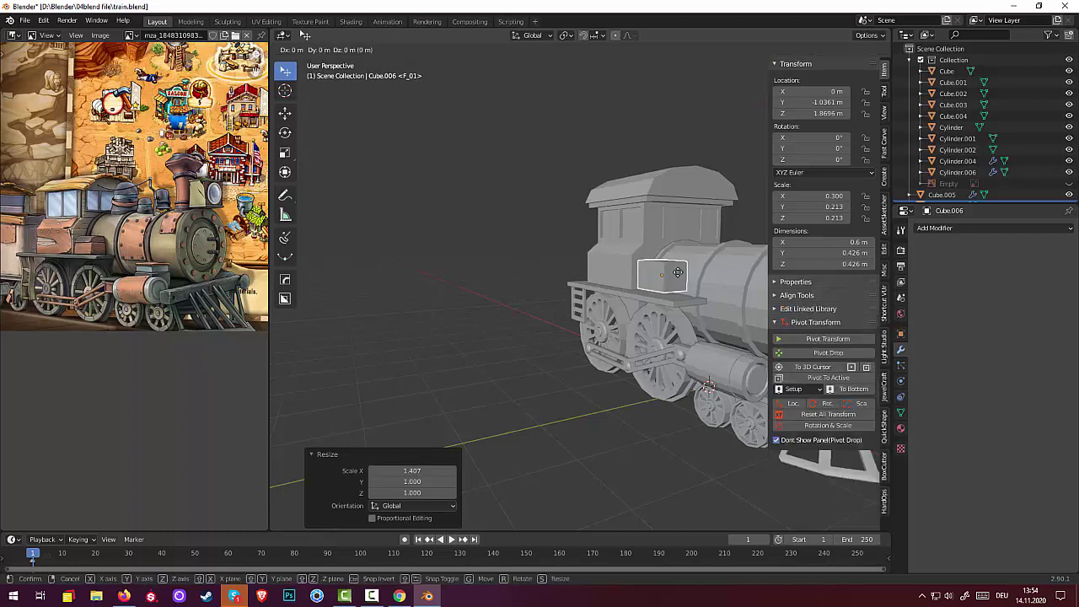
key("g")
key("z")
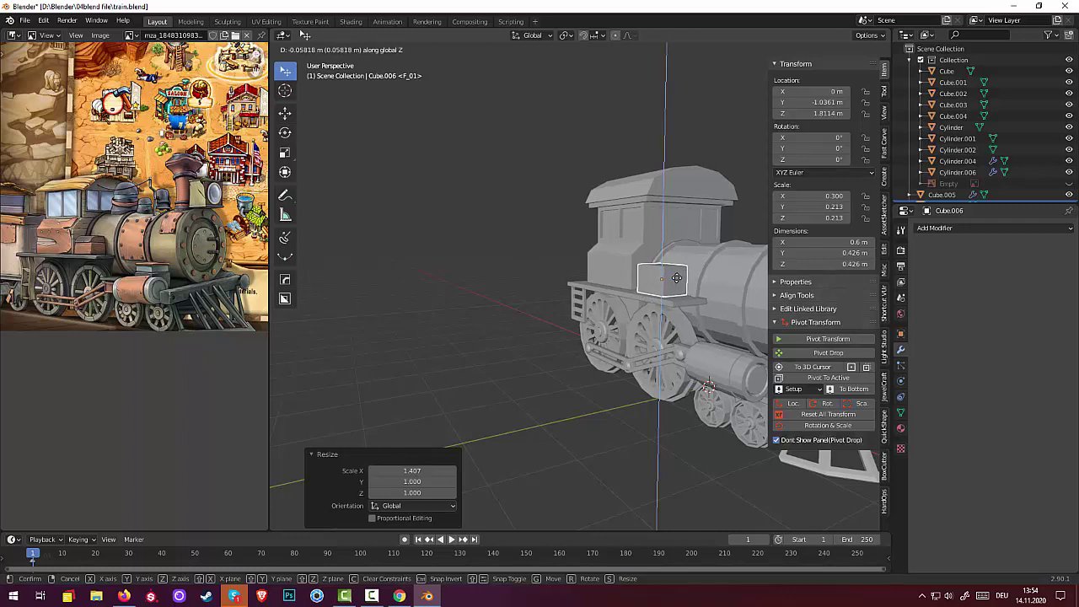
left_click(676, 277)
left_click(671, 287)
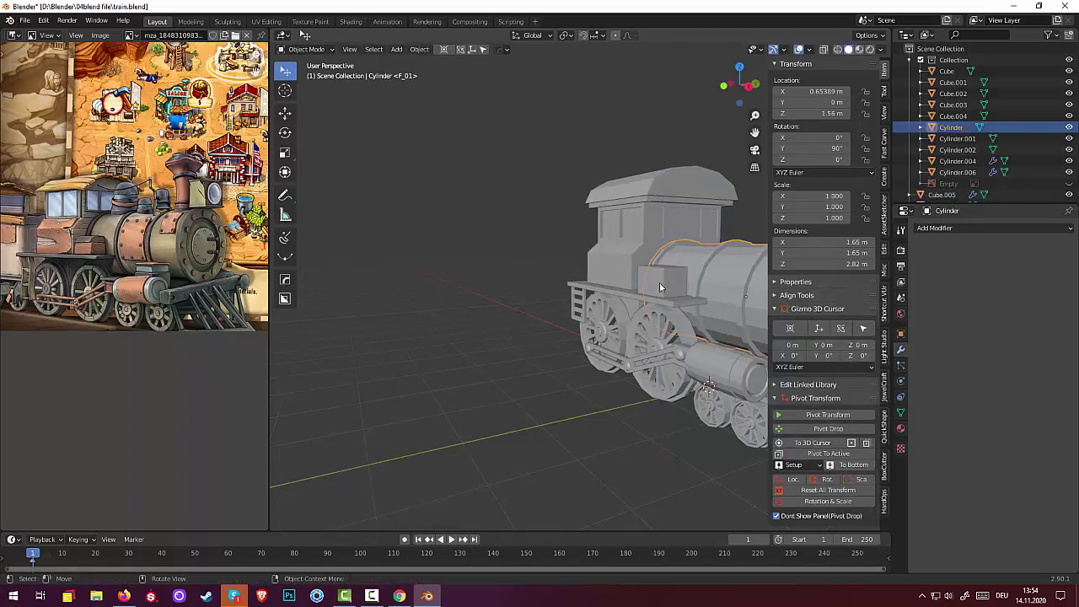
left_click(660, 287)
middle_click_drag(662, 287, 745, 301)
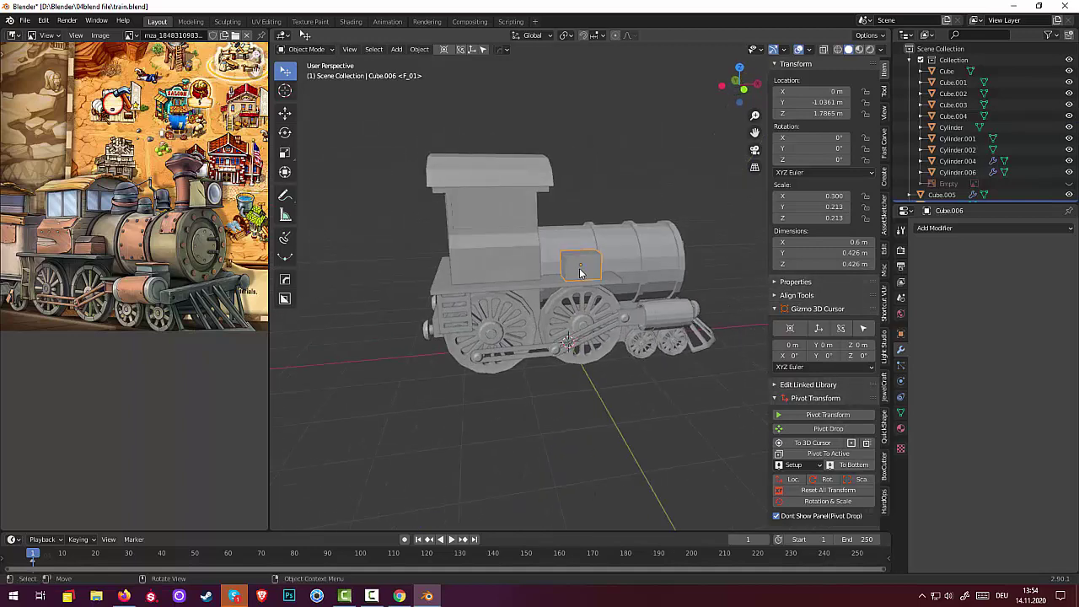
Move the box along X to about −0.316 m toward the cab, then change modes
key("g")
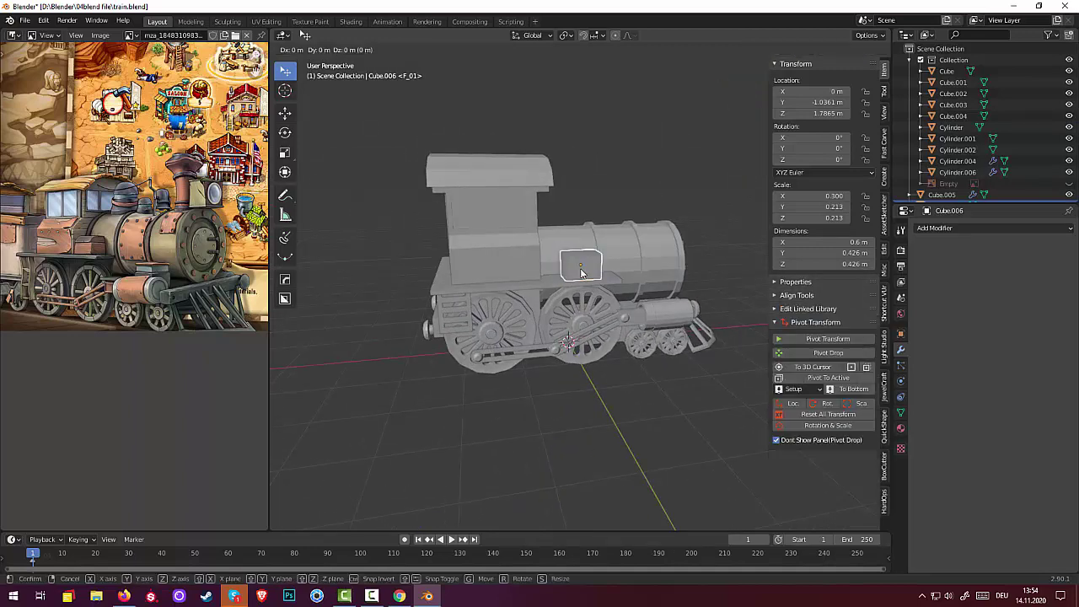
key("x")
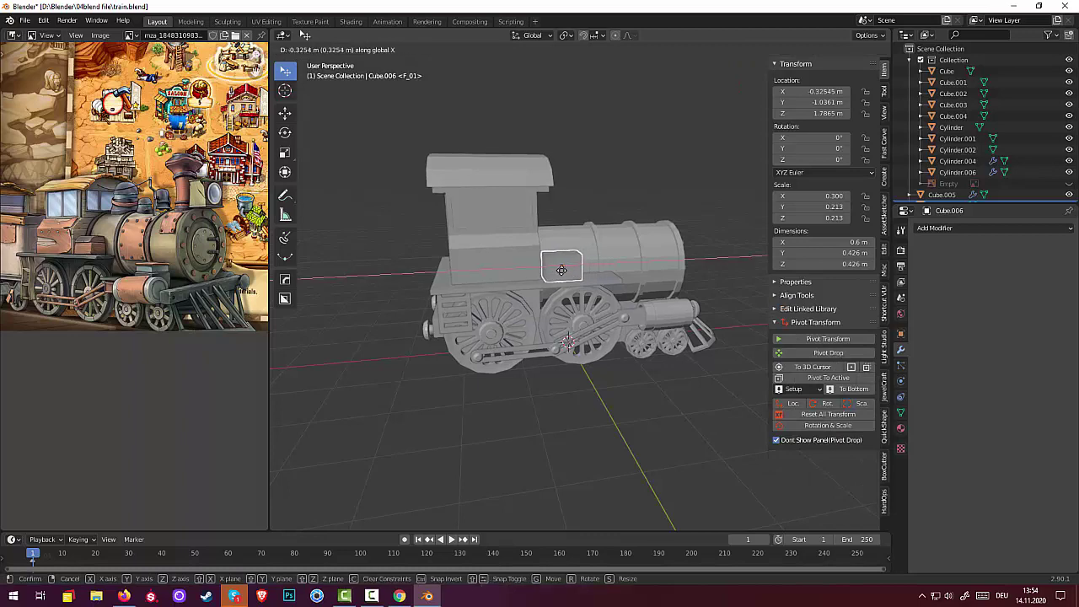
left_click(567, 273)
scroll(568, 273, "up", 1)
scroll(568, 274, "up", 2)
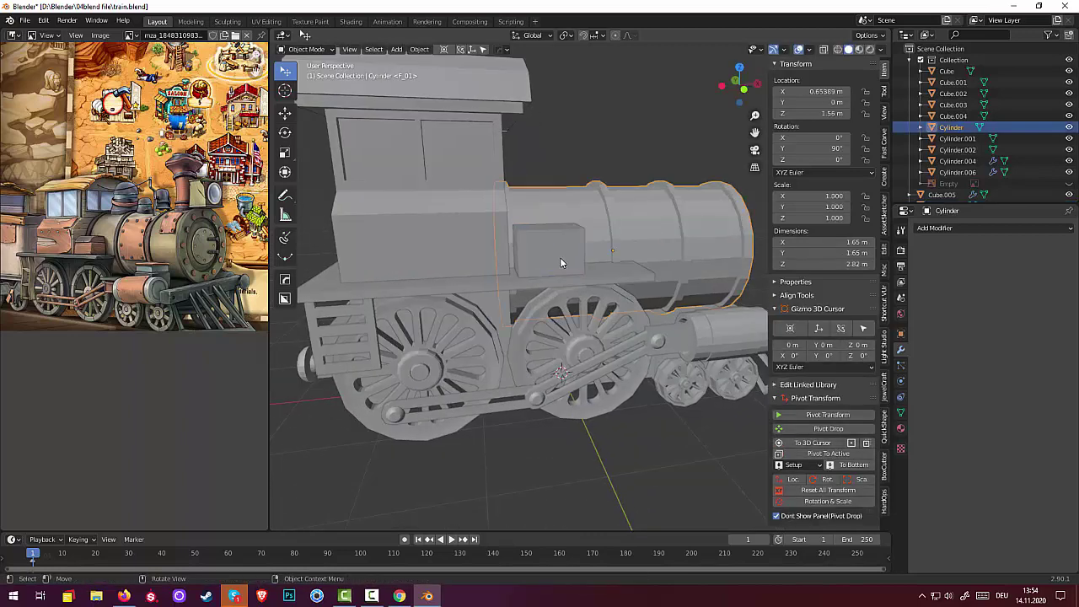
left_click(306, 49)
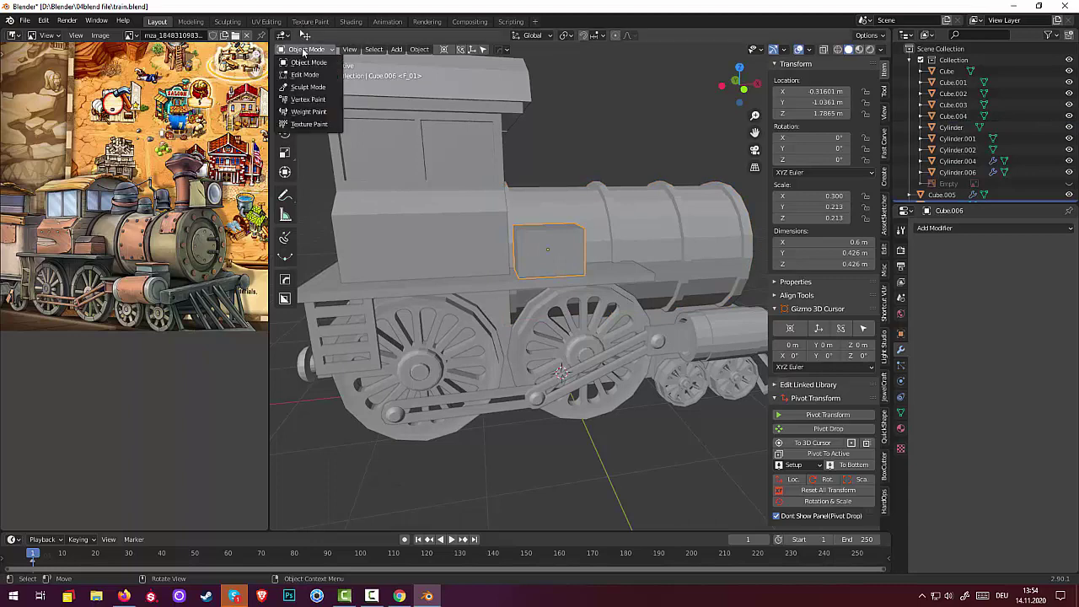
In Edit Mode, add two loop cuts to the box, one just below its top
left_click(297, 75)
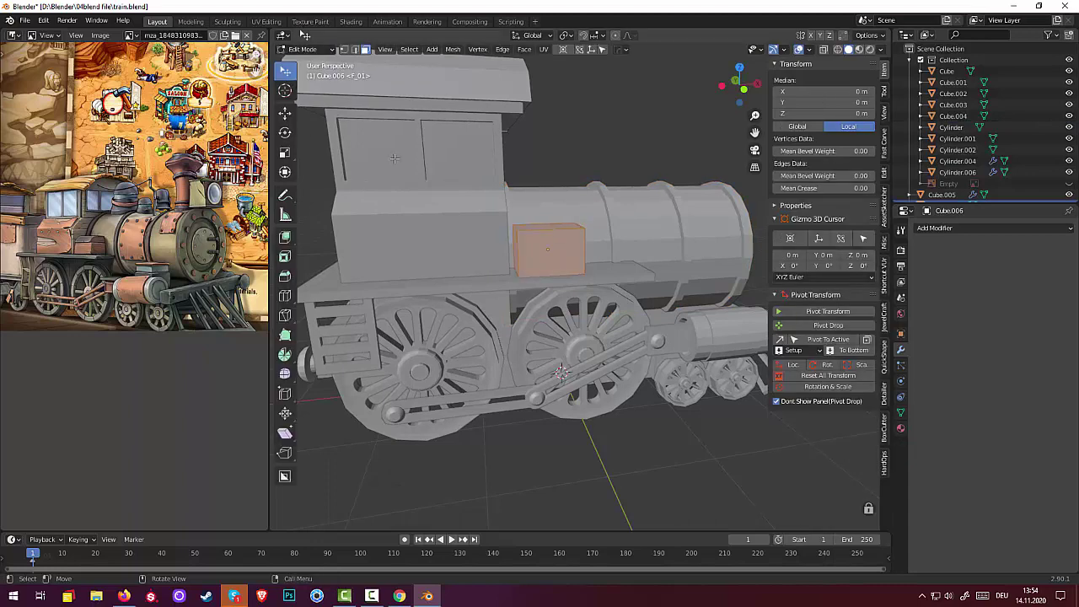
key("ctrl+r")
left_click(534, 250)
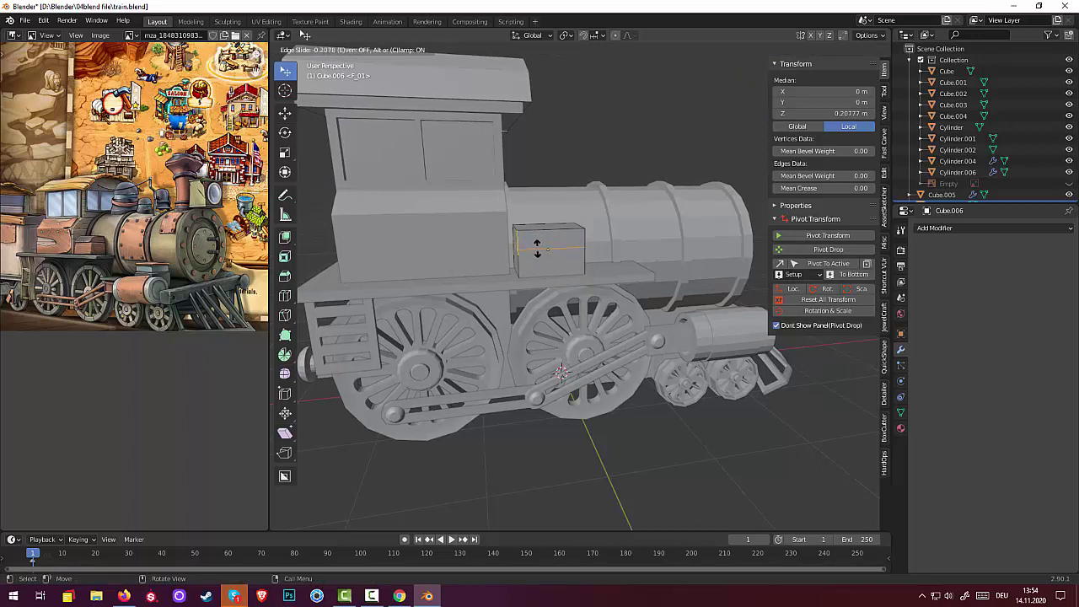
left_click(536, 247)
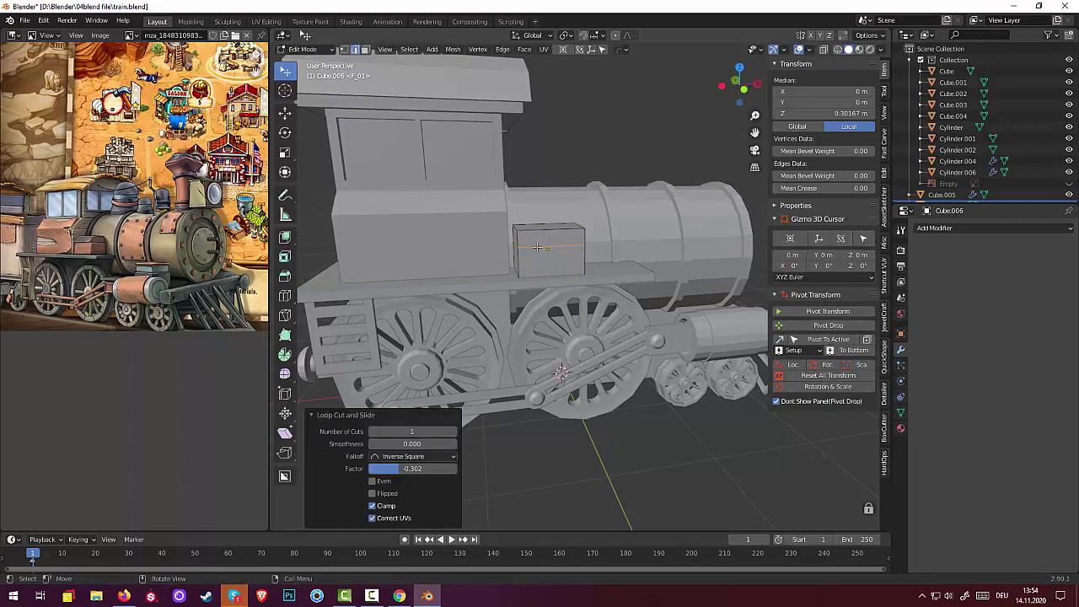
key("ctrl+r")
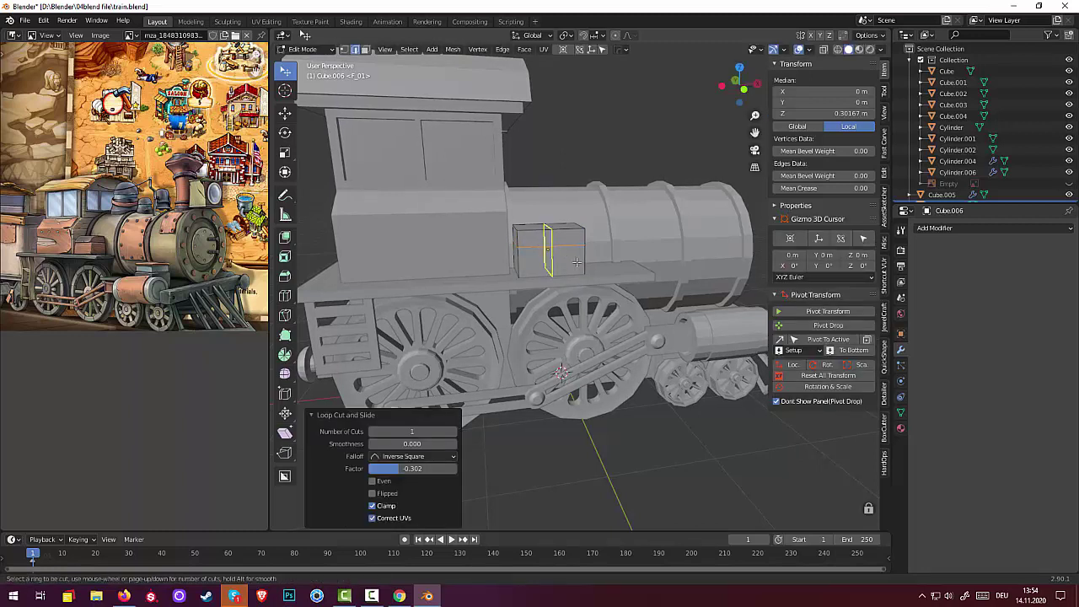
left_click(580, 246)
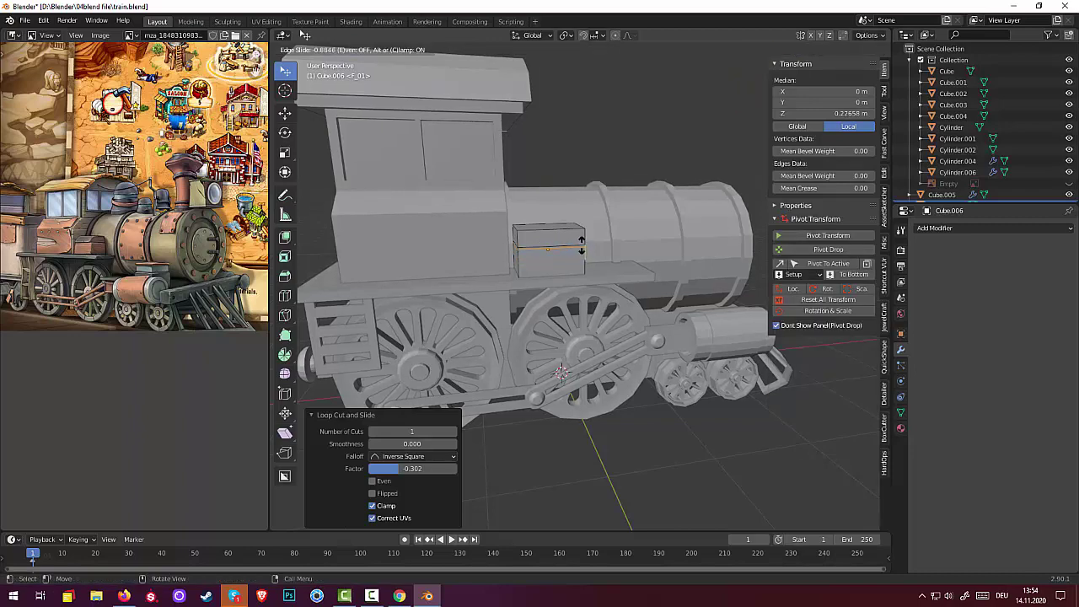
left_click(580, 246)
In face select mode, select the thin strip as a loop around the box
scroll(540, 249, "up", 1)
scroll(531, 251, "up", 1)
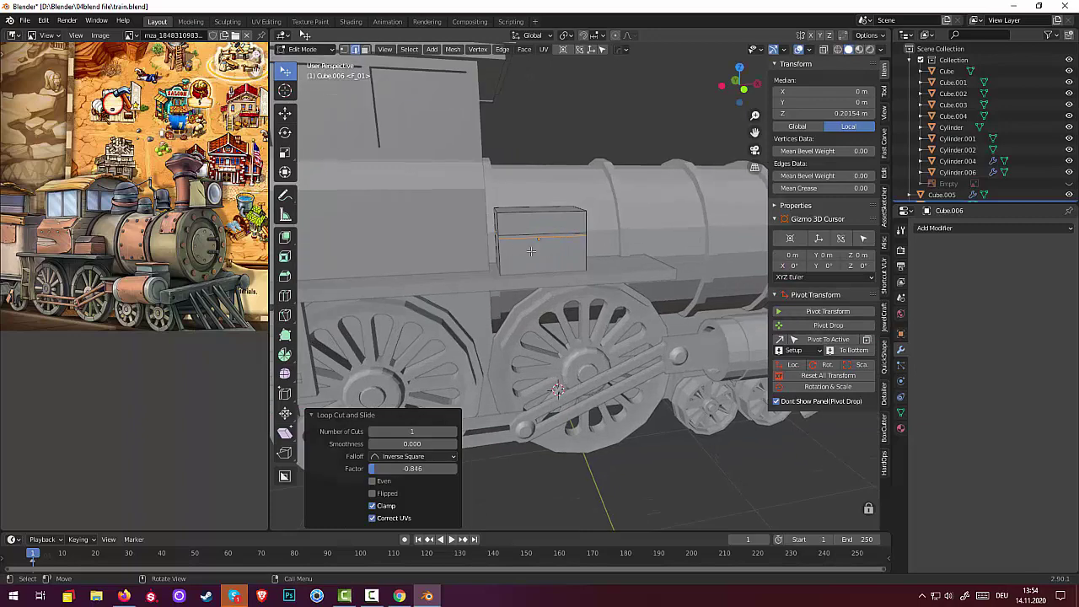
left_click(513, 237)
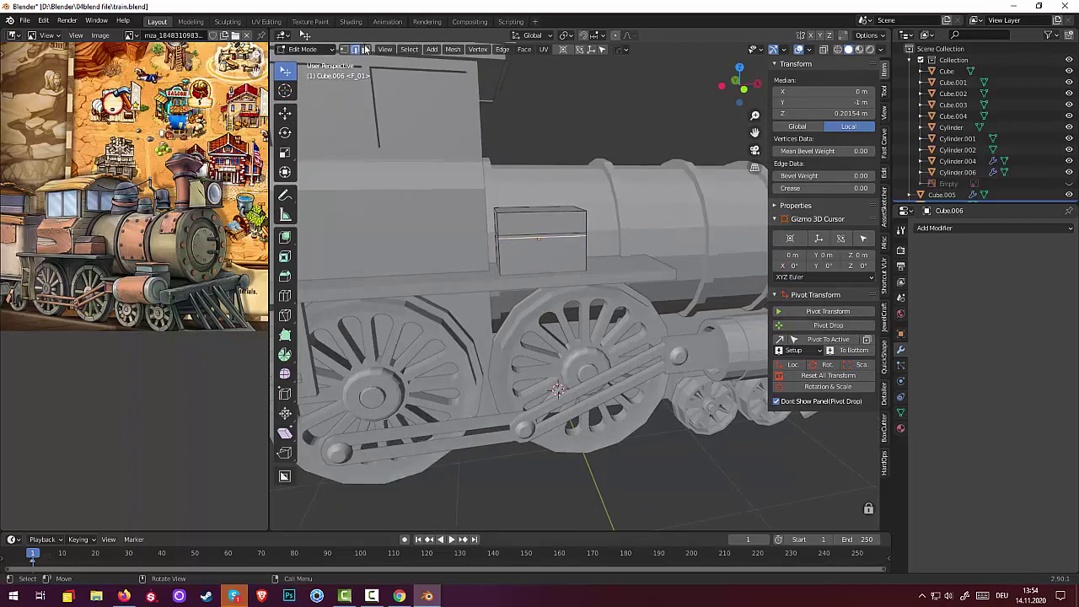
left_click(366, 48)
left_click(508, 237)
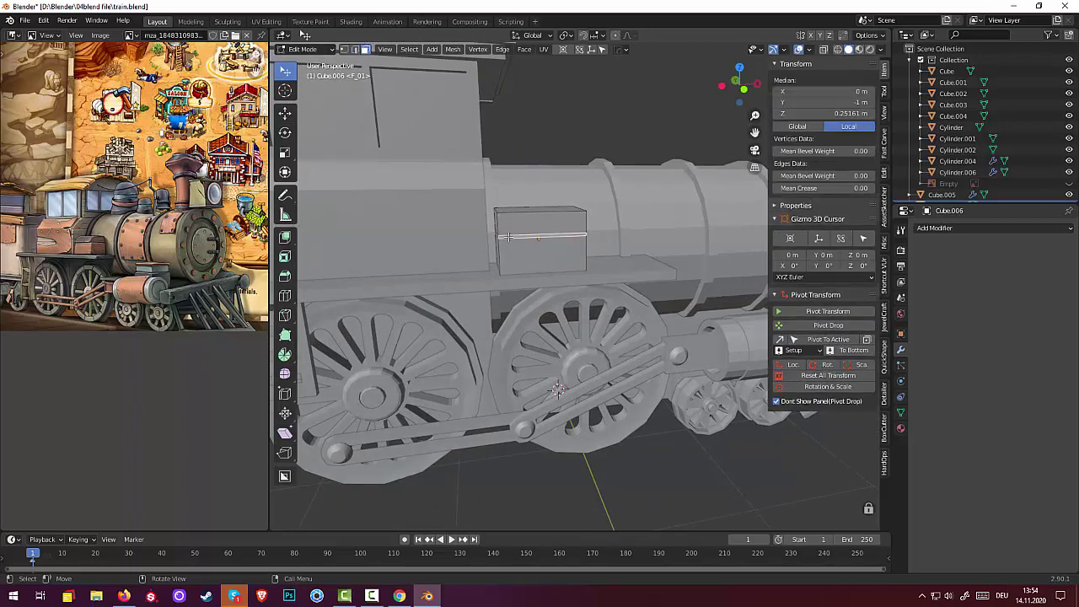
key("ctrl+l")
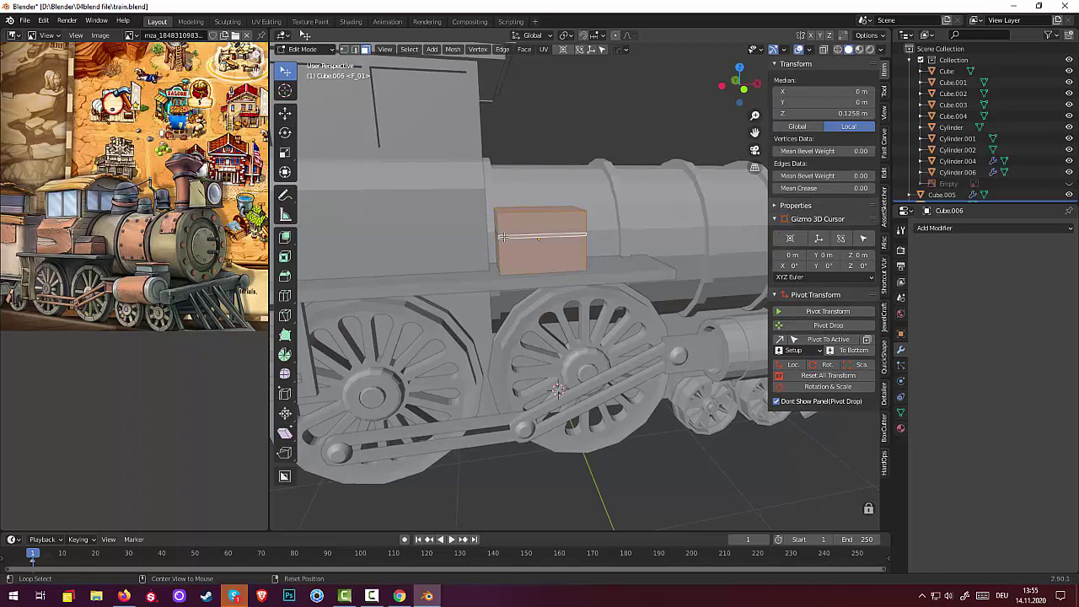
left_click(531, 253)
scroll(528, 240, "up", 2)
scroll(525, 219, "up", 2)
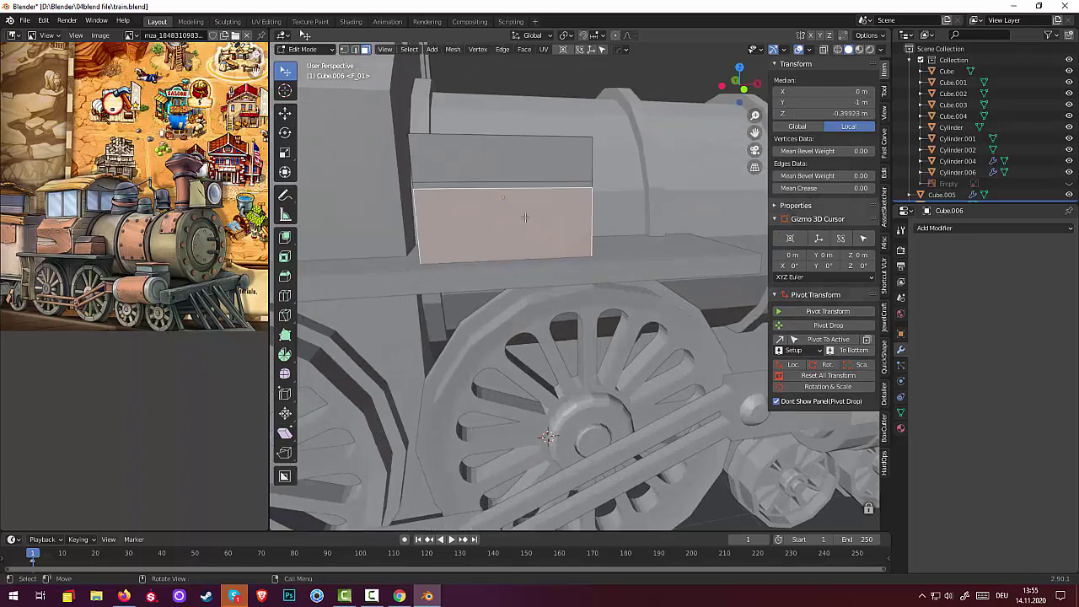
left_click(548, 184)
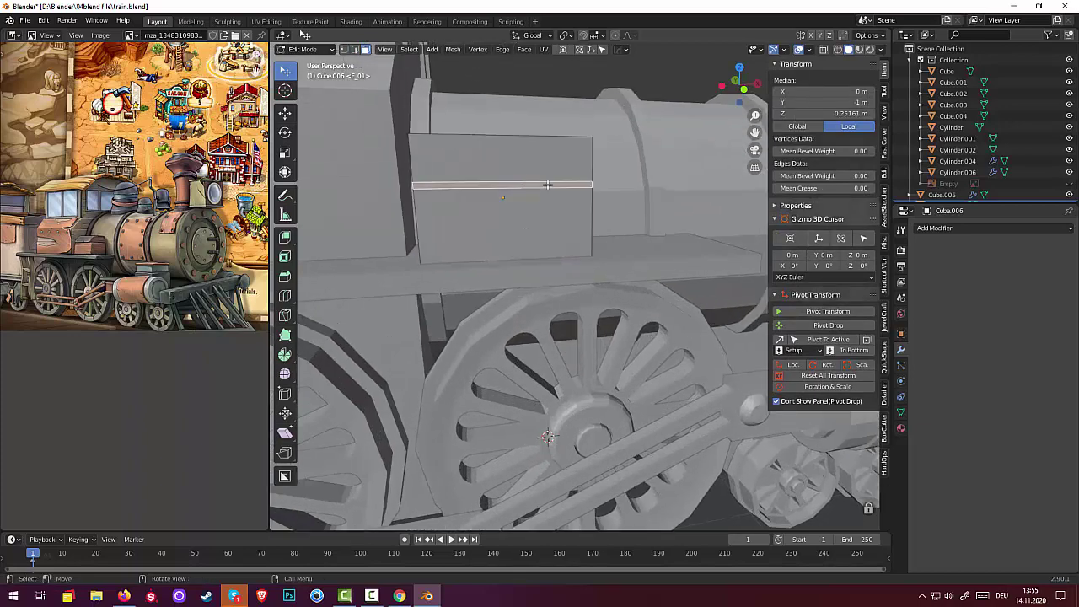
left_click(594, 185, "alt")
Extrude the thin band along its normals by about 0.05 m, then deselect
mouse_move(560, 215)
middle_mouse_down()
mouse_move(550, 222)
mouse_move(567, 296)
middle_mouse_up()
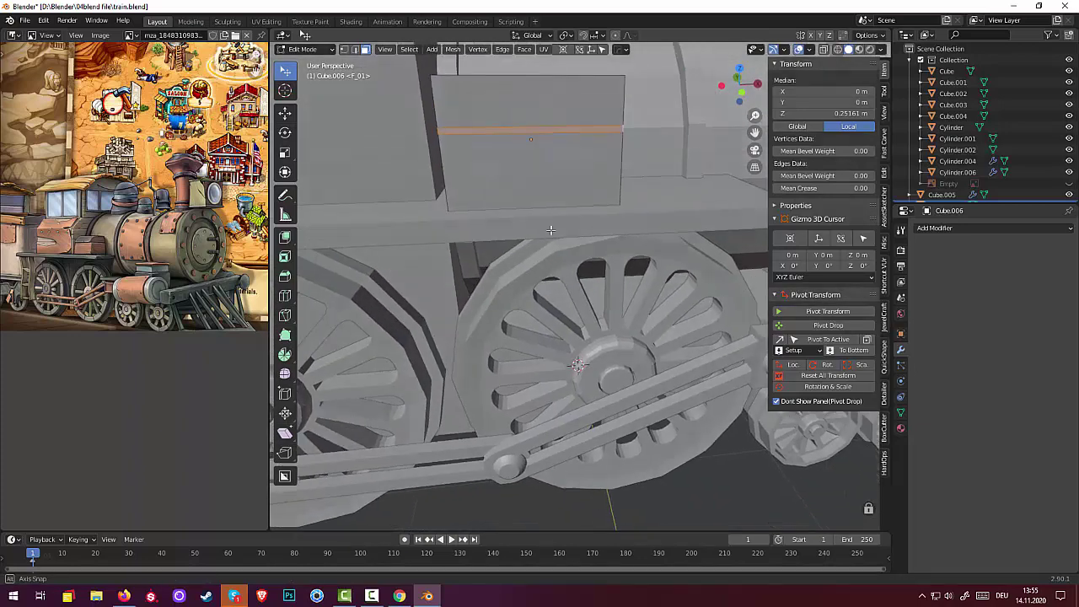
key("alt+e")
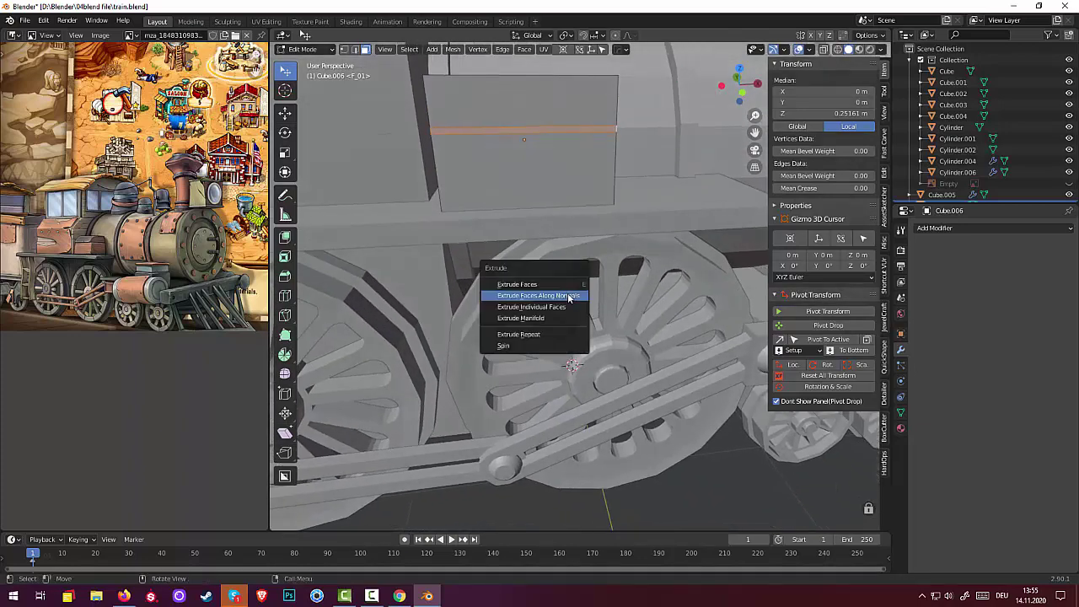
left_click(570, 297)
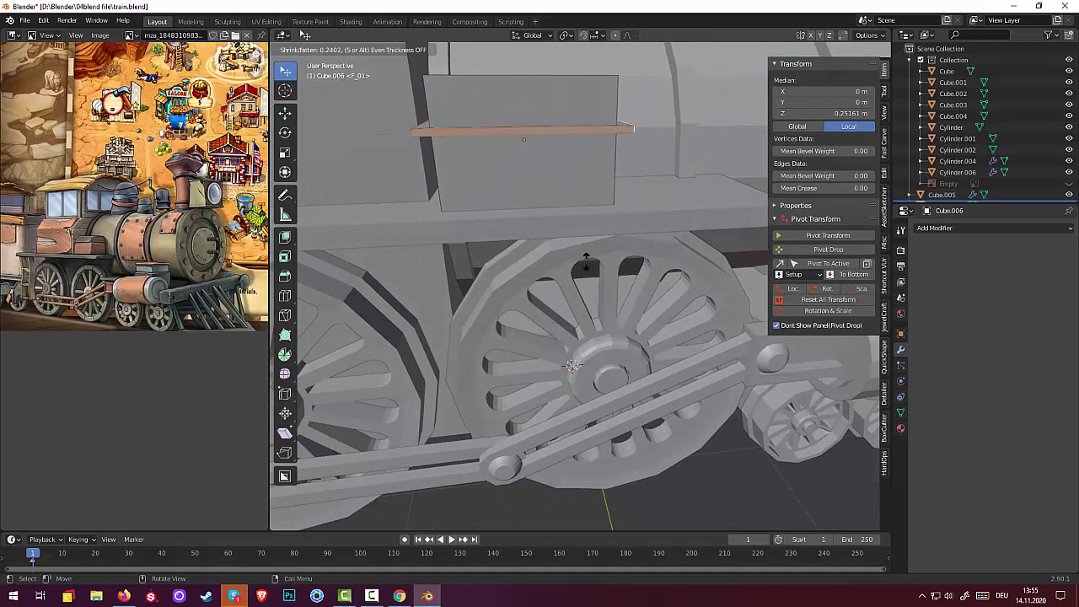
left_click(660, 301)
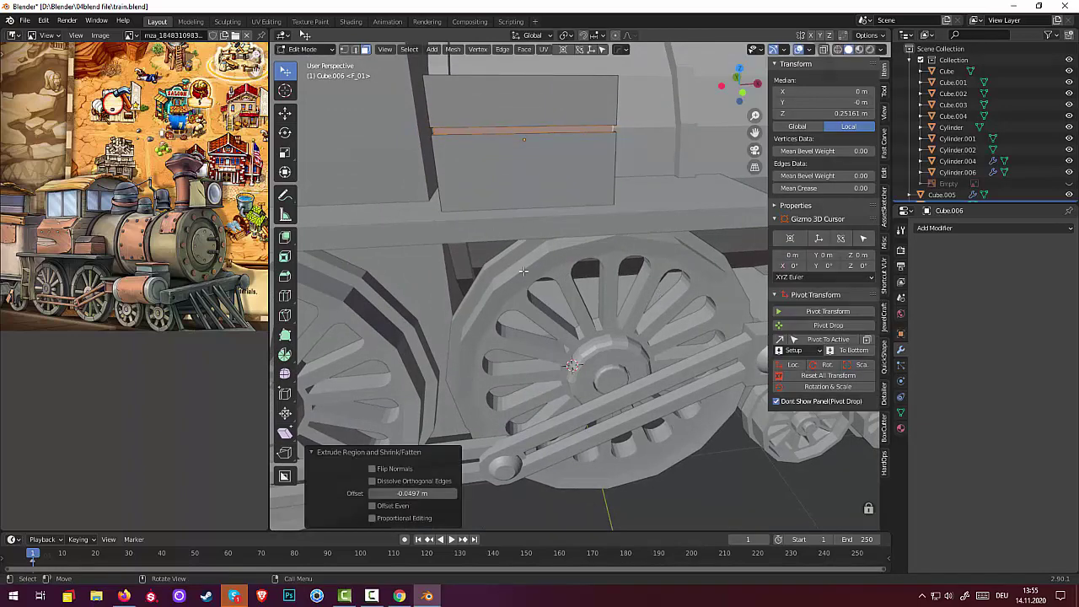
key("alt+a")
Select the box's top face, then a single top edge in edge mode
mouse_move(573, 226)
middle_mouse_down()
mouse_move(541, 244)
mouse_move(597, 194)
middle_mouse_up()
scroll(541, 244, "down", 3)
left_click(631, 169)
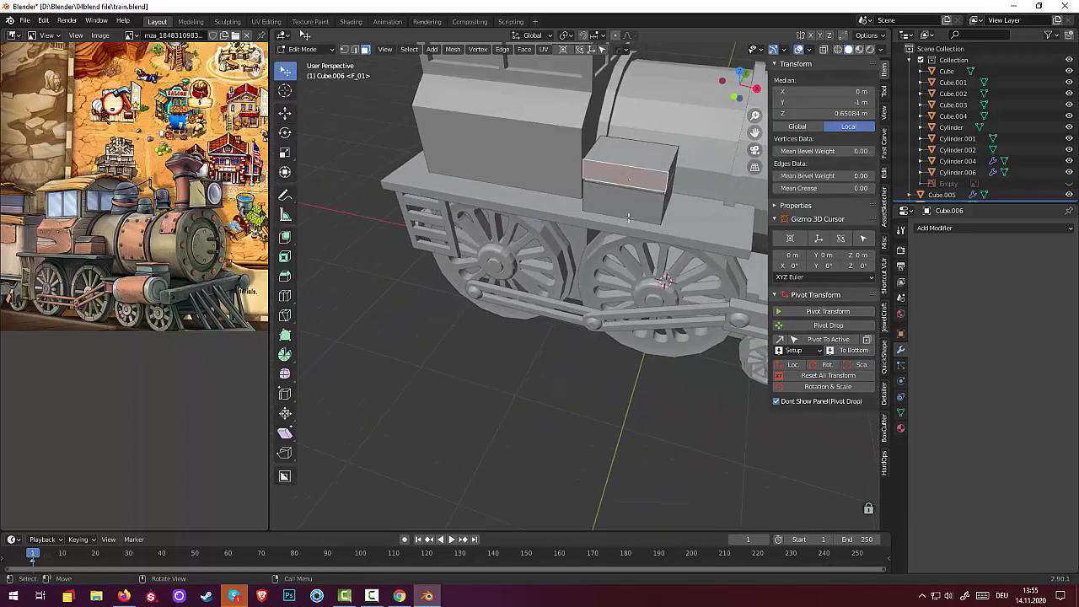
left_click(355, 49)
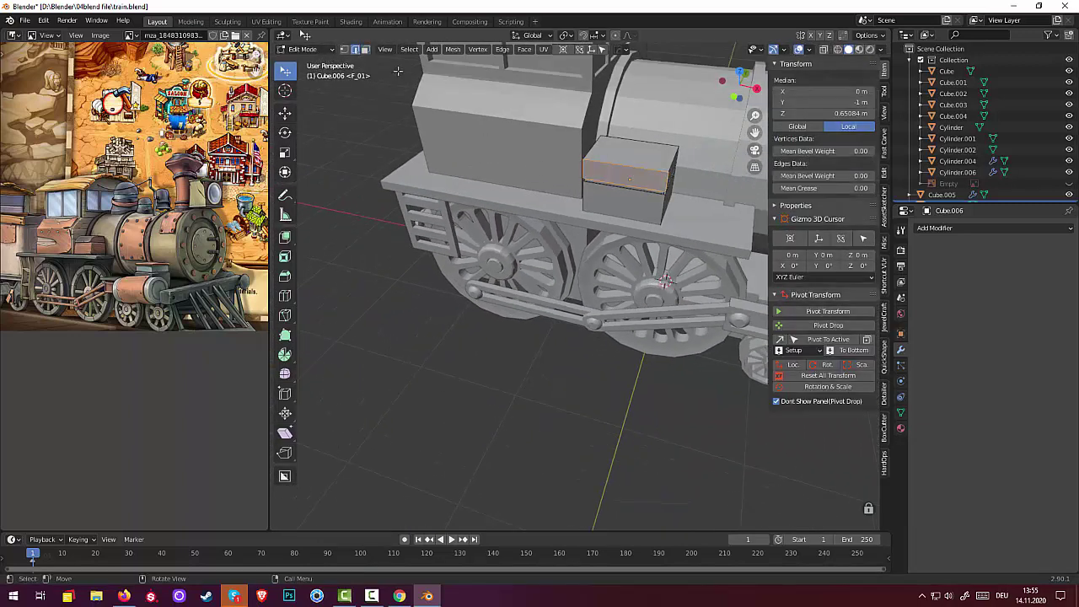
left_click(622, 169)
mouse_move(643, 143)
middle_mouse_down()
mouse_move(612, 235)
mouse_move(620, 285)
middle_mouse_up()
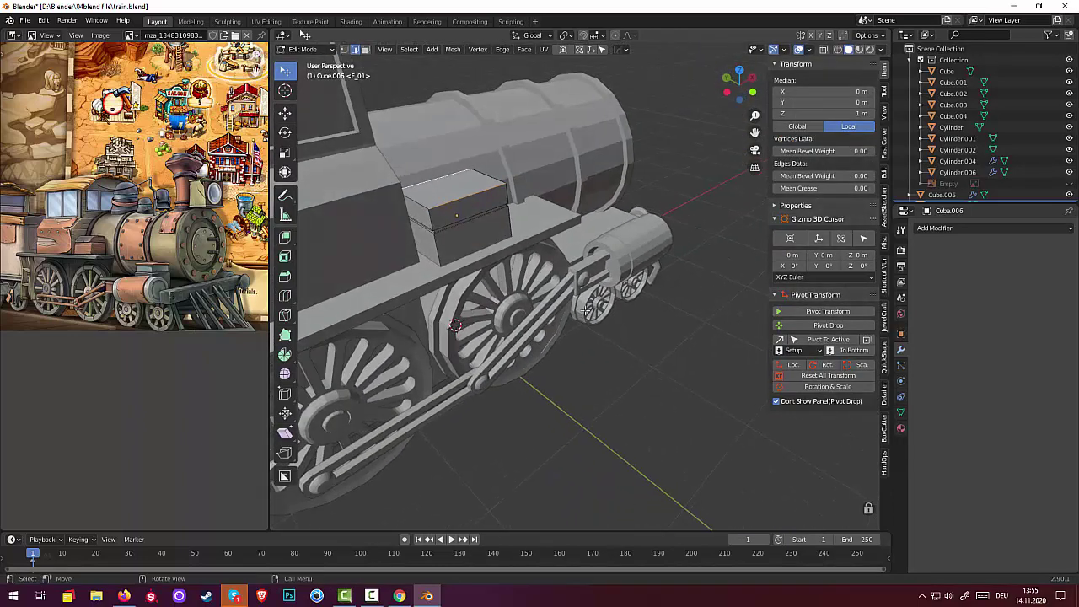
Bevel the box's top edge with 4 segments into a rounded lid, then deselect
key("ctrl+b")
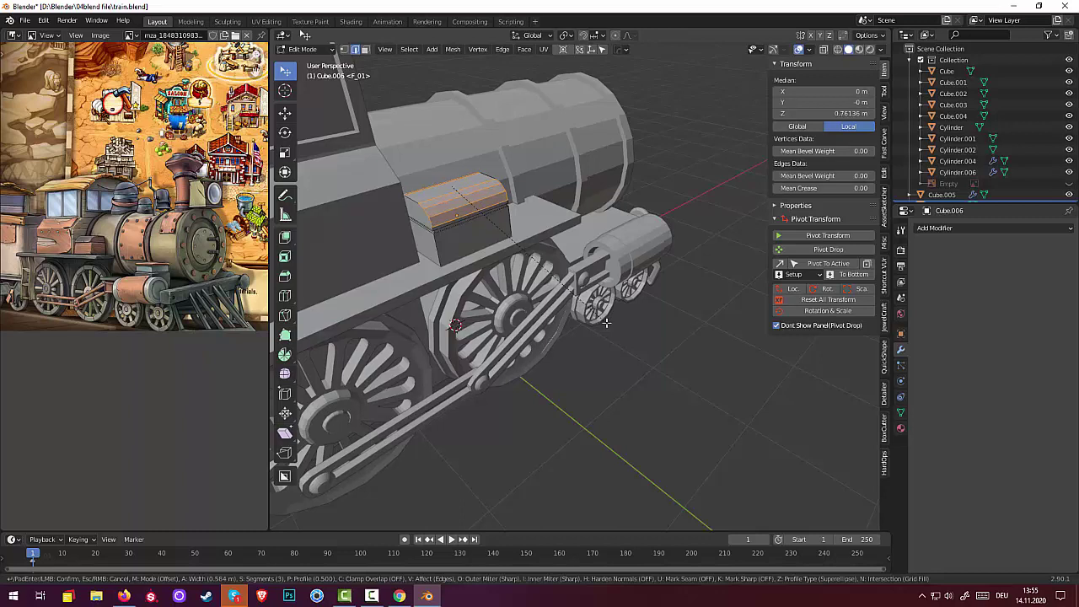
scroll(605, 322, "up", 1)
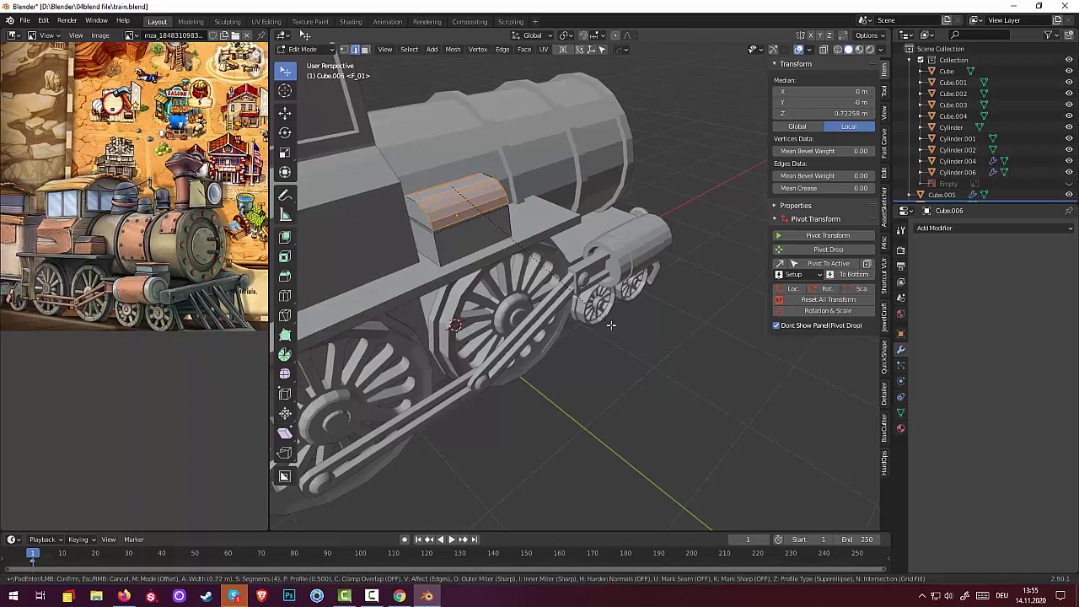
left_click(606, 323)
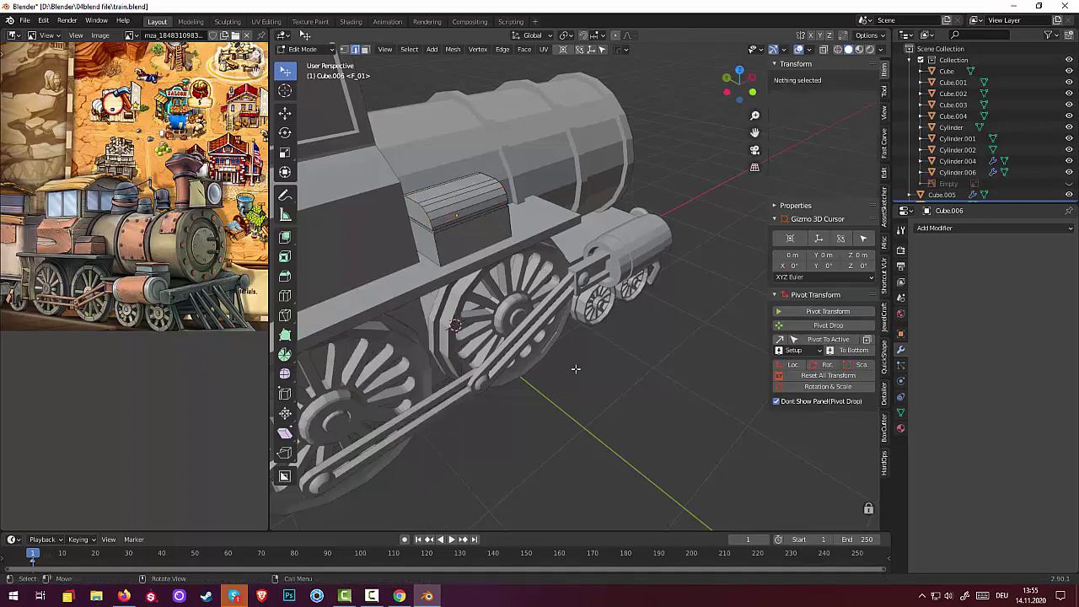
key("alt+a")
Orbit to a side view, select part of the chest, and change modes
mouse_move(606, 323)
middle_mouse_down()
mouse_move(513, 323)
mouse_move(589, 318)
middle_mouse_up()
scroll(589, 318, "up", 3)
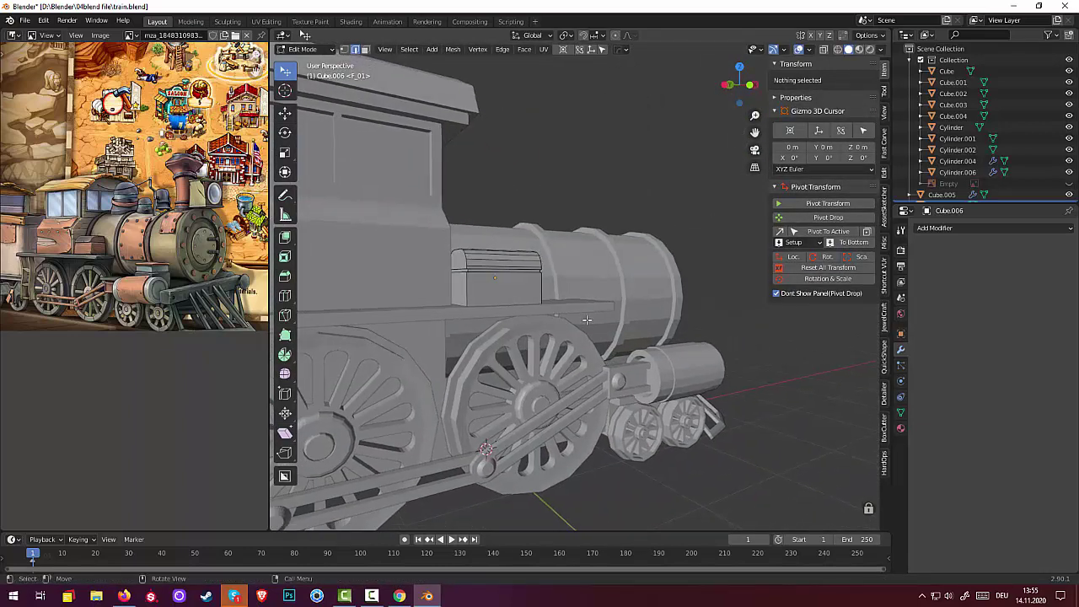
left_click(521, 297)
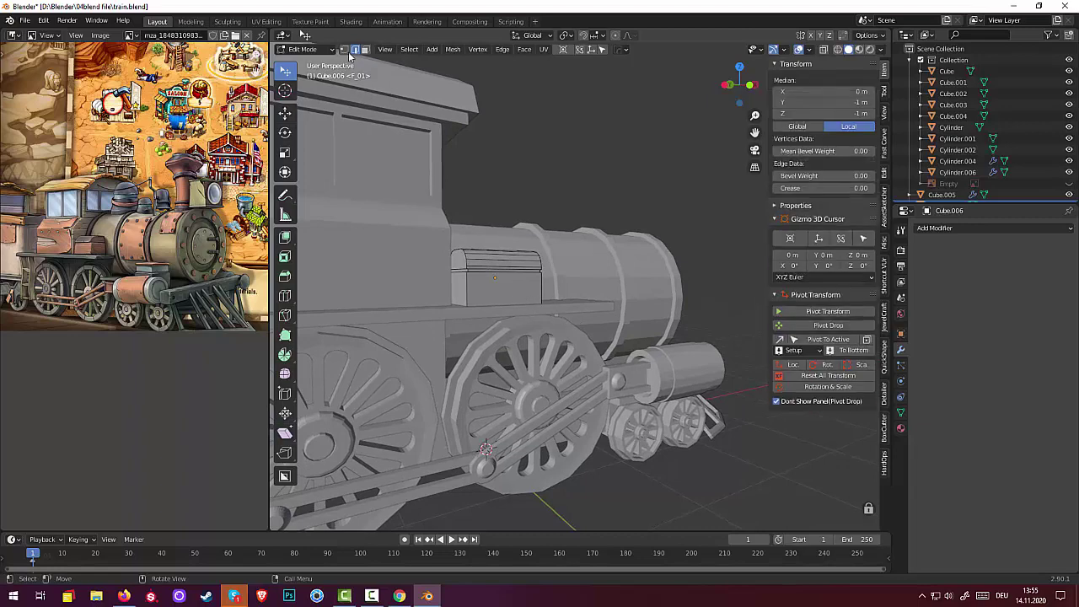
left_click(305, 49)
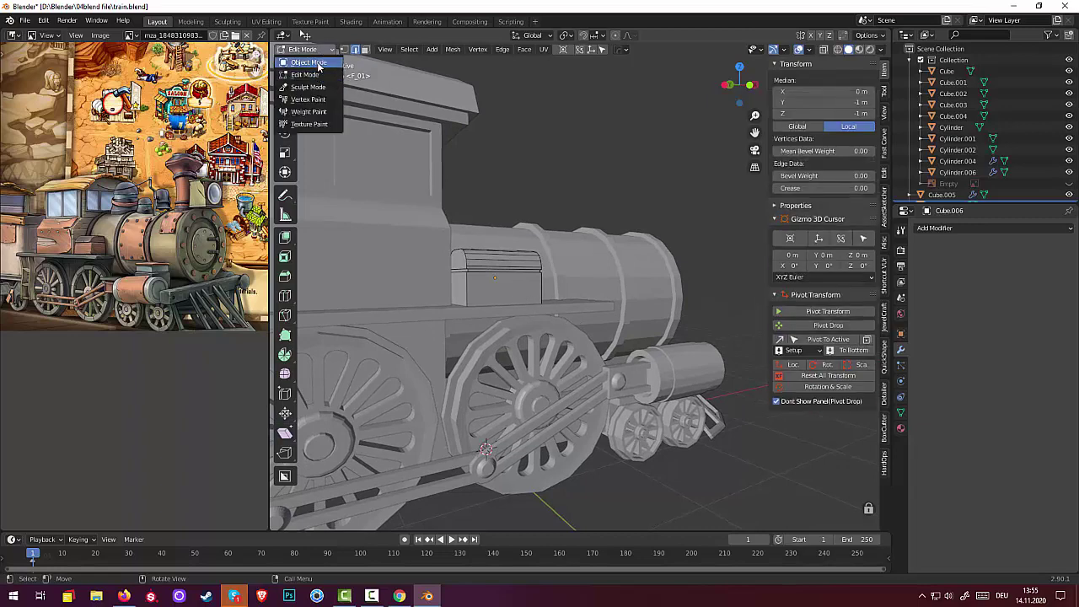
In object mode, reset Cube.006's transforms and set its origin to the 3D cursor
left_click(318, 65)
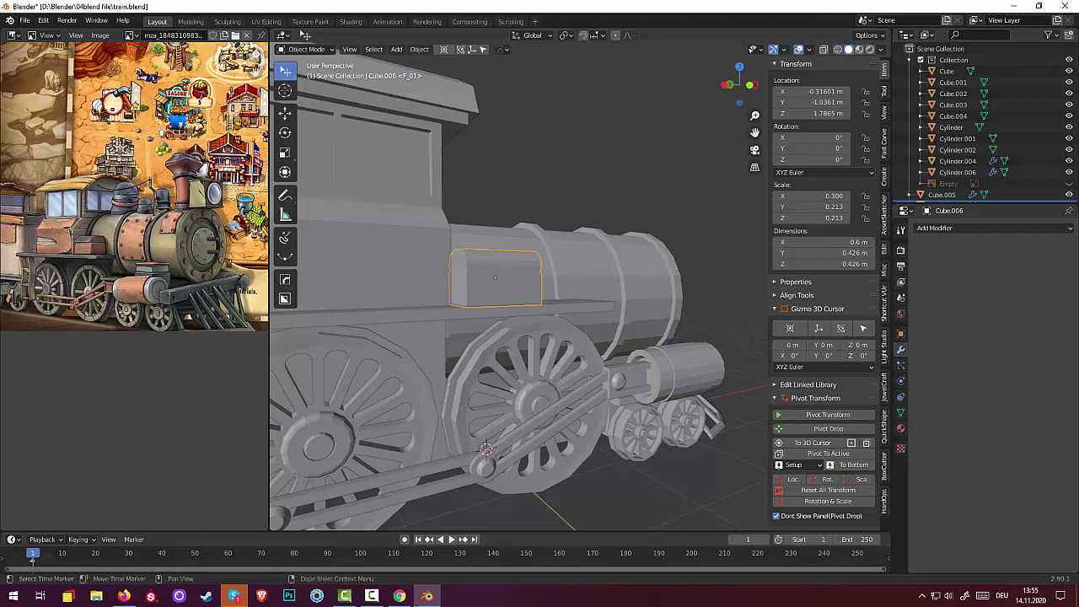
left_click(375, 598)
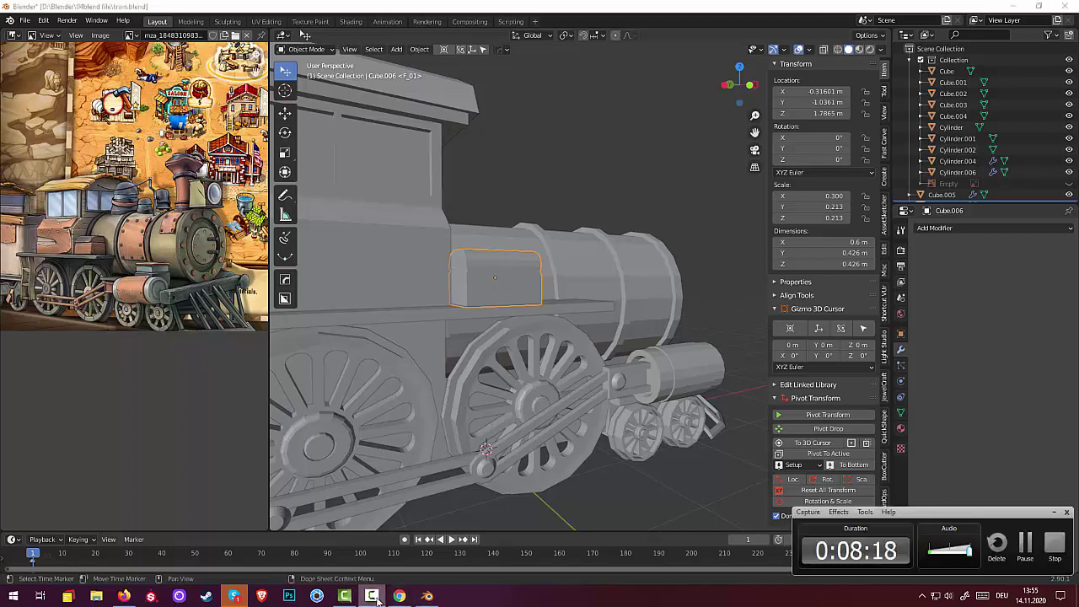
left_click(377, 598)
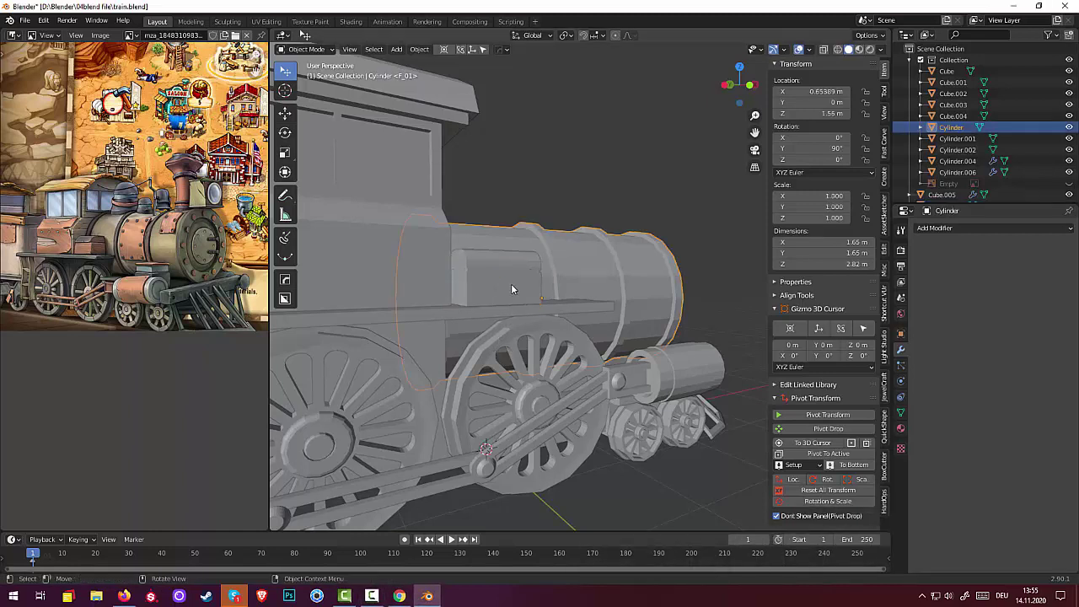
mouse_move(523, 291)
middle_mouse_down()
mouse_move(630, 365)
mouse_move(607, 366)
middle_mouse_up()
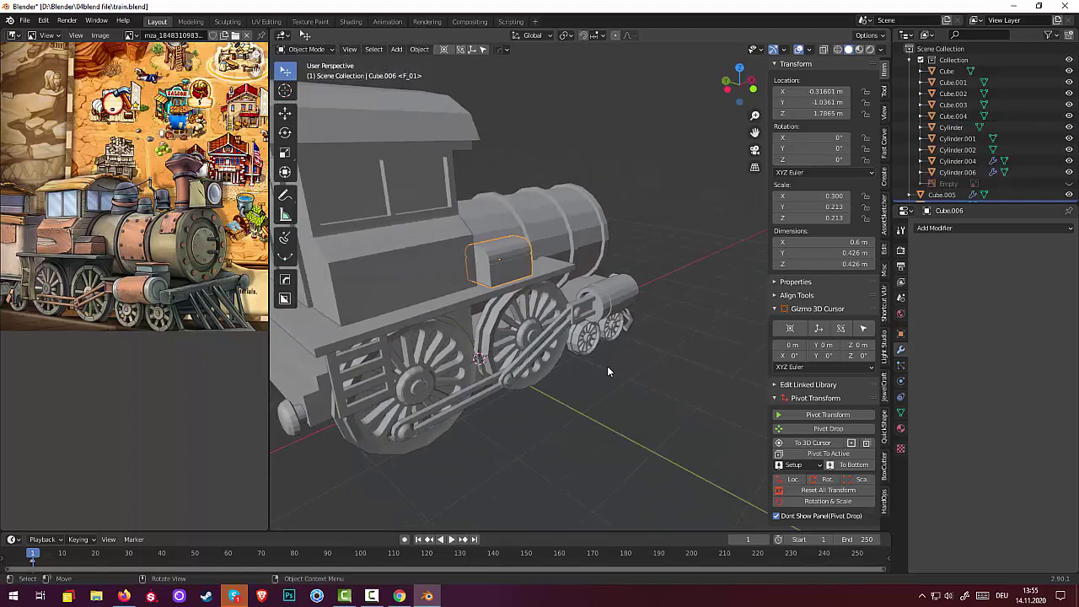
left_click(817, 491)
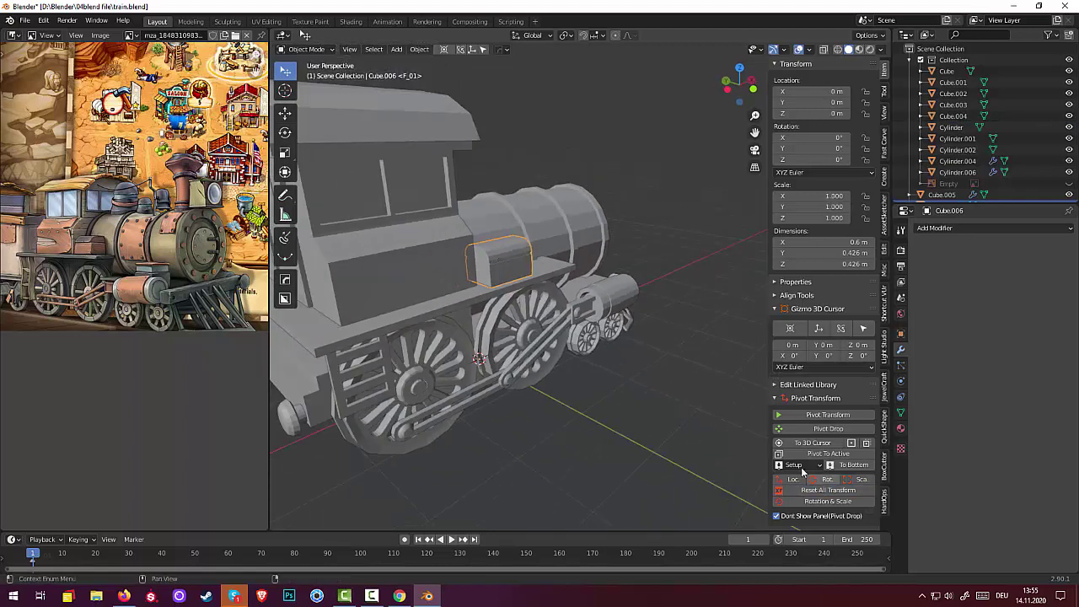
left_click(421, 50)
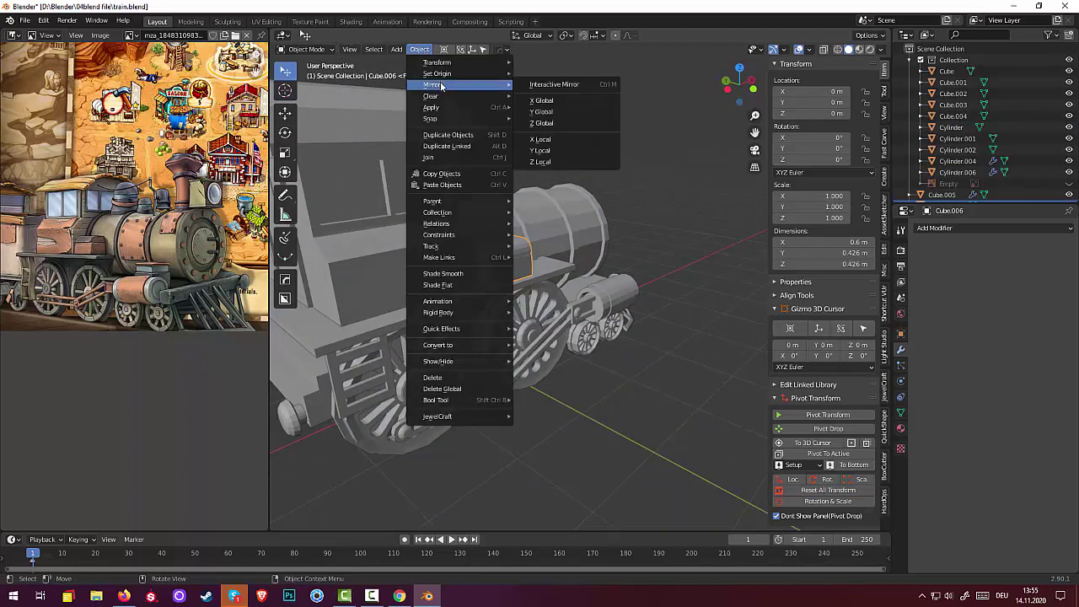
mouse_move(436, 73)
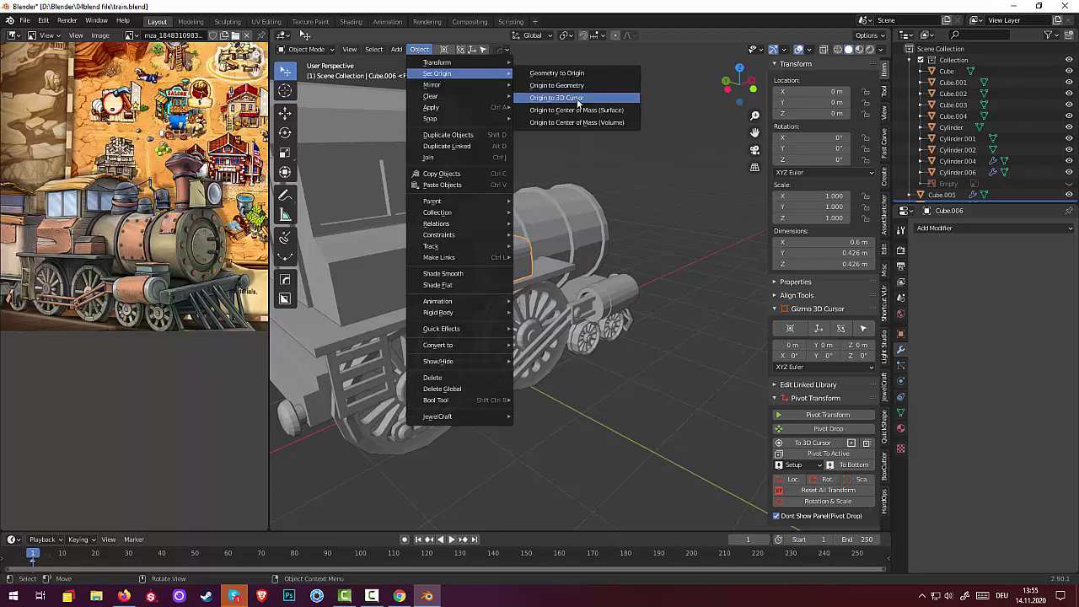
left_click(579, 104)
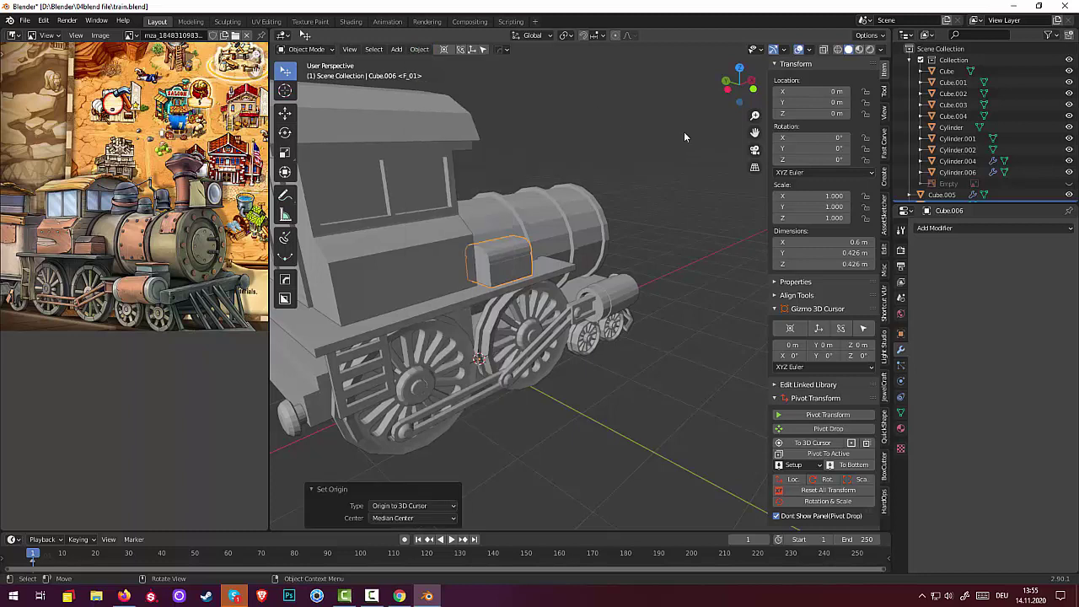
Add a Mirror modifier to the boiler box, mirroring on the Y axis only
left_click(937, 228)
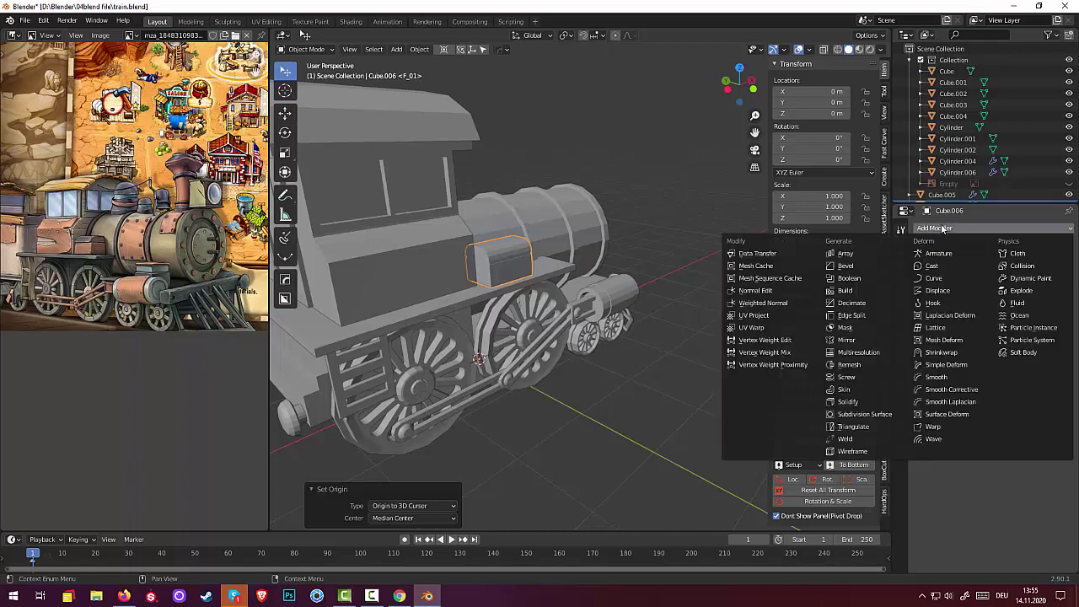
left_click(849, 342)
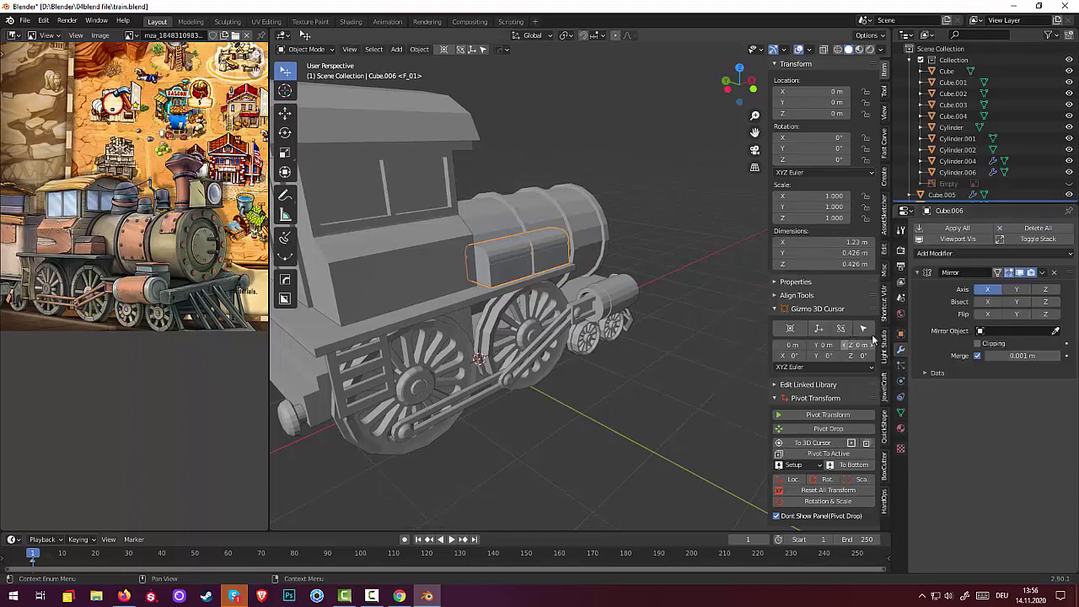
left_click(1017, 290)
left_click(988, 290)
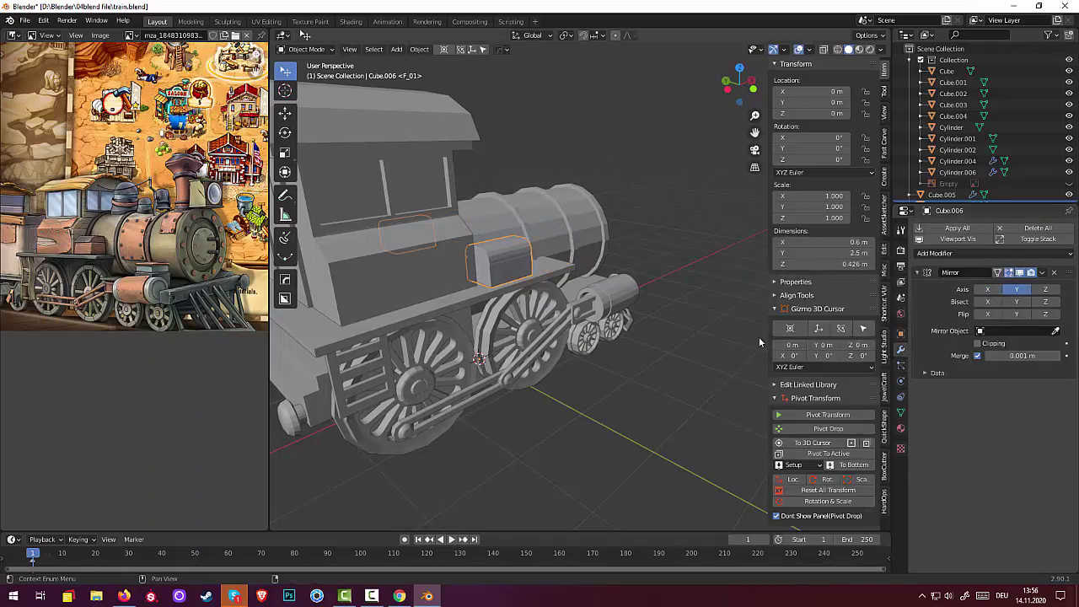
mouse_move(708, 321)
middle_mouse_down()
mouse_move(568, 297)
mouse_move(403, 296)
mouse_move(596, 309)
mouse_move(649, 296)
middle_mouse_up()
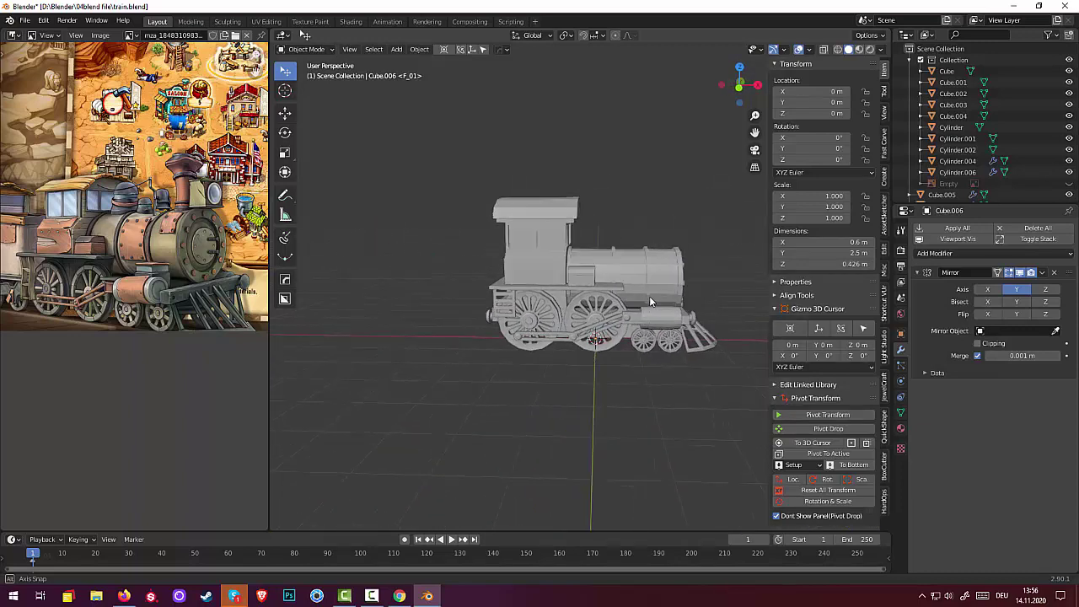
Select the footplate (Cube.001) and enter Edit Mode on its mesh
left_click(615, 284)
mouse_move(628, 297)
middle_mouse_down()
mouse_move(601, 301)
mouse_move(644, 302)
mouse_move(643, 284)
mouse_move(634, 293)
middle_mouse_up()
left_click(654, 276)
left_click(647, 299)
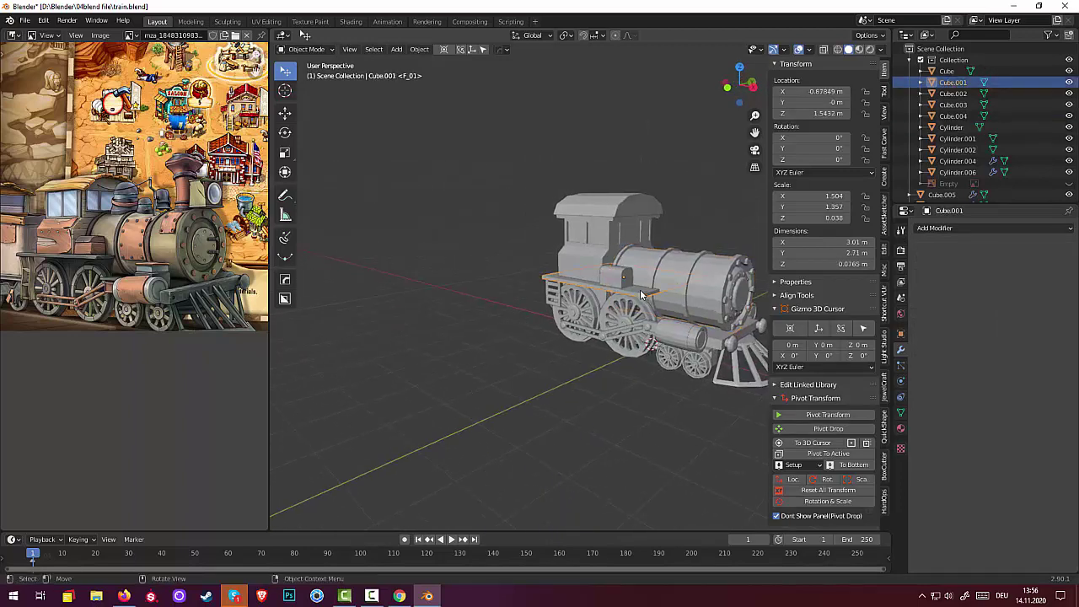
left_click(310, 50)
left_click(319, 75)
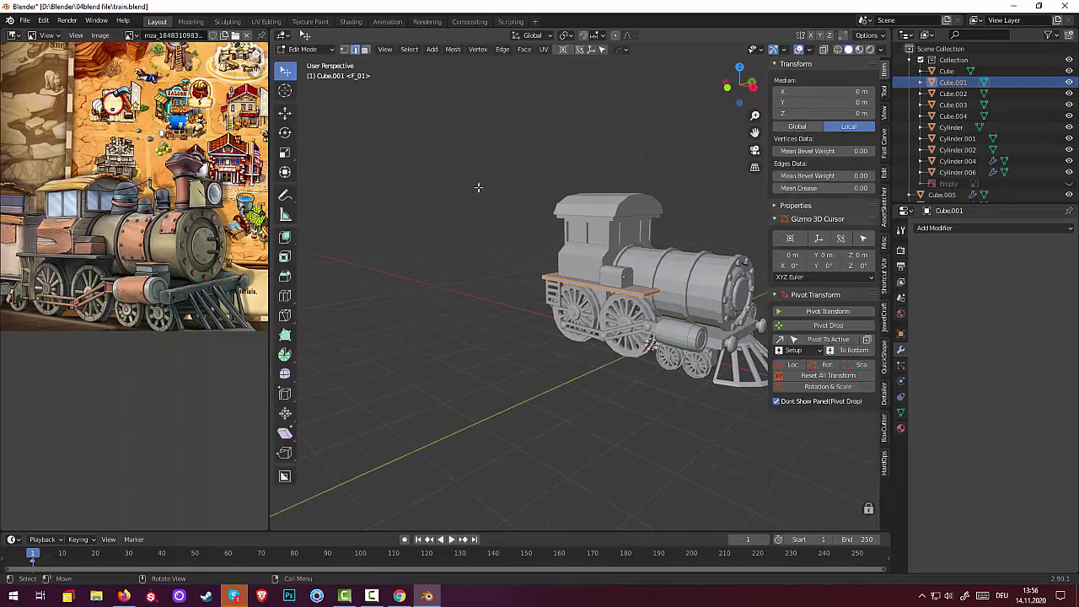
left_click(647, 294)
left_click(648, 294)
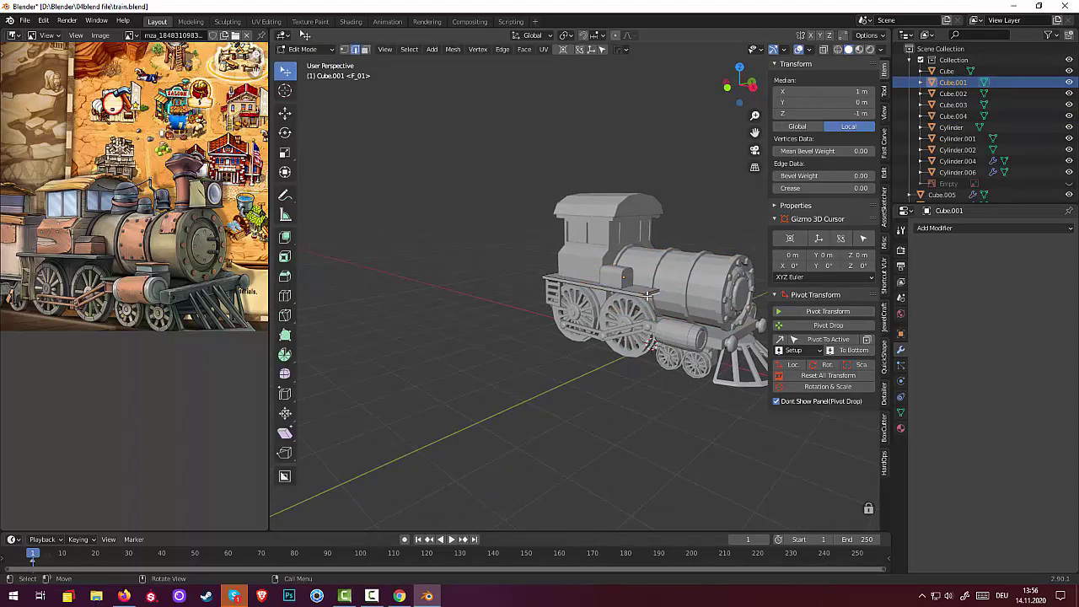
In face select mode, move one footplate face along the X axis
left_click(365, 50)
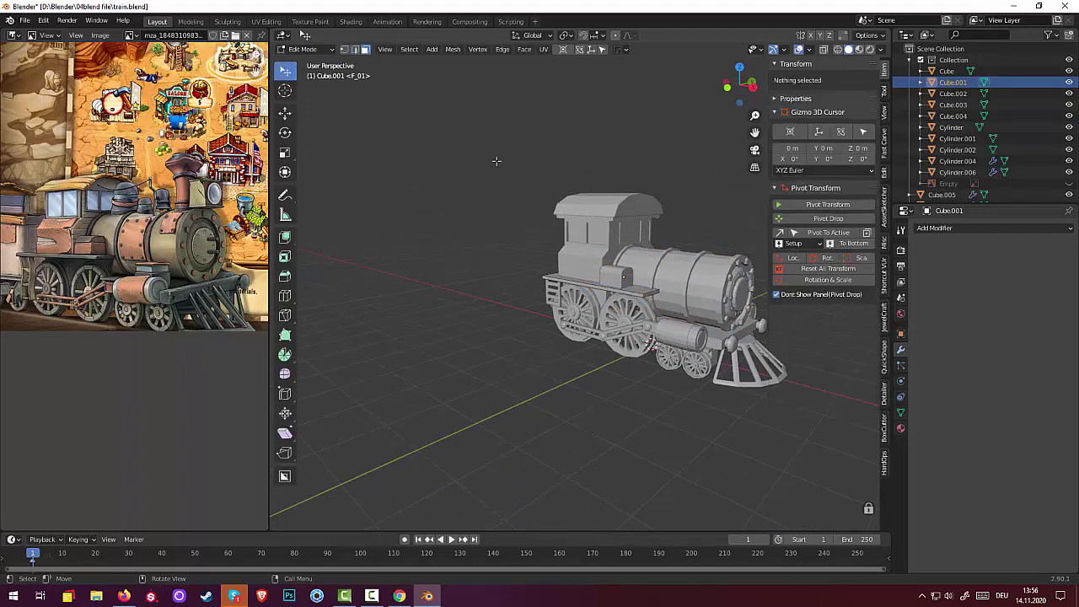
left_click(652, 292)
middle_click_drag(654, 294, 722, 299)
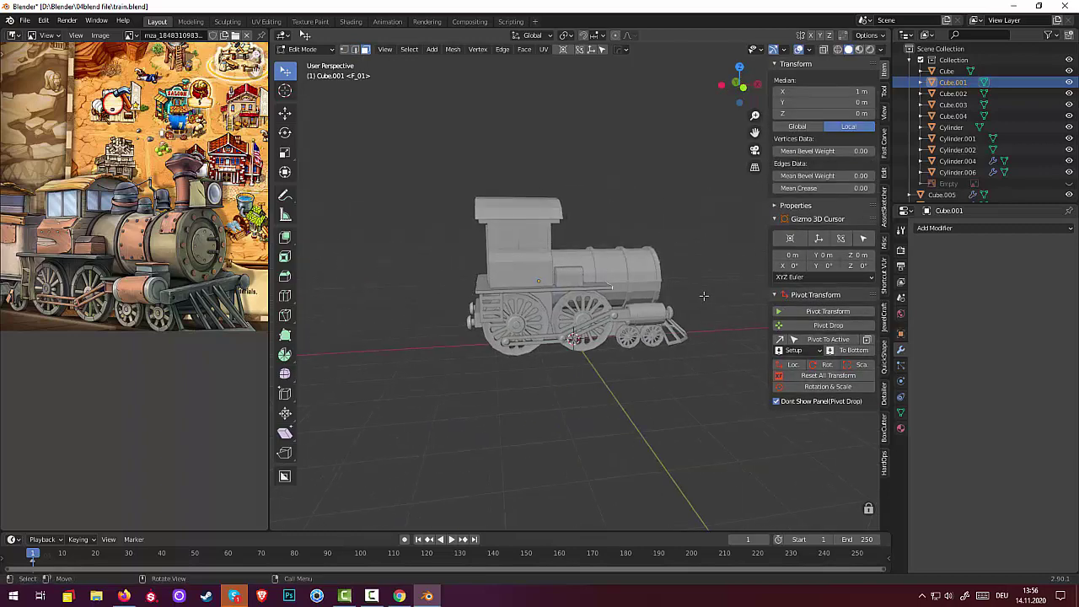
key("g")
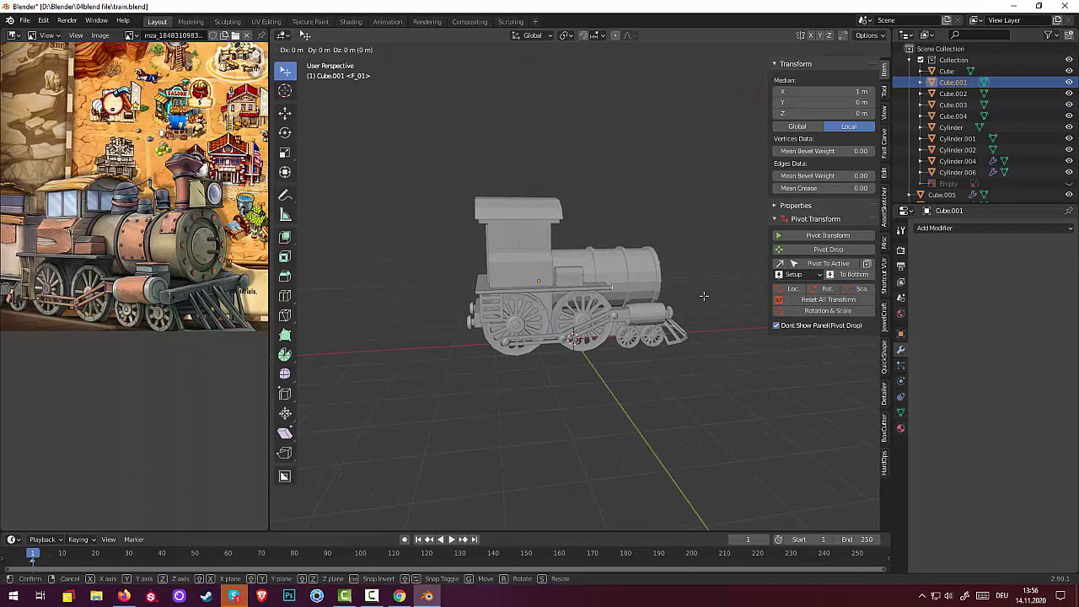
key("x")
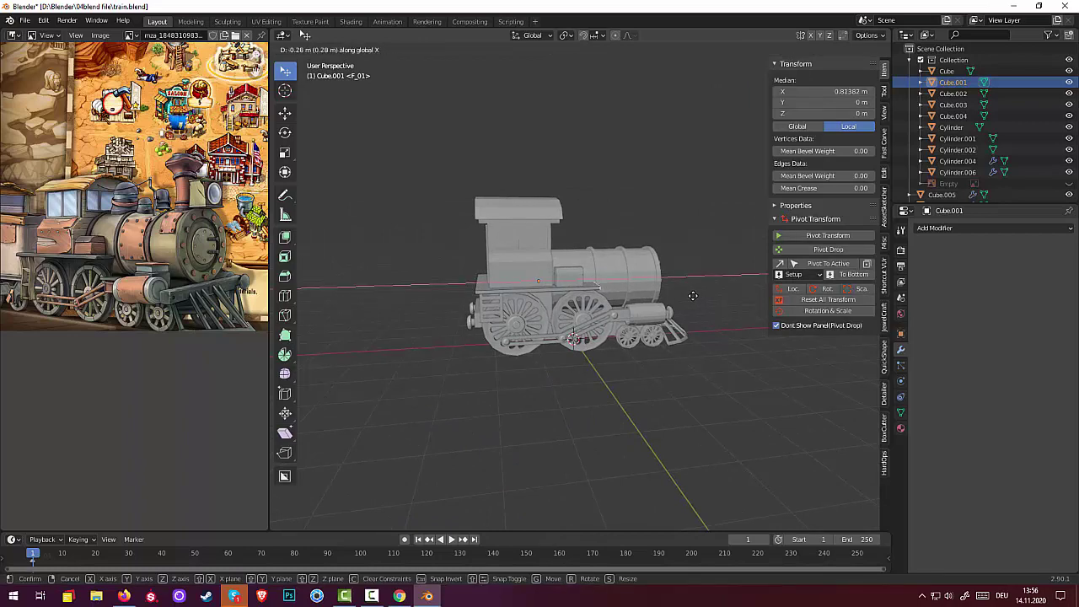
left_click(696, 296)
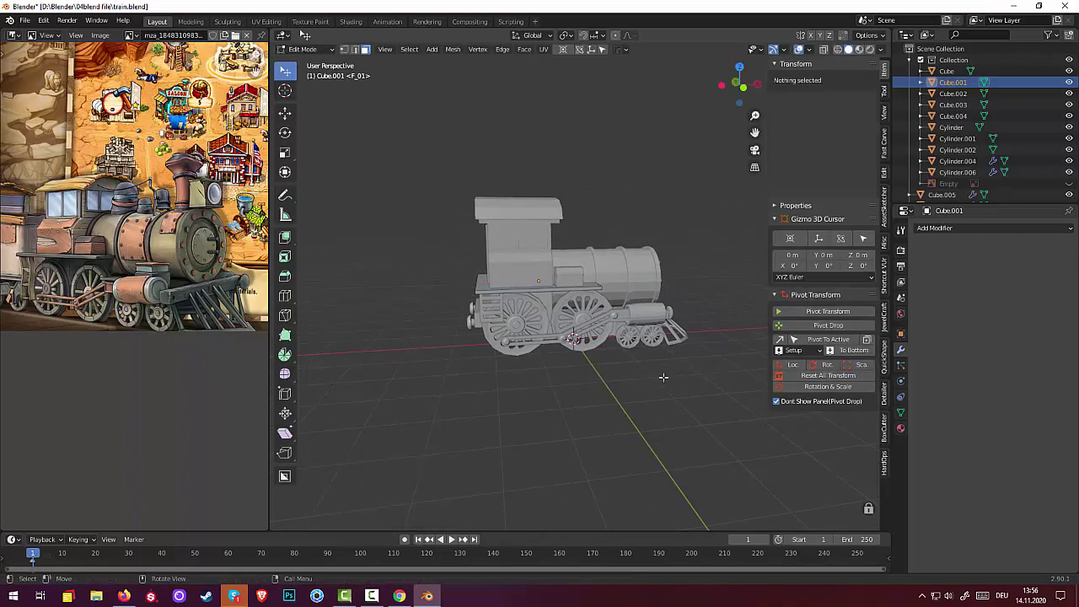
mouse_move(663, 379)
middle_mouse_down()
mouse_move(613, 390)
mouse_move(578, 378)
mouse_move(540, 385)
mouse_move(526, 390)
mouse_move(515, 430)
mouse_move(551, 414)
mouse_move(530, 381)
mouse_move(544, 385)
middle_mouse_up()
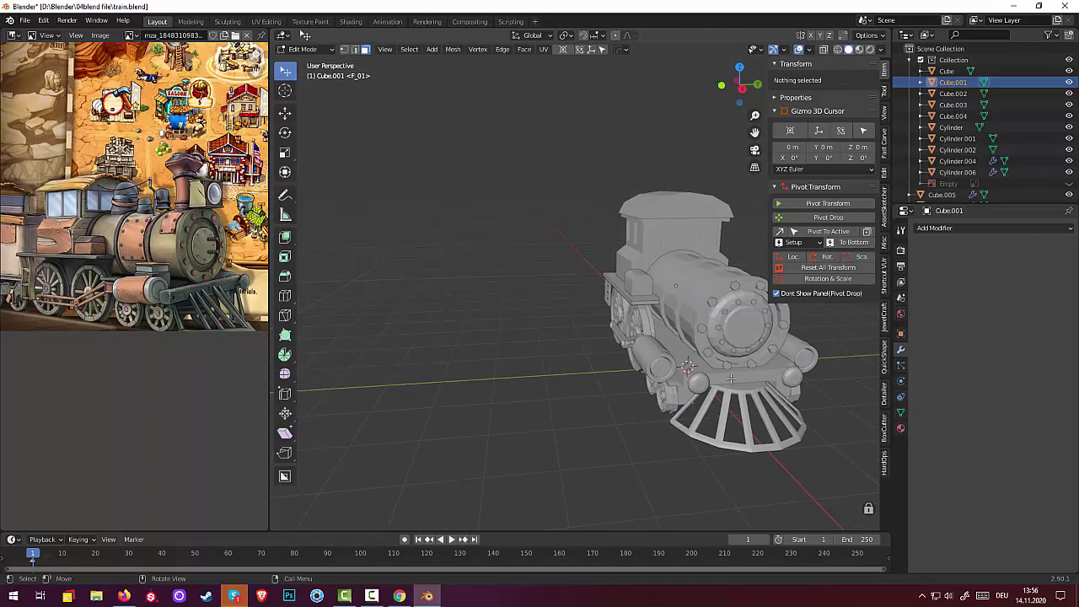
mouse_move(729, 379)
middle_mouse_down()
mouse_move(660, 364)
mouse_move(669, 348)
mouse_move(698, 365)
middle_mouse_up()
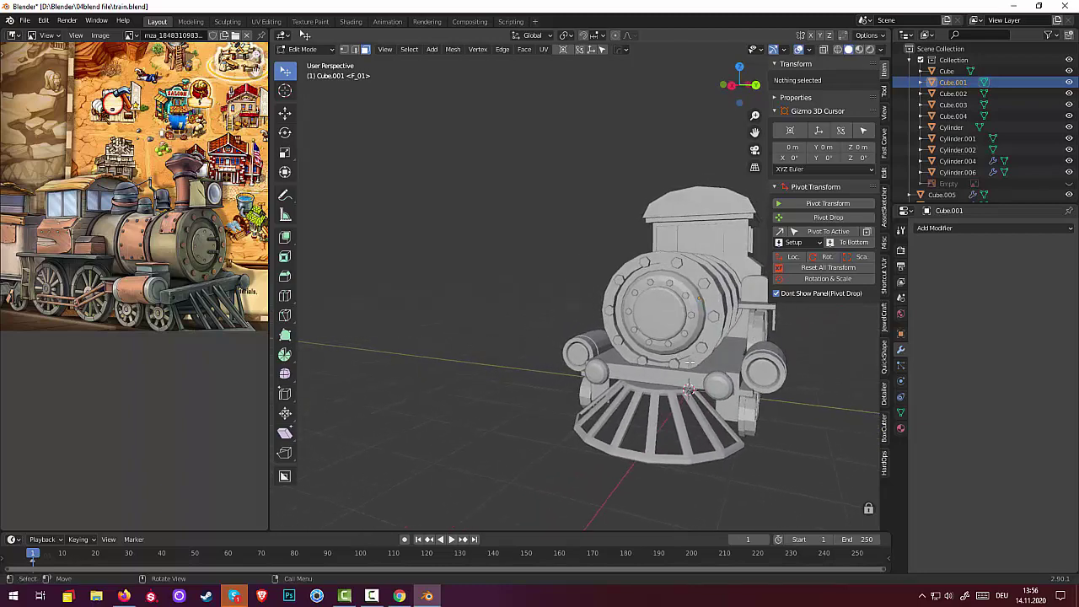
mouse_move(524, 225)
middle_mouse_down()
mouse_move(559, 255)
mouse_move(549, 237)
middle_mouse_up()
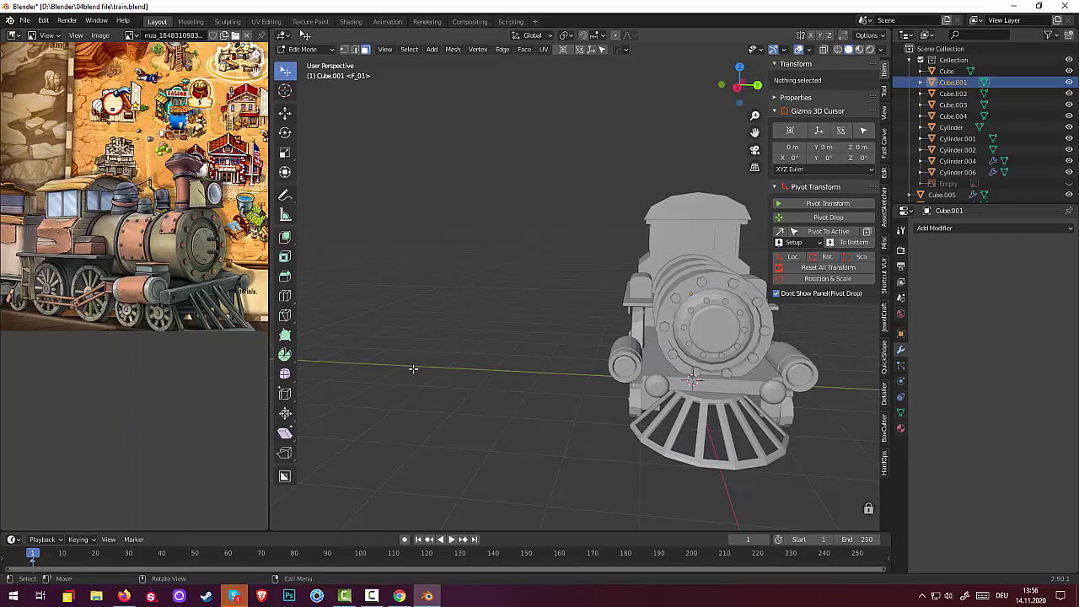
Add a cube to the footplate mesh, scale it to about 0.21, and move it -1.958 m along Y
key("shift+a")
left_click(380, 277)
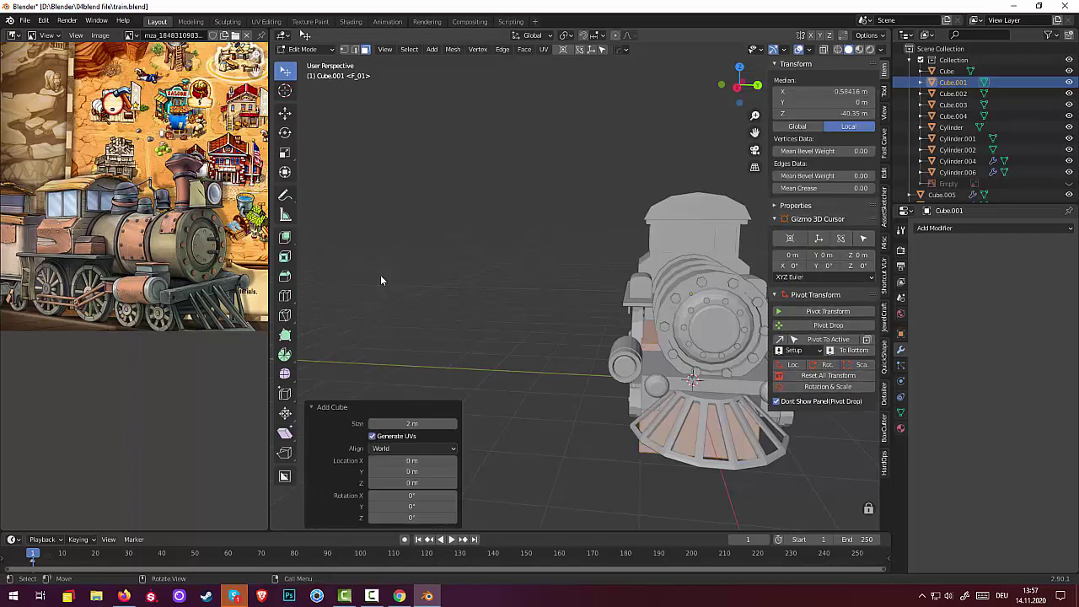
key("s")
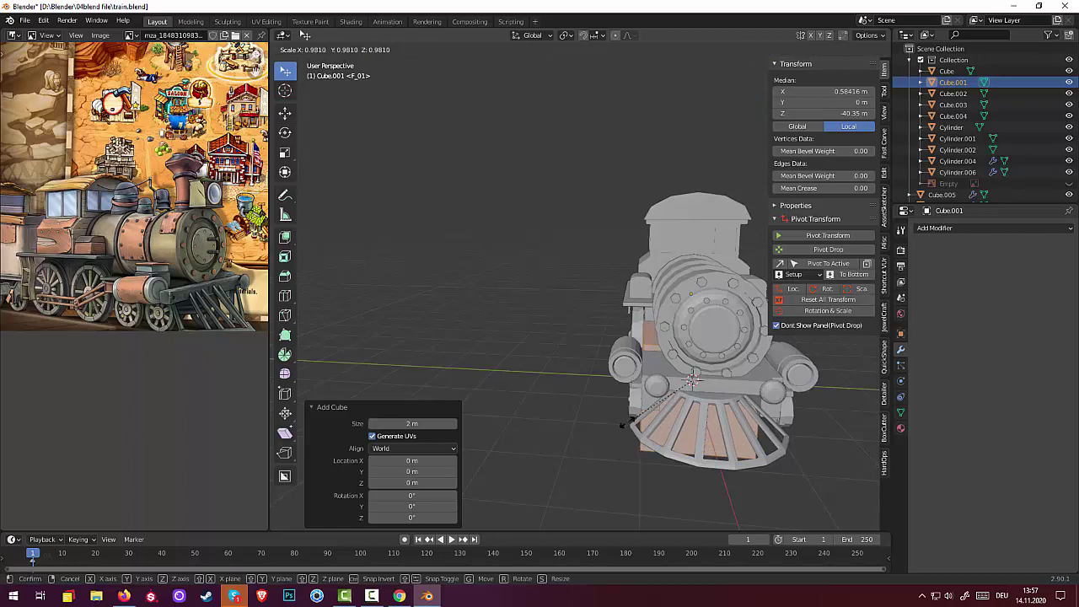
left_click(688, 390)
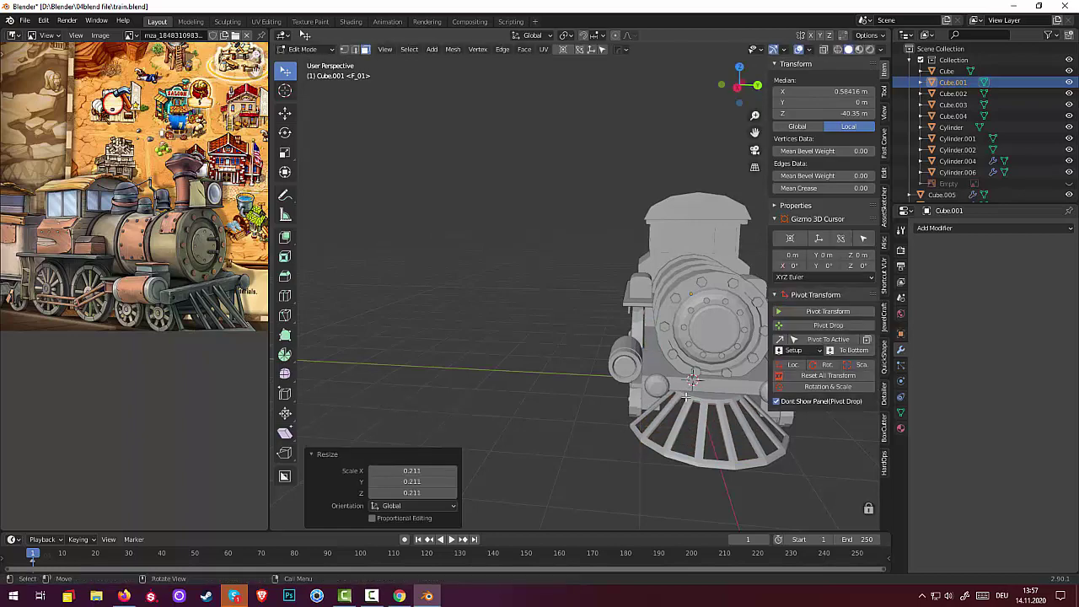
key("g")
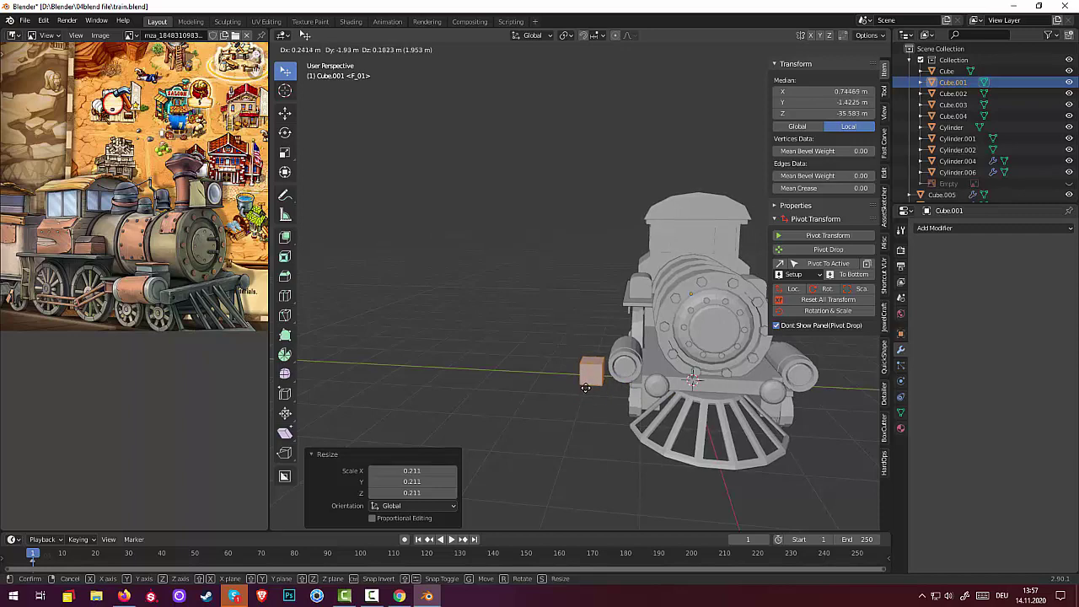
key("y")
left_click(585, 388)
Flatten the small cube to 0.465 along Z and select its top face
middle_click_drag(585, 389, 727, 388)
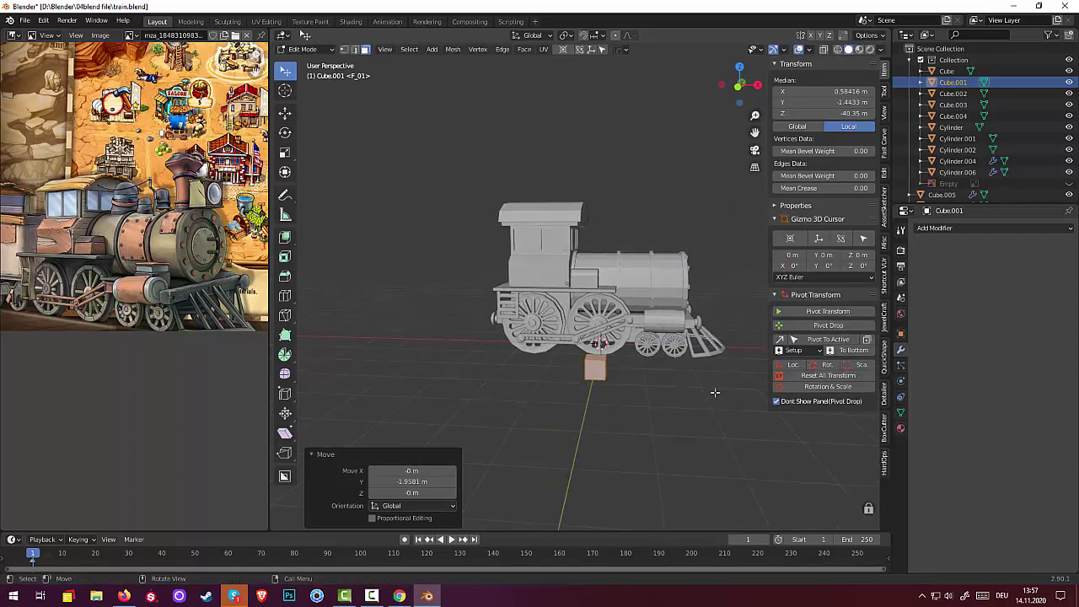
scroll(625, 434, "up", 1)
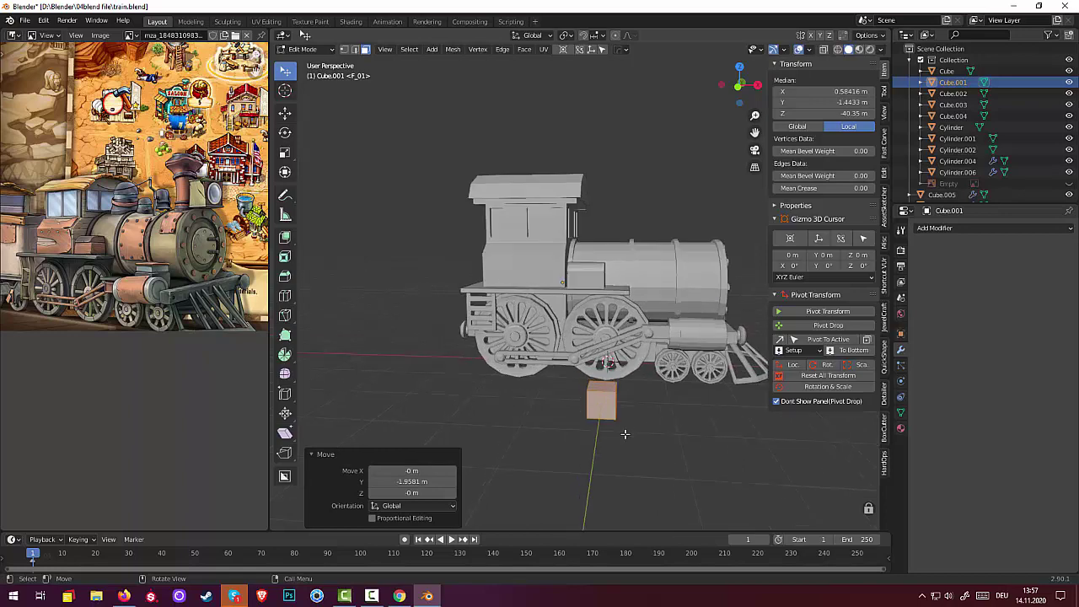
scroll(626, 436, "up", 1)
scroll(629, 438, "up", 1)
scroll(631, 441, "up", 1)
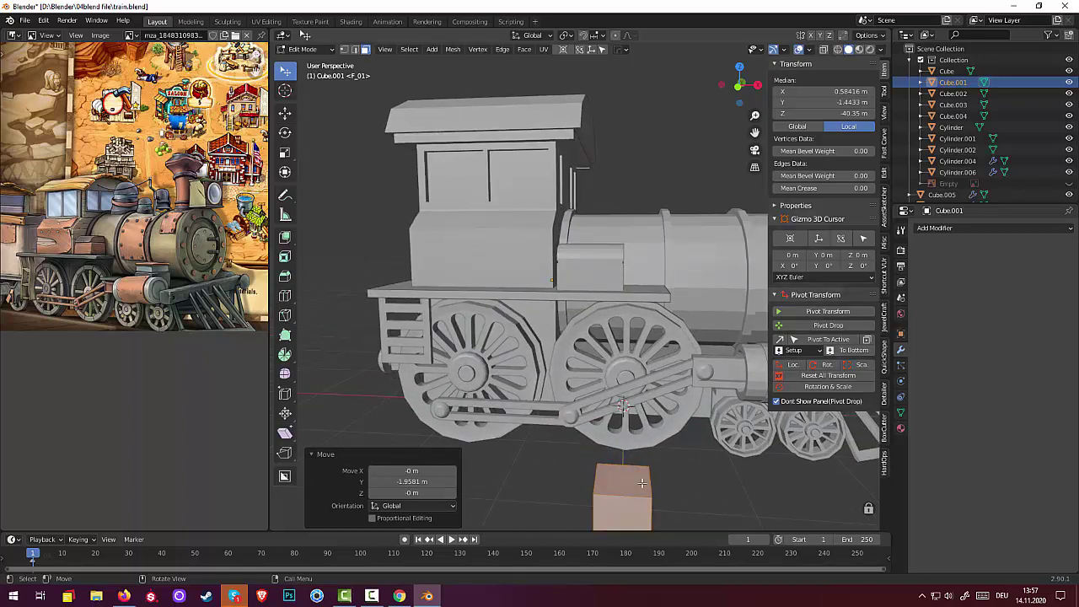
scroll(641, 482, "down", 1)
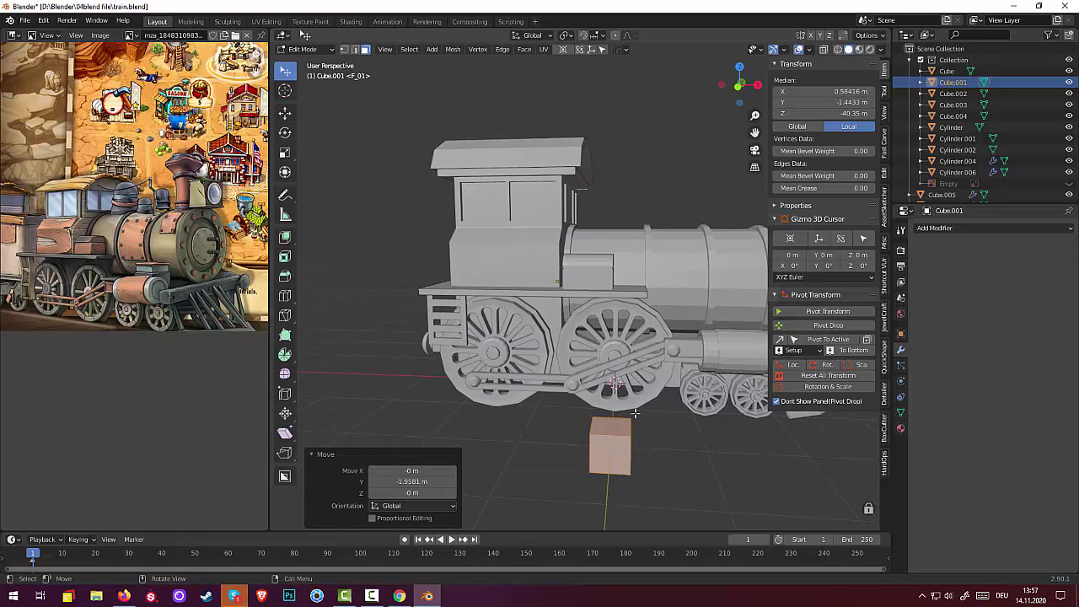
key("s")
key("z")
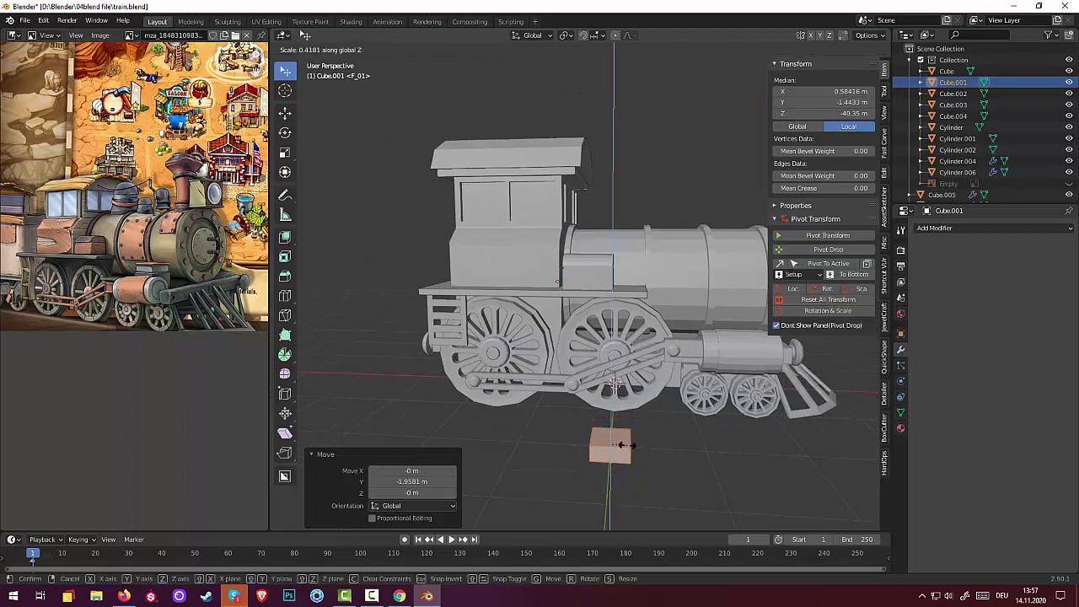
left_click(628, 440)
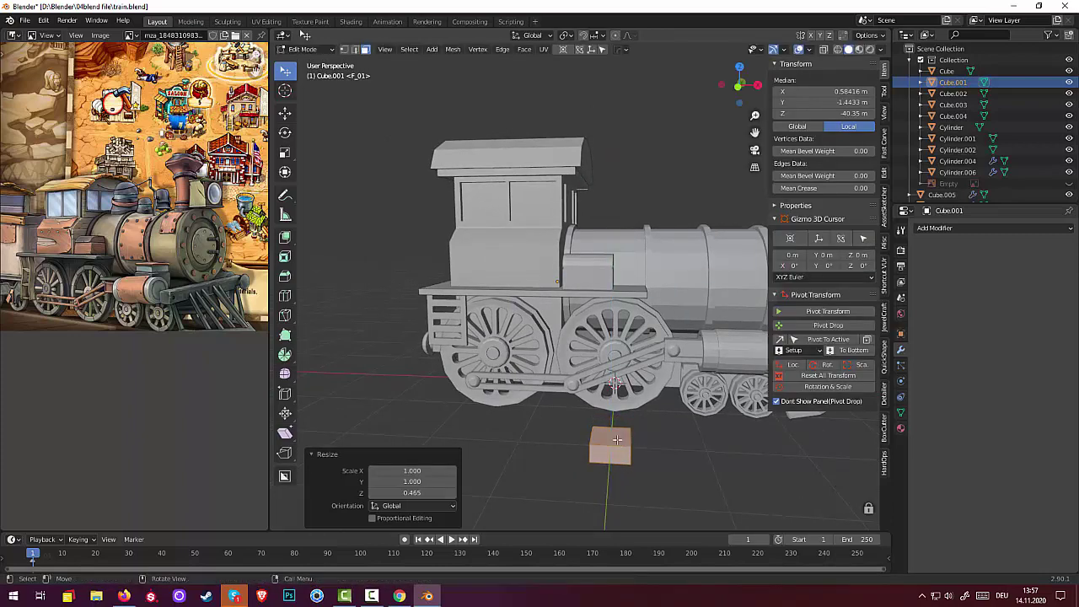
left_click(617, 440)
Inset the small block's top face and extrude it upward twice
key("i")
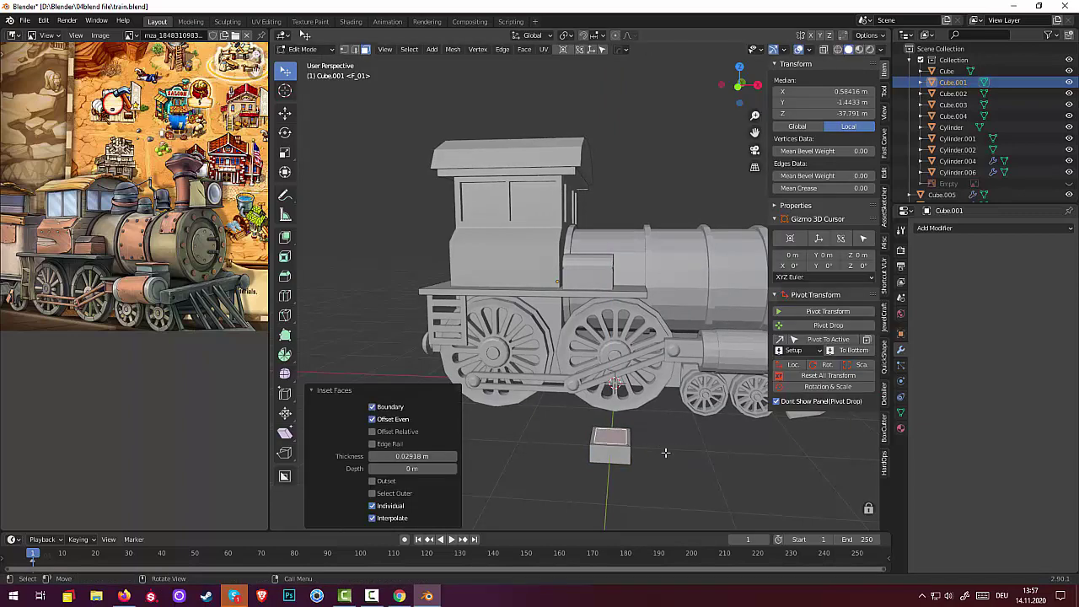
key("e")
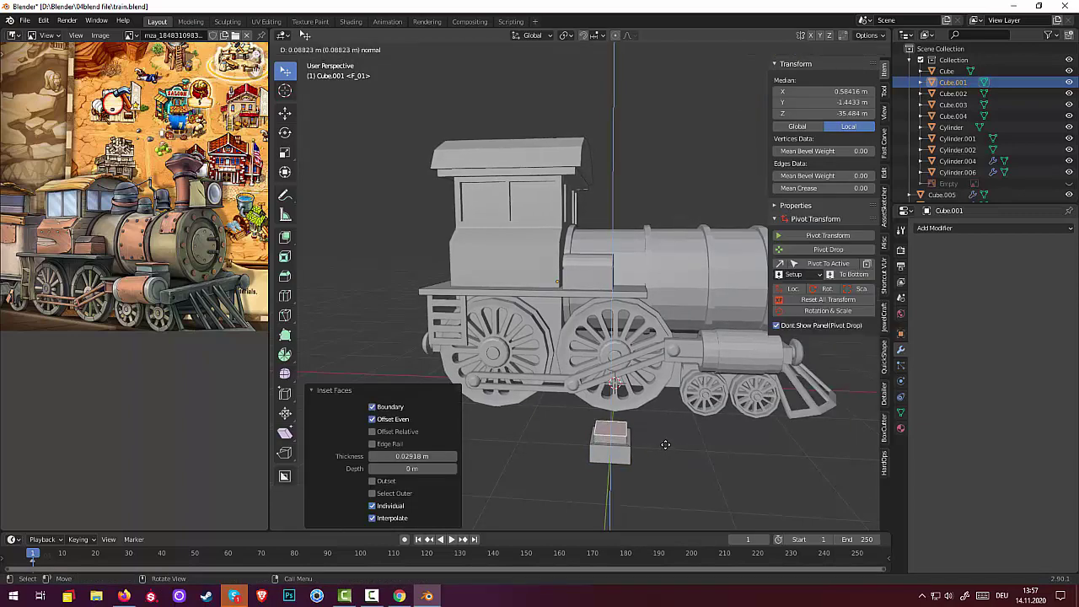
left_click(666, 444)
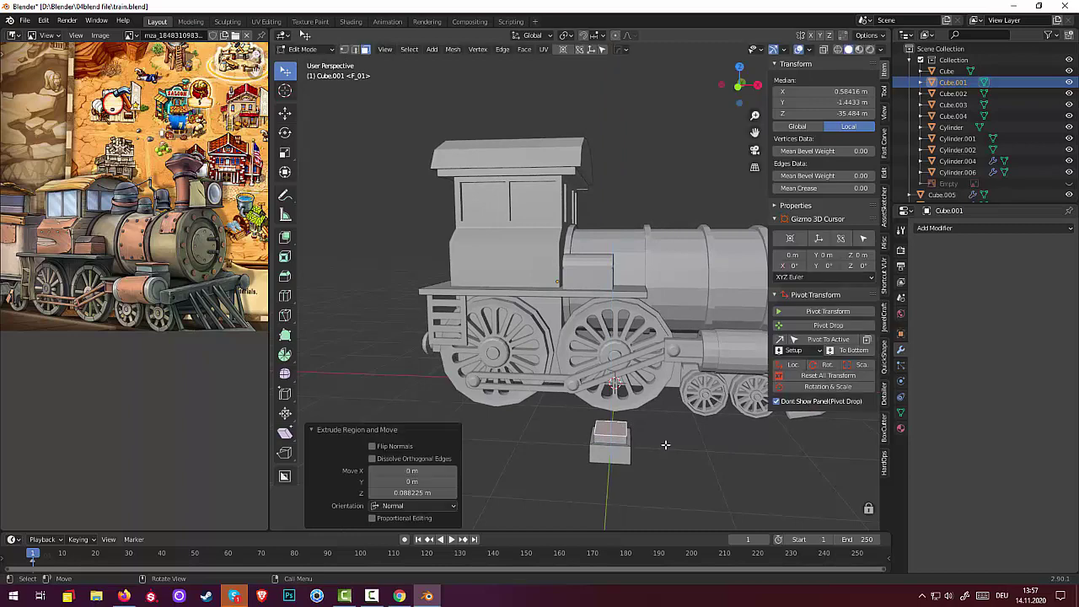
key("e")
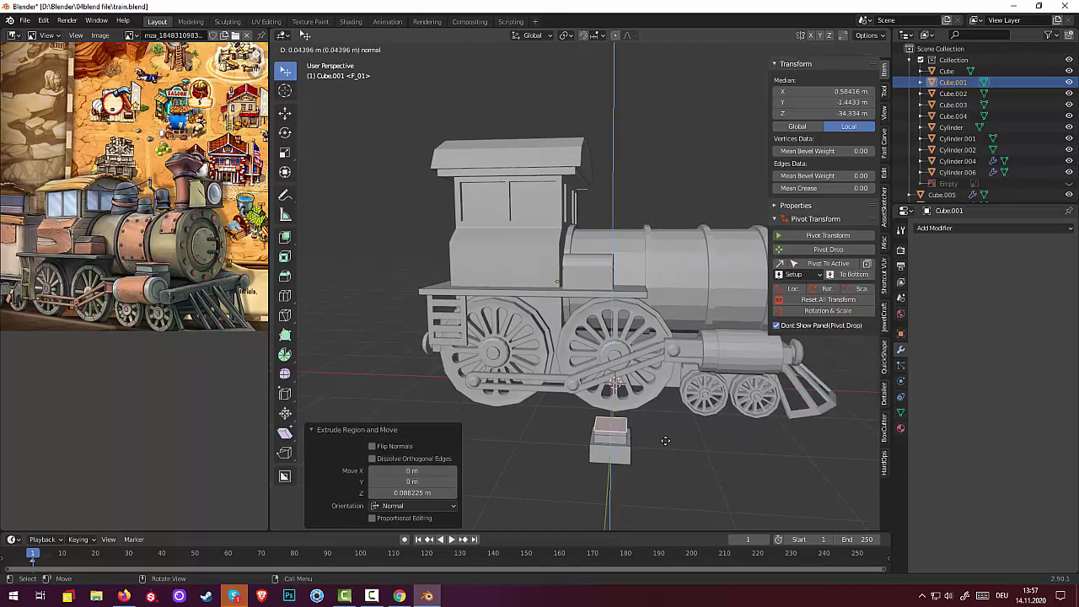
left_click(638, 439)
key("e")
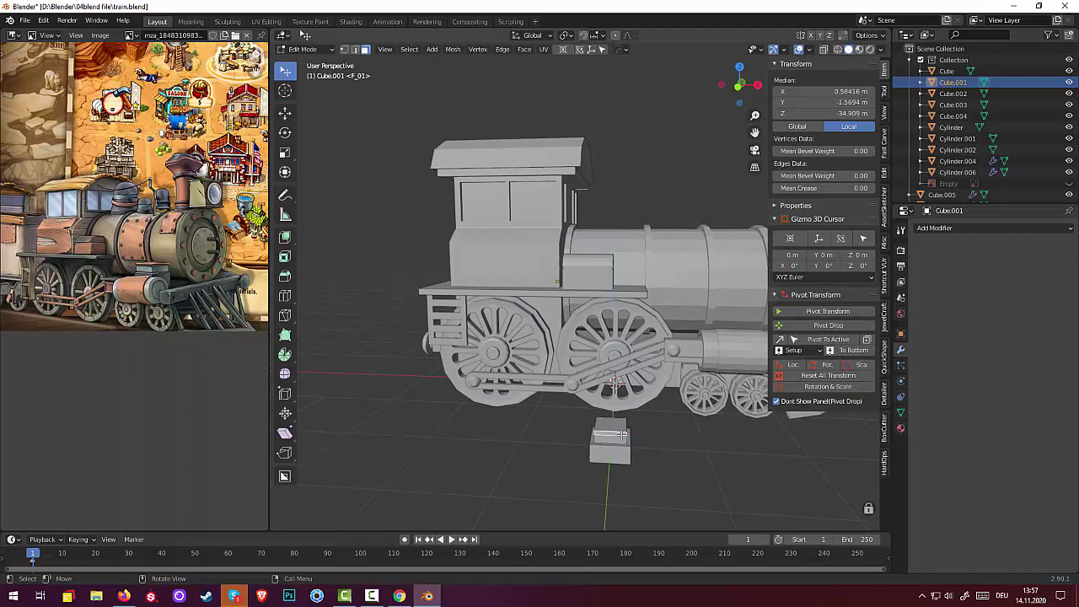
middle_click_drag(620, 434, 613, 439)
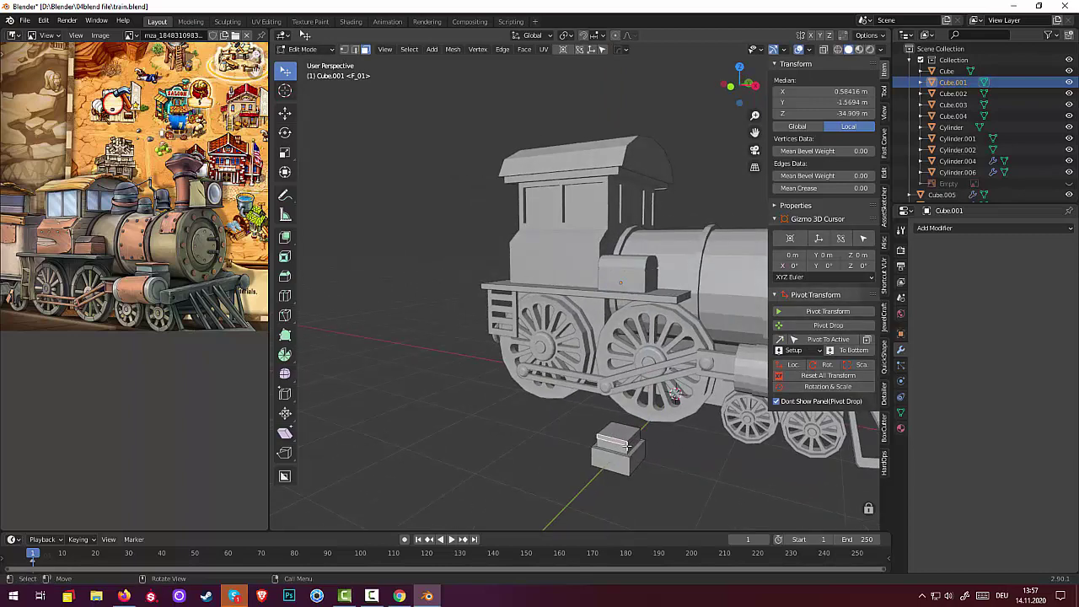
Extrude the block's top along normals by about 0.04 m into a thin cap, then deselect
key("ctrl+l")
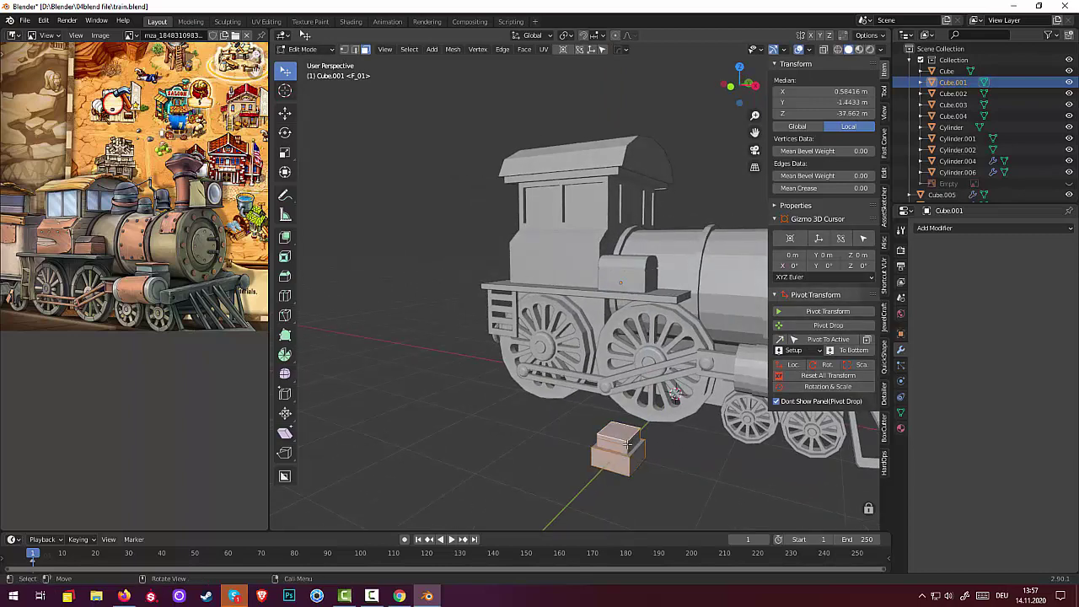
left_click(629, 445)
scroll(633, 455, "up", 3)
scroll(644, 505, "down", 2)
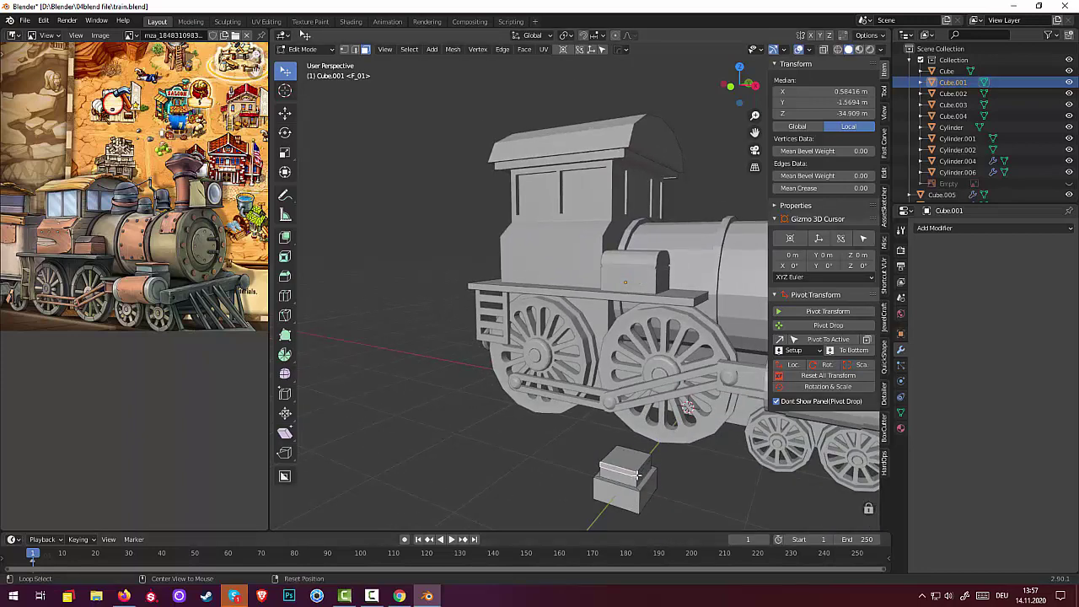
left_click(638, 475, "alt")
middle_click_drag(677, 501, 692, 499)
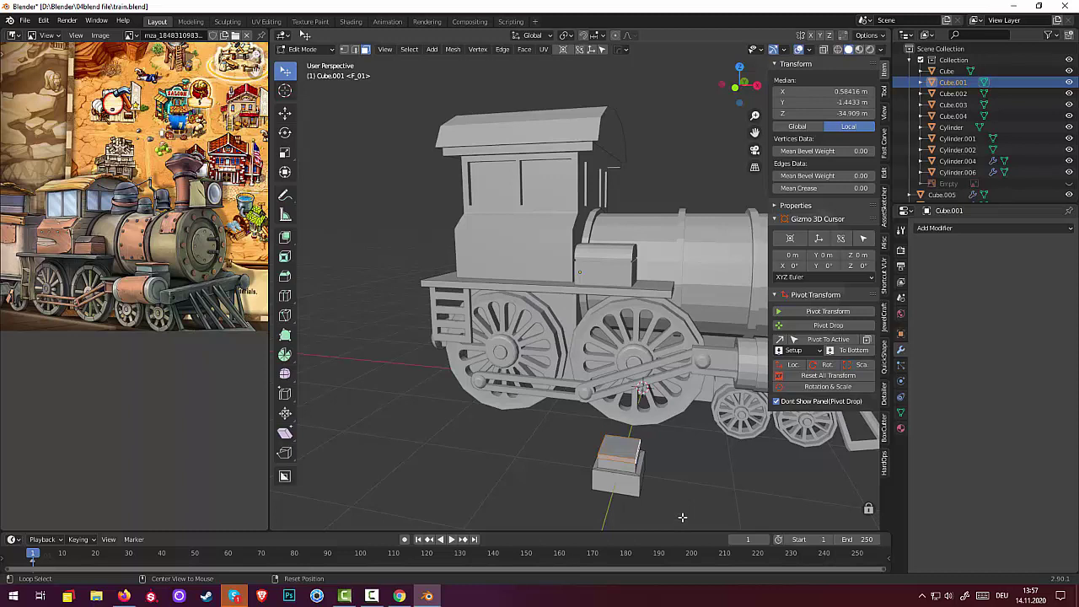
key("alt+e")
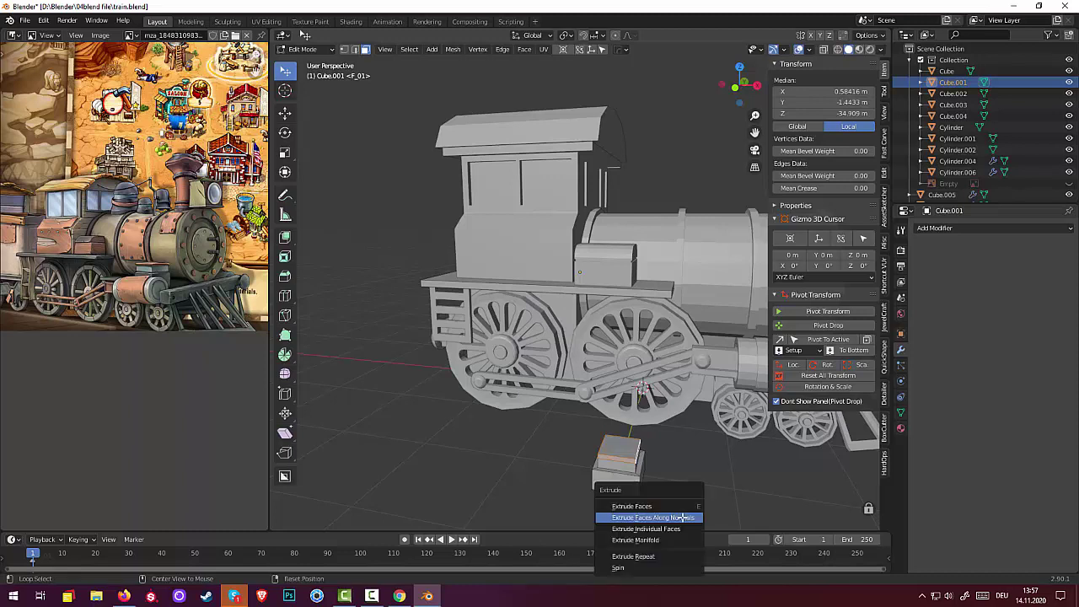
left_click(653, 517)
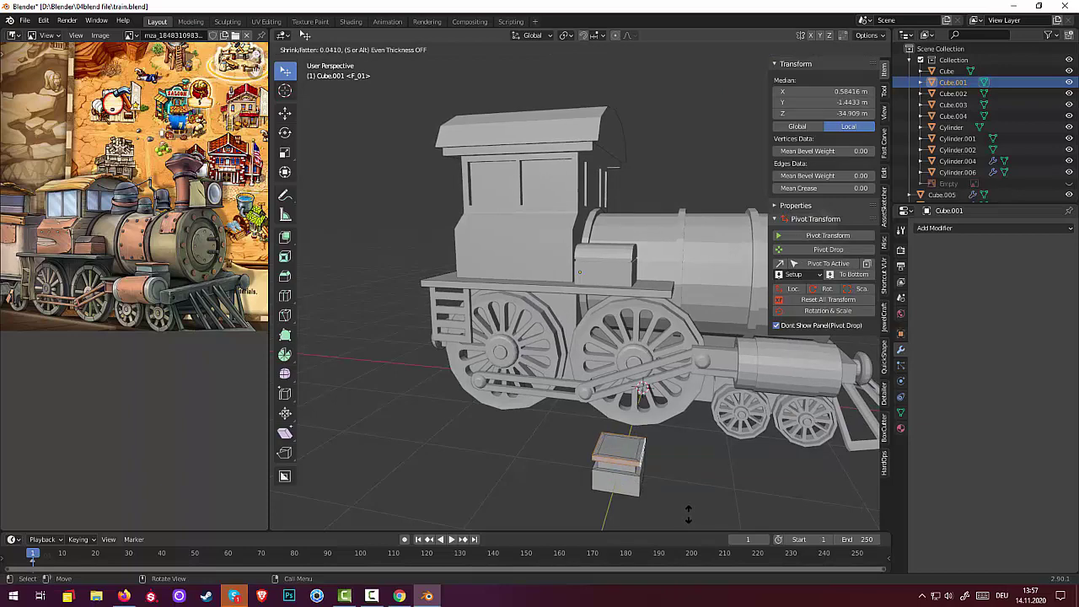
left_click(689, 514)
left_click(679, 512)
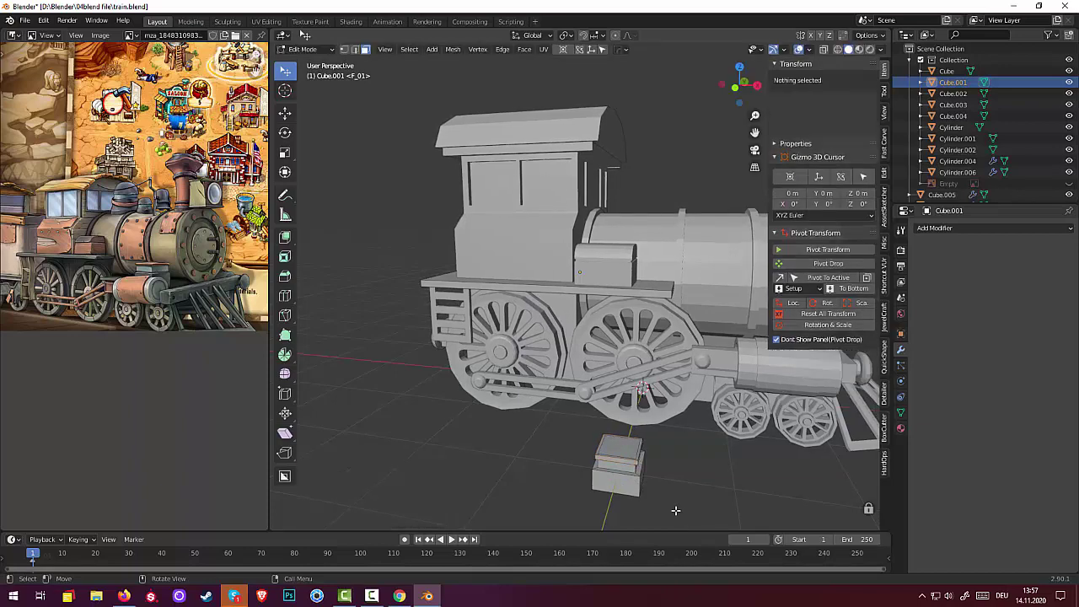
middle_click_drag(659, 500, 666, 503)
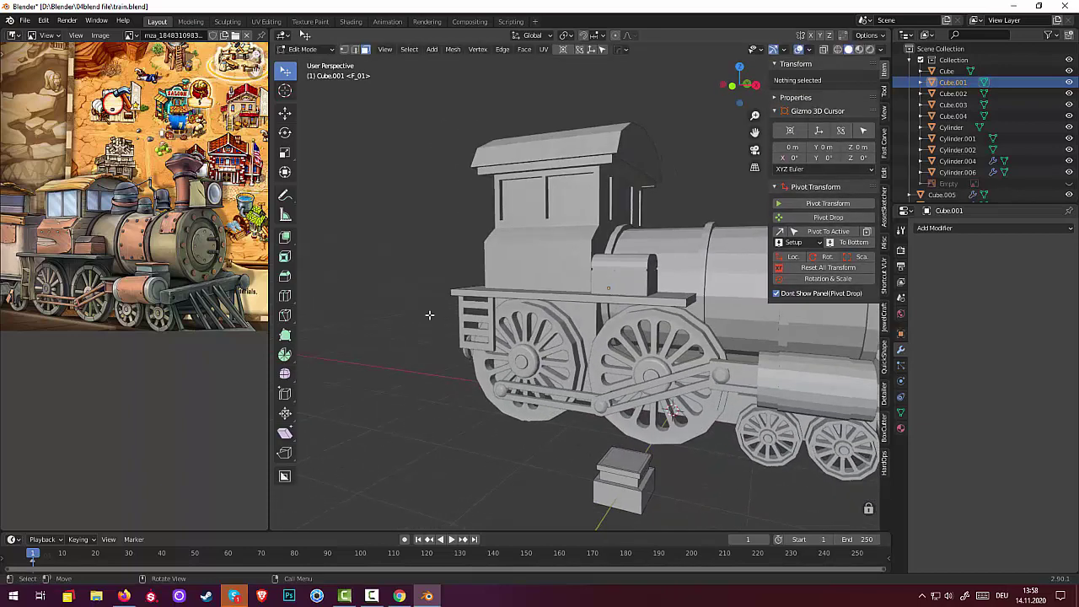
Switch between Object and Edit Mode and select the small box's top face
left_click(310, 48)
left_click(621, 499)
left_click(310, 48)
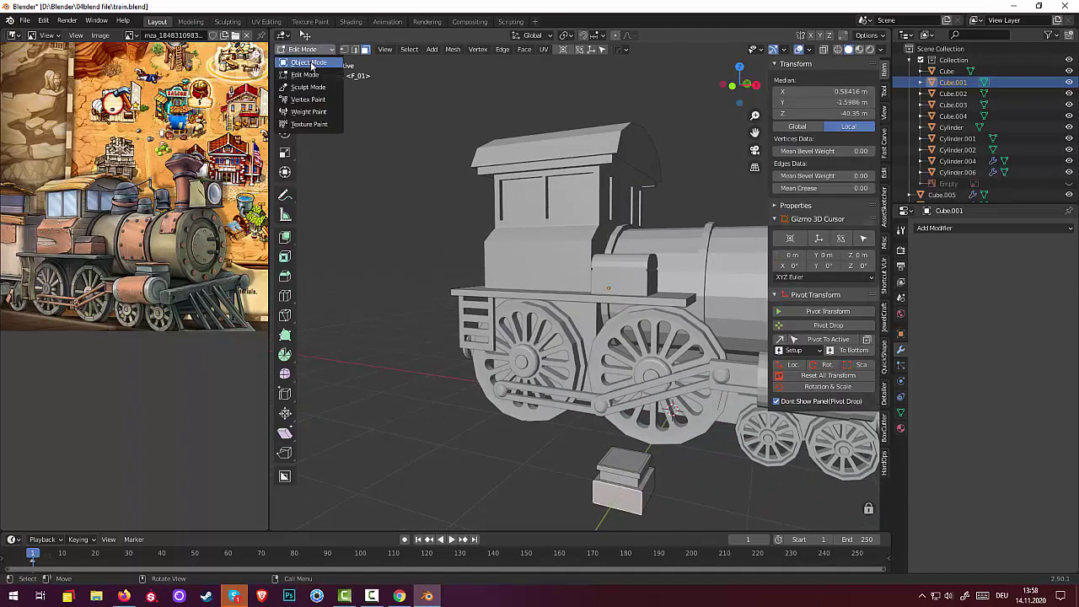
left_click(314, 62)
mouse_move(693, 511)
middle_mouse_down()
mouse_move(695, 498)
mouse_move(532, 478)
middle_mouse_up()
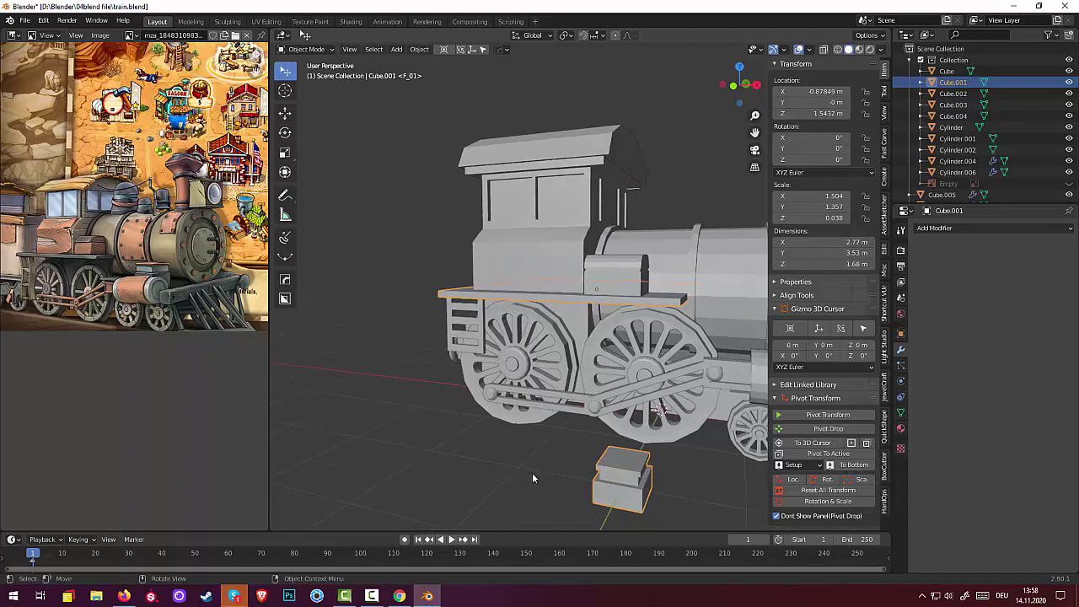
left_click(310, 49)
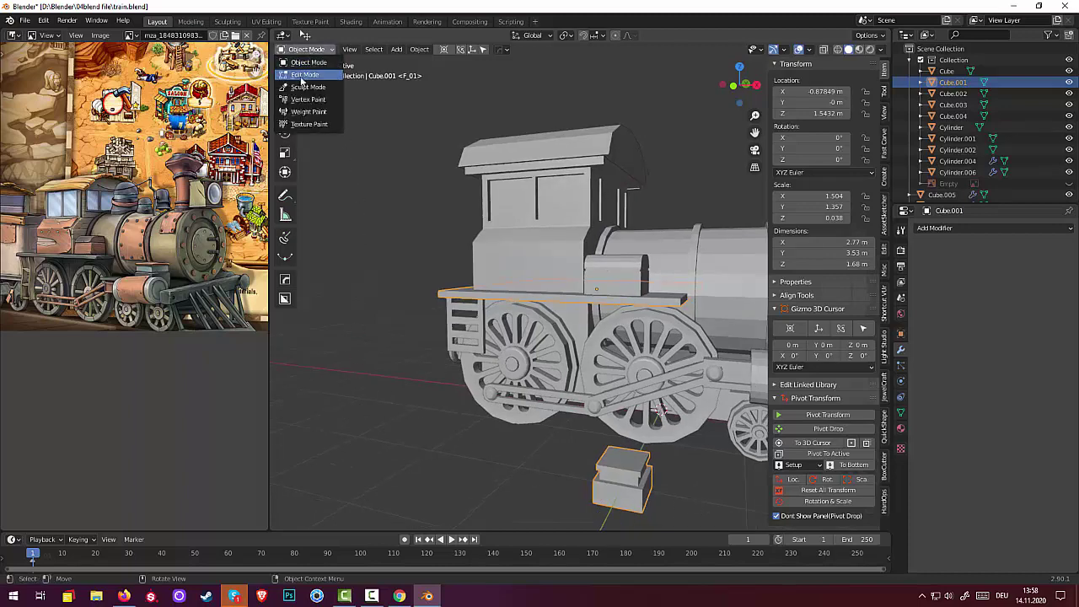
left_click(303, 75)
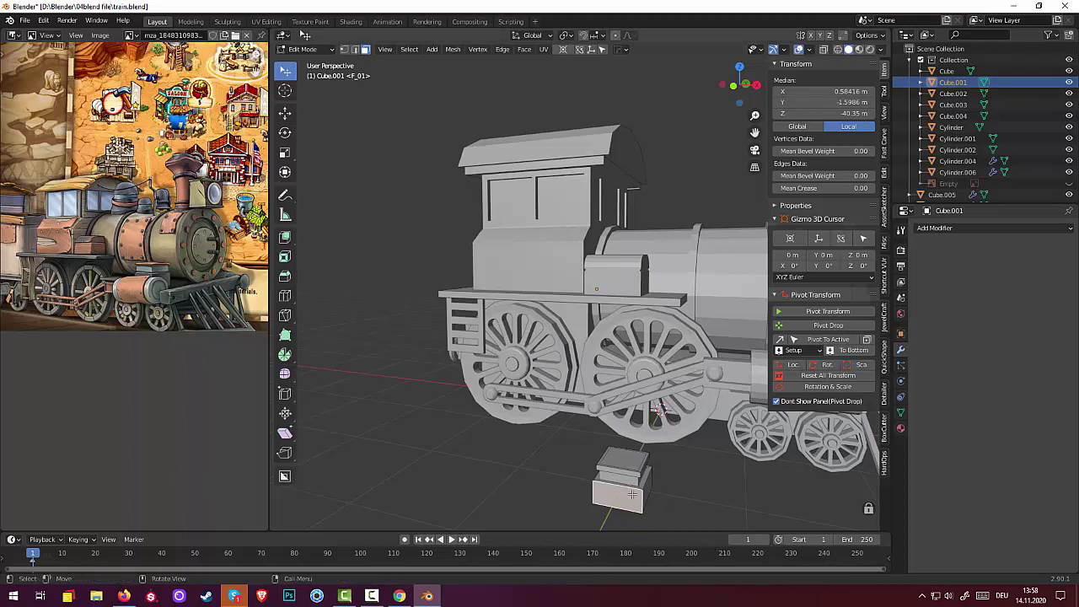
left_click(285, 74)
left_click(627, 459)
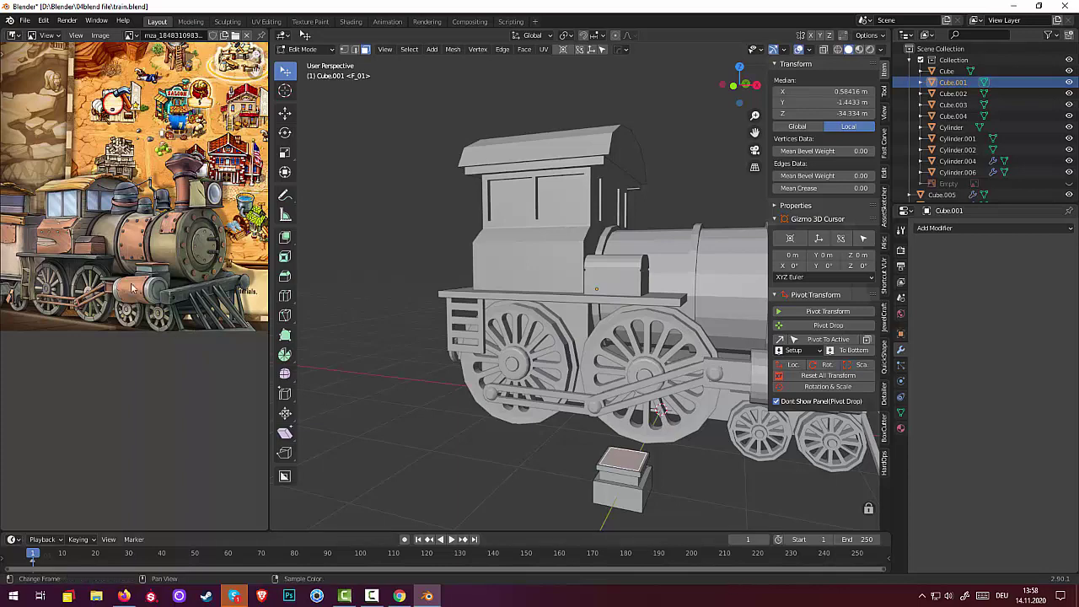
With X-ray on, box-select the small box's vertices and separate them into Cube.007
scroll(456, 422, "down", 3)
middle_click_drag(457, 422, 592, 435)
scroll(593, 435, "up", 5)
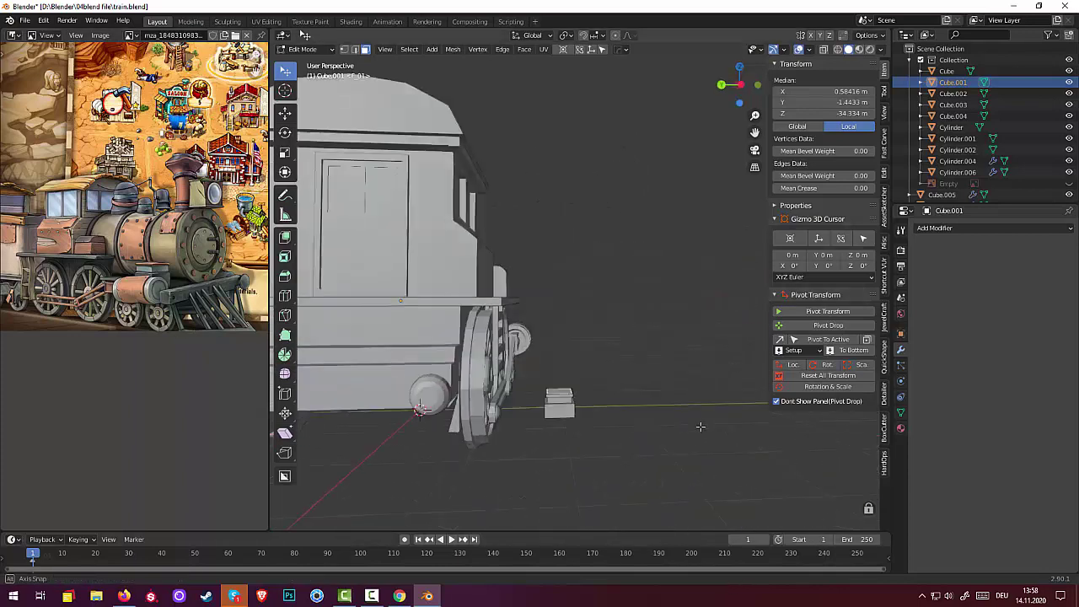
middle_click_drag(698, 427, 523, 367)
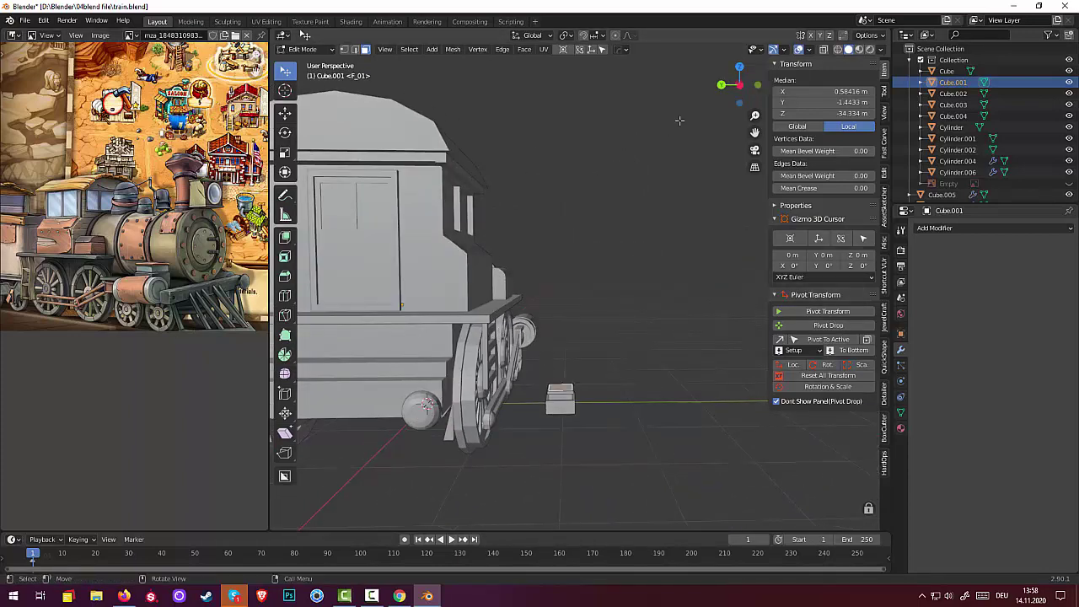
left_click(824, 49)
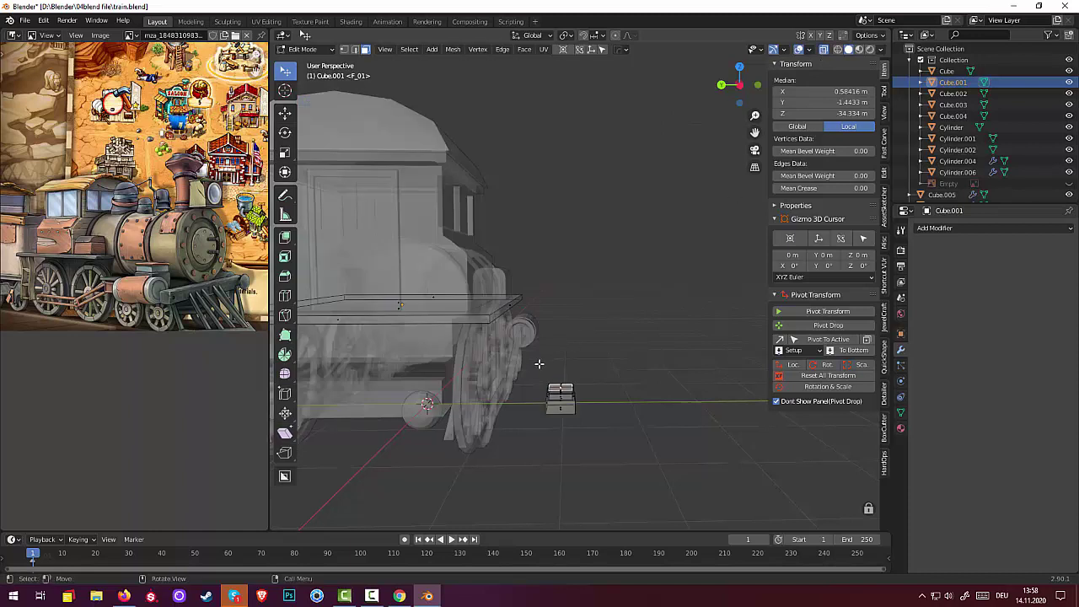
key("b")
left_click_drag(539, 363, 640, 479)
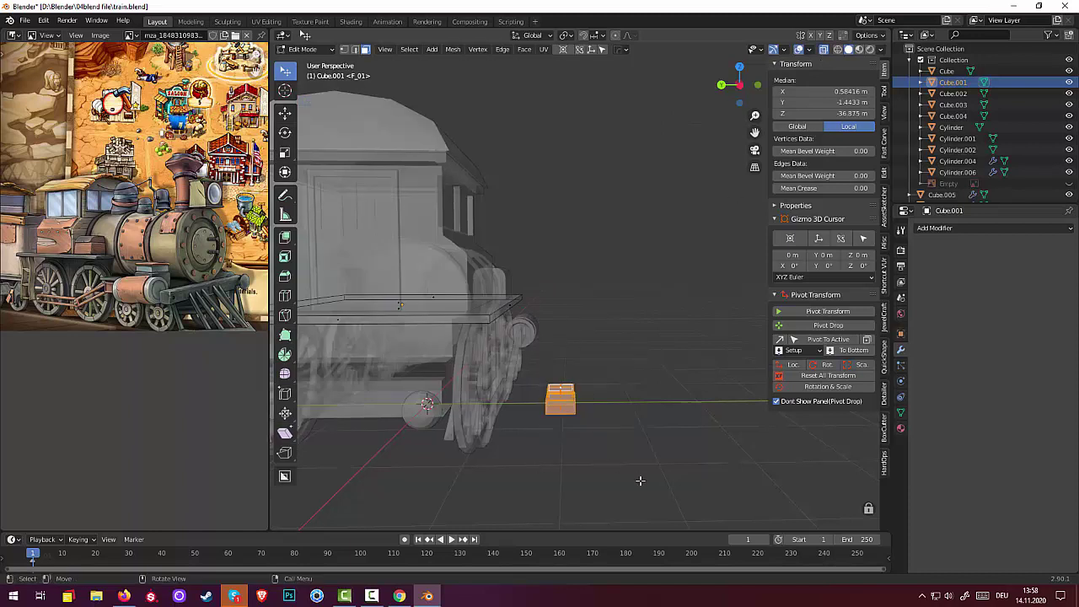
key("p")
left_click(642, 479)
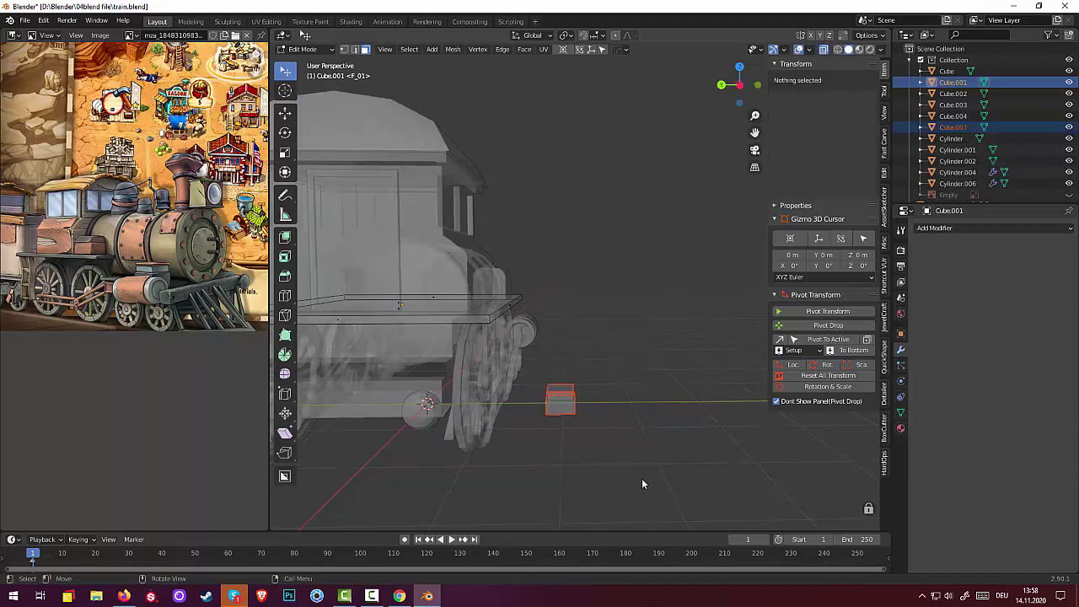
Turn X-ray off and save train.blend
mouse_move(644, 481)
middle_mouse_down()
mouse_move(494, 483)
mouse_move(439, 412)
middle_mouse_up()
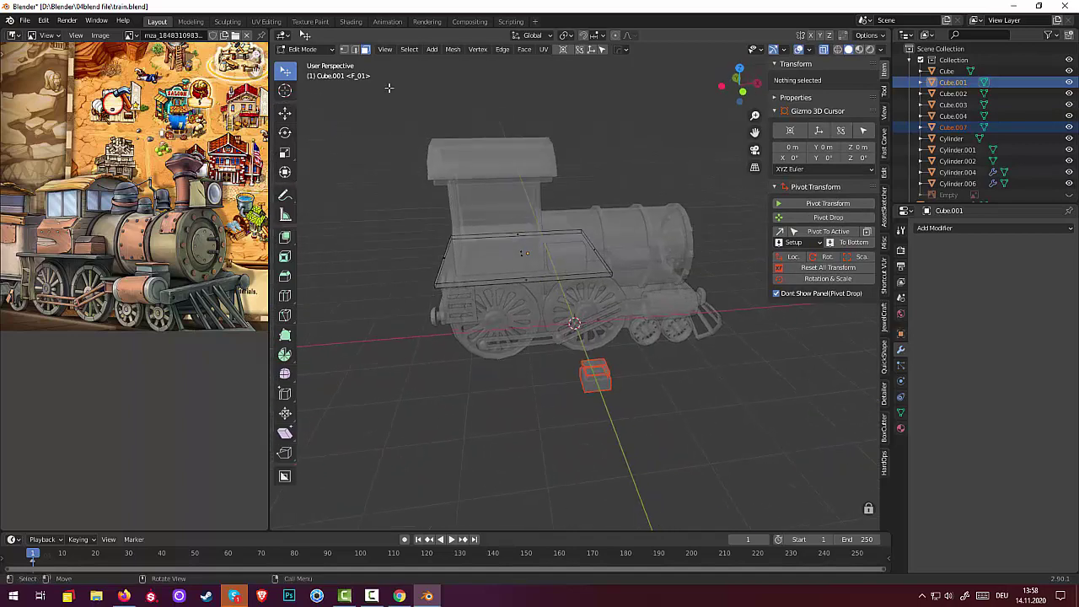
left_click(823, 53)
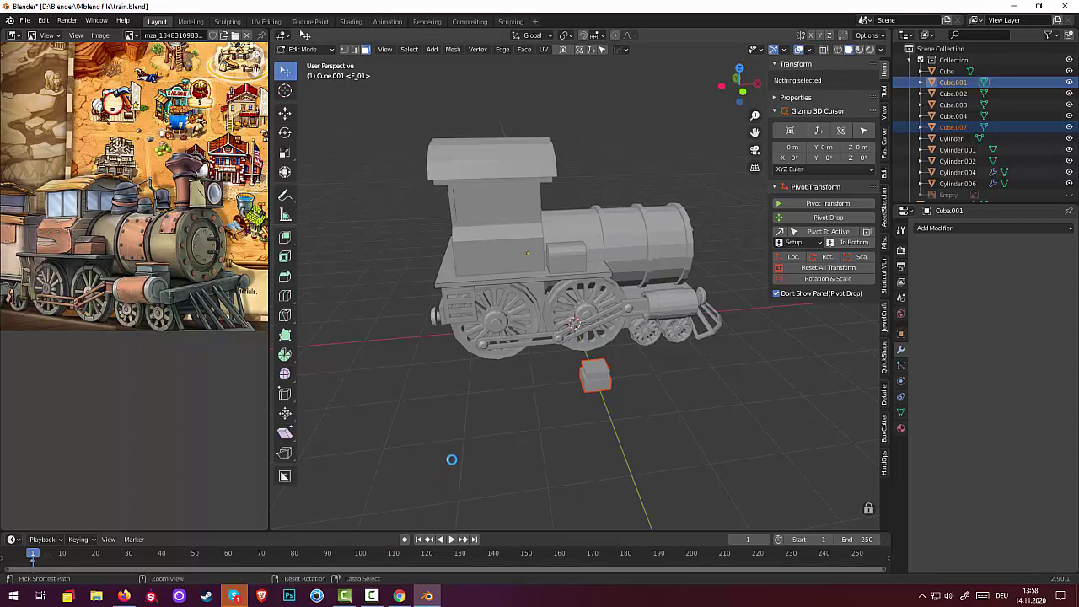
key("ctrl+s")
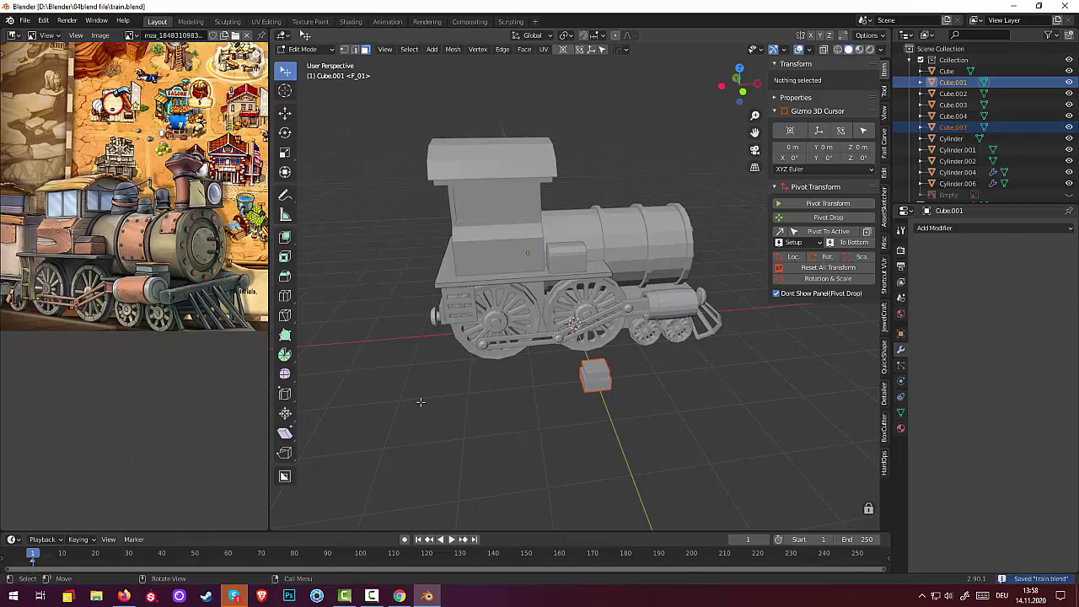
In Object Mode, select Cube.007 and move it onto the boiler front in right side view
left_click(305, 49)
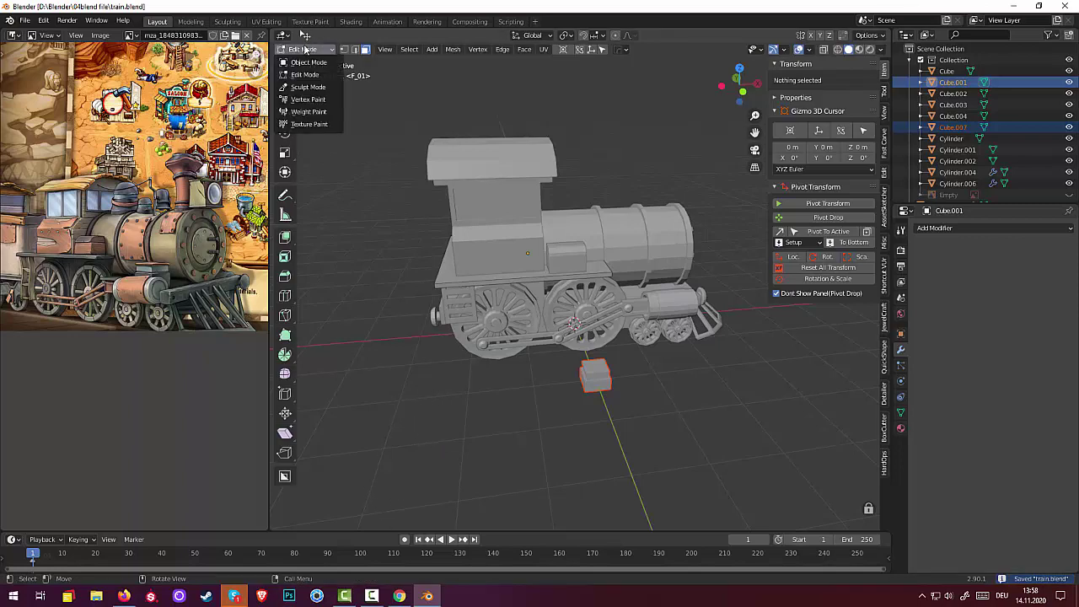
left_click(308, 63)
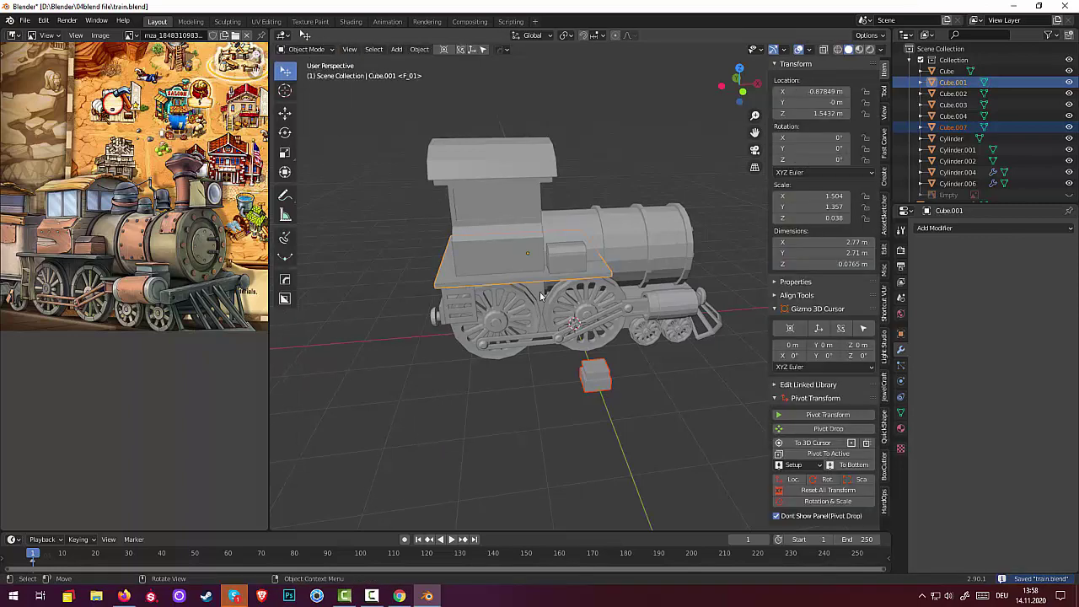
left_click(602, 388)
key("KP_3")
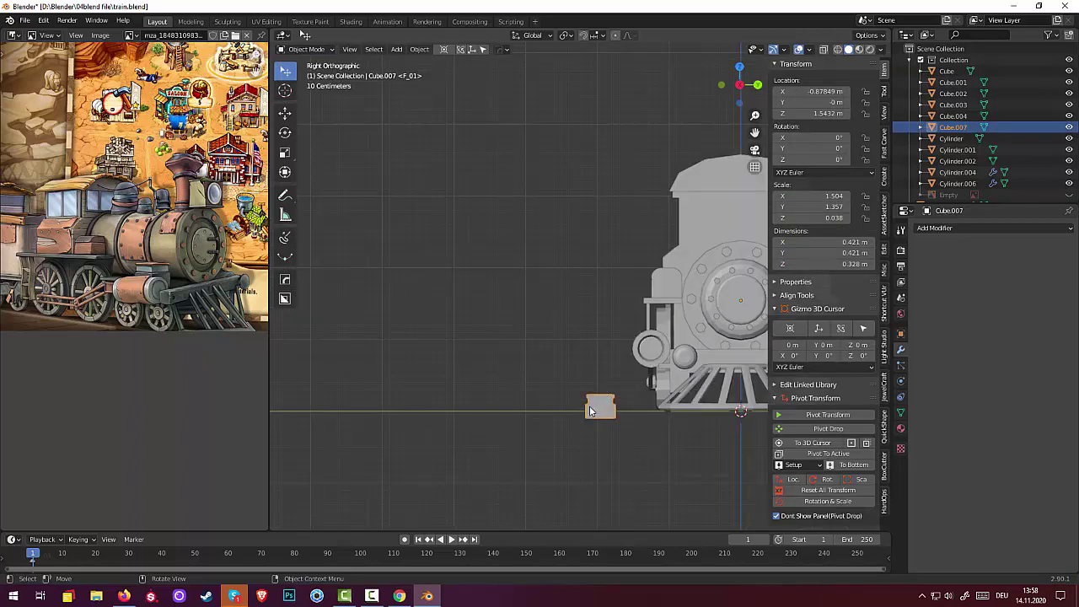
key("g")
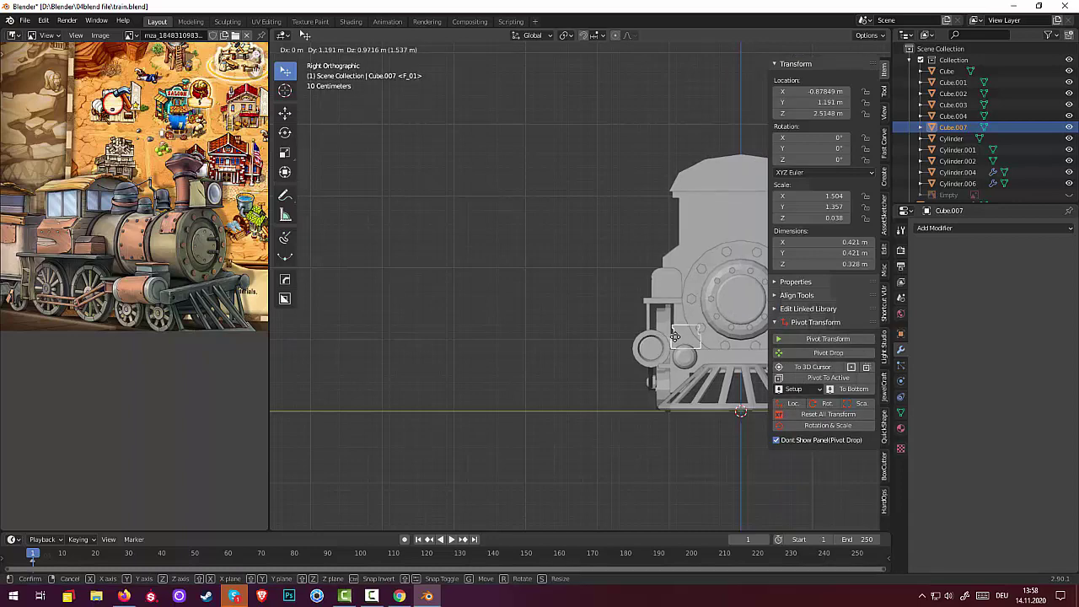
left_click(675, 336)
mouse_move(675, 337)
middle_mouse_down()
mouse_move(795, 368)
mouse_move(613, 367)
middle_mouse_up()
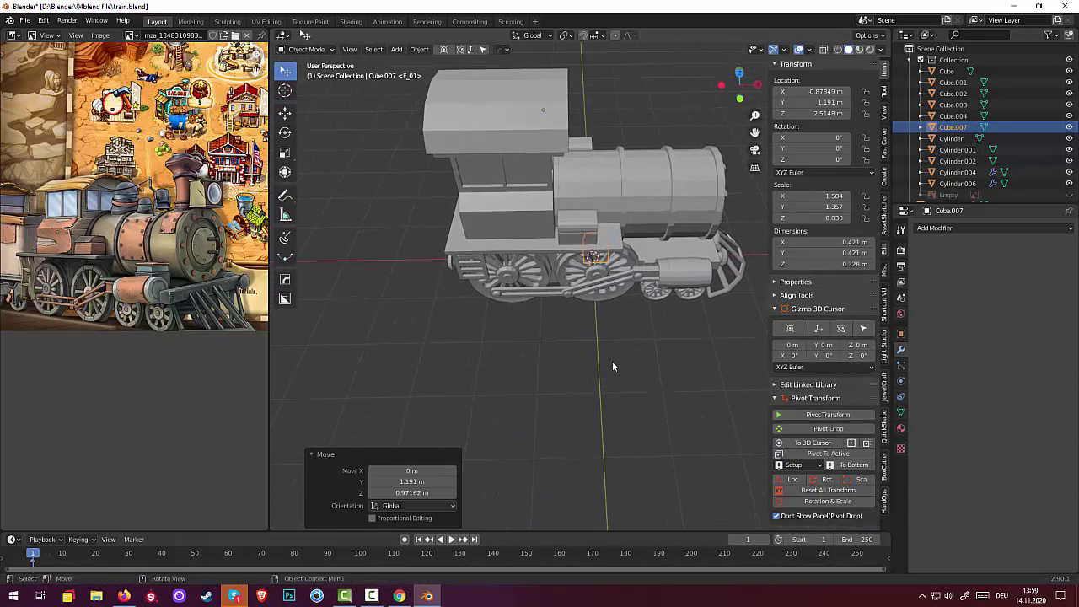
Shift Cube.007 1.711 m along X toward the front, keeping its size at about 0.42 m
key("g")
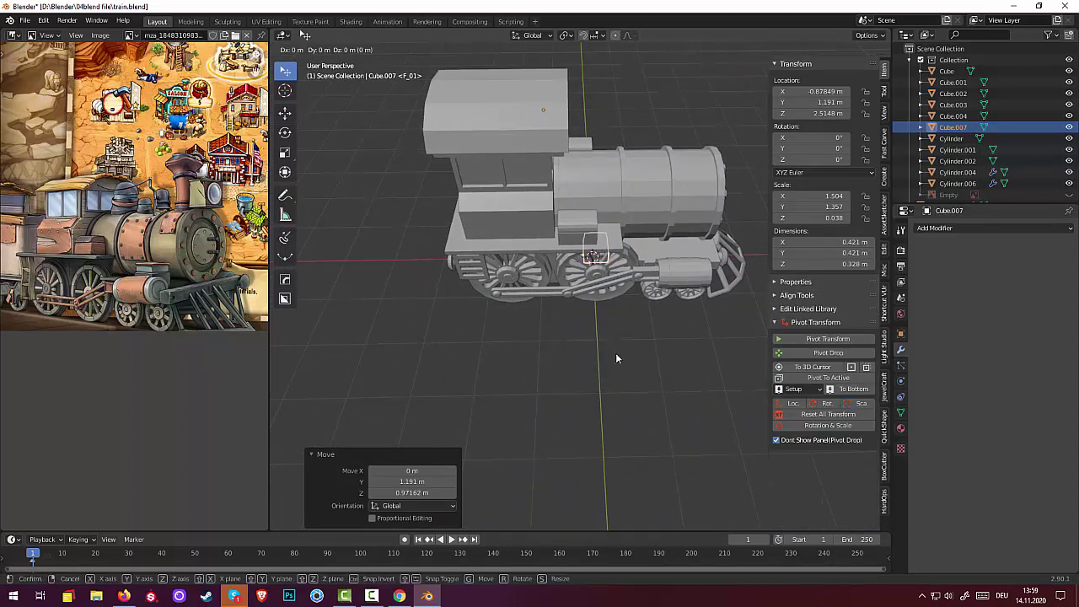
key("x")
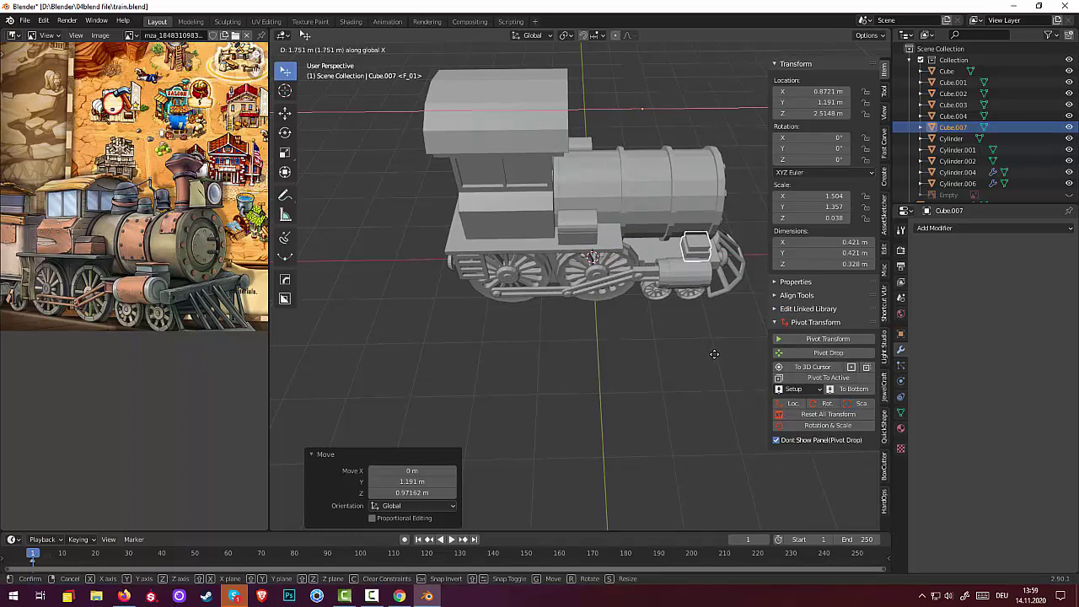
left_click(716, 337)
mouse_move(718, 319)
middle_mouse_down()
mouse_move(590, 261)
mouse_move(603, 266)
middle_mouse_up()
scroll(574, 250, "up", 3)
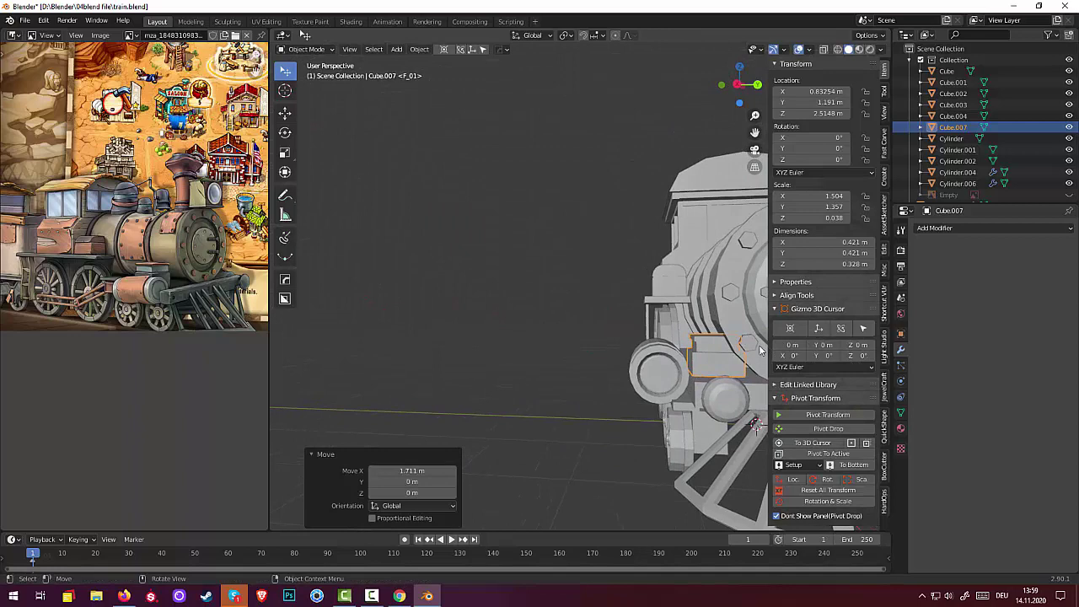
key("s")
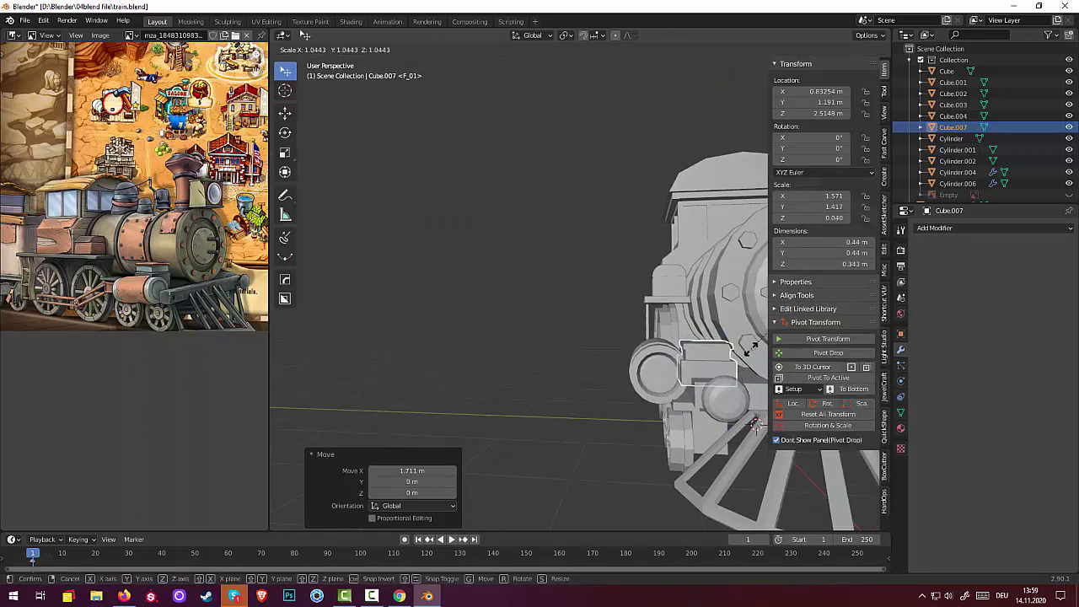
left_click(759, 344)
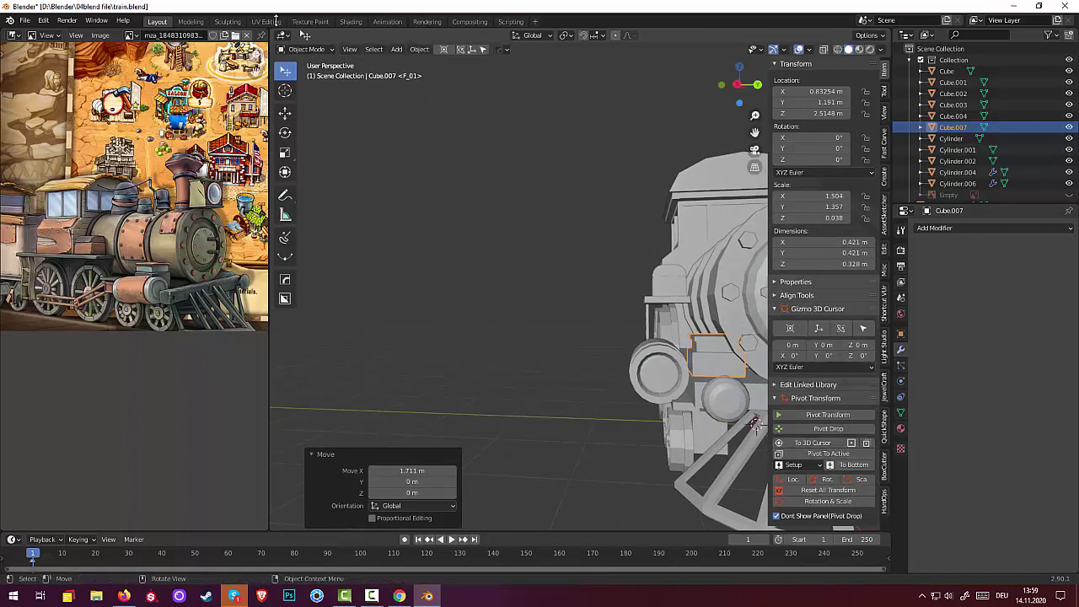
Set Cube.007's origin to geometry, scale it by 0.752, then by 1.303 along Z
left_click(419, 49)
mouse_move(439, 73)
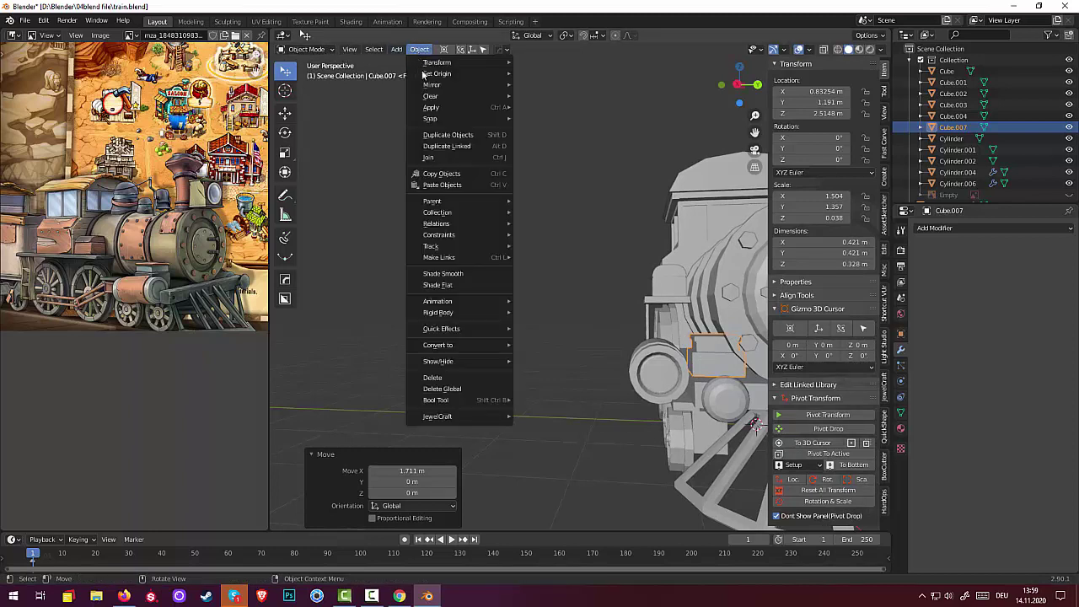
left_click(560, 85)
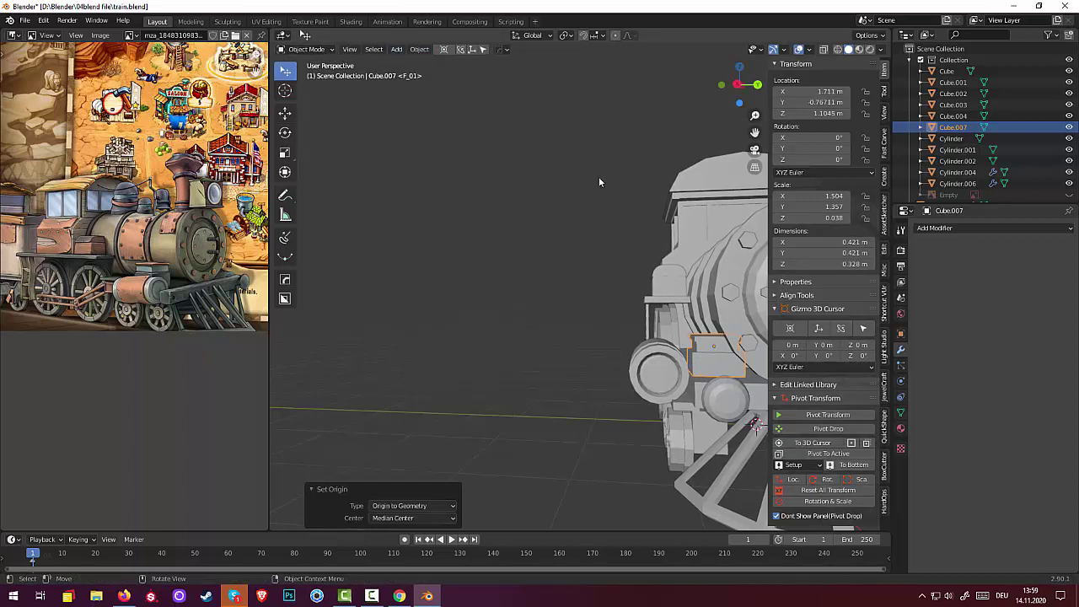
key("s")
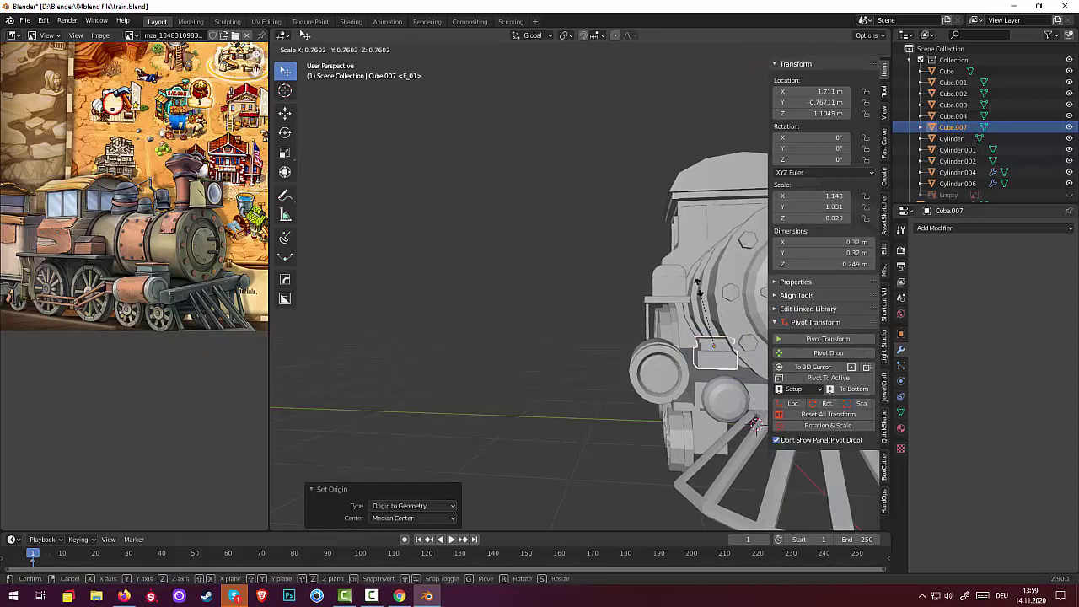
left_click(698, 288)
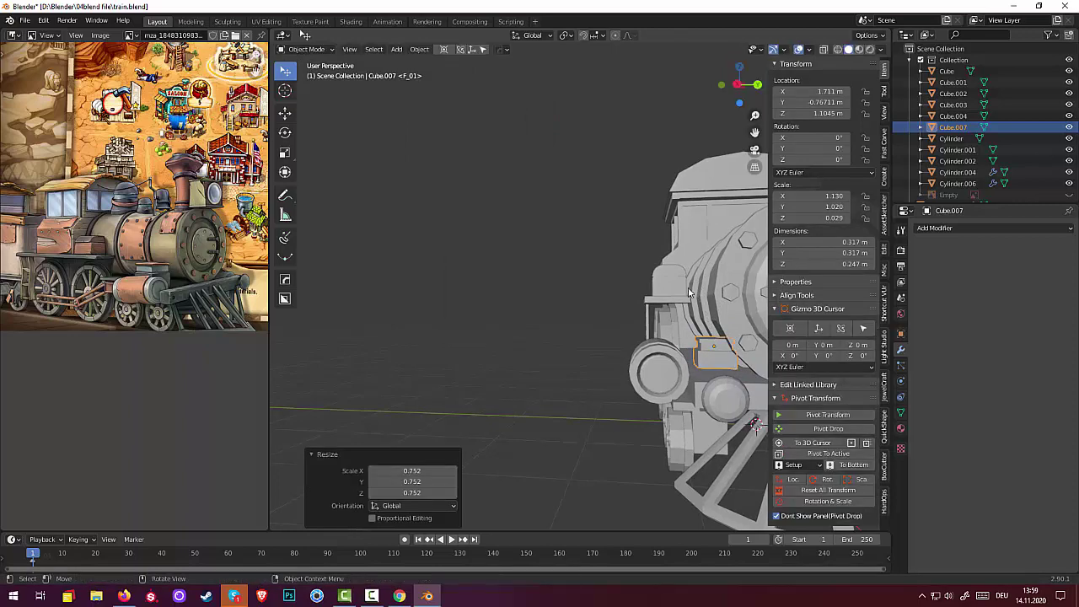
key("s")
key("z")
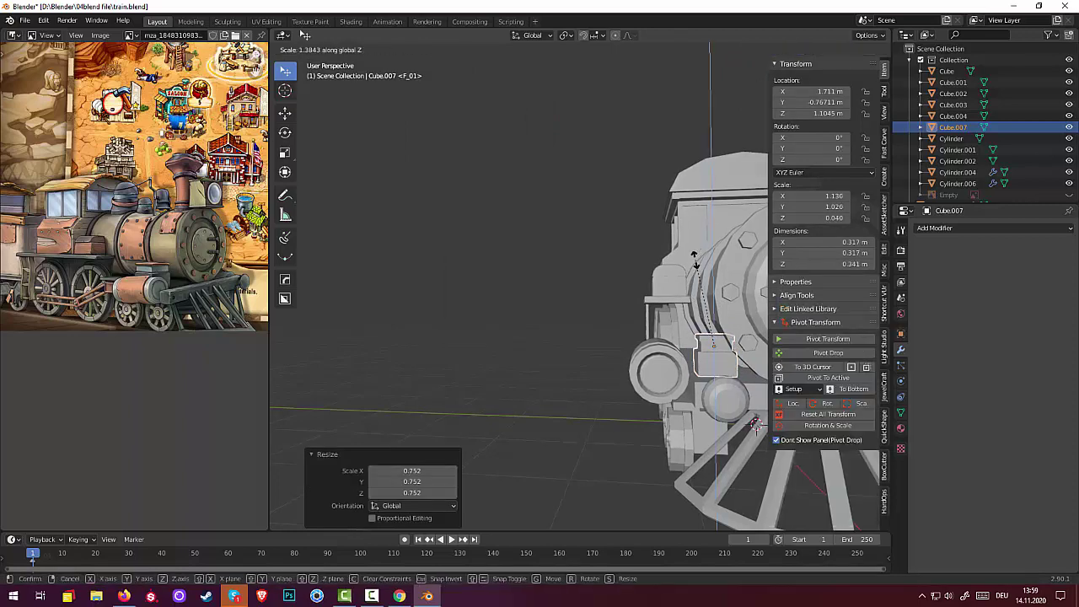
left_click(691, 268)
middle_click_drag(693, 279, 690, 277)
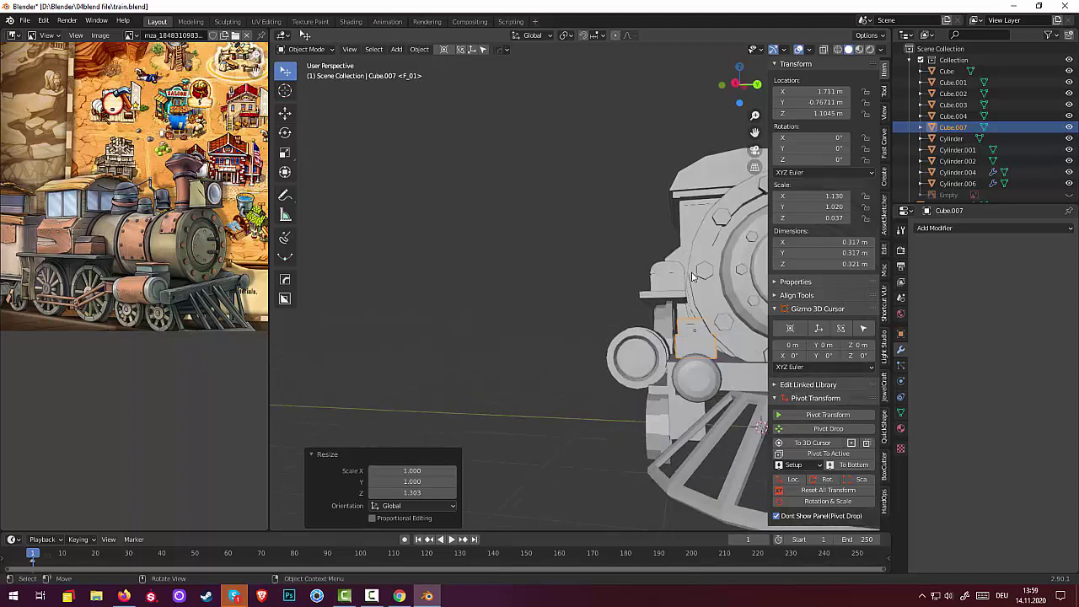
In right side view, shift the box sideways to sit between the front cylinders
key("KP_3")
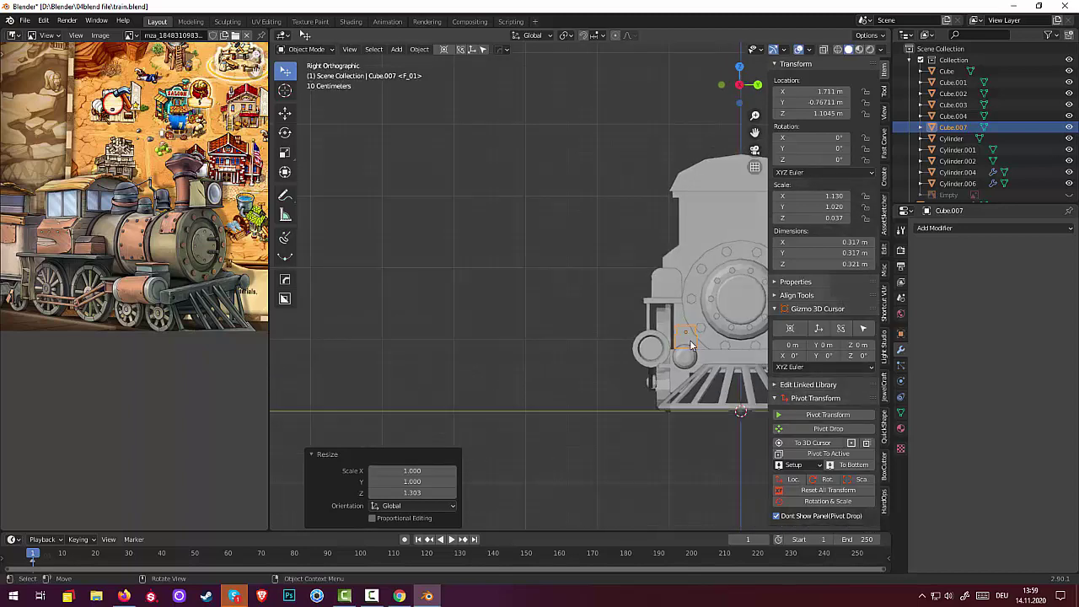
left_click_drag(691, 344, 685, 339)
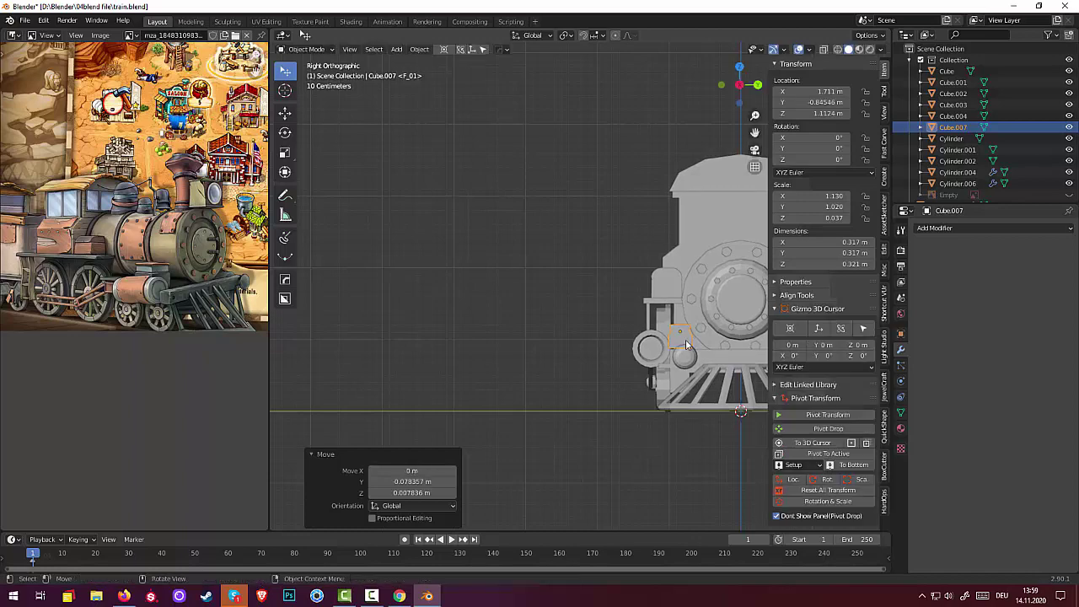
middle_click_drag(566, 371, 796, 382)
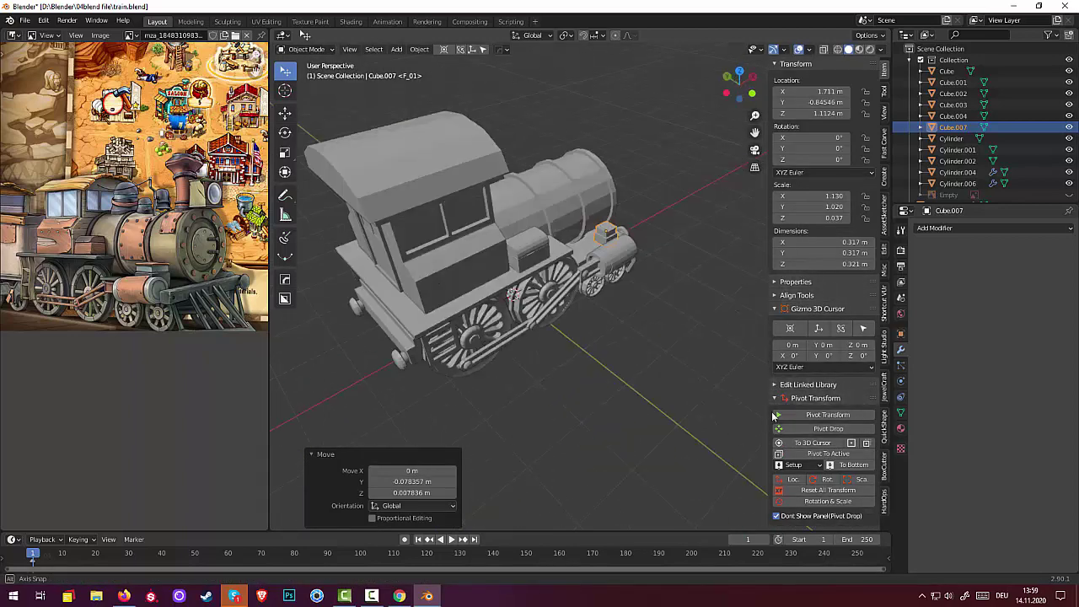
scroll(693, 359, "up", 2)
scroll(686, 348, "up", 2)
scroll(670, 336, "up", 2)
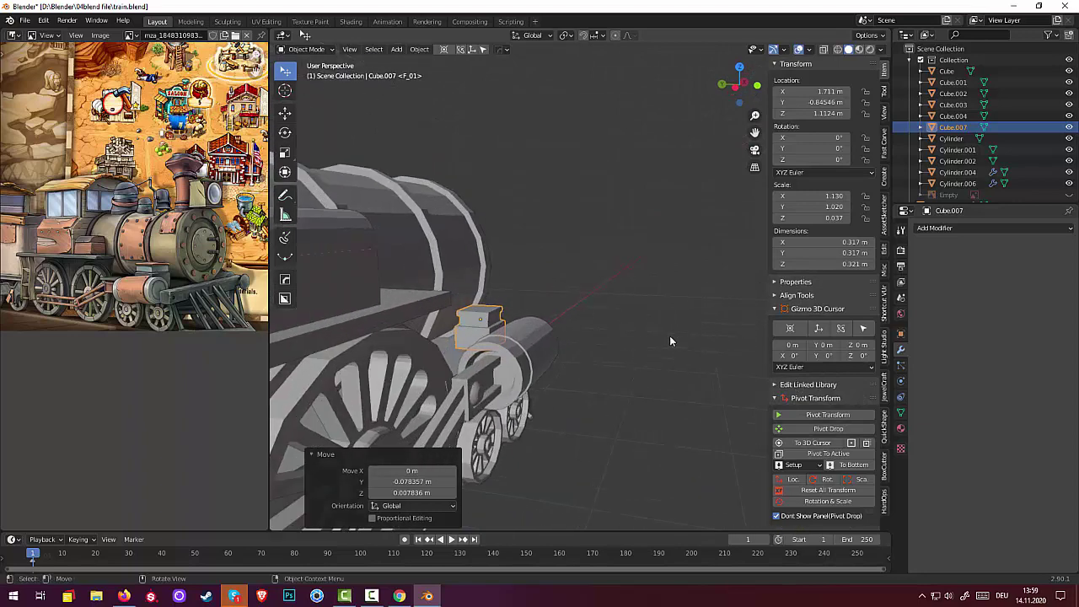
scroll(613, 336, "up", 2)
mouse_move(613, 336)
middle_mouse_down()
mouse_move(680, 366)
mouse_move(573, 371)
middle_mouse_up()
scroll(552, 375, "up", 2)
scroll(582, 397, "up", 1)
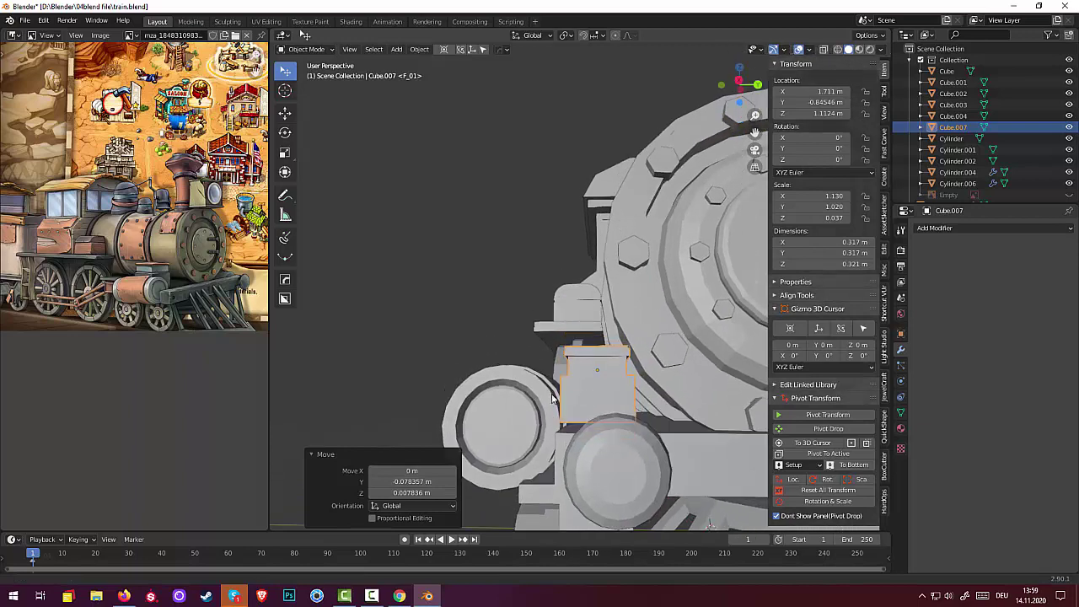
Lower the box about 0.036 m along Z to roughly 1.076 m
left_click(611, 402)
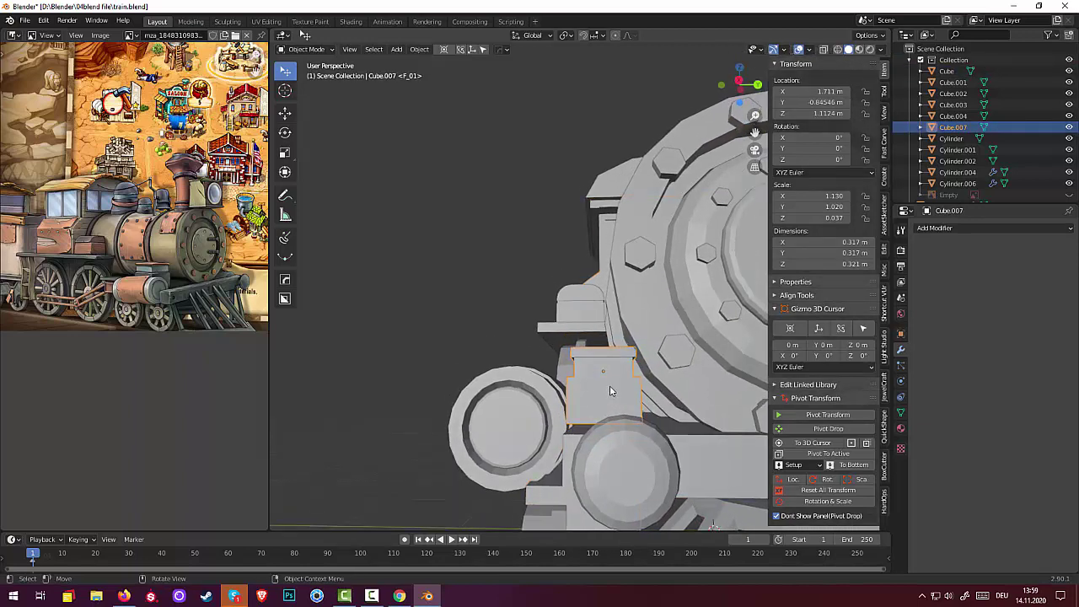
key("g")
key("z")
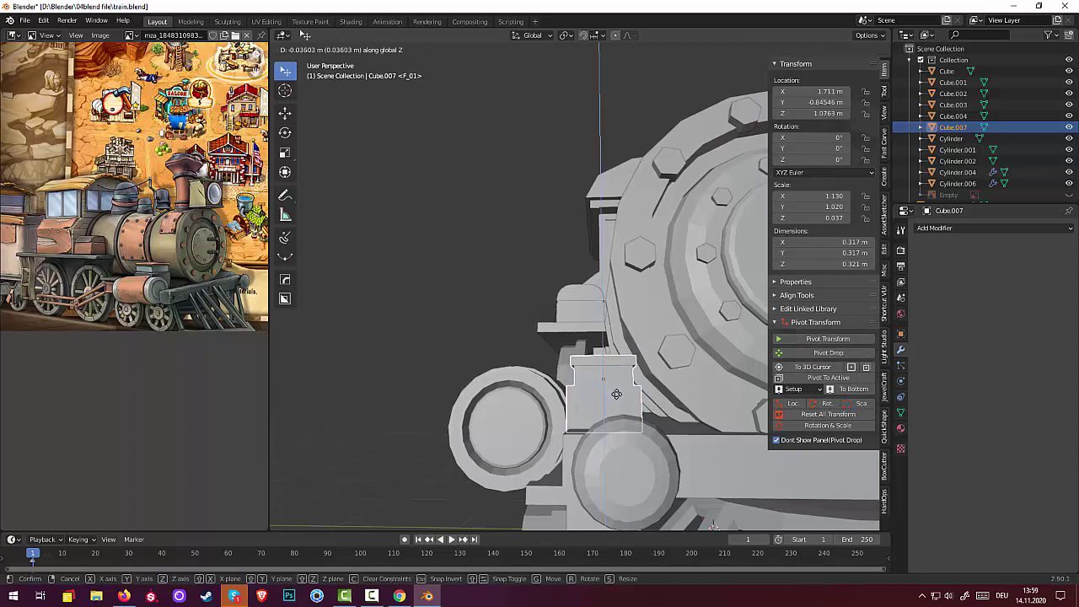
left_click(616, 394)
Reset Cube.007's transforms and set its origin to the 3D cursor at world centre
scroll(426, 344, "down", 5)
middle_click_drag(426, 344, 490, 380)
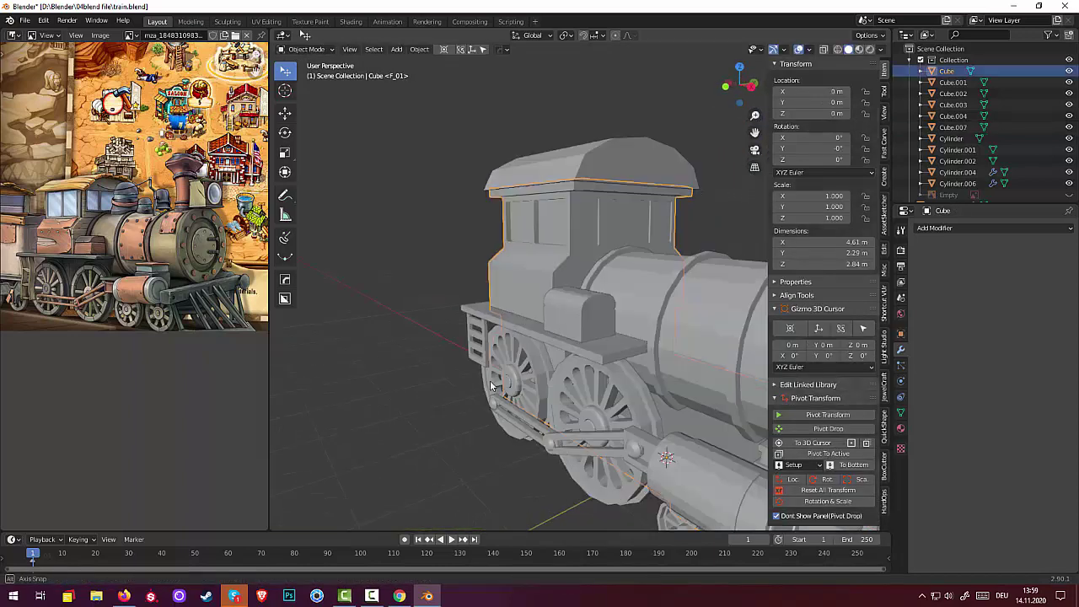
scroll(499, 392, "down", 3)
mouse_move(646, 425)
middle_mouse_down()
mouse_move(672, 450)
mouse_move(638, 391)
mouse_move(585, 426)
middle_mouse_up()
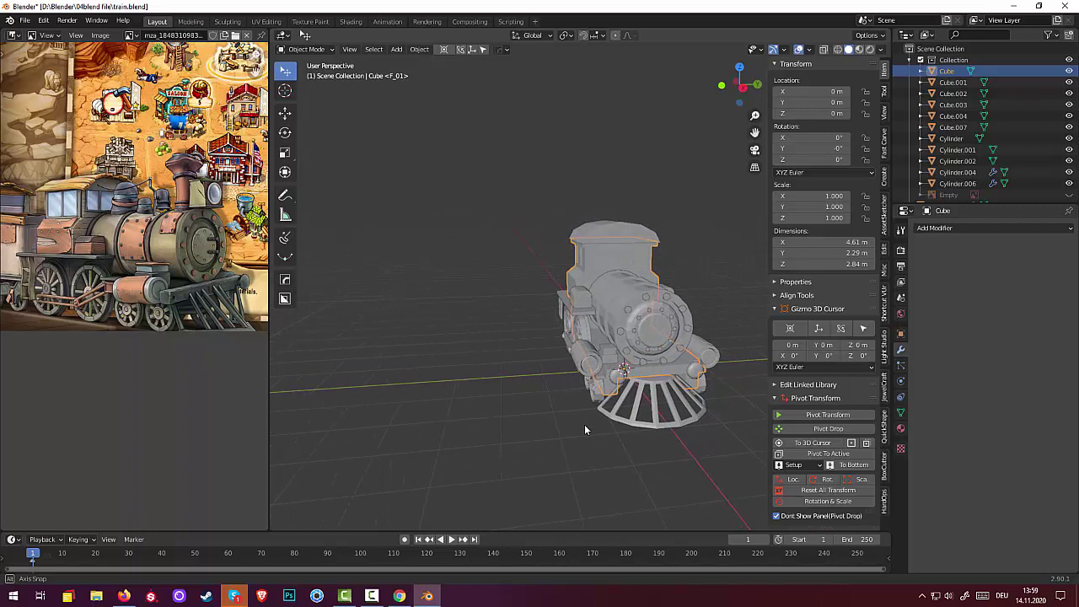
left_click(611, 355)
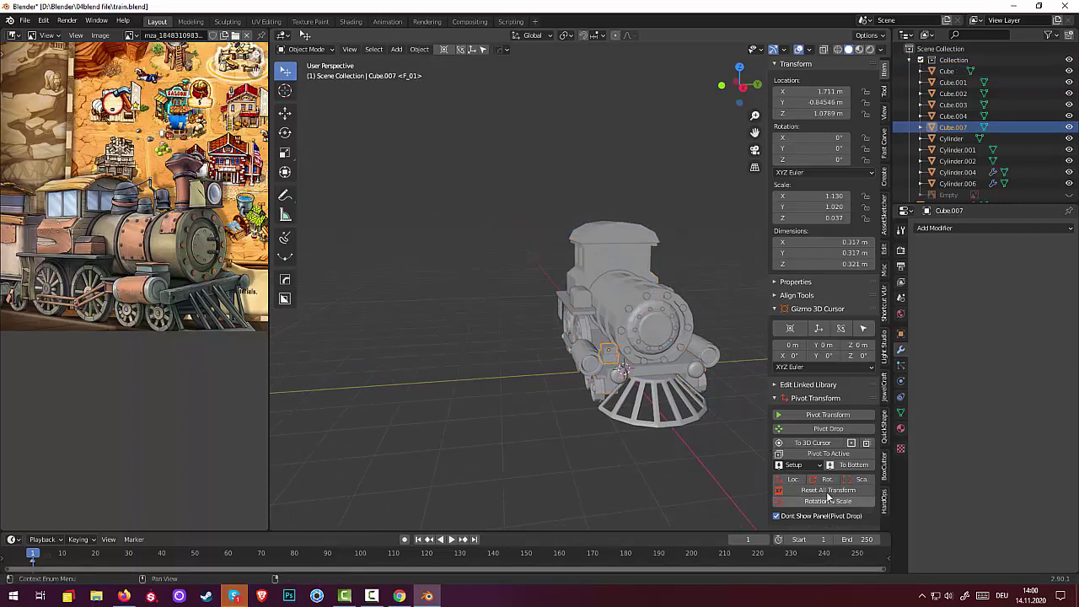
left_click(827, 492)
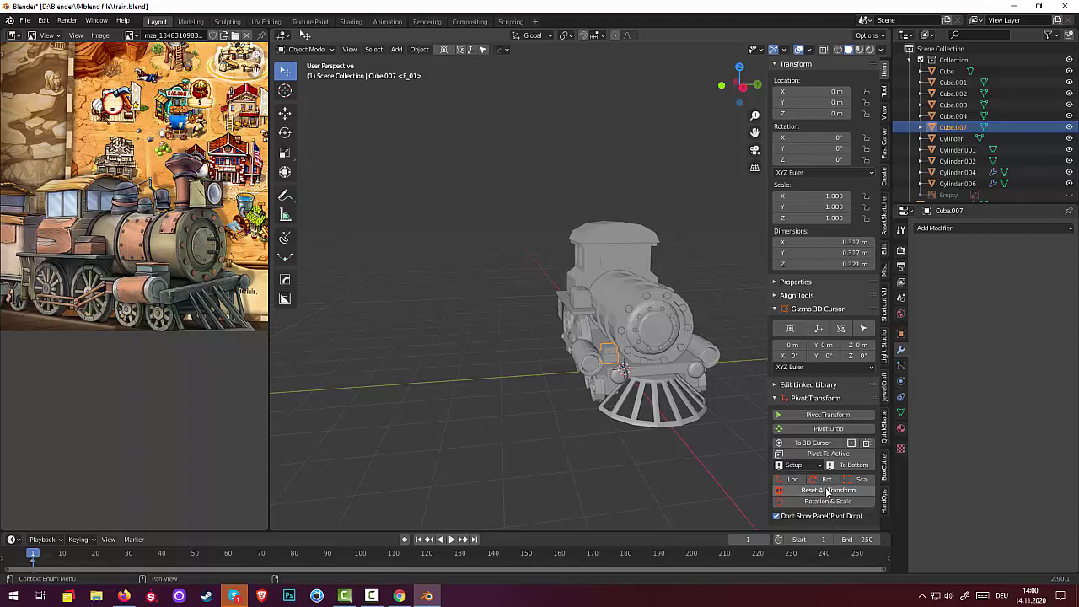
left_click(420, 49)
mouse_move(438, 73)
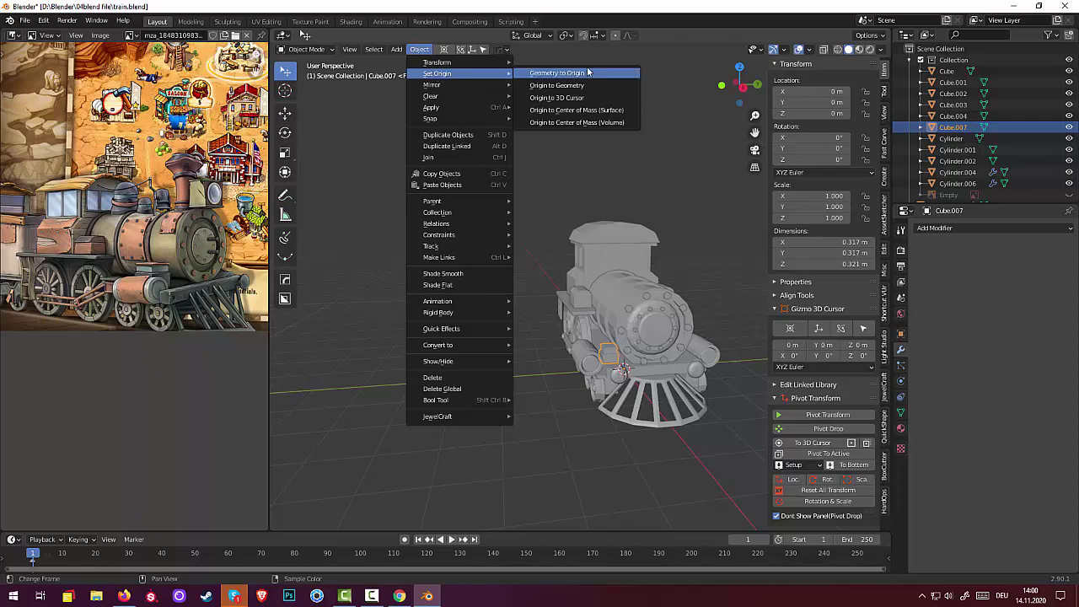
left_click(566, 97)
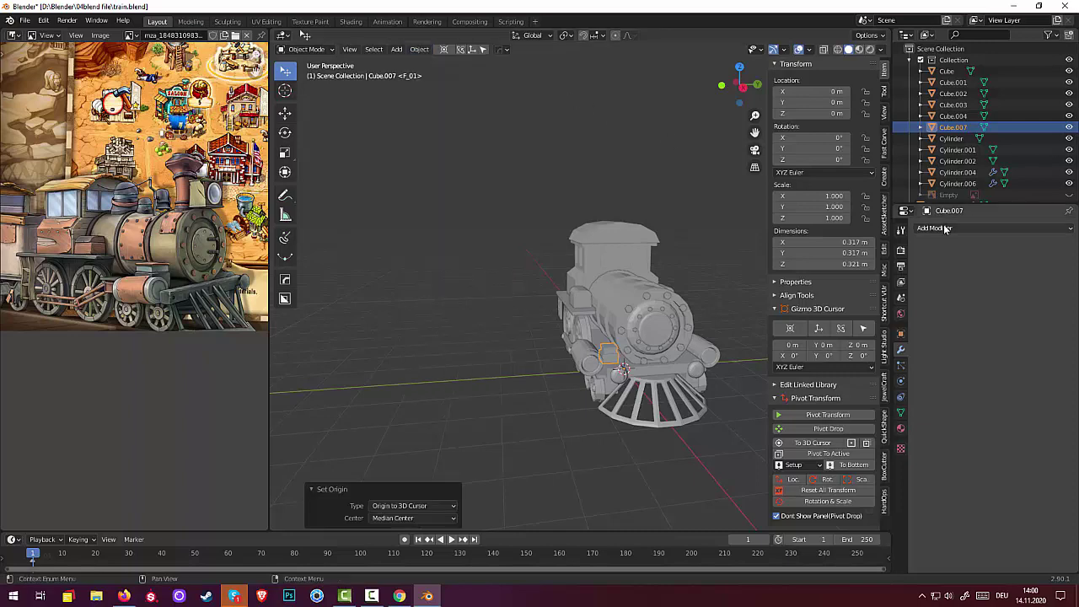
Give Cube.007 a Mirror modifier on the Y axis only, then deselect
left_click(995, 228)
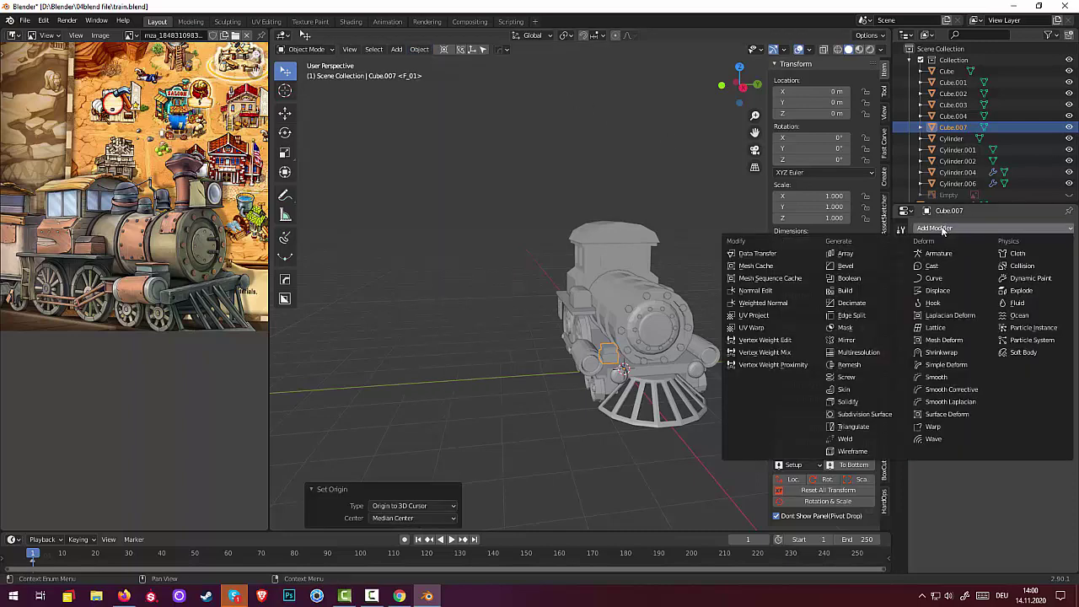
left_click(847, 340)
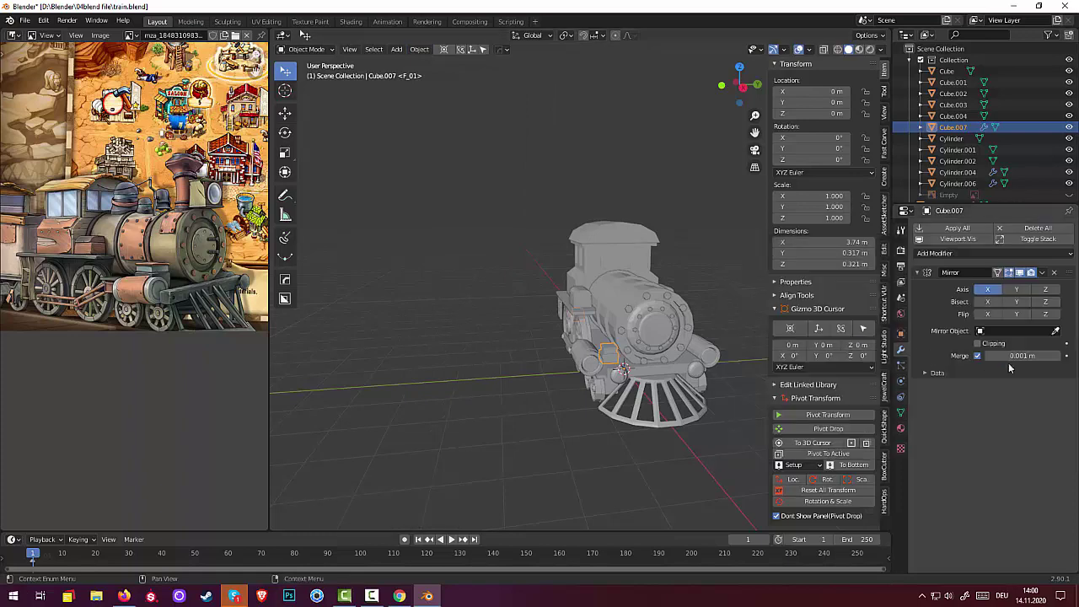
left_click(1016, 289)
left_click(988, 289)
left_click(660, 477)
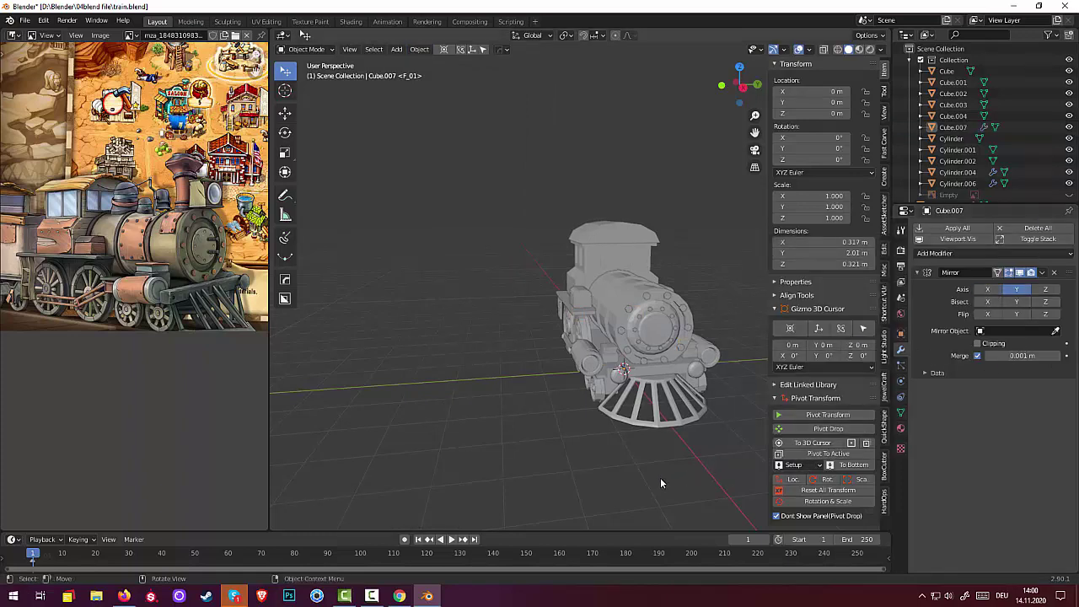
mouse_move(635, 468)
middle_mouse_down()
mouse_move(746, 462)
mouse_move(278, 405)
mouse_move(305, 362)
mouse_move(755, 449)
mouse_move(569, 487)
mouse_move(460, 472)
mouse_move(380, 441)
mouse_move(274, 434)
mouse_move(816, 465)
mouse_move(354, 478)
mouse_move(594, 479)
mouse_move(734, 499)
mouse_move(759, 472)
mouse_move(724, 448)
mouse_move(580, 474)
mouse_move(491, 470)
mouse_move(644, 474)
mouse_move(744, 446)
mouse_move(770, 427)
middle_mouse_up()
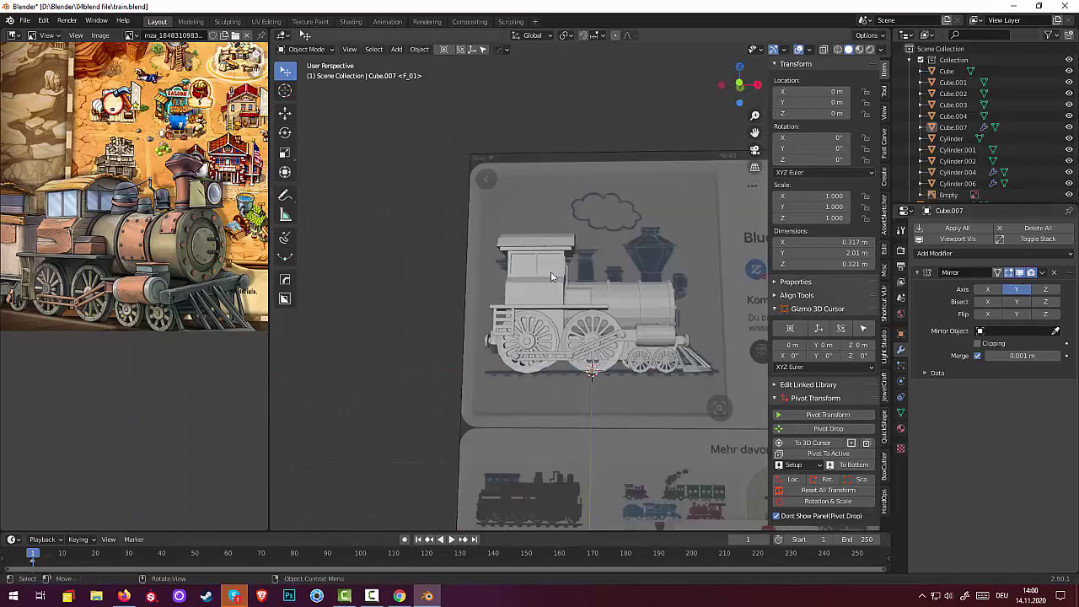
scroll(550, 268, "up", 3)
middle_click_drag(688, 256, 530, 289, "shift")
scroll(506, 327, "up", 3)
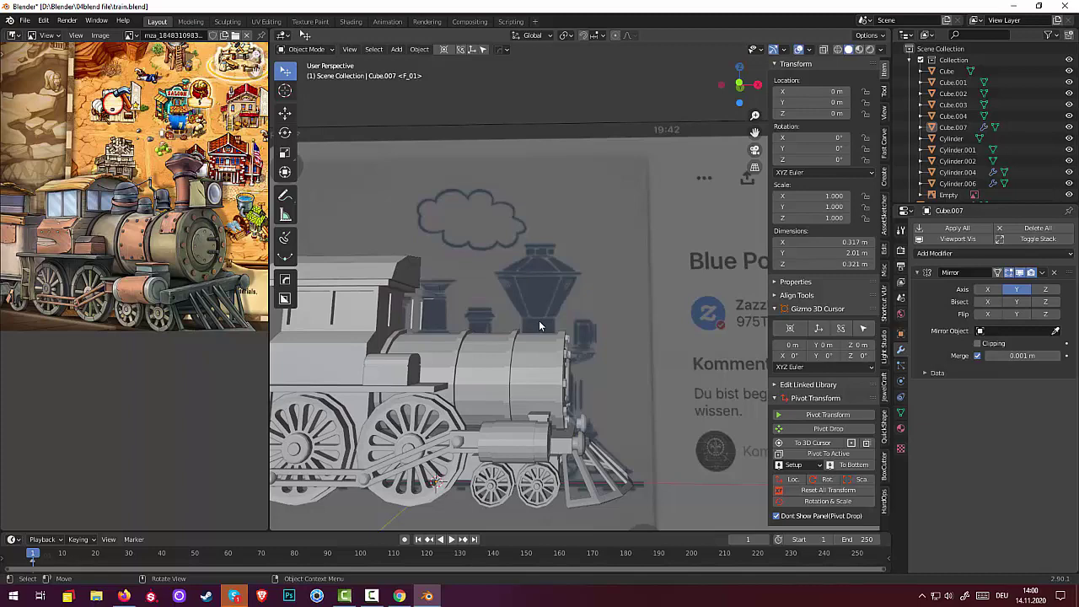
Hide the reference-image empty so only the locomotive shows, then bring up the Add menu
scroll(541, 325, "down", 2)
scroll(540, 325, "up", 2)
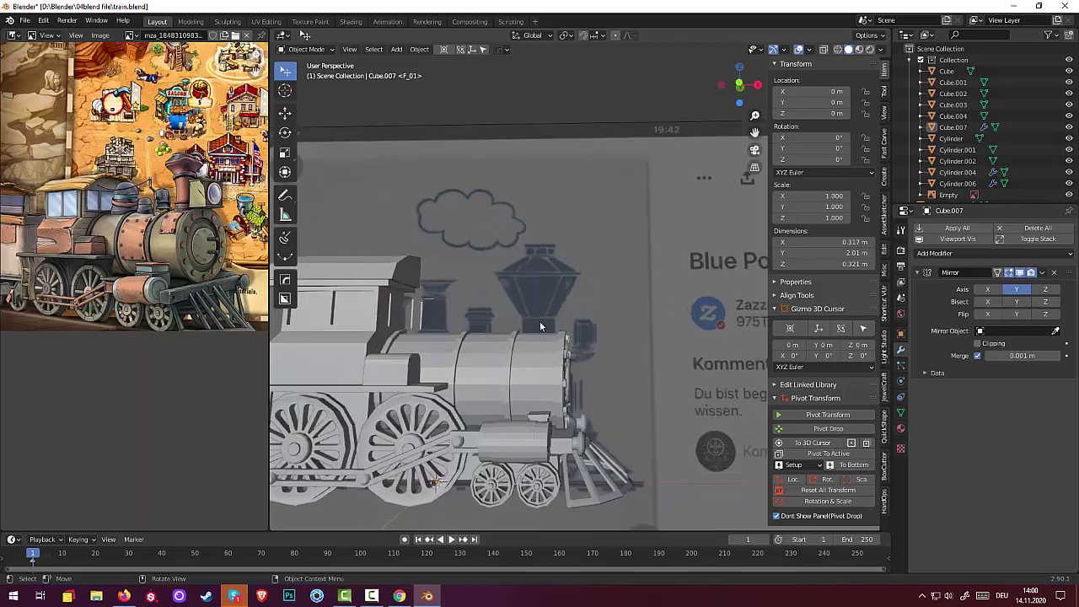
scroll(540, 318, "down", 1)
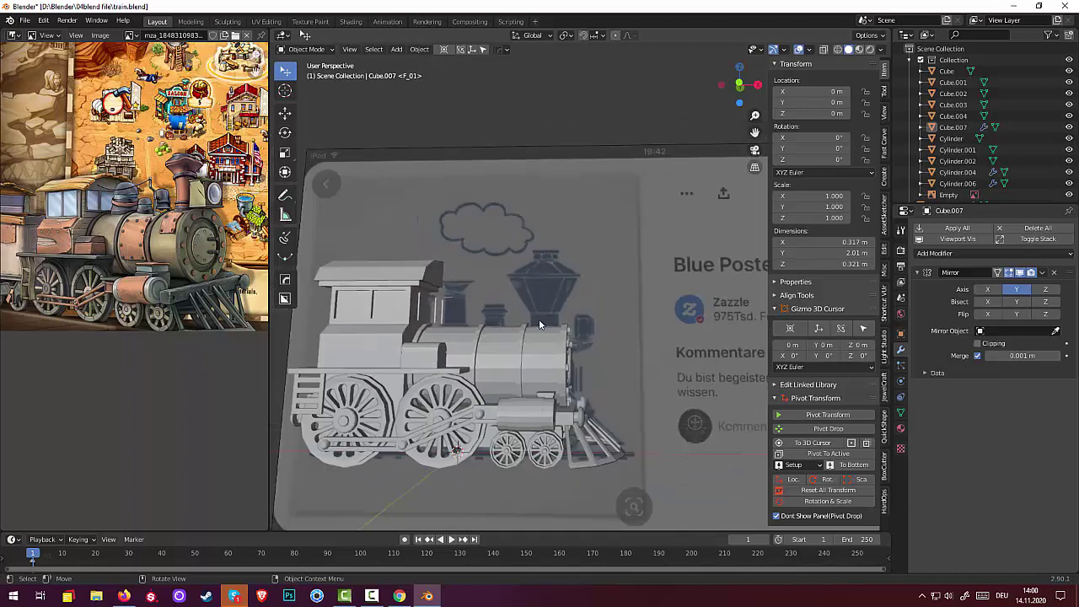
scroll(539, 319, "down", 1)
left_click(494, 455)
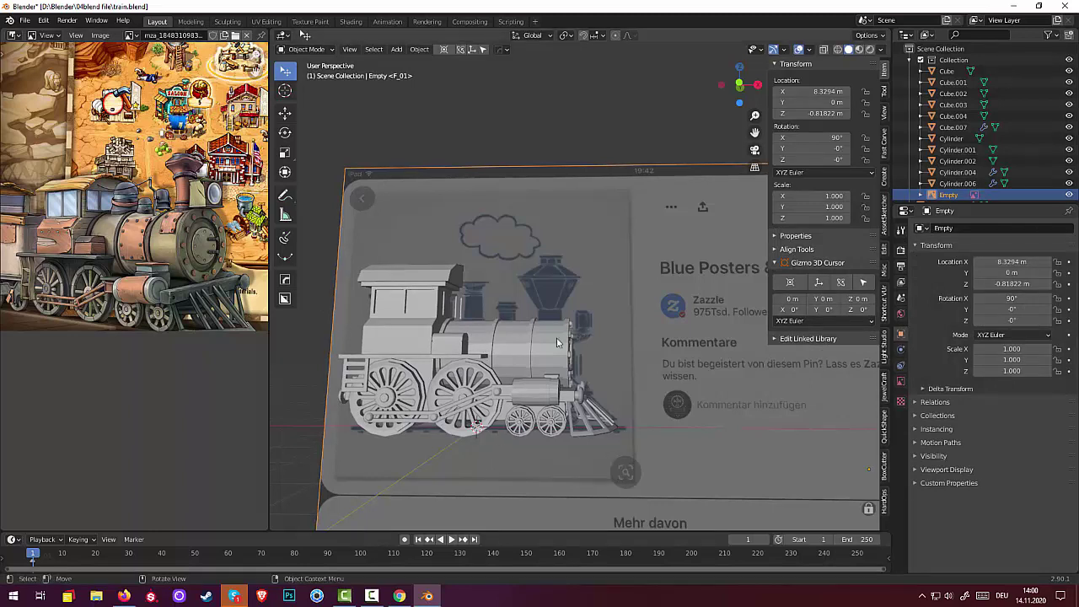
scroll(1069, 190, "down", 1)
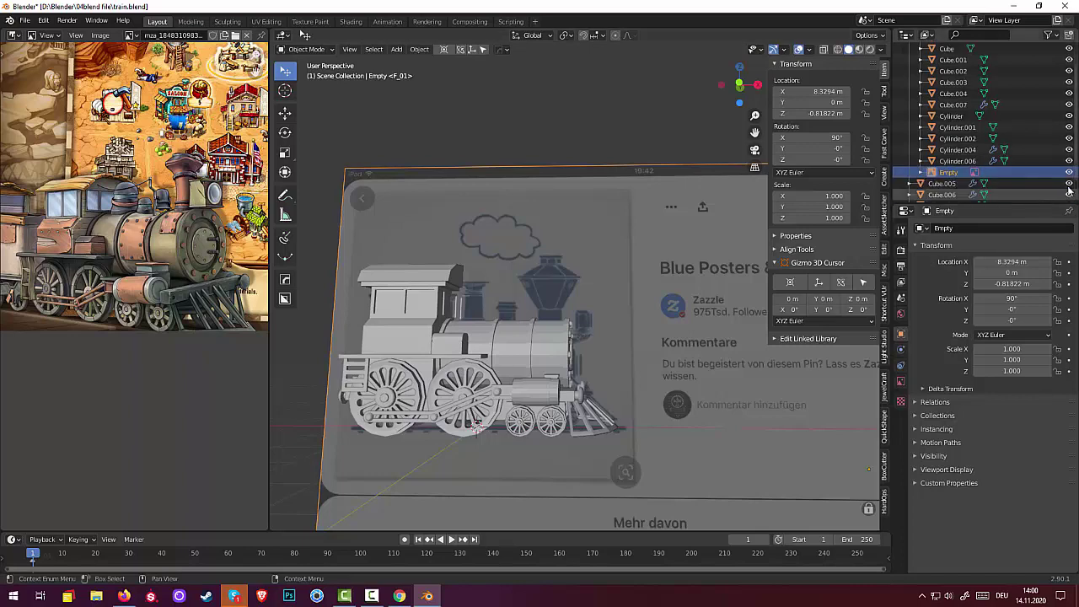
left_click(1069, 172)
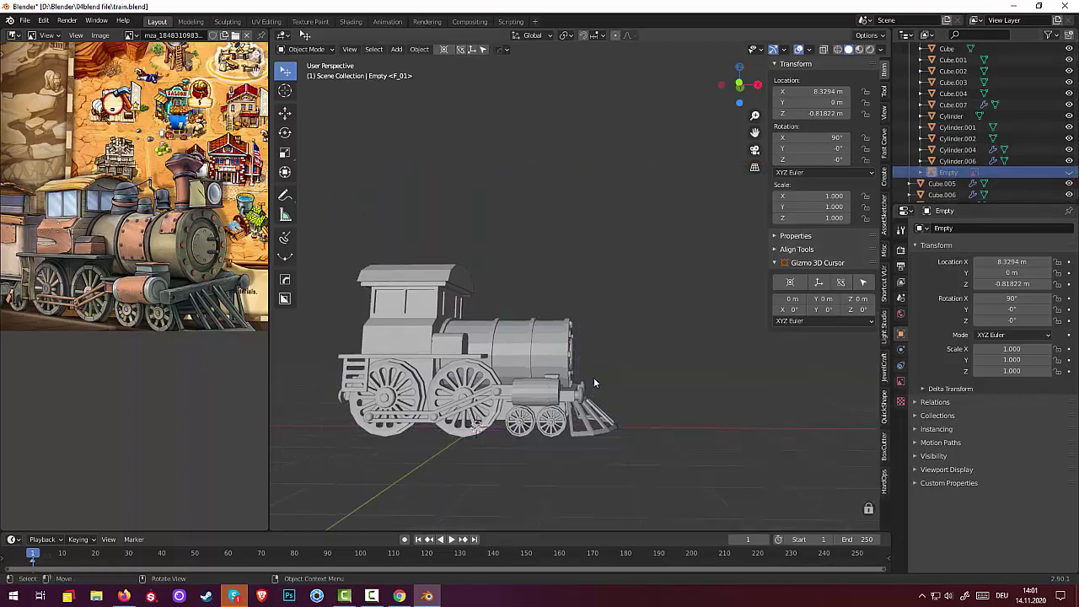
middle_click_drag(594, 384, 582, 410)
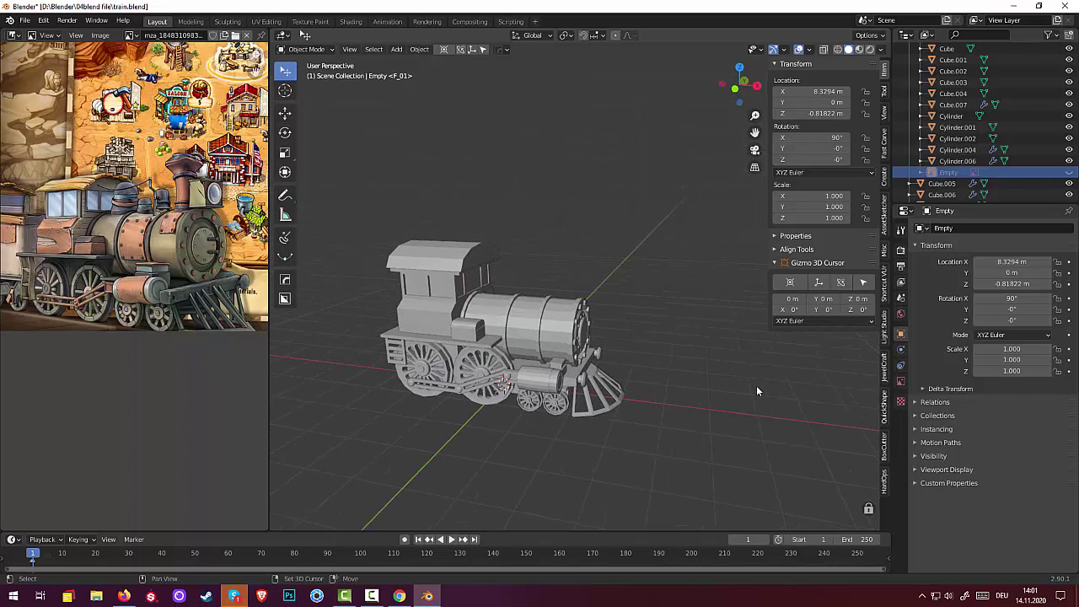
key("shift+a")
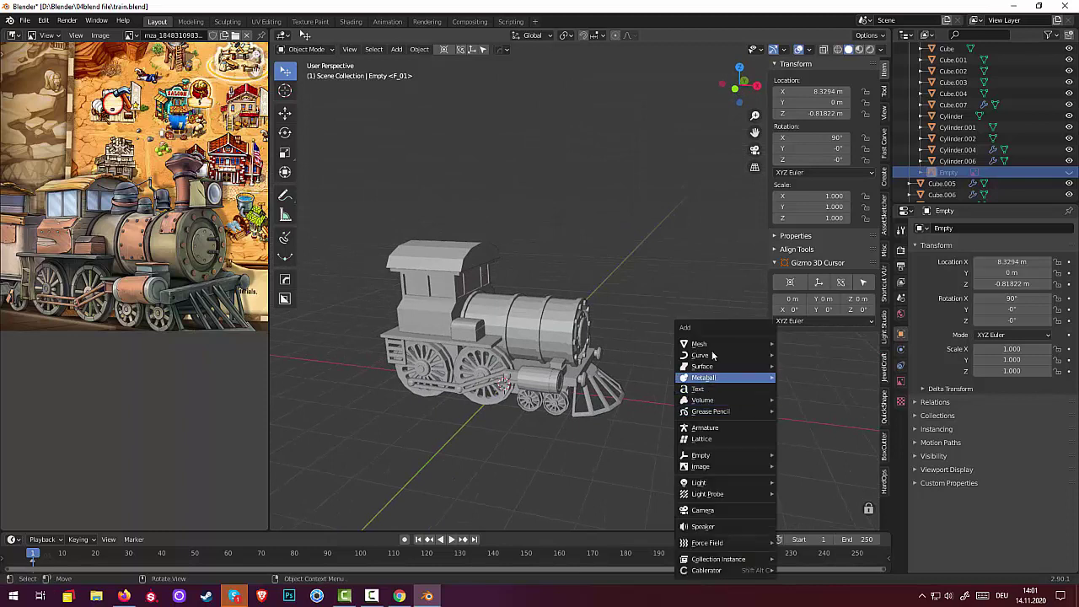
mouse_move(700, 344)
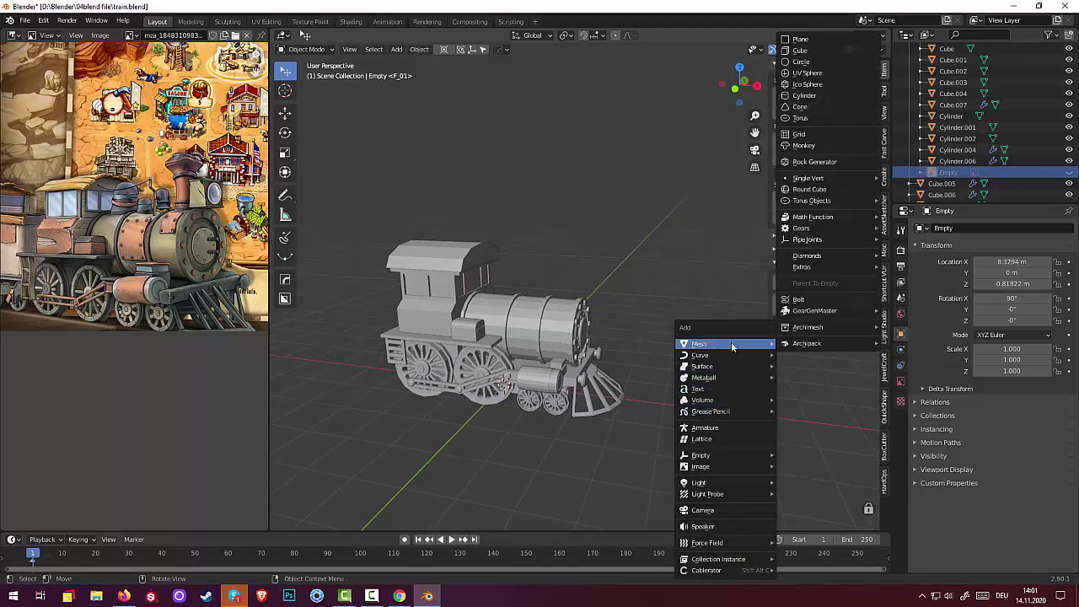
Add a mesh cylinder and set its vertex count to 24
left_click(810, 95)
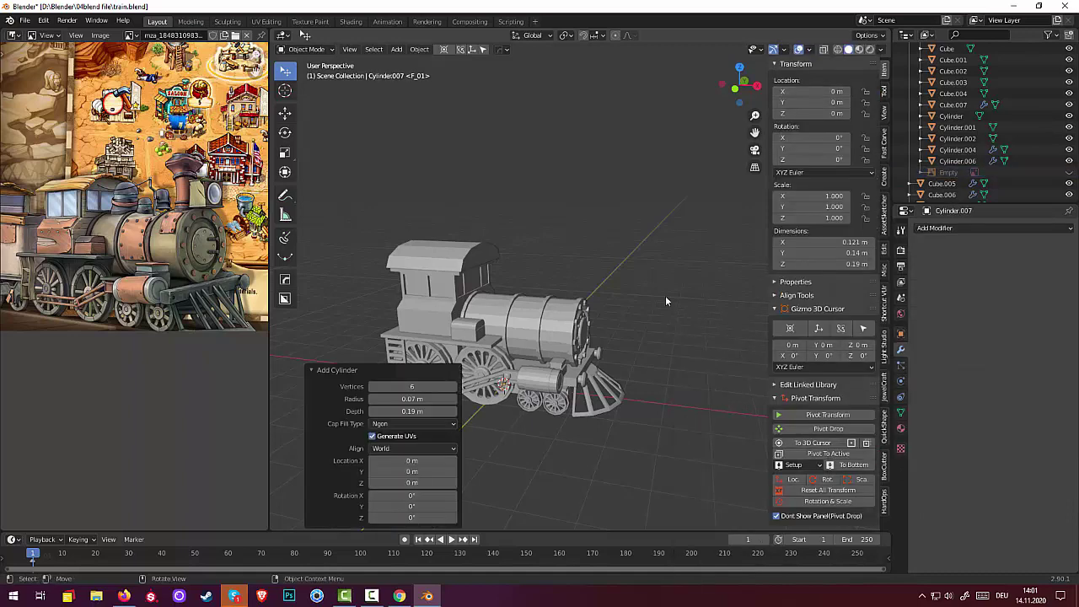
left_click(372, 596)
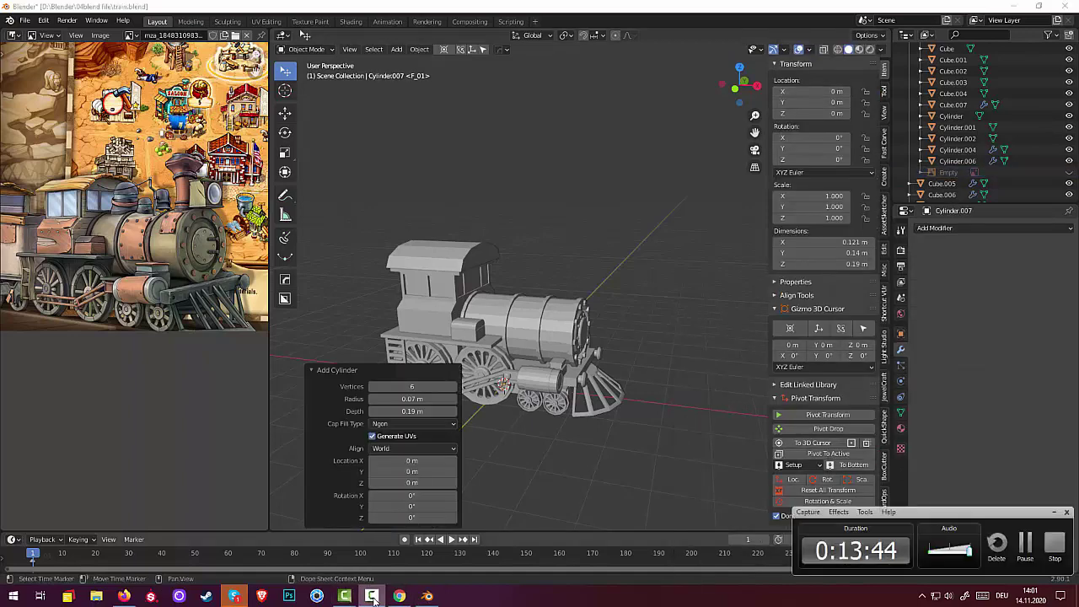
left_click(372, 596)
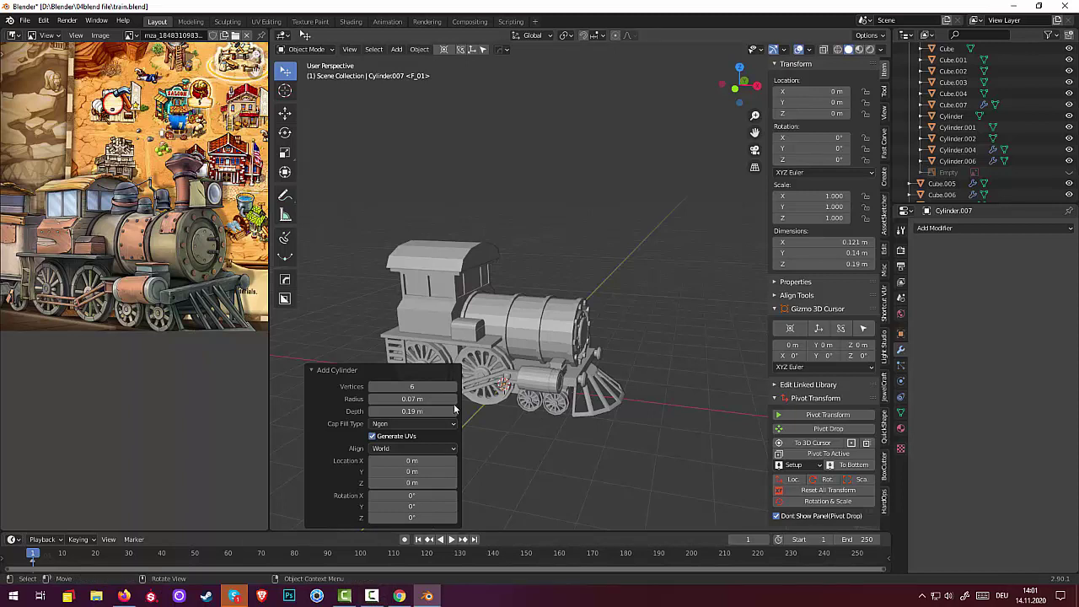
left_click(411, 387)
type("30")
key("Return")
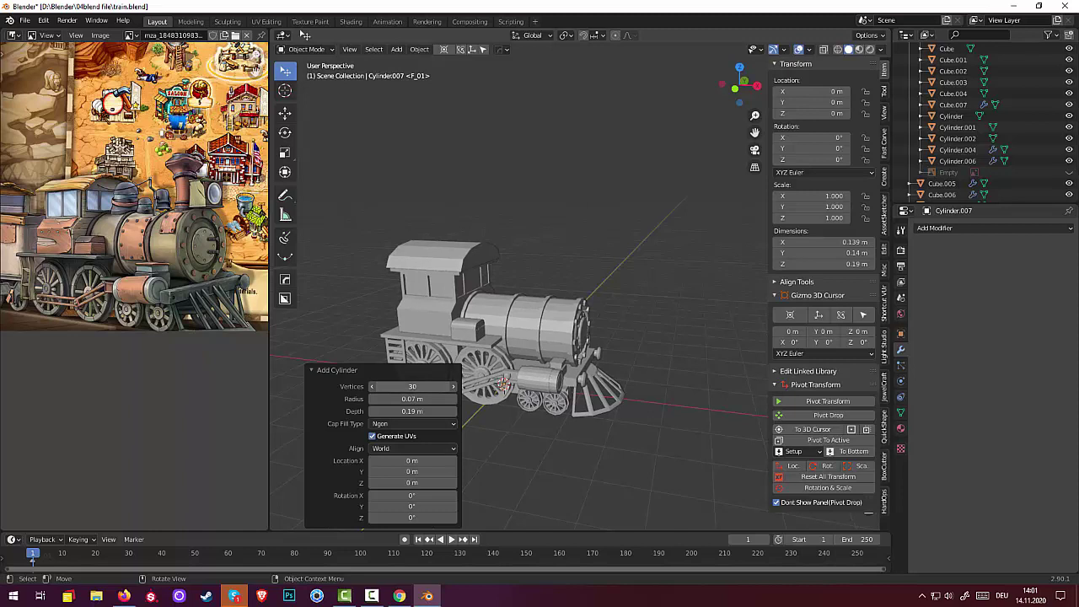
left_click(372, 386)
left_click(372, 386)
left_click(372, 386)
left_click(371, 387)
left_click(372, 386)
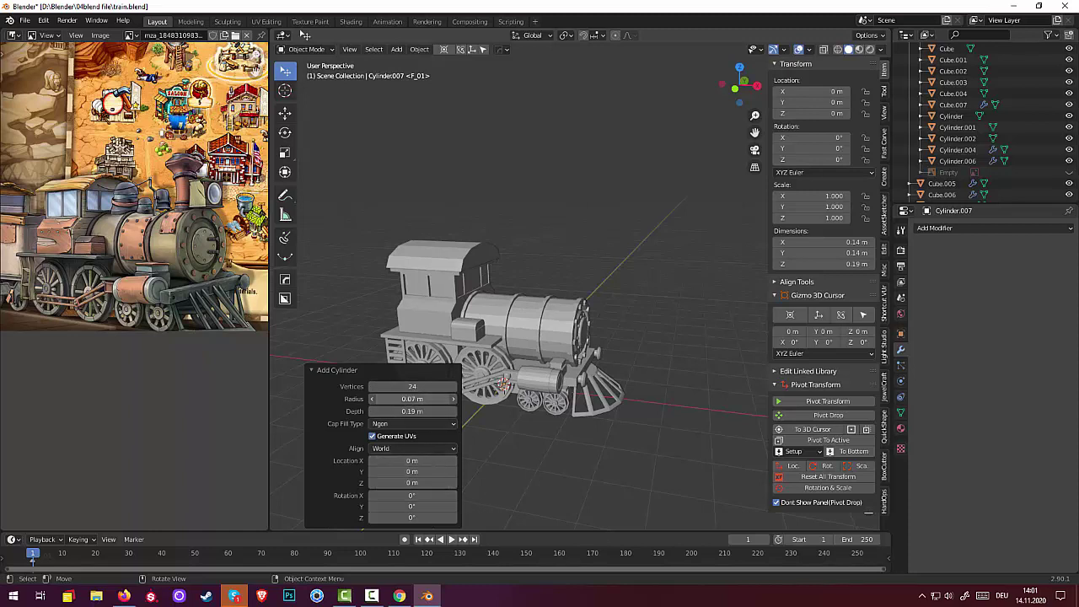
Give the cylinder a 0.33 m radius and -11.5° Z rotation, and raise it onto the boiler
left_click_drag(411, 399, 472, 412)
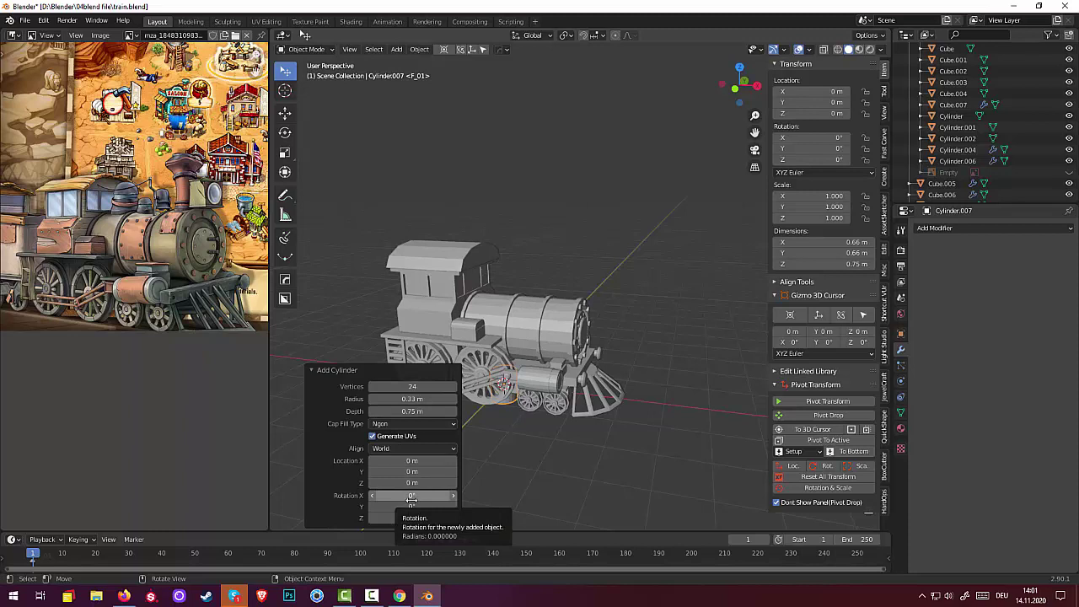
left_click_drag(411, 517, 396, 517)
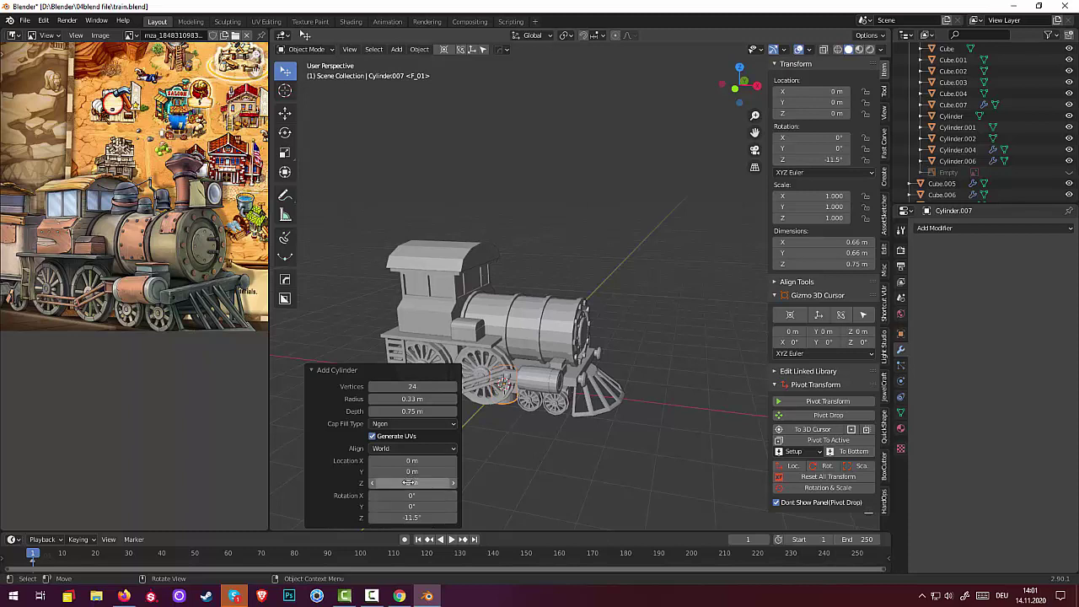
mouse_move(407, 482)
left_mouse_down()
mouse_move(455, 482)
mouse_move(439, 482)
left_mouse_up()
Fix the cylinder at Z 2.54 m, move it toward the boiler's front and scale to 0.927
left_click(513, 495)
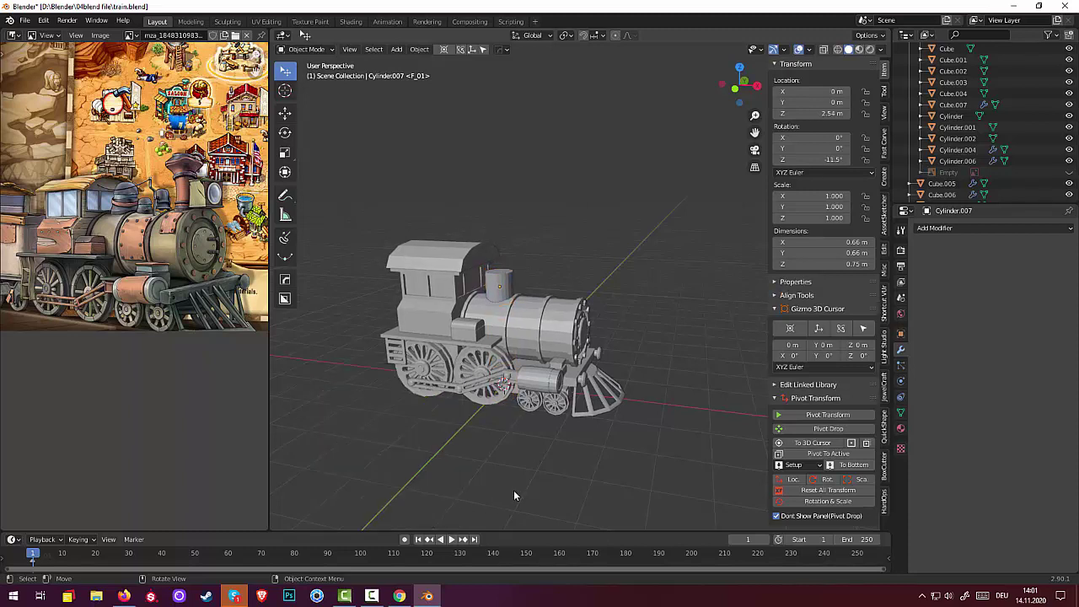
scroll(450, 410, "up", 2)
scroll(395, 414, "up", 2)
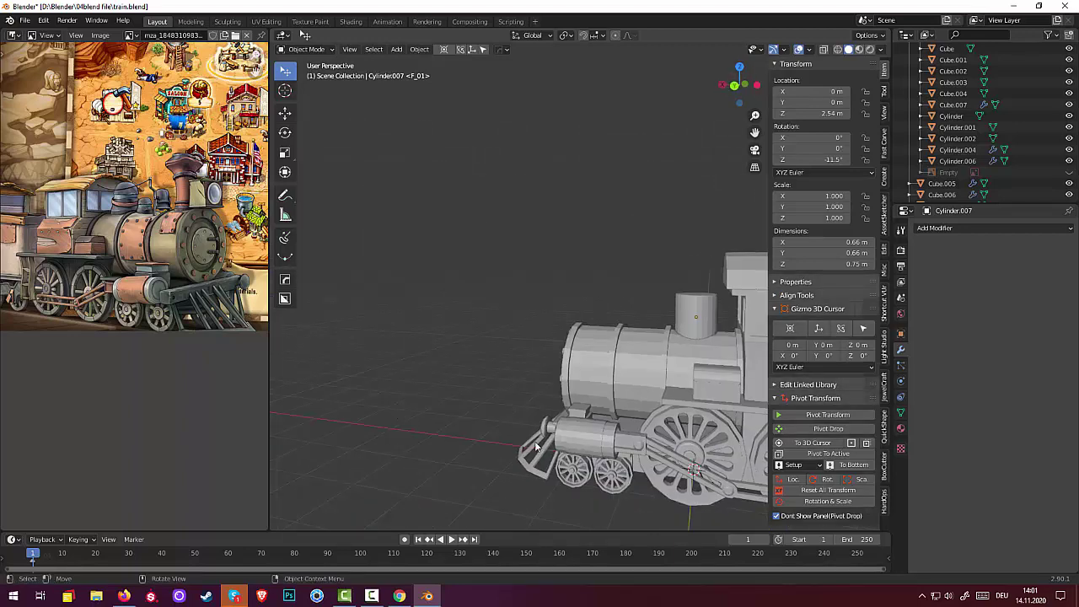
mouse_move(700, 331)
middle_mouse_down()
mouse_move(785, 367)
mouse_move(809, 359)
middle_mouse_up()
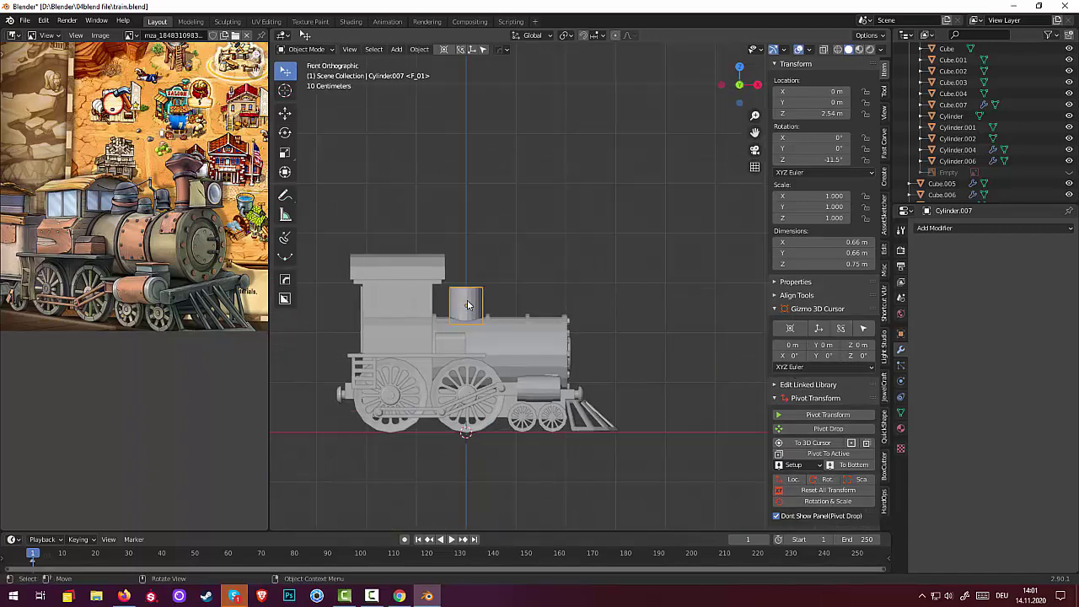
key("g")
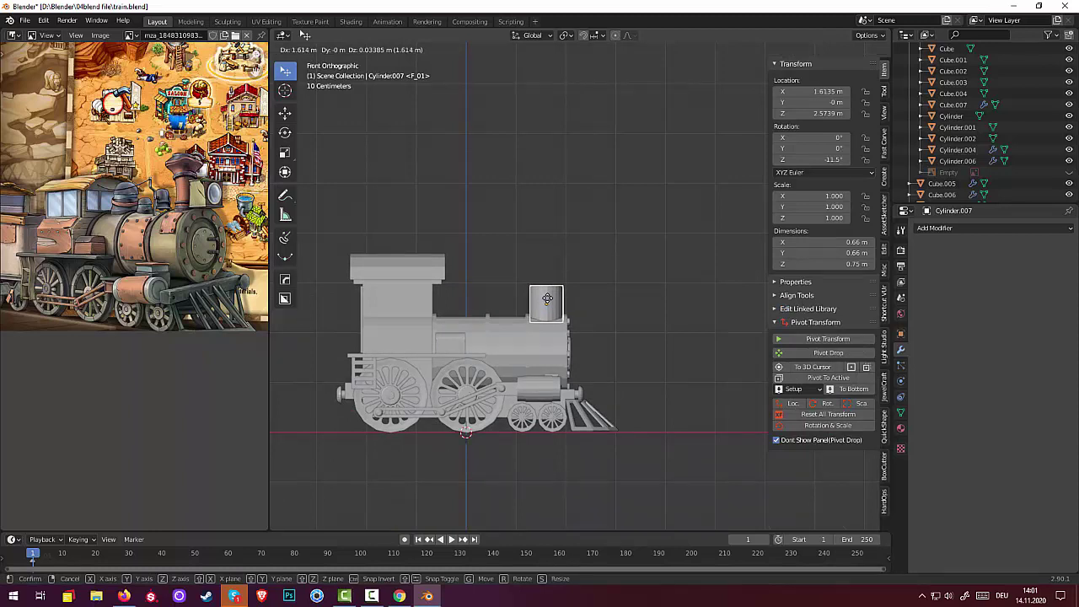
left_click(547, 299)
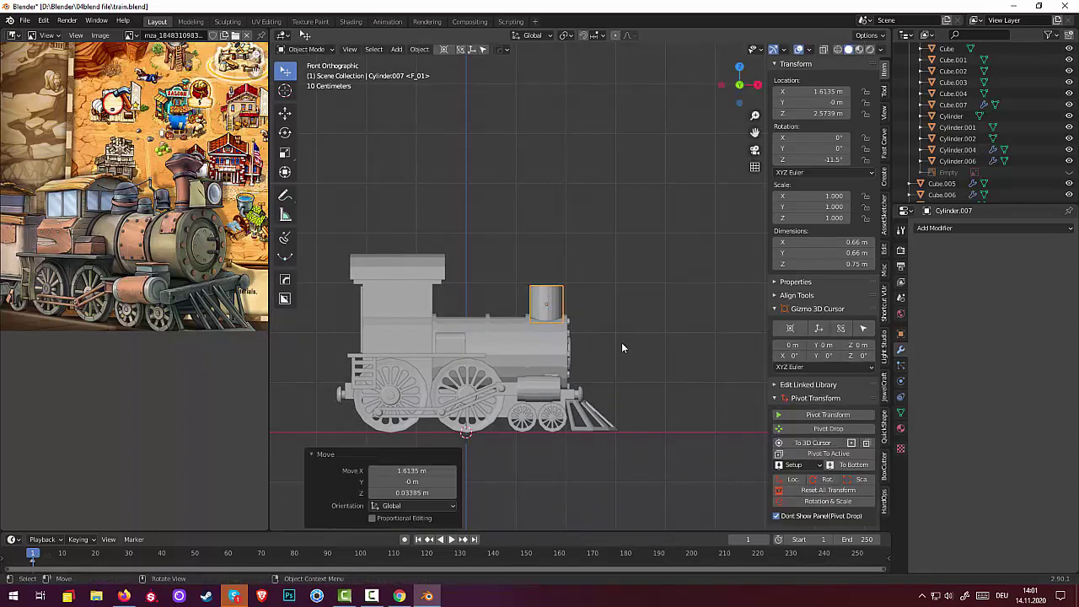
key("s")
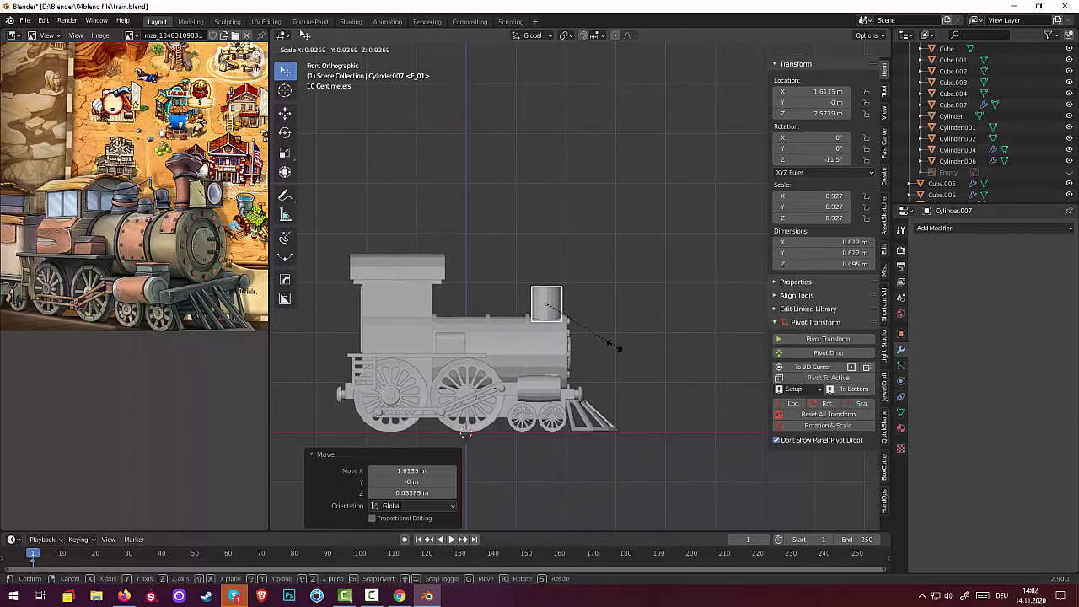
left_click(611, 351)
In front orthographic view, nudge the cylinder slightly sideways to X 1.6045 m
scroll(592, 314, "up", 2)
scroll(591, 313, "up", 3)
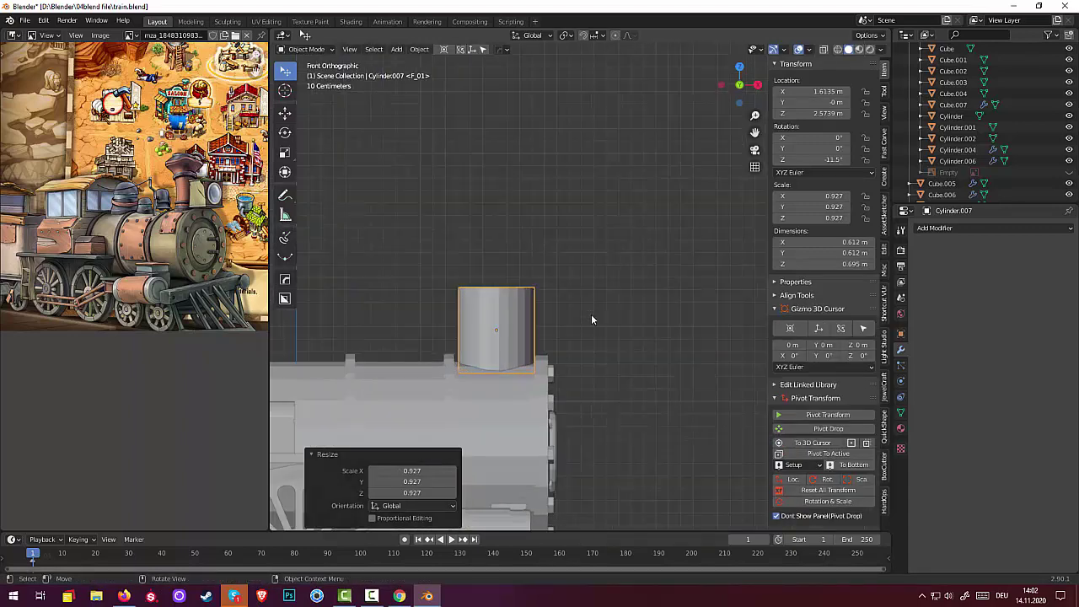
middle_click_drag(591, 313, 593, 327)
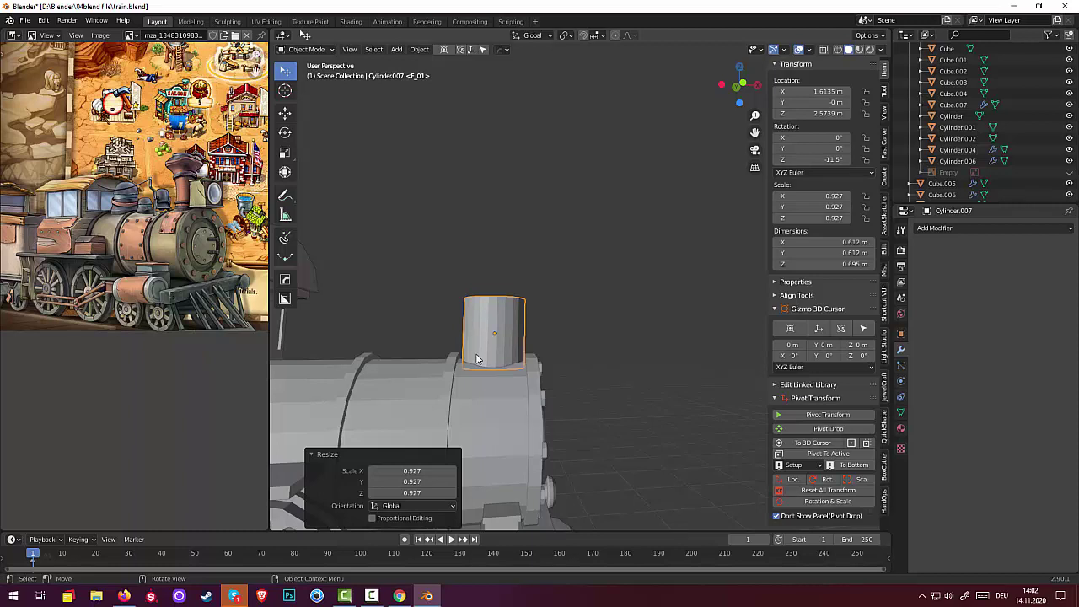
key("KP_1")
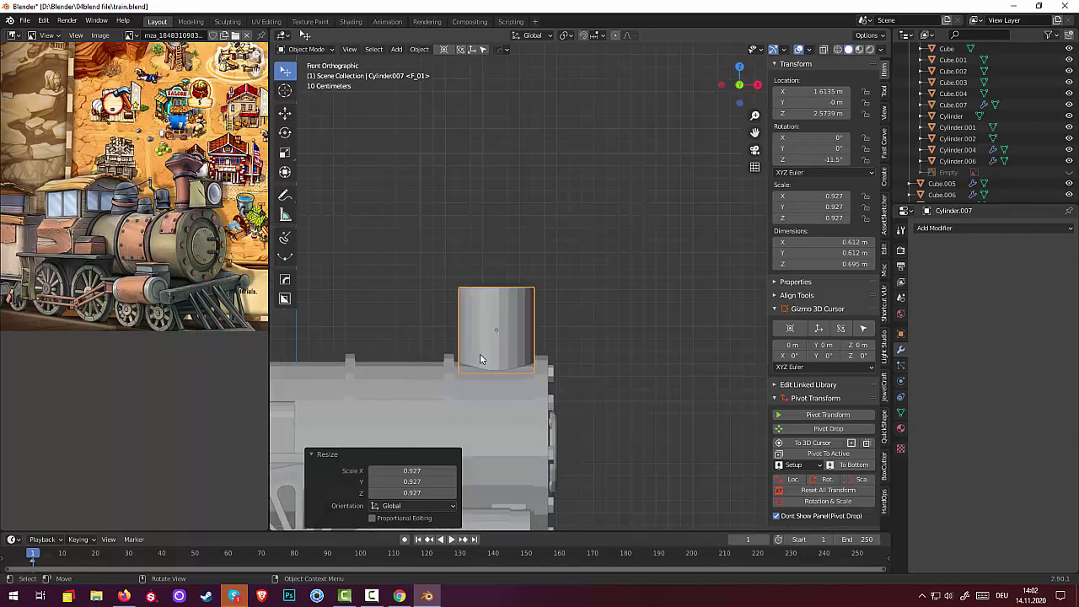
key("g")
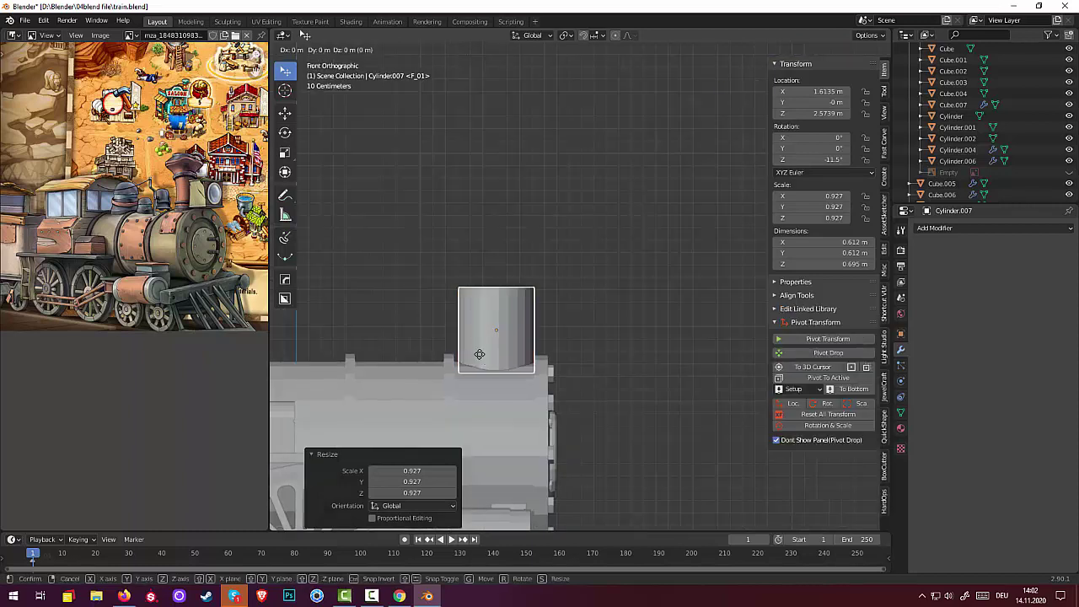
left_click(478, 354)
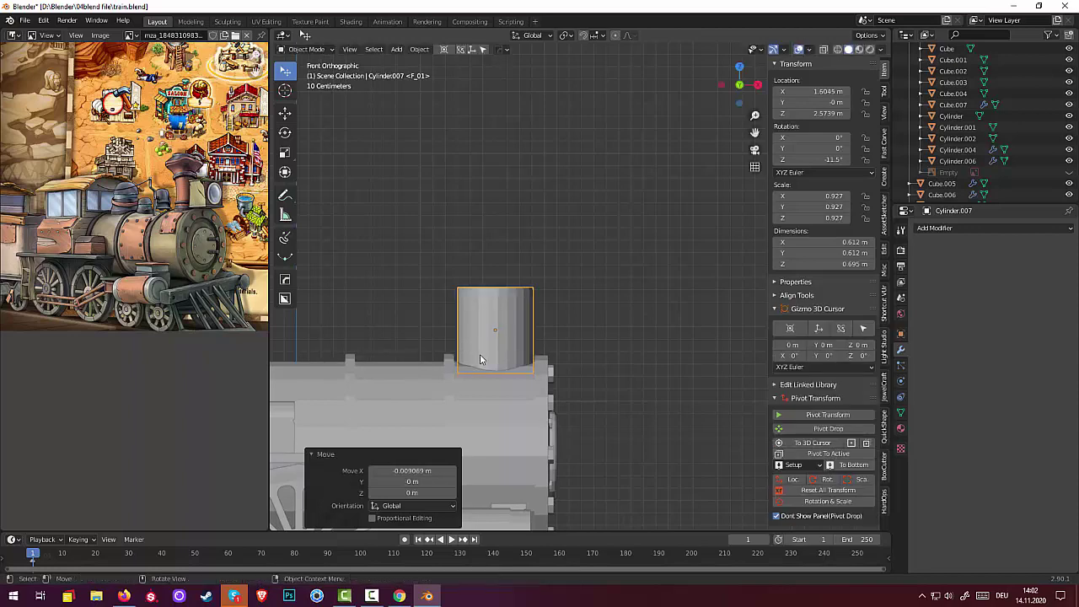
middle_click_drag(563, 268, 569, 314)
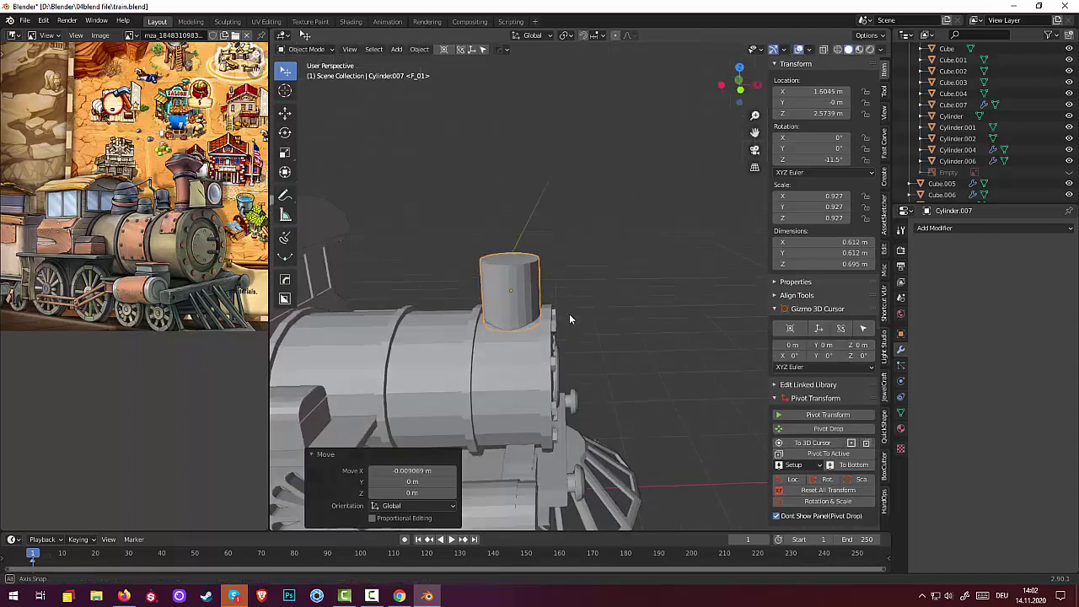
In Edit Mode, select the cylinder's top face and lower it vertically
left_click(308, 49)
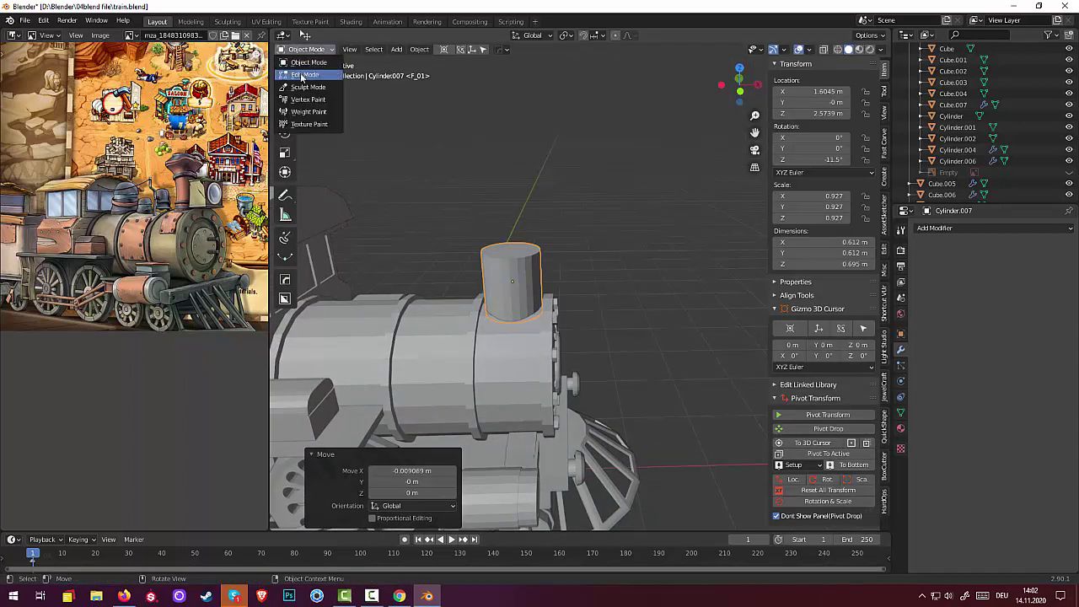
left_click(303, 77)
left_click(487, 246, "alt")
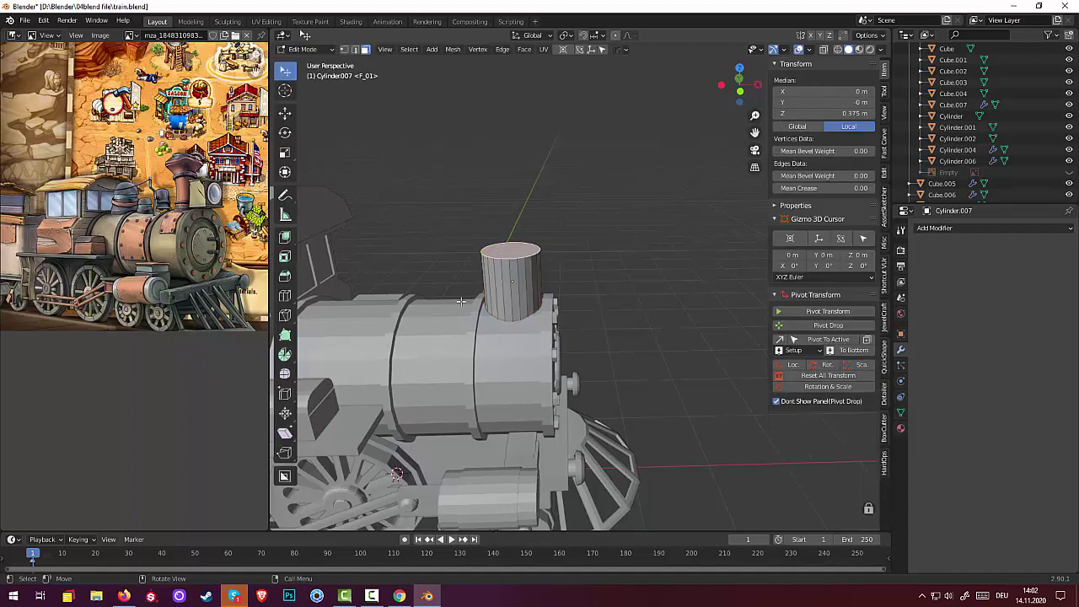
key("g")
key("z")
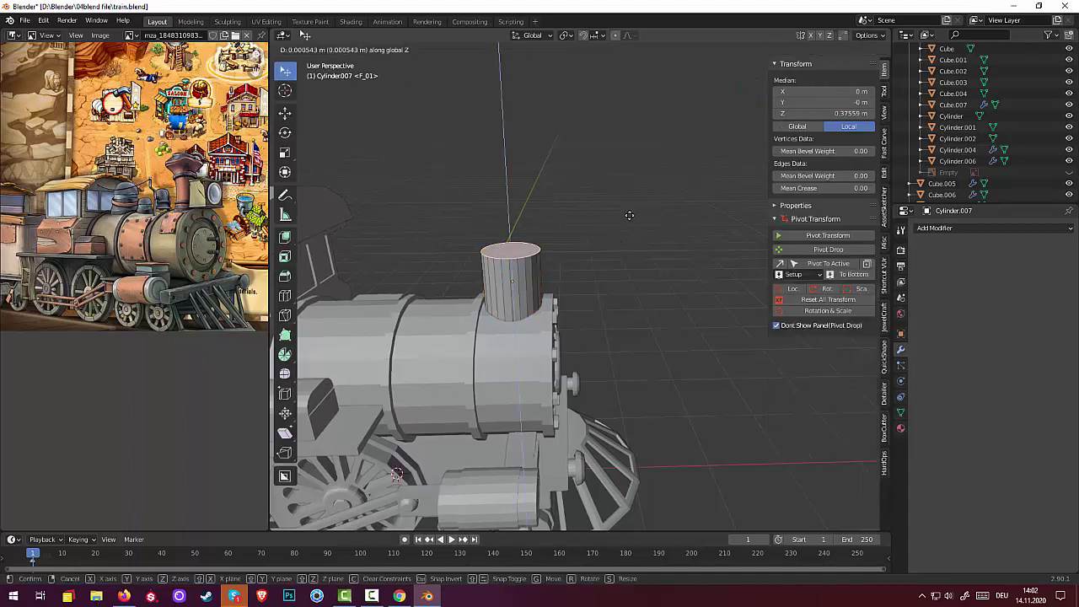
left_click(618, 262)
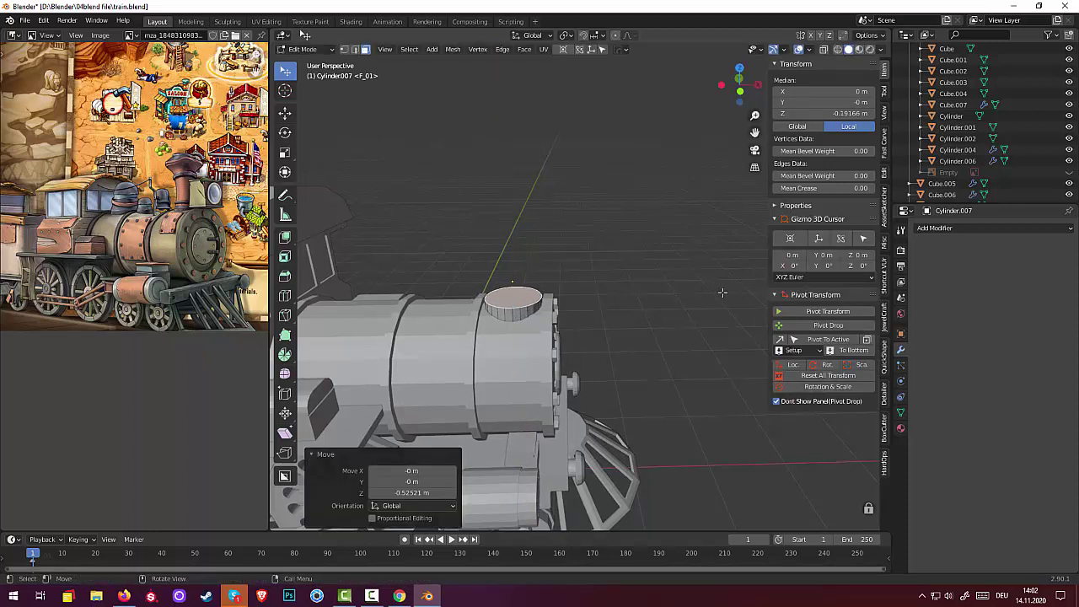
Inset the top face and extrude it twice along its normal
key("i")
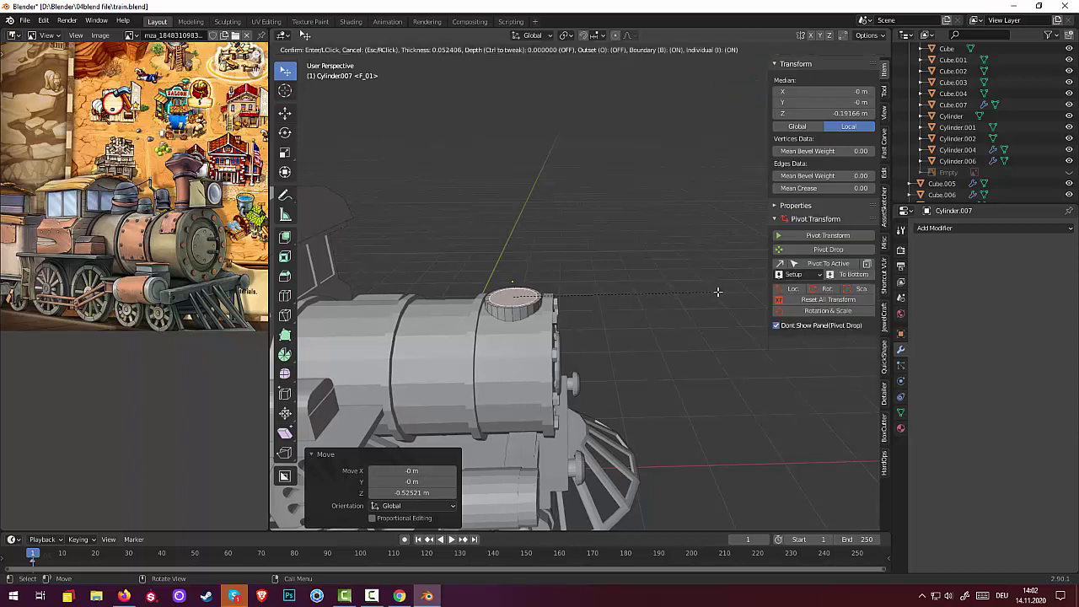
left_click(716, 292)
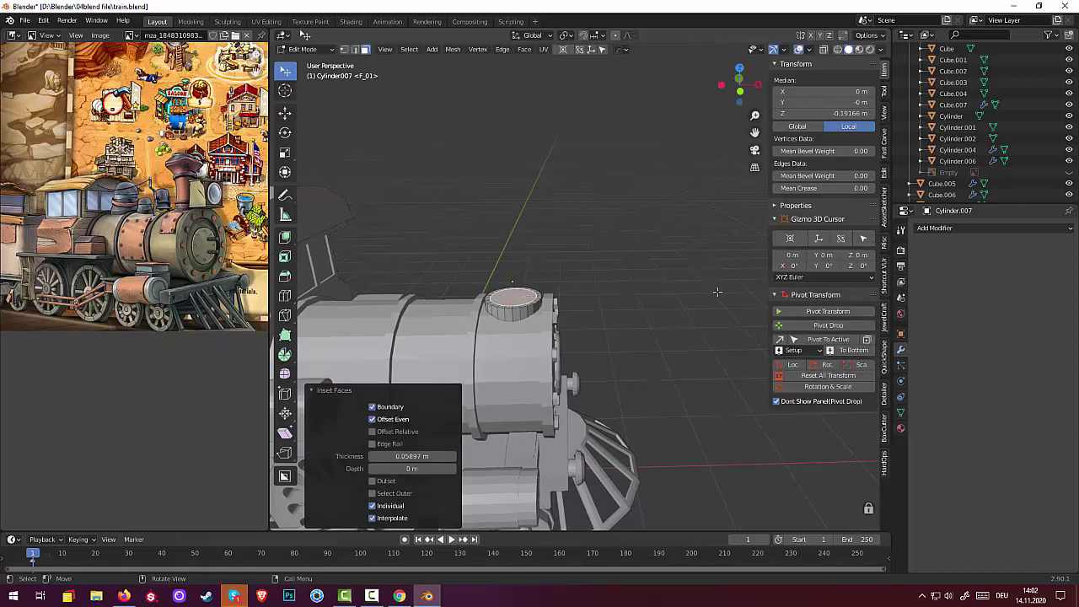
key("e")
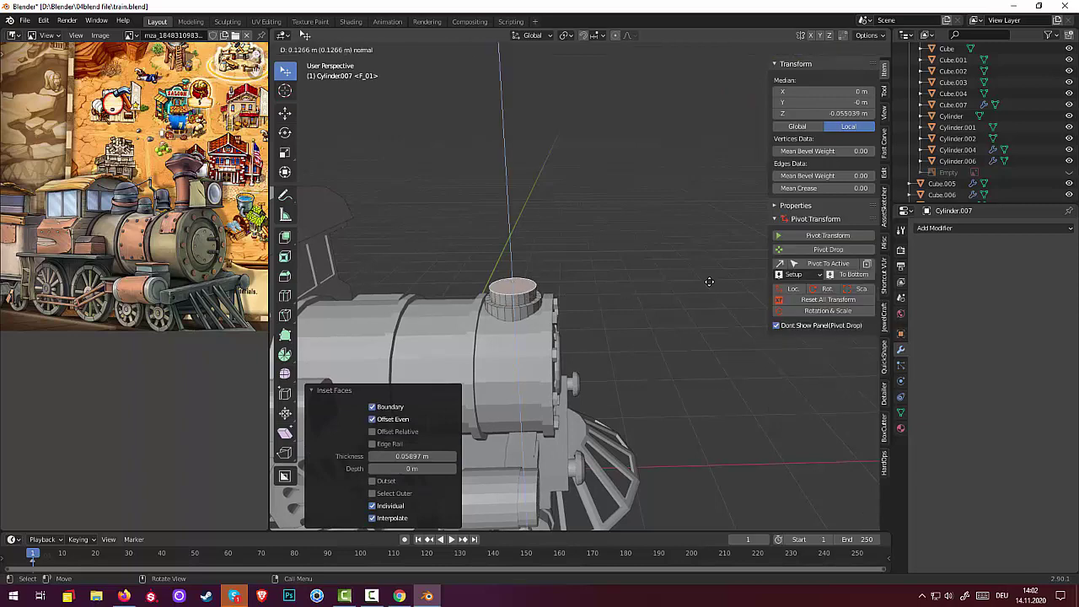
left_click(710, 282)
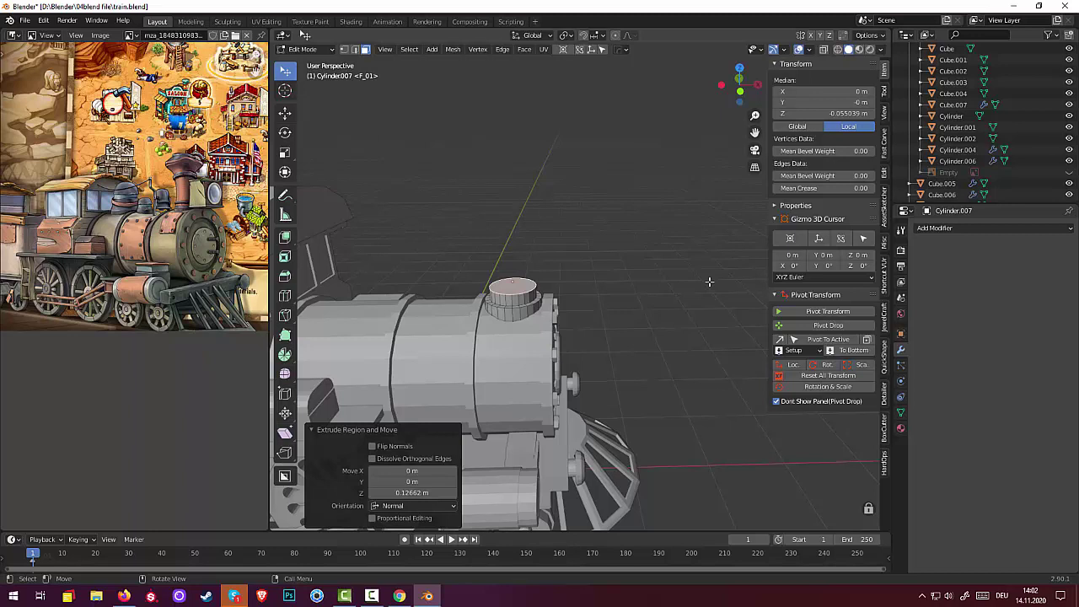
key("s")
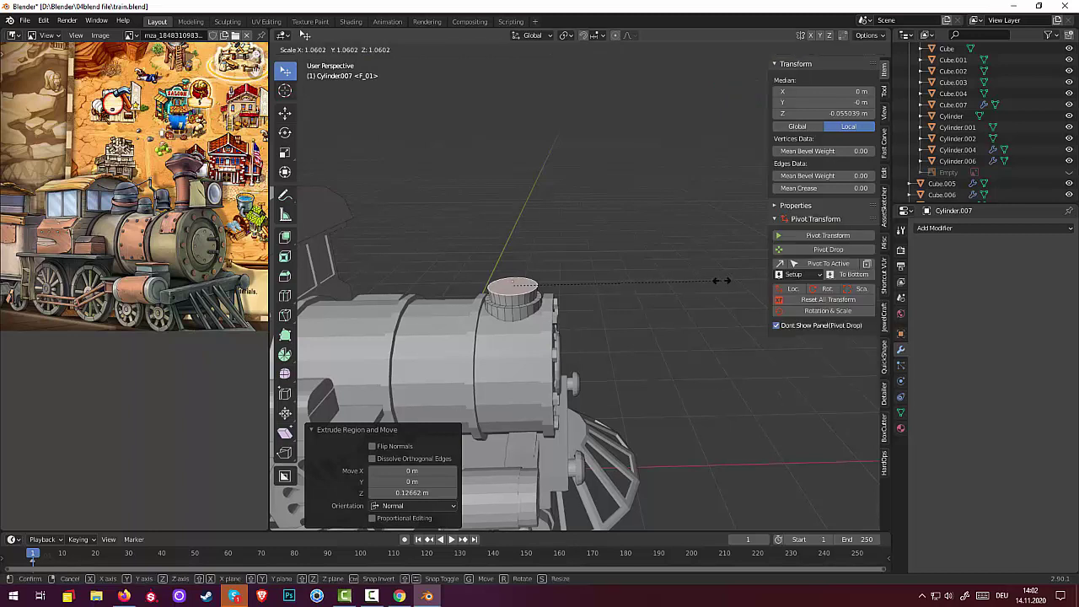
key("Escape")
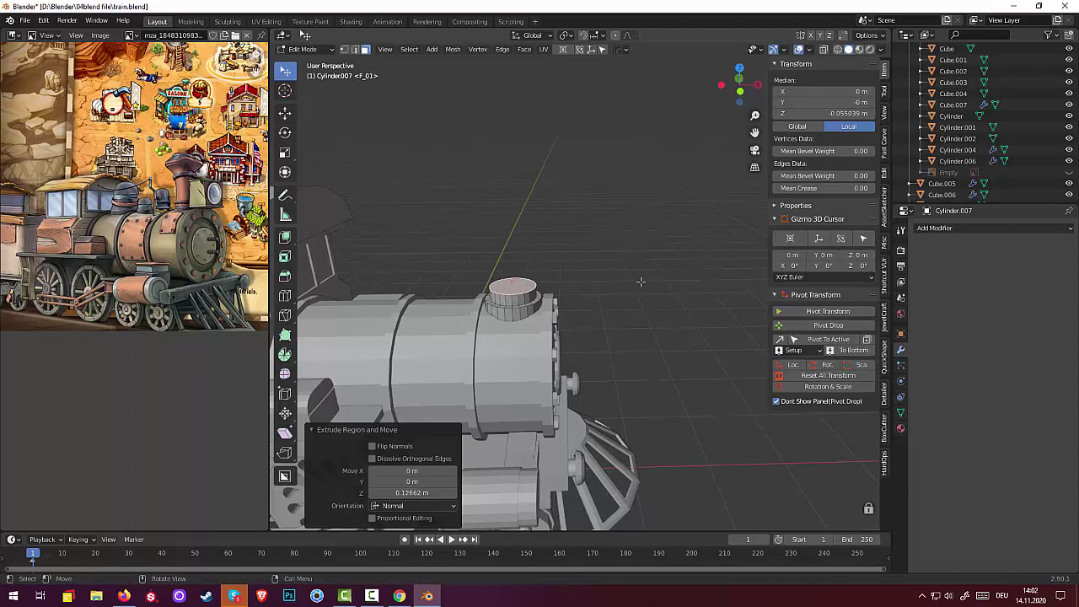
key("e")
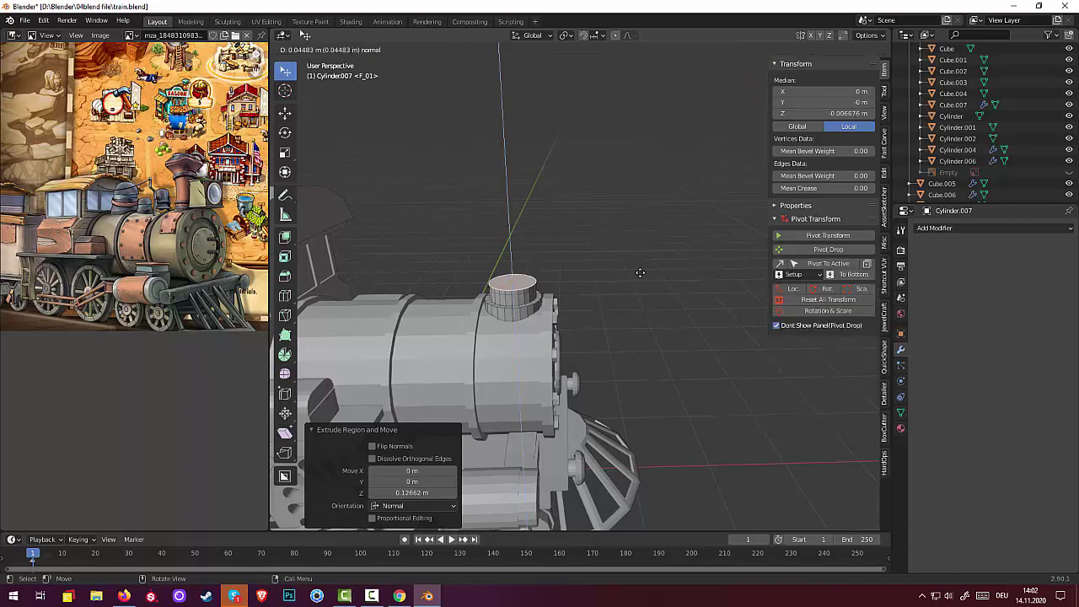
left_click(624, 274)
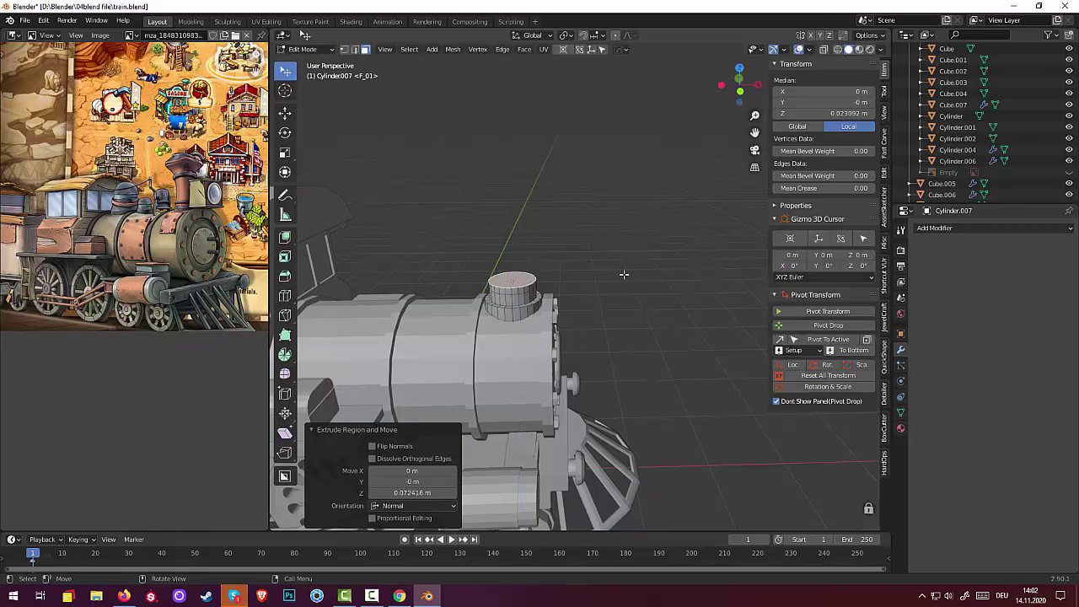
Extrude the side edge loop's faces along normals into a 0.0361 bulge ring
left_click(530, 289)
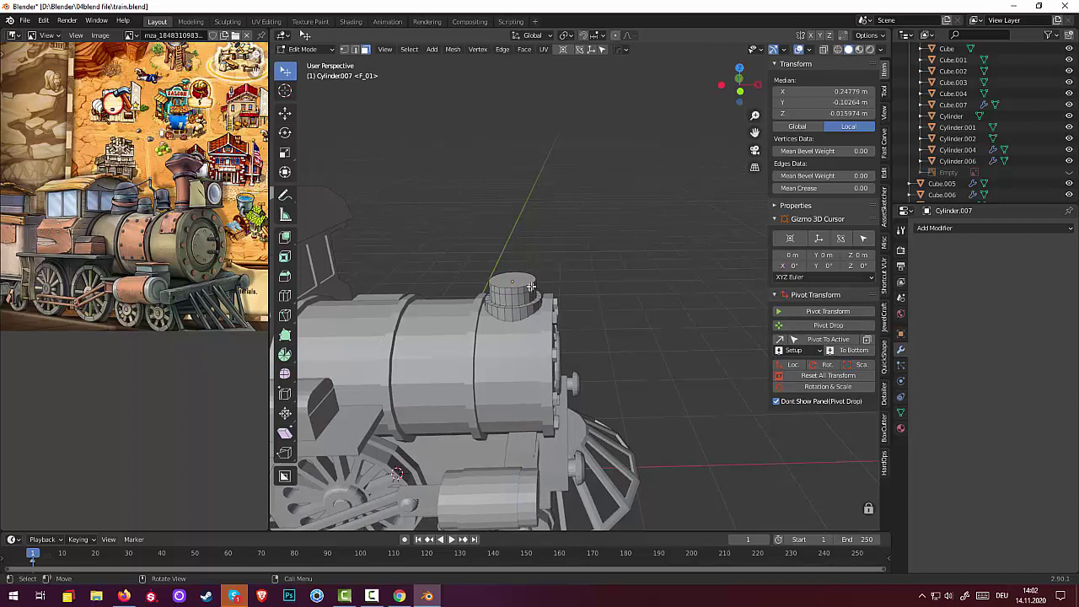
left_click(530, 288, "alt")
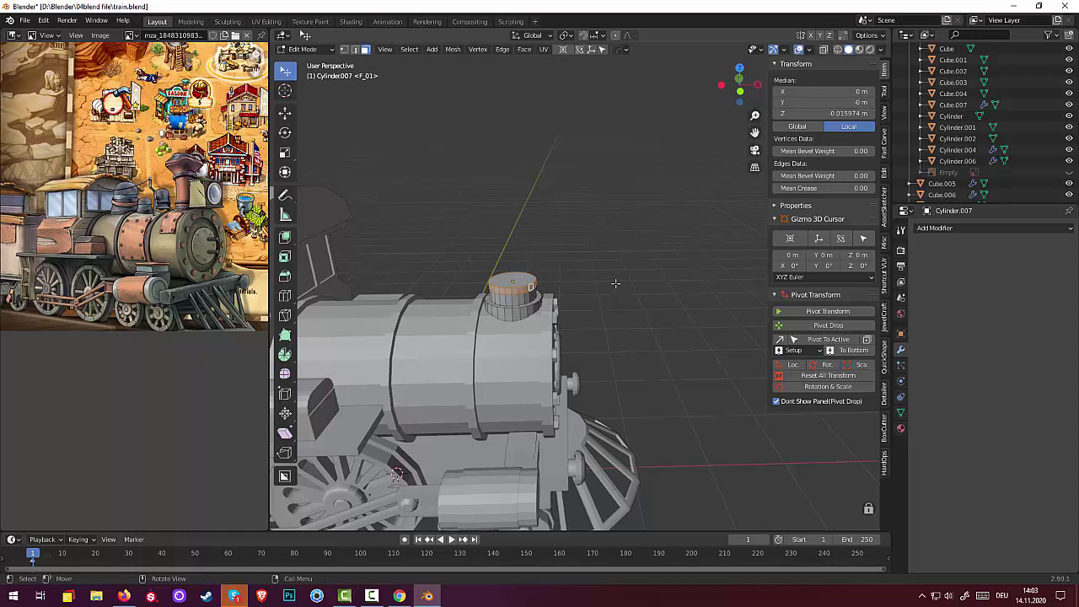
key("alt+s")
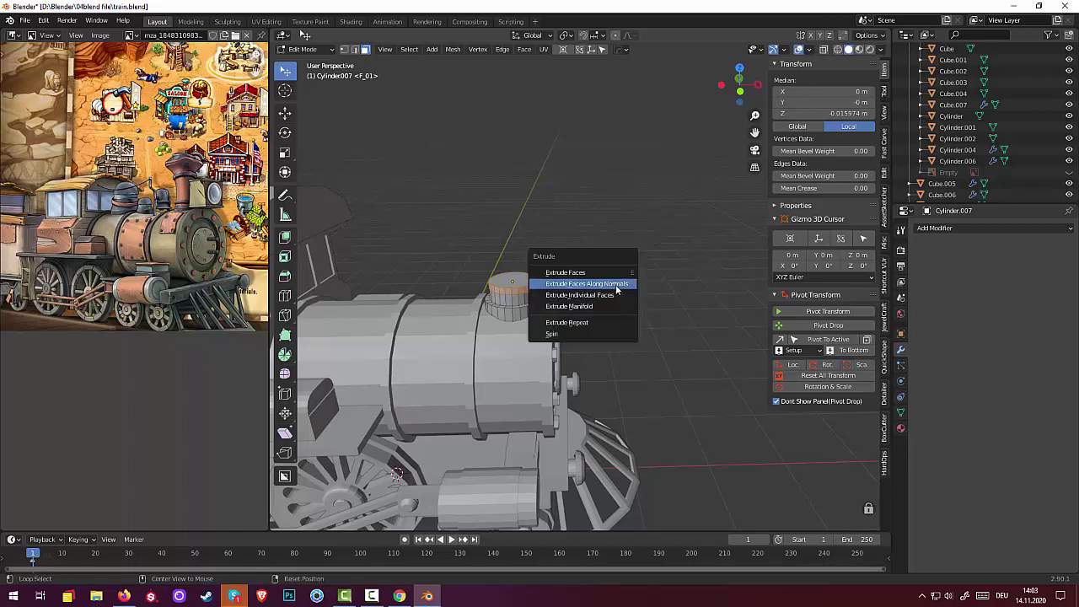
left_click(615, 287)
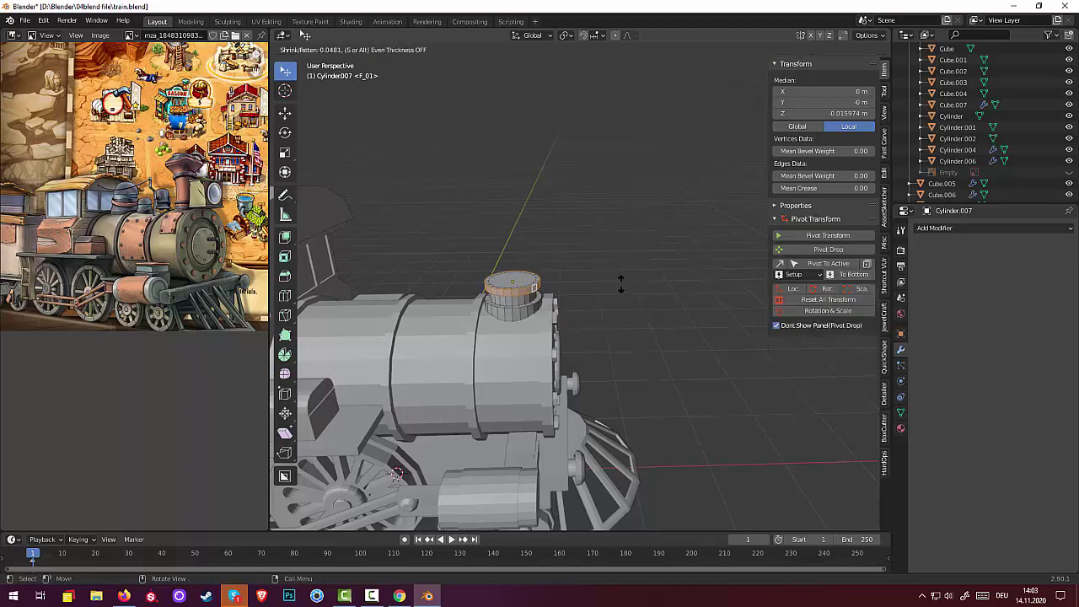
left_click(615, 285)
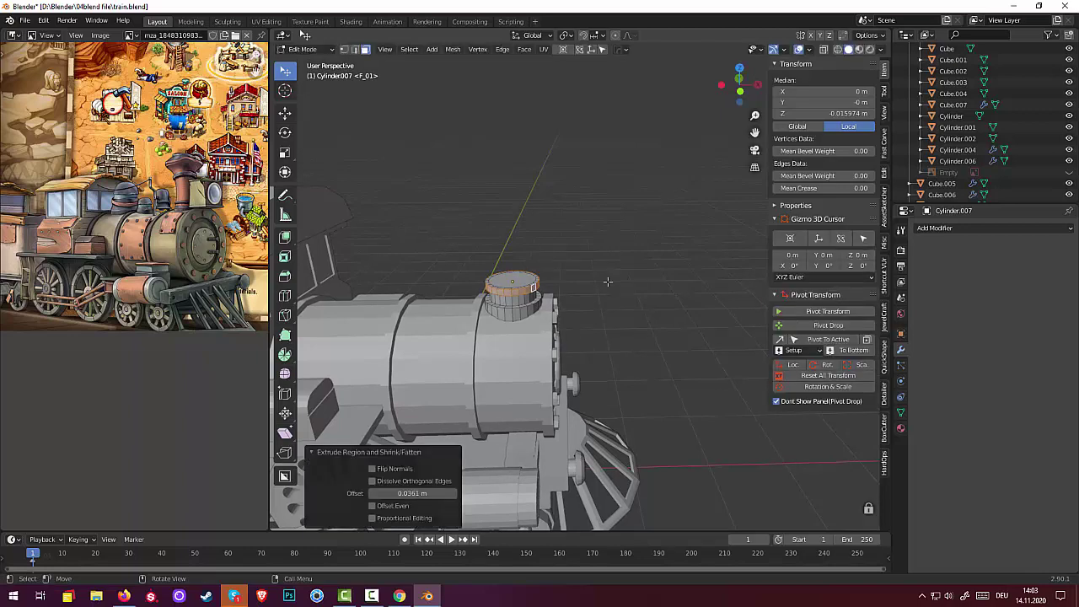
left_click(522, 276)
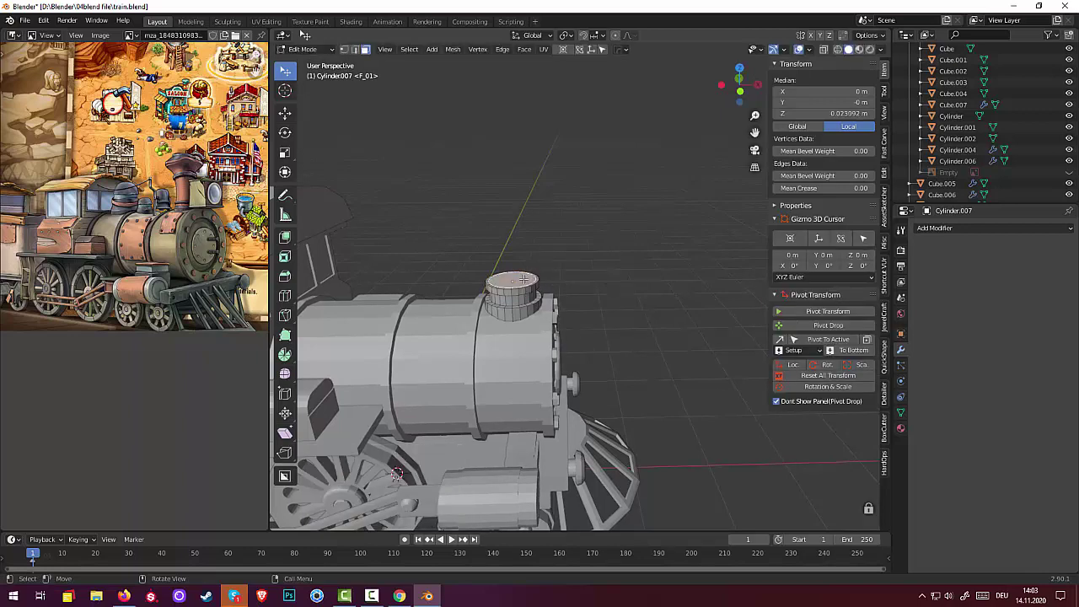
mouse_move(545, 279)
middle_mouse_down()
mouse_move(555, 267)
mouse_move(539, 274)
middle_mouse_up()
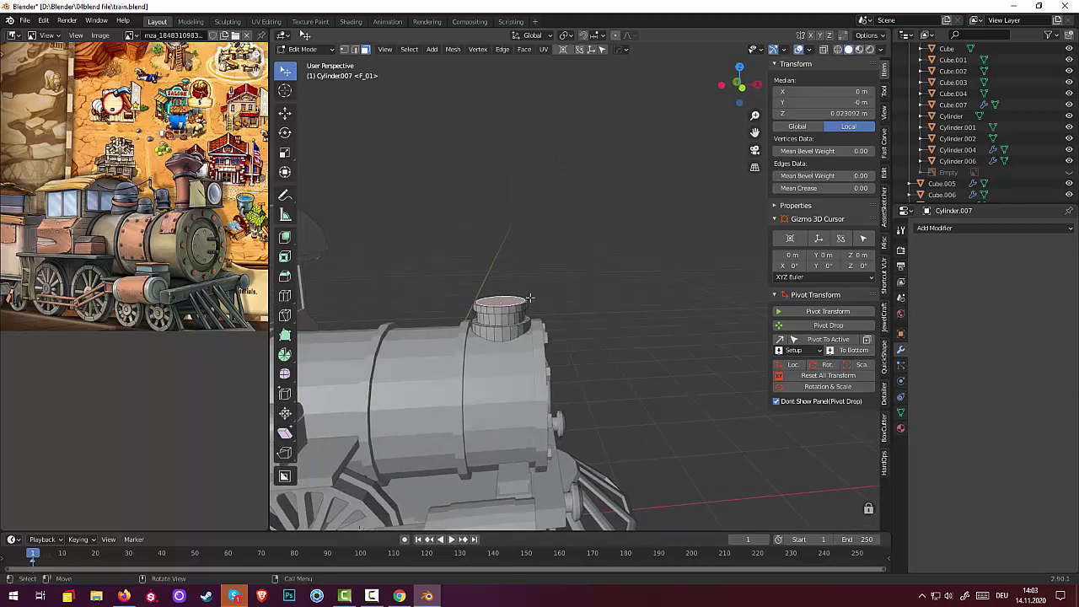
Extrude the top face upward twice, the second time by 0.258 m
key("e")
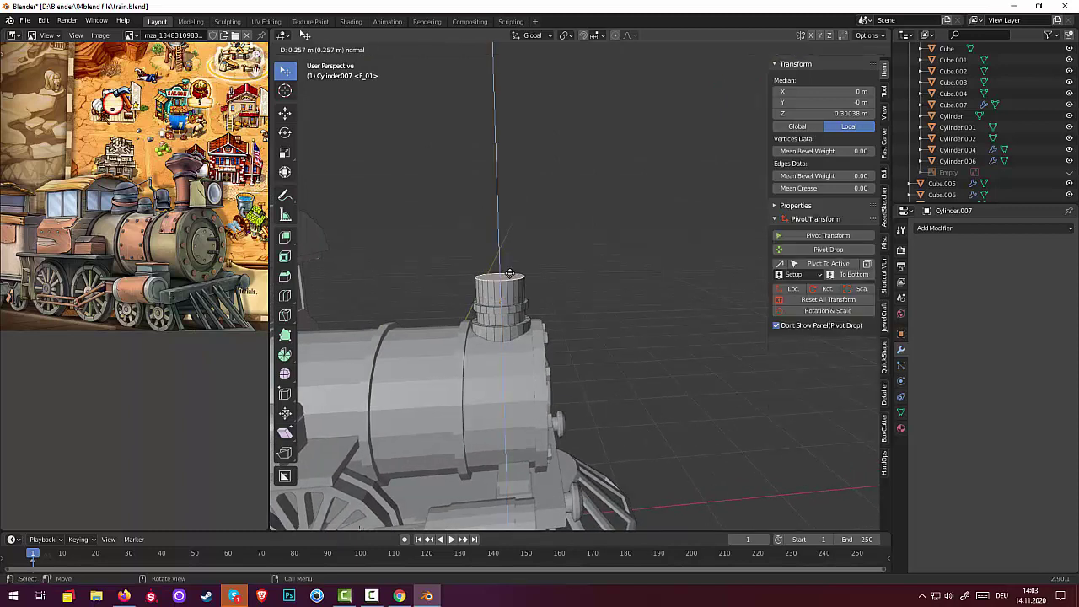
left_click(510, 272)
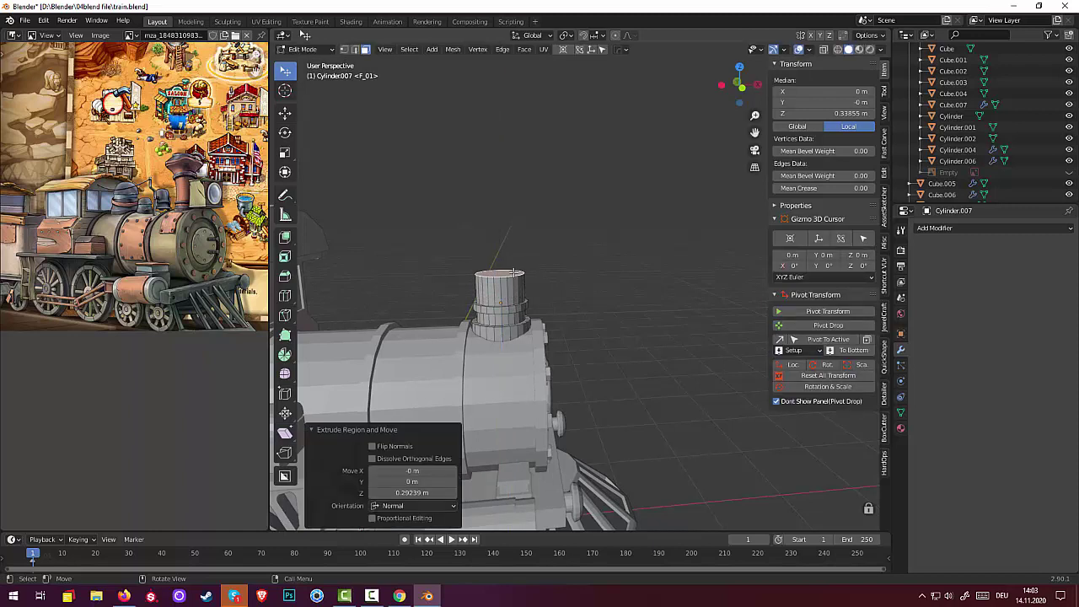
key("e")
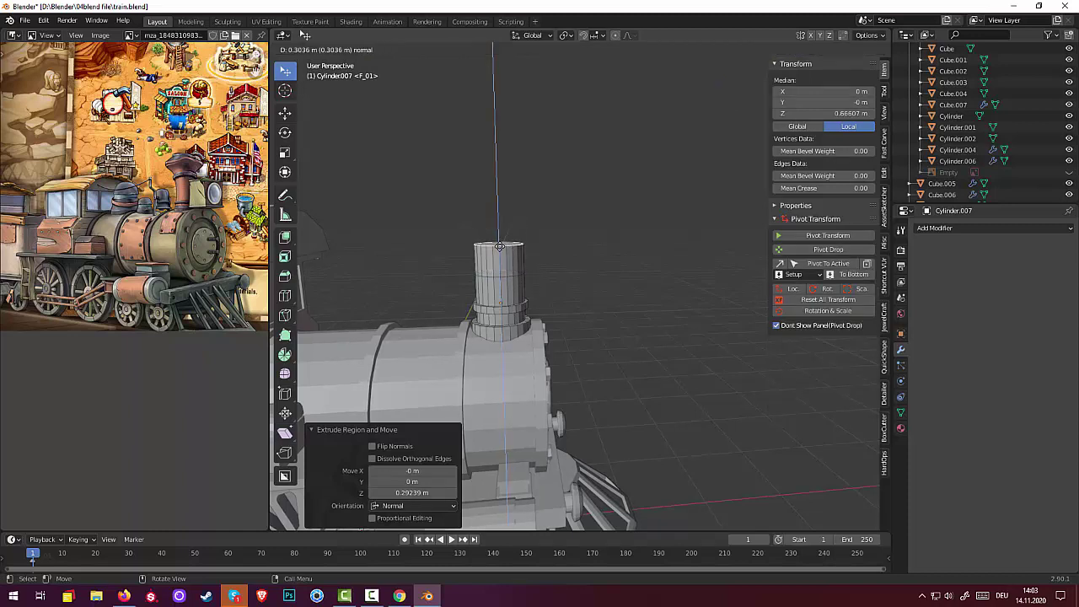
left_click(499, 248)
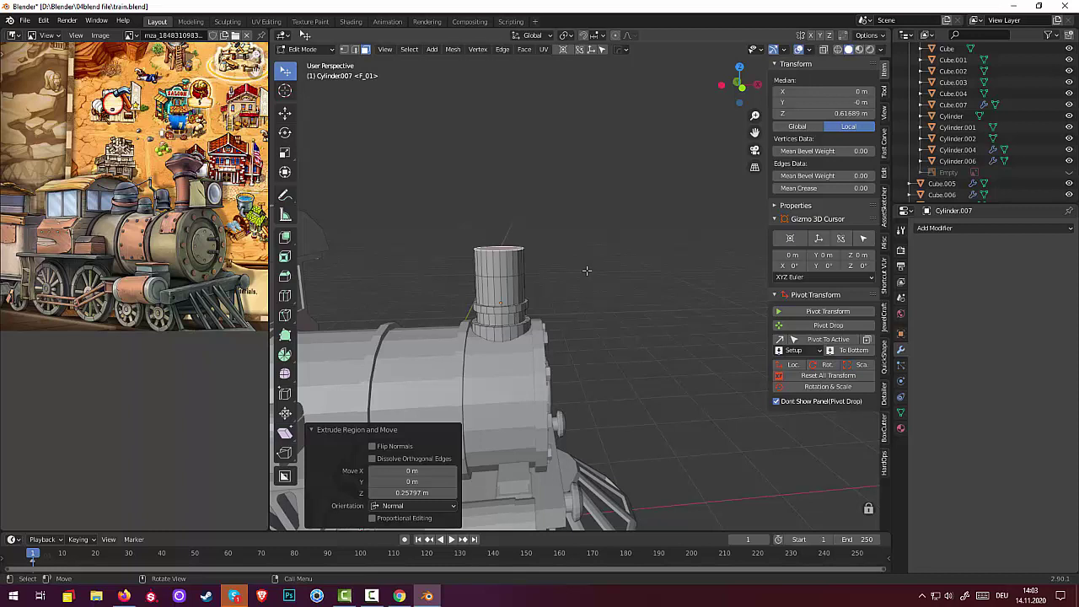
Widen the smokestack top by 2.060, then extrude a short section and a tall funnel
key("s")
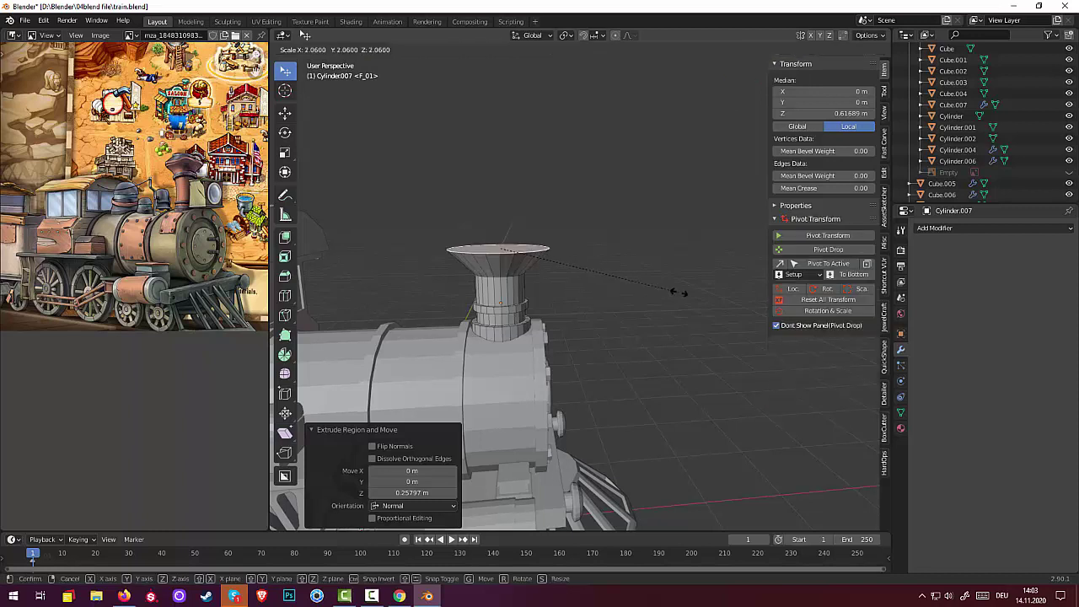
left_click(679, 291)
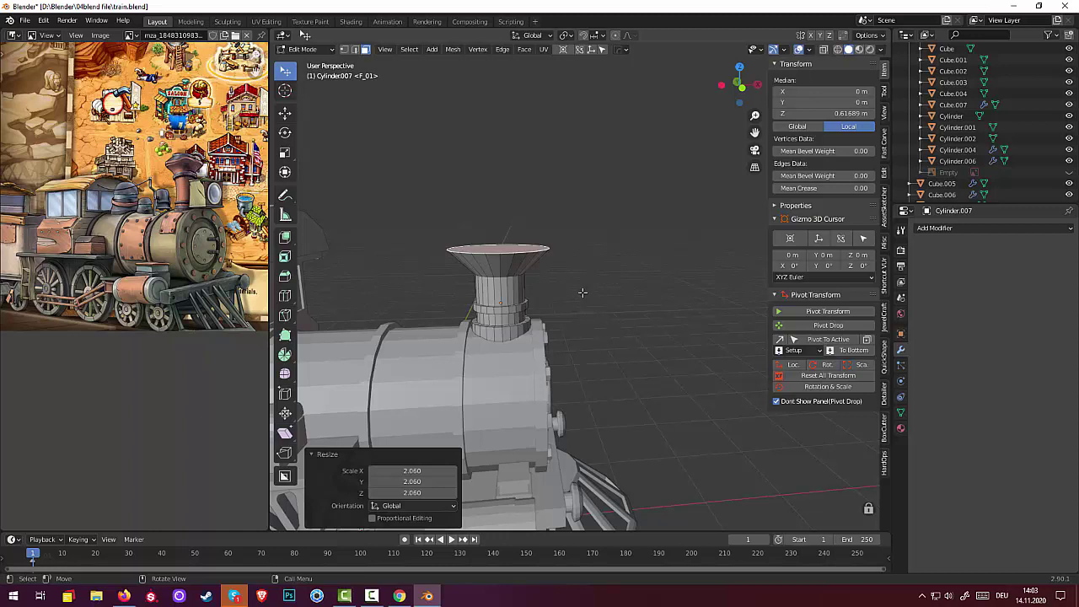
key("e")
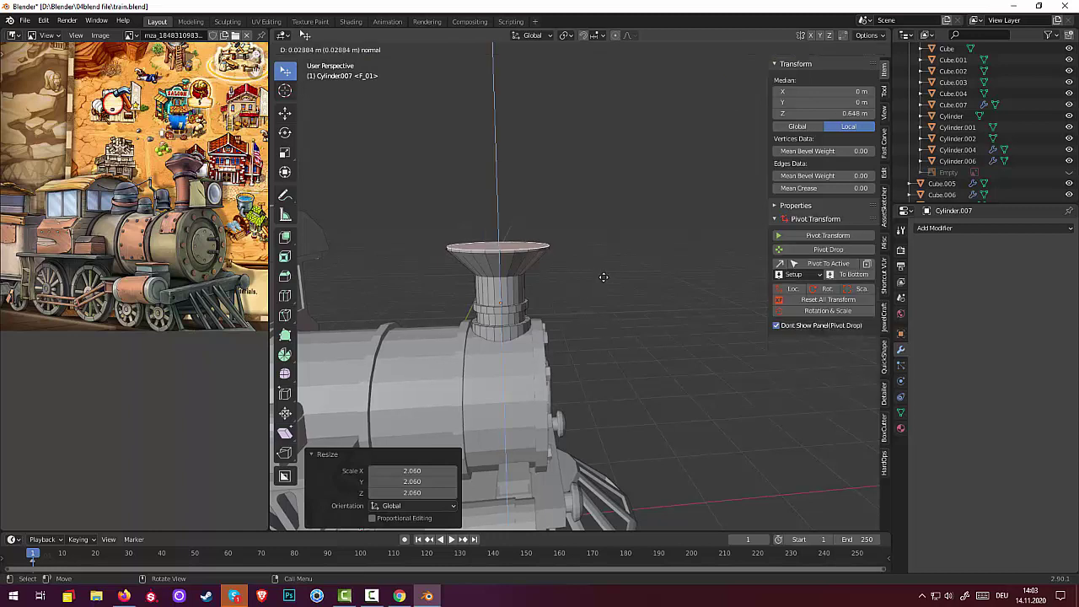
left_click(604, 275)
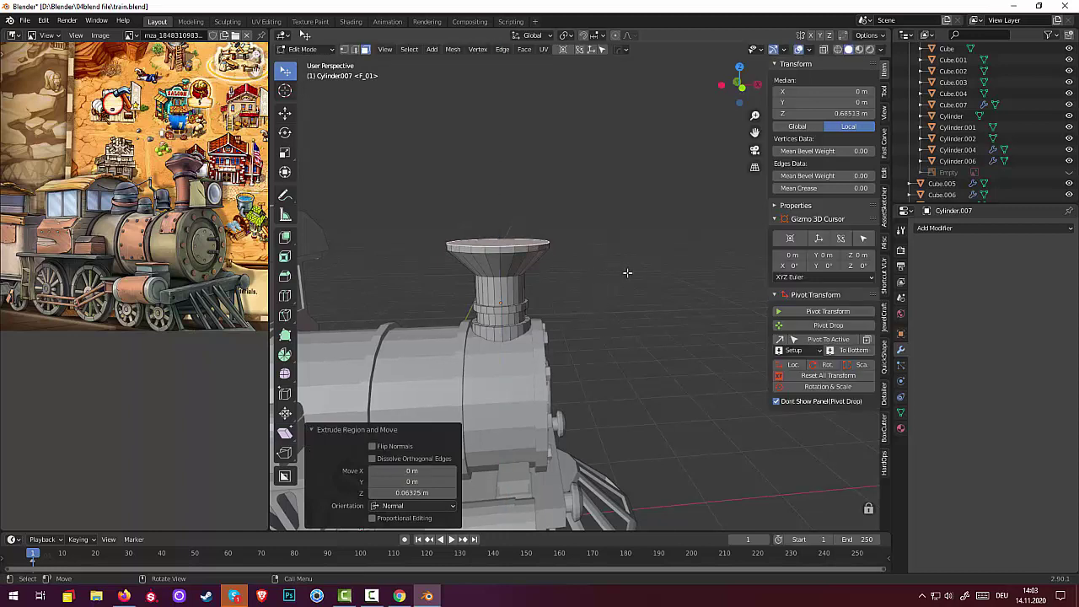
key("e")
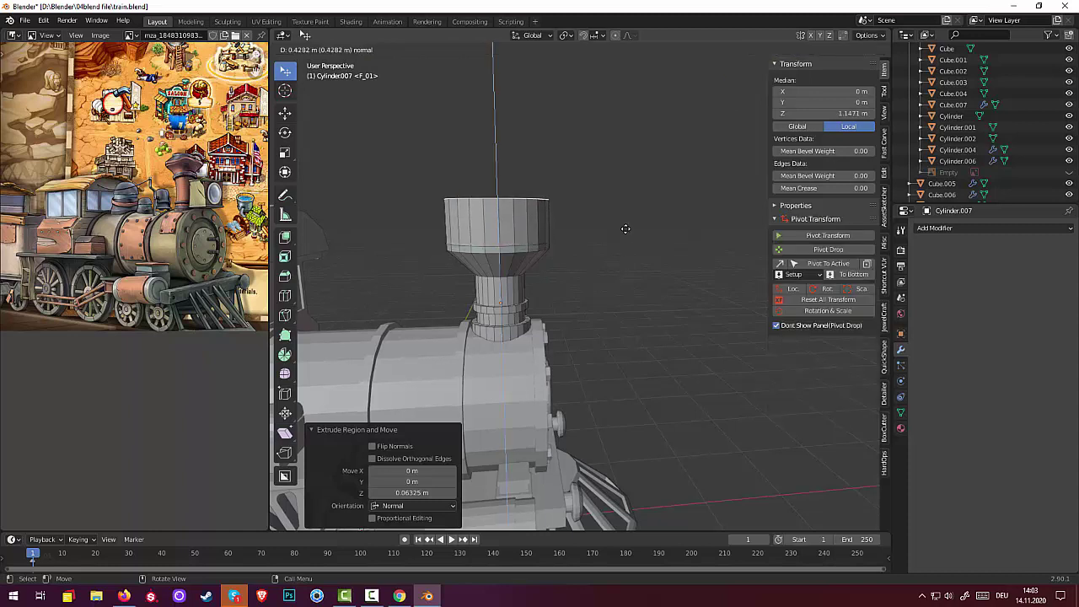
left_click(628, 235)
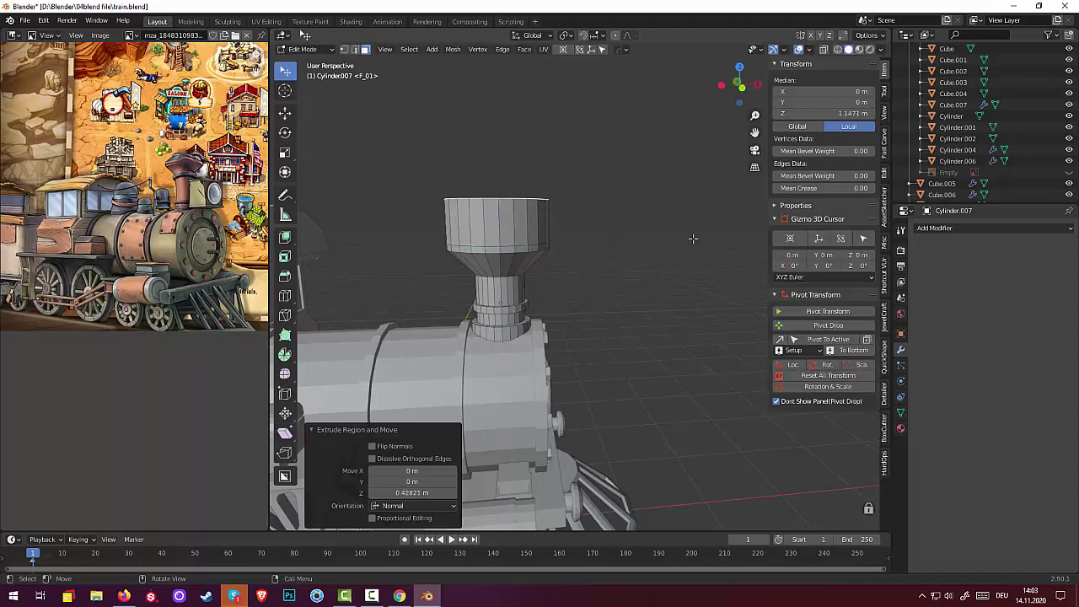
Shrink the top to 0.456 into a cone and lower it 0.17293 m
key("s")
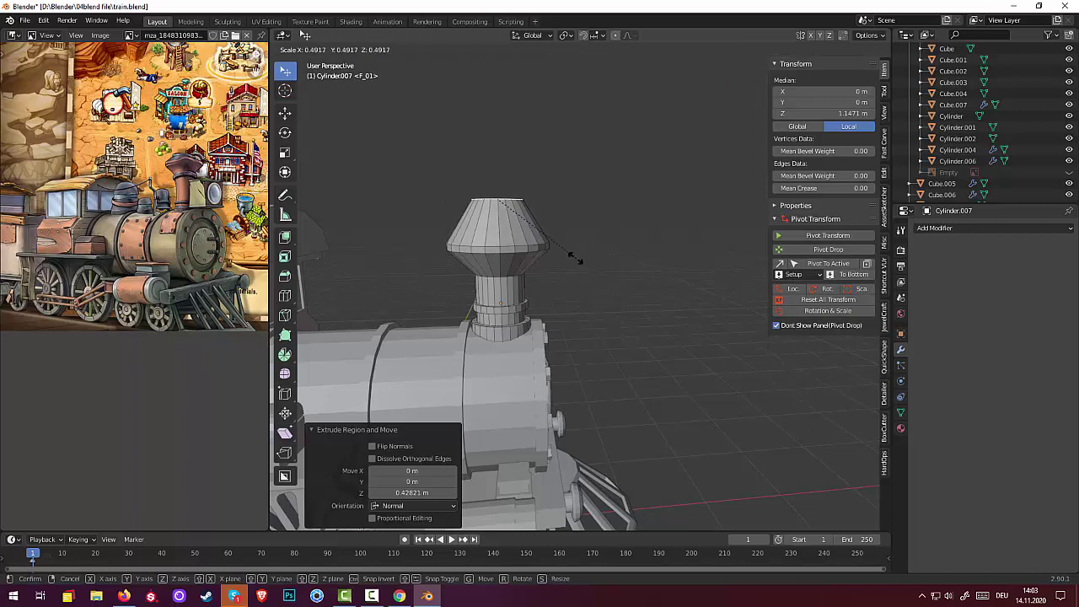
left_click(566, 260)
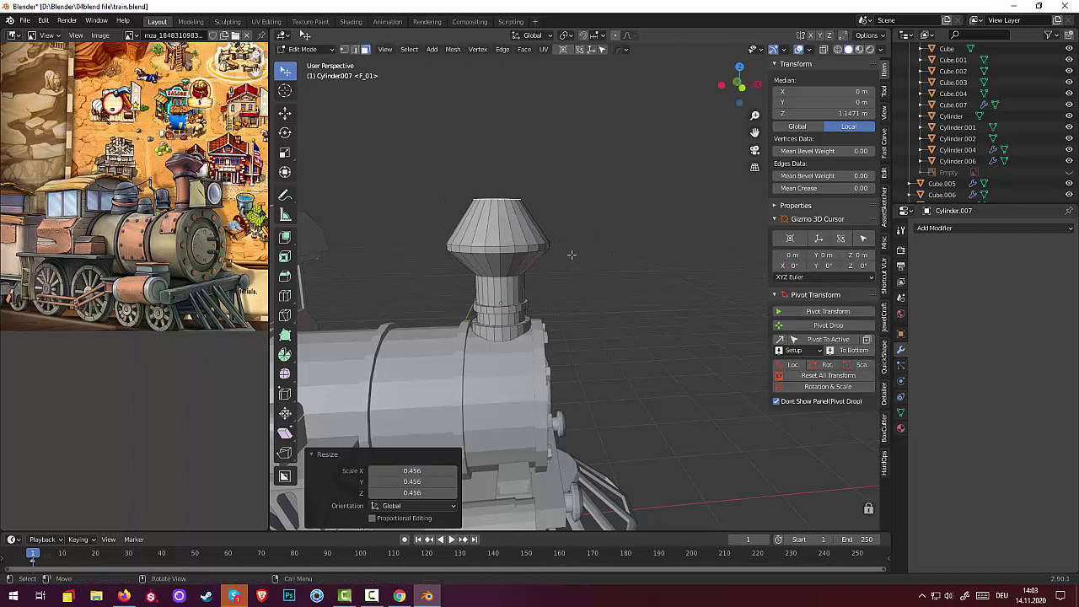
key("g")
key("z")
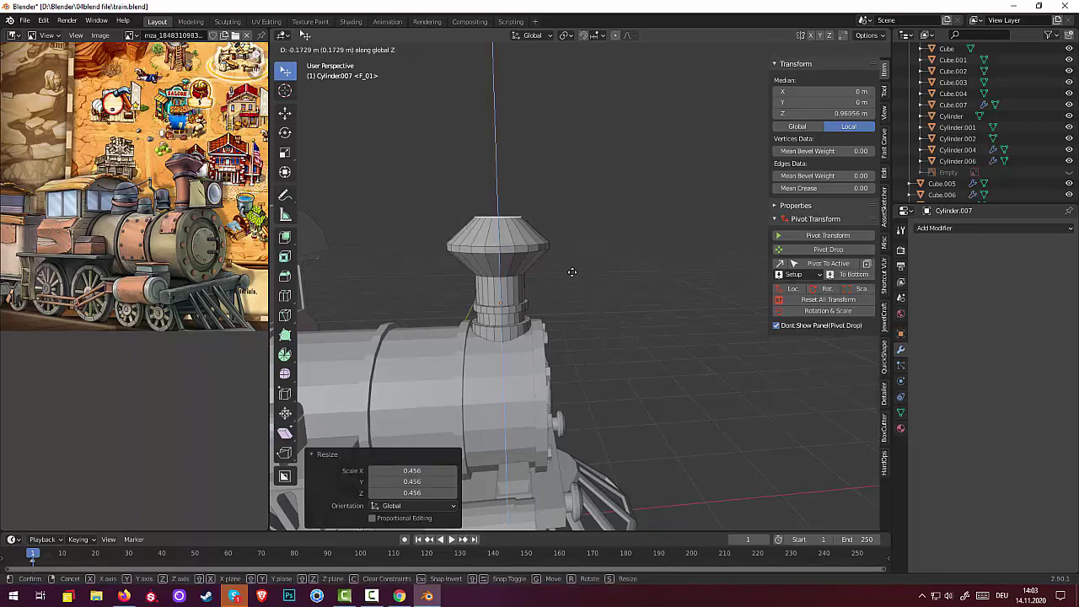
left_click(571, 271)
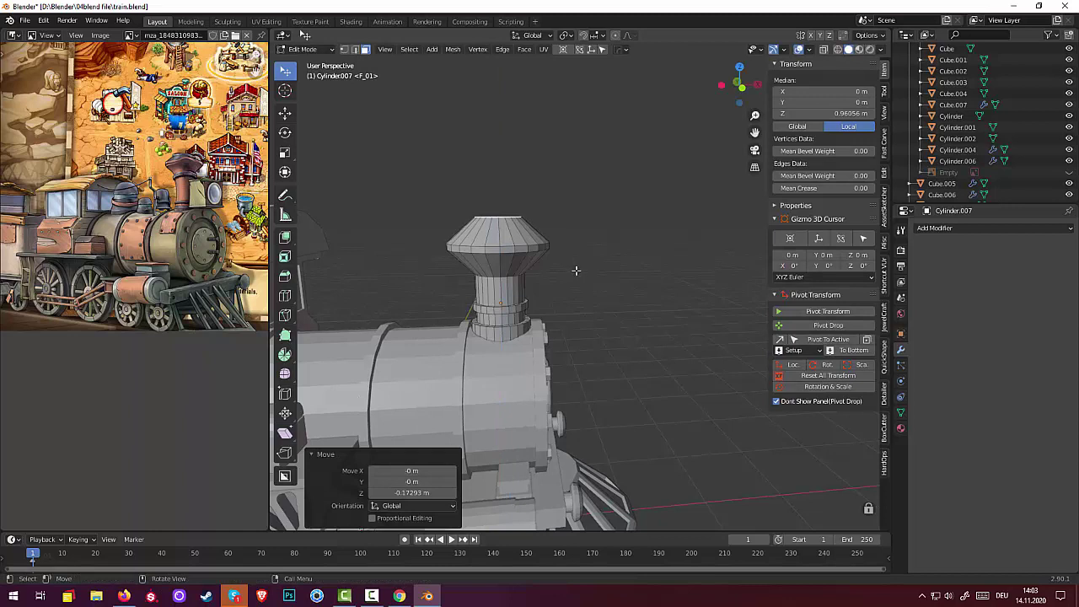
Raise the smokestack top straight up and extrude it again by 0.11185 m
left_click(1069, 172)
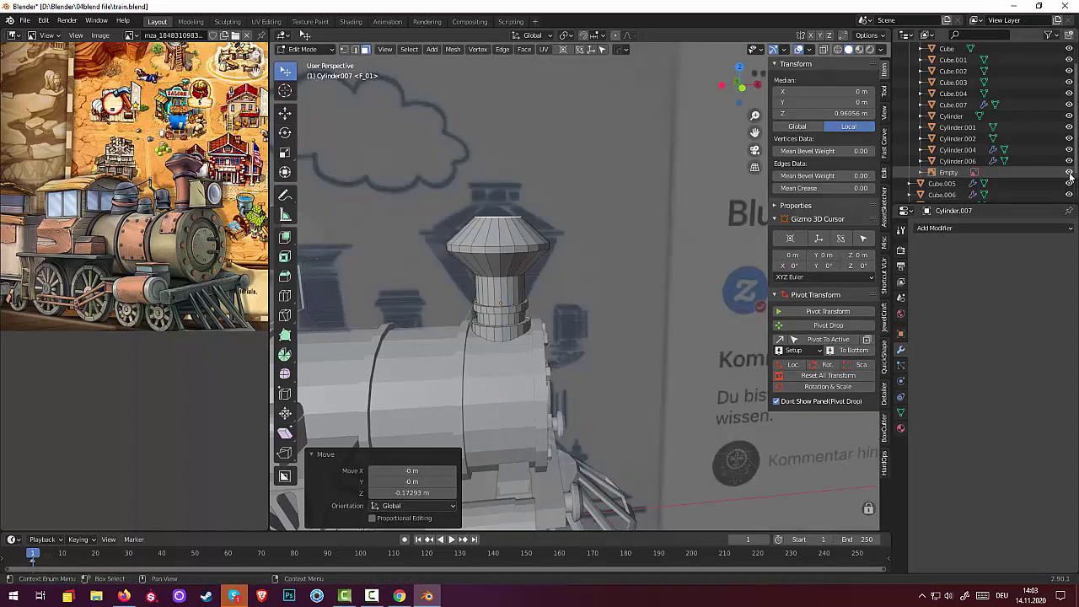
left_click(1069, 172)
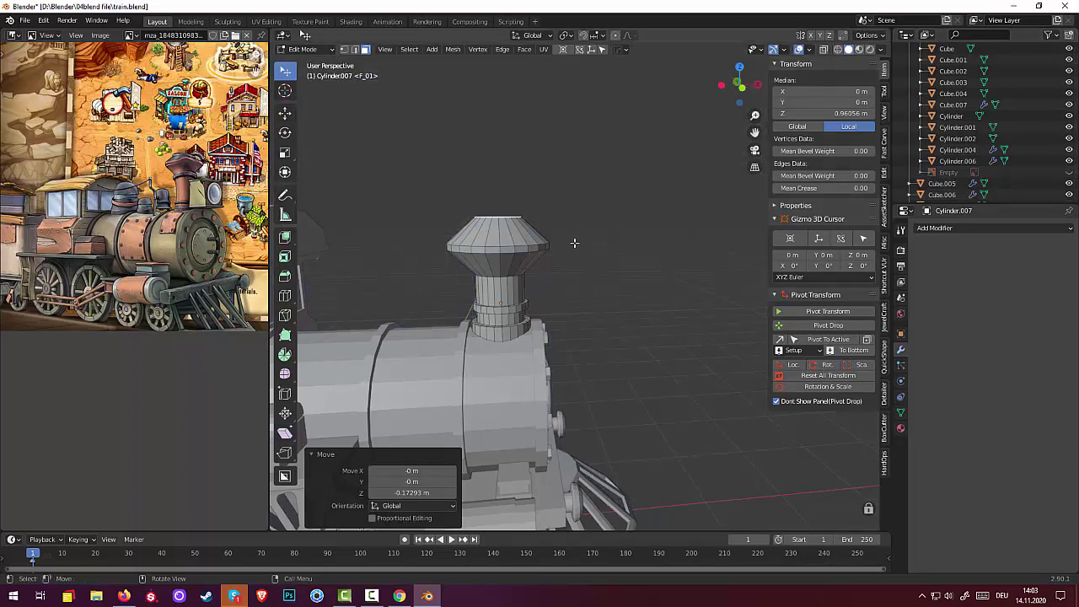
key("g")
key("z")
key("z")
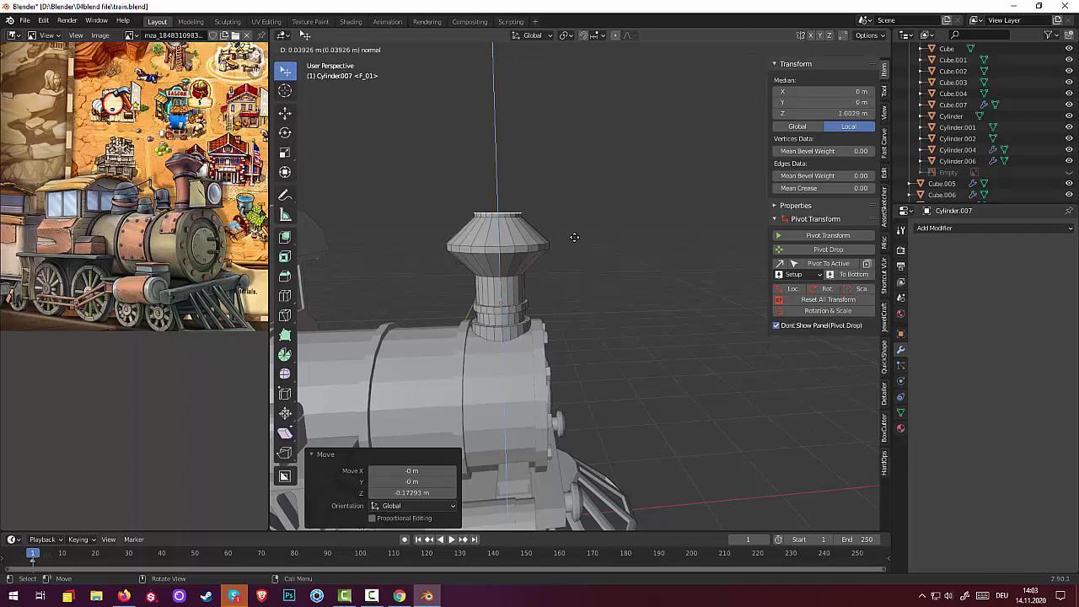
left_click(574, 231)
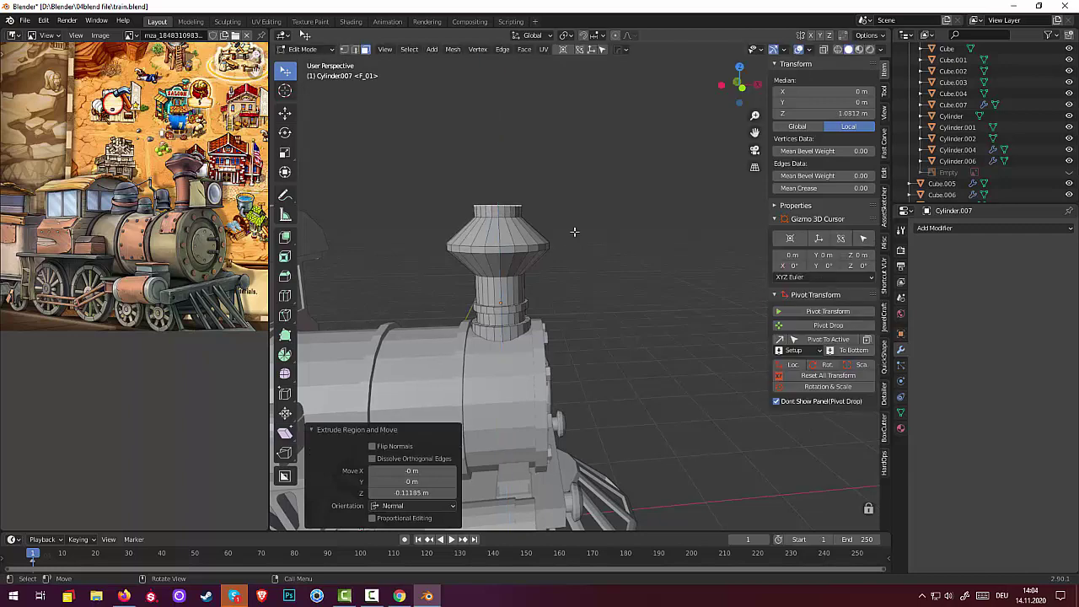
key("e")
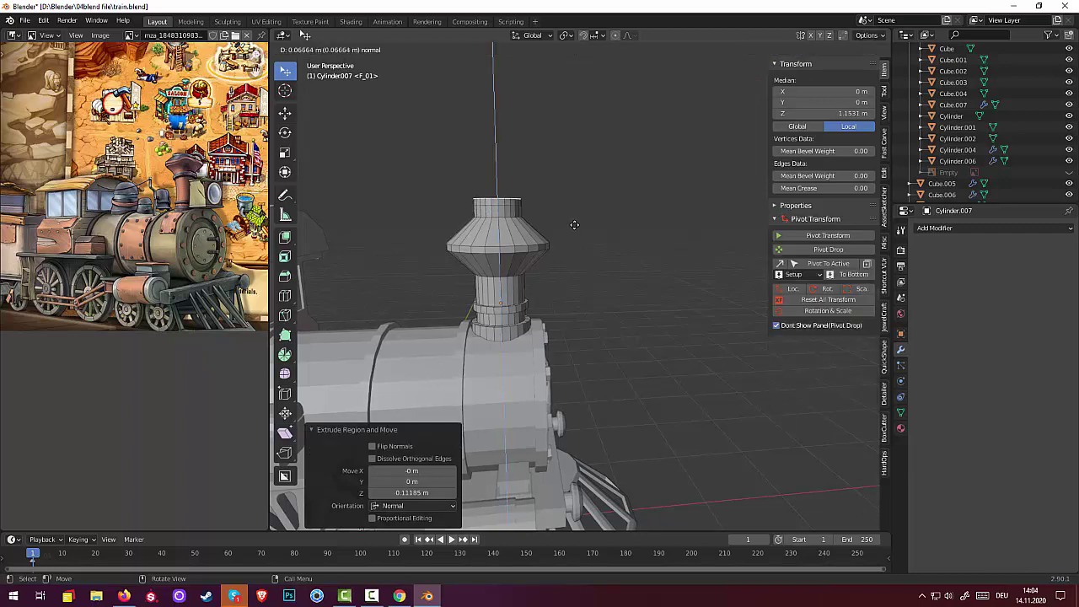
left_click(575, 226)
left_click(506, 201)
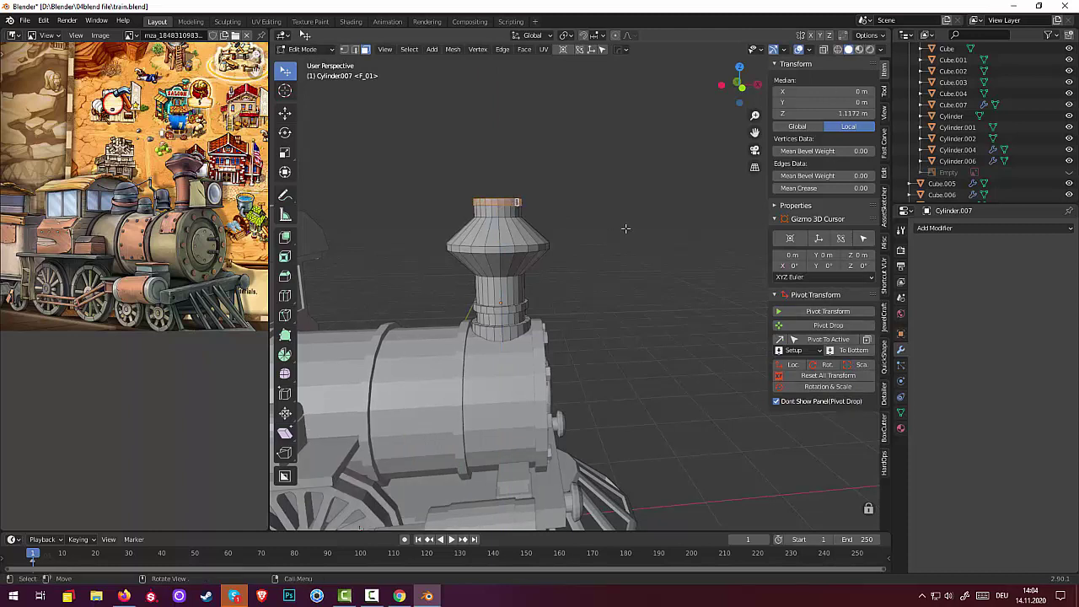
Extrude the smokestack's top faces along normals into a thin outward rim
key("alt+e")
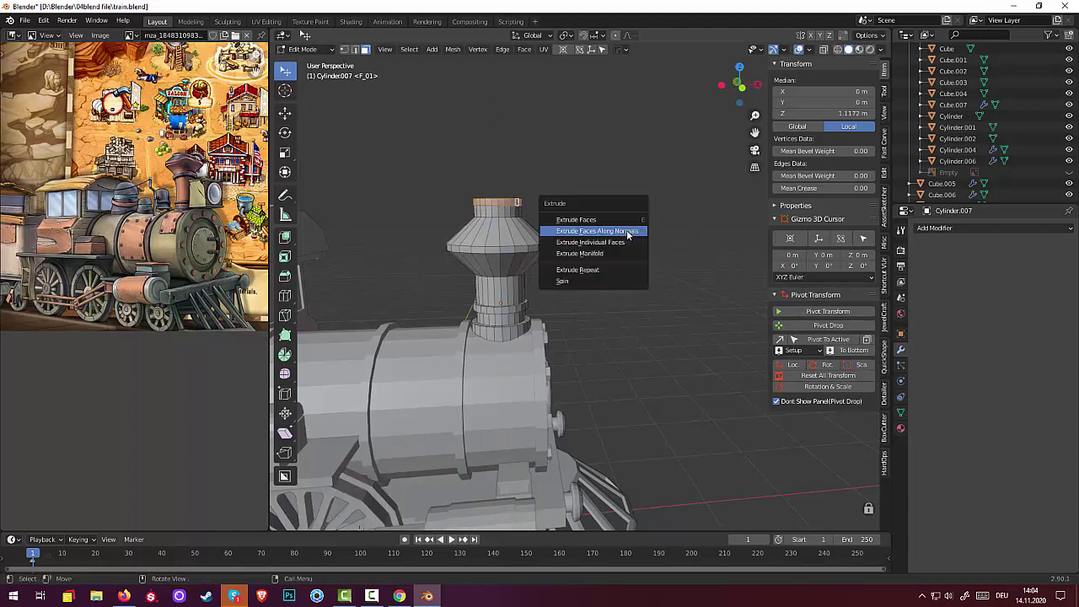
left_click(628, 233)
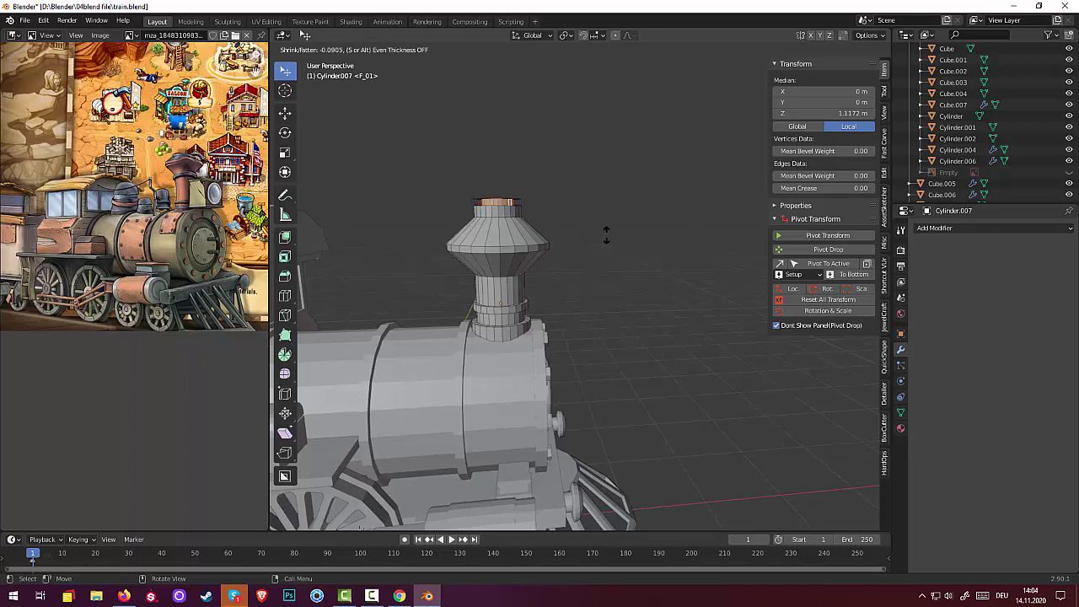
left_click(564, 230)
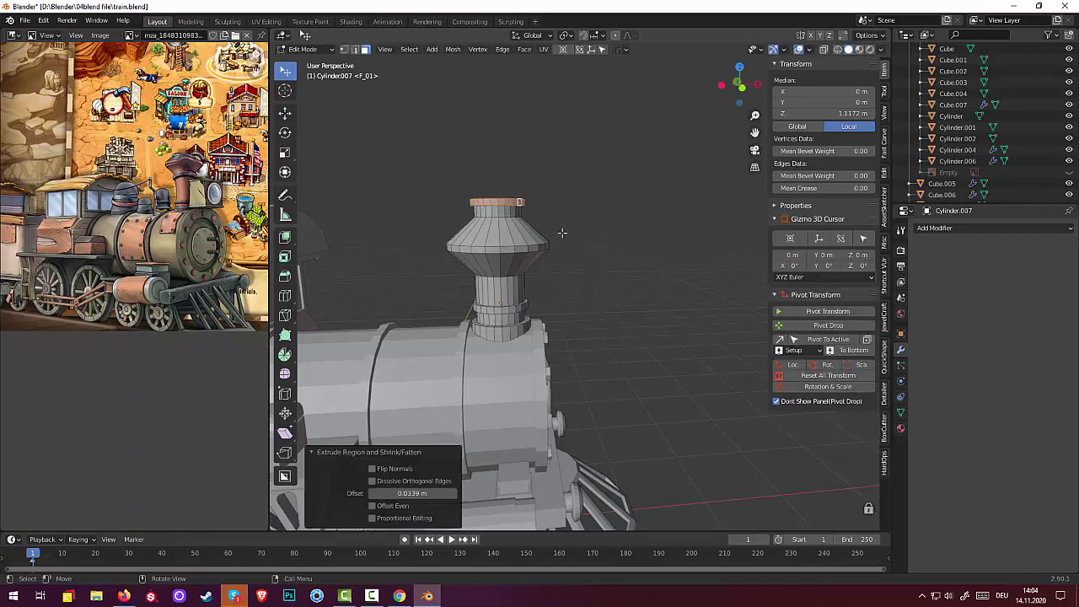
left_click(602, 271)
mouse_move(602, 271)
middle_mouse_down()
mouse_move(604, 327)
mouse_move(535, 276)
middle_mouse_up()
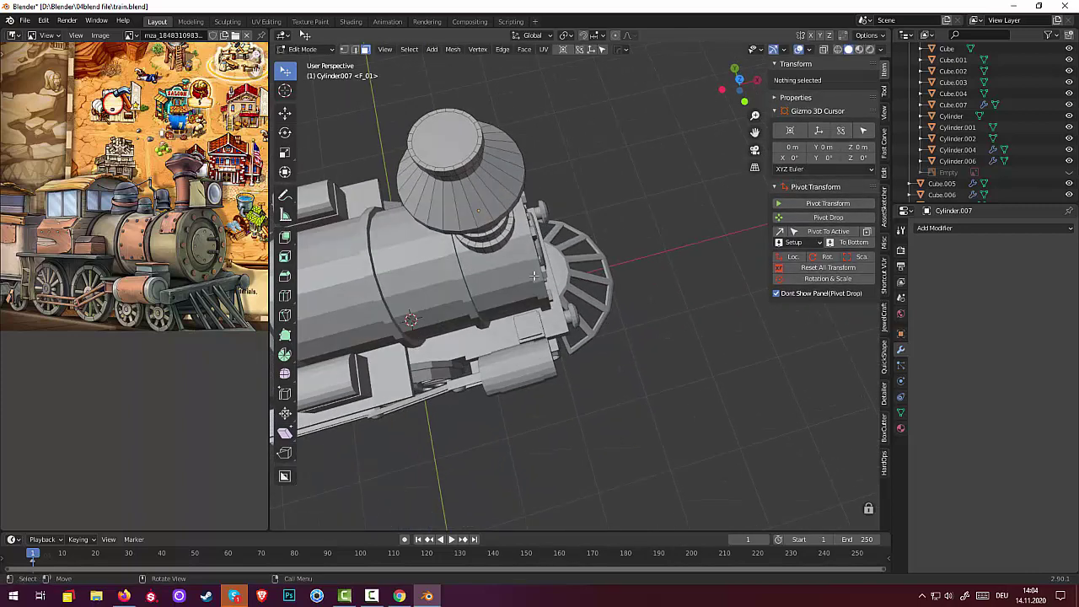
Push the inset top face 0.66017 m down to hollow the smokestack opening
left_click(453, 156)
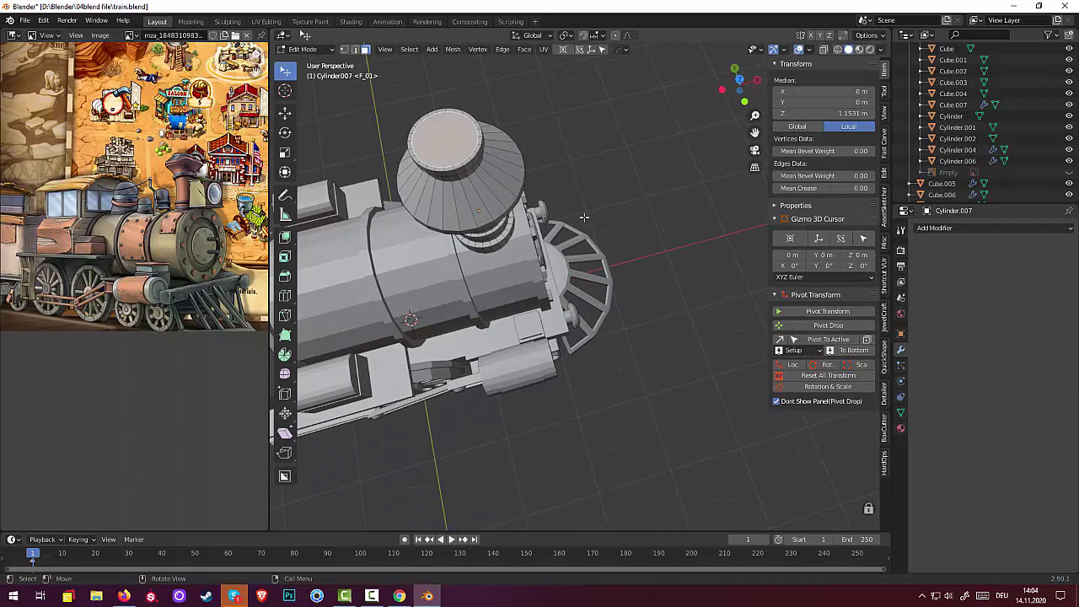
key("e")
left_click(581, 276)
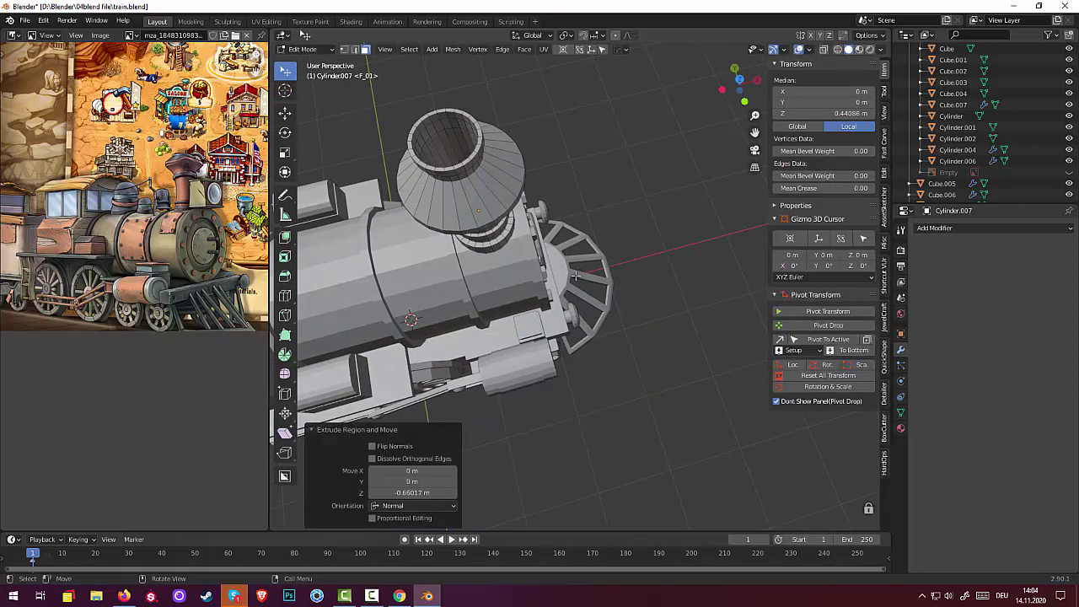
mouse_move(580, 276)
middle_mouse_down()
mouse_move(567, 134)
mouse_move(547, 143)
middle_mouse_up()
left_click(580, 287)
middle_click_drag(580, 287, 615, 306)
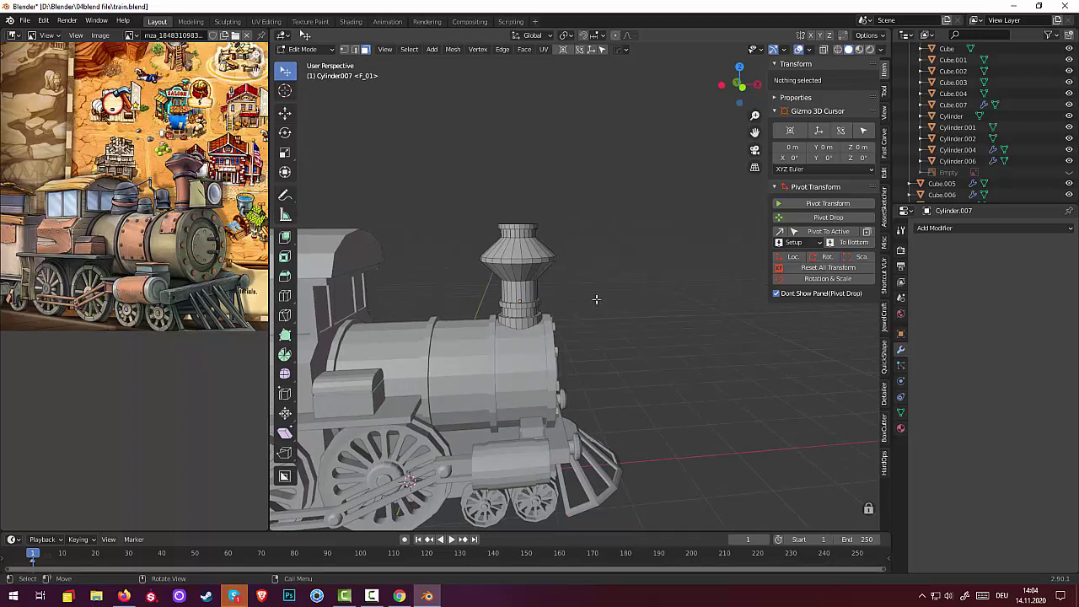
Add a second cylinder, raise it 2.4694 m onto the boiler and scale it to 0.797
mouse_move(607, 292)
middle_mouse_down()
mouse_move(621, 296)
mouse_move(582, 297)
mouse_move(708, 261)
mouse_move(592, 297)
middle_mouse_up()
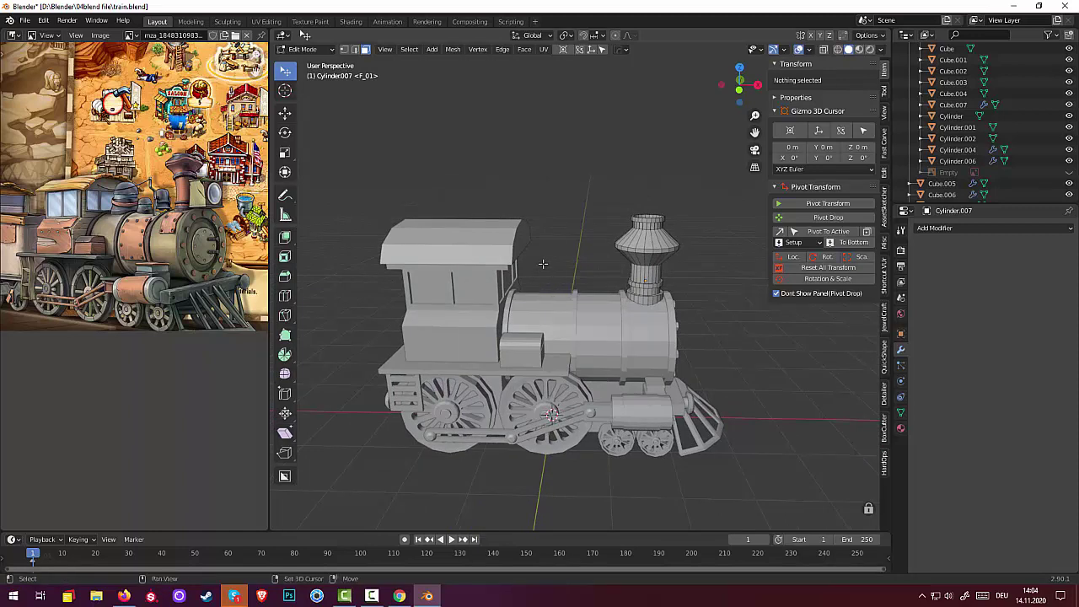
key("shift+a")
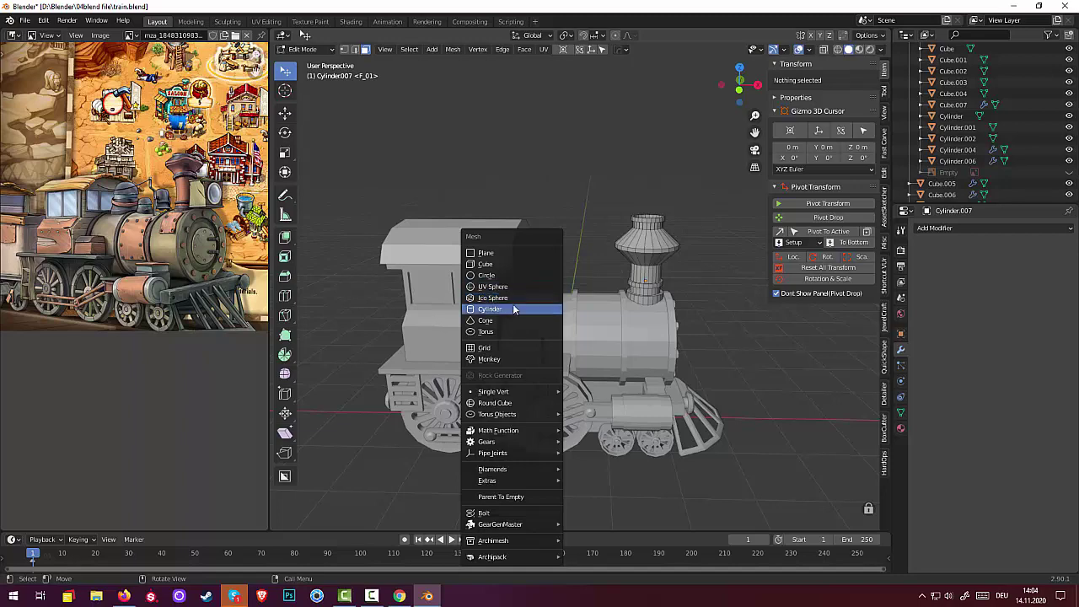
left_click(515, 308)
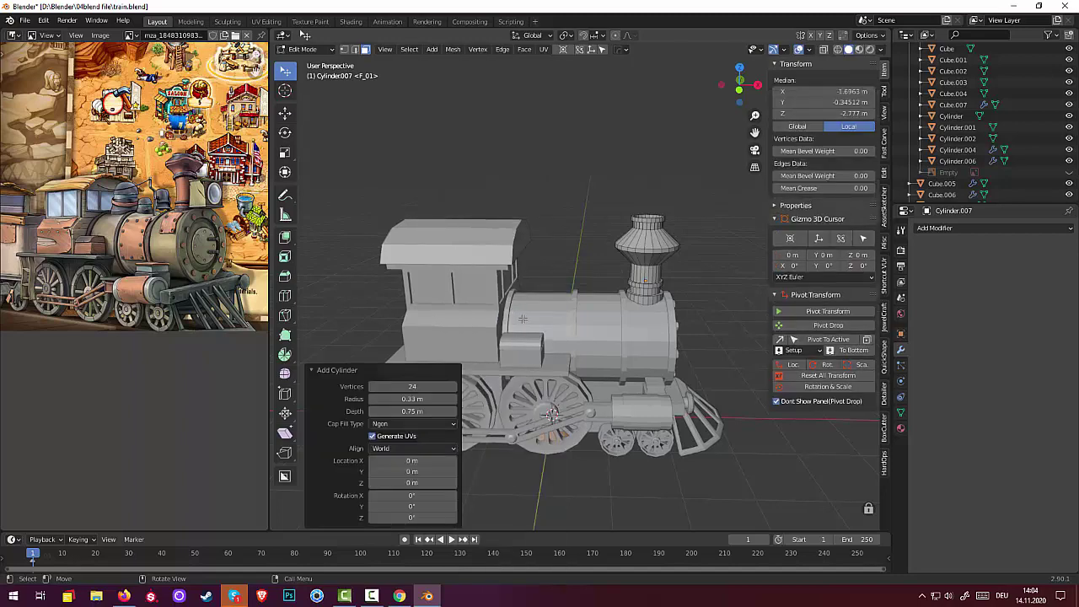
key("g")
key("z")
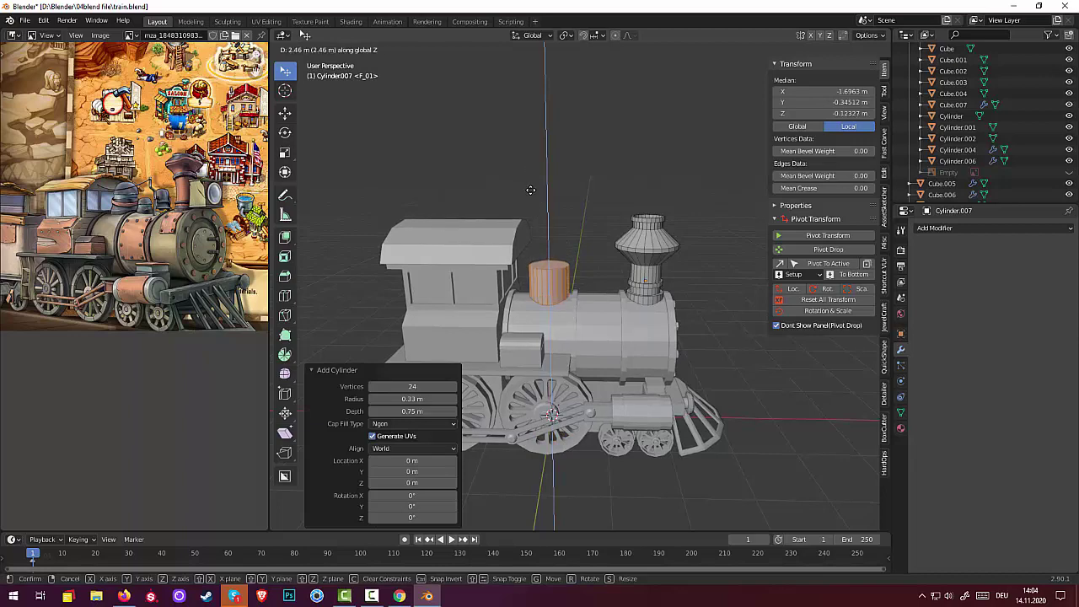
left_click(530, 190)
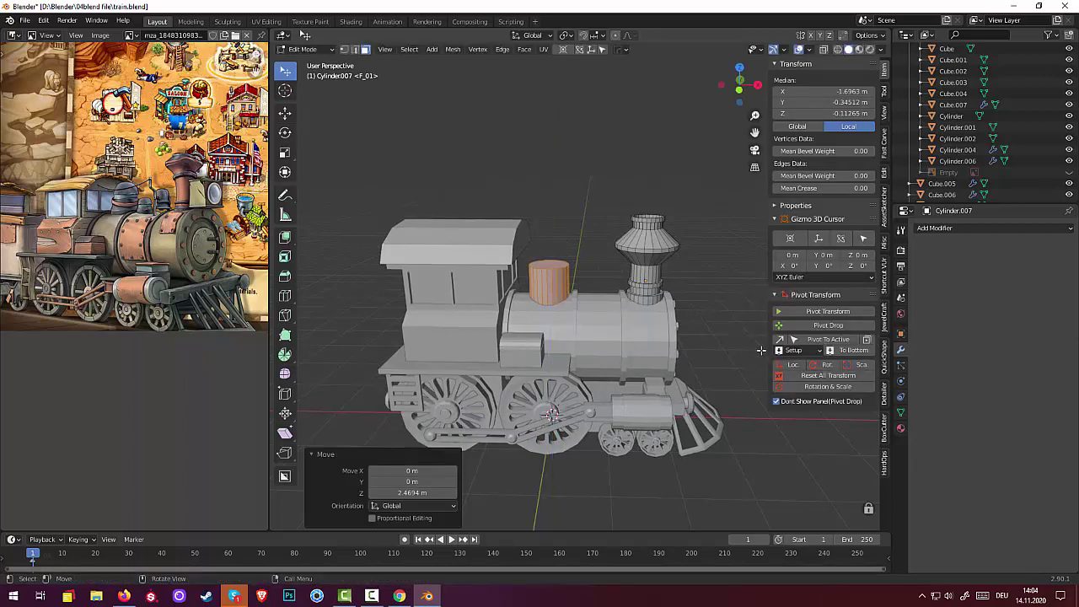
key("s")
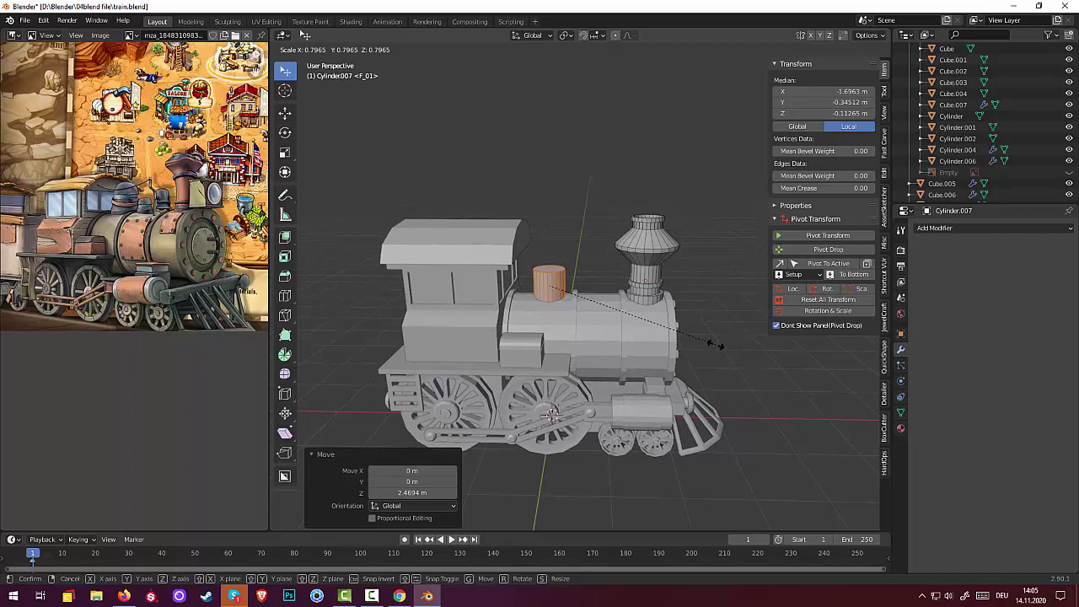
left_click(717, 344)
scroll(560, 284, "up", 2)
Bevel the second cylinder's top into a rounded 4-segment dome about 0.214 m wide
scroll(560, 283, "up", 3)
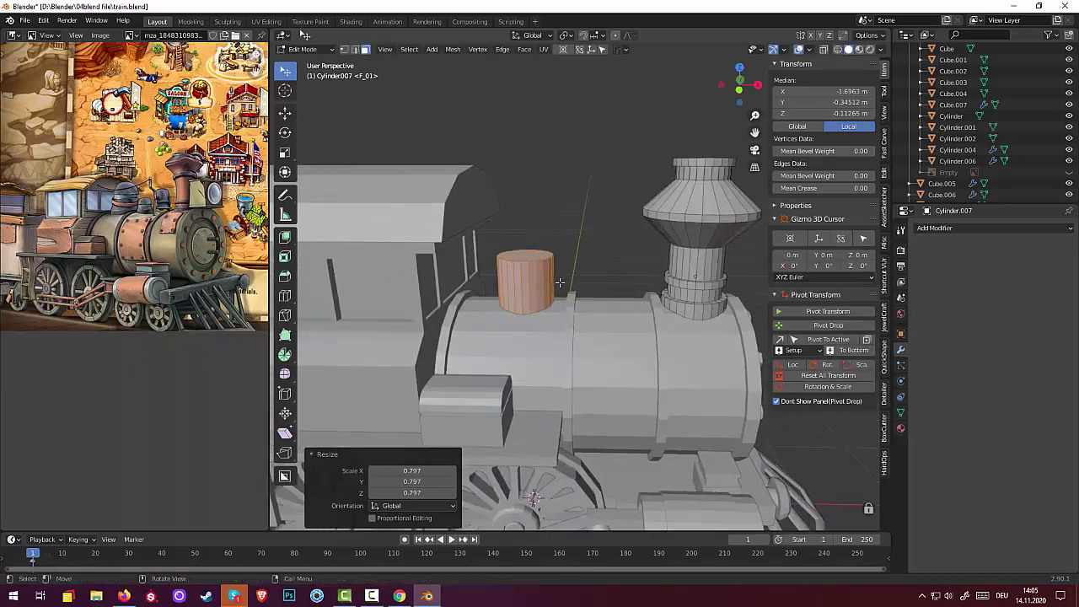
left_click(535, 261)
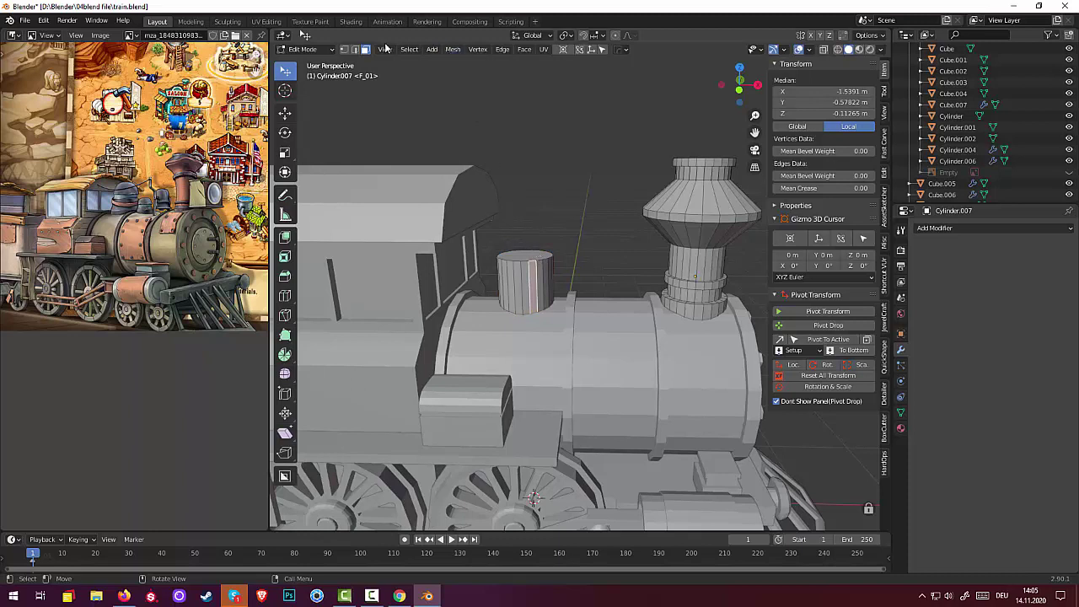
left_click(305, 51)
left_click(527, 255)
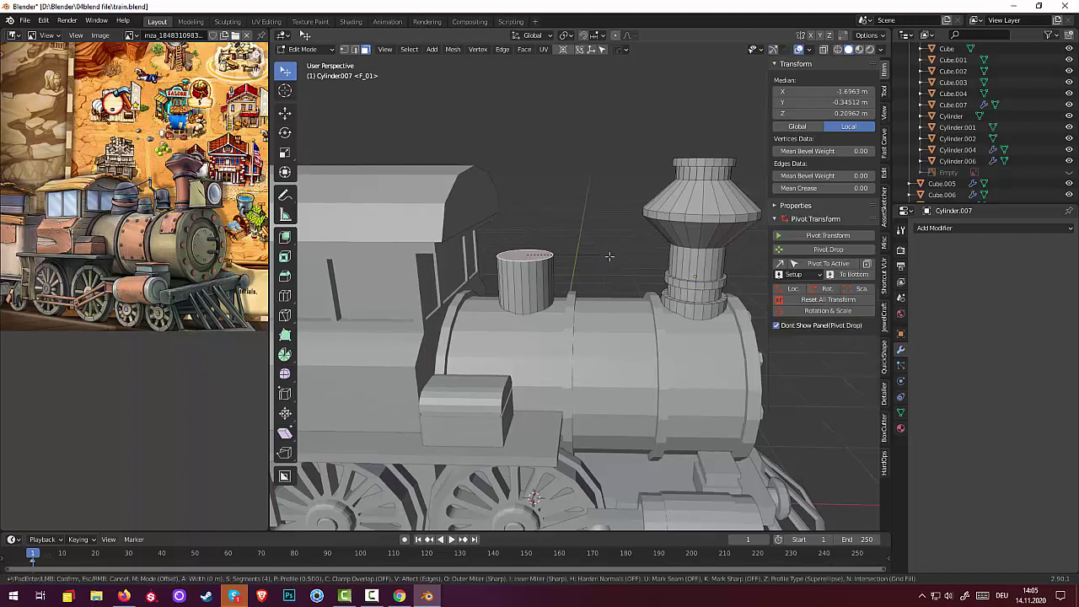
key("ctrl+b")
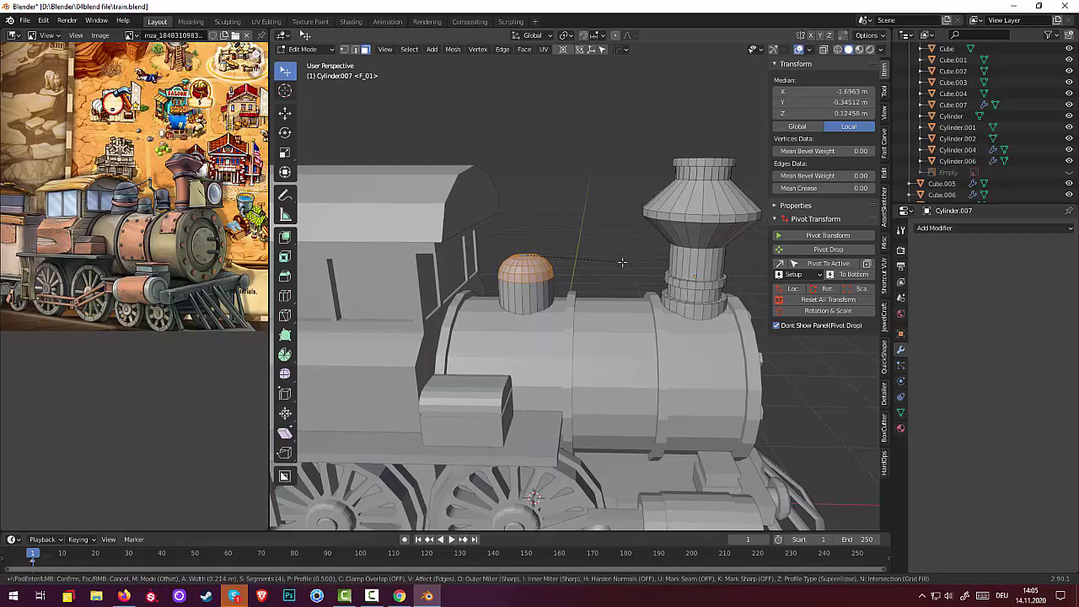
left_click(622, 262)
left_click(527, 291)
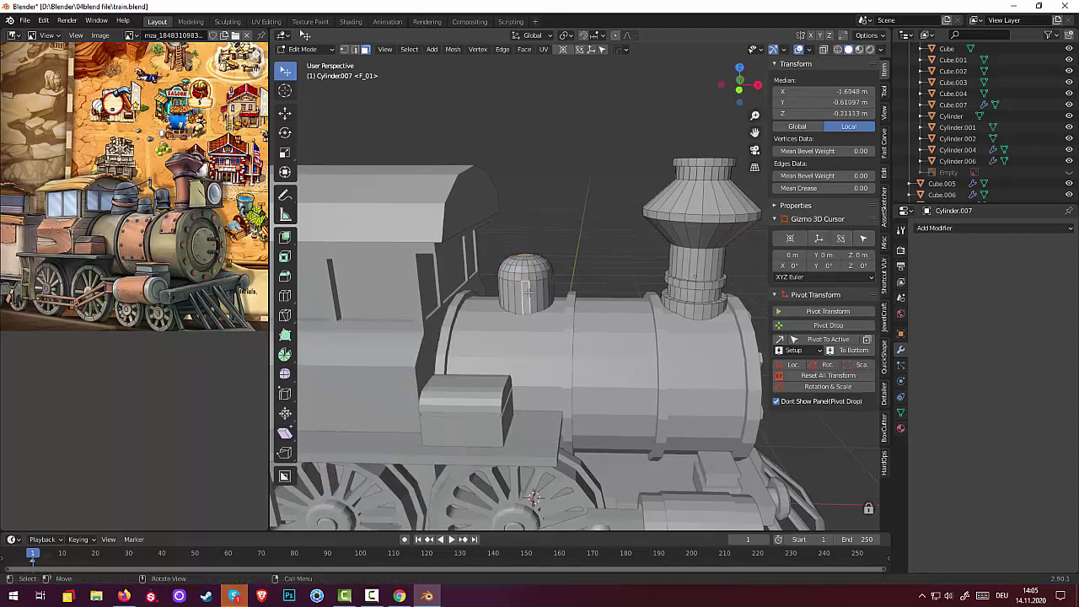
left_click(527, 291, "alt")
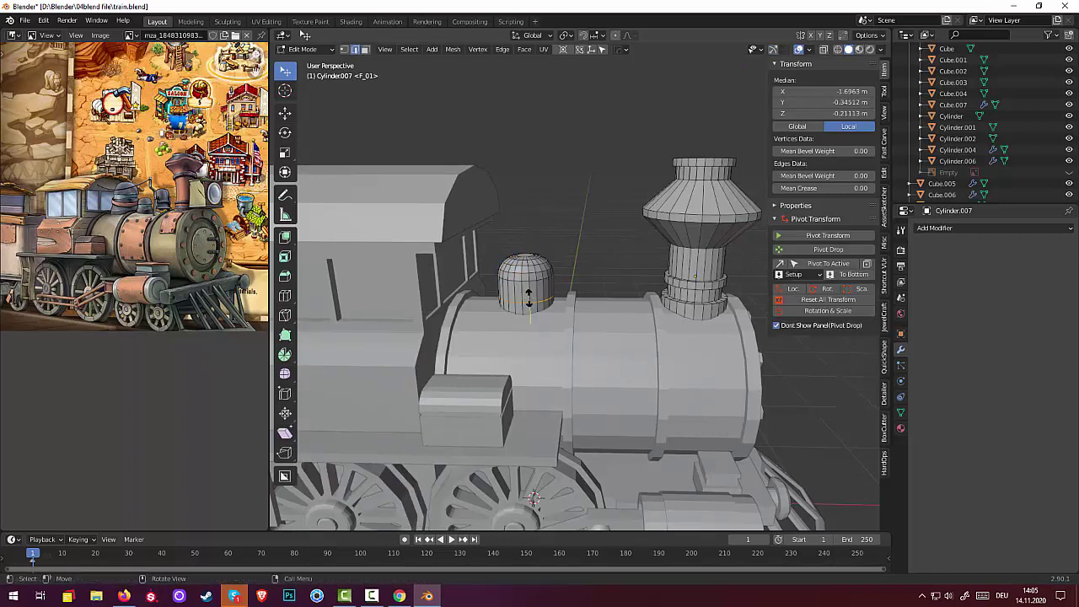
Cut two new edge loops around the dome, one near its base, then select a dome face
key("g")
key("g")
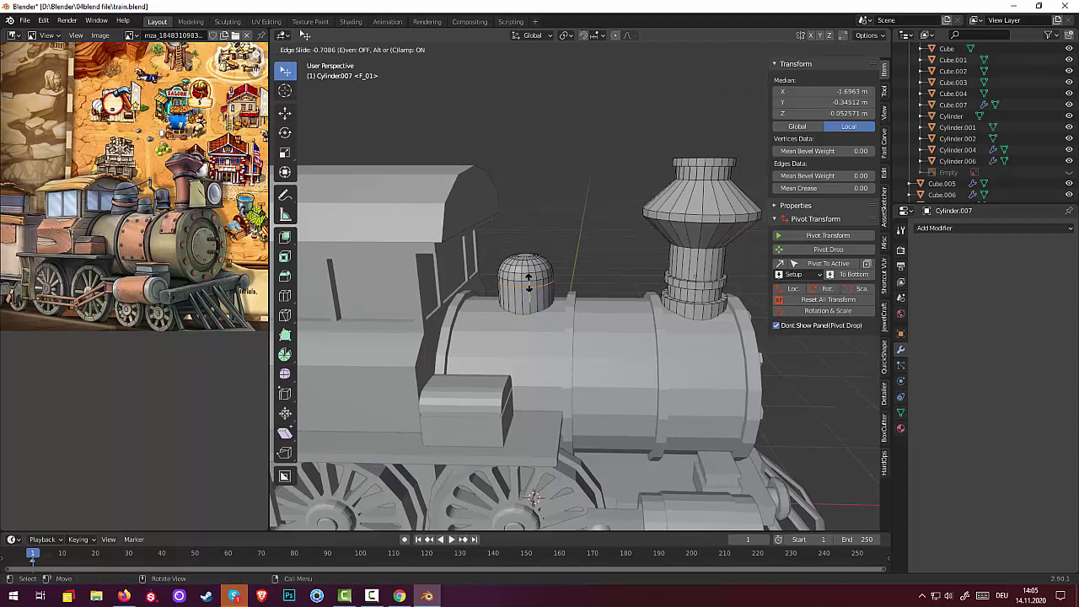
left_click(529, 285)
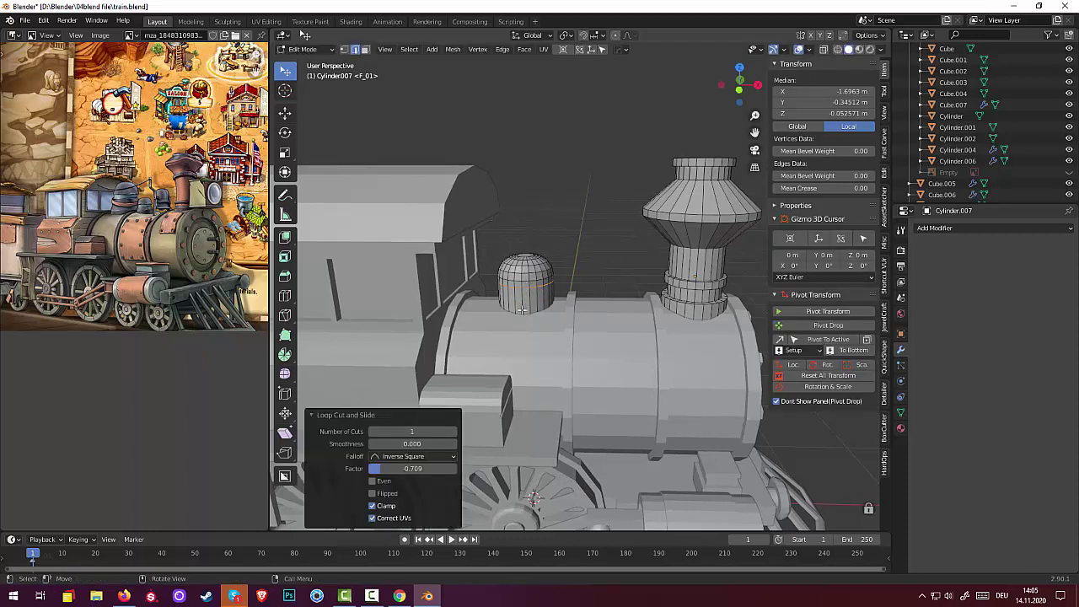
left_click(521, 309)
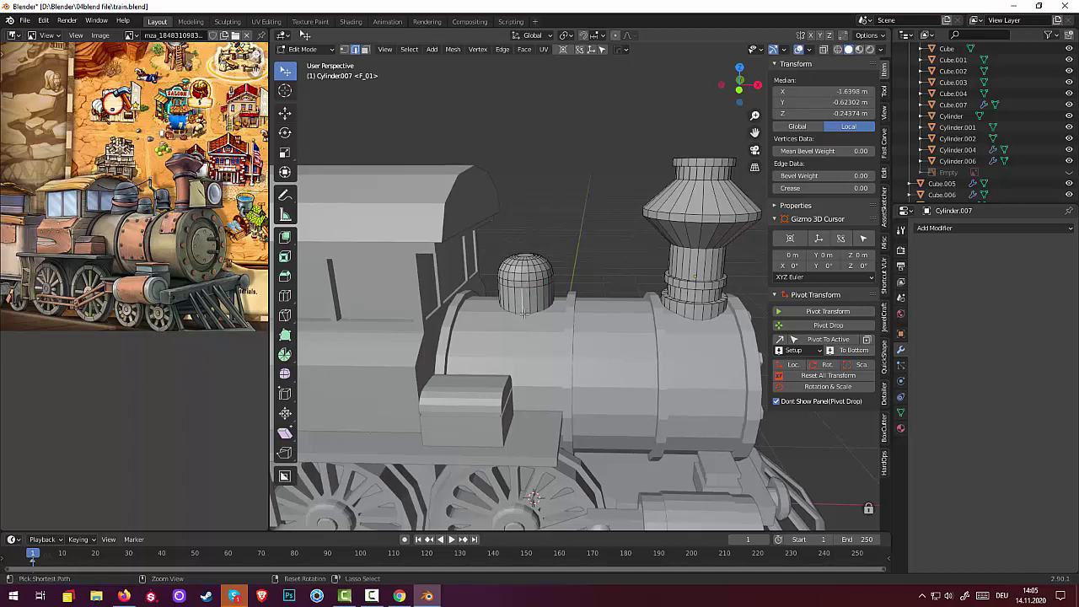
key("ctrl+r")
left_click(524, 312)
right_click(524, 312)
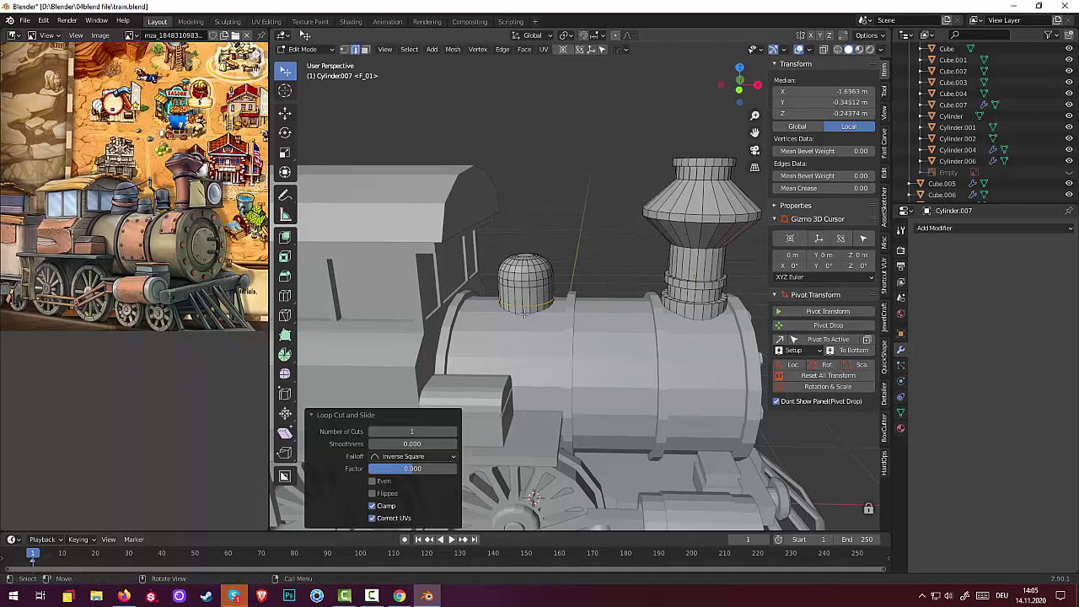
left_click(524, 285)
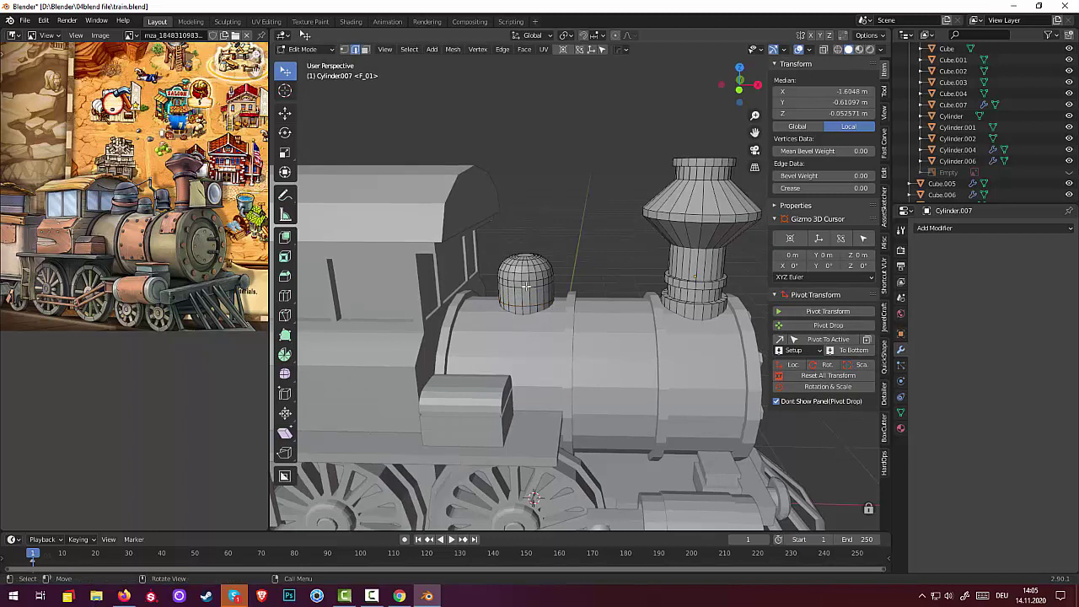
left_click(364, 49)
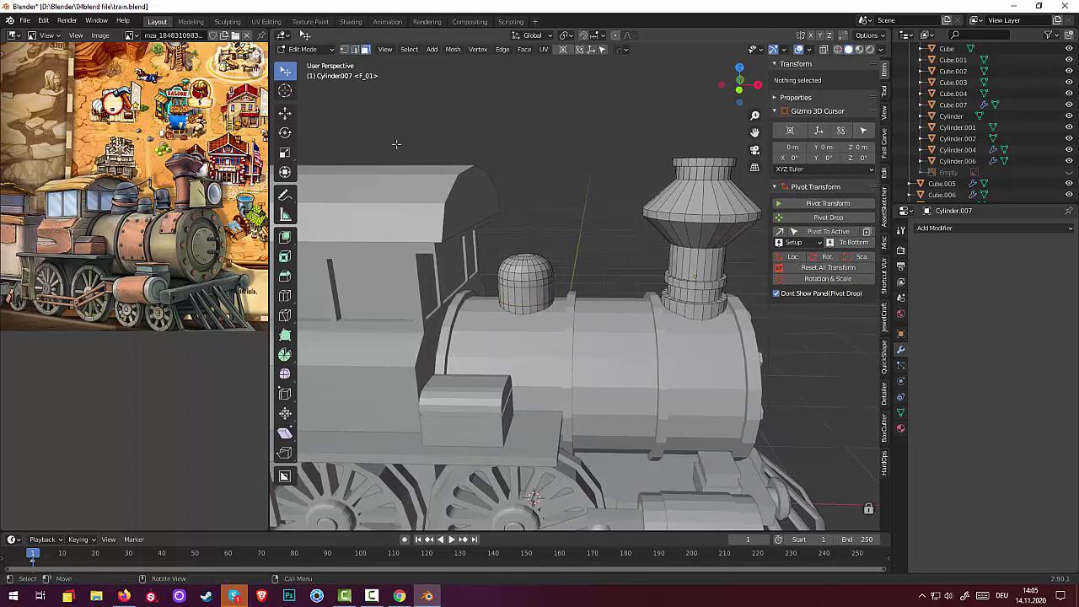
left_click(538, 284)
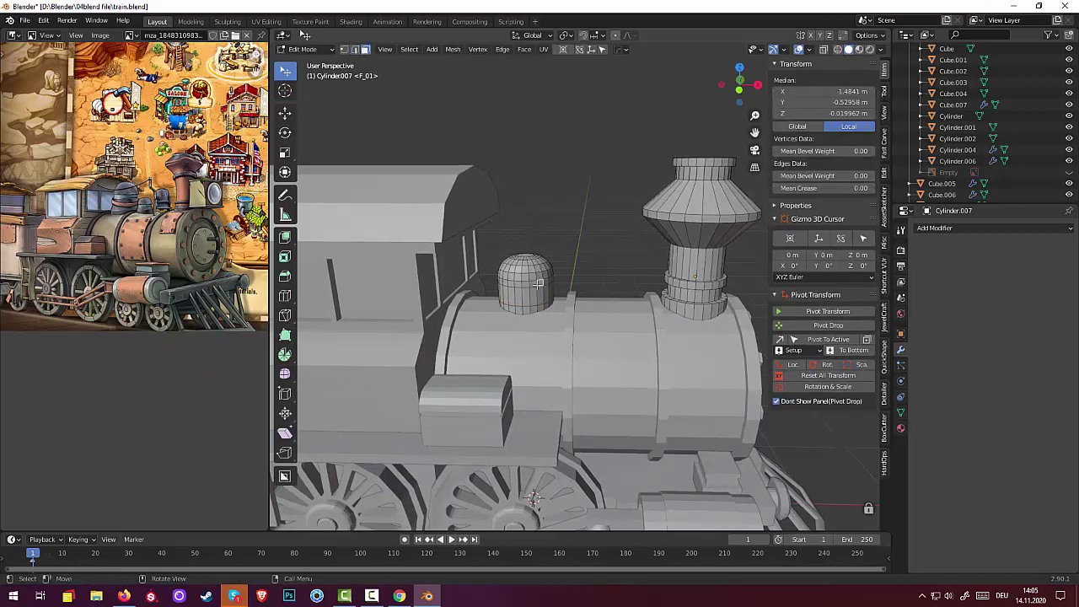
key("alt")
Extrude the dome's face ring along its normals to push out a band
left_click(538, 284, "alt")
key("alt")
key("alt+e")
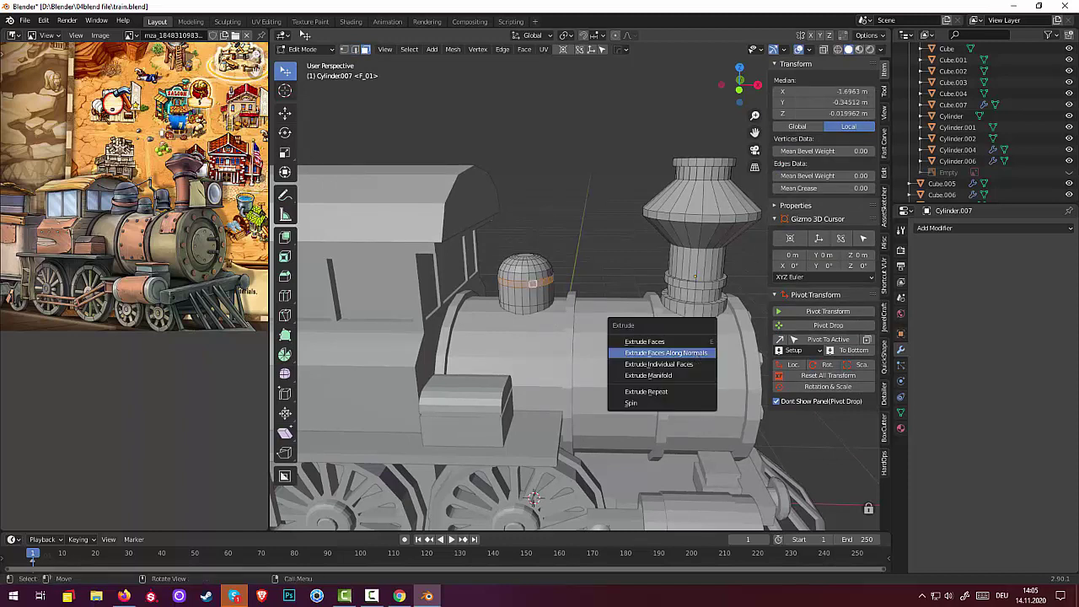
left_click(666, 352)
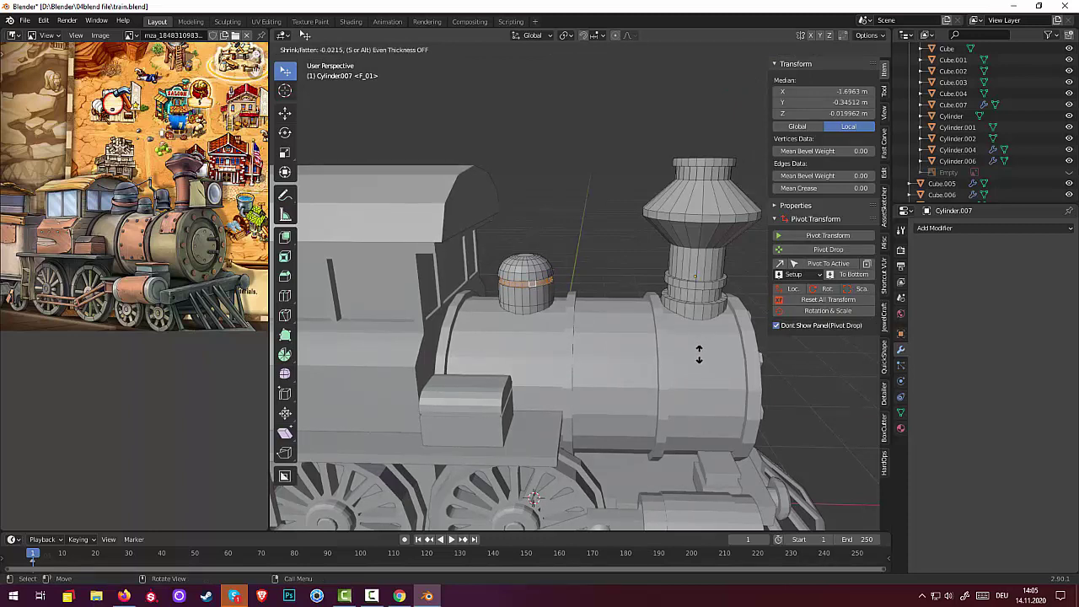
left_click(699, 354)
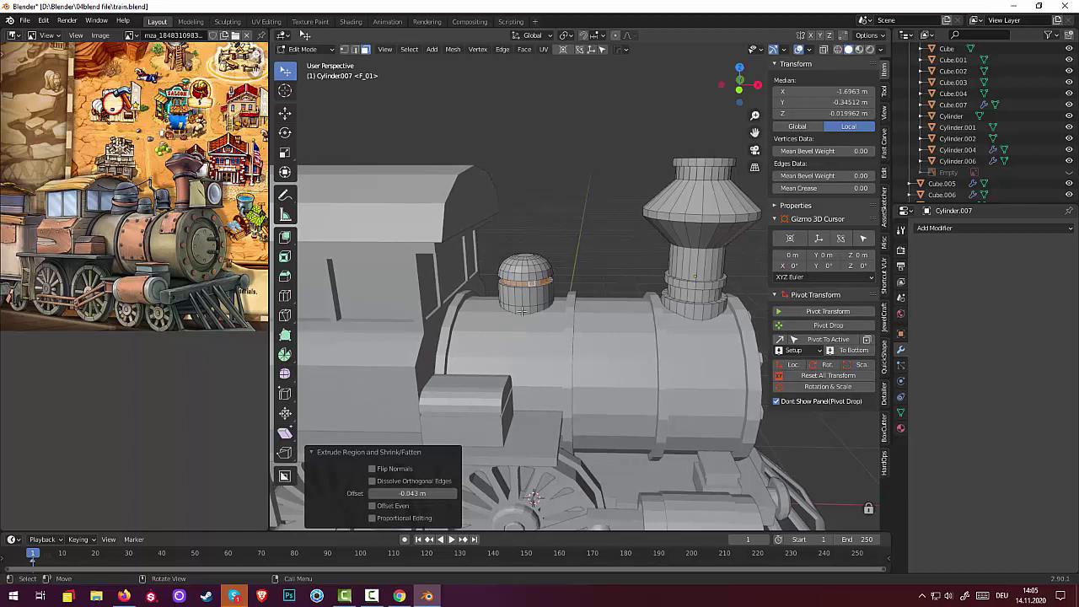
left_click(524, 310)
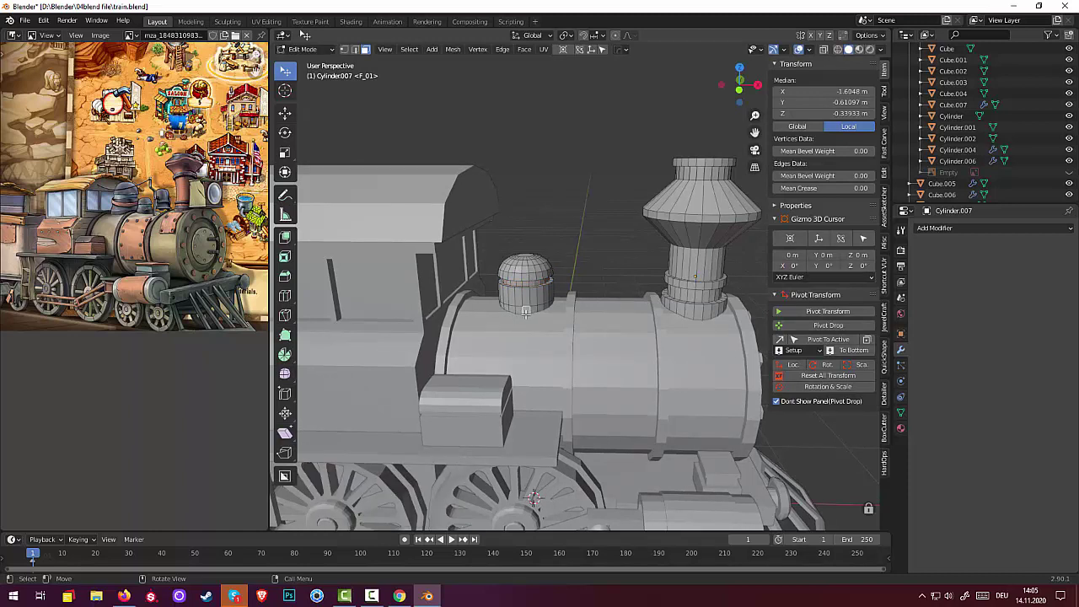
Push the dome's base face loop outward into a flared collar
key("alt")
left_click(526, 310, "alt")
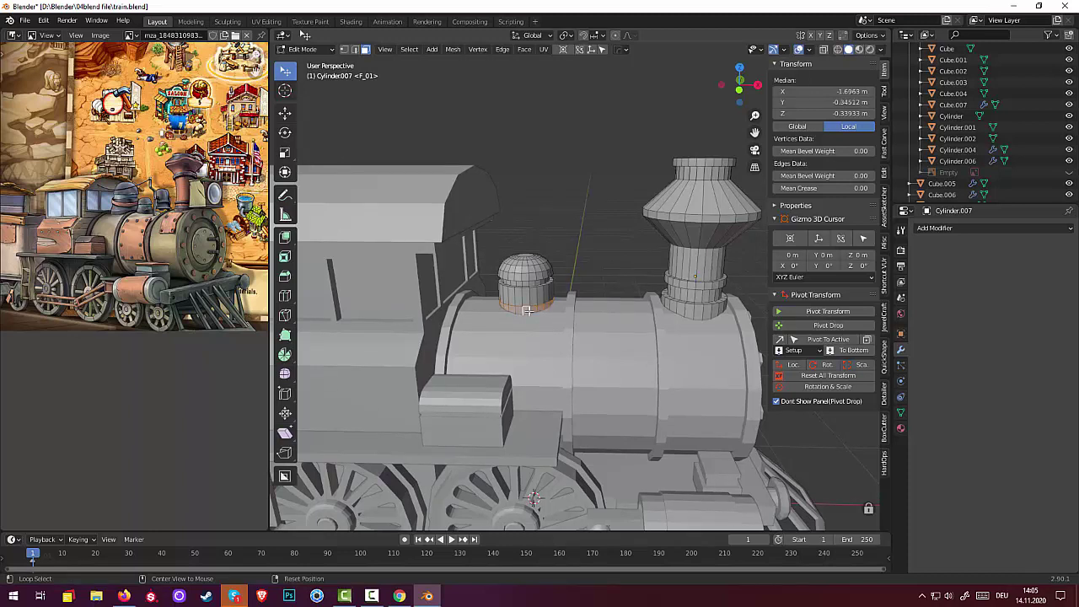
right_click(611, 352)
left_click(612, 353)
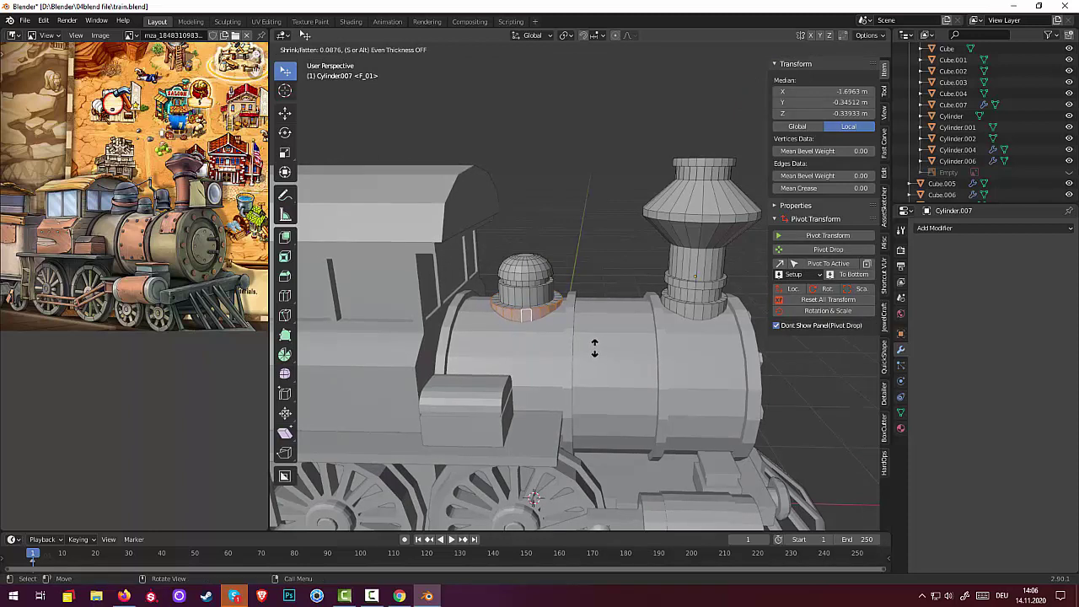
left_click(594, 348)
left_click(544, 310)
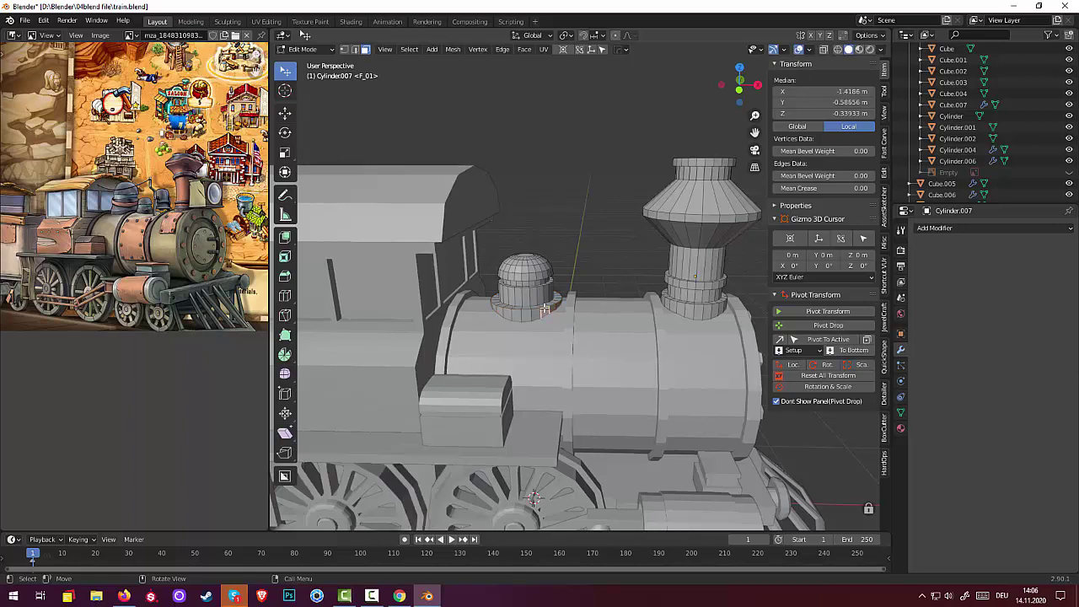
scroll(512, 323, "up", 3)
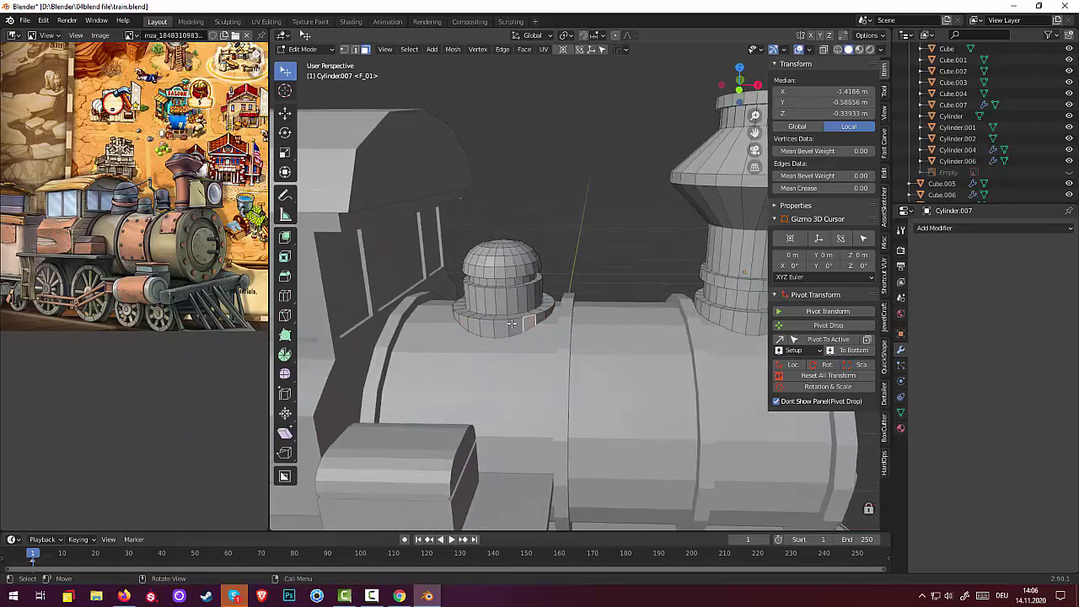
Scale the collar's bottom edge loop in to 0.875
left_click(354, 49)
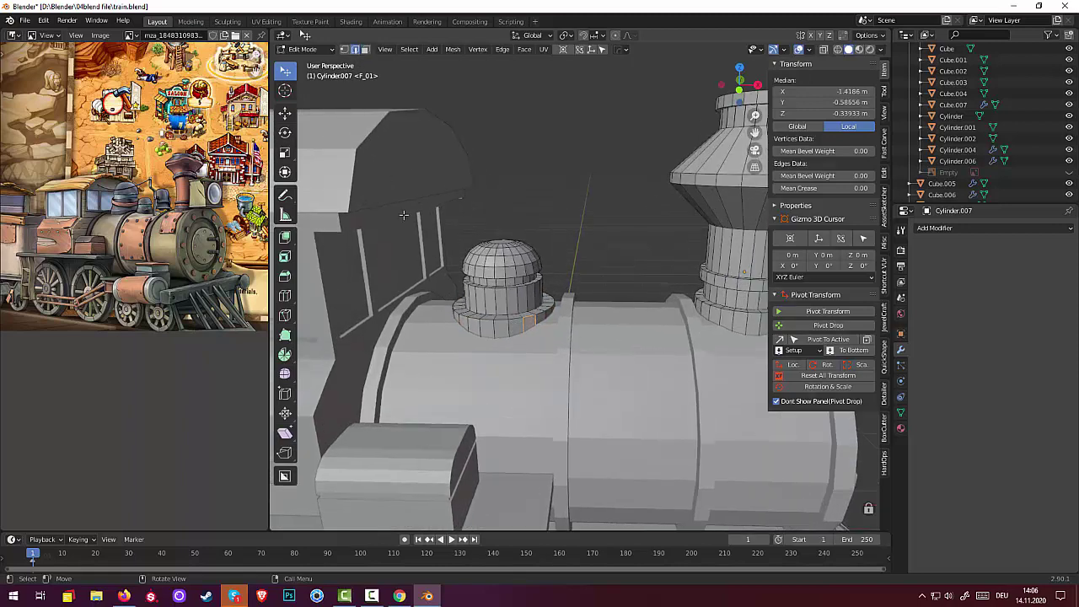
left_click(512, 318)
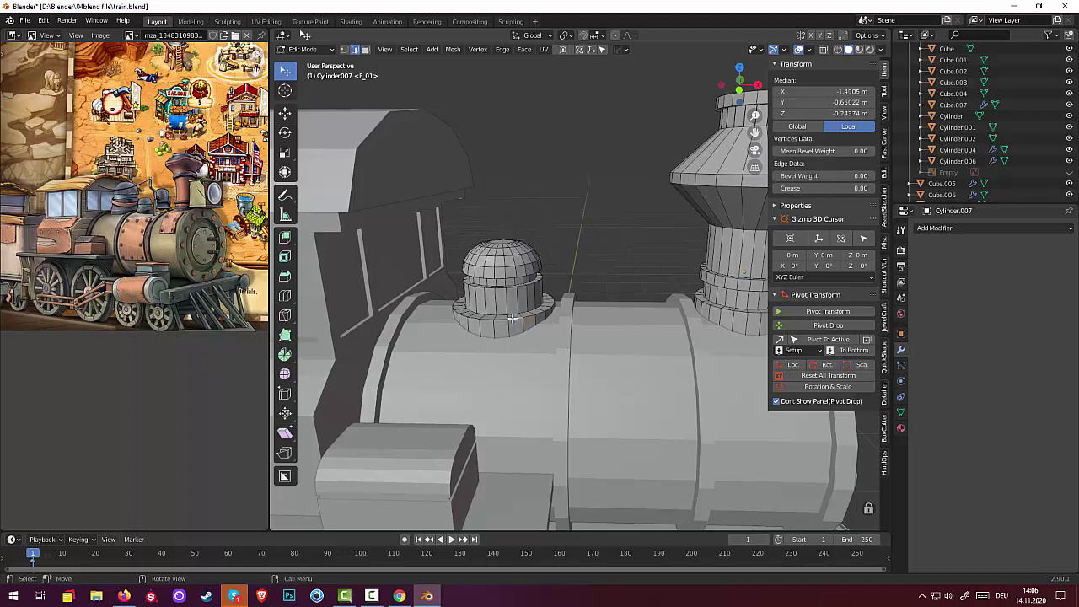
left_click(512, 318, "alt")
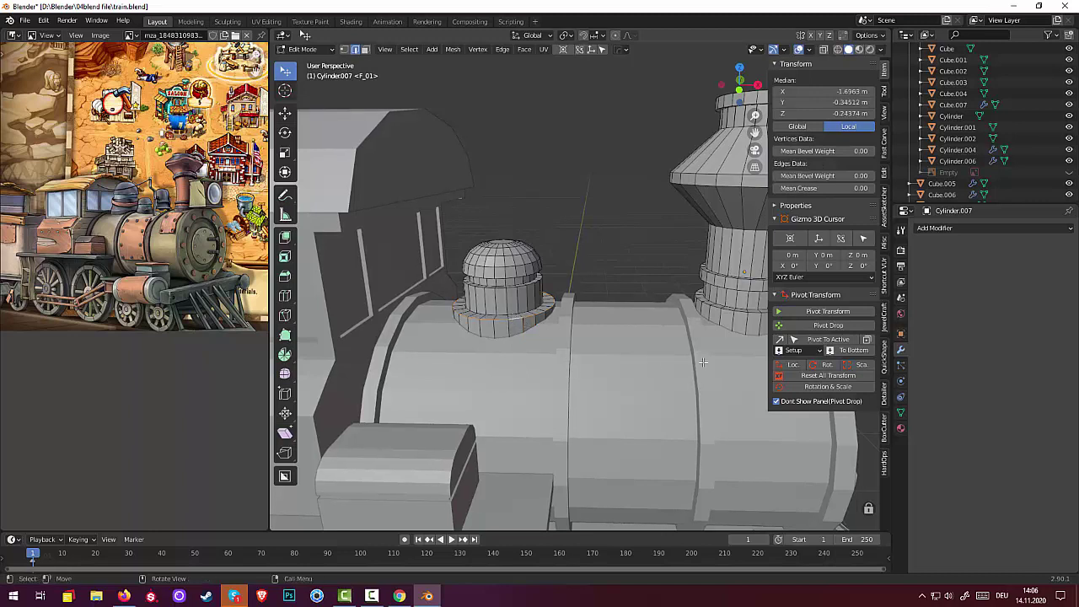
key("s")
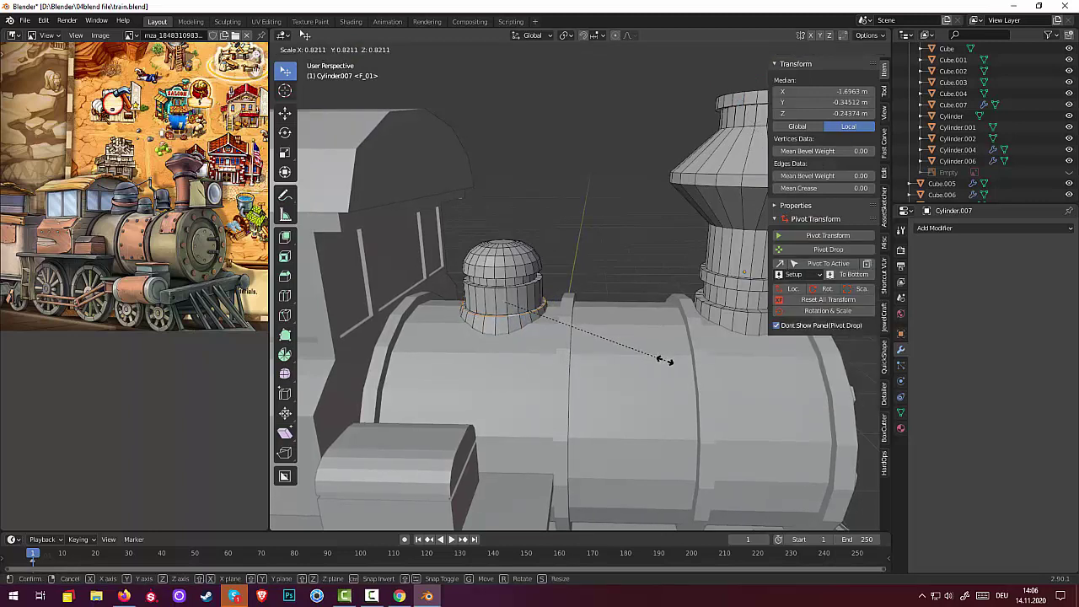
left_click(679, 363)
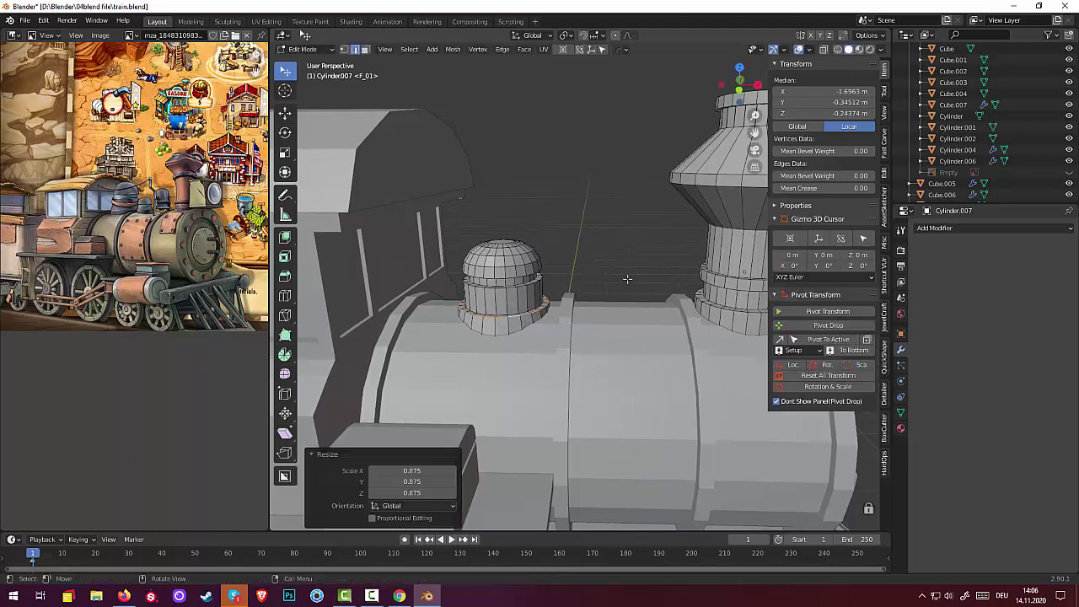
left_click(625, 268)
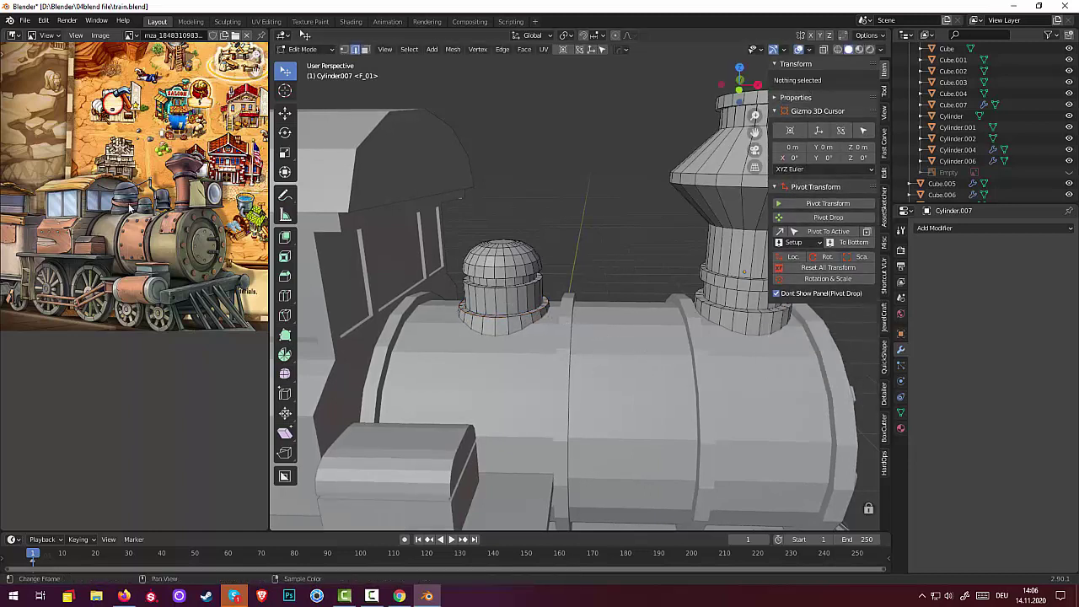
middle_click_drag(130, 210, 145, 209)
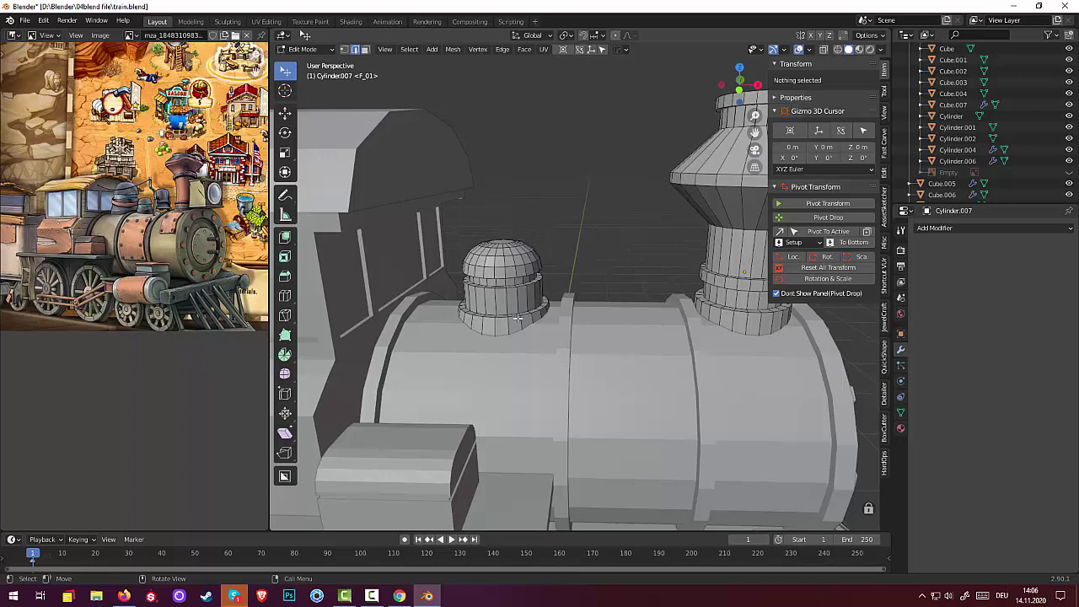
scroll(518, 319, "down", 2)
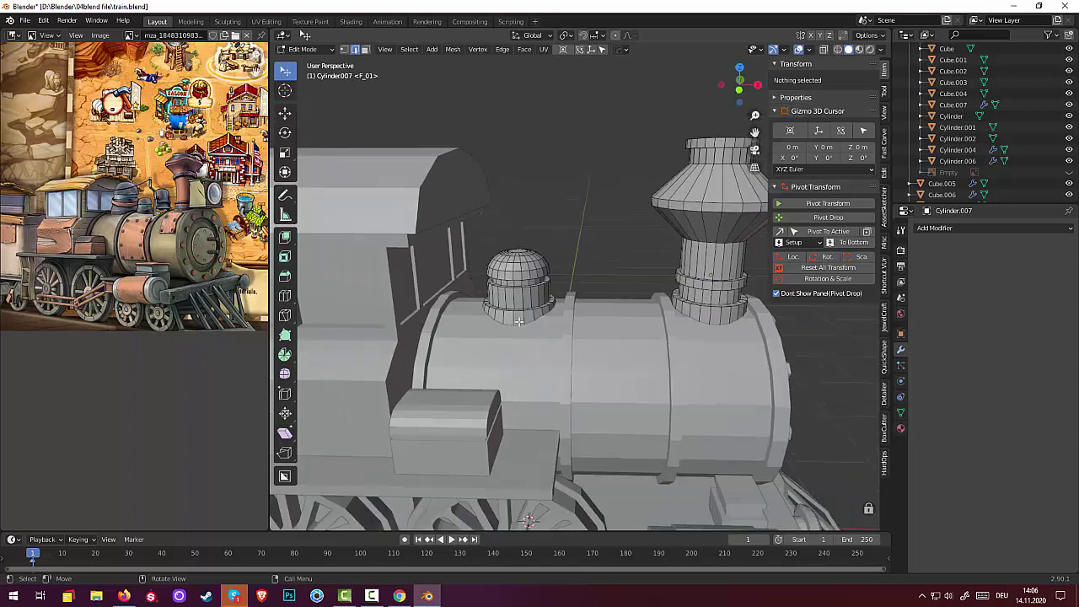
scroll(518, 319, "down", 2)
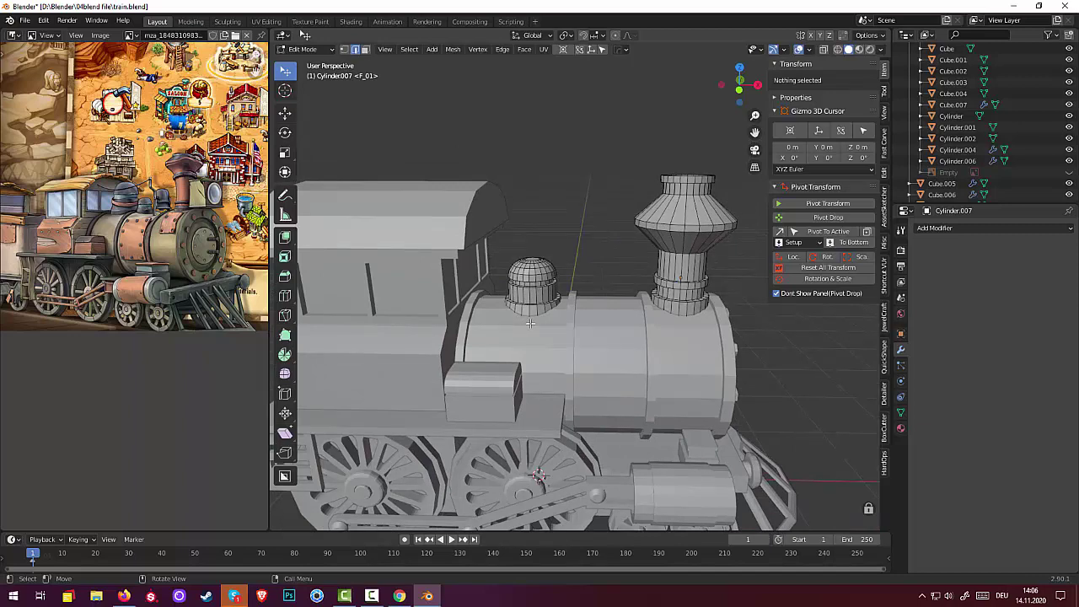
scroll(529, 323, "down", 3)
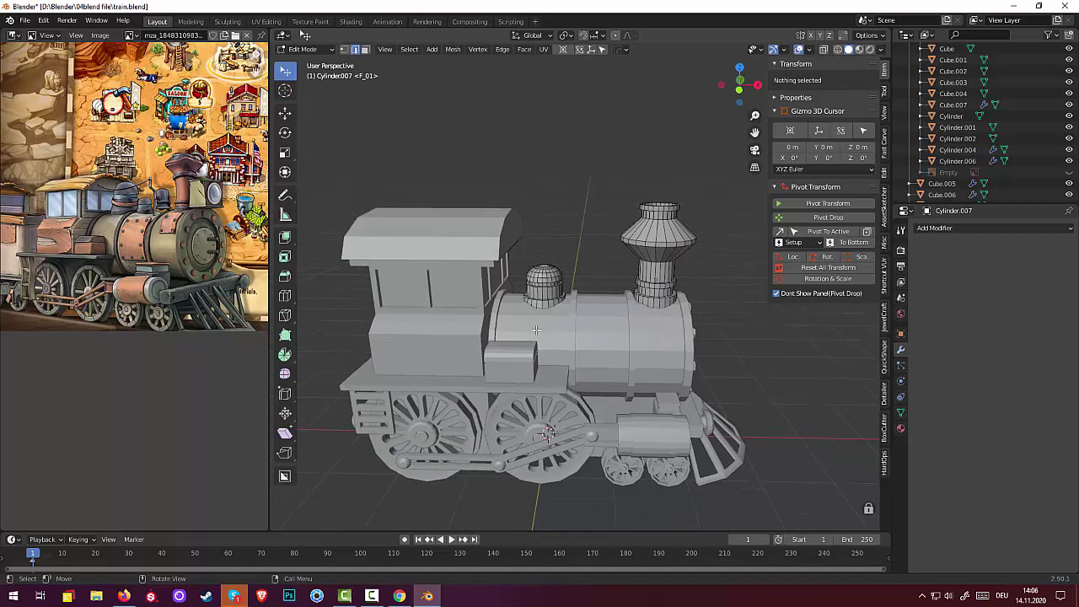
scroll(563, 332, "up", 1)
scroll(563, 332, "up", 2)
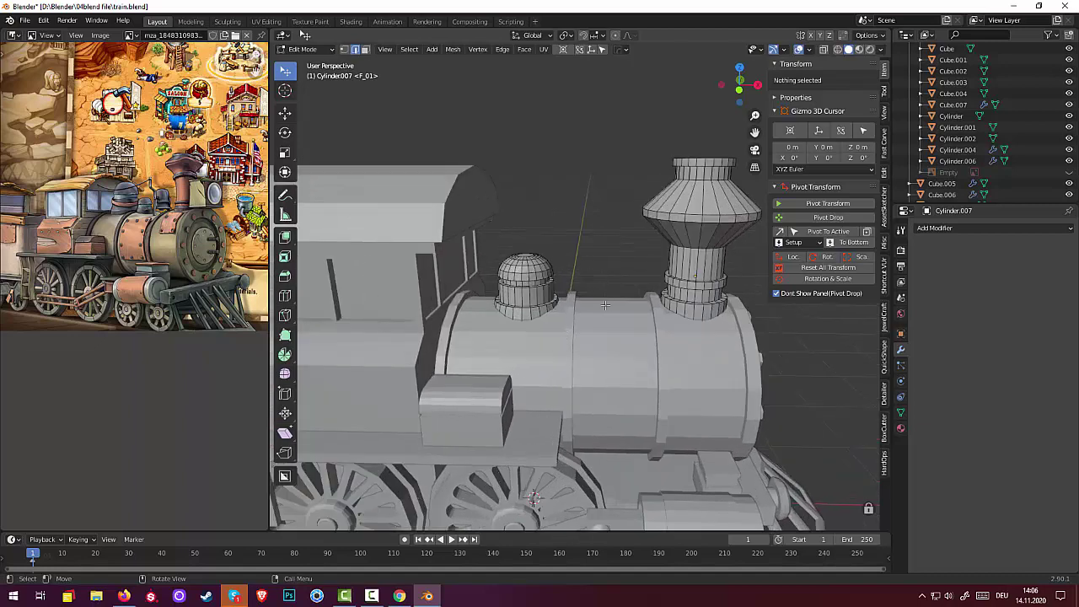
left_click(372, 596)
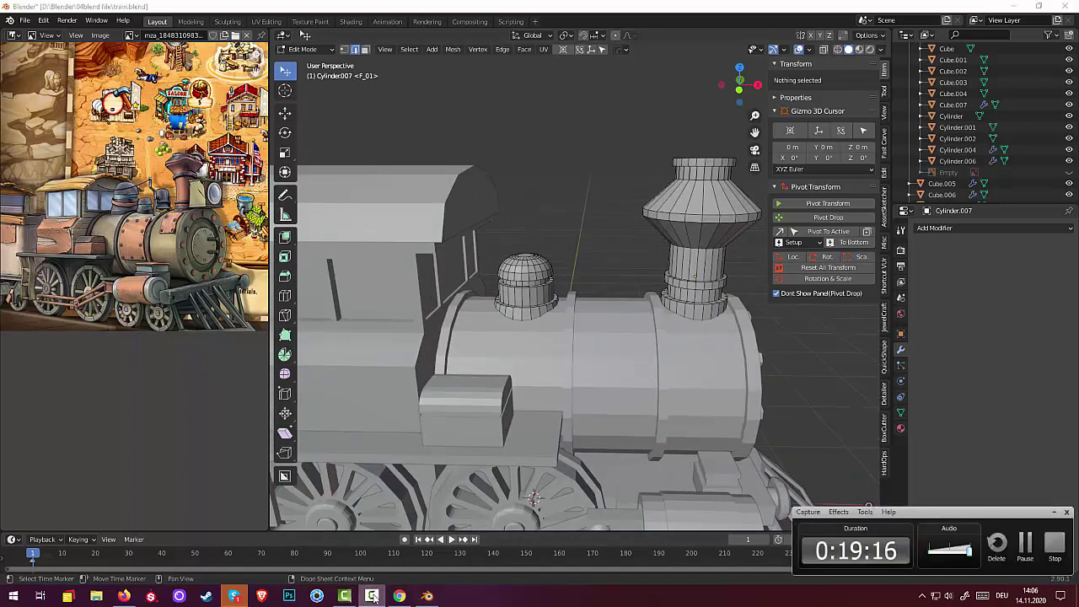
left_click(372, 596)
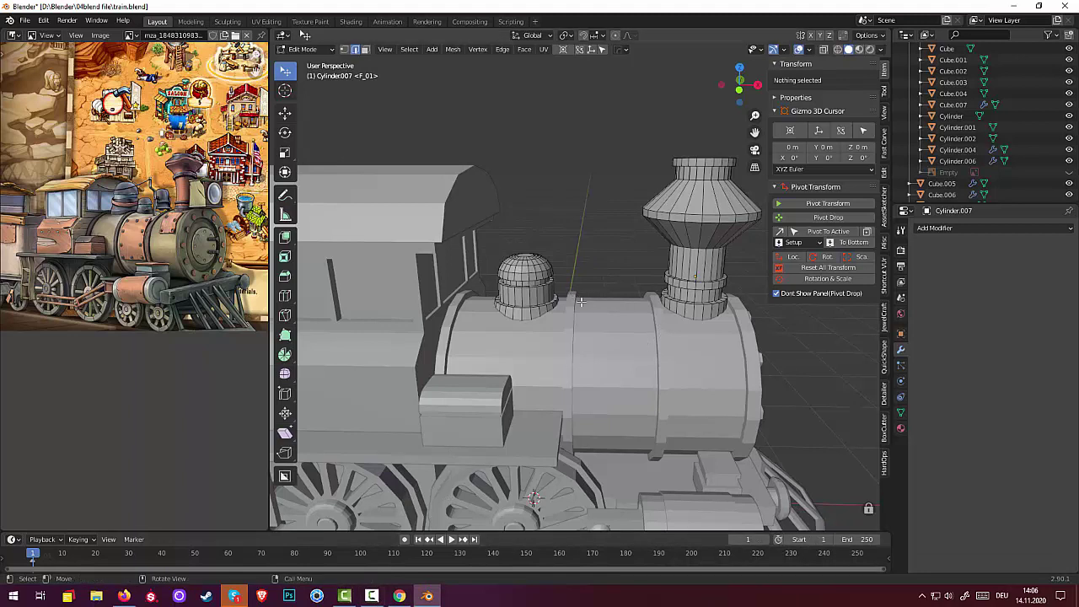
key("shift+a")
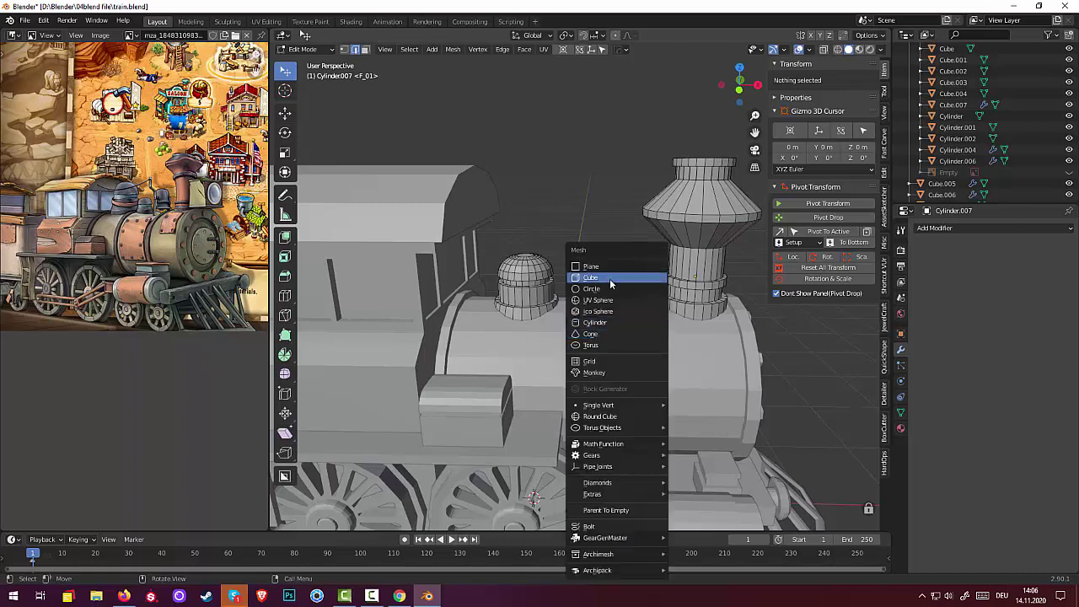
Add a cylinder, raise it along Z onto the boiler, and scale it to 0.581
left_click(616, 322)
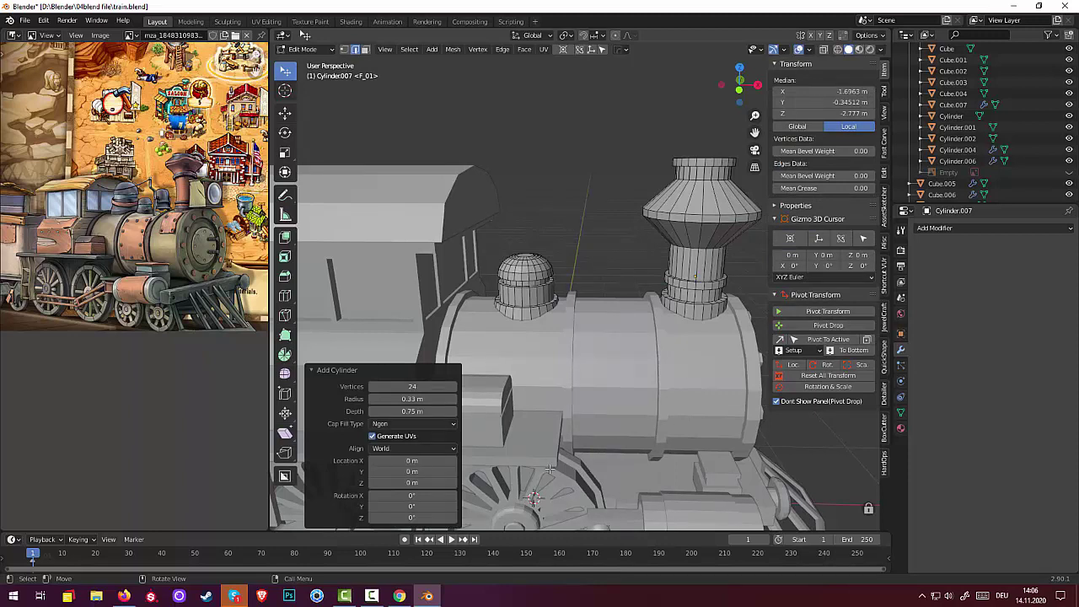
key("g")
key("z")
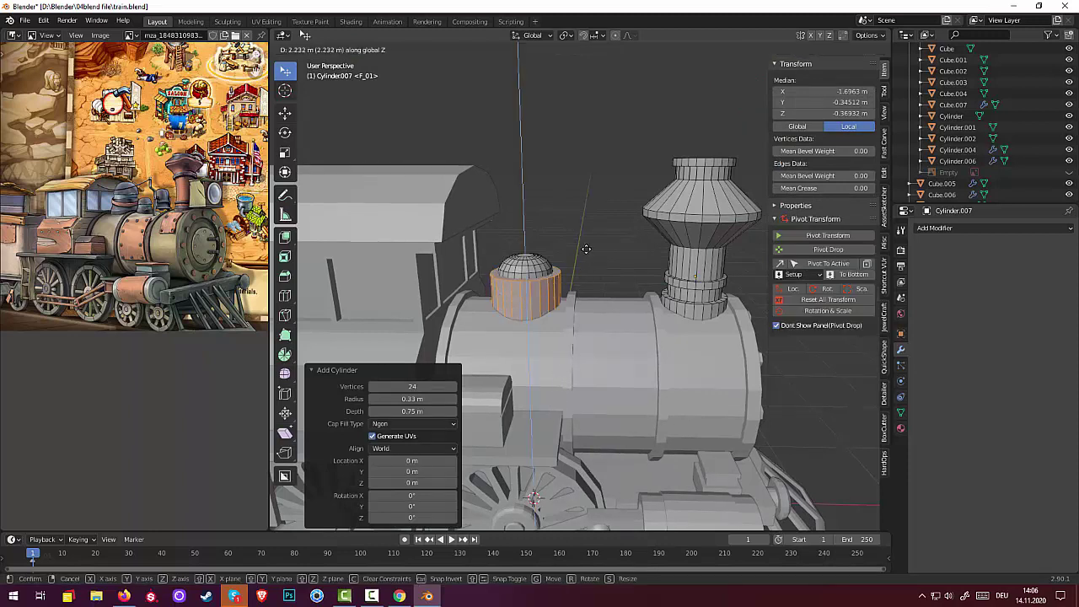
left_click(594, 243)
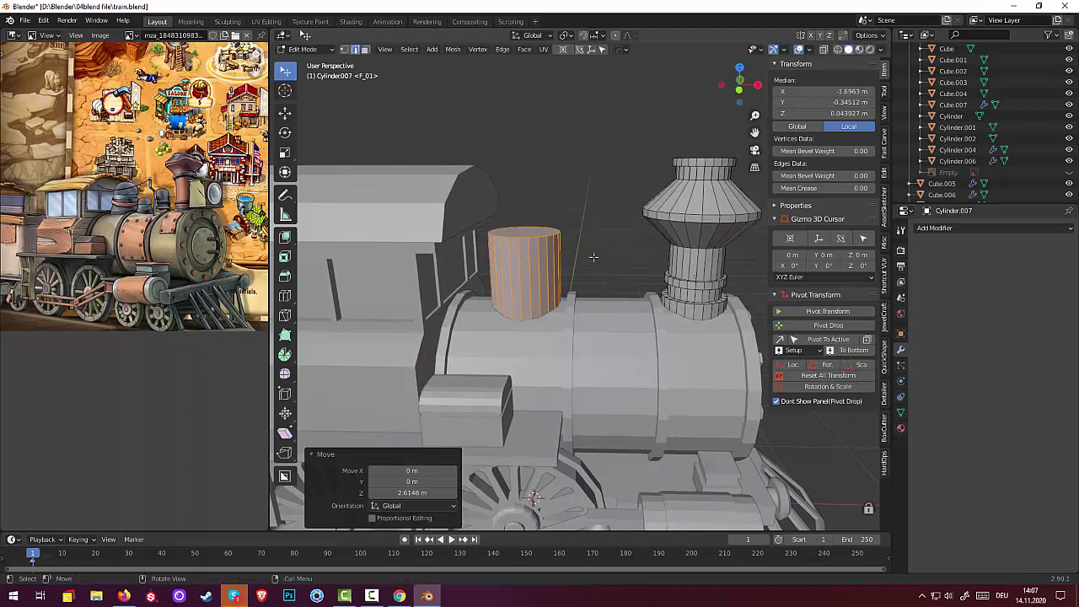
key("s")
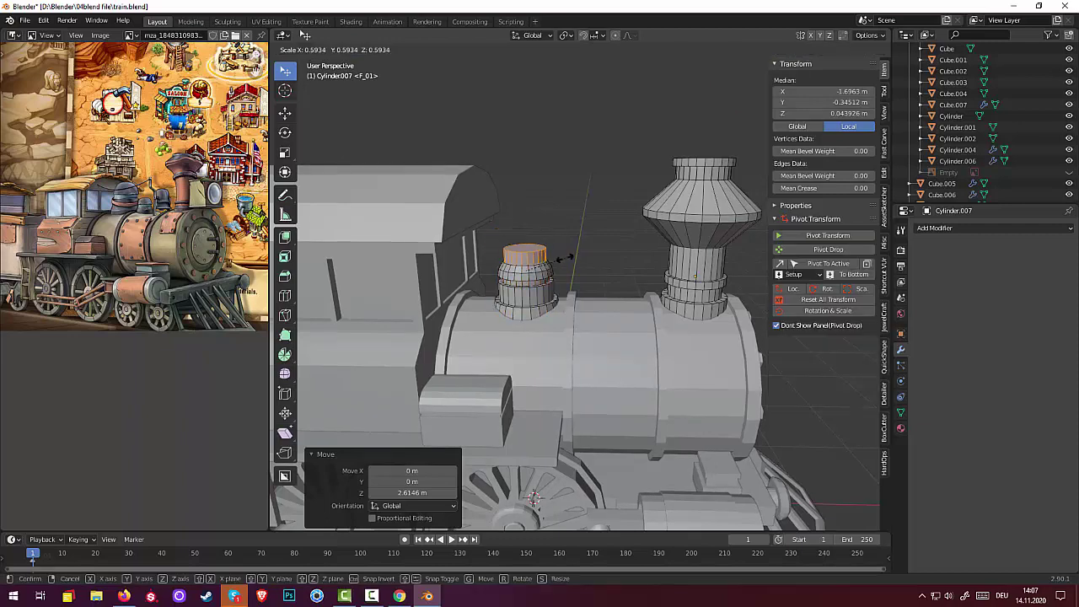
left_click(564, 258)
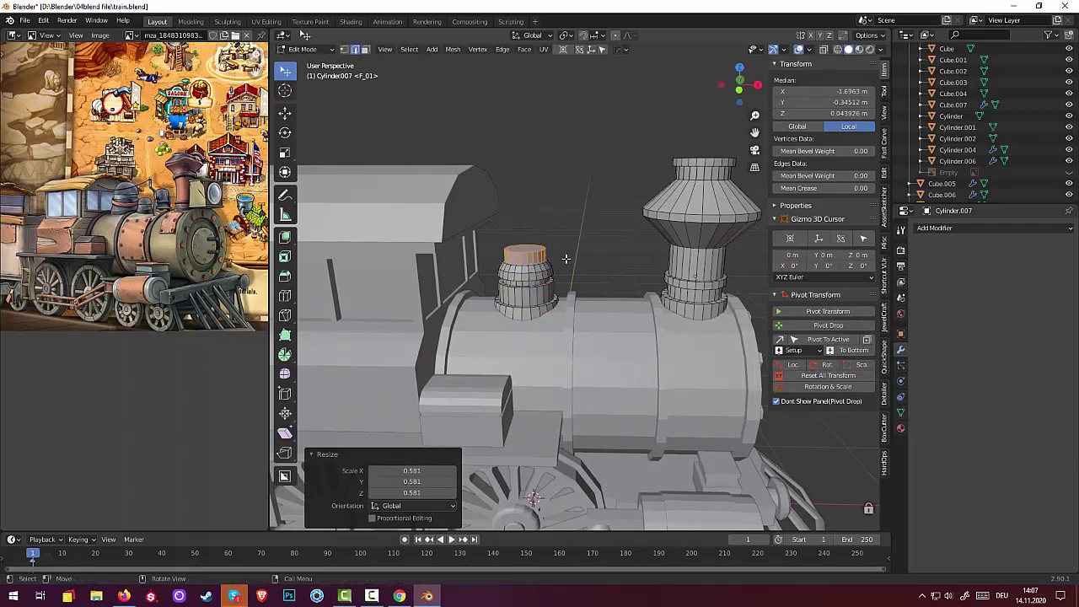
Slide the cylinder 0.78274 m along X between dome and smokestack, then return to Object Mode
key("g")
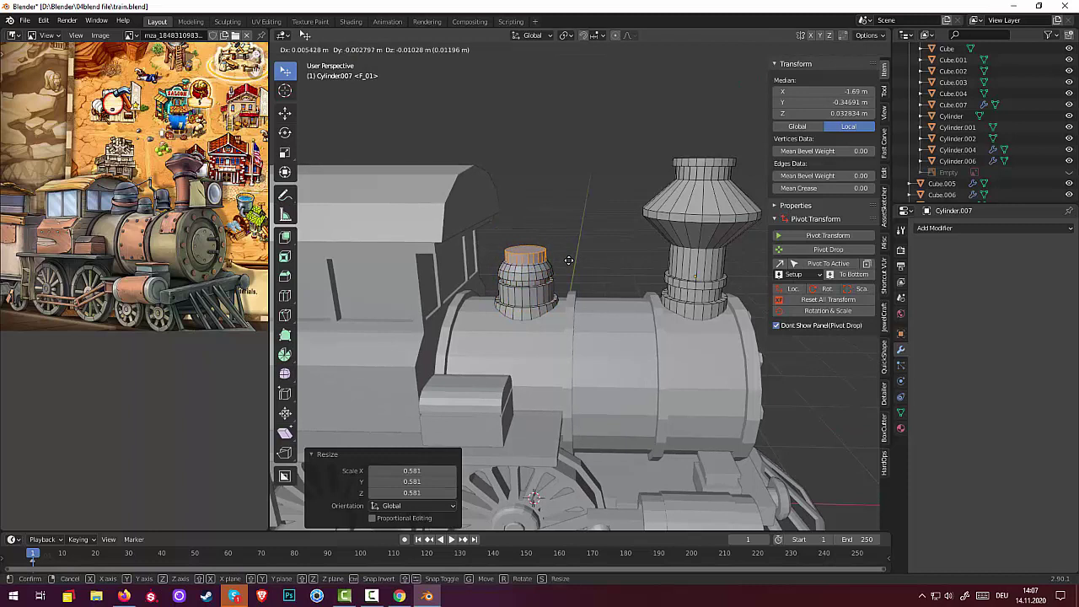
key("x")
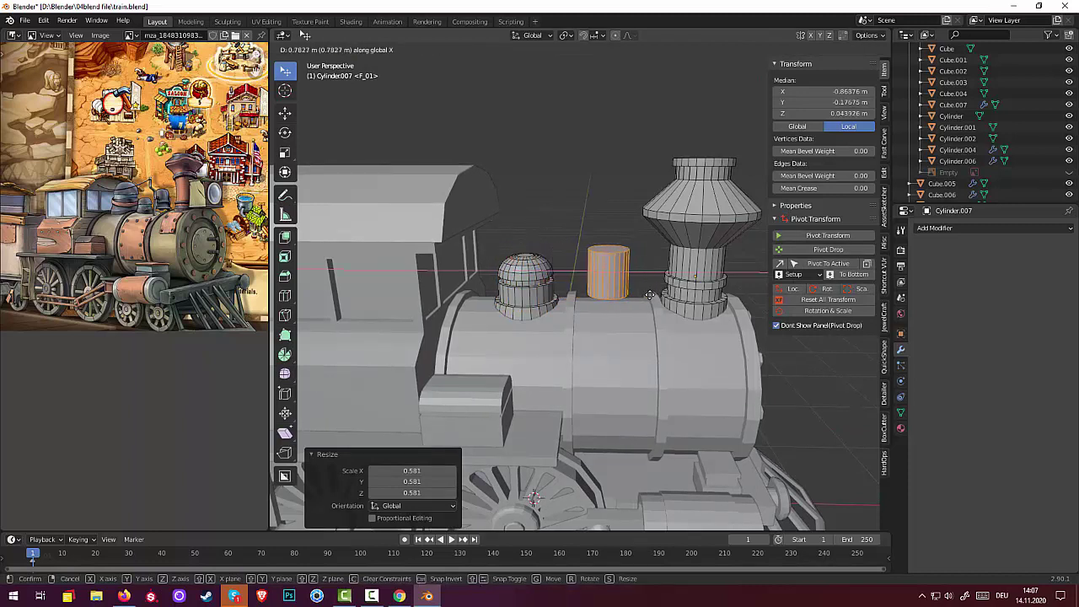
left_click(649, 296)
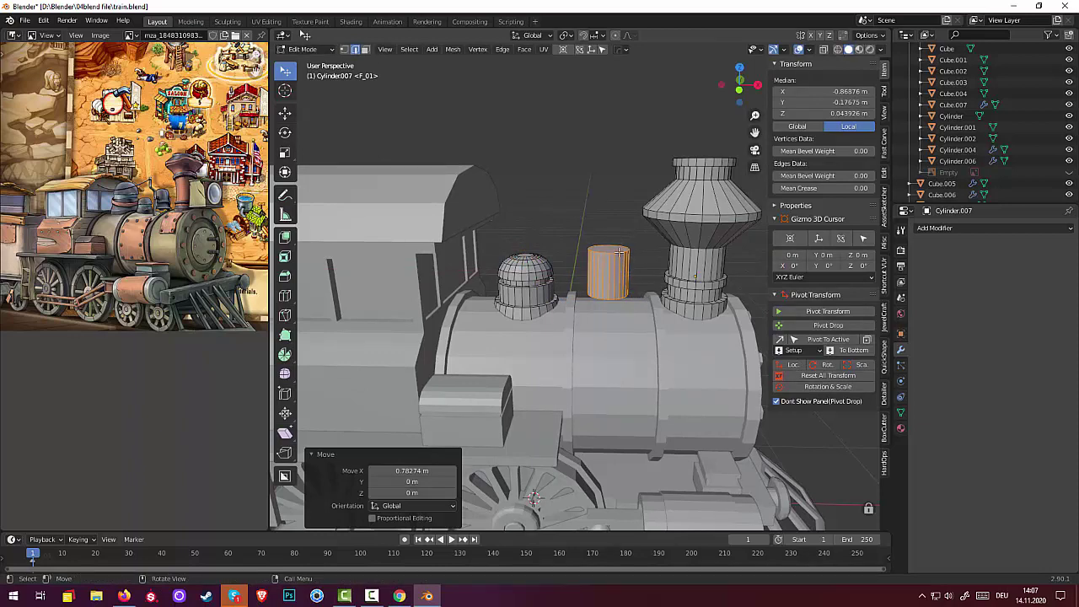
key("alt+a")
scroll(619, 257, "up", 2)
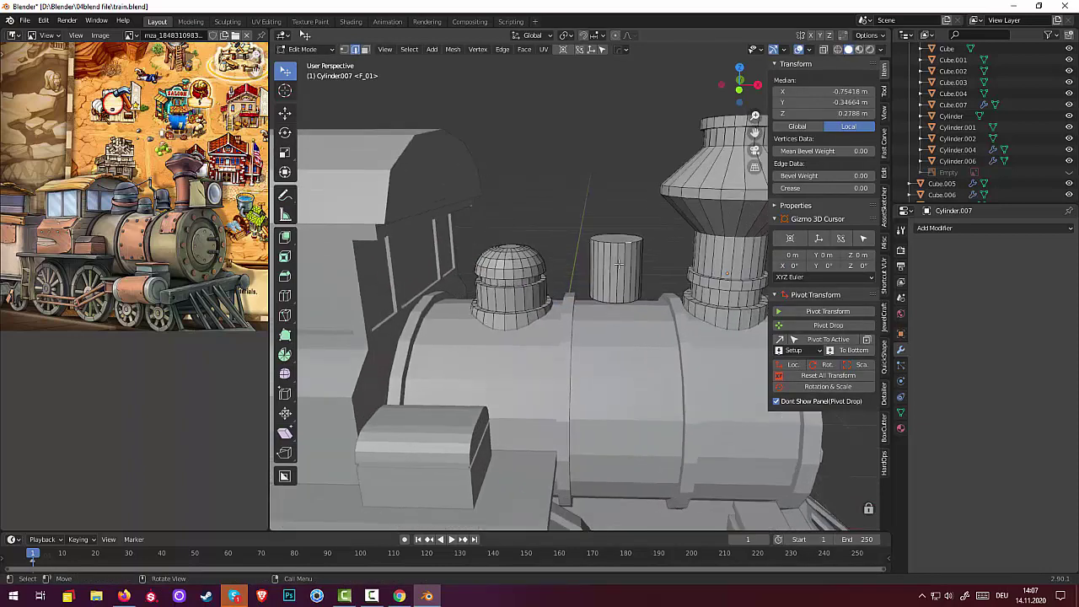
left_click(620, 264)
left_click(304, 49)
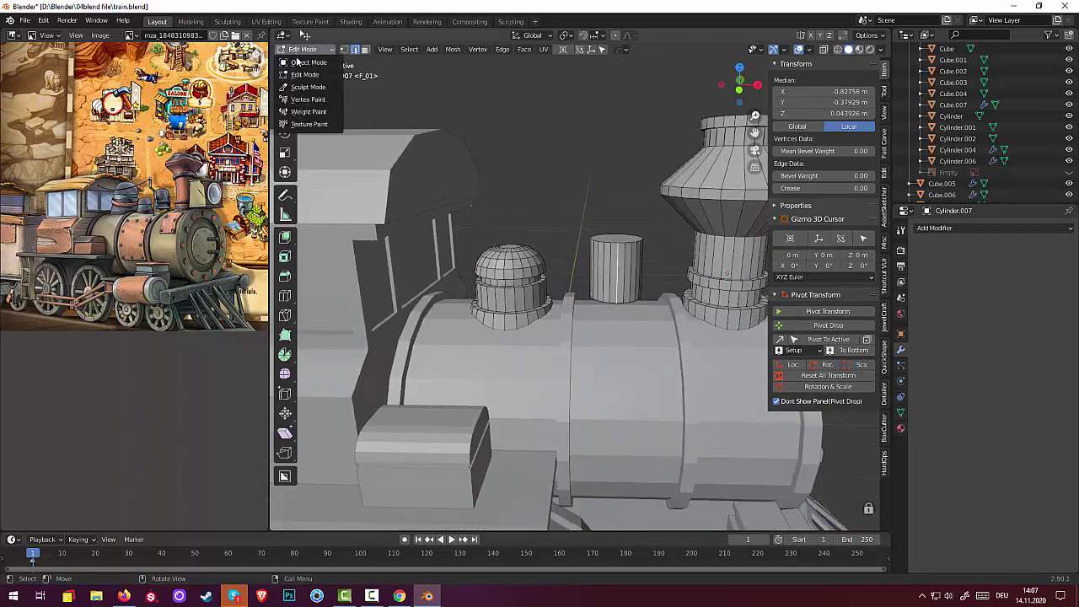
left_click(302, 64)
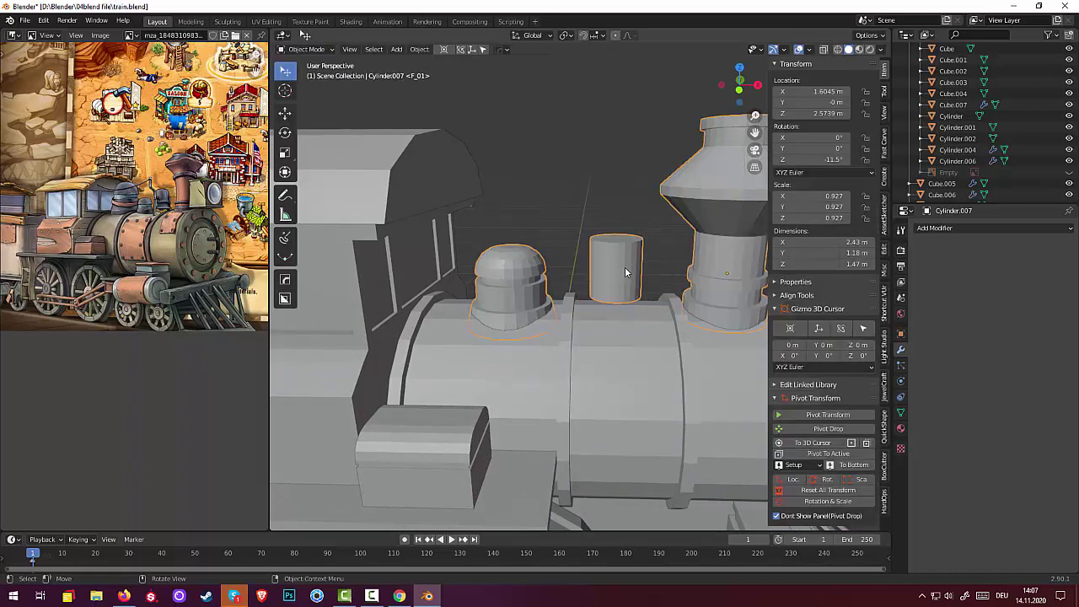
Separate the small cylinder's linked geometry into its own object, Cylinder.008, and select it
left_click(303, 48)
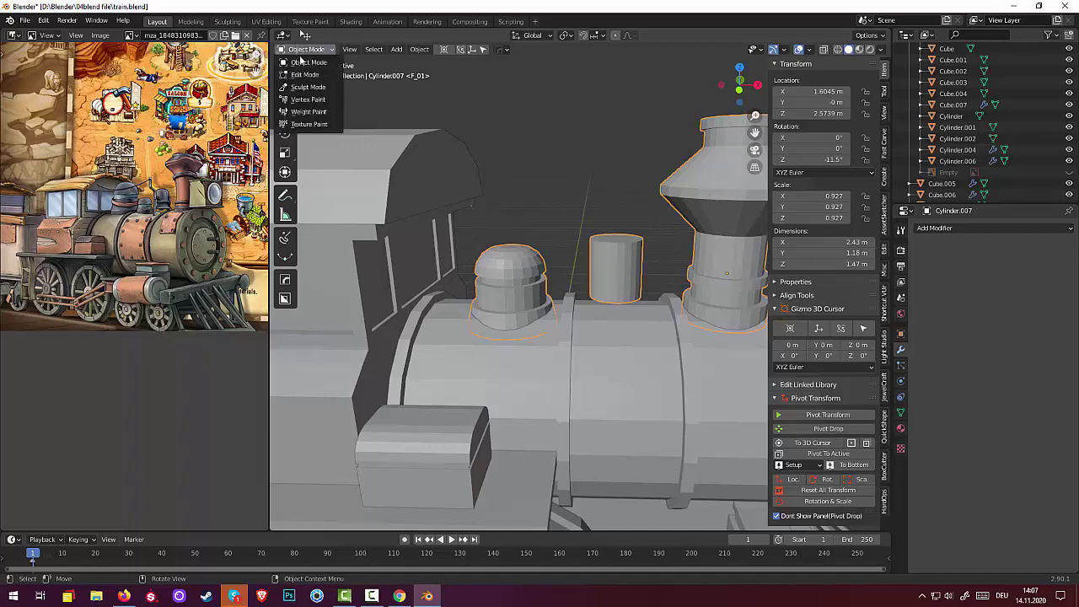
left_click(308, 74)
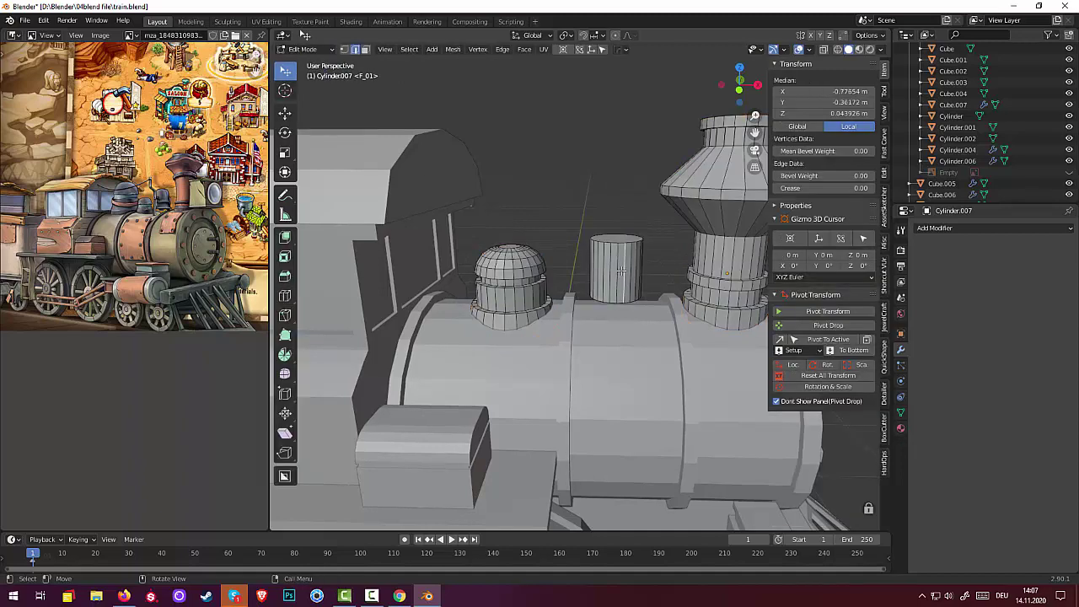
key("ctrl+KP_Add")
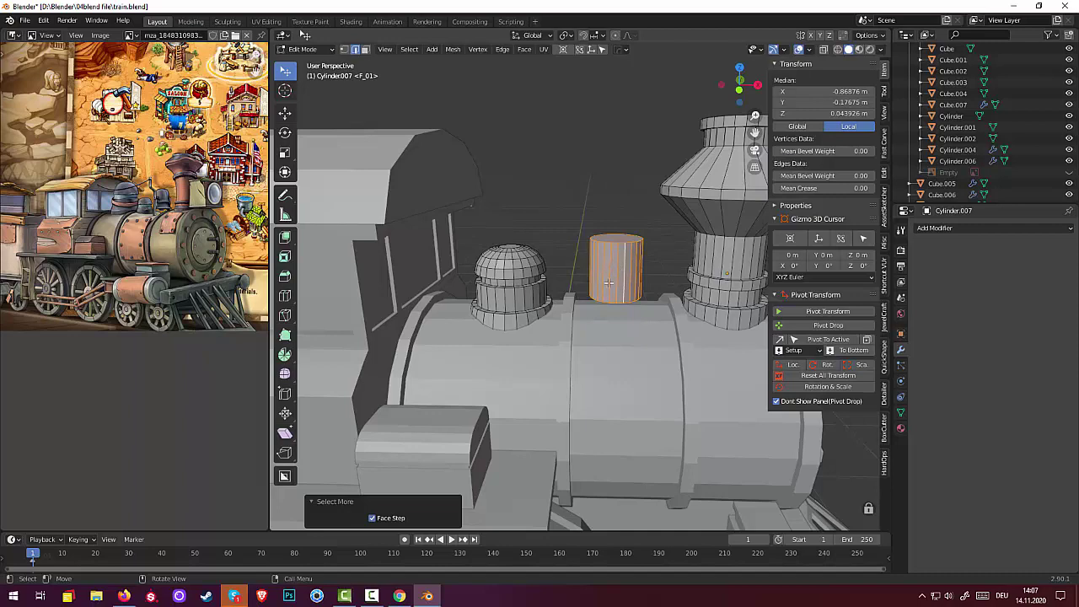
key("p")
left_click(606, 282)
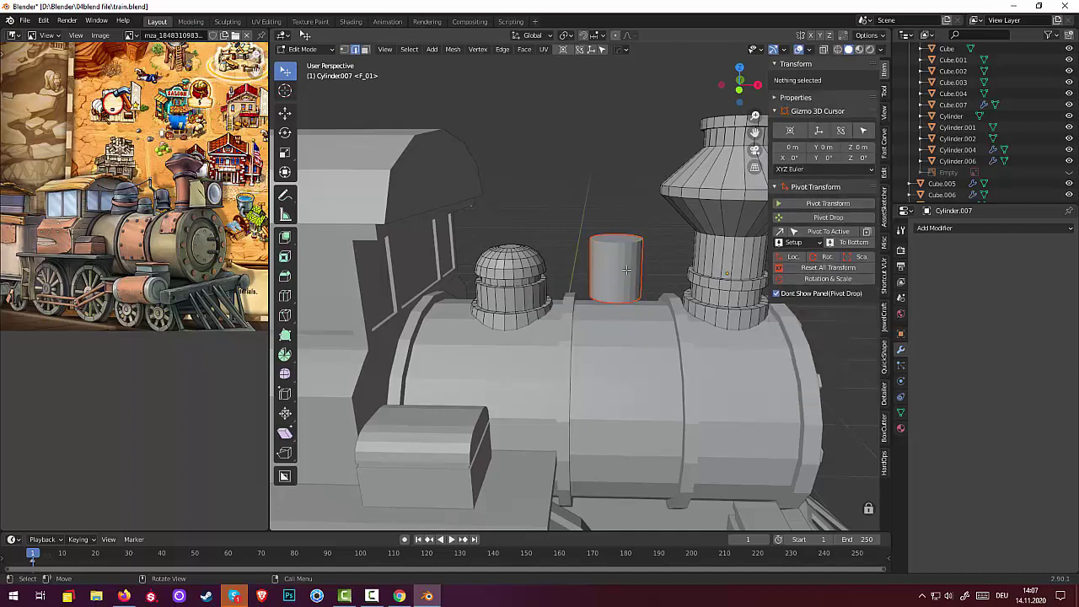
left_click(314, 54)
left_click(316, 63)
left_click(610, 255)
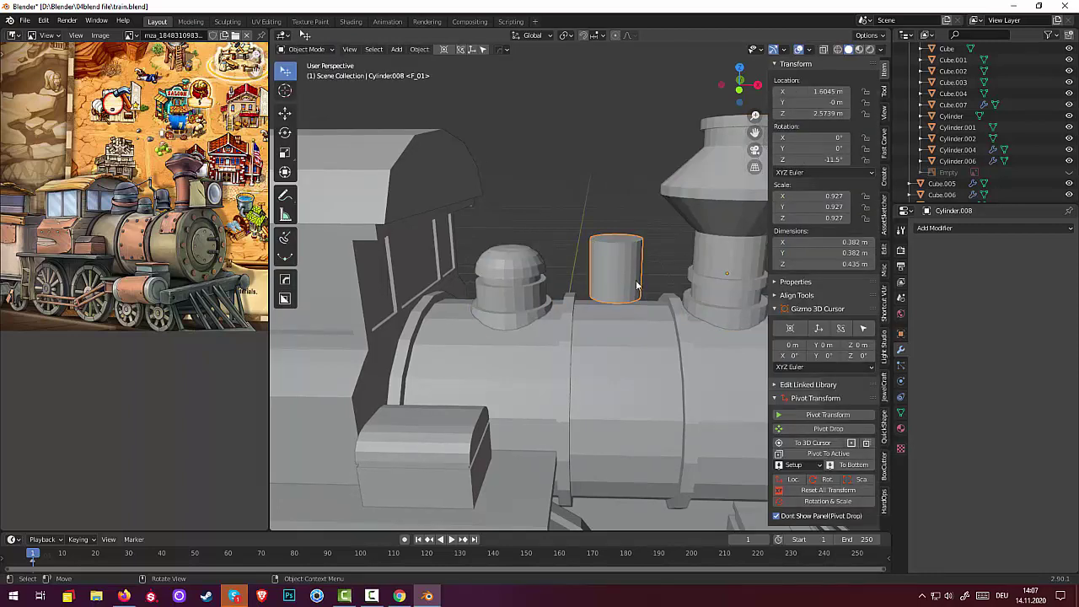
key("s")
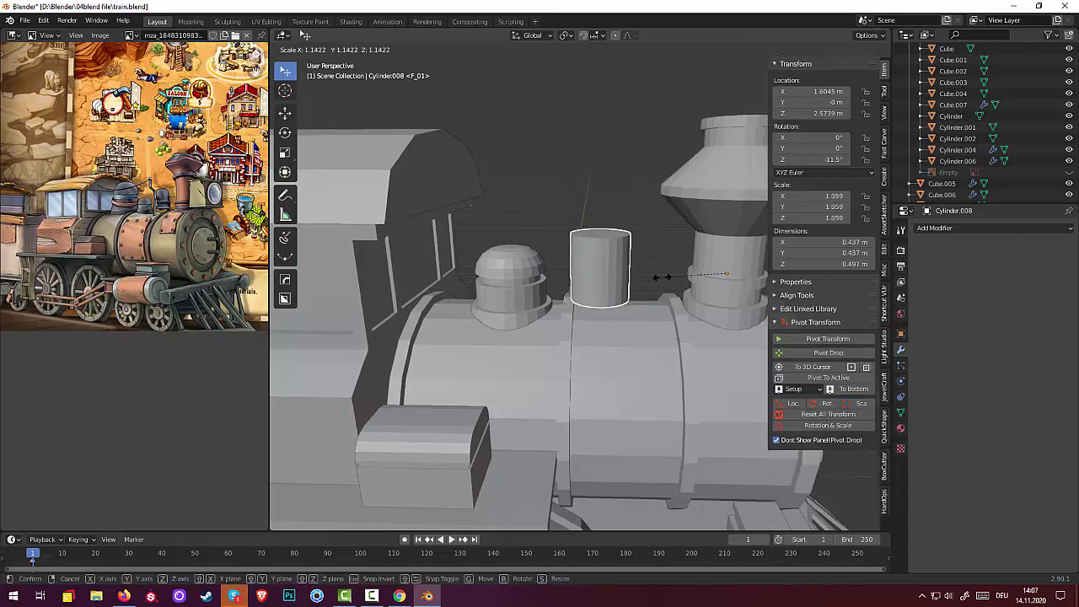
key("Escape")
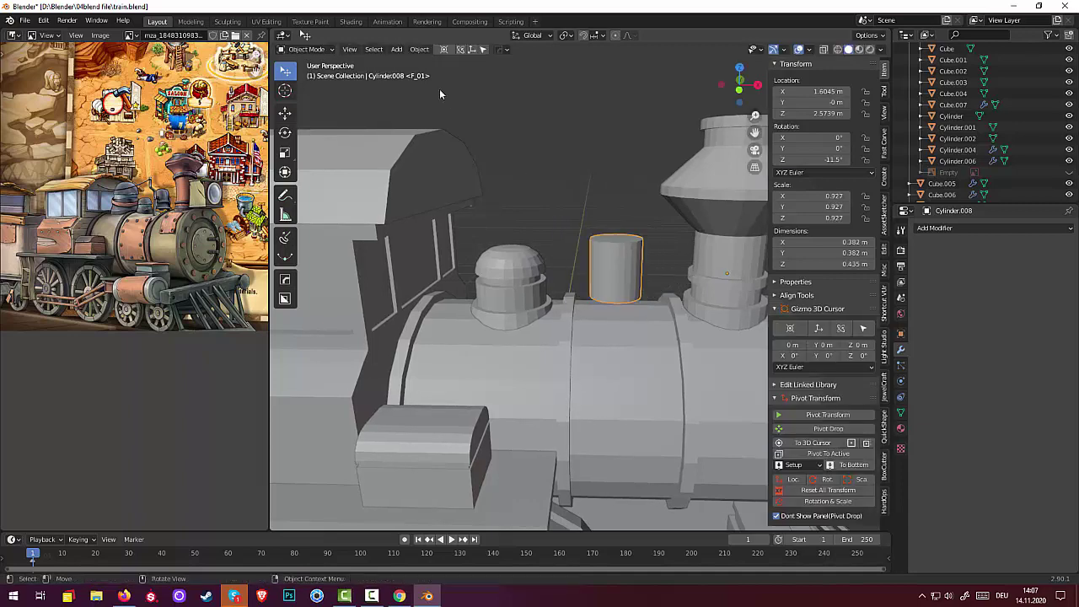
Set Cylinder.008's origin to its geometry and scale it down to 0.740
left_click(419, 49)
mouse_move(438, 74)
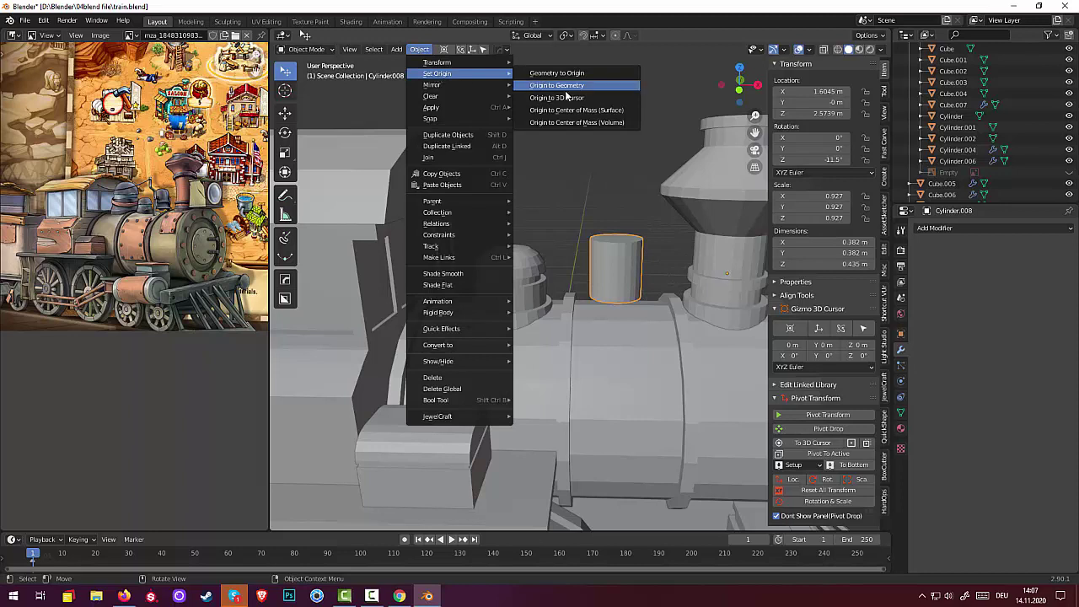
left_click(579, 86)
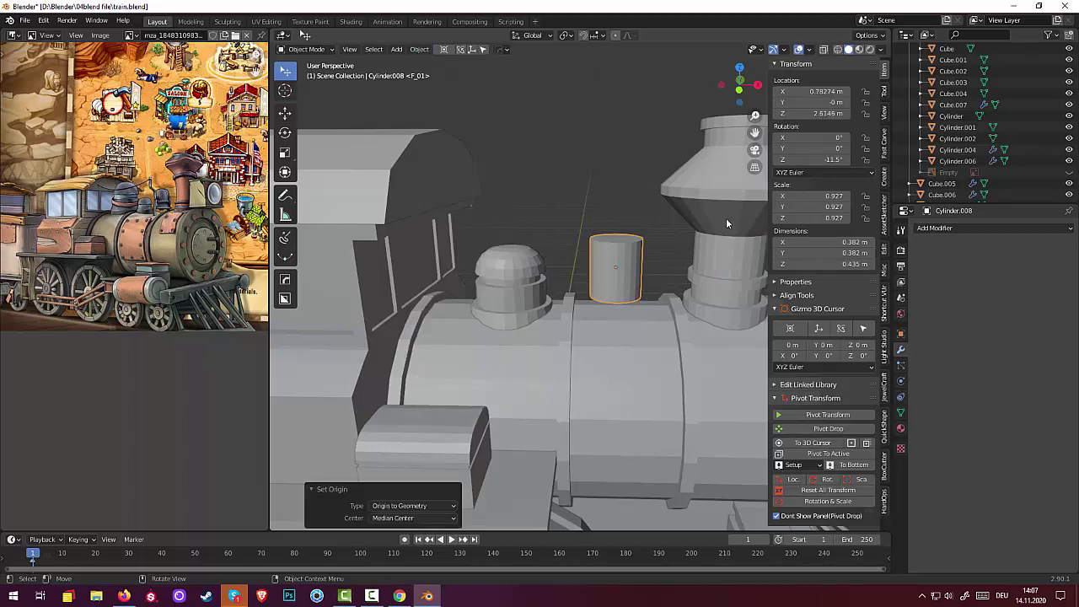
key("s")
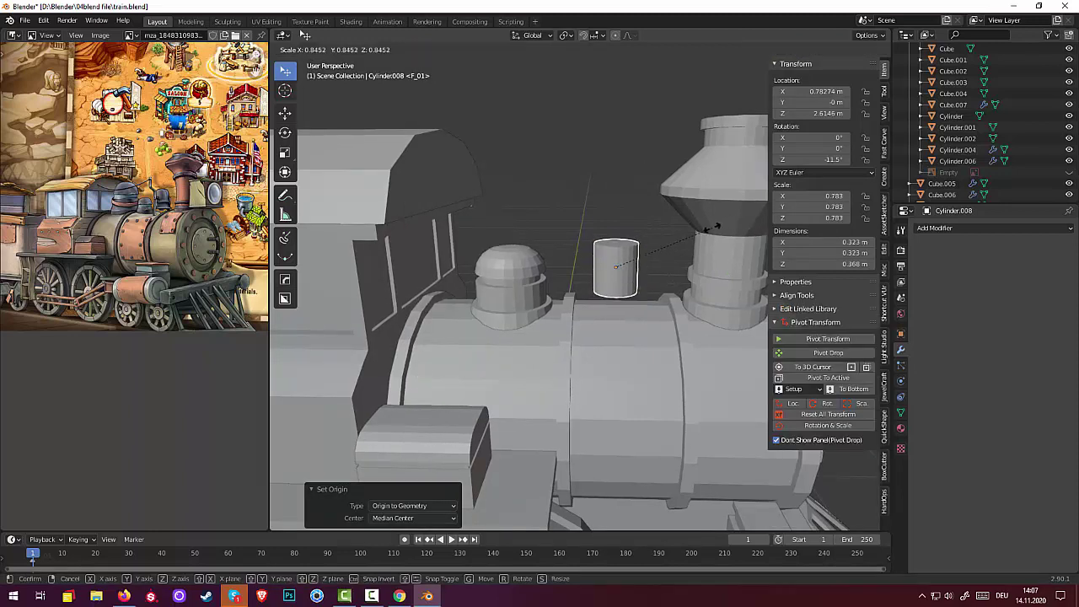
left_click(711, 226)
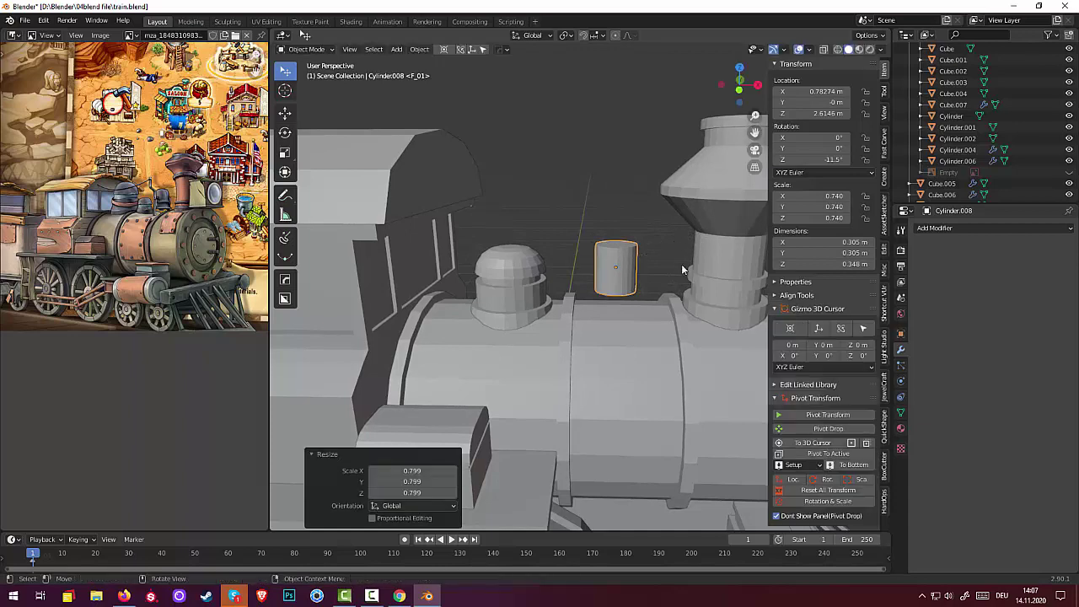
scroll(666, 278, "up", 1)
scroll(654, 290, "up", 1)
scroll(653, 290, "up", 1)
mouse_move(655, 292)
middle_mouse_down()
mouse_move(646, 301)
mouse_move(638, 280)
middle_mouse_up()
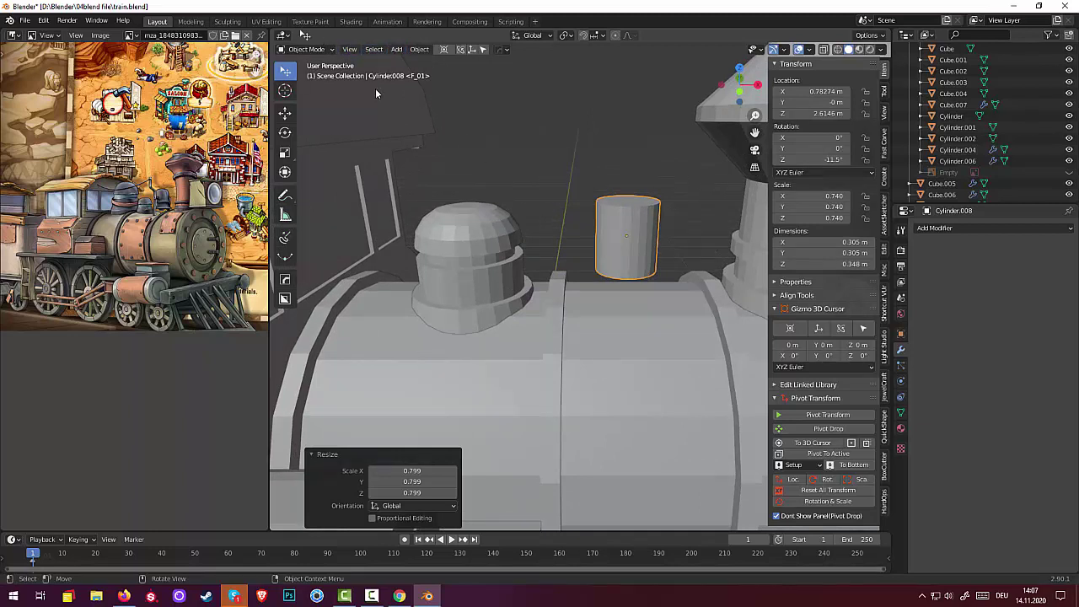
In Edit Mode, bevel the cylinder's top face with Ctrl+B into a rounded dome
left_click(304, 49)
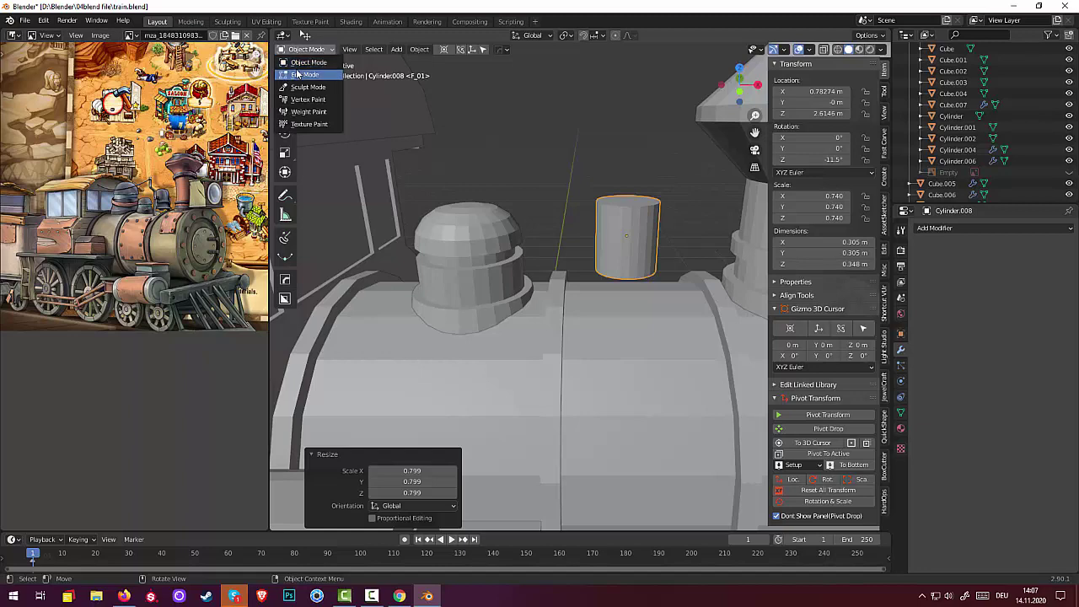
left_click(297, 74)
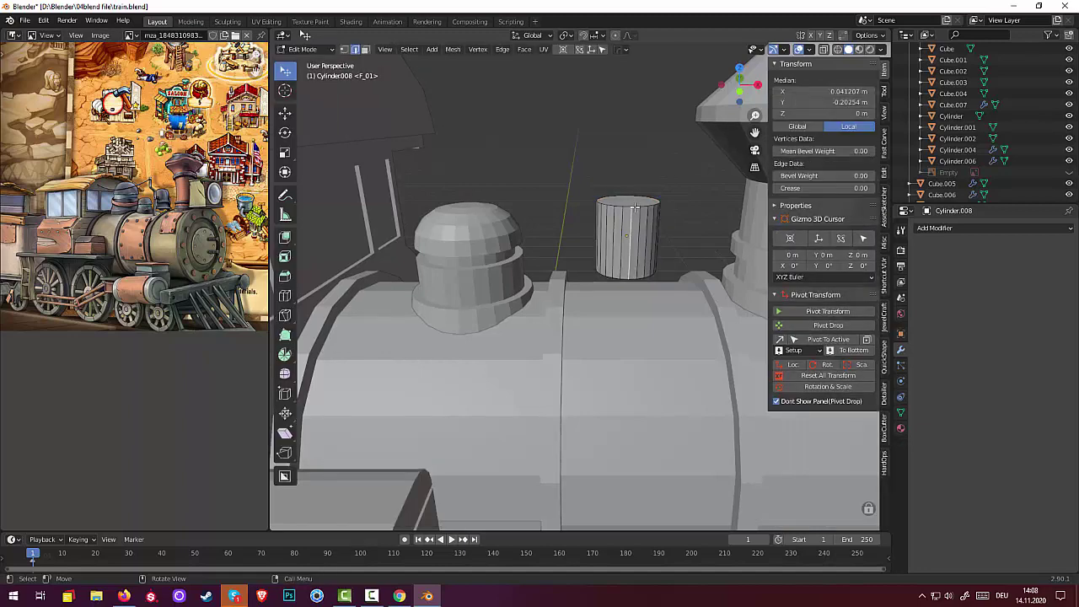
left_click(365, 49)
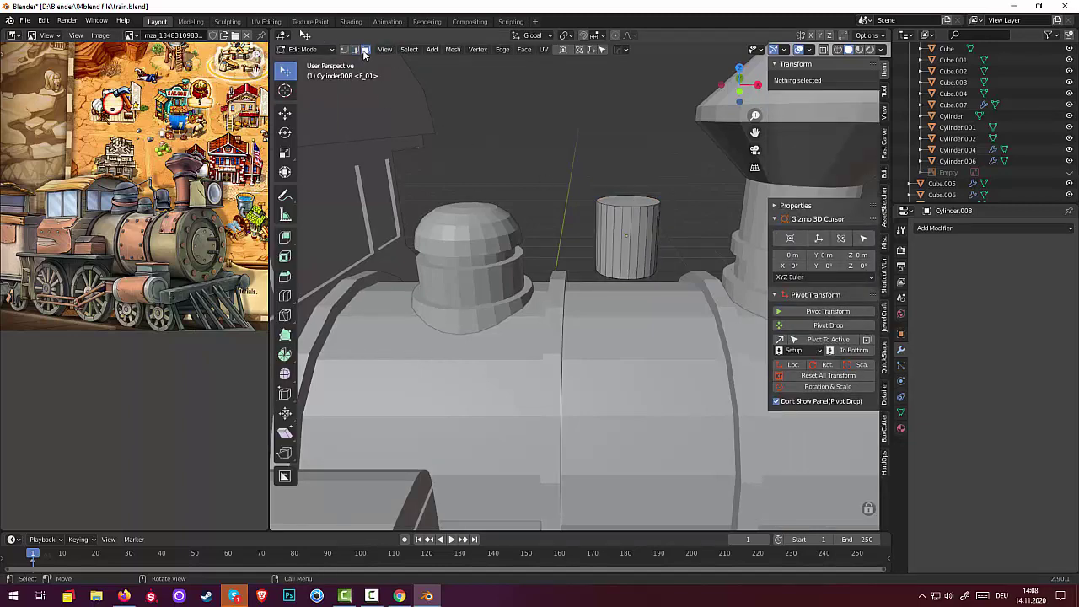
left_click(618, 203)
key("ctrl")
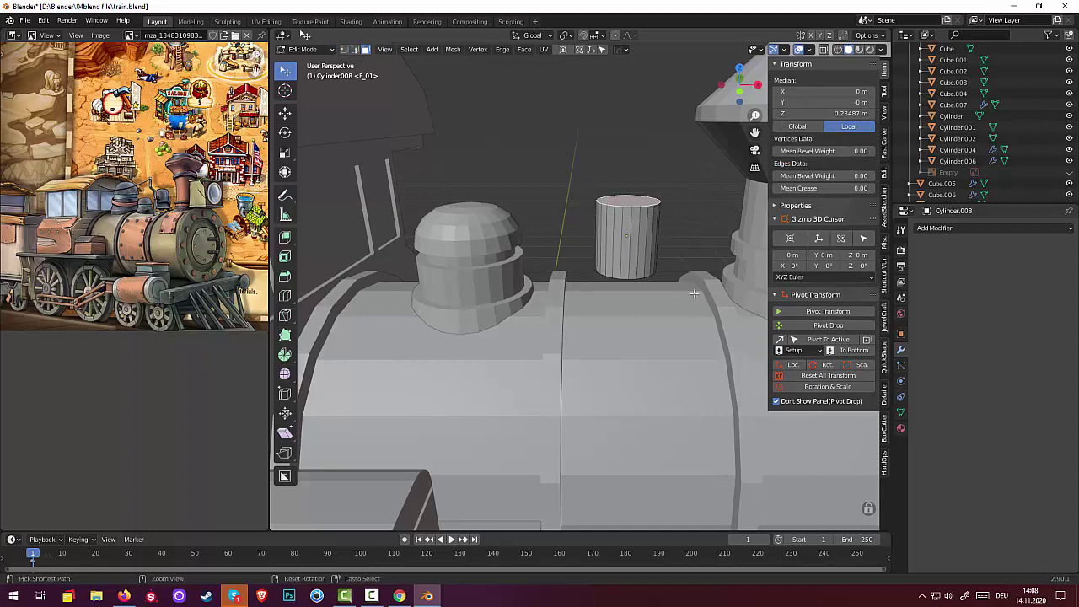
key("ctrl+b")
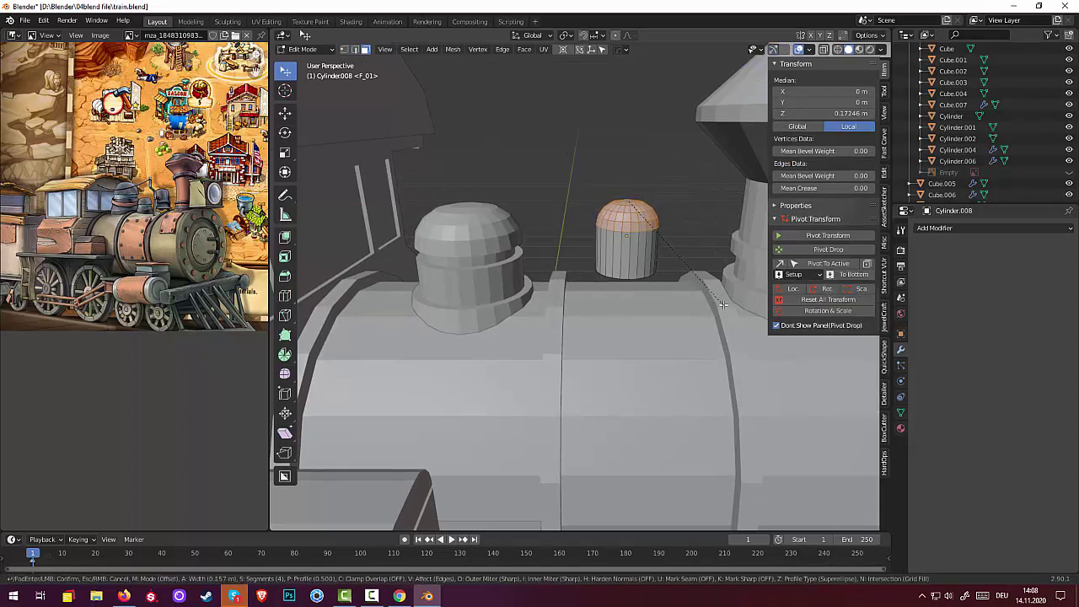
left_click(722, 304)
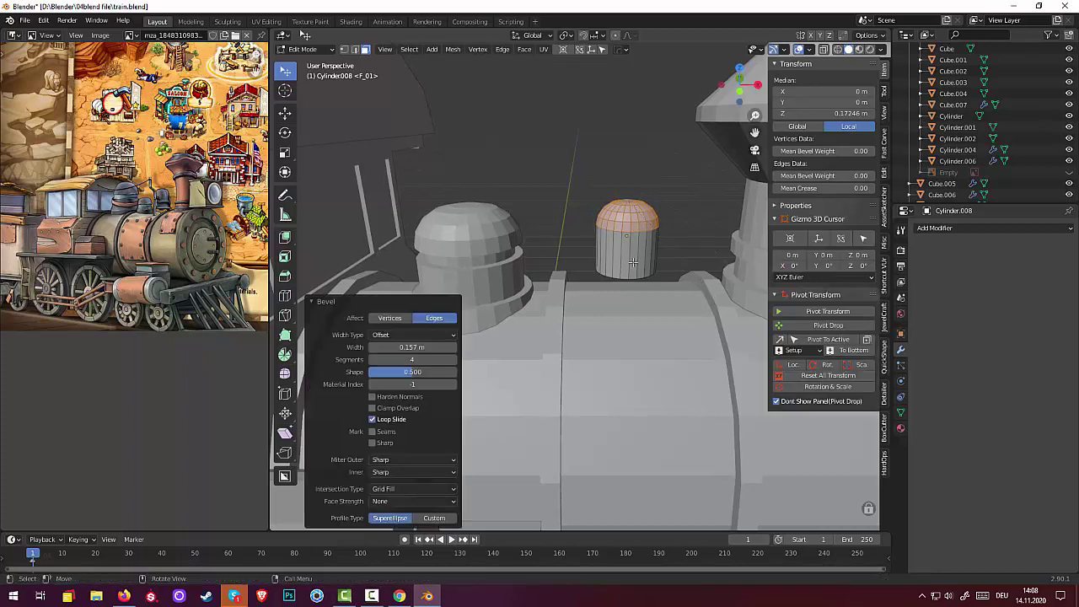
Select a horizontal edge ring on the cylinder's side and slide it along
left_click(630, 259)
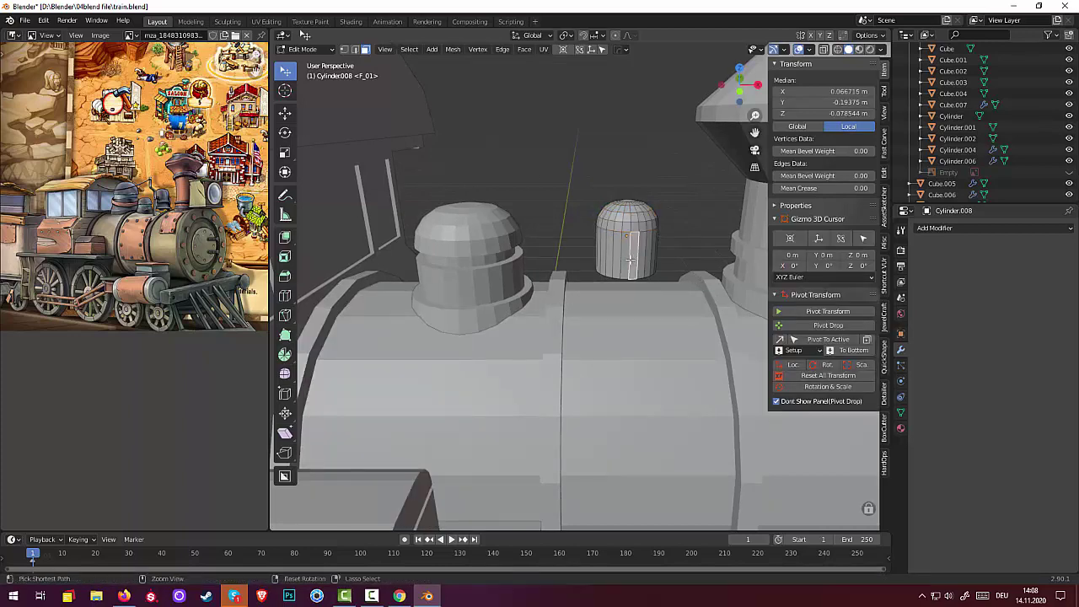
left_click(629, 258, "alt")
key("g")
key("g")
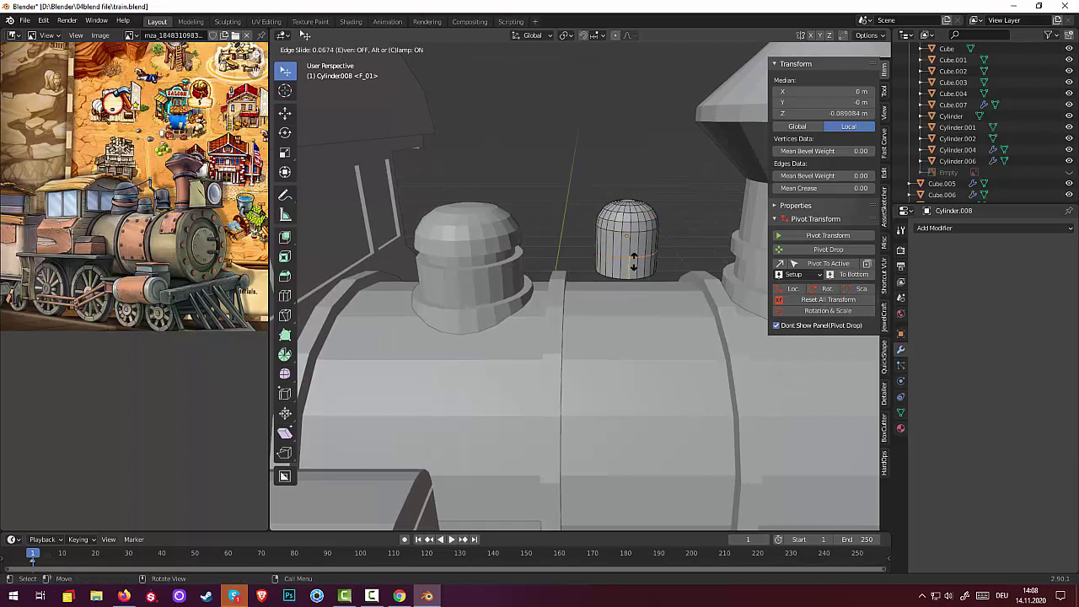
left_click(634, 258)
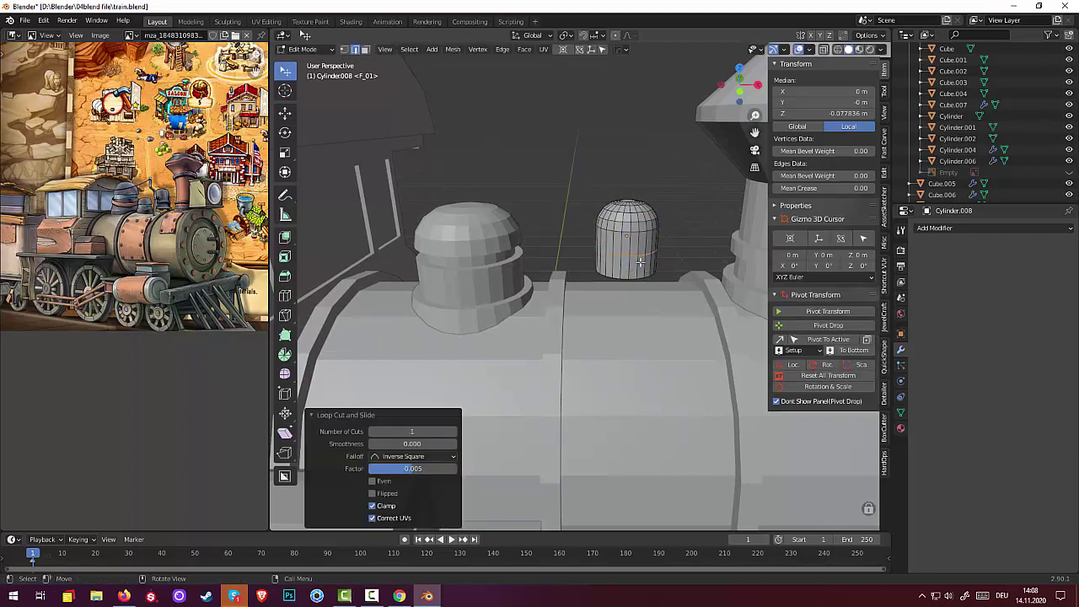
Add a loop cut near the cylinder's base and begin scaling it down
left_click(638, 262)
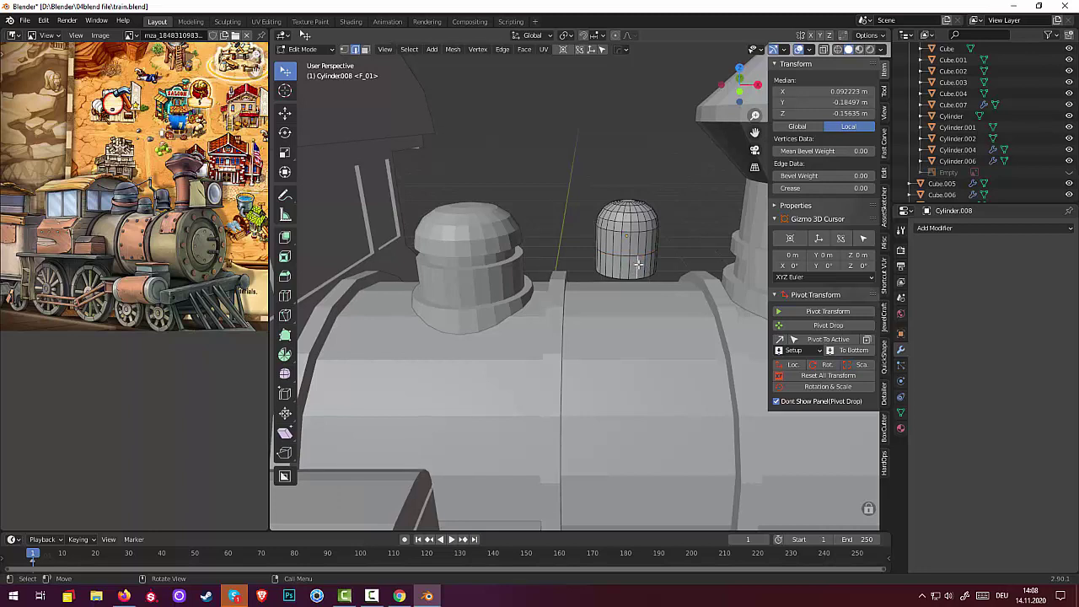
key("ctrl+r")
left_click(641, 265)
left_click(645, 267)
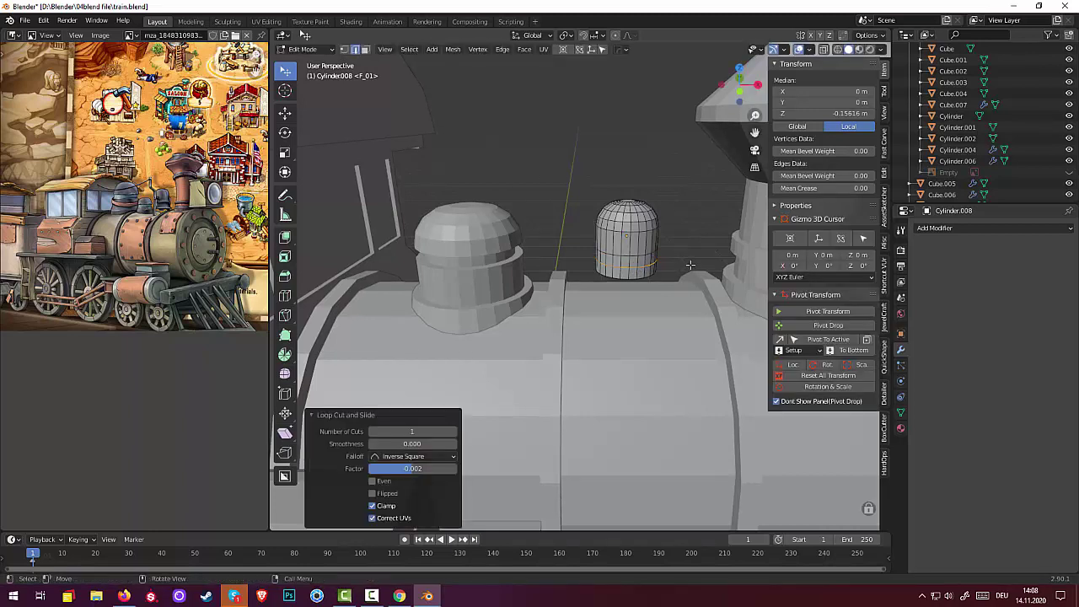
key("s")
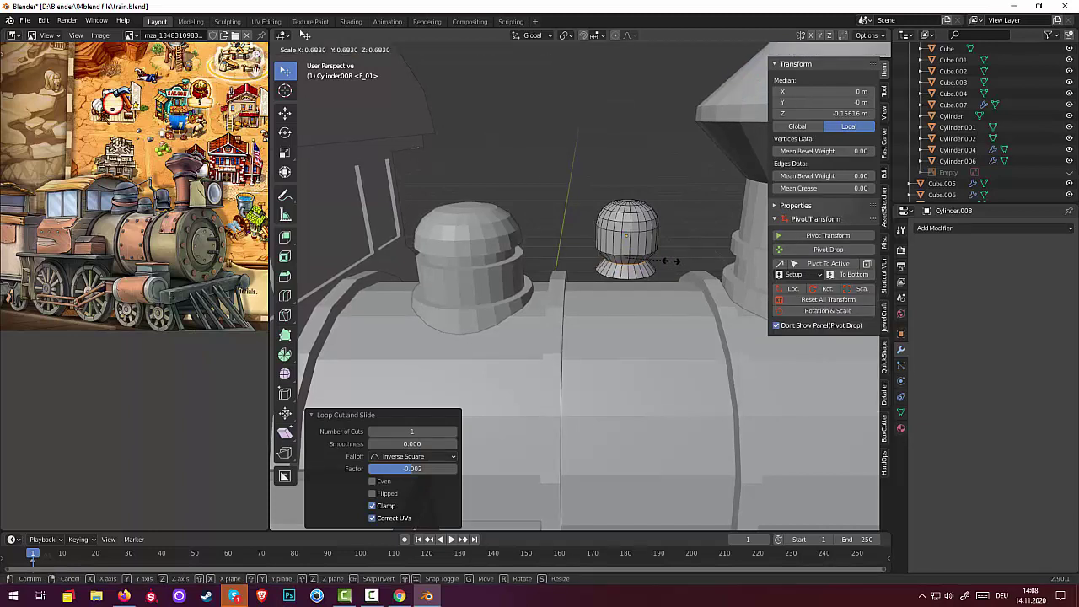
Confirm the base ring at 0.683, then extrude the bottom ring and lower it along Z
left_click(670, 261)
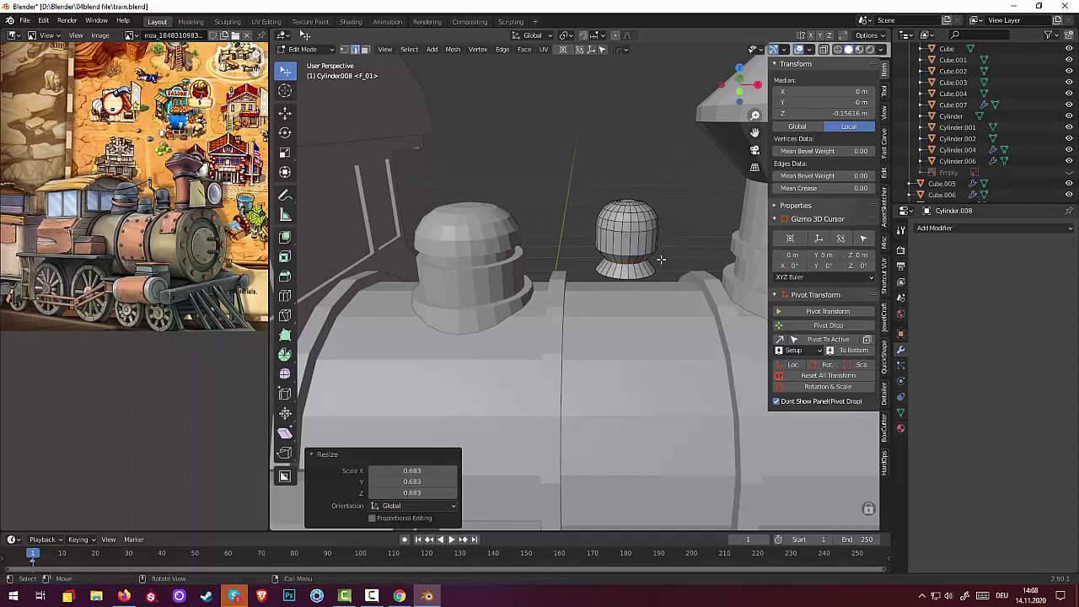
key("g")
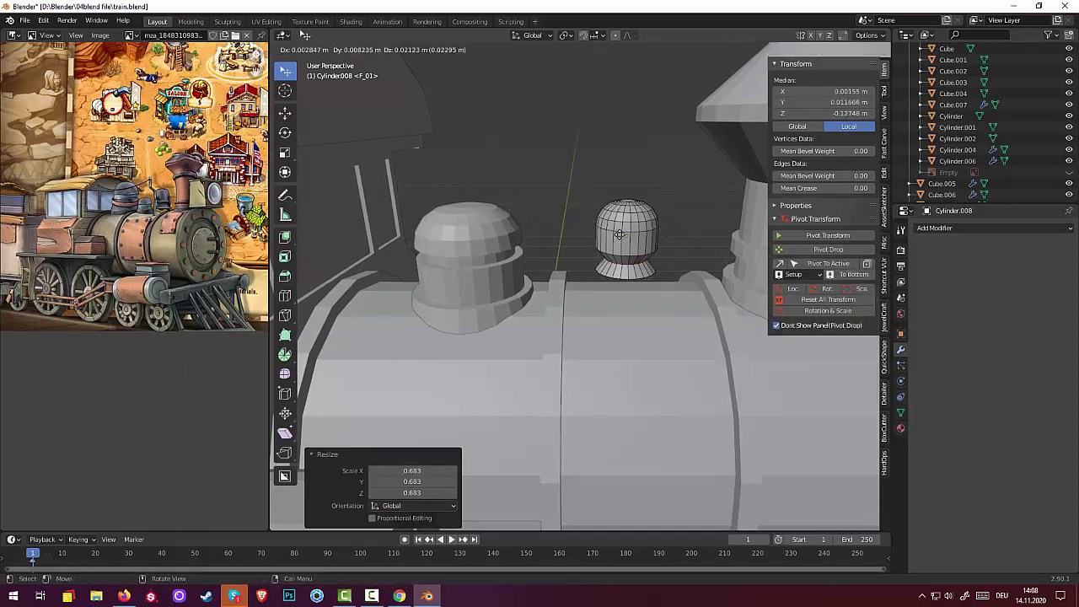
right_click(625, 260)
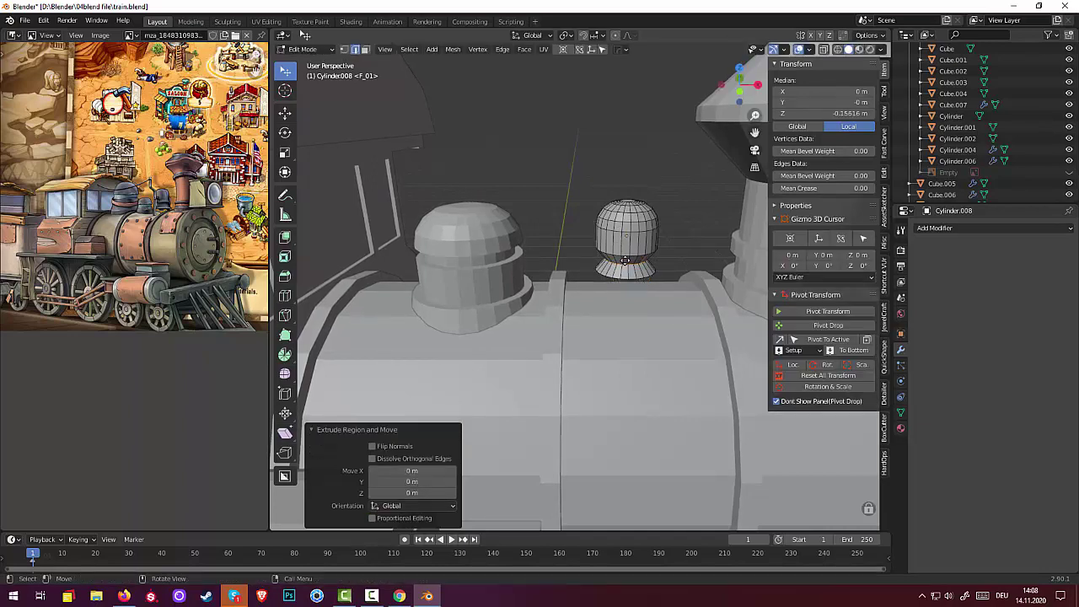
key("g")
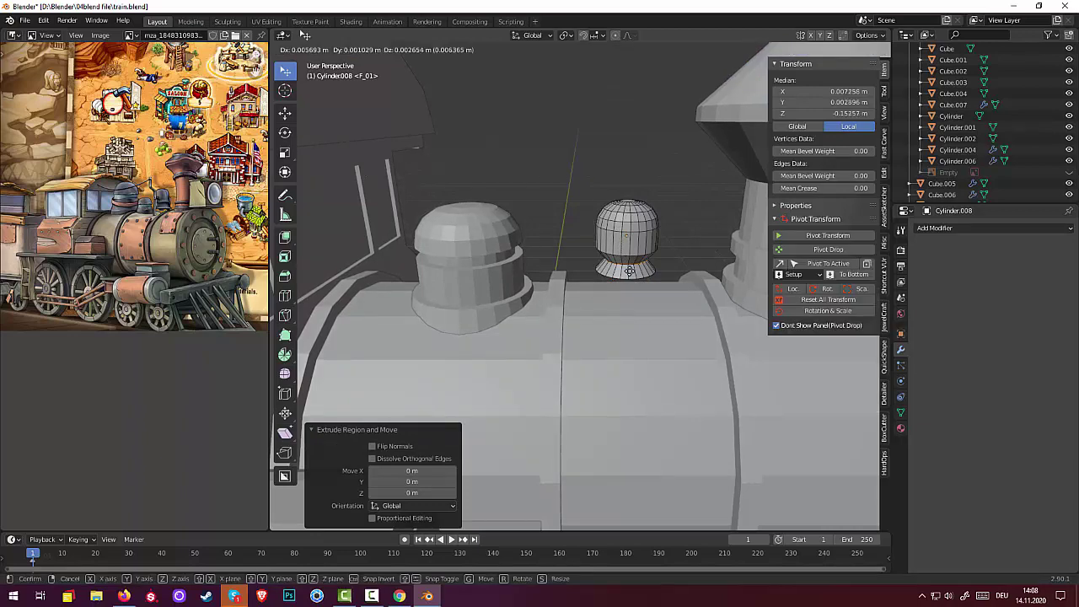
key("z")
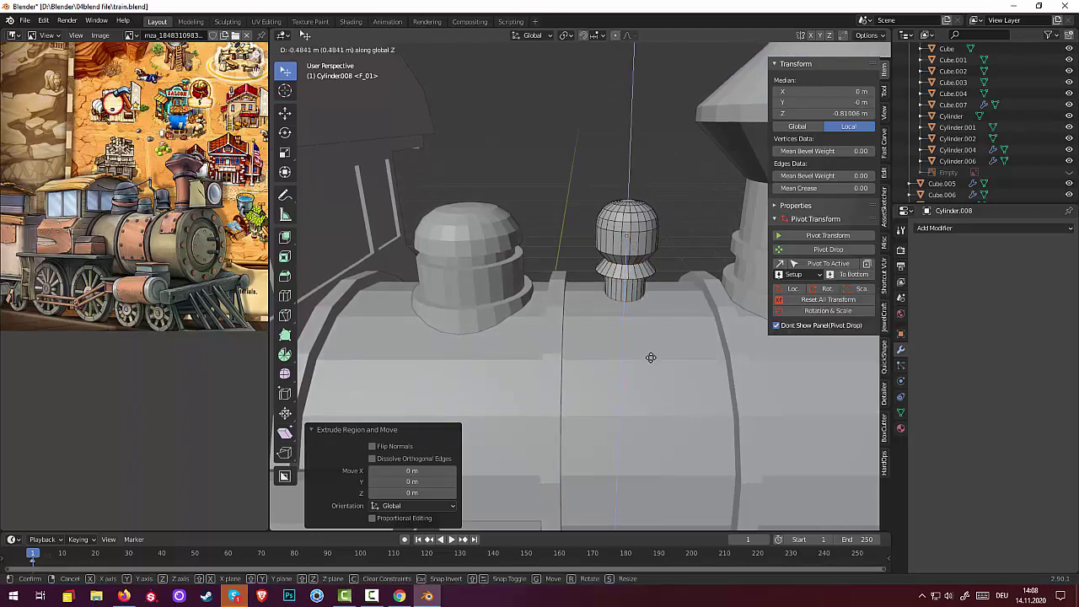
left_click(644, 334)
Orbit beneath the small cylinder and select an edge loop around it
left_click(644, 334)
mouse_move(644, 334)
middle_mouse_down()
mouse_move(676, 197)
mouse_move(665, 305)
mouse_move(628, 403)
middle_mouse_up()
left_click(588, 421, "alt")
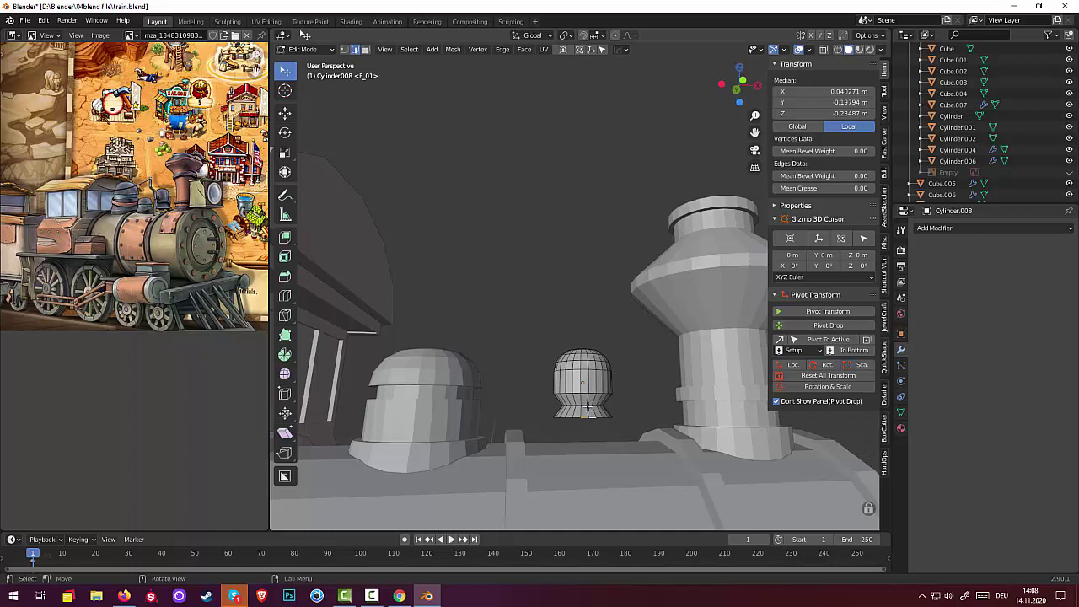
left_click(588, 406, "alt")
left_click(589, 407, "alt")
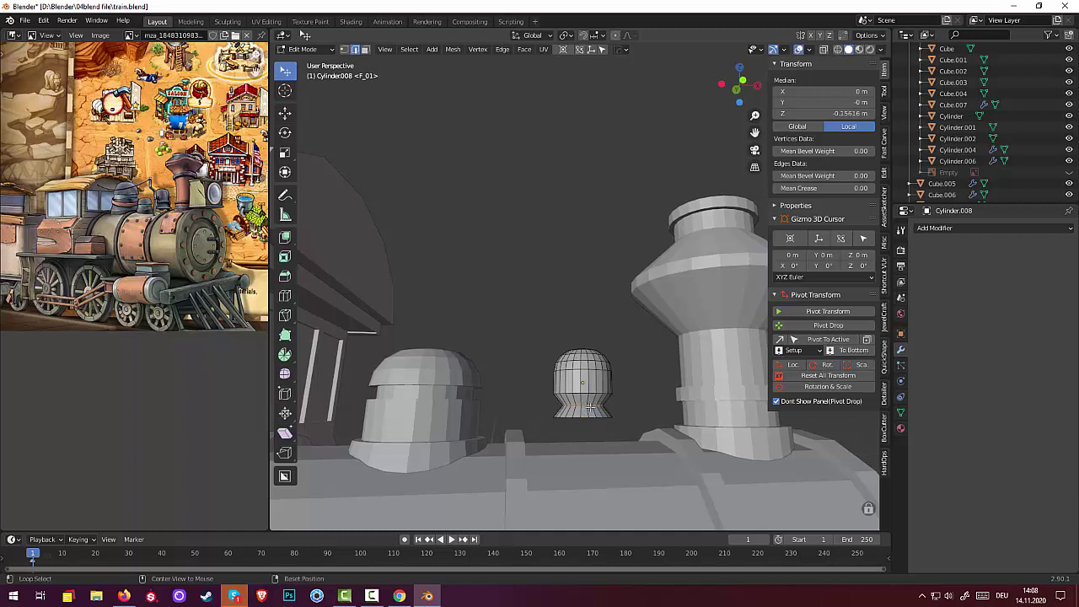
Try extruding the ring upward along Z, then cancel and undo it
key("e")
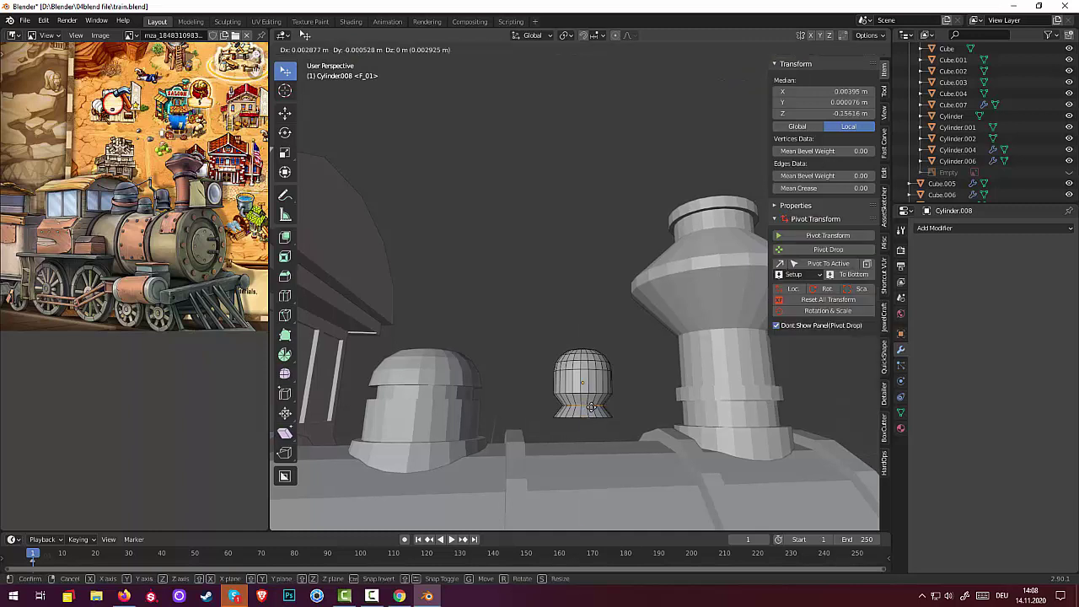
key("z")
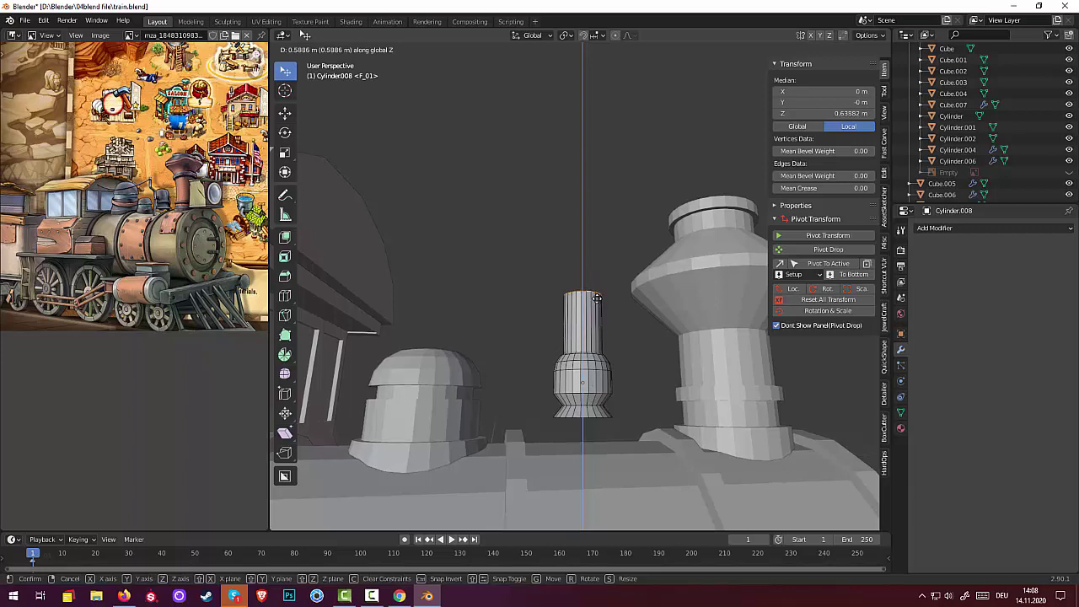
right_click(590, 341)
key("ctrl+z")
key("ctrl+z")
mouse_move(579, 431)
middle_mouse_down()
mouse_move(575, 463)
mouse_move(580, 432)
middle_mouse_up()
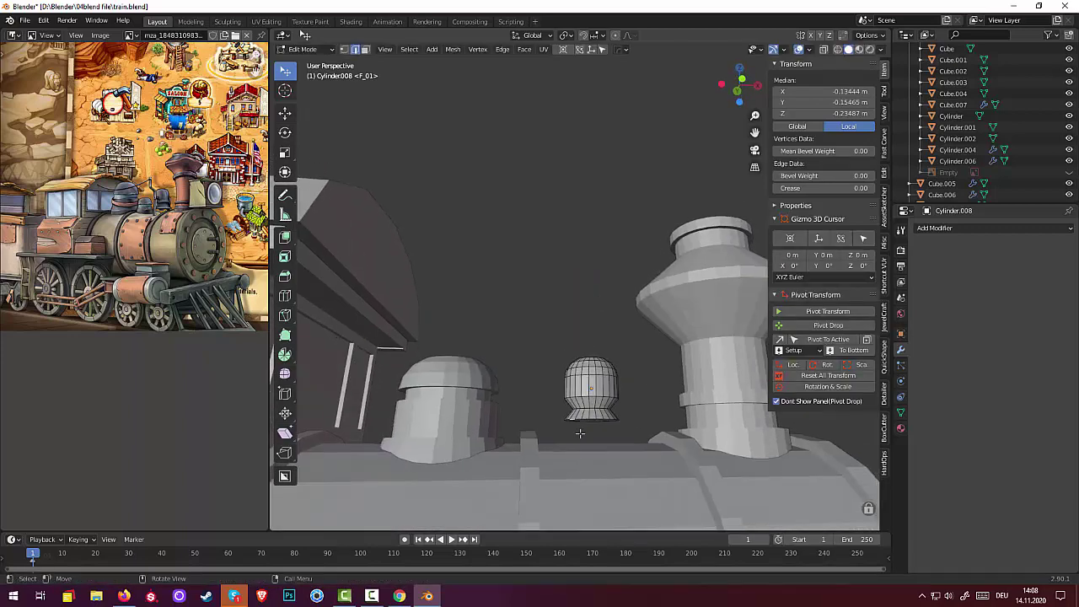
Select the cylinder's bottom face ring, raise it along Z, and shrink it to 0.803
left_click(578, 419)
left_click(586, 413)
left_click(364, 49)
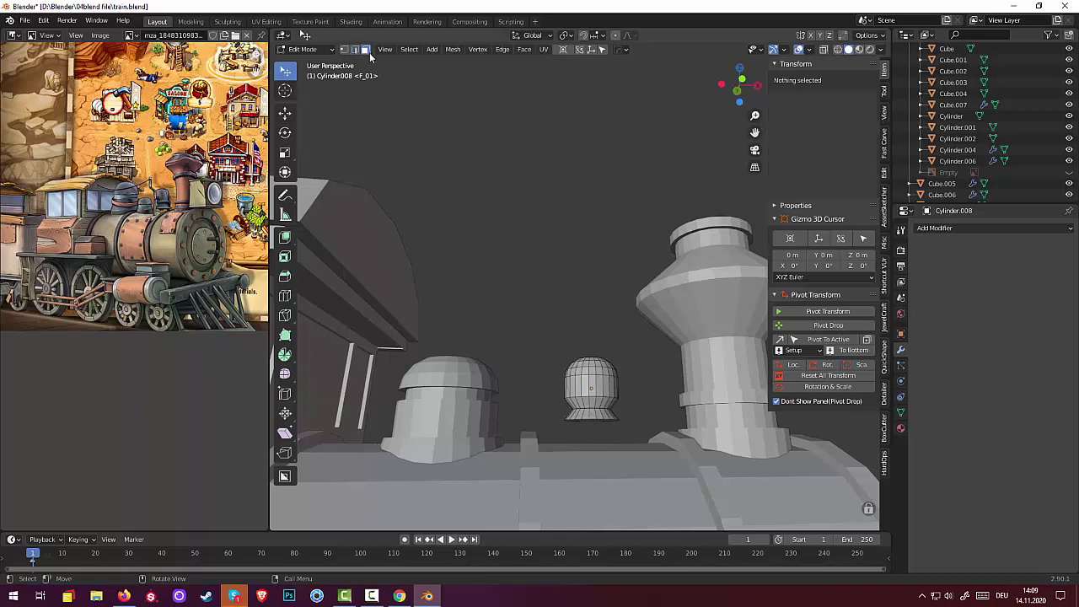
left_click(586, 413)
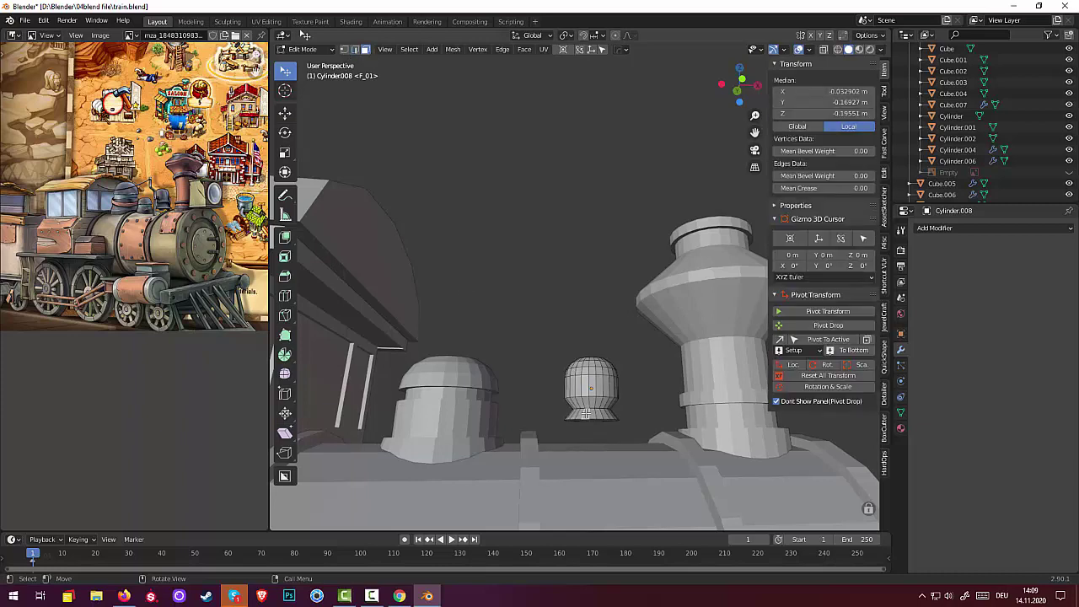
left_click(586, 413, "alt")
mouse_move(604, 412)
middle_mouse_down()
mouse_move(602, 390)
mouse_move(599, 429)
middle_mouse_up()
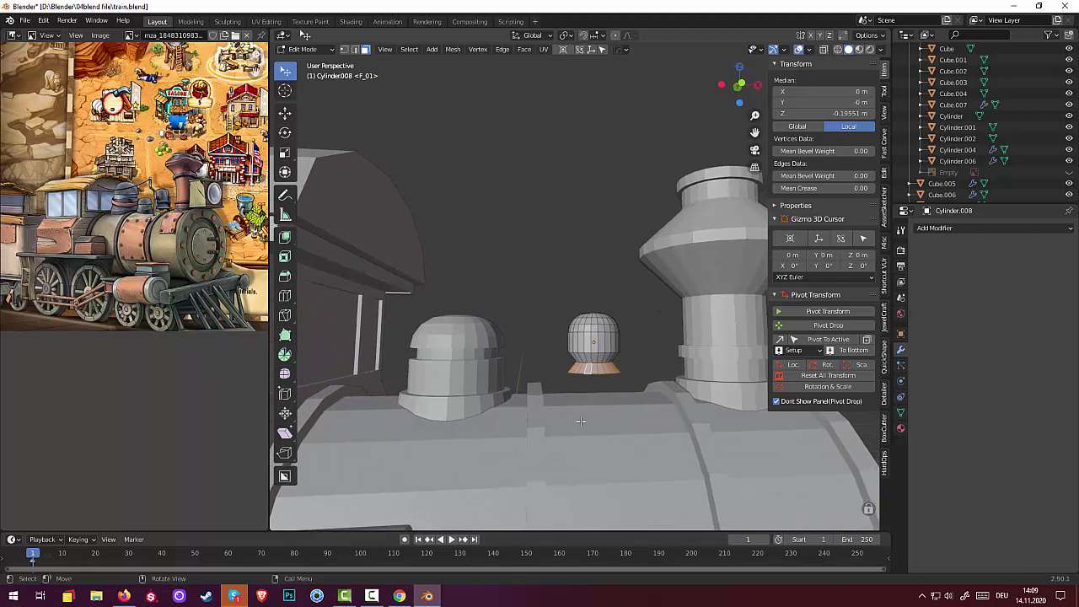
key("g")
key("z")
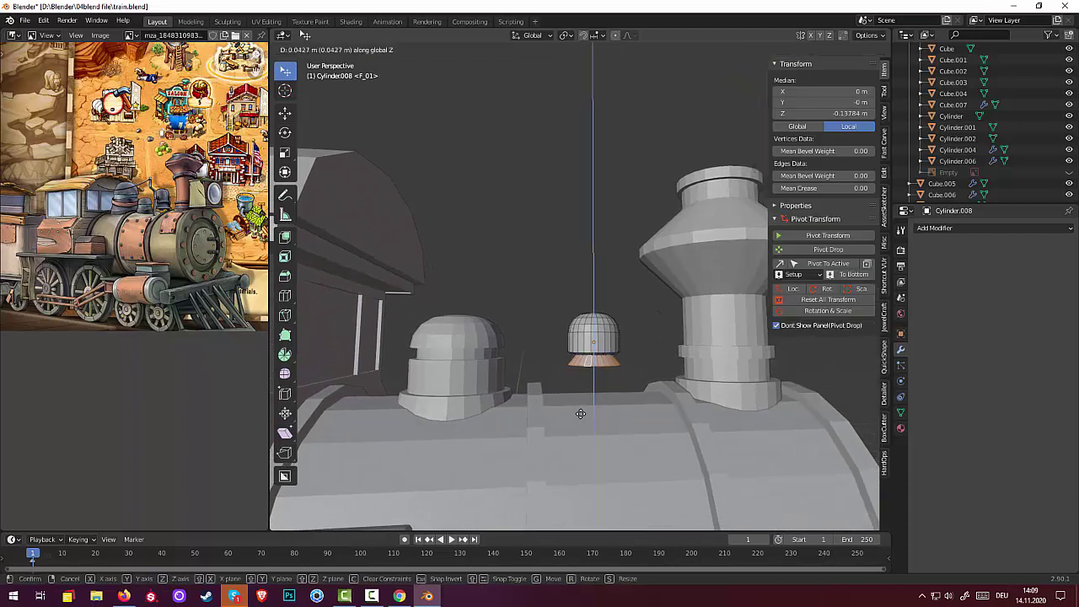
left_click(580, 414)
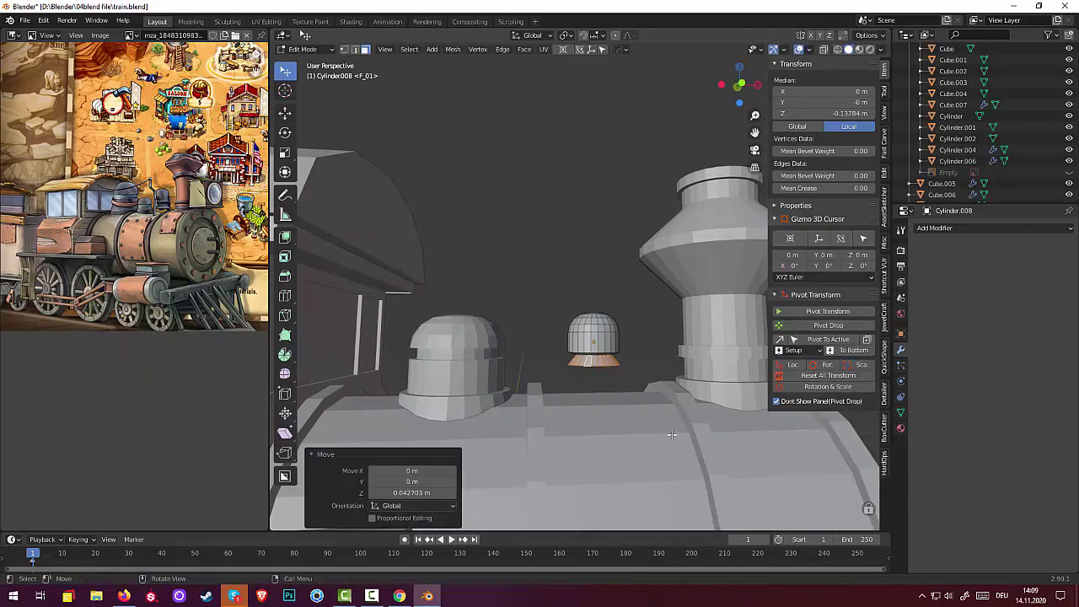
key("s")
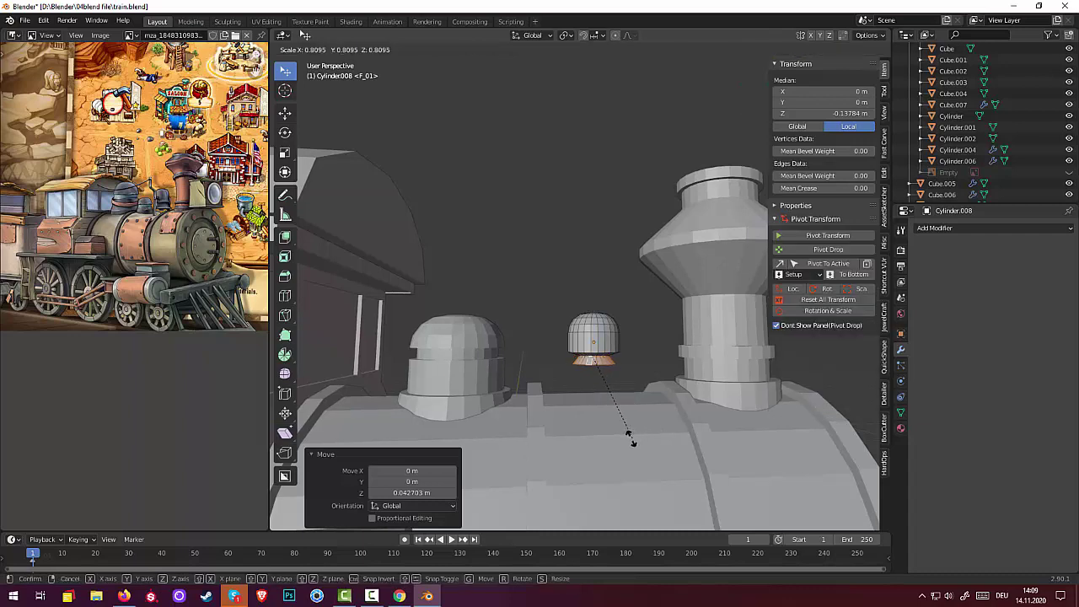
left_click(636, 433)
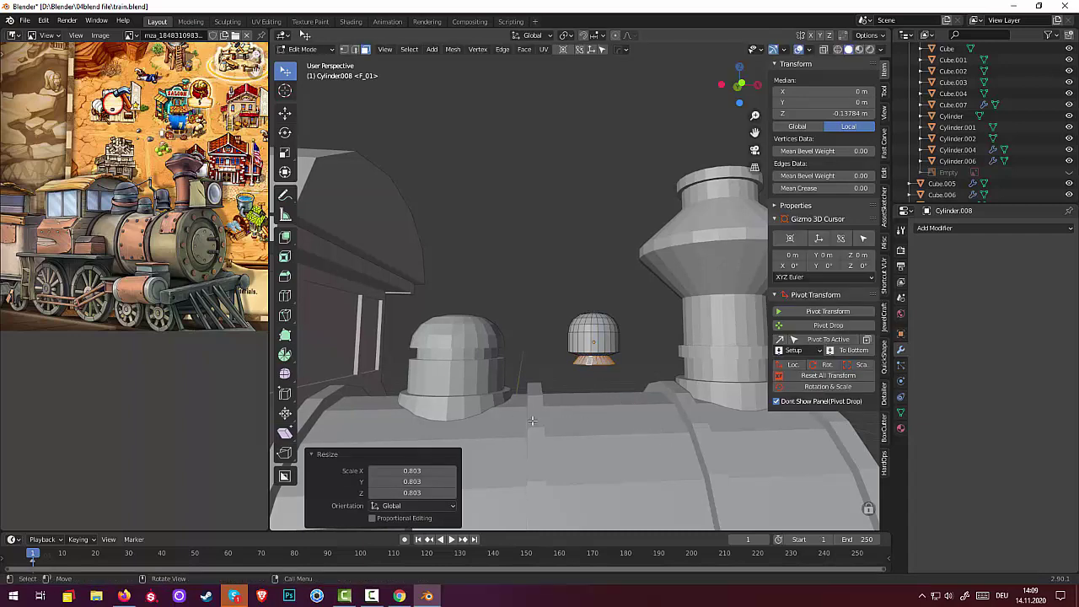
Stretch the bottom ring 2.731 along Z, then deselect everything
key("s")
key("z")
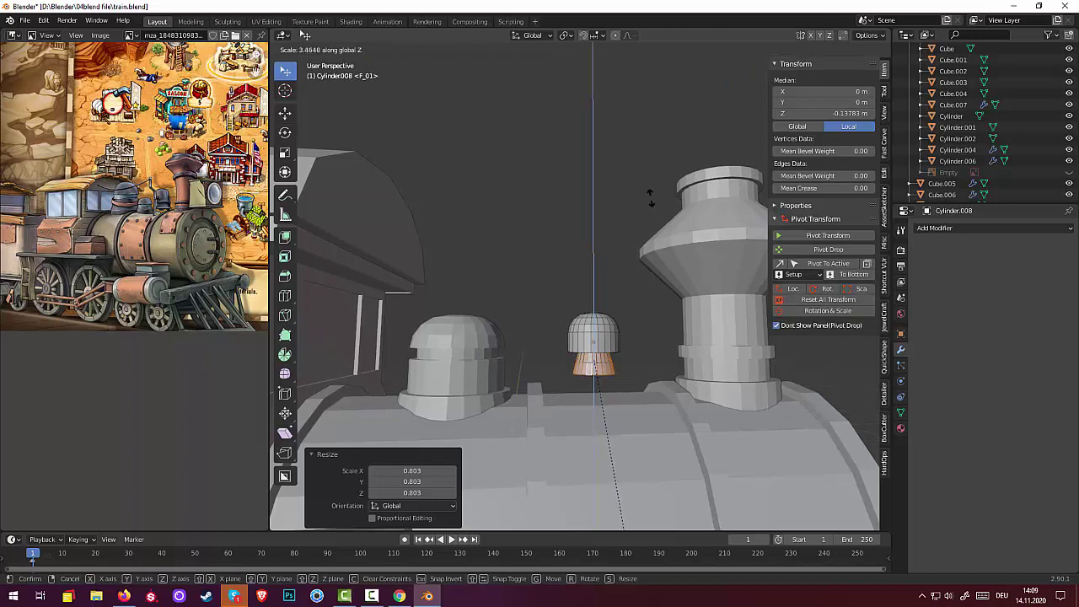
left_click(636, 129)
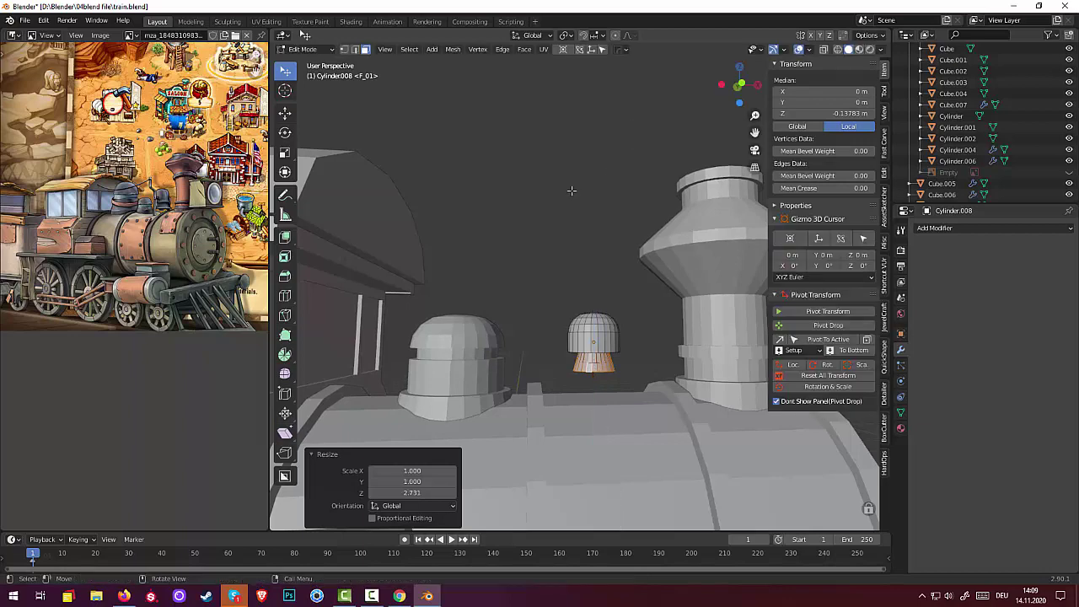
mouse_move(571, 191)
middle_mouse_down()
mouse_move(532, 267)
mouse_move(571, 294)
middle_mouse_up()
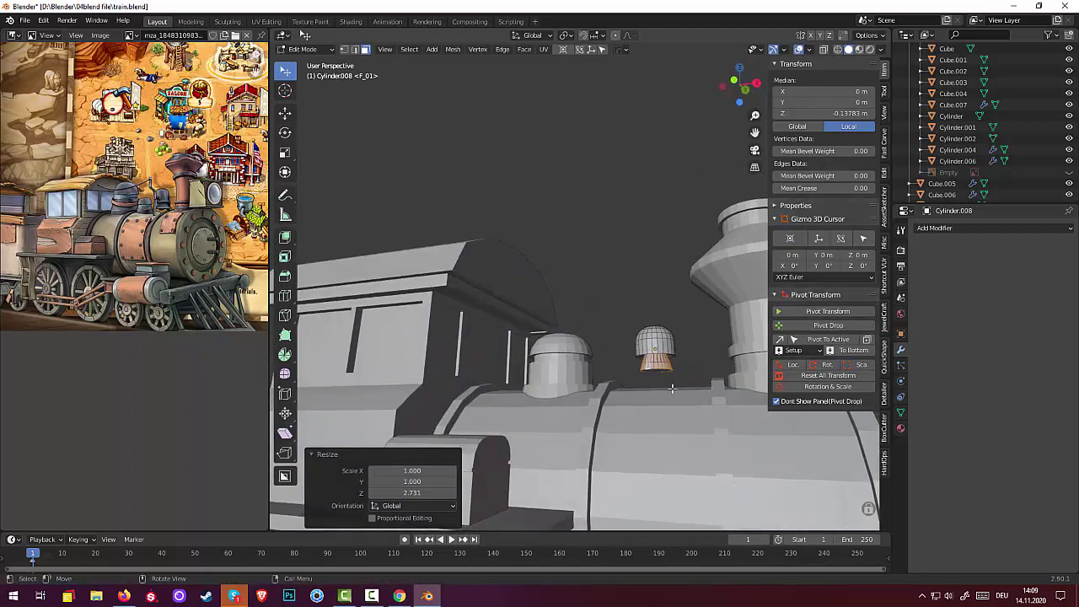
key("g")
key("z")
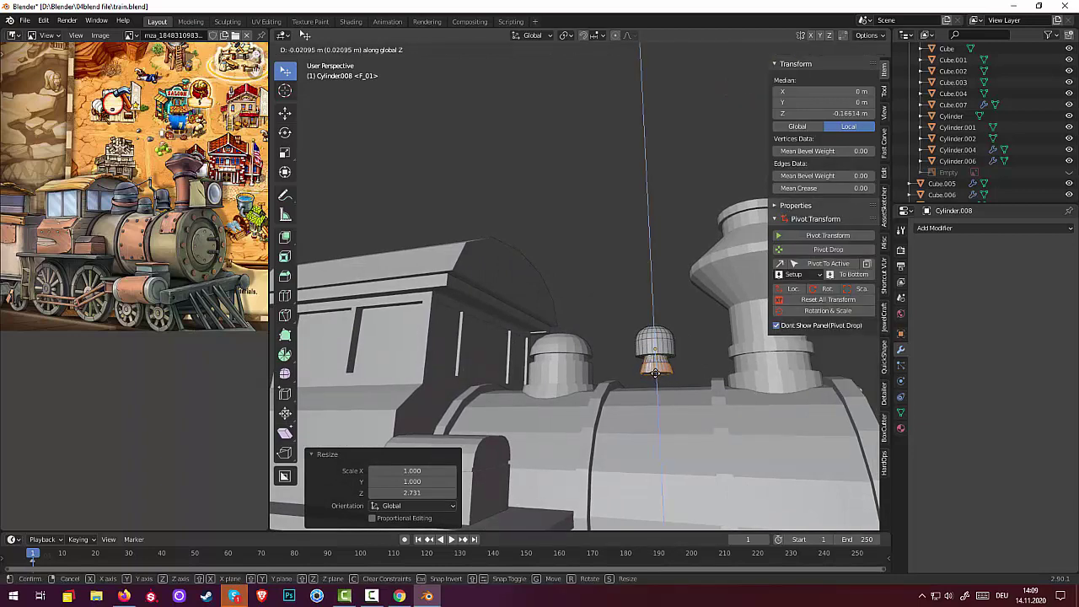
key("Escape")
left_click(608, 276)
middle_click_drag(608, 276, 648, 319)
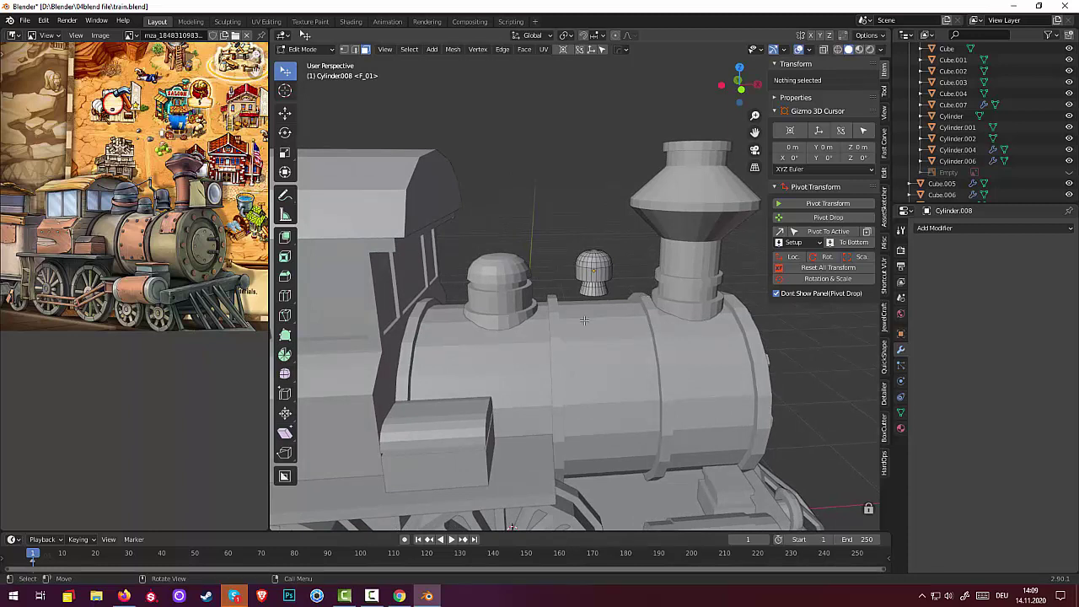
Add a plane and rotate it 90° about X to stand upright
key("shift+a")
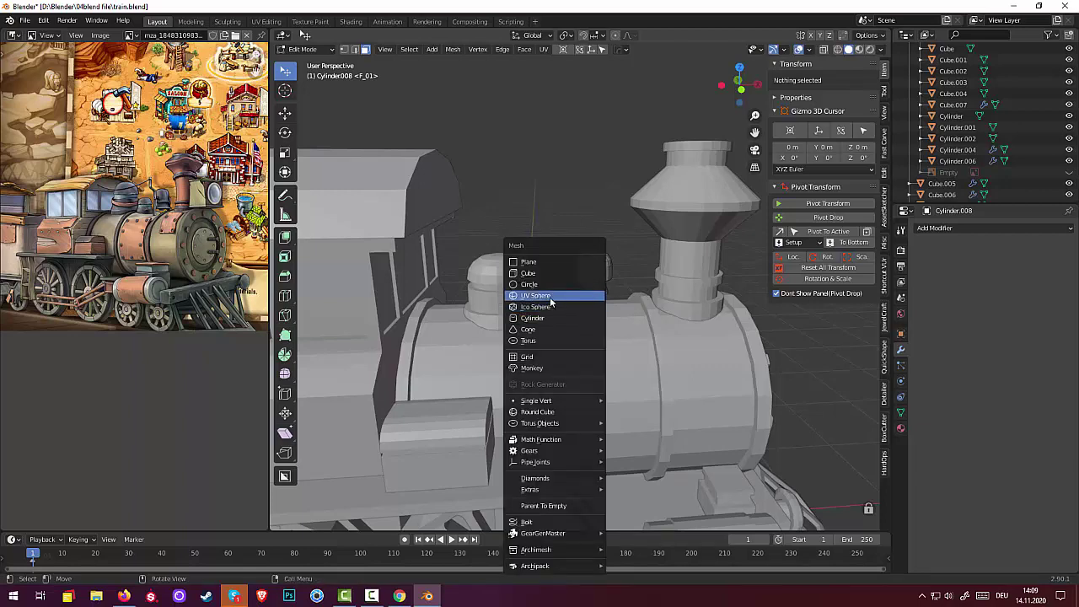
left_click(544, 261)
mouse_move(544, 262)
middle_mouse_down()
mouse_move(489, 366)
mouse_move(570, 406)
mouse_move(580, 425)
middle_mouse_up()
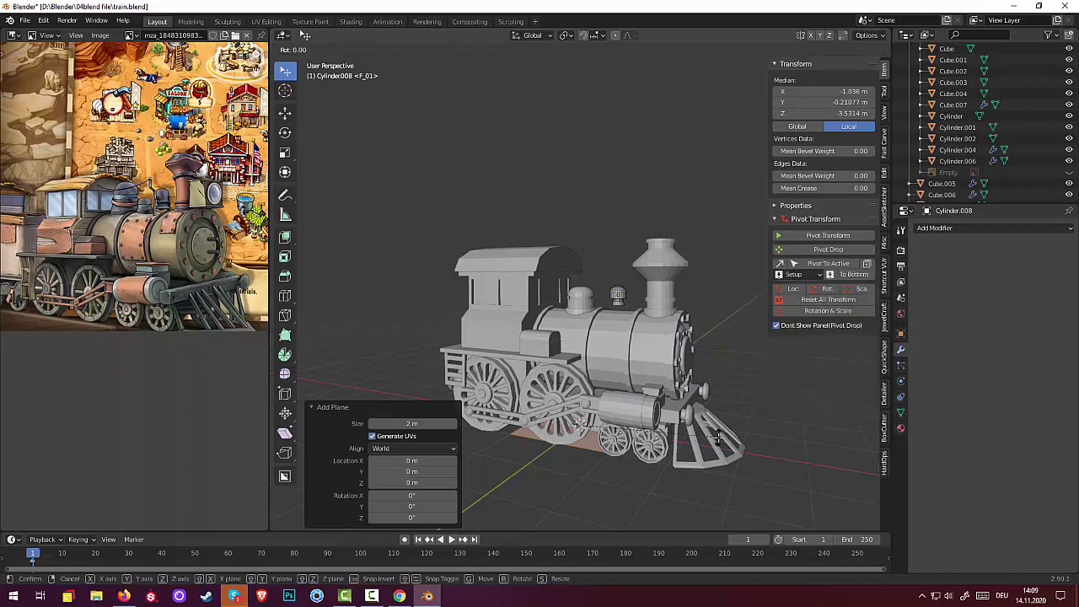
type("rx")
type("9")
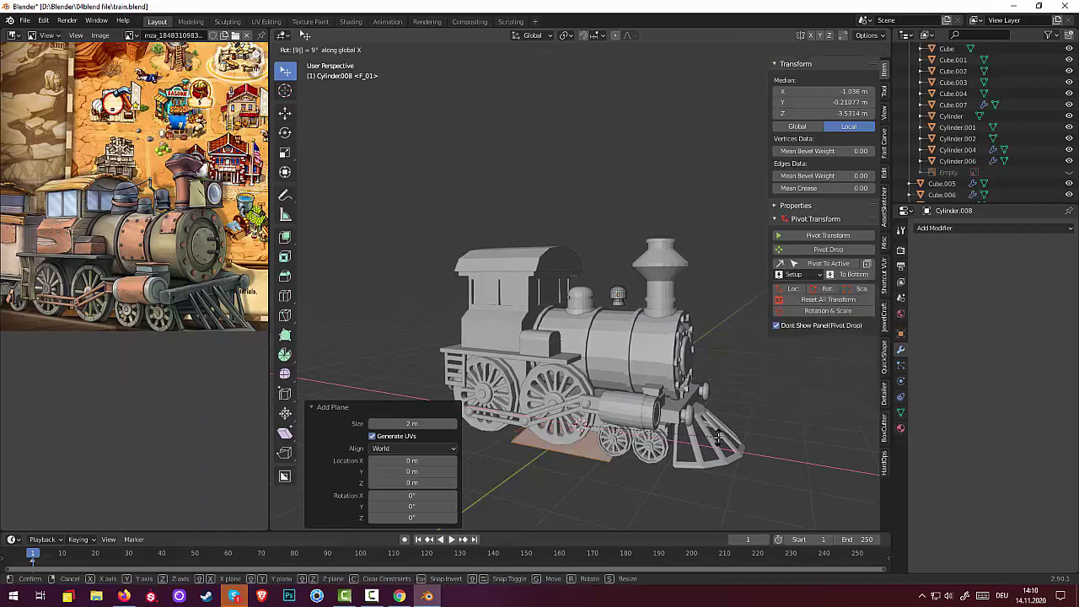
type("0")
key("Return")
Raise the plane about 3.1 m above the boiler and scale it to 0.318, then 0.959
middle_click_drag(739, 434, 759, 429)
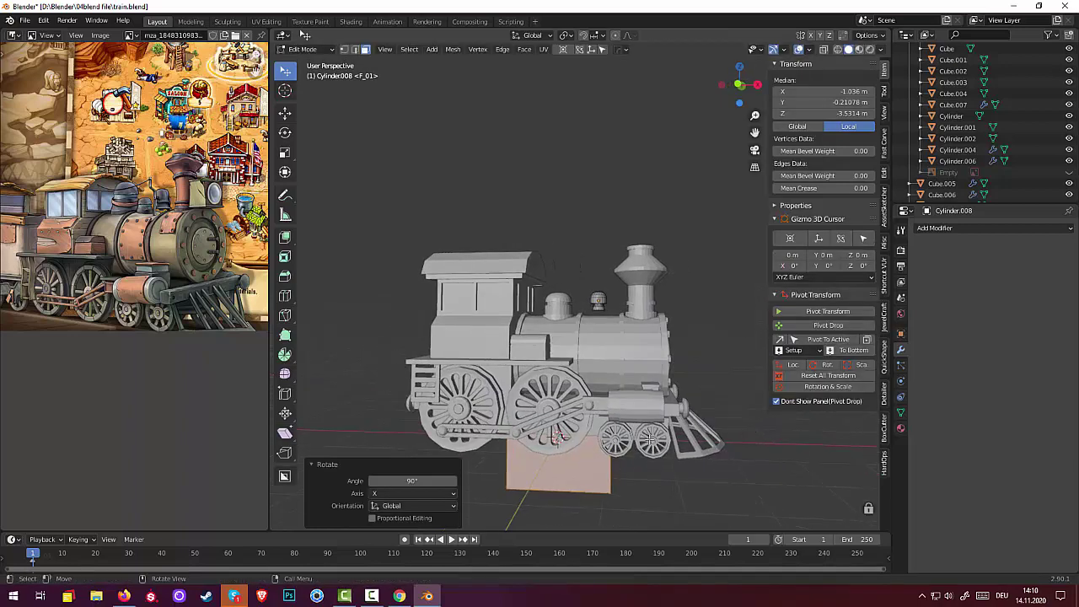
key("g")
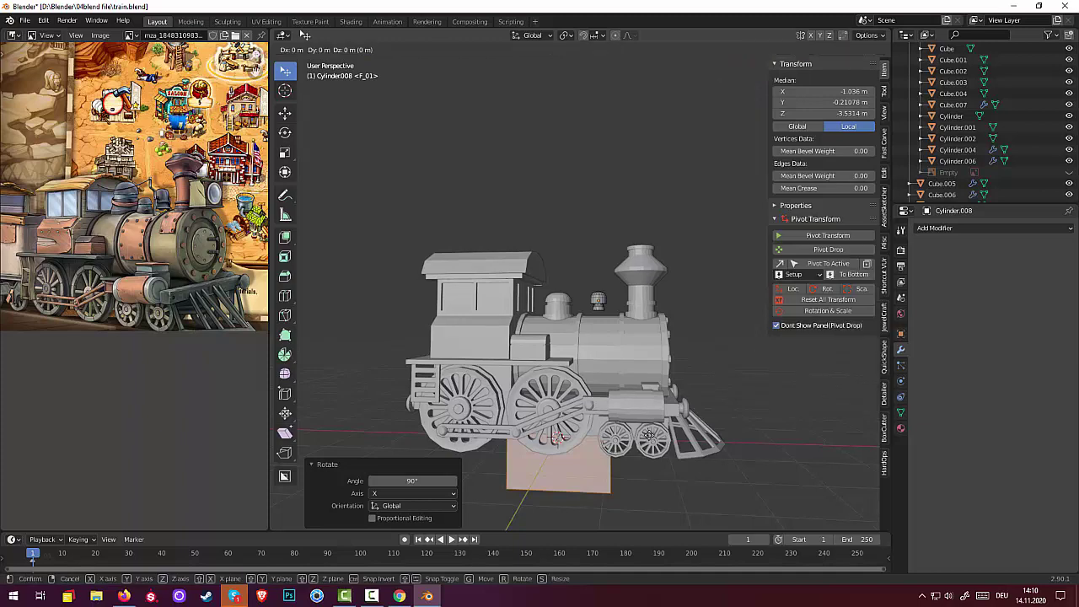
key("z")
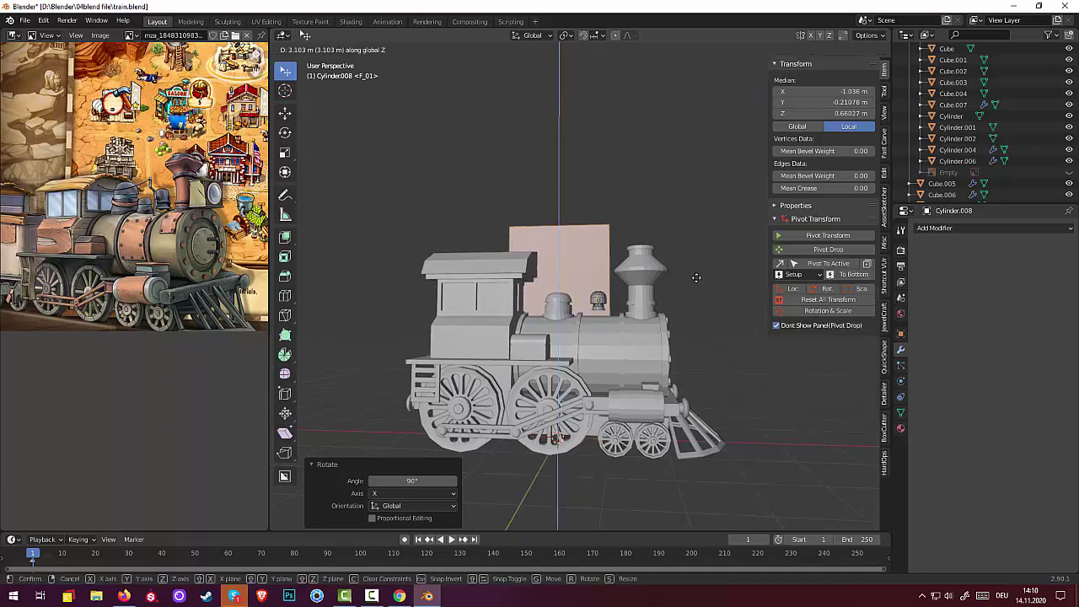
left_click(697, 279)
mouse_move(696, 279)
middle_mouse_down()
mouse_move(728, 295)
mouse_move(693, 299)
middle_mouse_up()
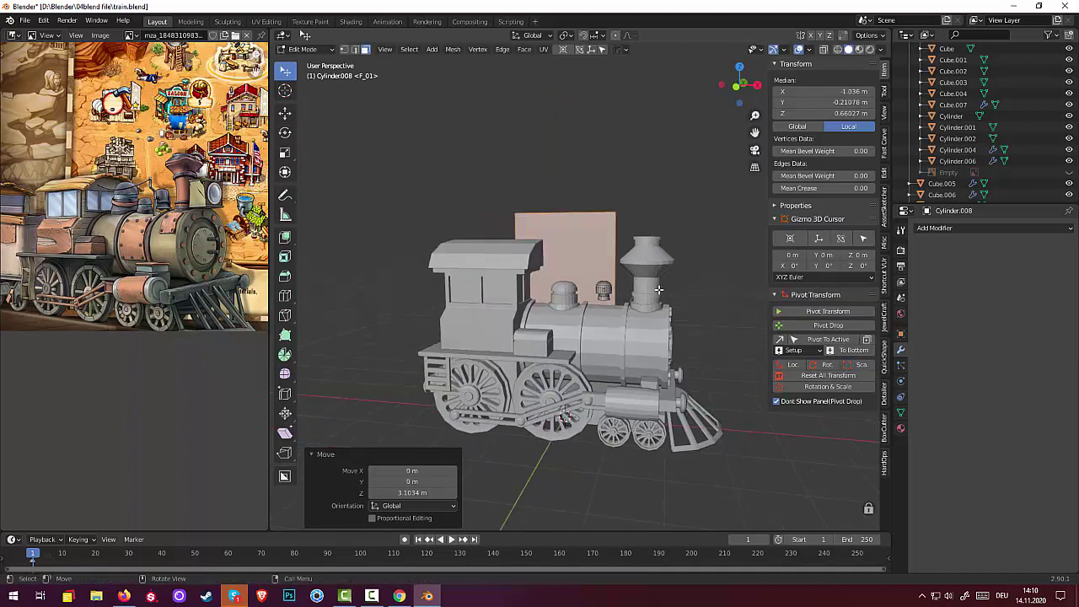
key("s")
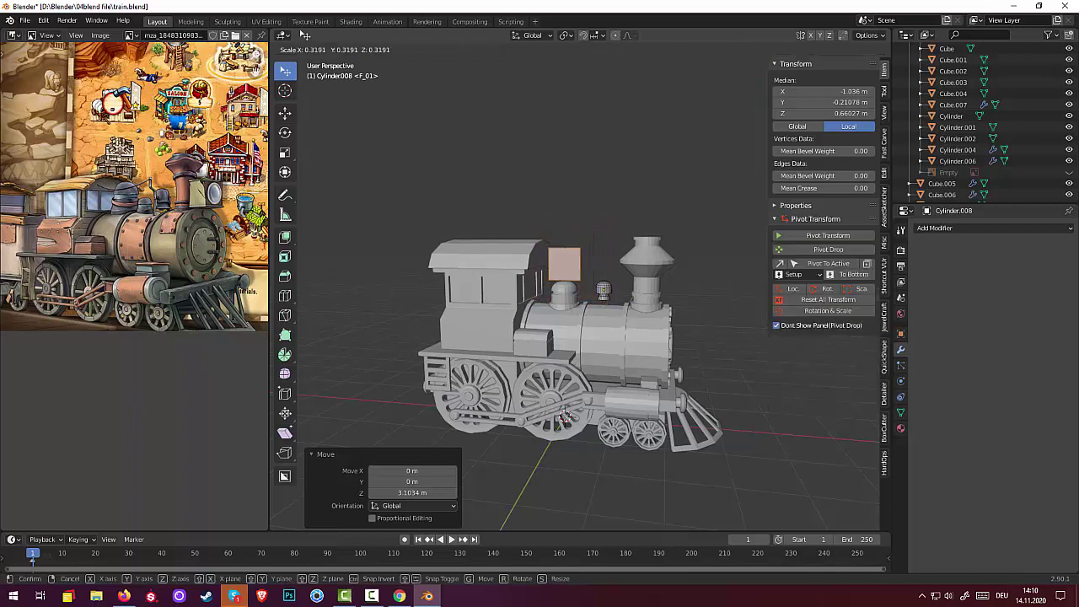
left_click(677, 279)
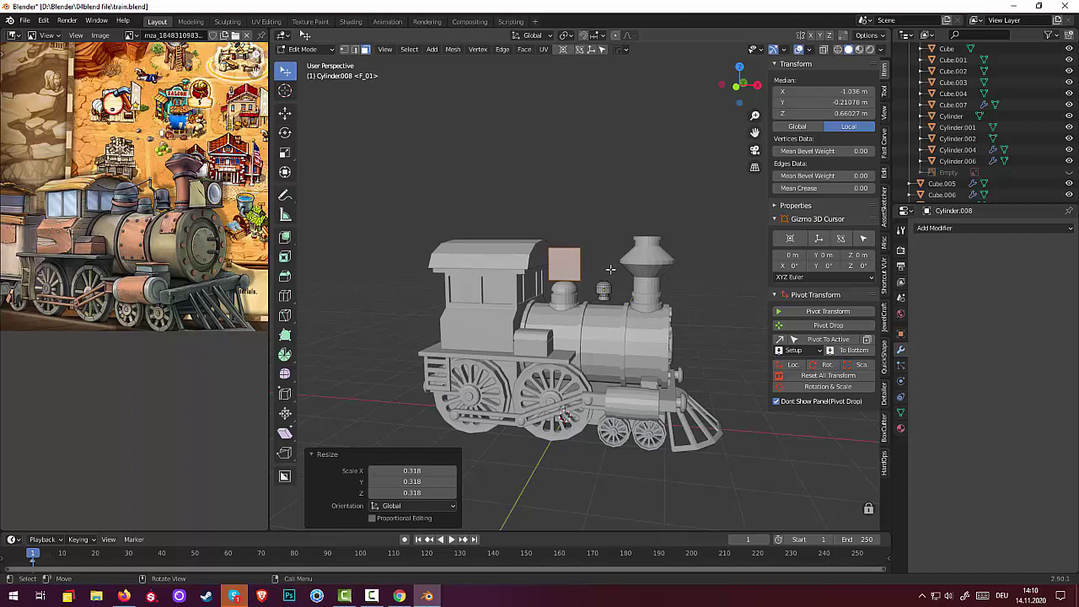
key("s")
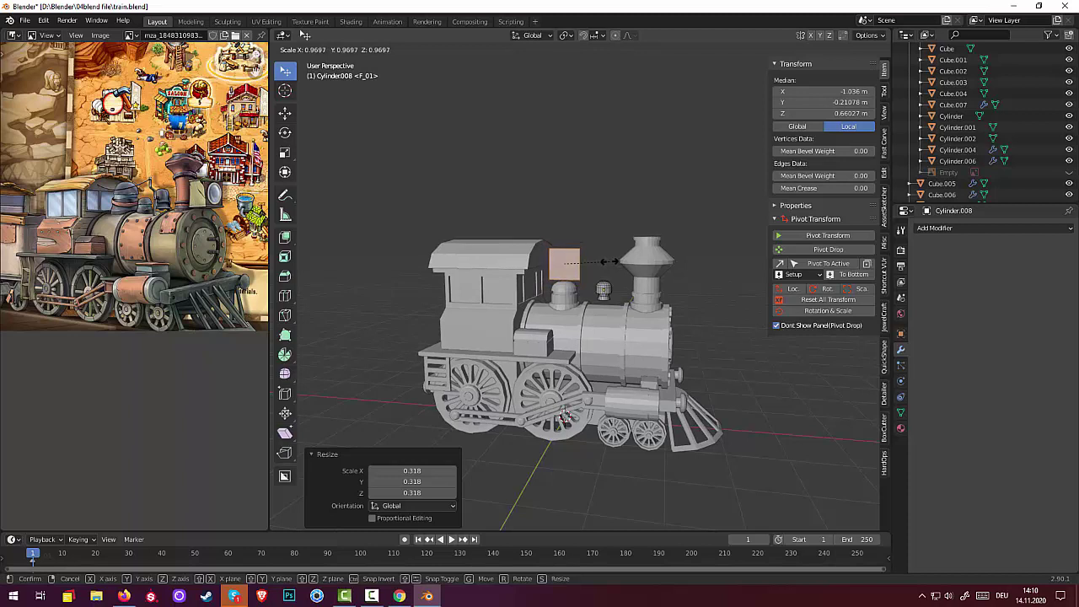
left_click(609, 260)
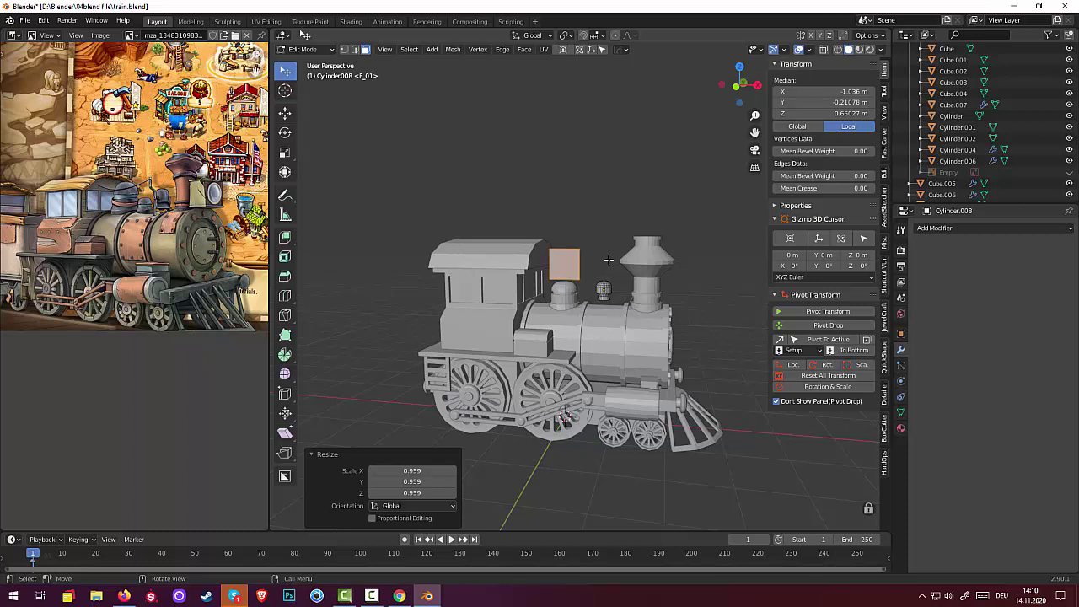
Scale the plane along X into a thin upright strip and select it
key("s")
key("x")
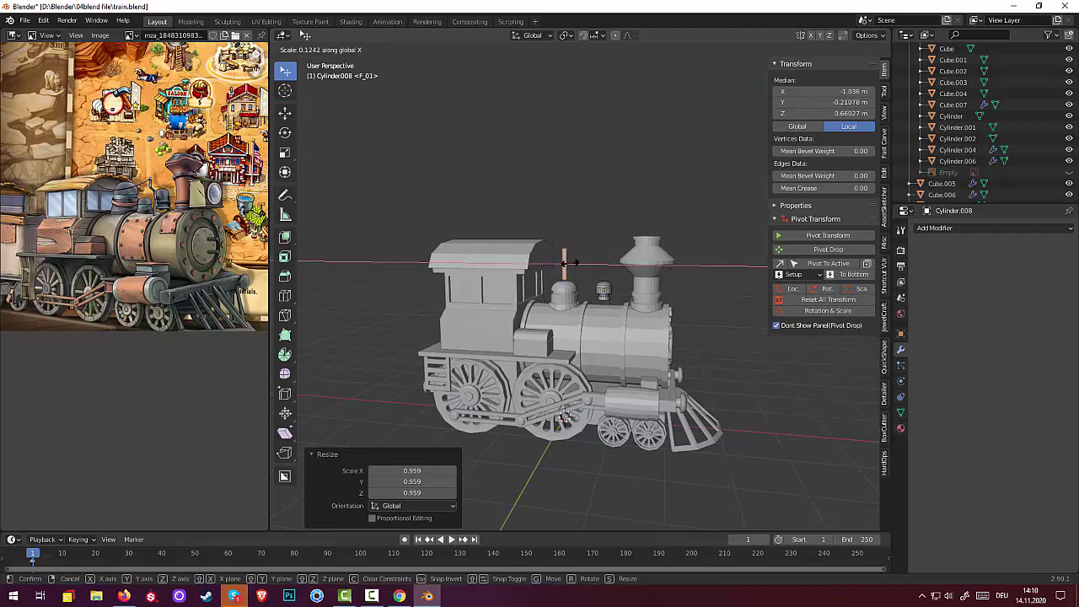
left_click(567, 263)
scroll(566, 253, "up", 2)
scroll(565, 244, "up", 1)
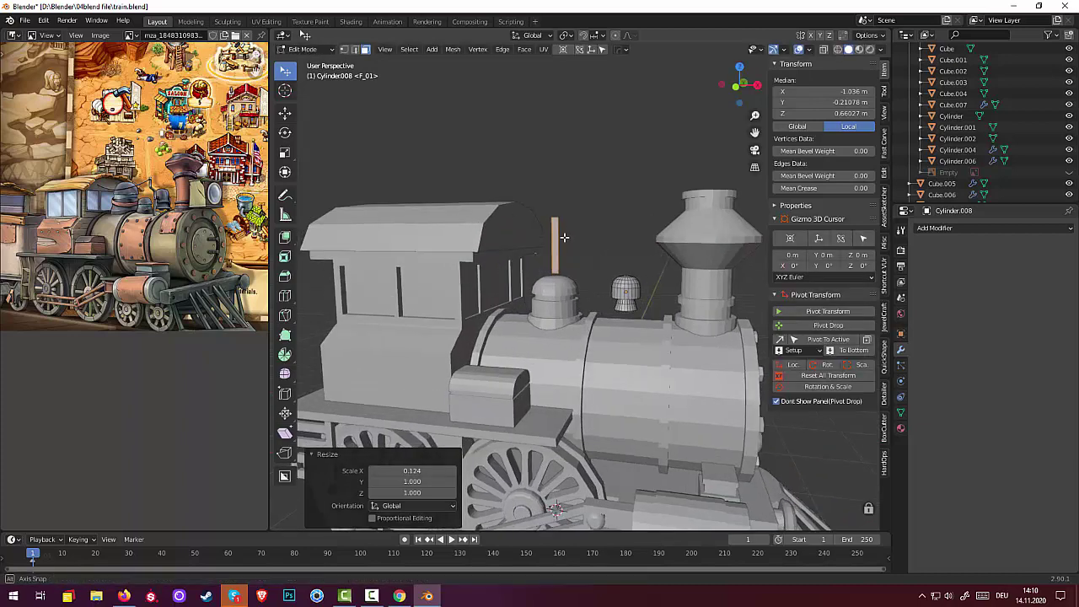
mouse_move(564, 238)
middle_mouse_down()
mouse_move(662, 185)
mouse_move(677, 144)
middle_mouse_up()
scroll(667, 181, "up", 2)
left_click(676, 138)
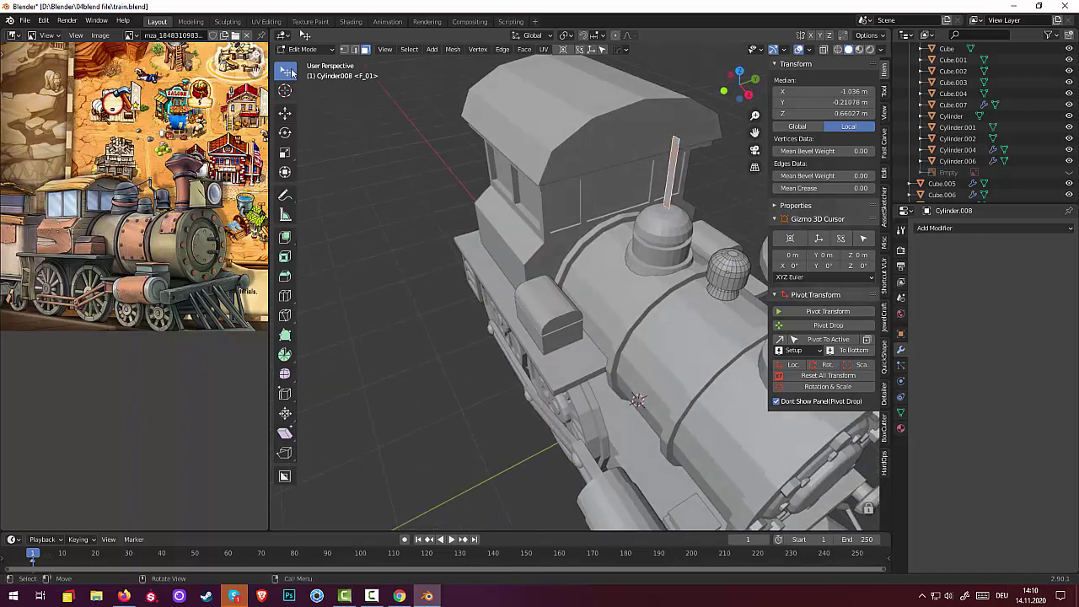
In edge select, extrude the strip's top edge sideways along Y
left_click(355, 49)
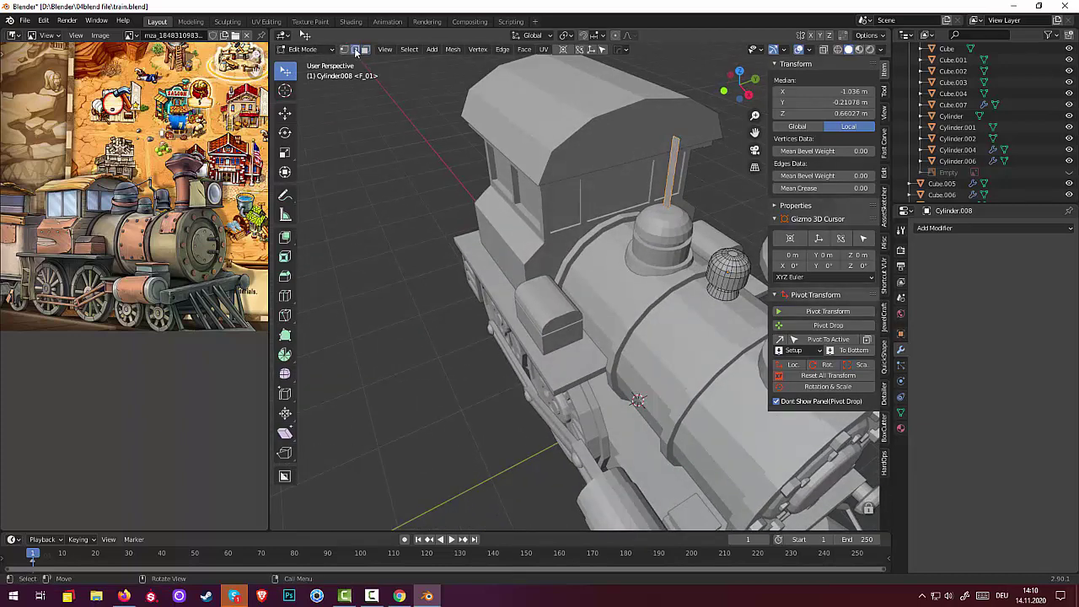
left_click(675, 137)
scroll(657, 143, "up", 4)
mouse_move(643, 149)
middle_mouse_down()
mouse_move(636, 122)
mouse_move(650, 156)
middle_mouse_up()
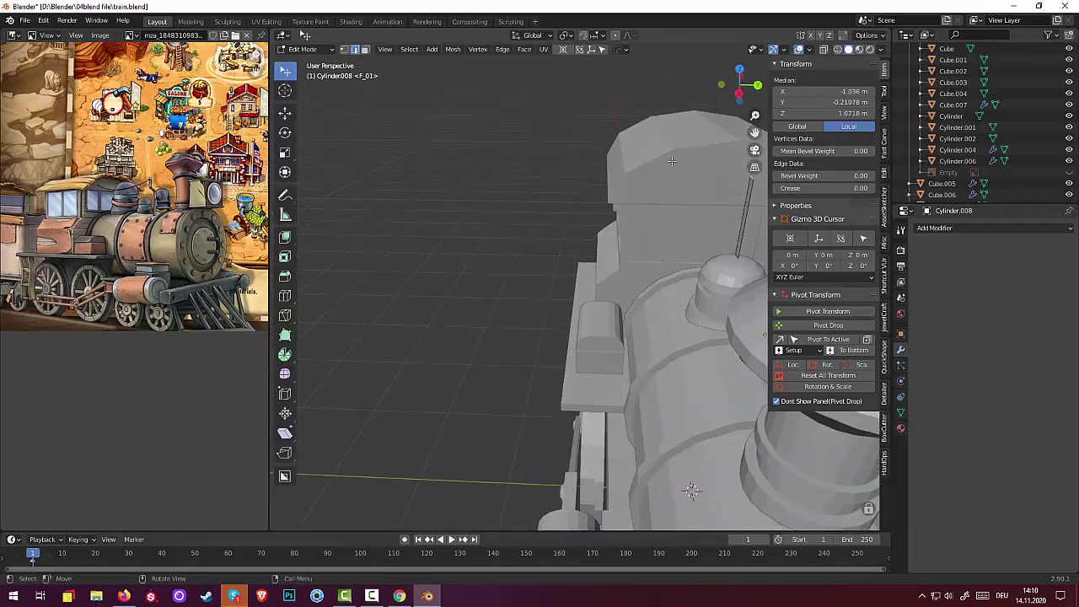
middle_click_drag(636, 149, 752, 190)
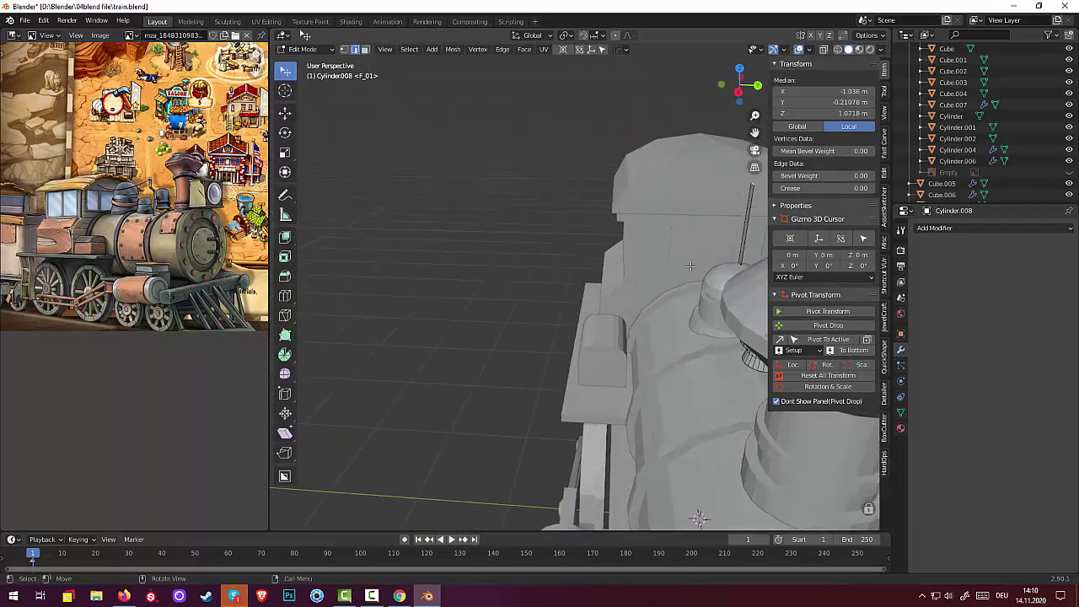
key("g")
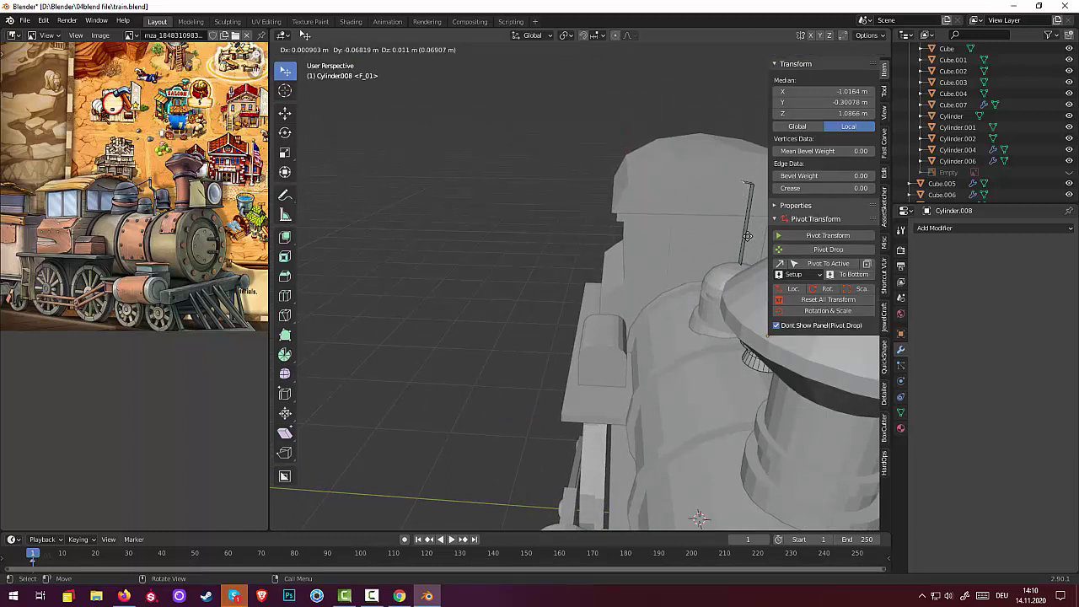
key("y")
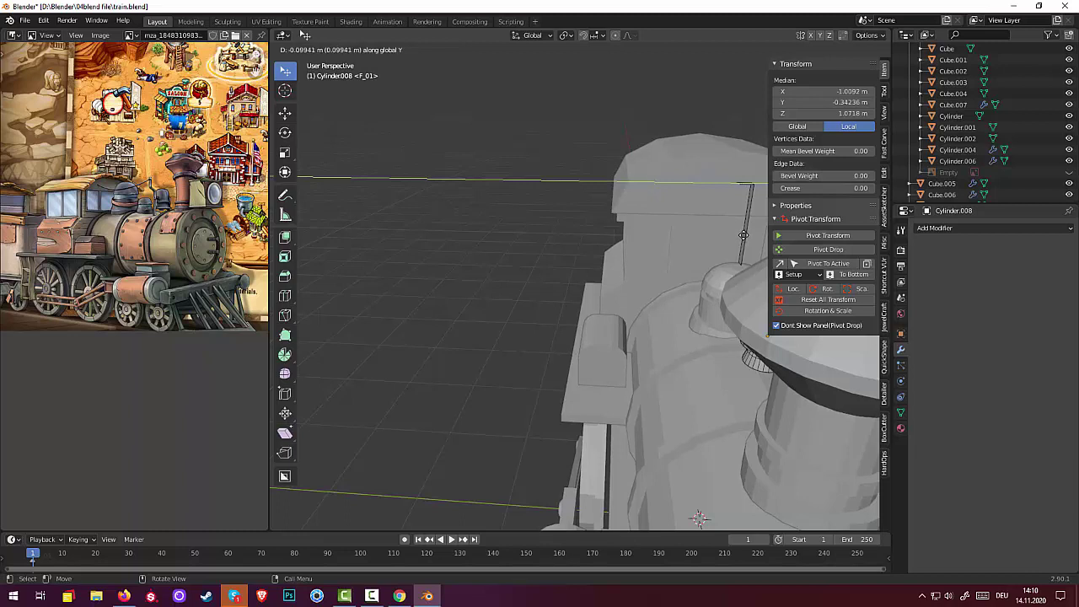
left_click(747, 235)
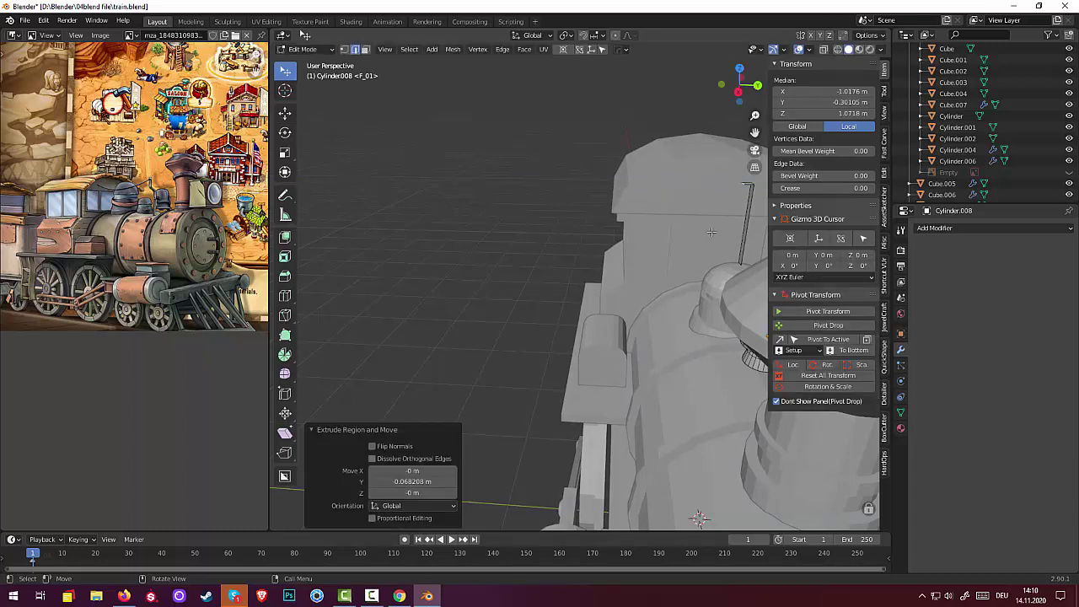
Raise the pipe end slightly, then extrude a new segment 0.14336 m straight up
key("g")
key("z")
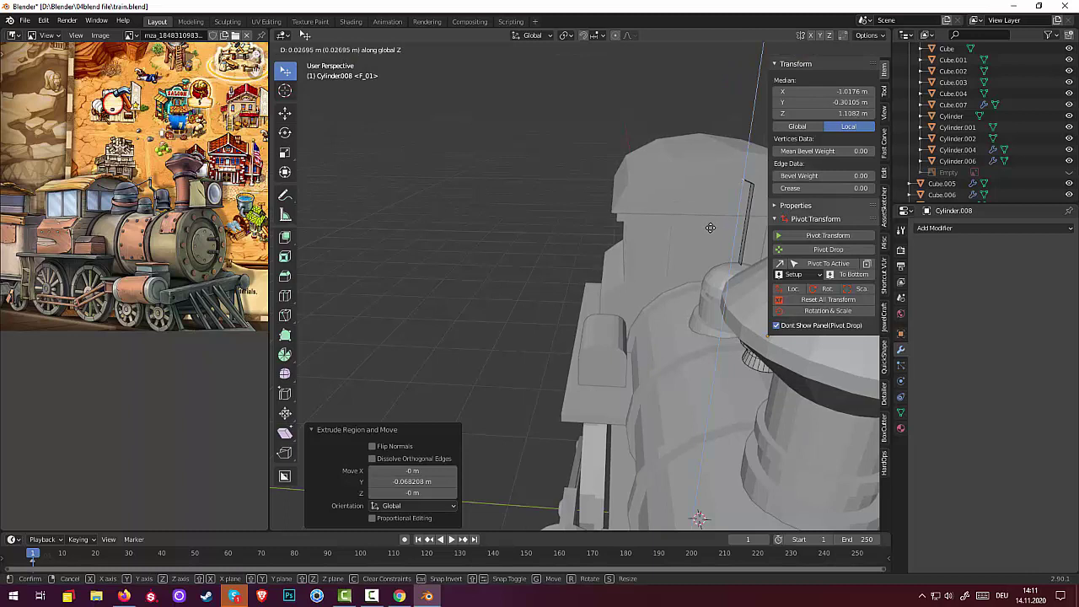
left_click(711, 227)
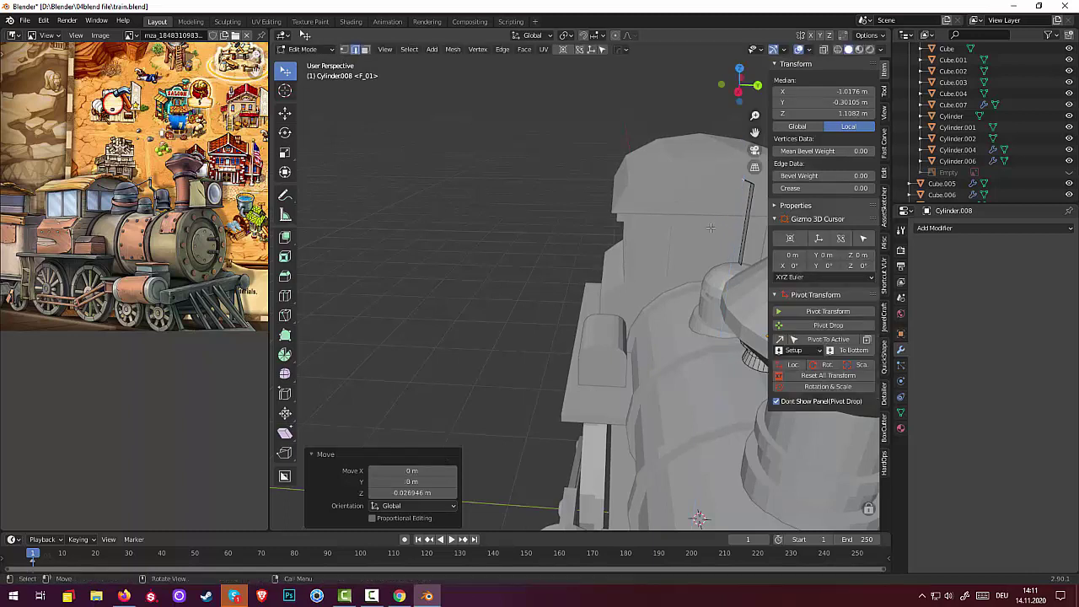
key("g")
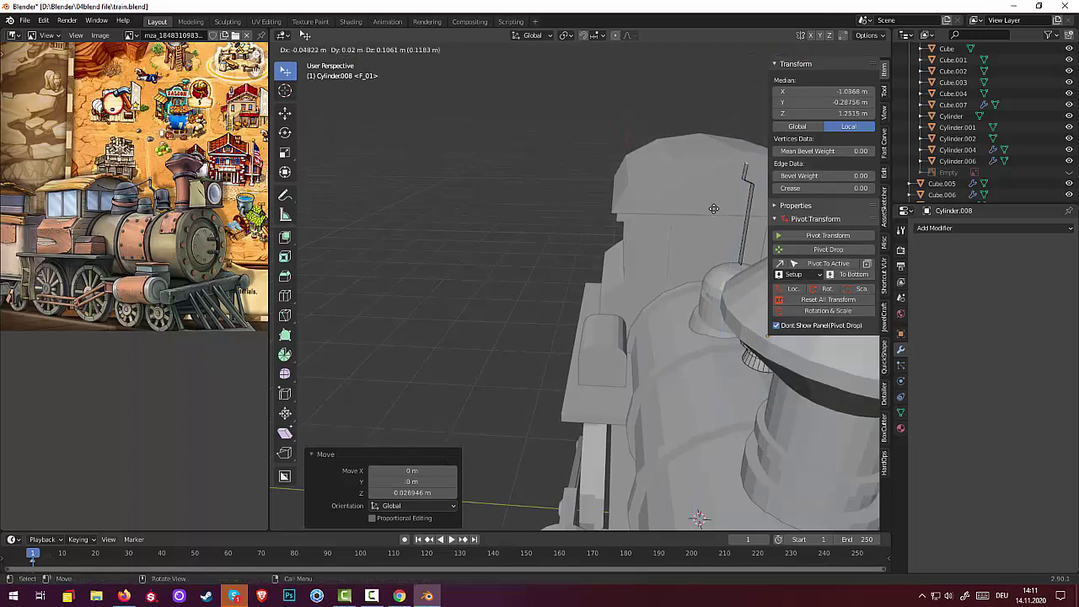
key("z")
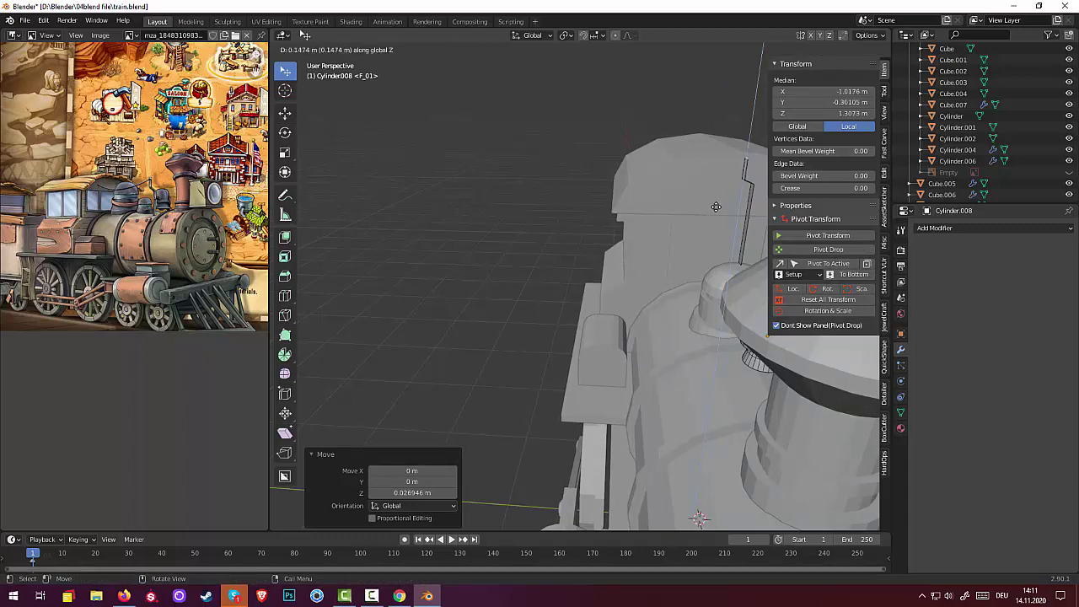
left_click(716, 205)
mouse_move(765, 250)
middle_mouse_down()
mouse_move(273, 238)
mouse_move(708, 224)
middle_mouse_up()
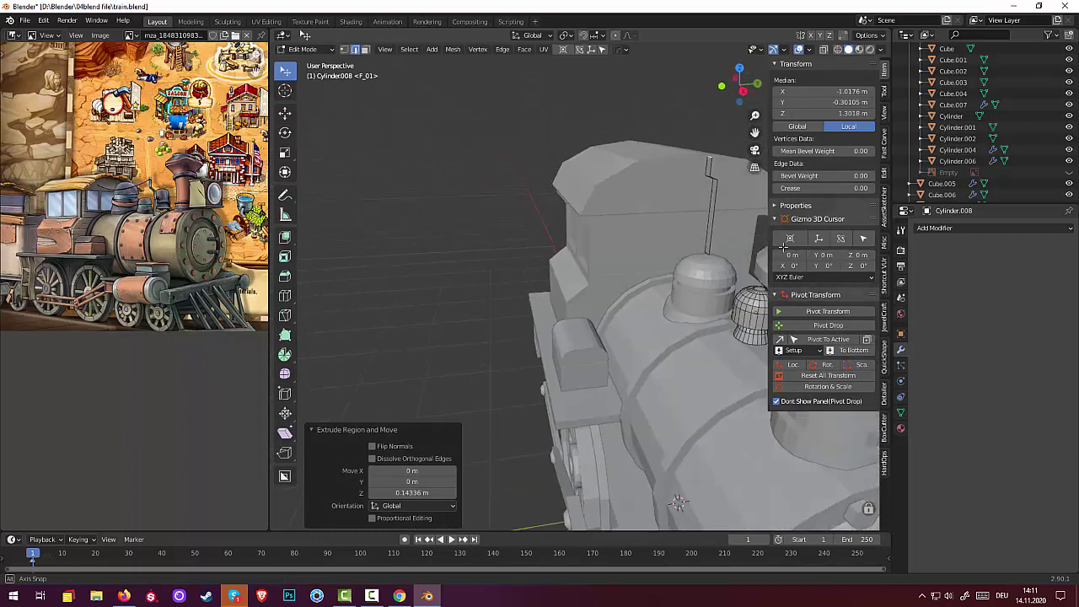
Select the whole bent pipe and separate it into its own object
left_click(679, 211)
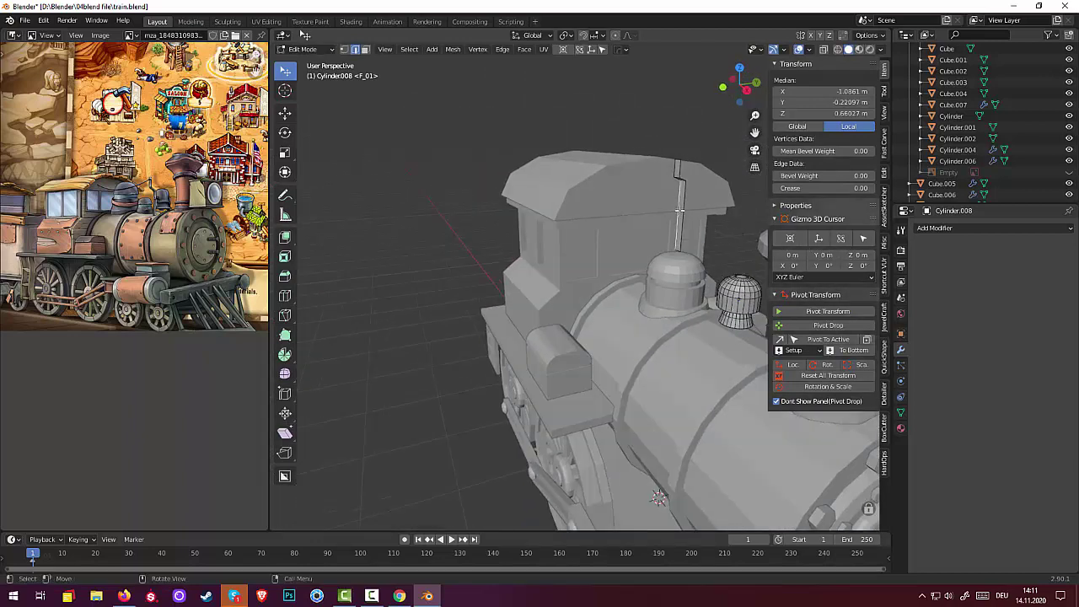
left_click(309, 50)
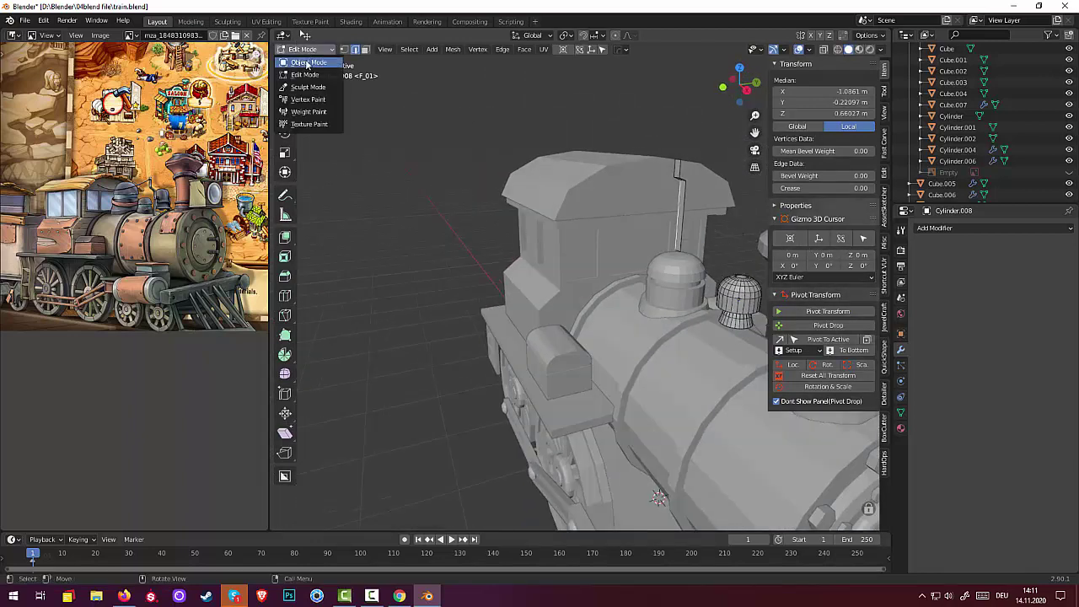
left_click(309, 62)
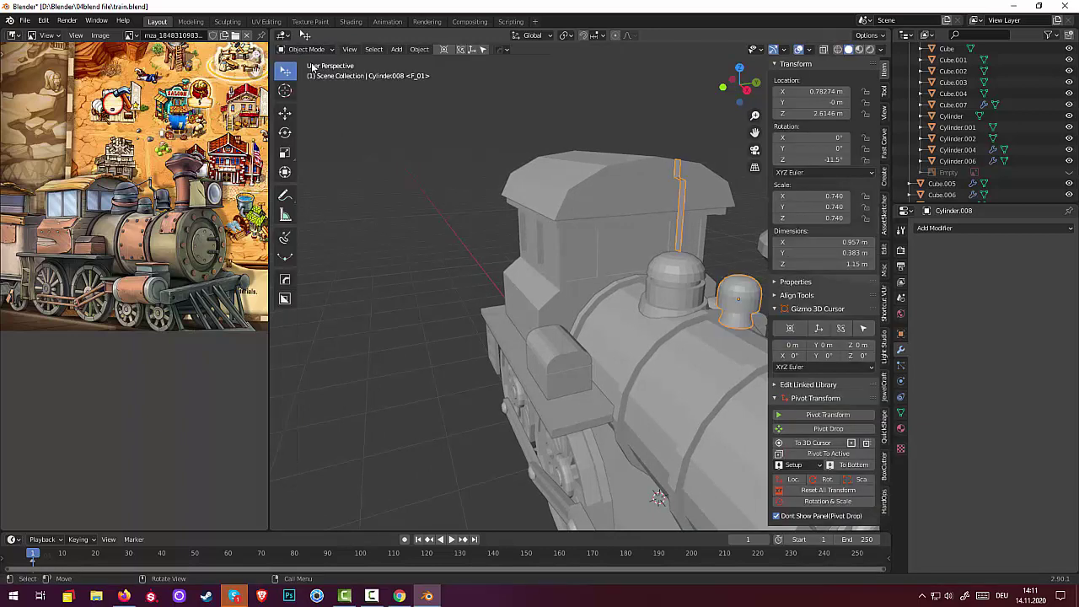
left_click(309, 49)
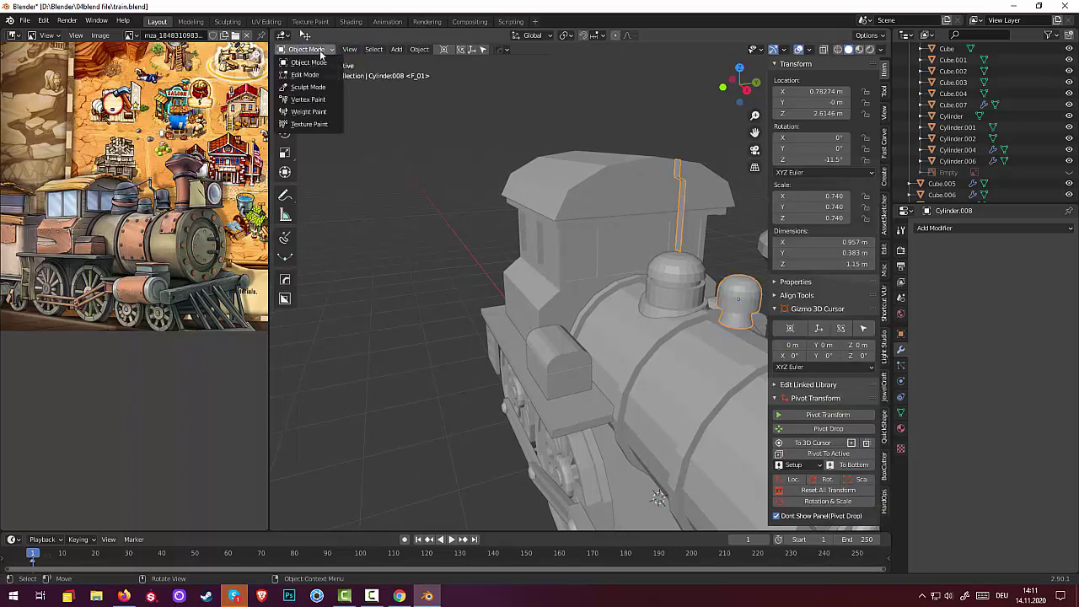
left_click(312, 73)
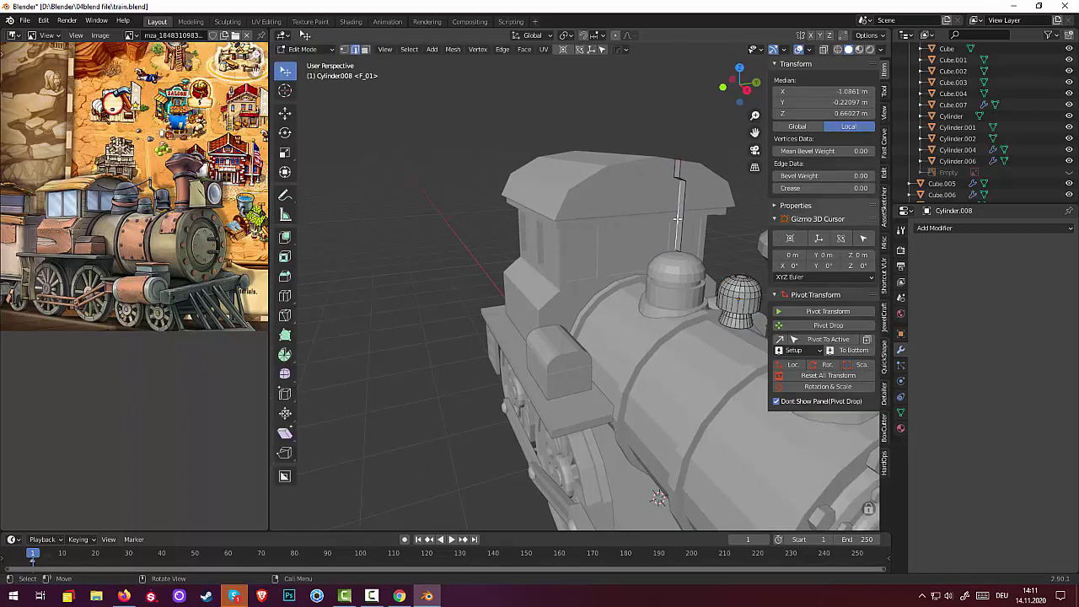
key("ctrl+KP_Add")
key("ctrl+KP_Add")
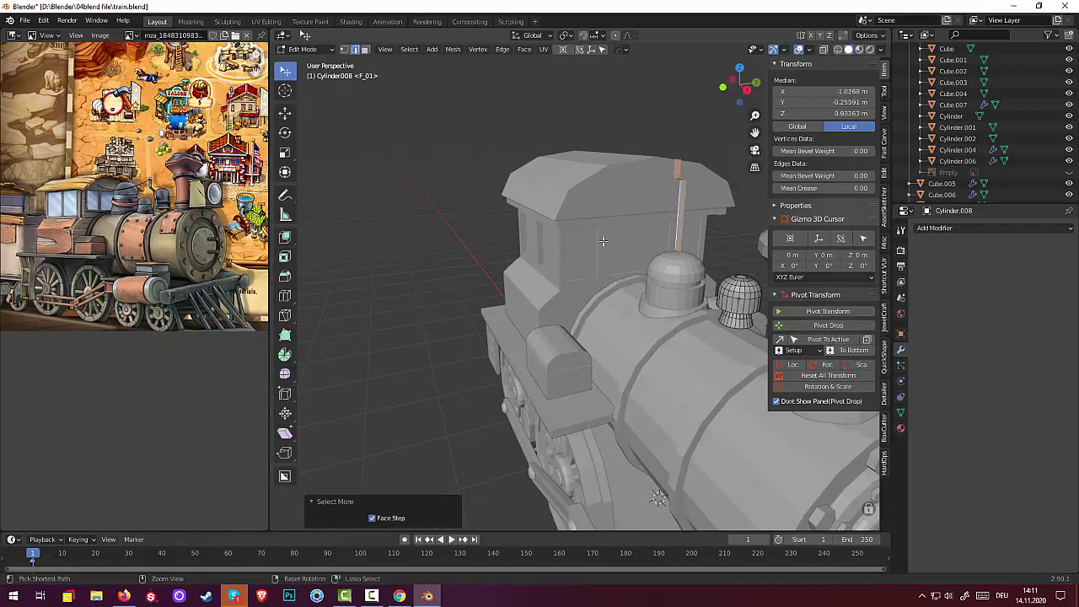
key("p")
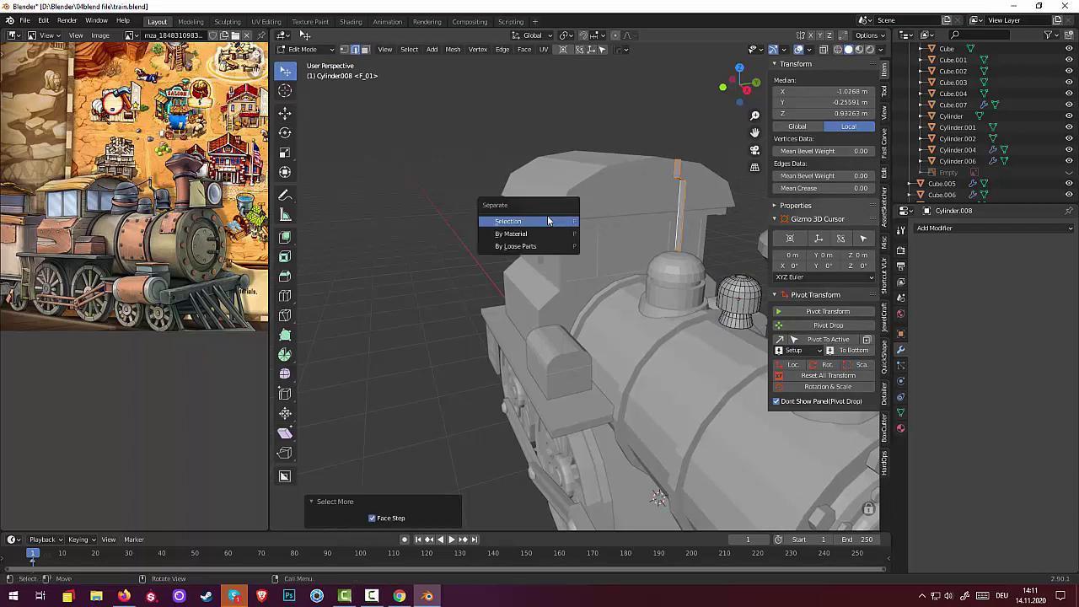
left_click(531, 225)
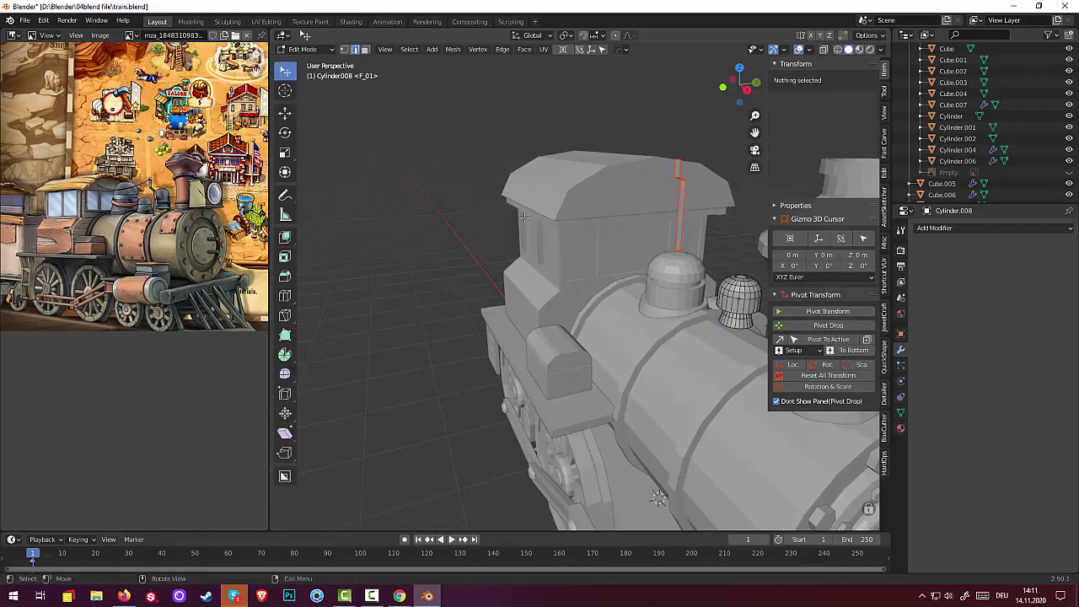
left_click(305, 49)
left_click(305, 64)
Add a Solidify modifier to the separated pipe with 0.04 m thickness
left_click(678, 219)
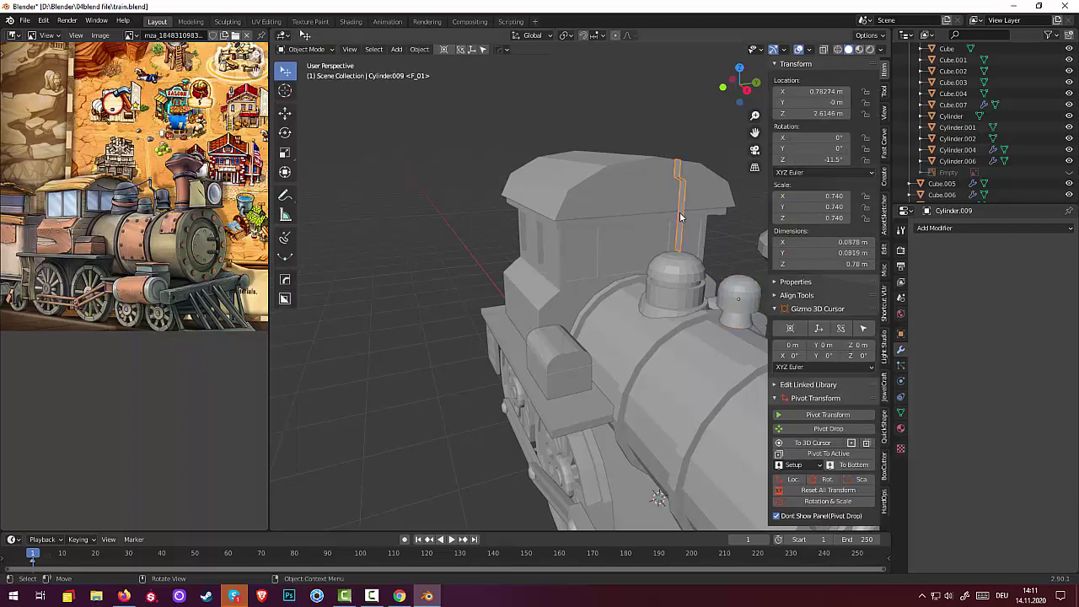
left_click(927, 228)
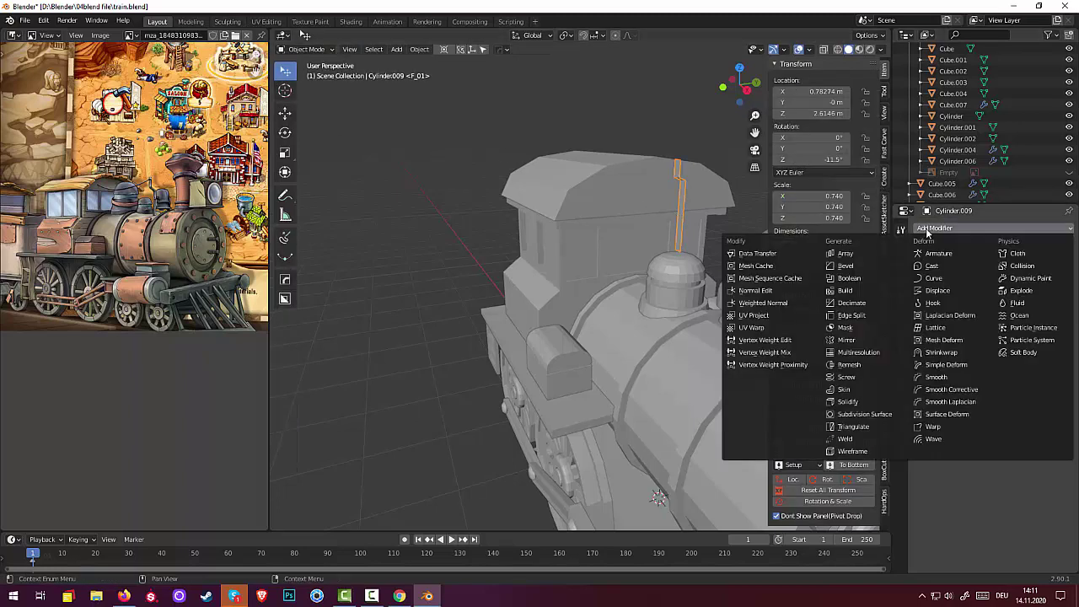
left_click(862, 402)
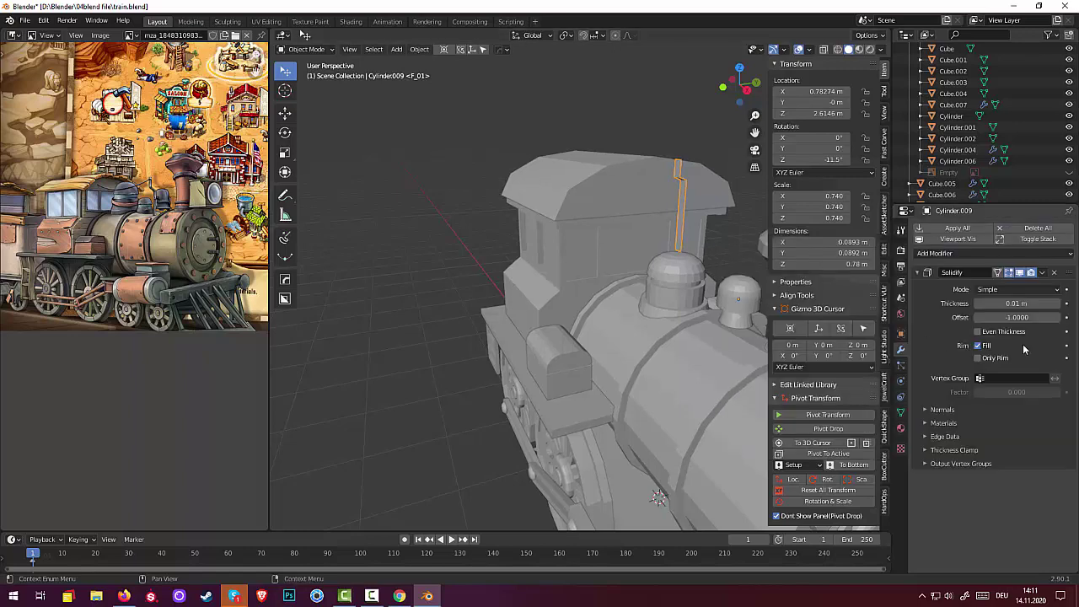
left_click_drag(1017, 302, 1054, 303)
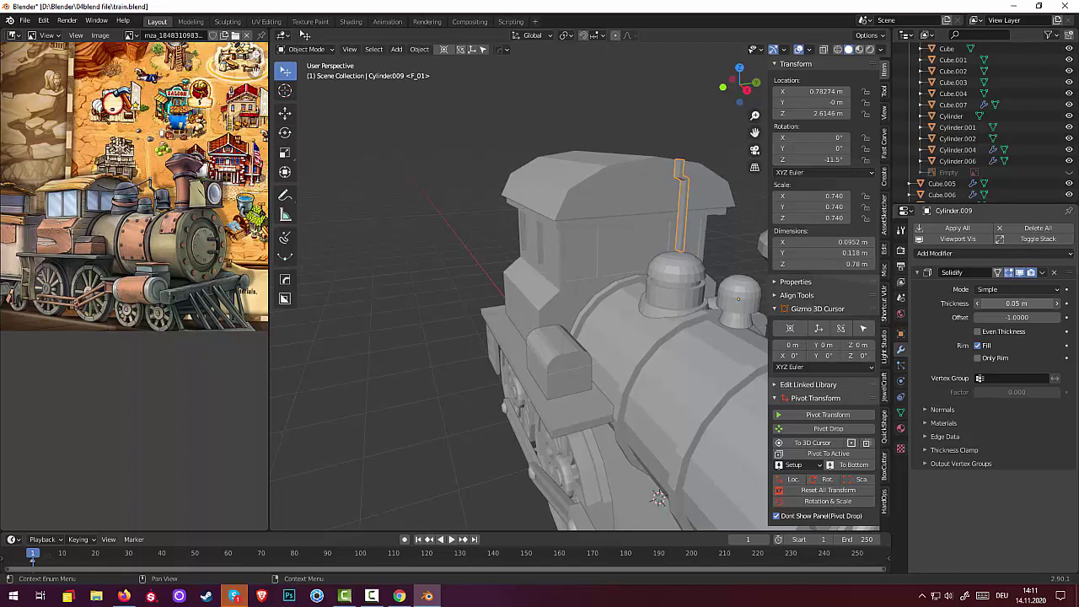
left_click_drag(1054, 303, 1035, 303)
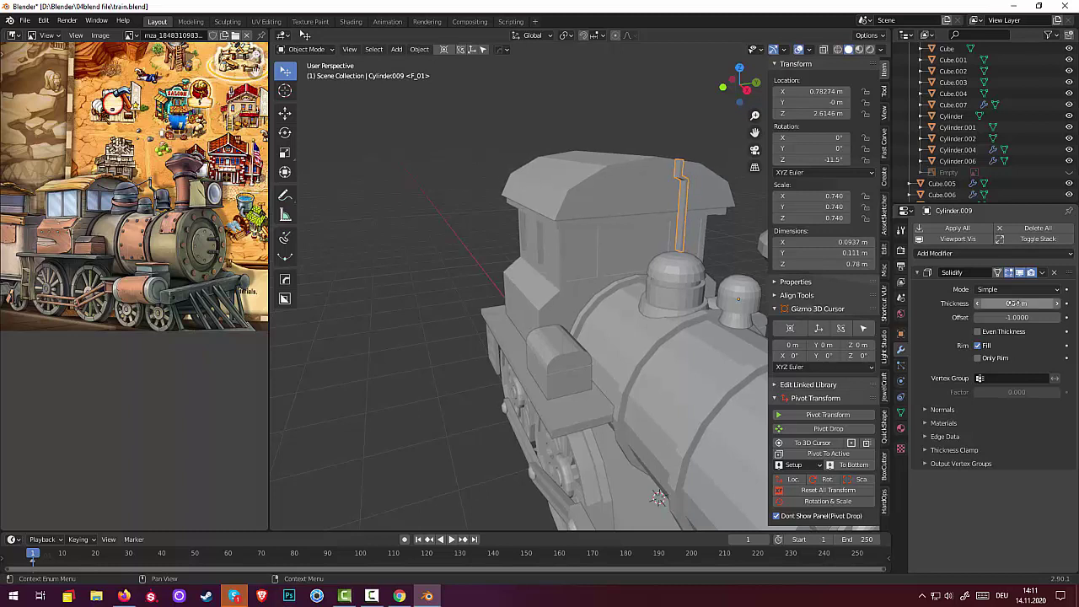
left_click(982, 303)
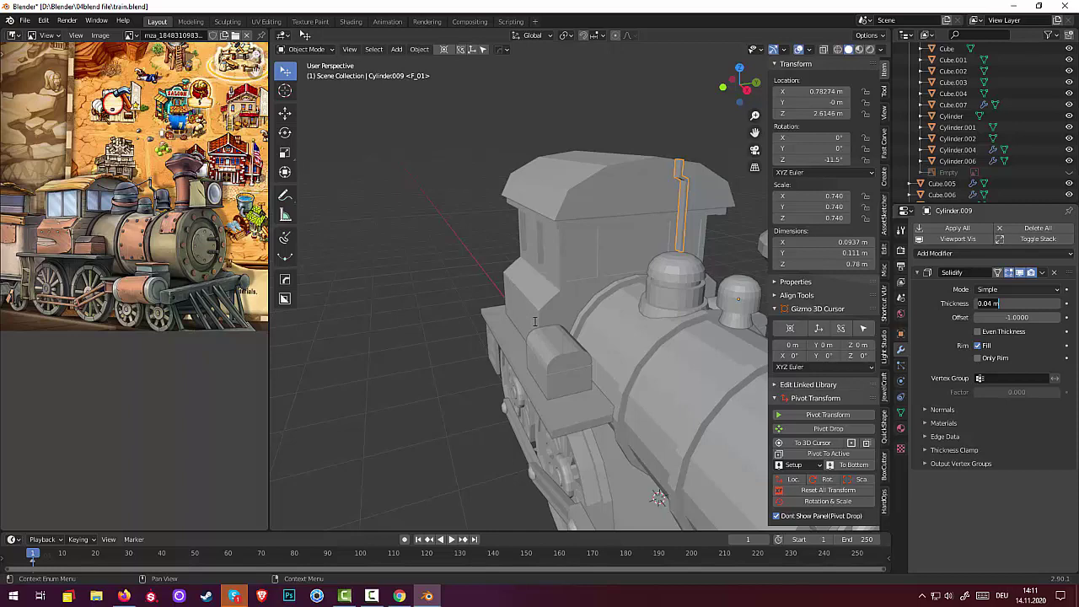
key("Return")
Zoom in close and select the small dome near the smokestack
mouse_move(527, 316)
middle_mouse_down()
mouse_move(384, 297)
mouse_move(478, 312)
mouse_move(619, 291)
middle_mouse_up()
scroll(342, 301, "down", 3)
scroll(337, 302, "down", 3)
left_click(618, 291)
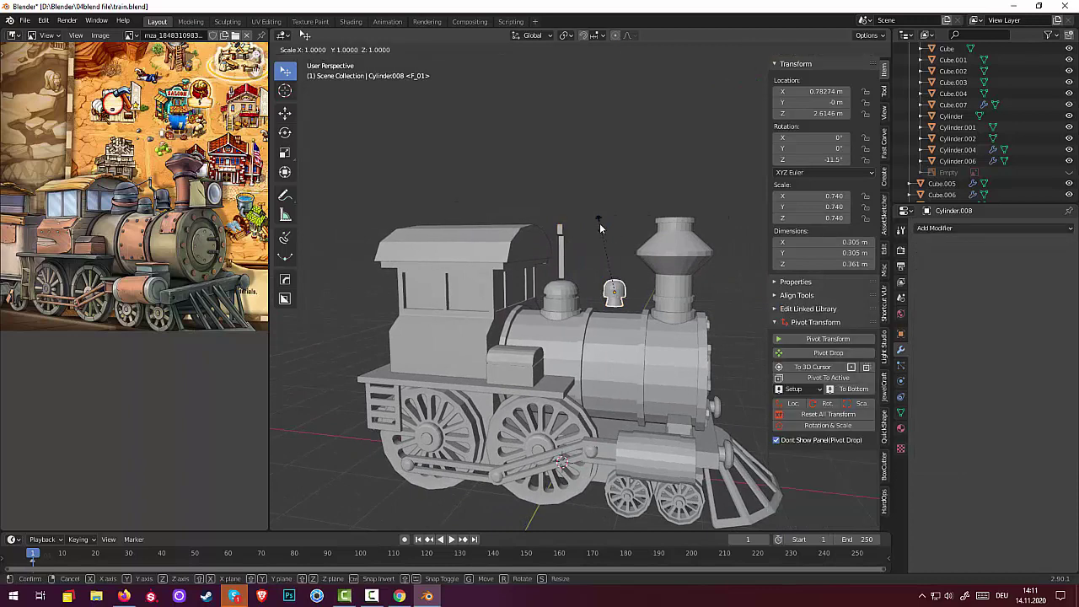
Stretch the small dome taller along Z
key("s")
key("z")
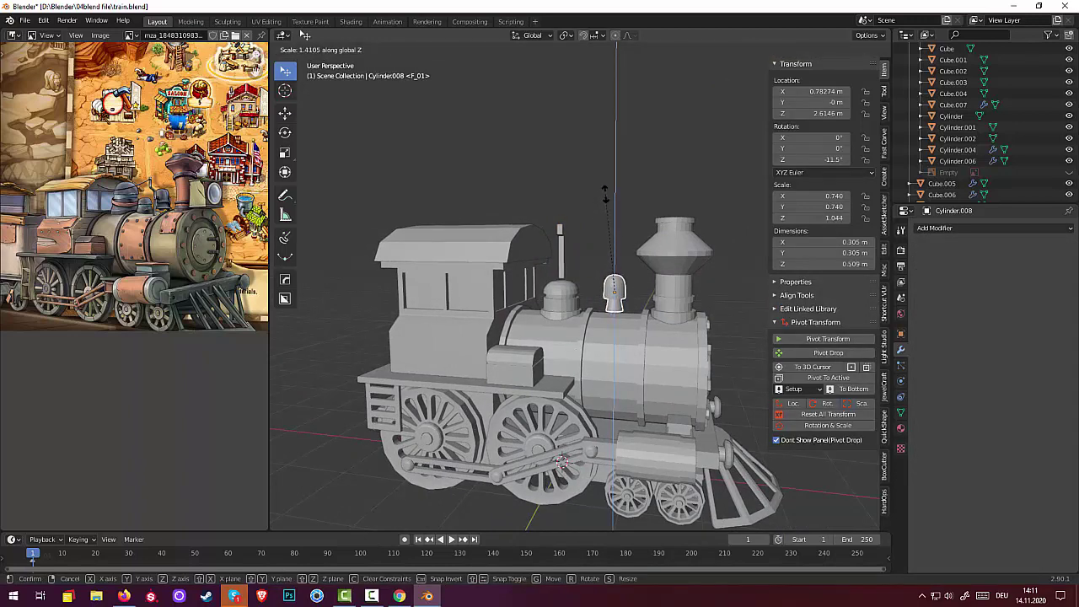
left_click(602, 200)
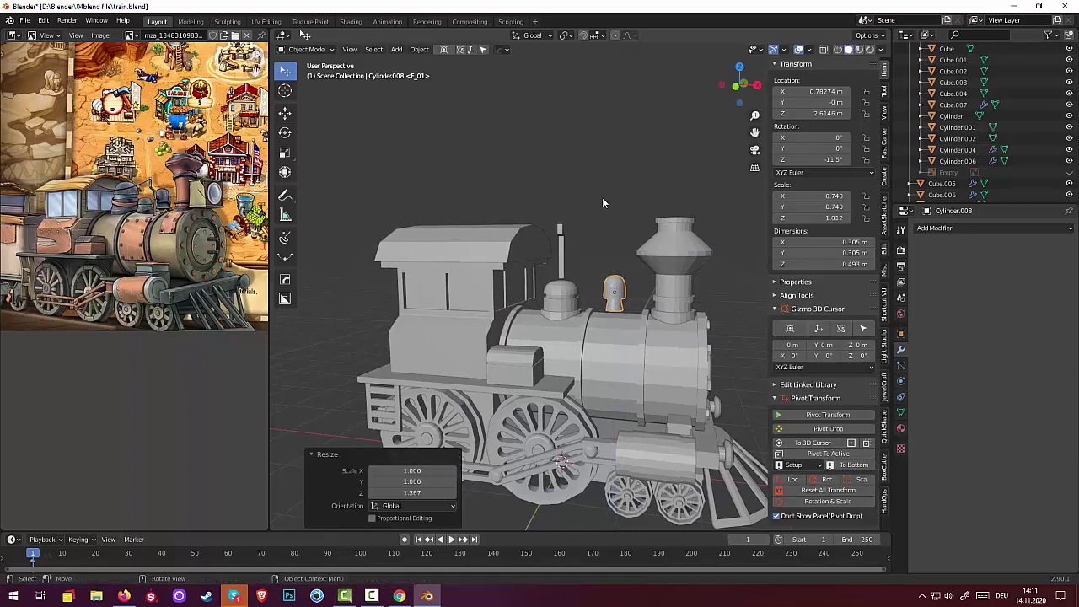
Move the thin pipe next to the small dome in front side view
left_click(559, 265)
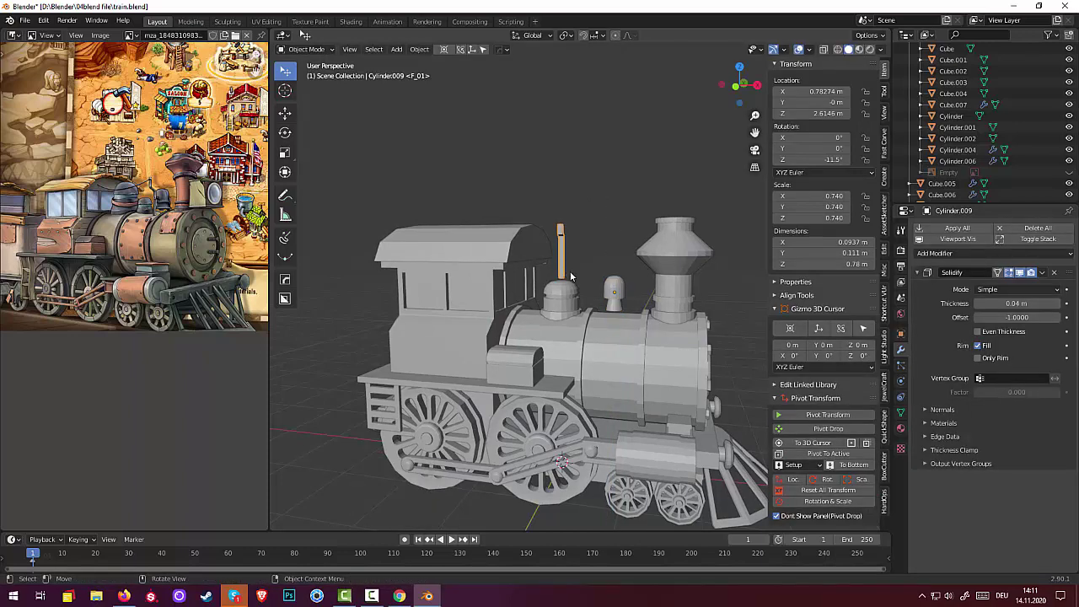
middle_click_drag(586, 269, 584, 286, "alt")
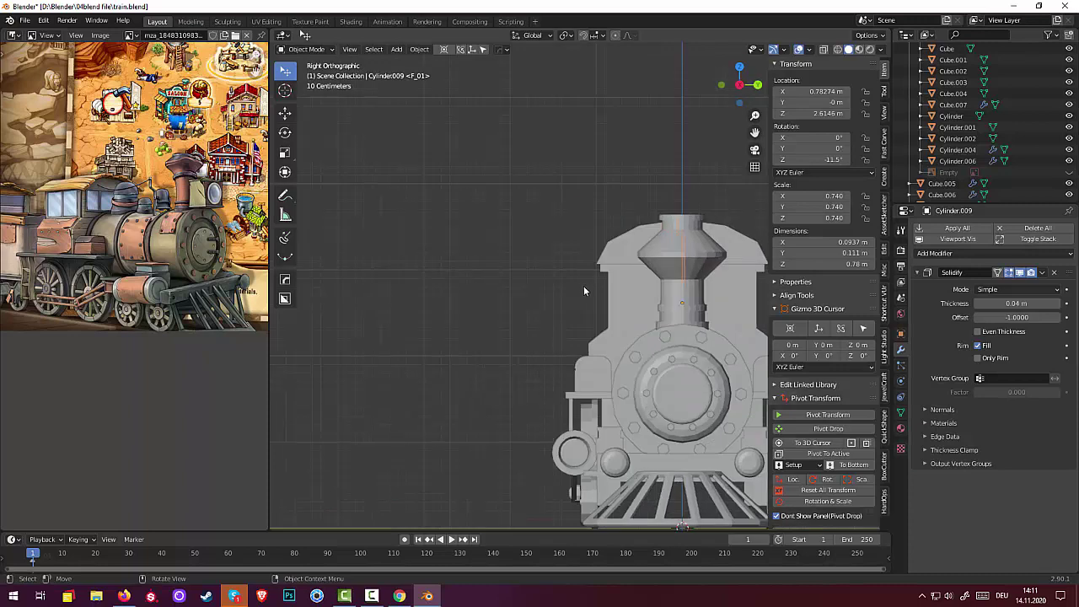
key("KP_1")
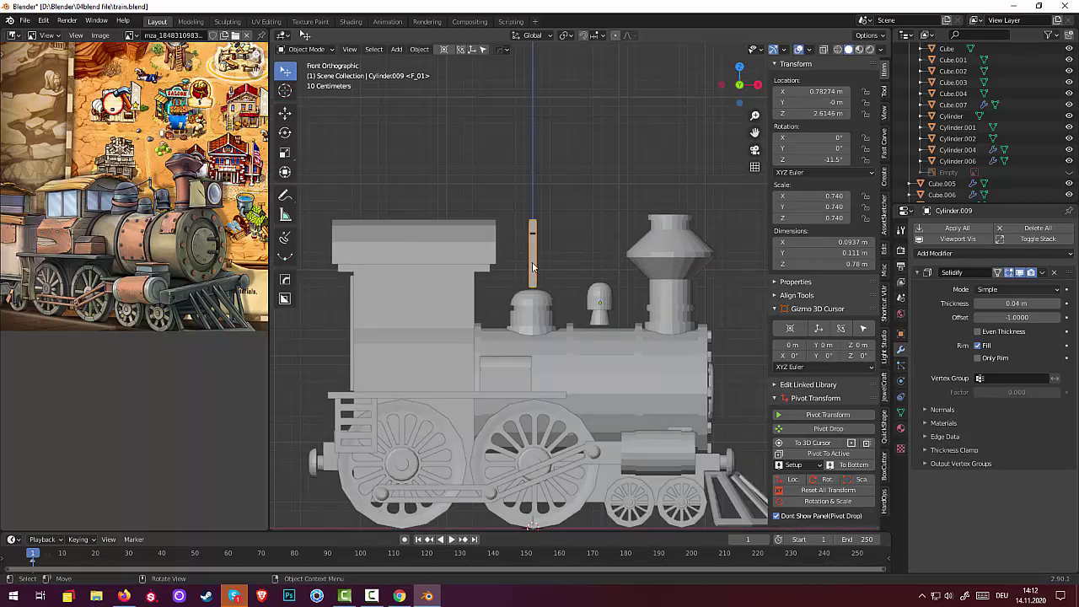
key("g")
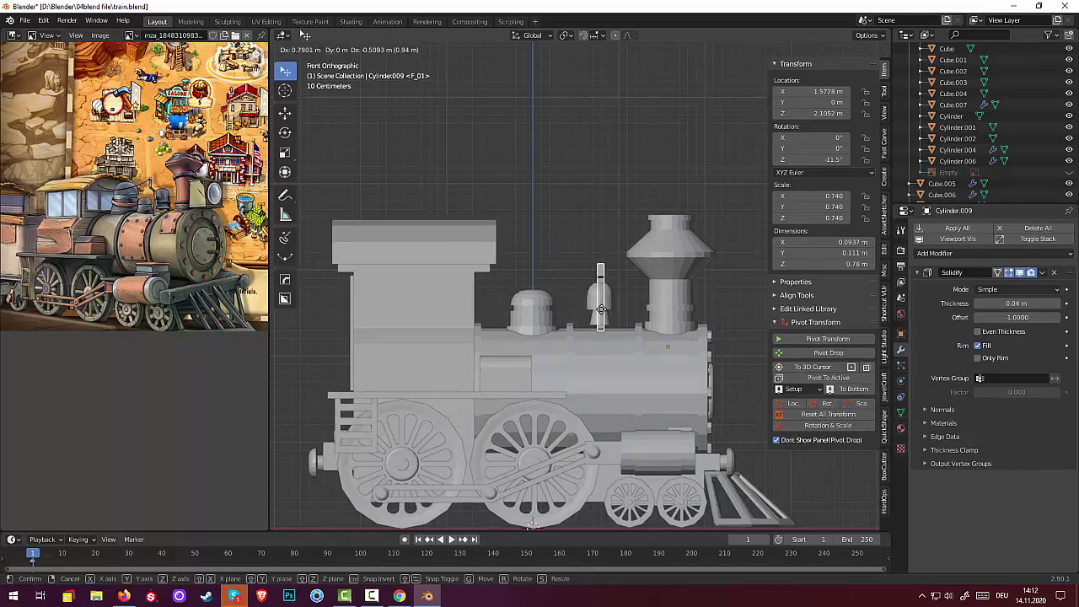
left_click(602, 310)
key("KP_5")
mouse_move(613, 315)
middle_mouse_down()
mouse_move(479, 417)
mouse_move(527, 358)
mouse_move(616, 340)
middle_mouse_up()
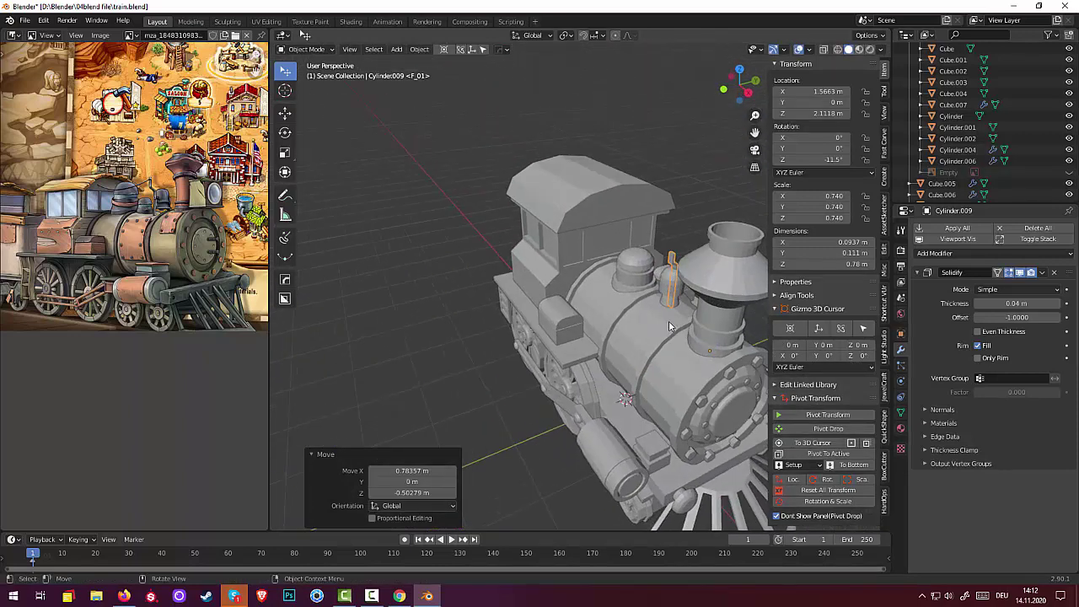
Shift the pipe -0.20636 m along Y beside the dome and inspect it
key("g")
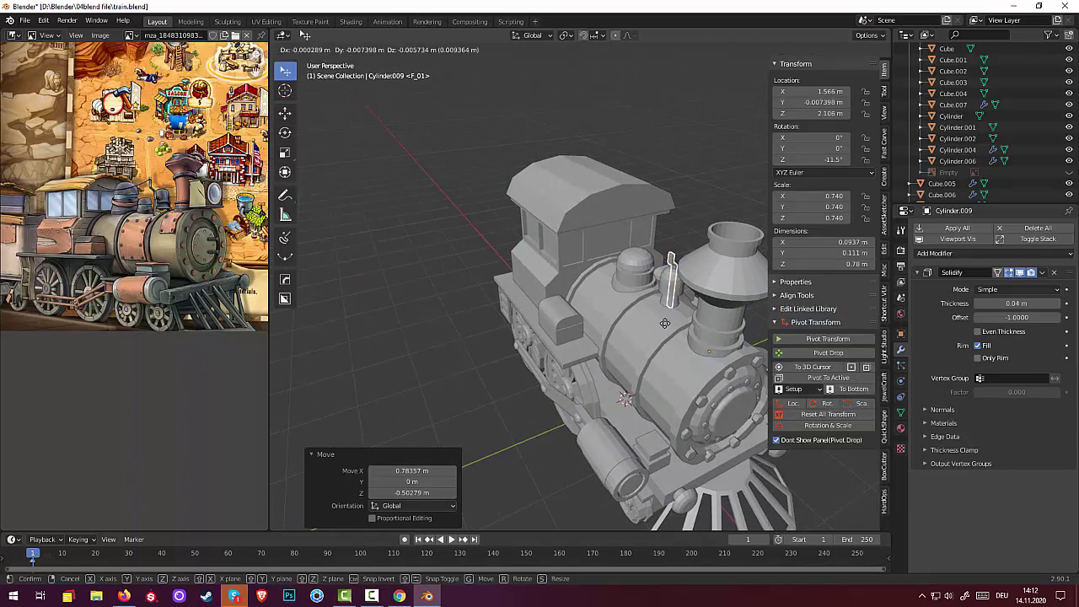
key("y")
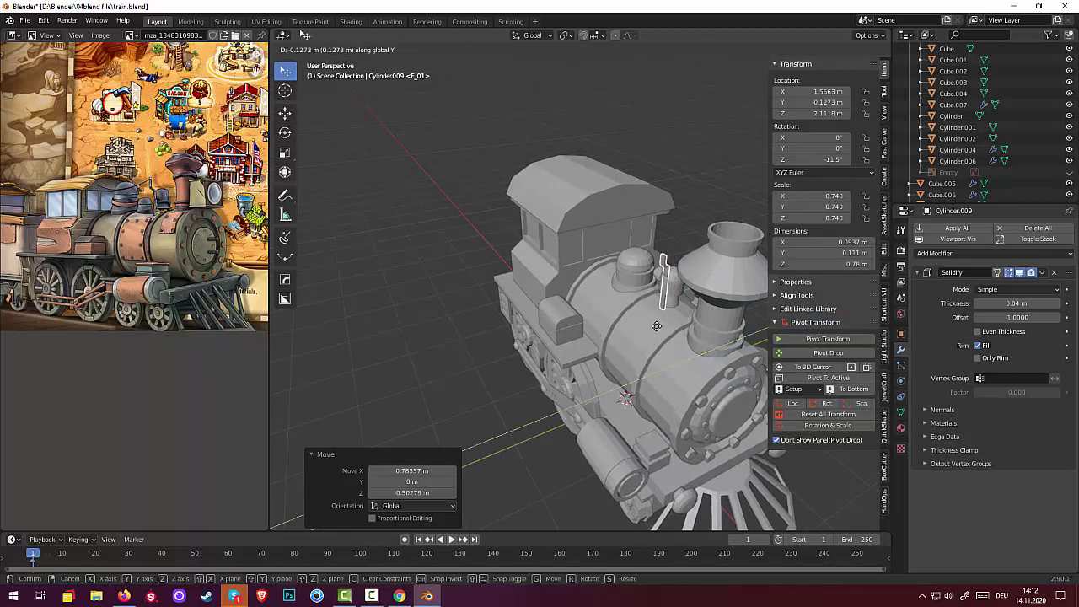
left_click(650, 326)
mouse_move(661, 318)
middle_mouse_down()
mouse_move(840, 262)
mouse_move(754, 261)
mouse_move(666, 315)
middle_mouse_up()
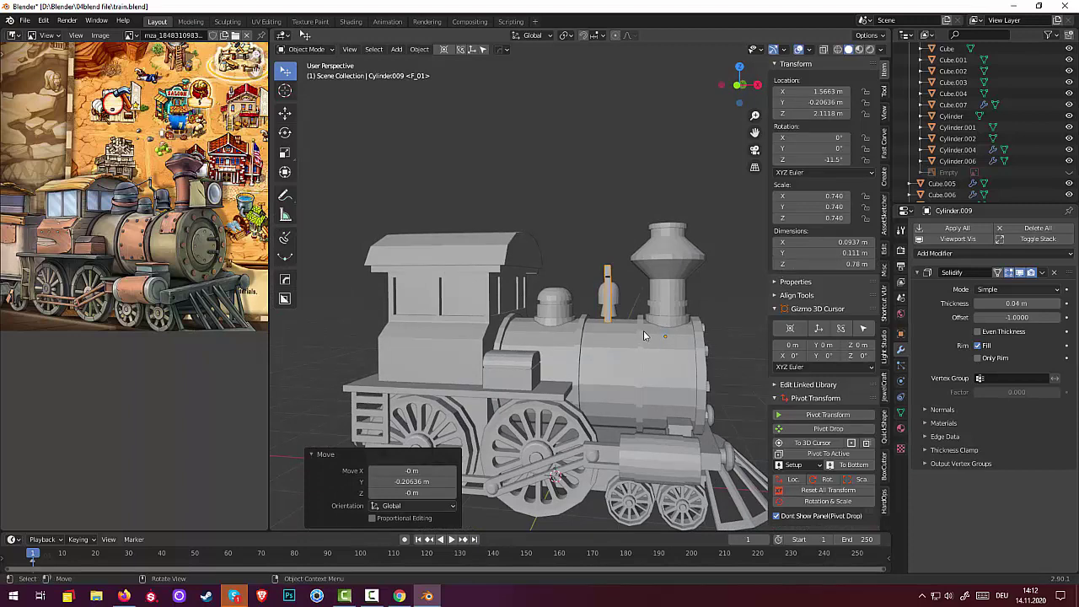
mouse_move(638, 319)
middle_mouse_down()
mouse_move(591, 329)
mouse_move(532, 316)
mouse_move(542, 328)
middle_mouse_up()
Put the pipe in Edit Mode and pick a vertex at its top end
left_click(302, 50)
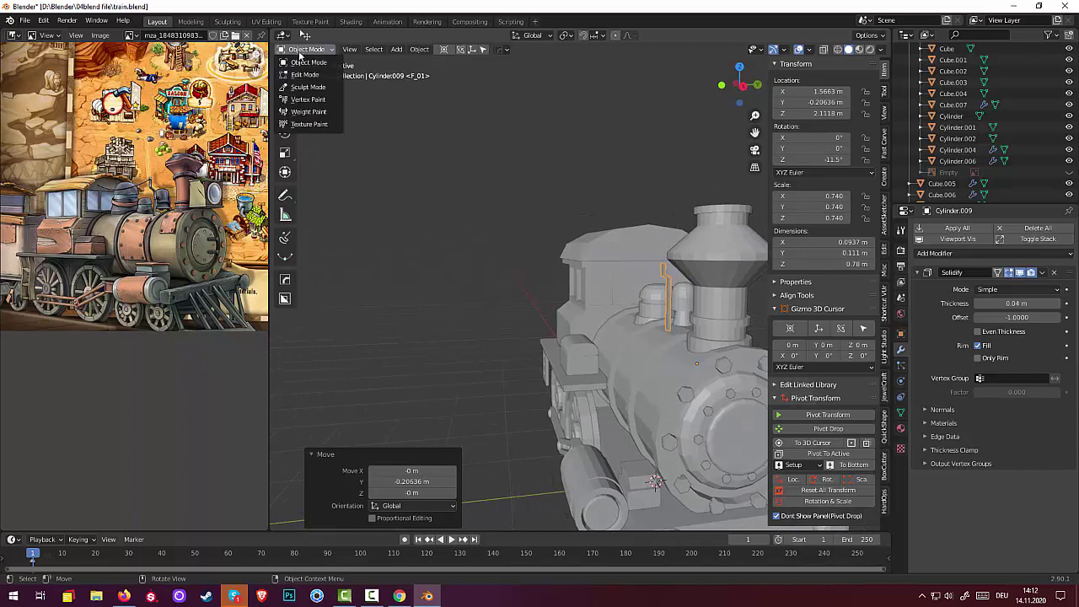
left_click(299, 73)
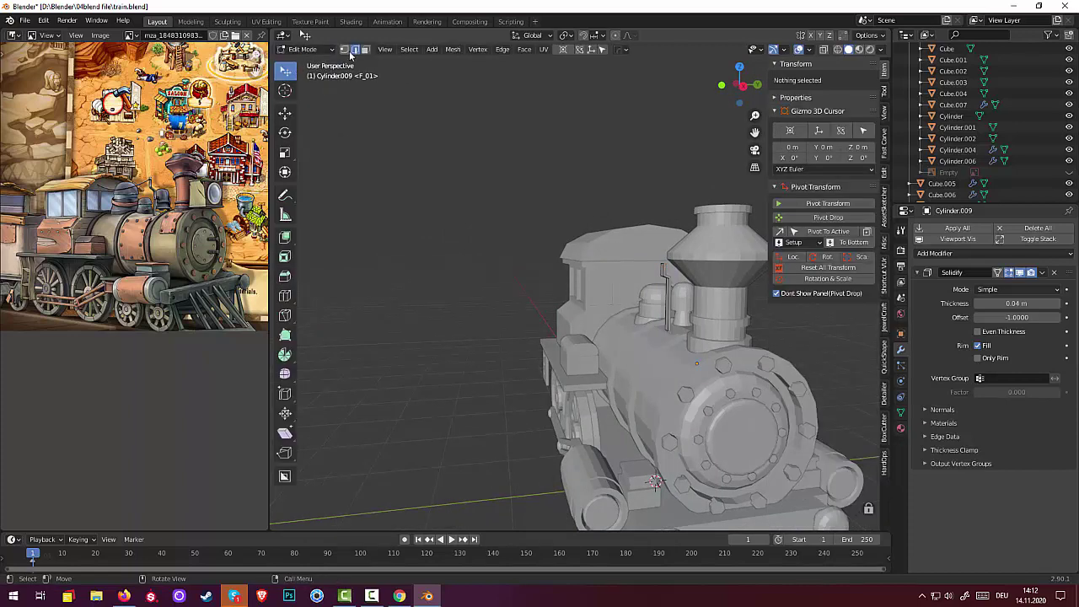
middle_click_drag(670, 297, 662, 281)
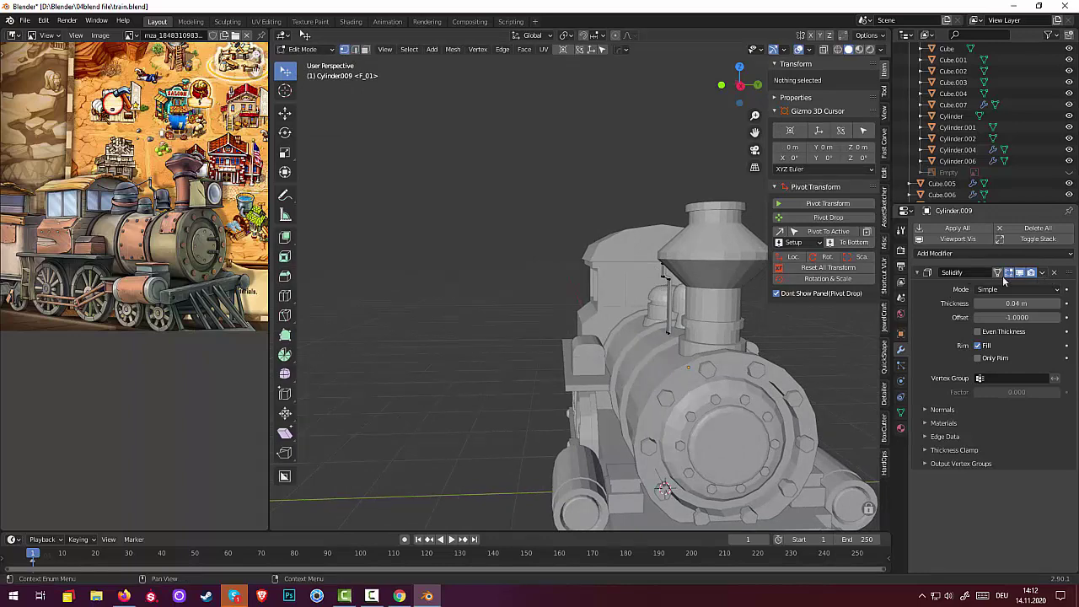
middle_click_drag(662, 272, 670, 261)
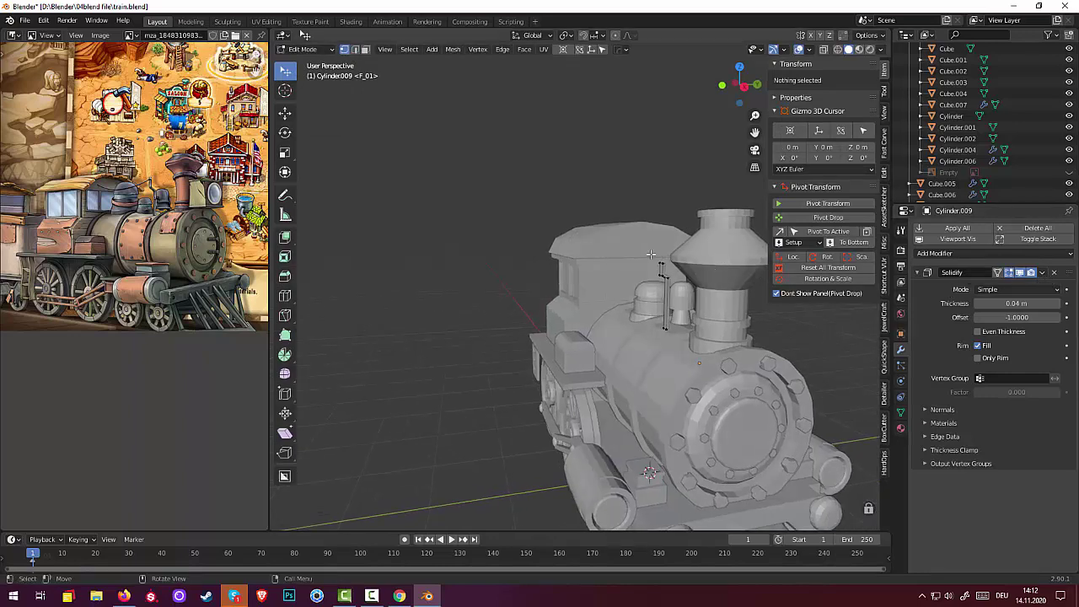
left_click(651, 254)
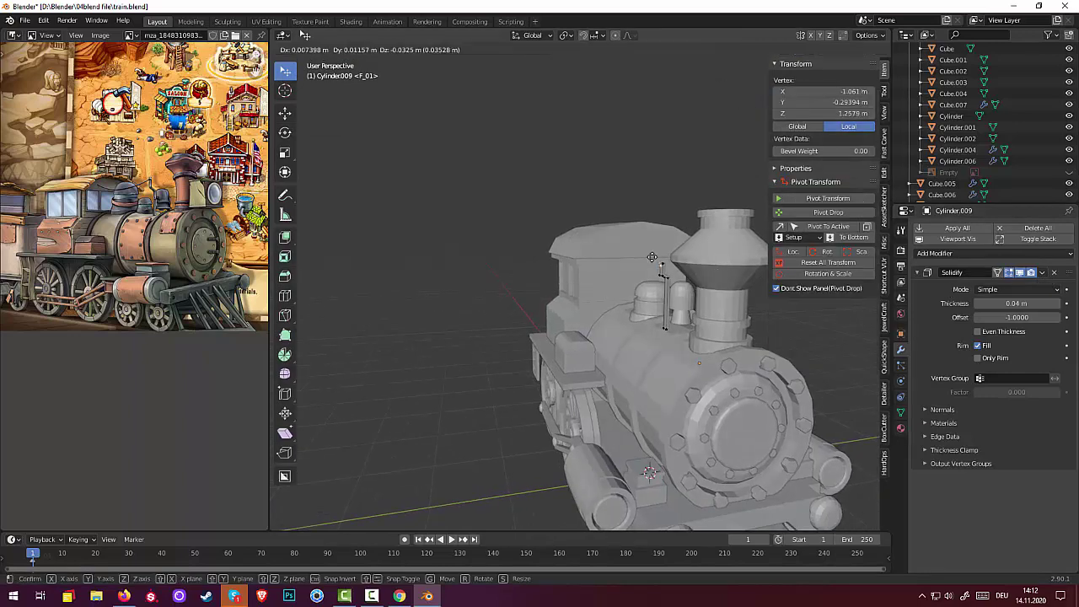
left_click_drag(651, 254, 652, 255)
key("ctrl+z")
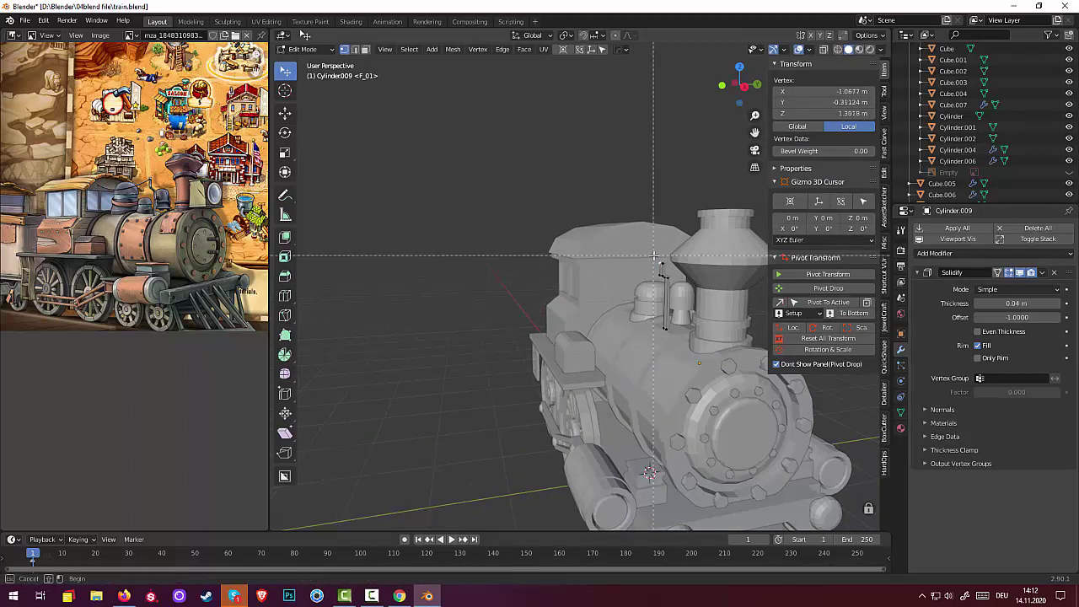
Raise the pipe's top-end vertices 0.22825 m along Z, then return to Object Mode
left_click(673, 280, "ctrl")
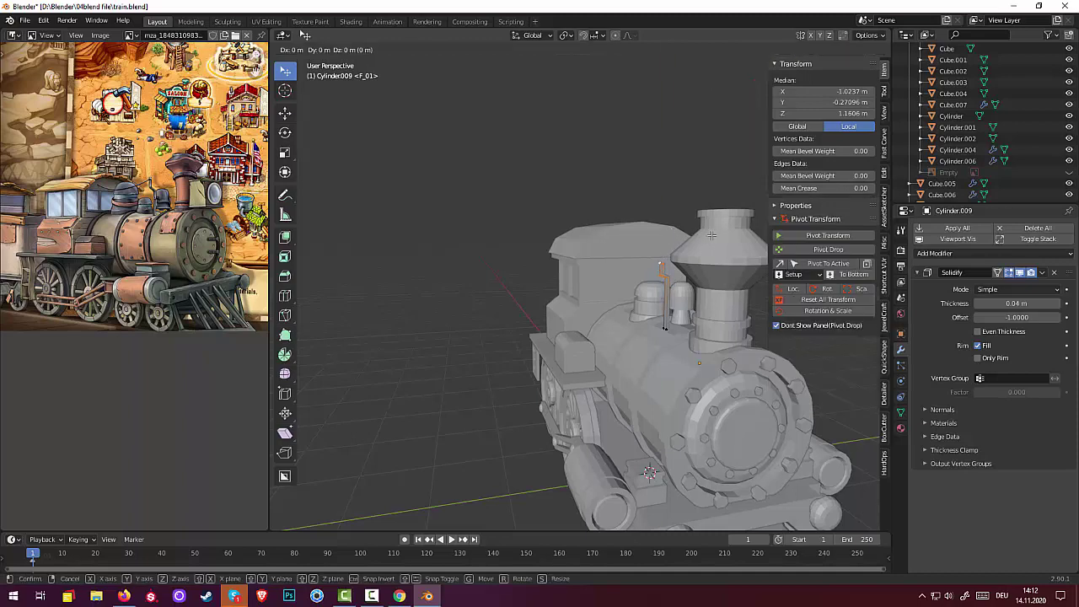
key("g")
key("z")
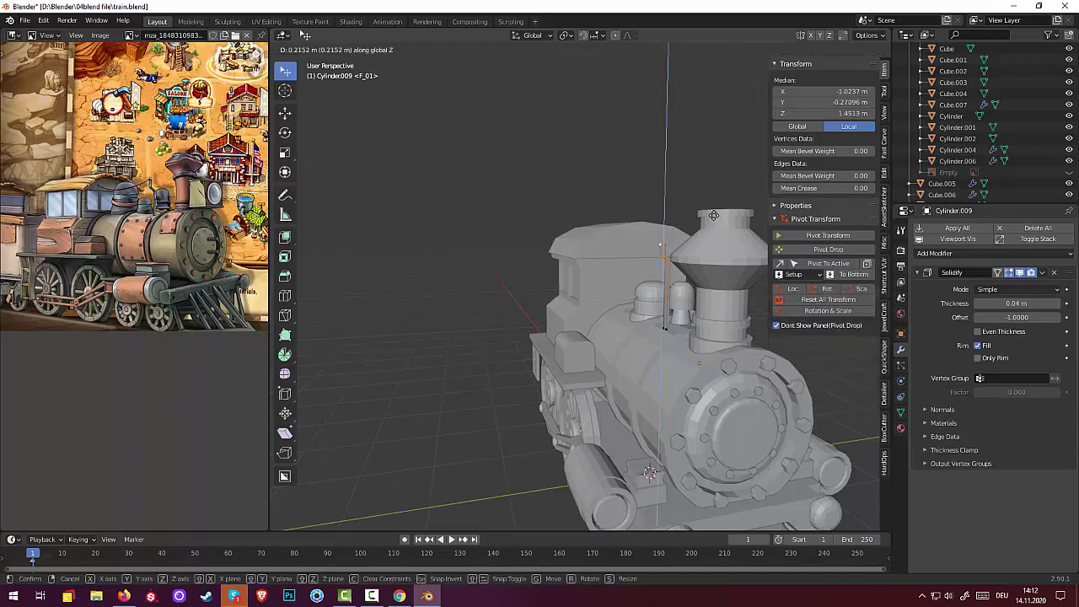
left_click(713, 216)
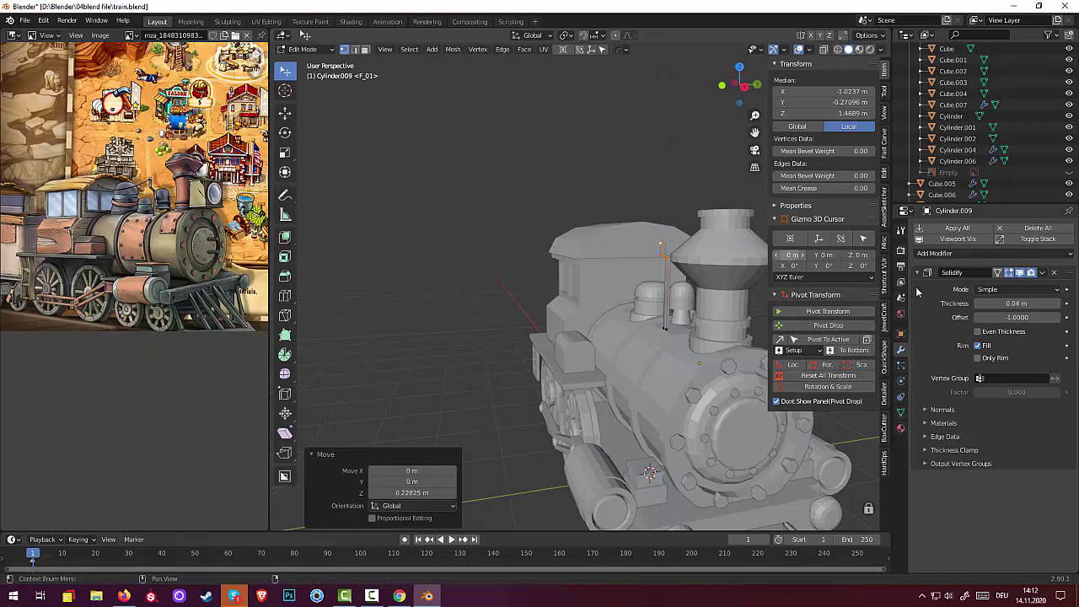
left_click(1043, 273)
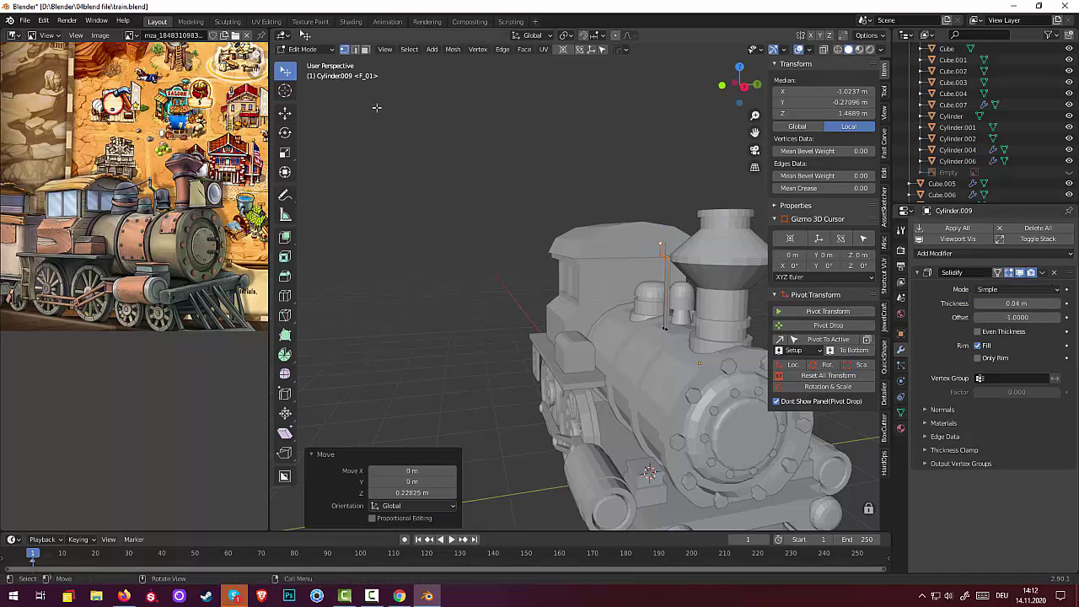
left_click(302, 49)
left_click(312, 53)
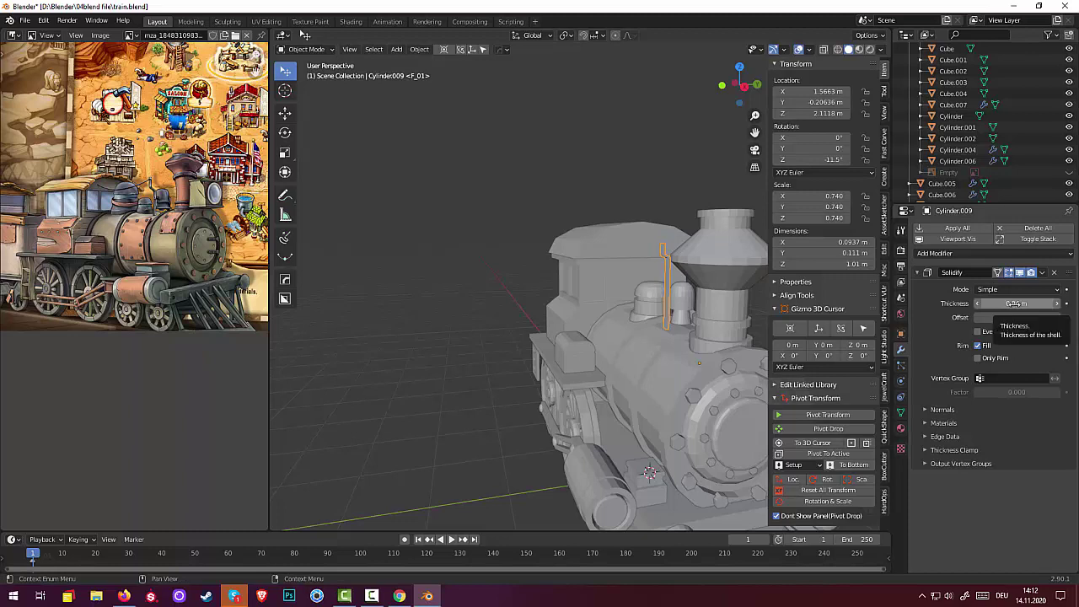
Apply the pipe's Solidify modifier and reselect the tall pipe
left_click(1045, 272)
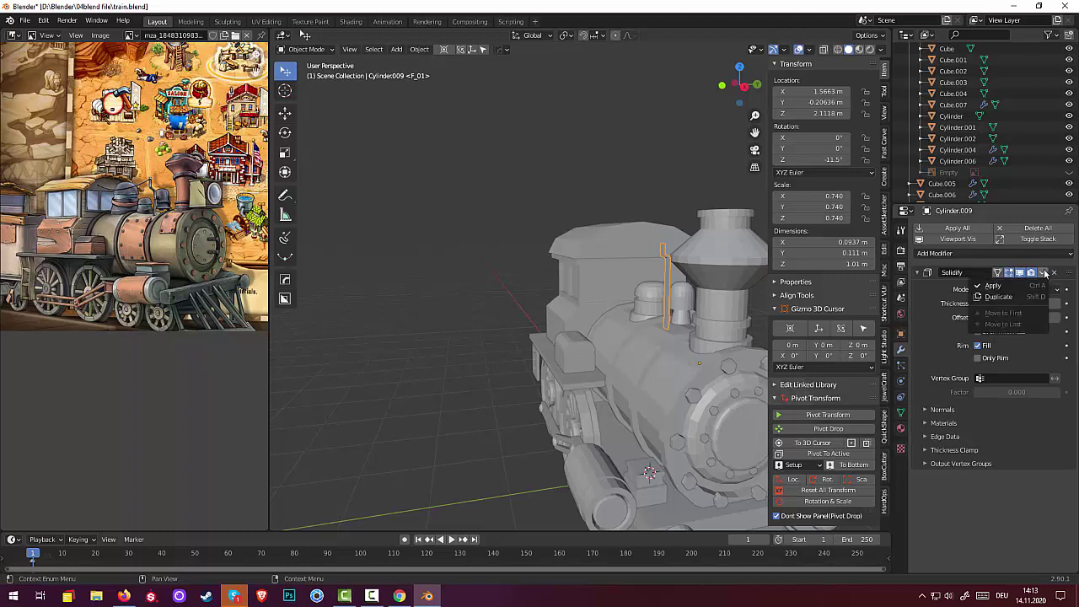
left_click(1002, 289)
left_click(688, 325)
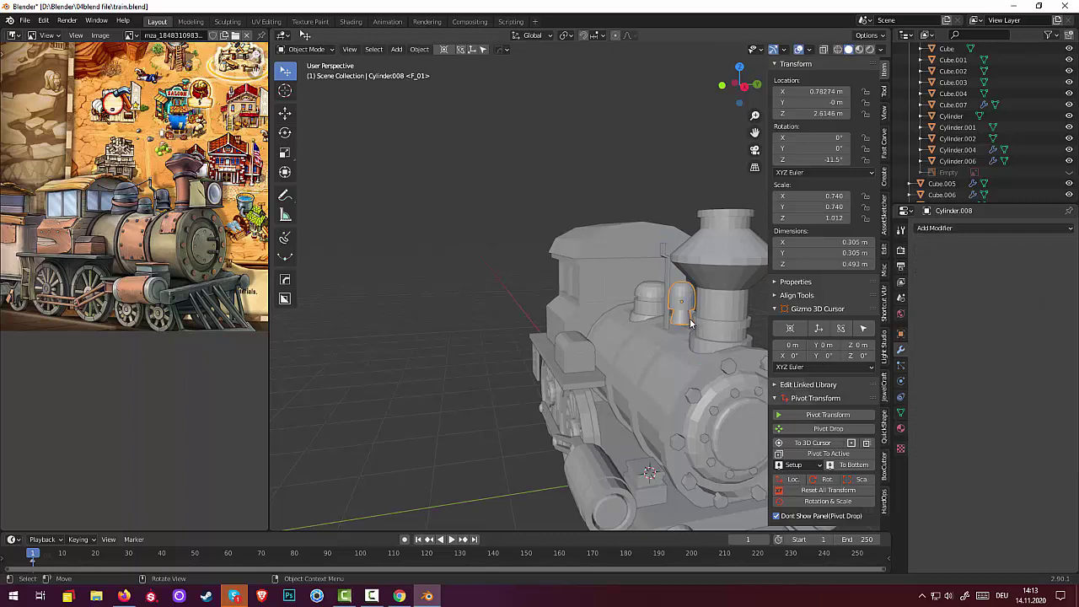
mouse_move(646, 336)
middle_mouse_down()
mouse_move(566, 336)
mouse_move(577, 329)
mouse_move(579, 385)
middle_mouse_up()
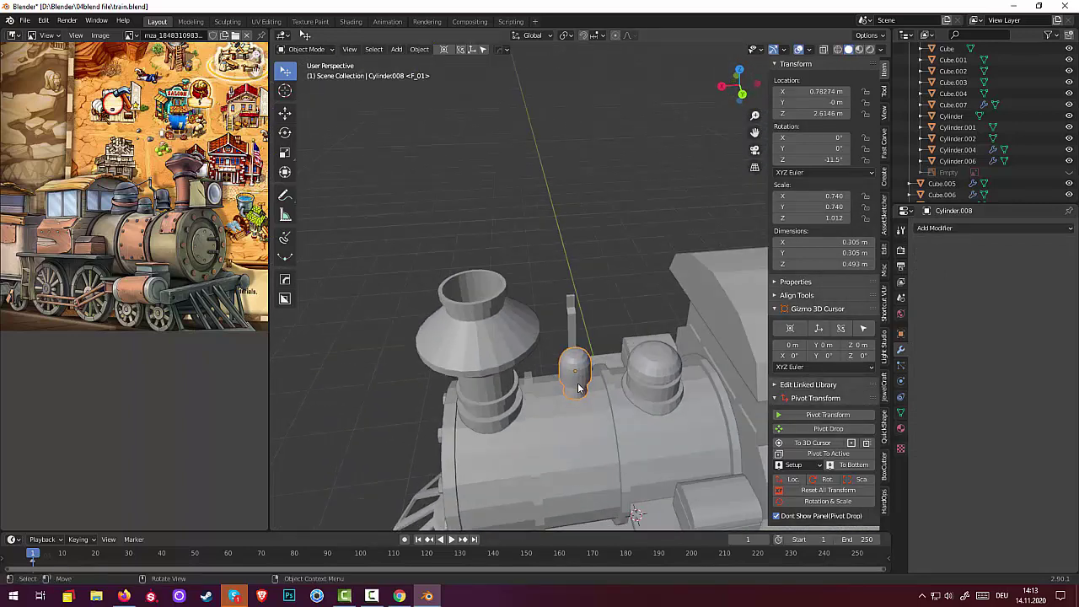
left_click(580, 385)
left_click(578, 384)
mouse_move(579, 384)
middle_mouse_down()
mouse_move(628, 375)
mouse_move(620, 272)
middle_mouse_up()
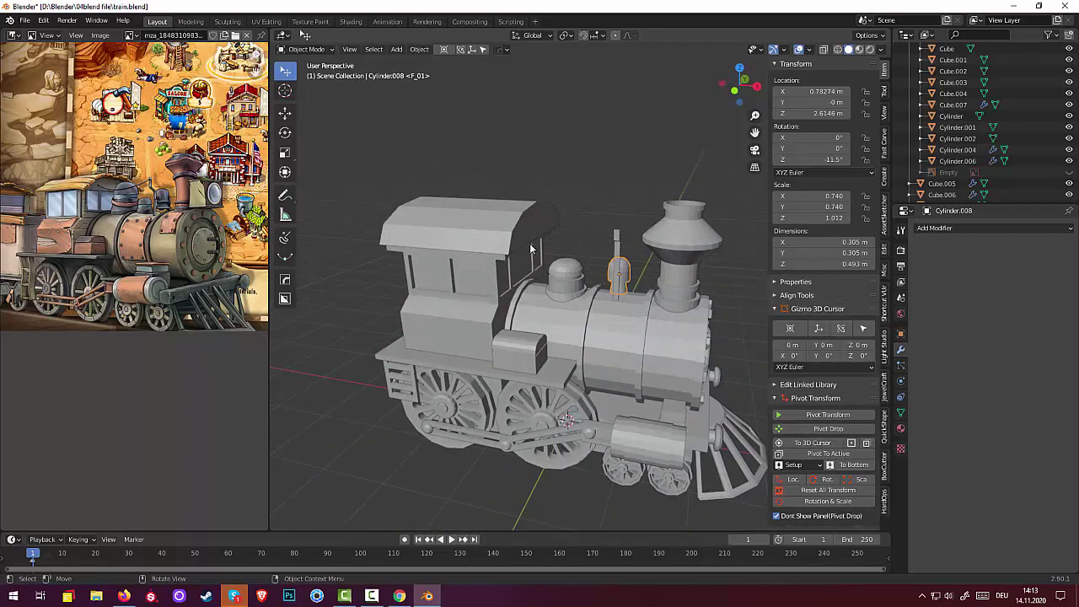
left_click(618, 252)
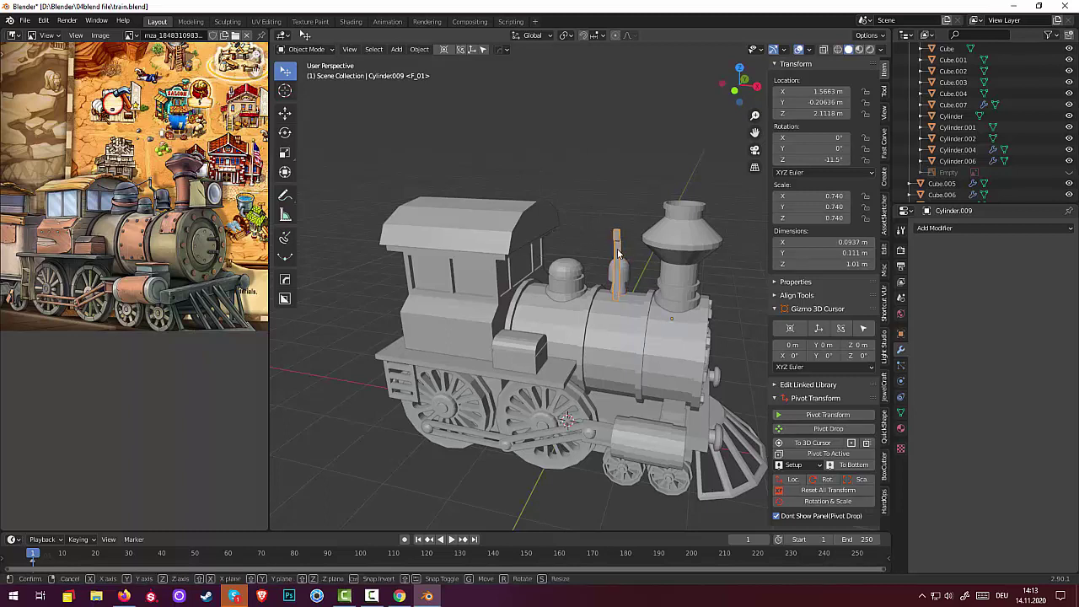
Lower the pipe 0.09193 m along Z onto the boiler beside the smokestack
left_click(809, 309)
key("g")
key("z")
left_click(616, 251)
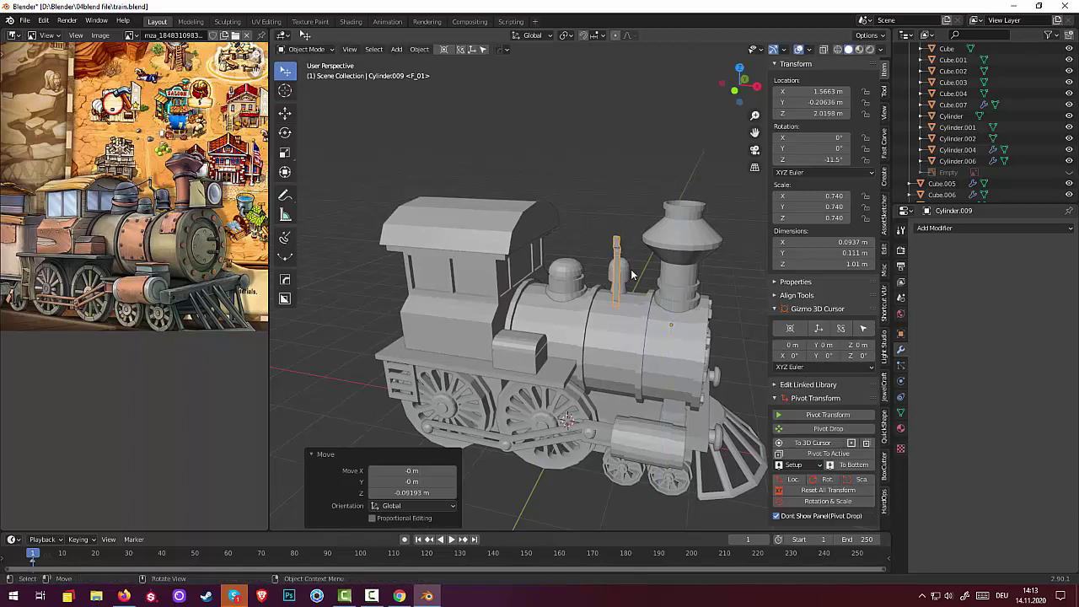
mouse_move(635, 276)
middle_mouse_down()
mouse_move(571, 253)
mouse_move(655, 238)
middle_mouse_up()
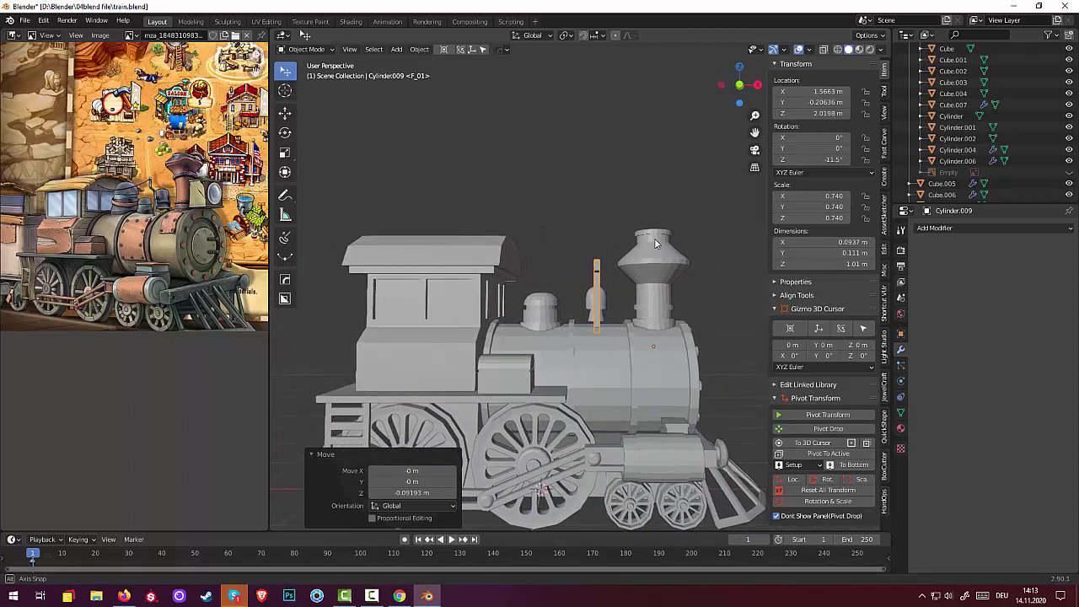
left_click(597, 268)
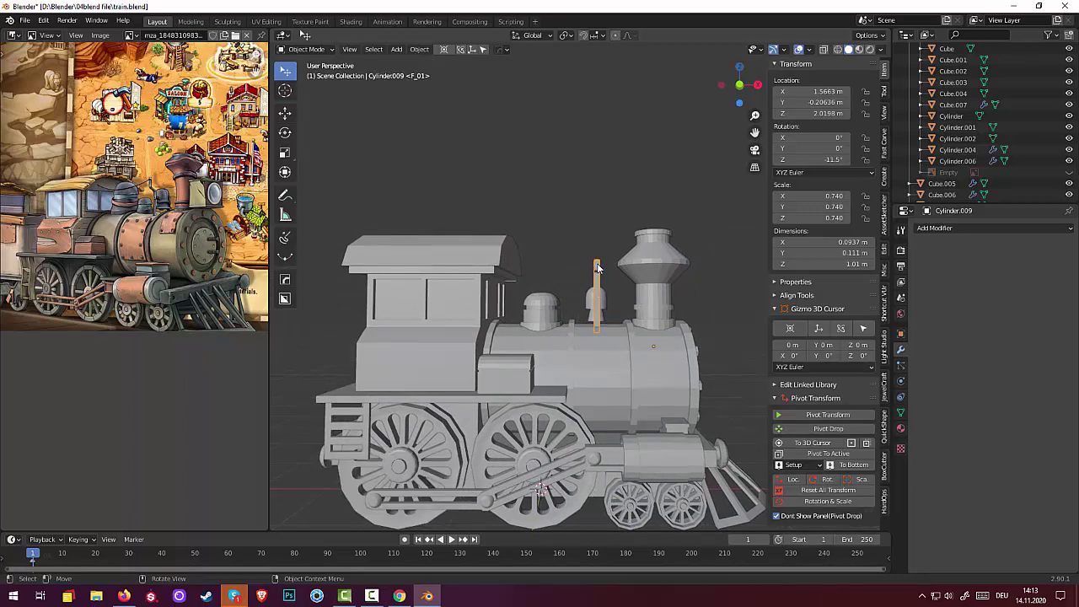
middle_click_drag(597, 270, 540, 308)
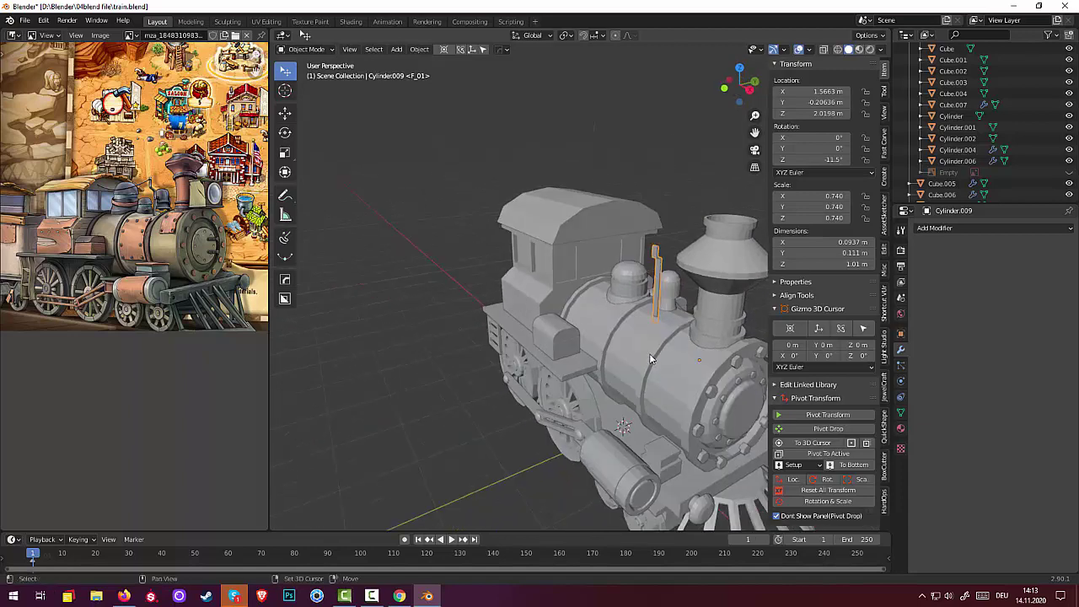
Deselect the pipe and bring up the Add menu for a new mesh
right_click(649, 353)
left_click(420, 299)
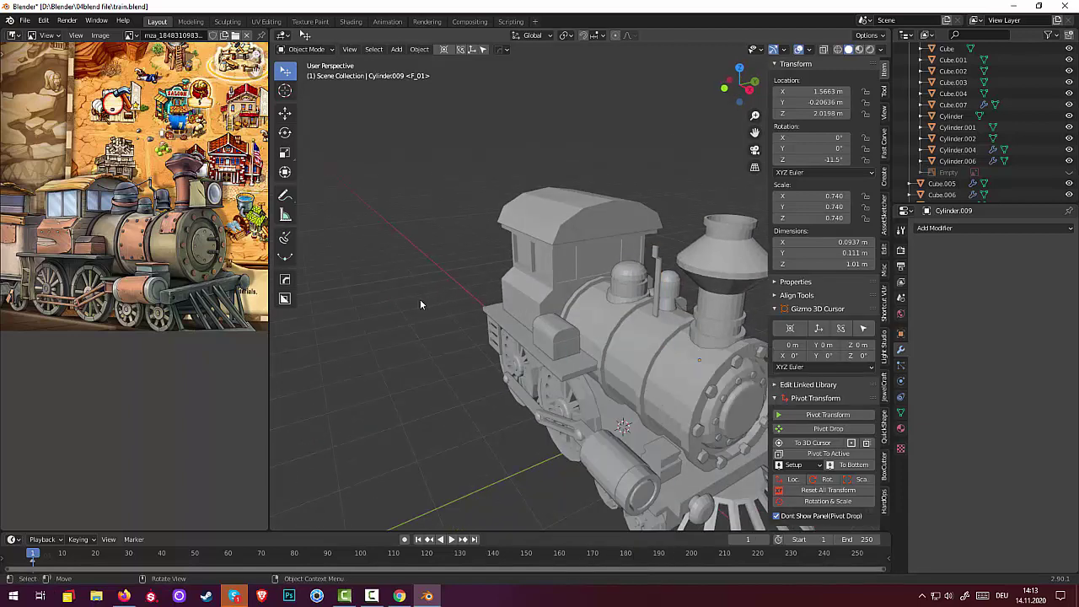
key("shift+a")
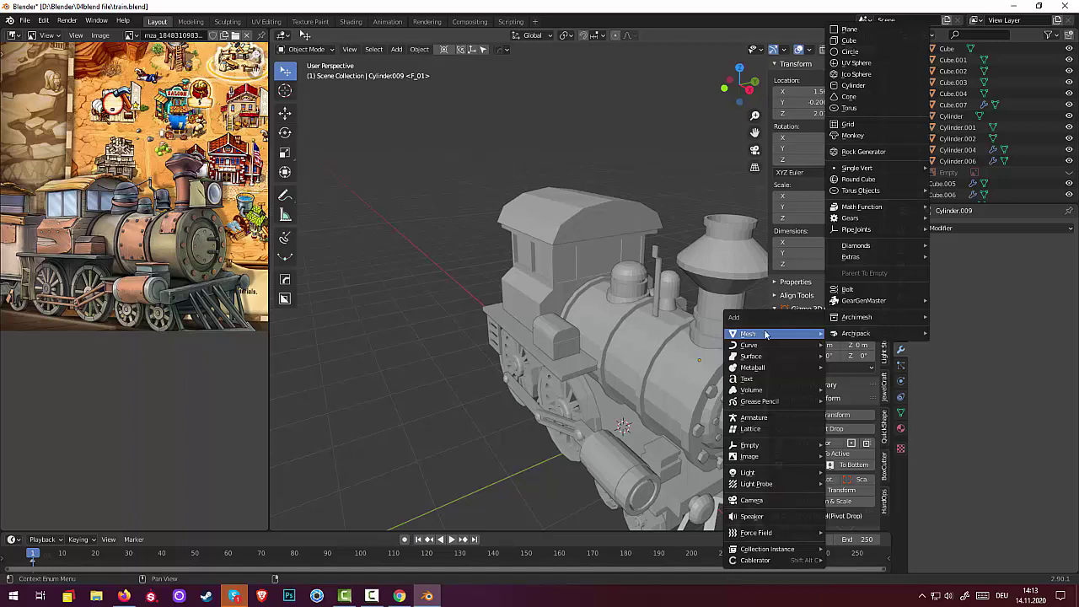
Add a six-sided cylinder rotated 90° on X and Y so it lies on its side
left_click(854, 87)
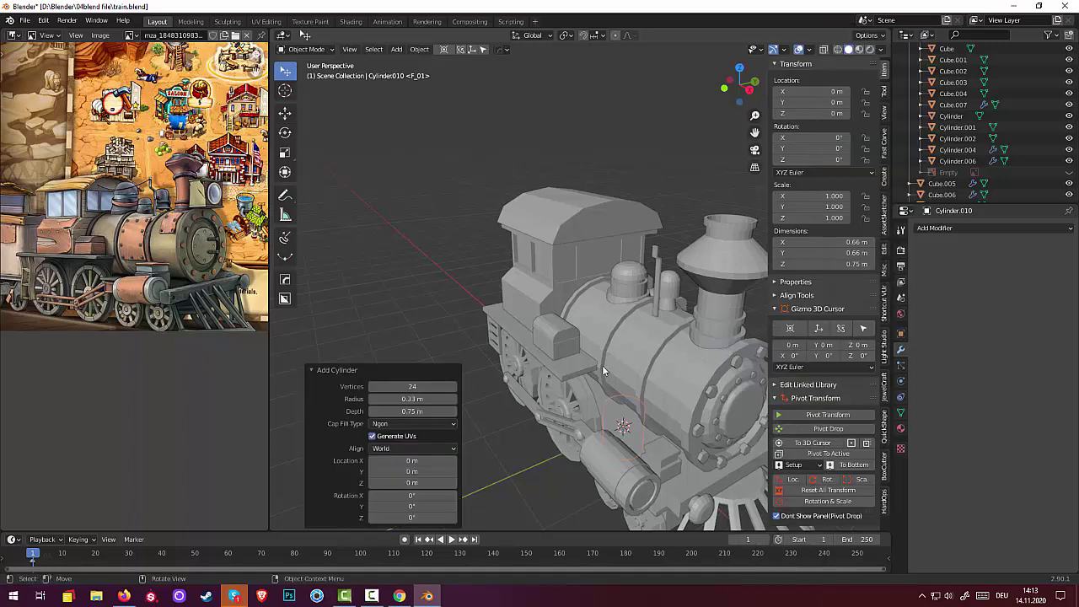
mouse_move(412, 386)
left_mouse_down()
mouse_move(380, 386)
mouse_move(421, 386)
left_mouse_up()
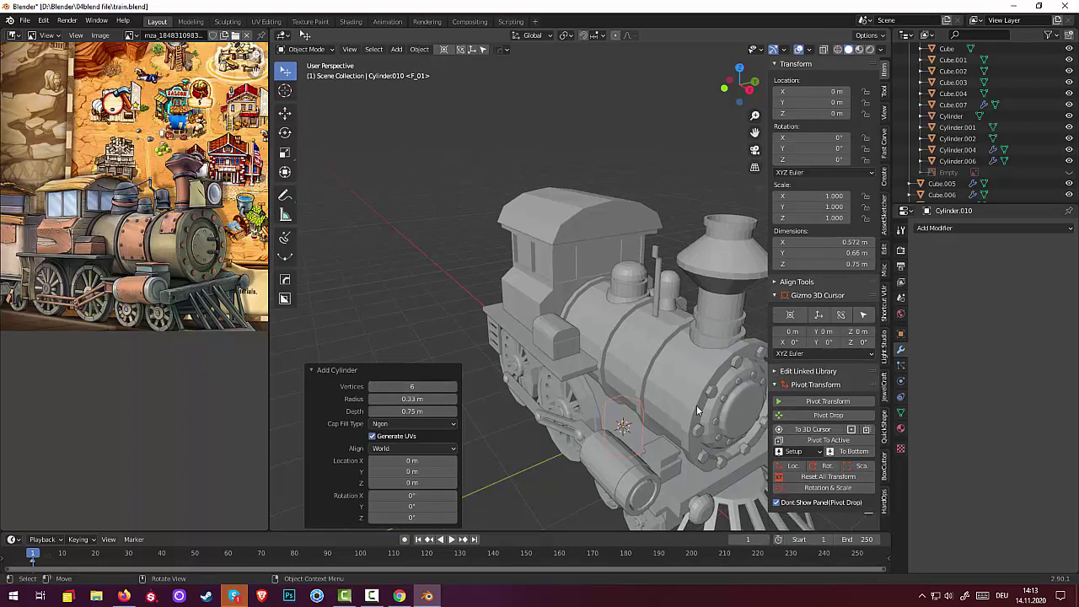
left_click(415, 505)
type("90")
key("Return")
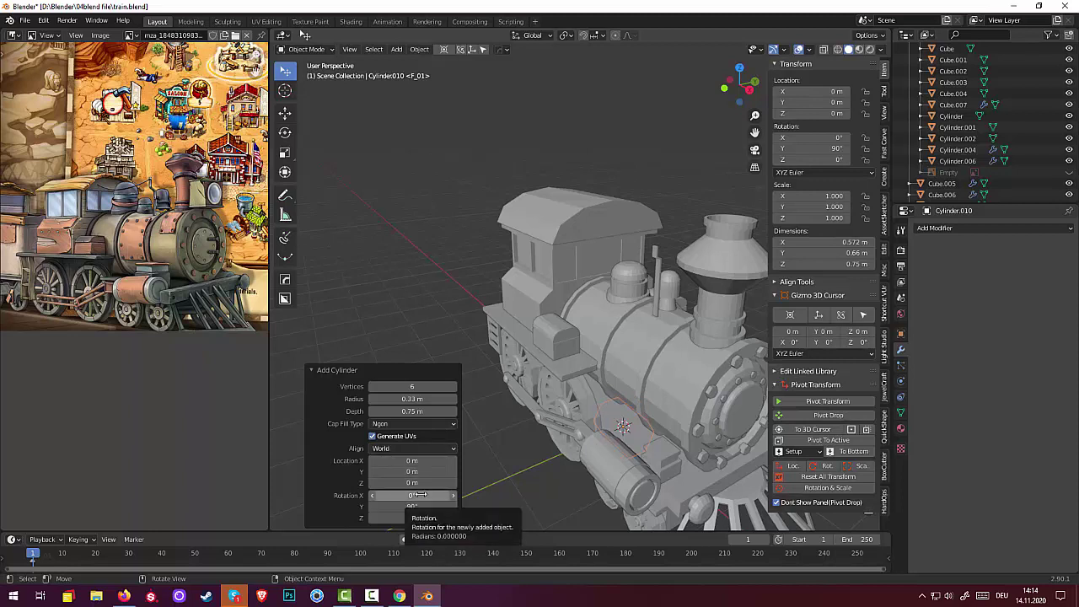
left_click_drag(421, 494, 418, 494)
left_click_drag(412, 495, 375, 495)
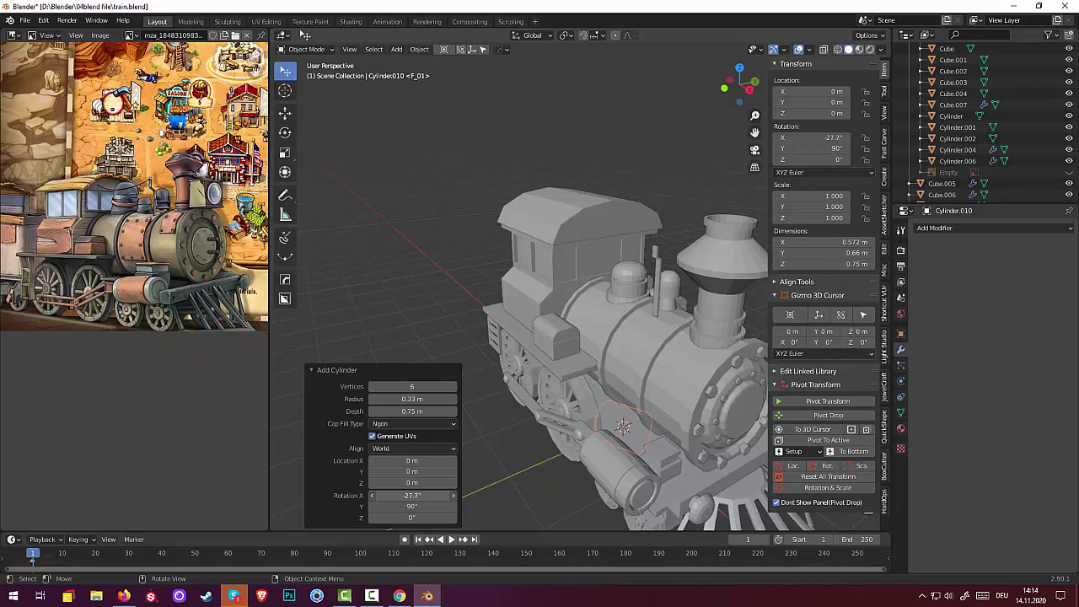
left_click(420, 496)
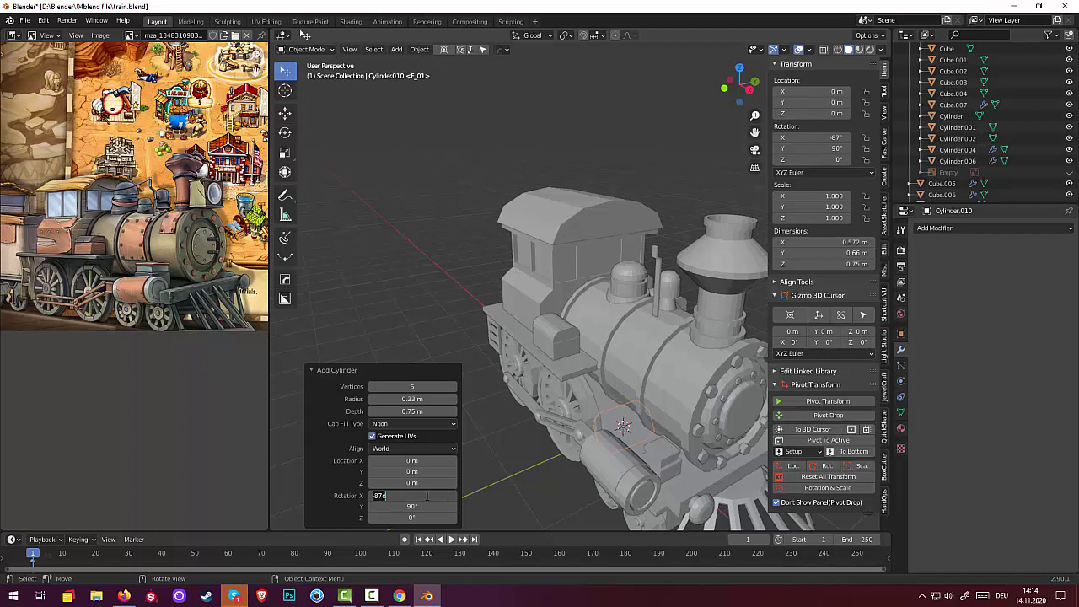
type("-90")
key("Return")
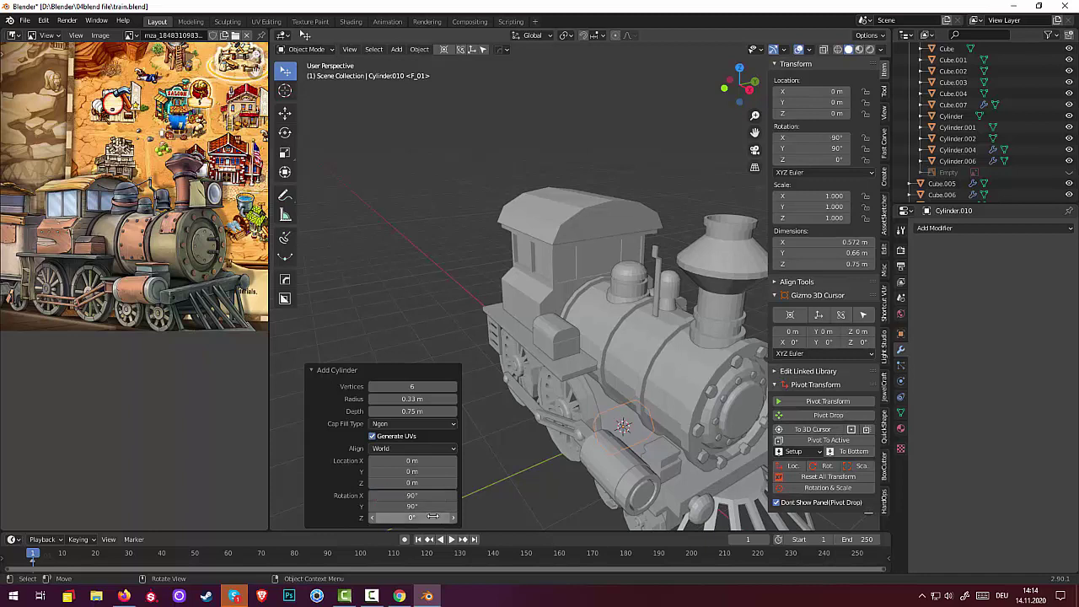
Shrink the cylinder's radius to 0.03 m and place it at X -0.22, Z 2.33 atop the boiler
left_click_drag(413, 399, 403, 399)
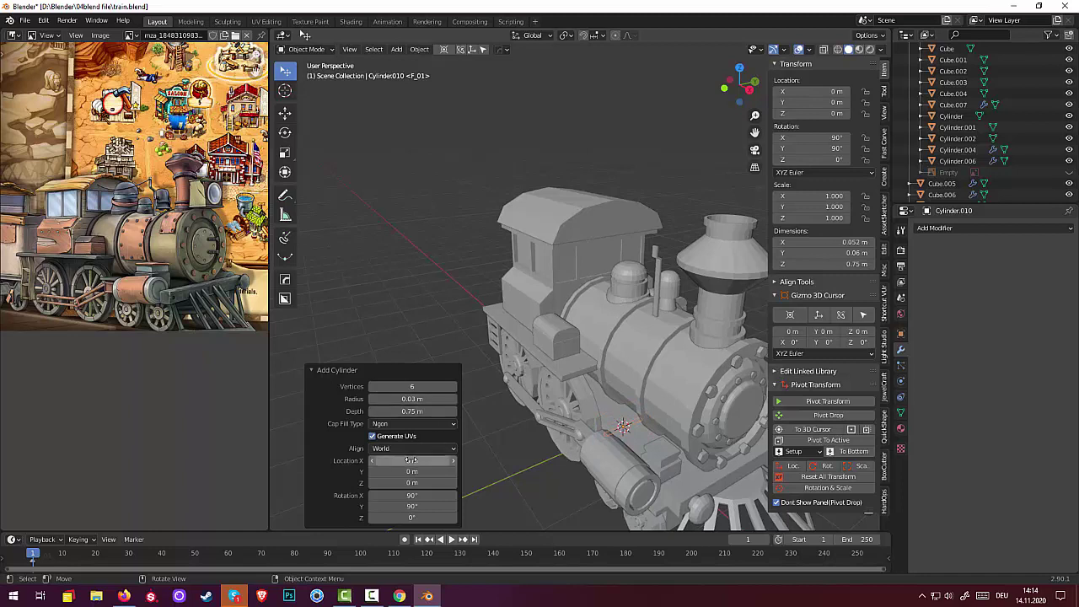
left_click_drag(409, 461, 403, 461)
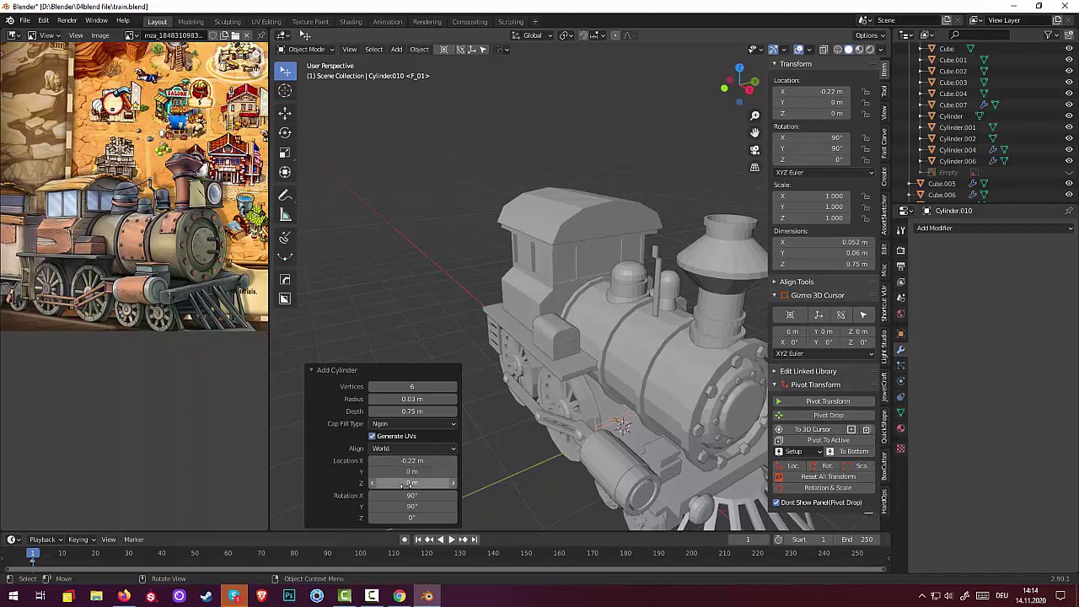
mouse_move(405, 484)
left_mouse_down()
mouse_move(438, 484)
mouse_move(418, 482)
left_mouse_up()
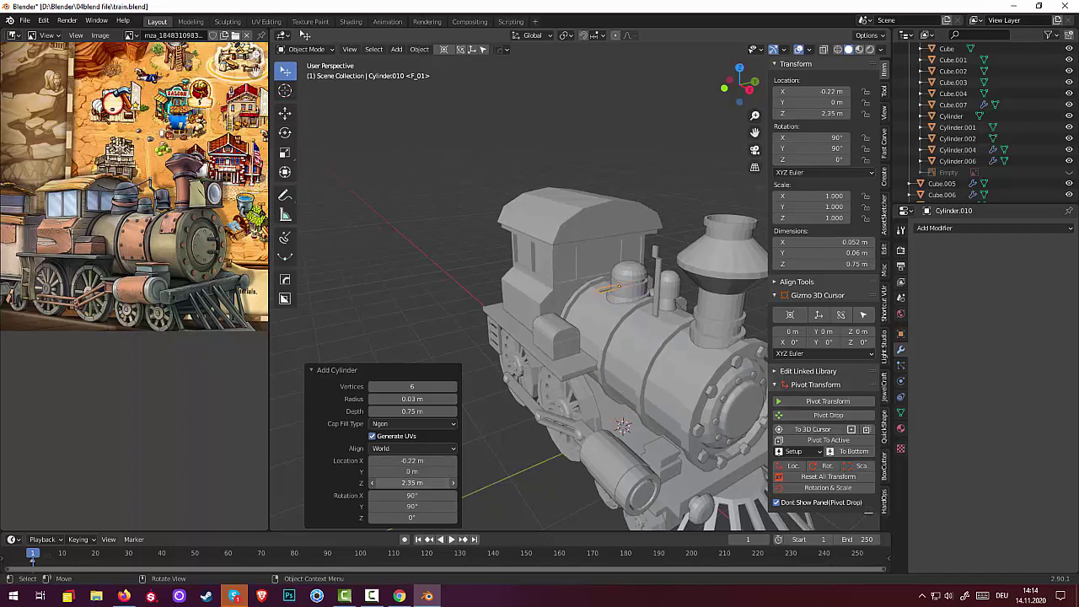
mouse_move(588, 379)
middle_mouse_down()
mouse_move(610, 504)
mouse_move(683, 524)
middle_mouse_up()
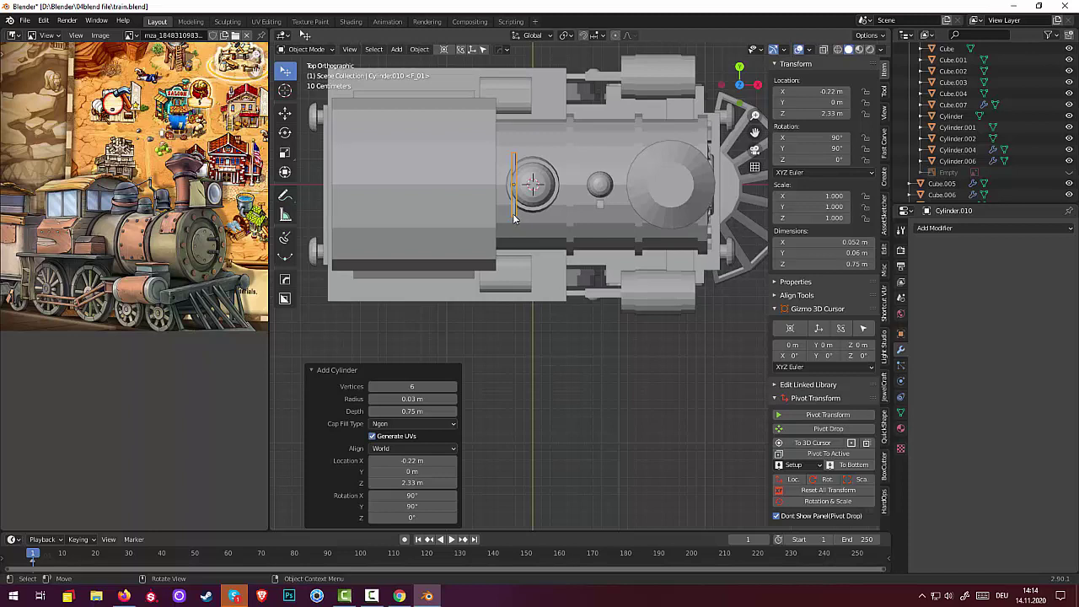
Move the rod onto the small dome behind the smokestack, shrink it, and raise it along Z
left_click_drag(513, 213, 601, 221)
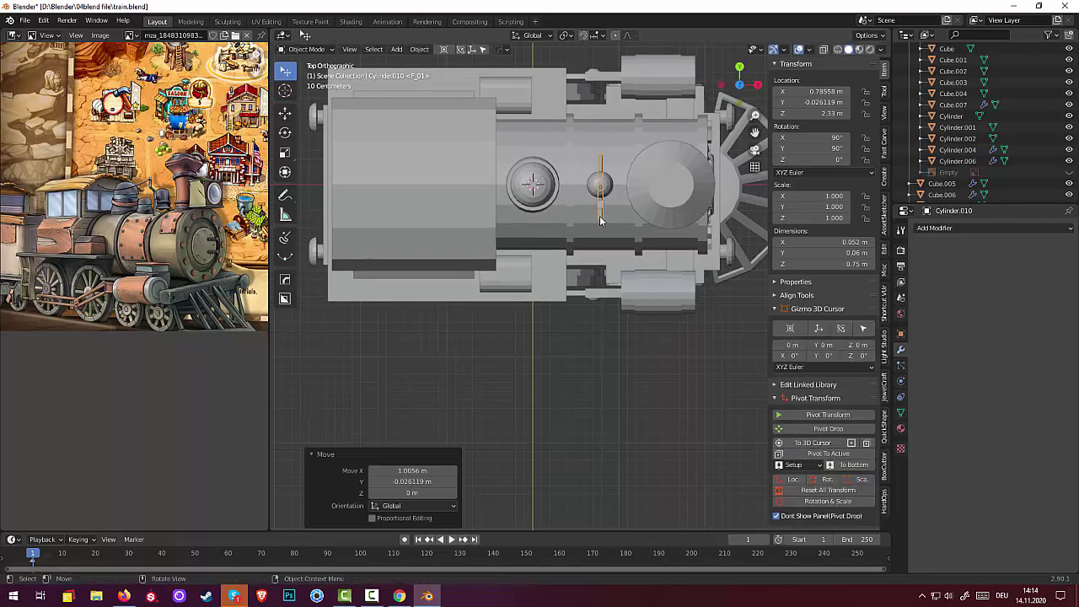
key("s")
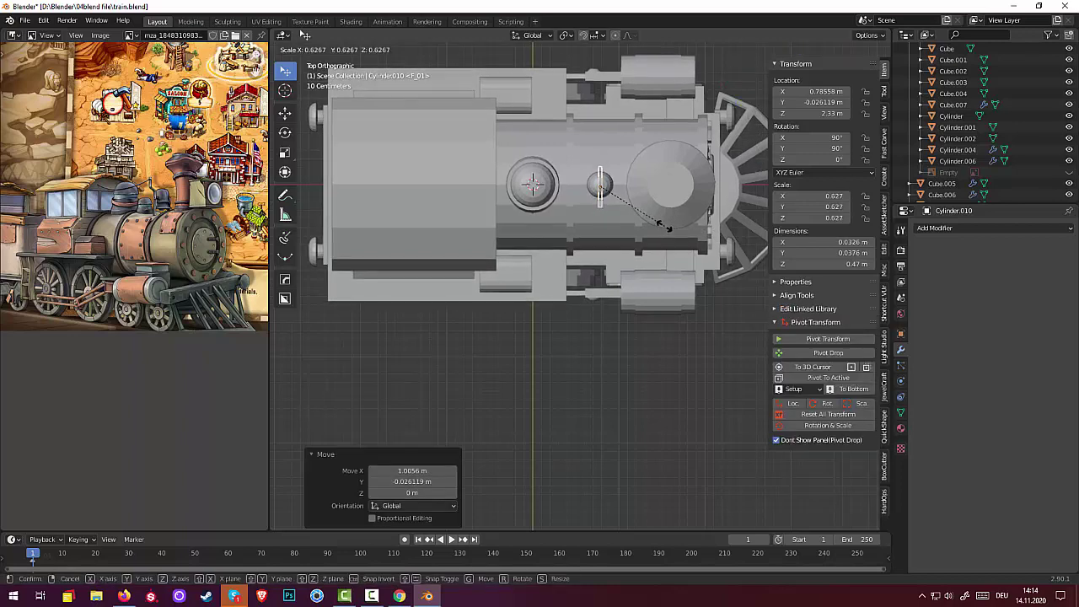
left_click(665, 224)
mouse_move(664, 224)
middle_mouse_down()
mouse_move(652, 118)
mouse_move(664, 100)
mouse_move(571, 280)
middle_mouse_up()
scroll(665, 101, "up", 4)
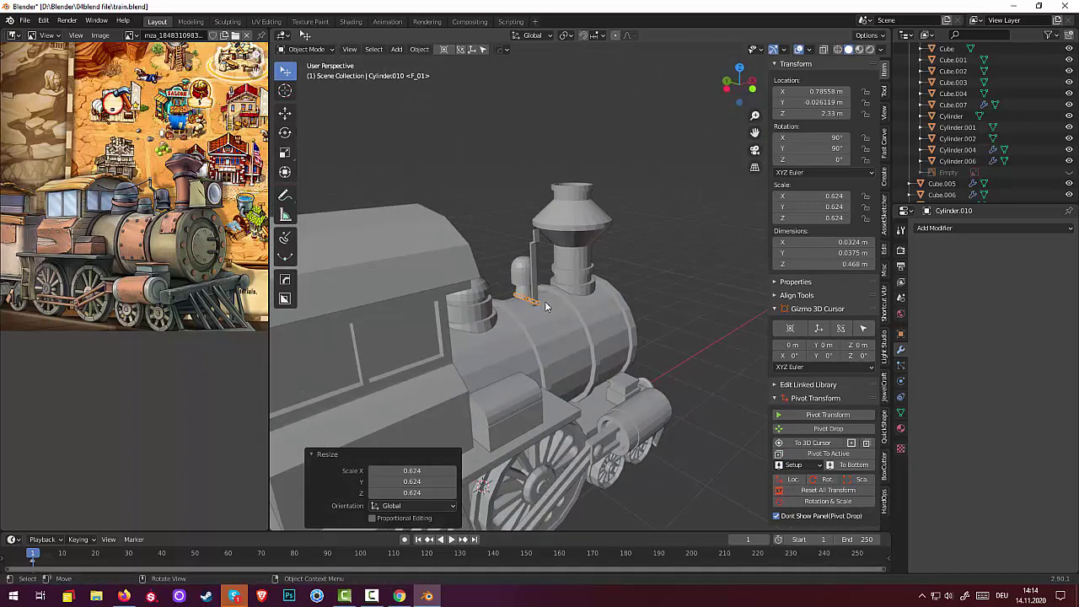
key("g")
key("z")
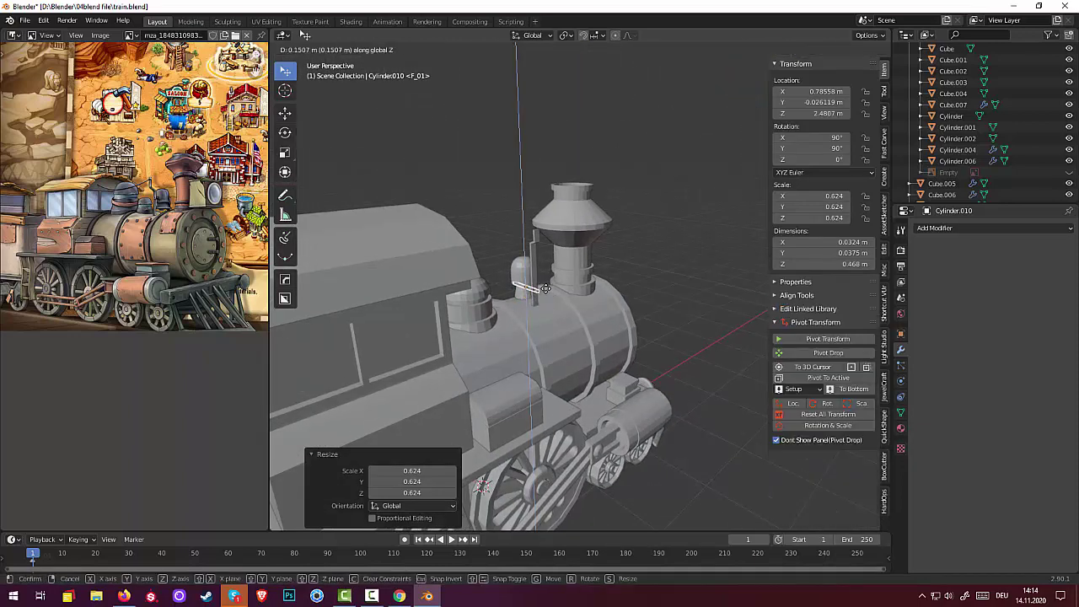
left_click(547, 274)
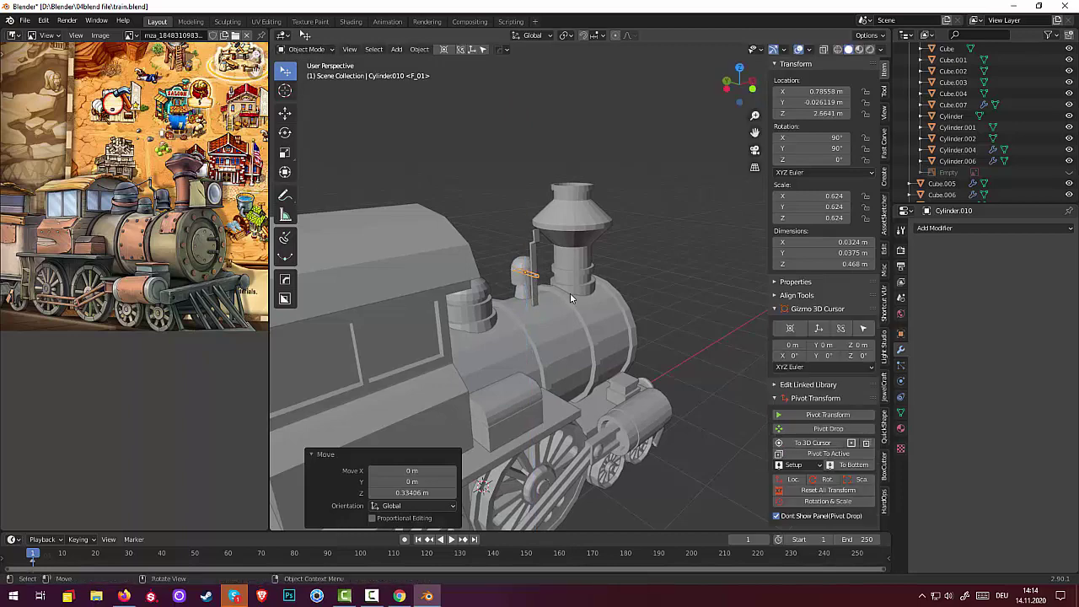
left_click(570, 293)
mouse_move(570, 293)
middle_mouse_down()
mouse_move(630, 307)
mouse_move(742, 301)
mouse_move(753, 282)
middle_mouse_up()
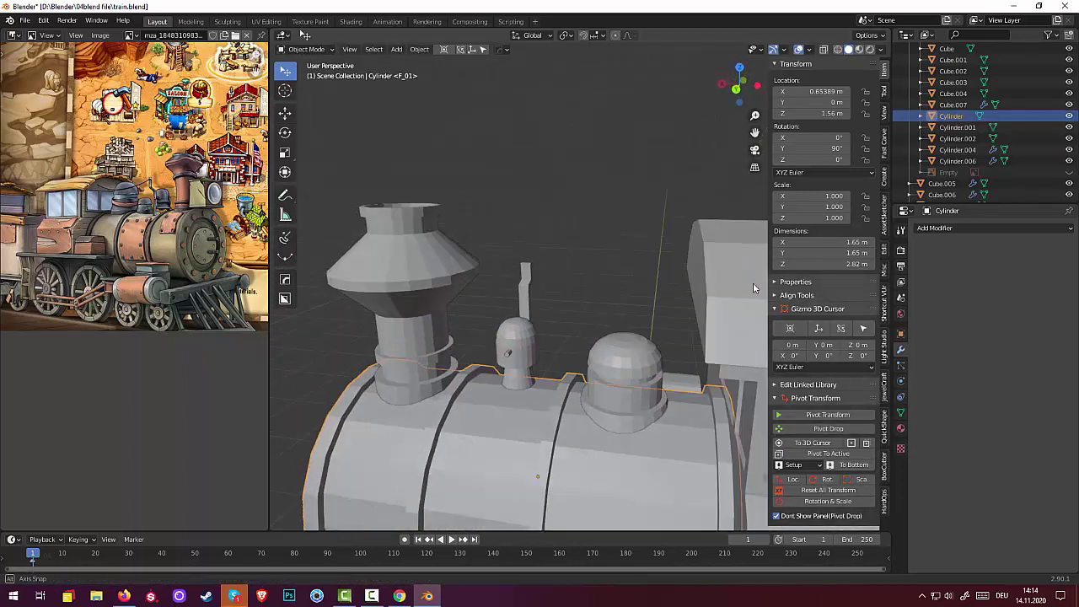
Scale the rod to 0.856 and shorten it along Y to 0.536 m
left_click(507, 359)
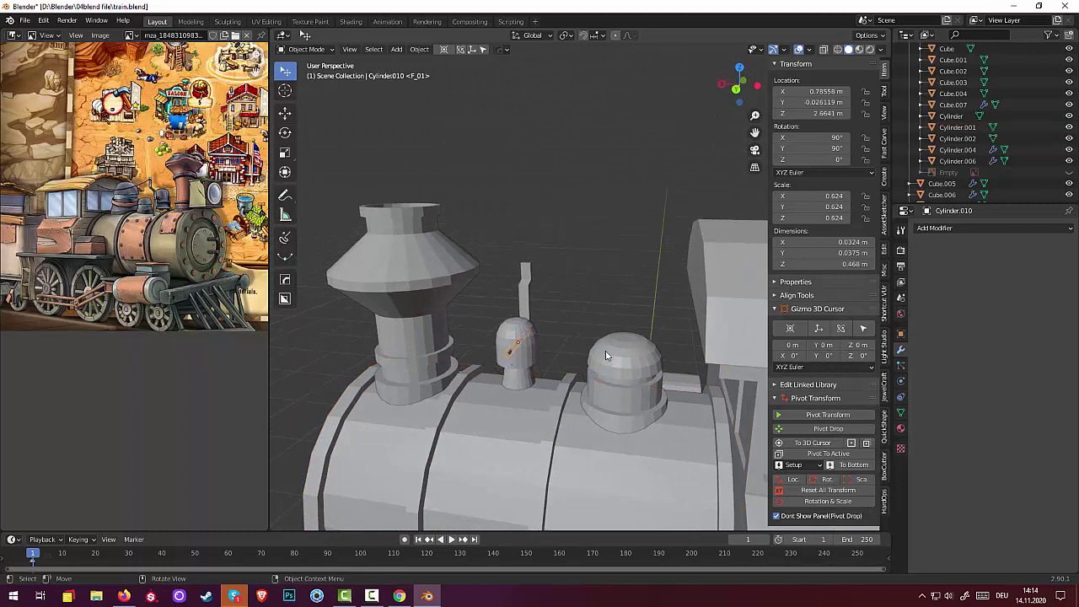
key("s")
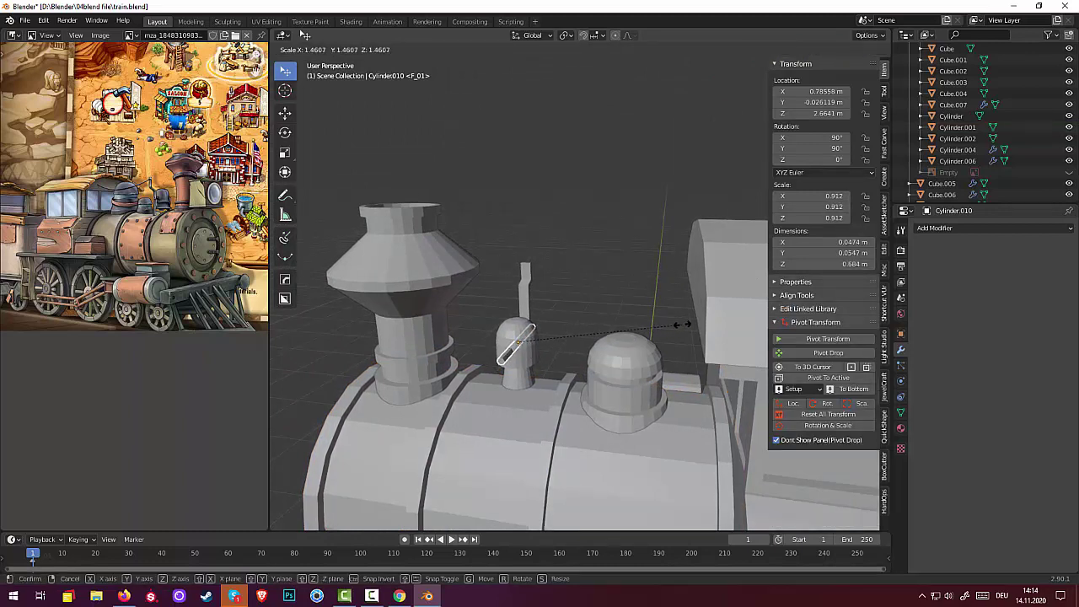
left_click(673, 328)
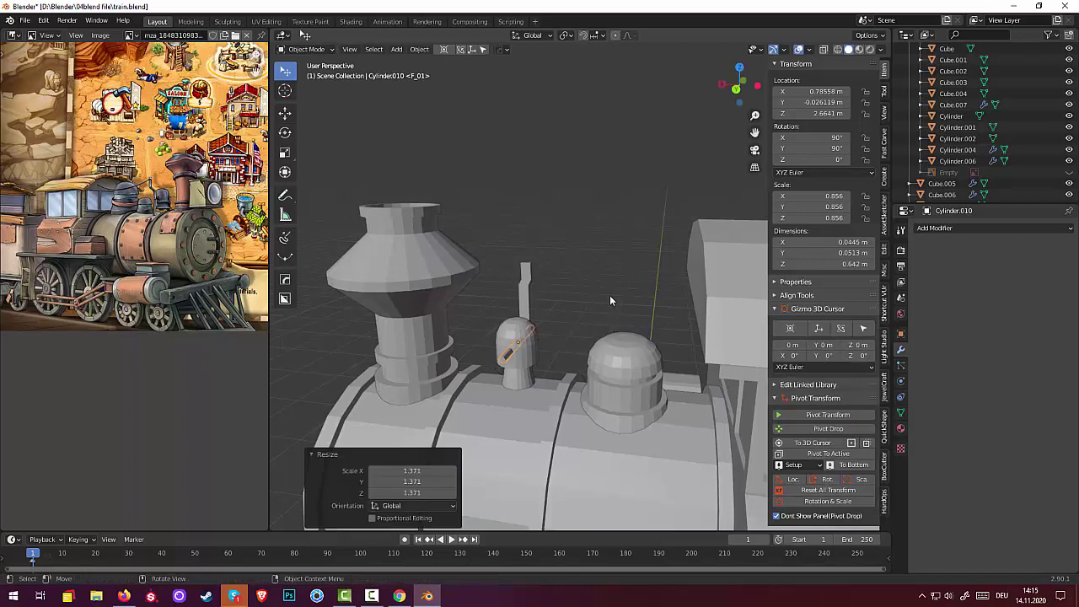
key("s")
key("y")
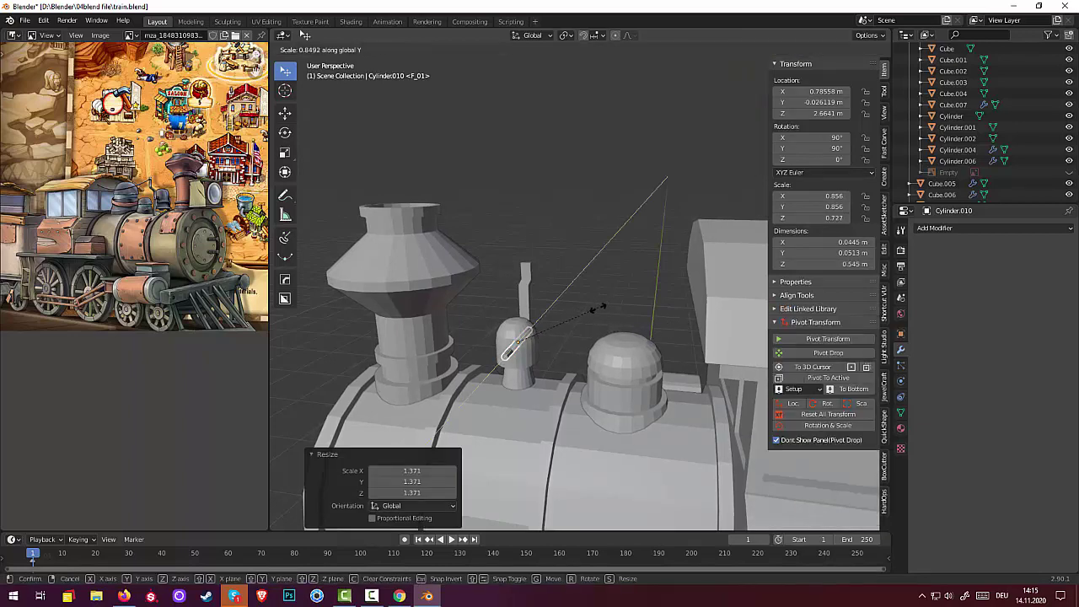
left_click(596, 309)
mouse_move(596, 309)
middle_mouse_down()
mouse_move(605, 321)
mouse_move(615, 310)
middle_mouse_up()
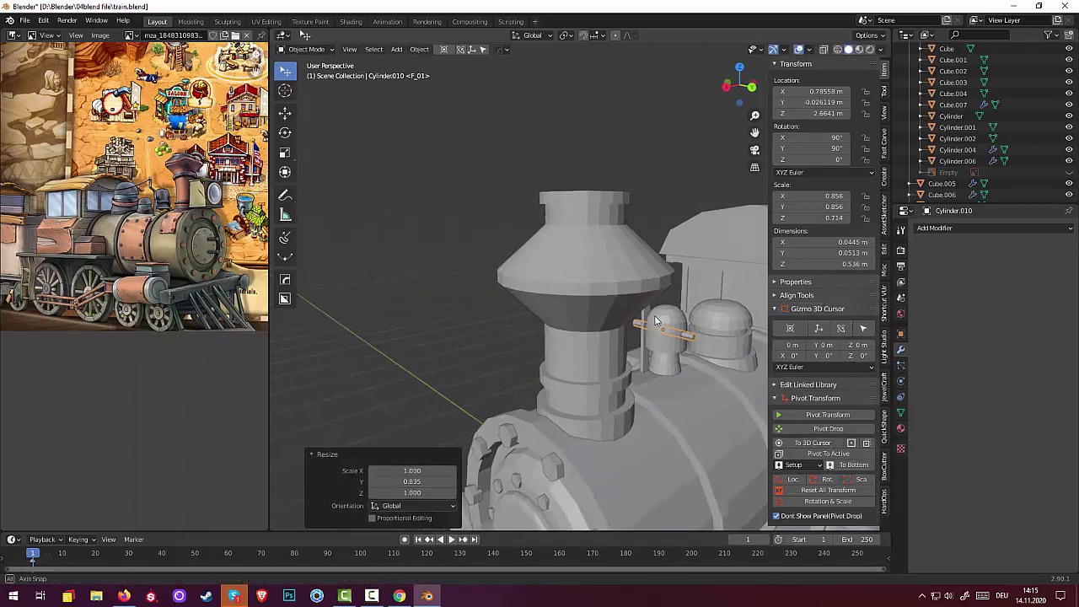
Duplicate the thin upright rod as Cylinder.011 and shift the copy along Y to 0.203 m
left_click(623, 294)
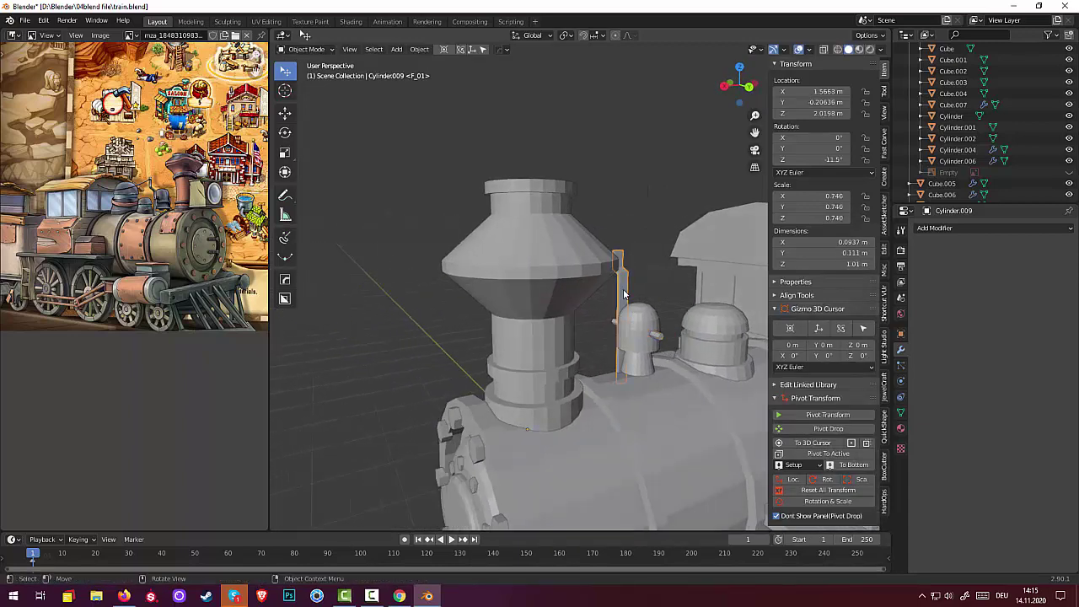
mouse_move(634, 307)
middle_mouse_down()
mouse_move(754, 315)
mouse_move(713, 317)
middle_mouse_up()
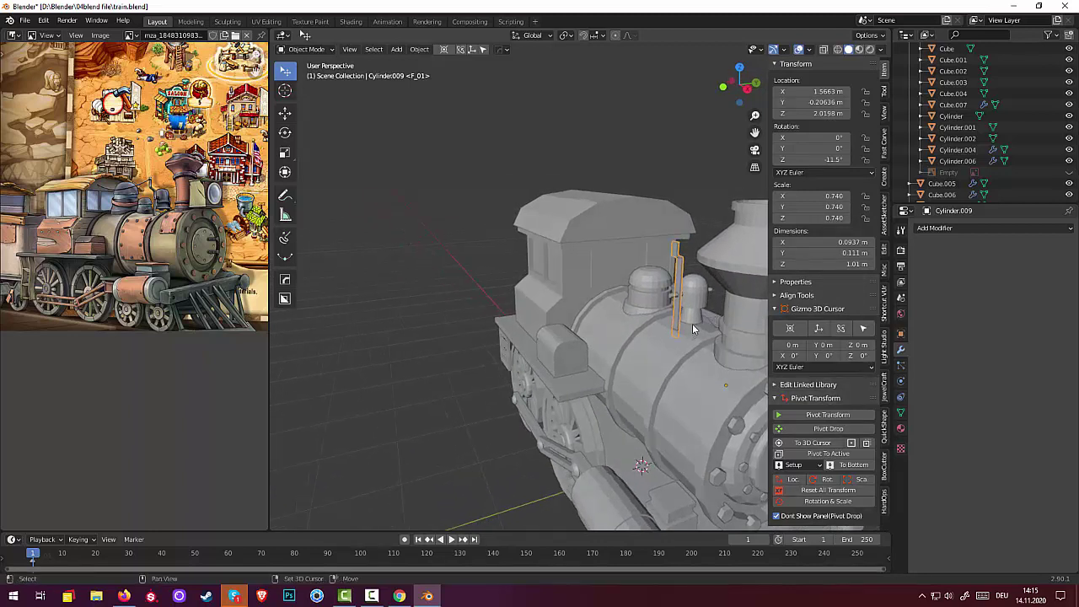
key("shift+d")
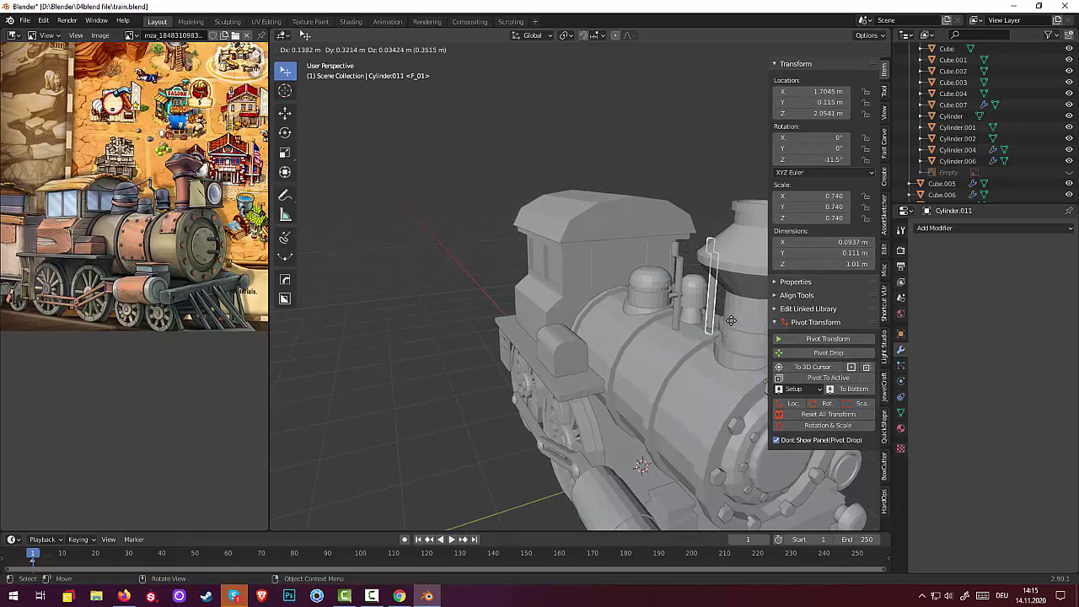
key("y")
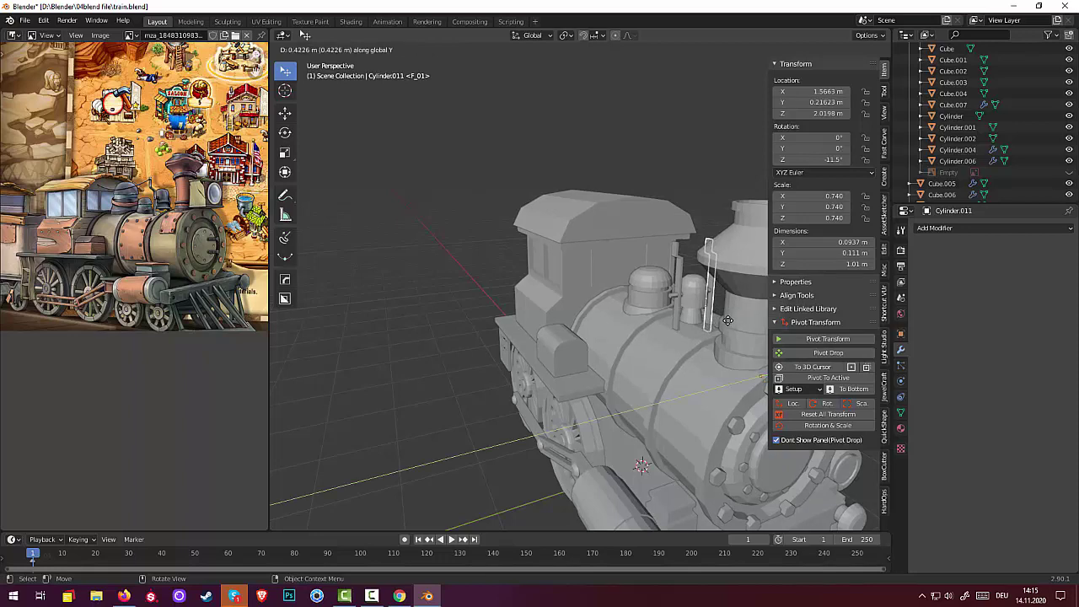
left_click(728, 321)
Select the thin rod Cylinder.011 on the boiler and bring up the interaction mode list
left_click(667, 354)
middle_click_drag(666, 355, 600, 329)
scroll(601, 328, "up", 4)
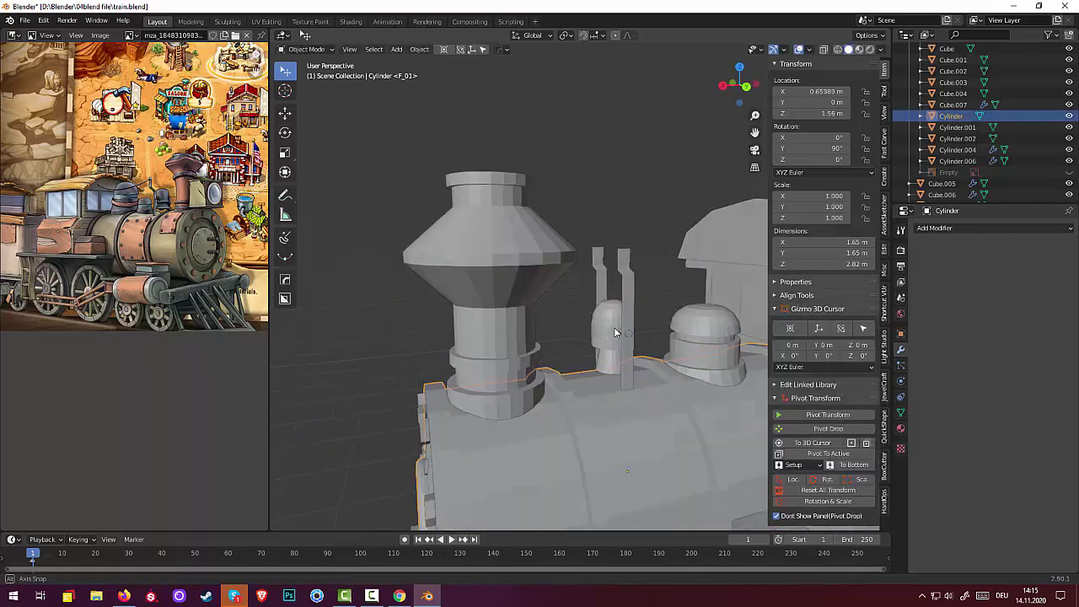
left_click(584, 302)
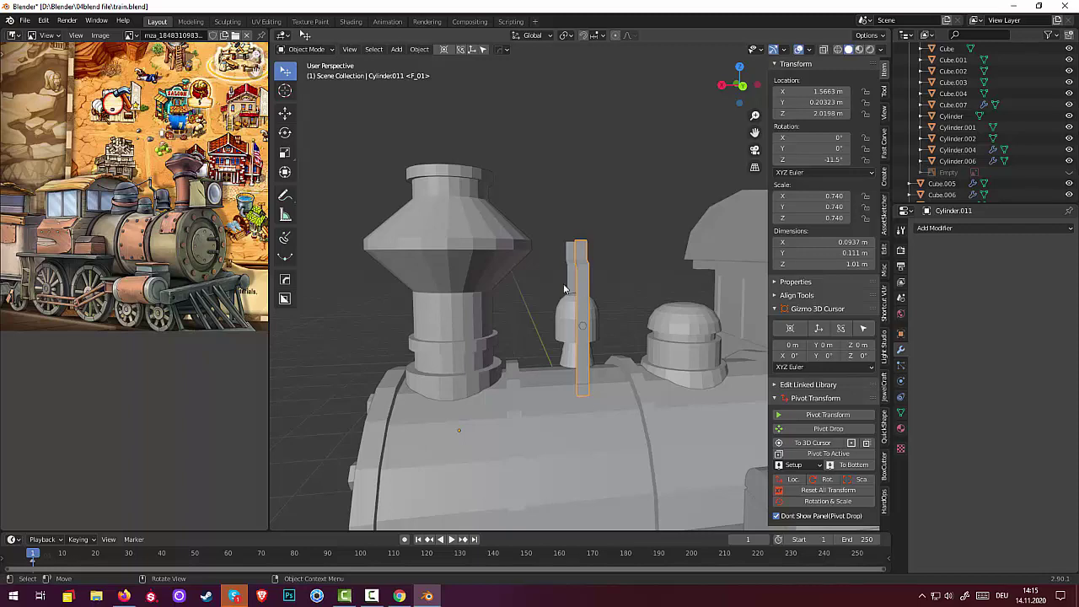
left_click(306, 49)
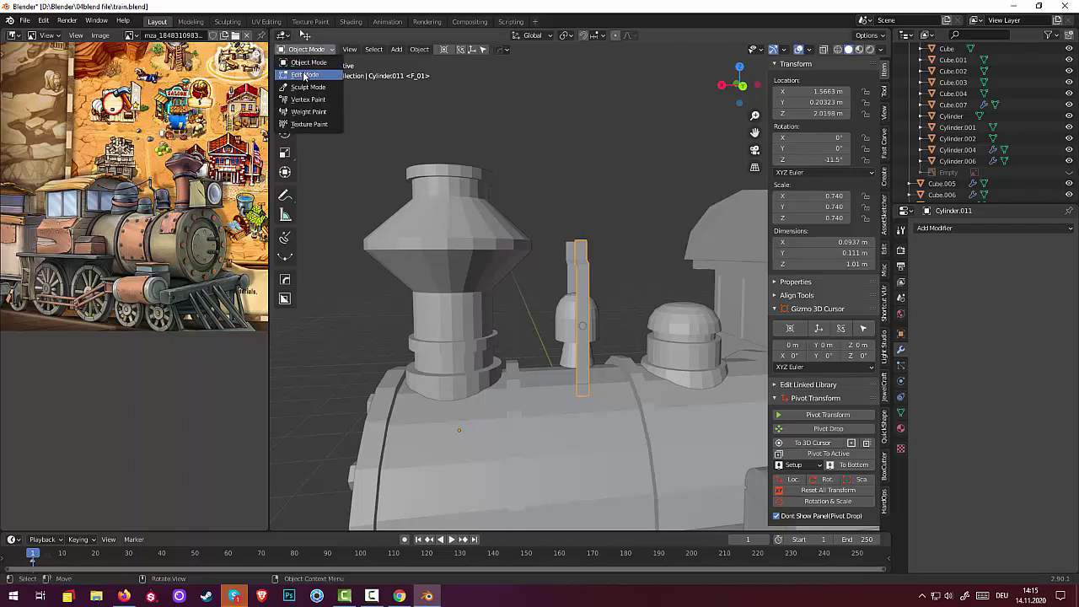
Enter Edit Mode on the rod and add an extra edge loop around it
left_click(305, 74)
mouse_move(589, 267)
middle_mouse_down()
mouse_move(616, 276)
mouse_move(583, 303)
middle_mouse_up()
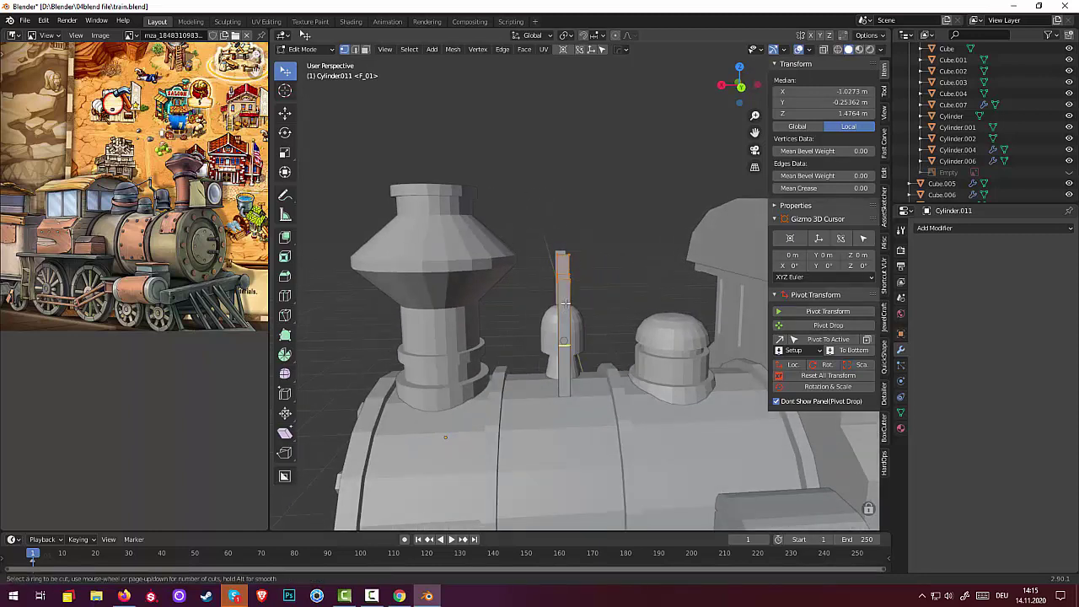
key("g")
key("g")
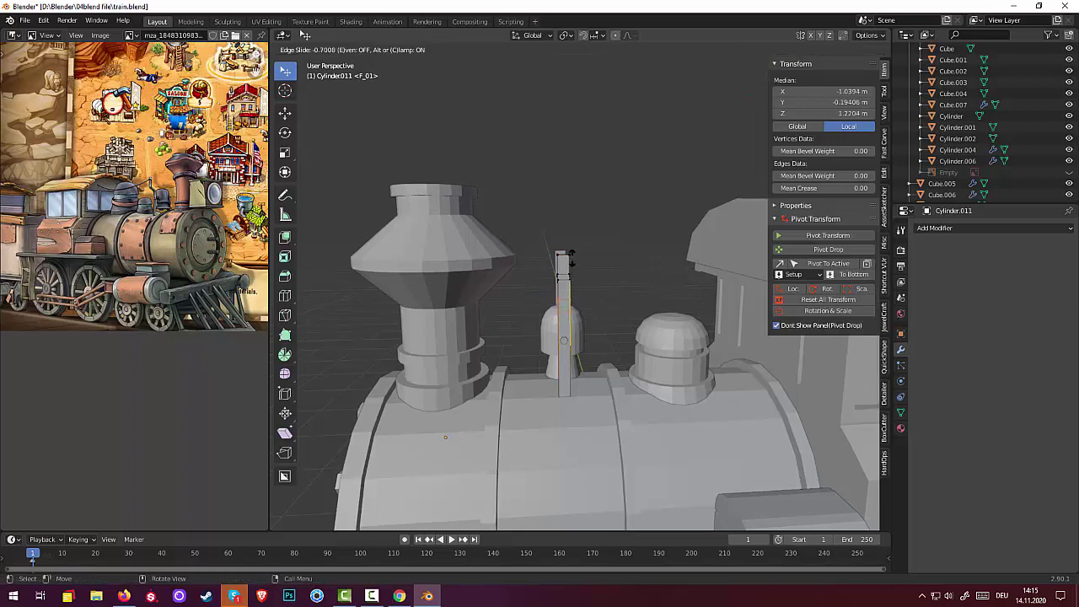
left_click(570, 255)
middle_click_drag(601, 274, 612, 296)
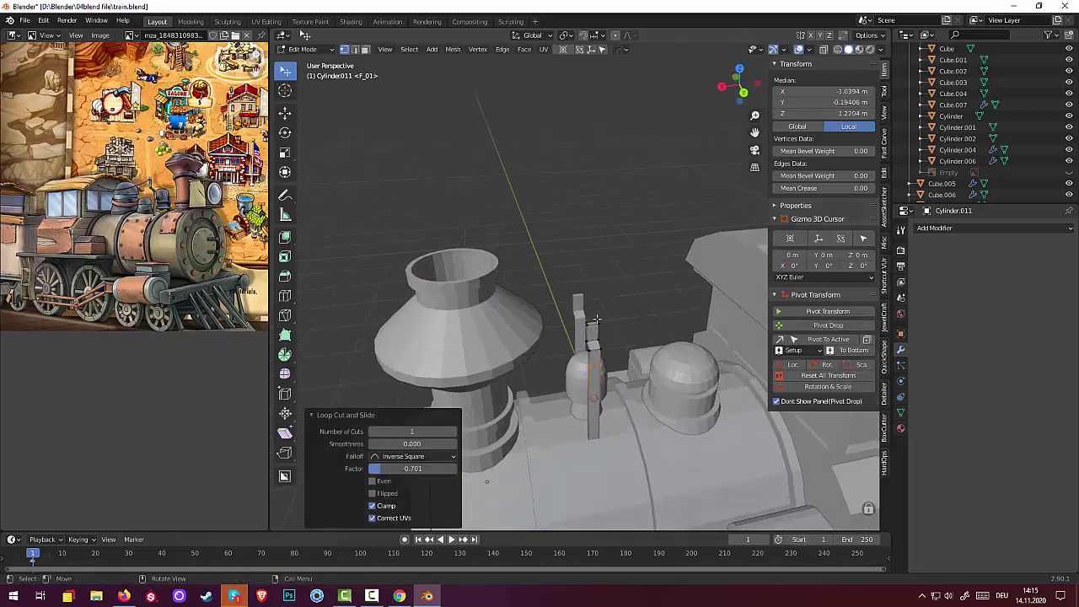
Circle-select the rod's upper vertices and delete those faces plus further selected geometry
left_click(300, 49)
left_click_drag(294, 77, 325, 118)
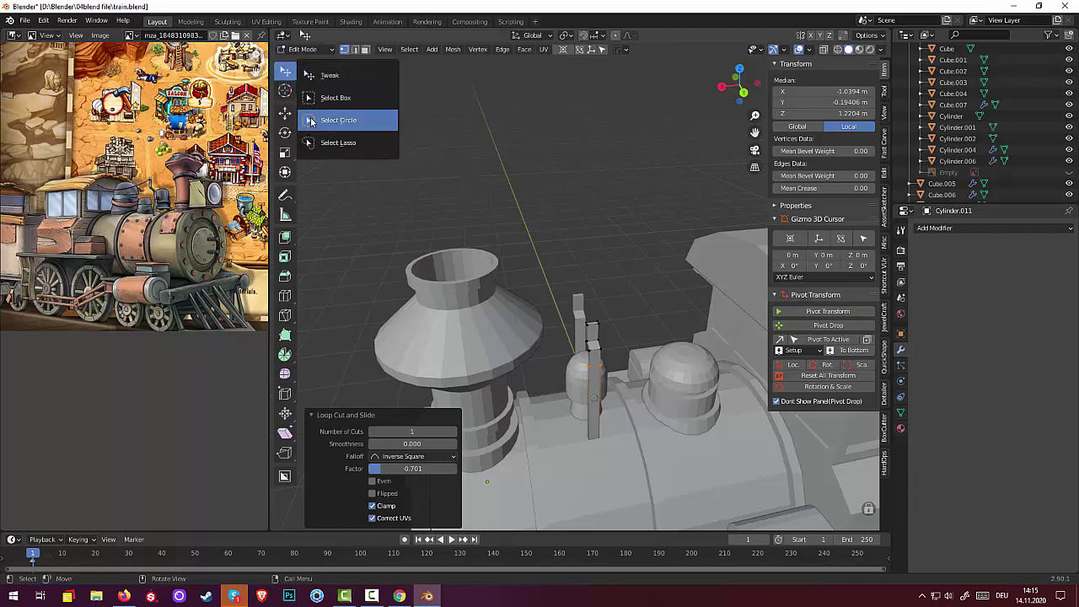
left_click(593, 322)
left_click_drag(594, 322, 597, 349)
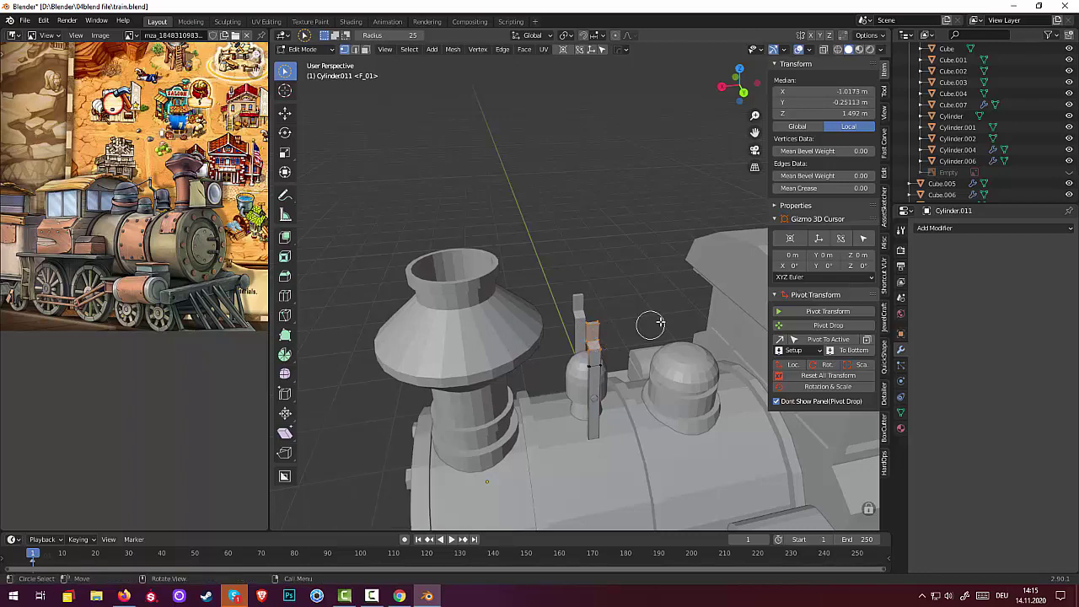
key("x")
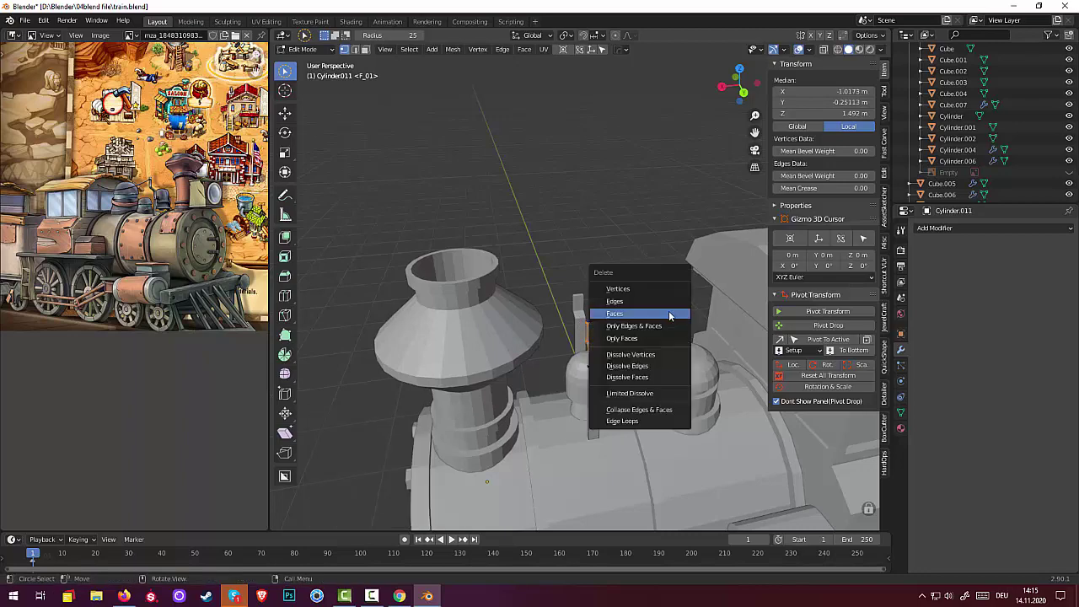
left_click(651, 289)
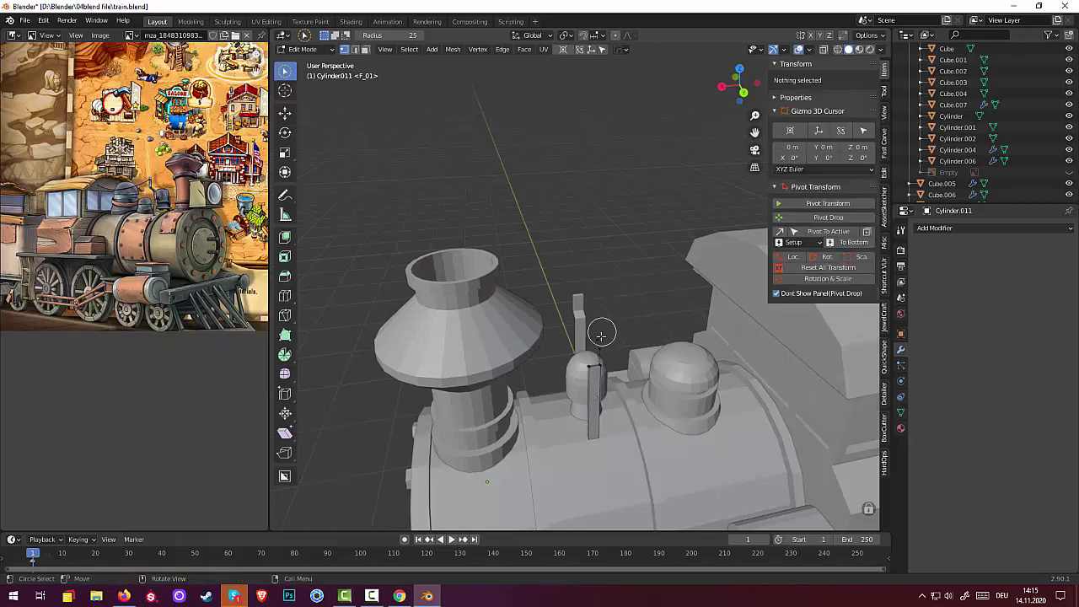
left_click(601, 335)
key("x")
left_click(660, 335)
scroll(655, 395, "up", 2)
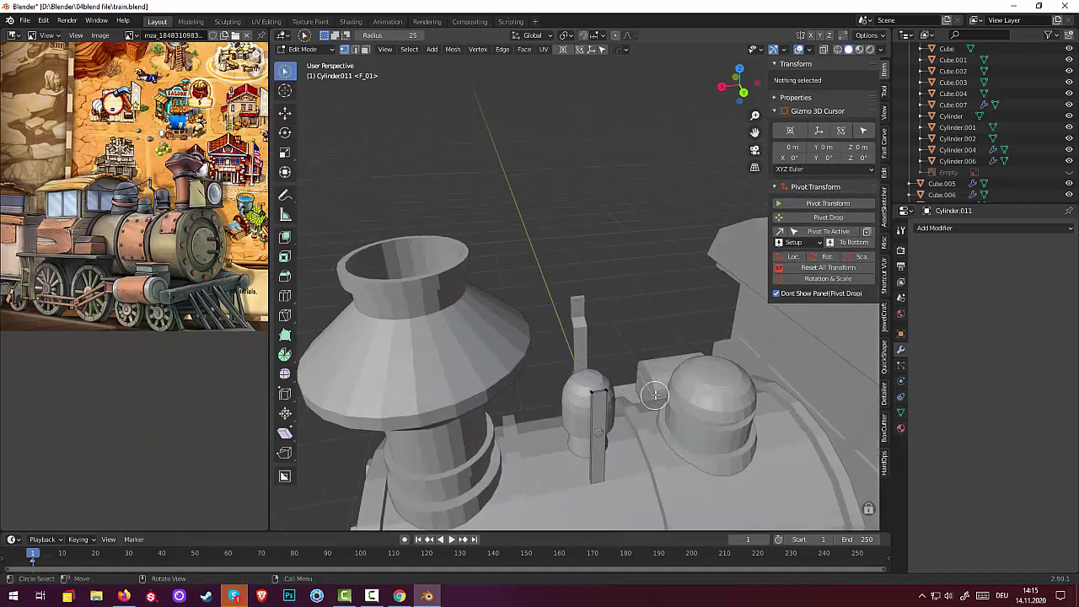
scroll(655, 395, "up", 3)
middle_click_drag(641, 439, 681, 489)
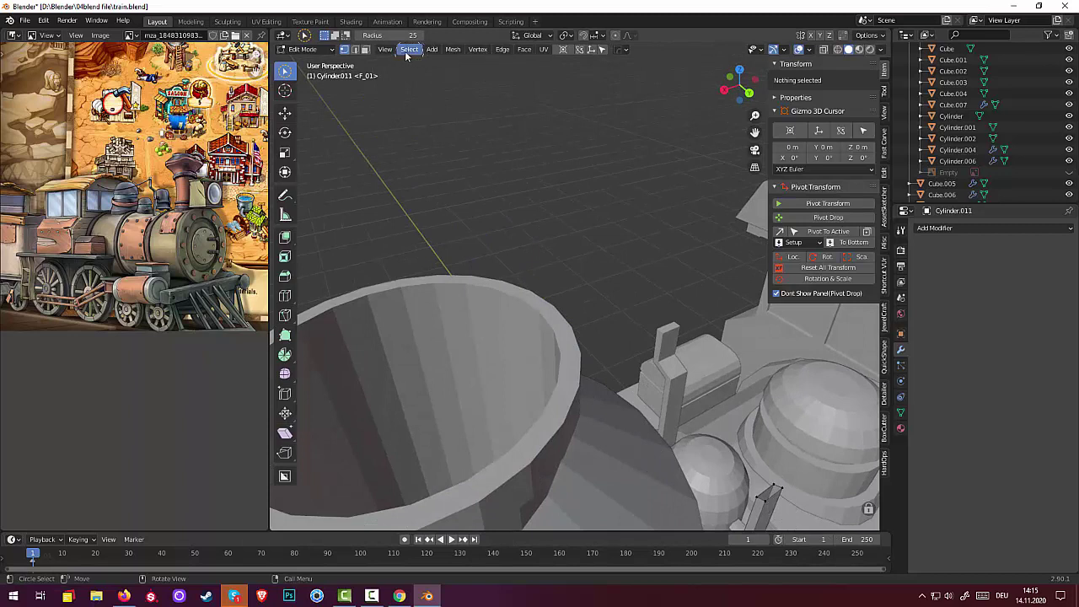
Switch to edge selection with the Tweak tool, pick two edges on the small part, then clear them
left_click(355, 48)
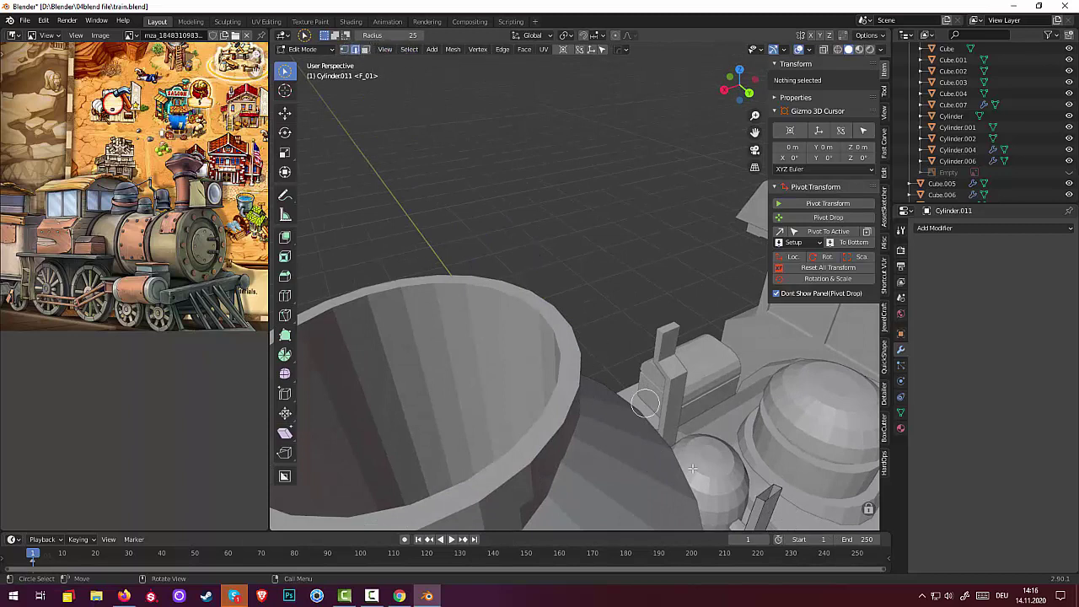
left_click(285, 72)
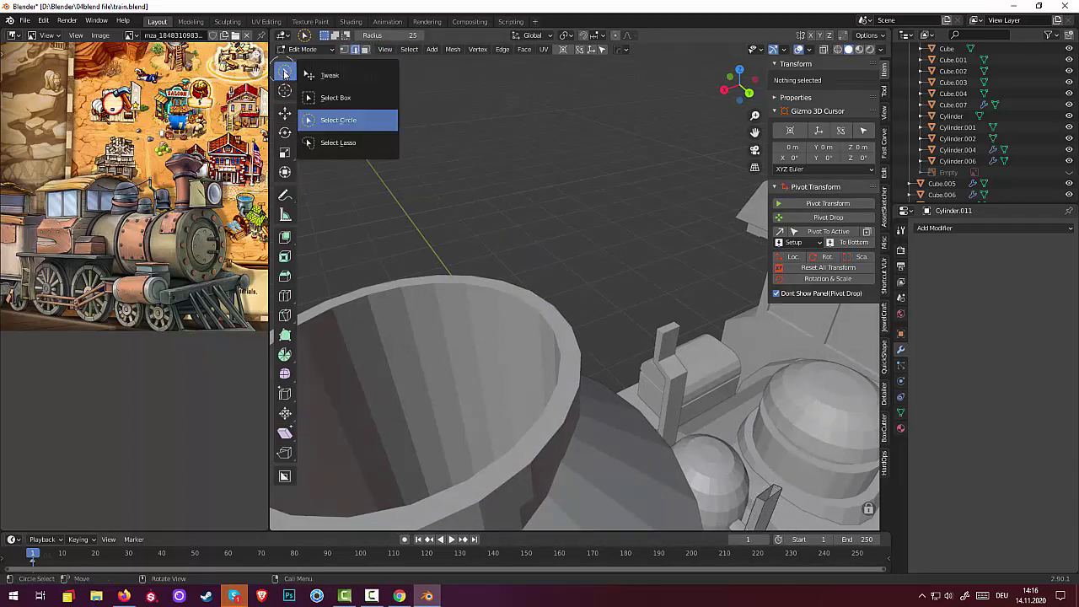
left_click(325, 75)
left_click(767, 493)
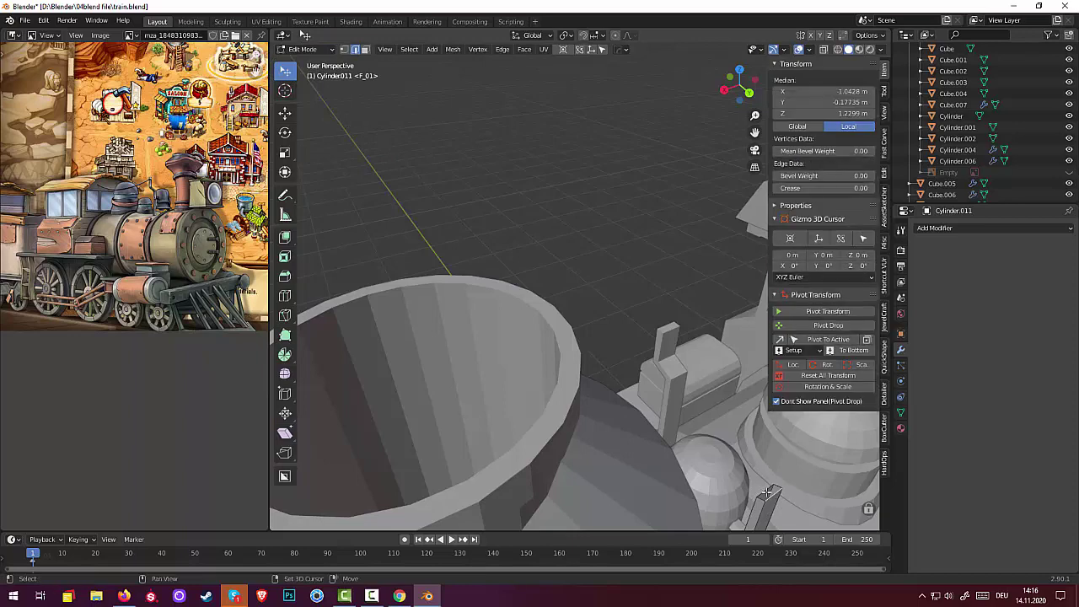
left_click(766, 493, "shift")
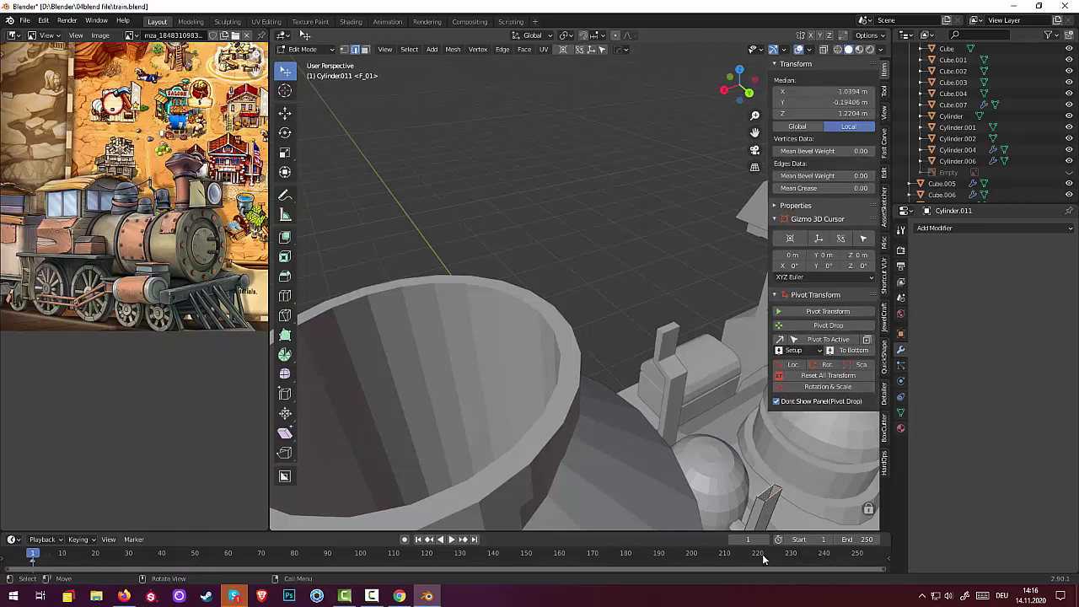
left_click(639, 206)
From a side view, select part of the rod's mesh and bring up the mode list
scroll(691, 278, "down", 4)
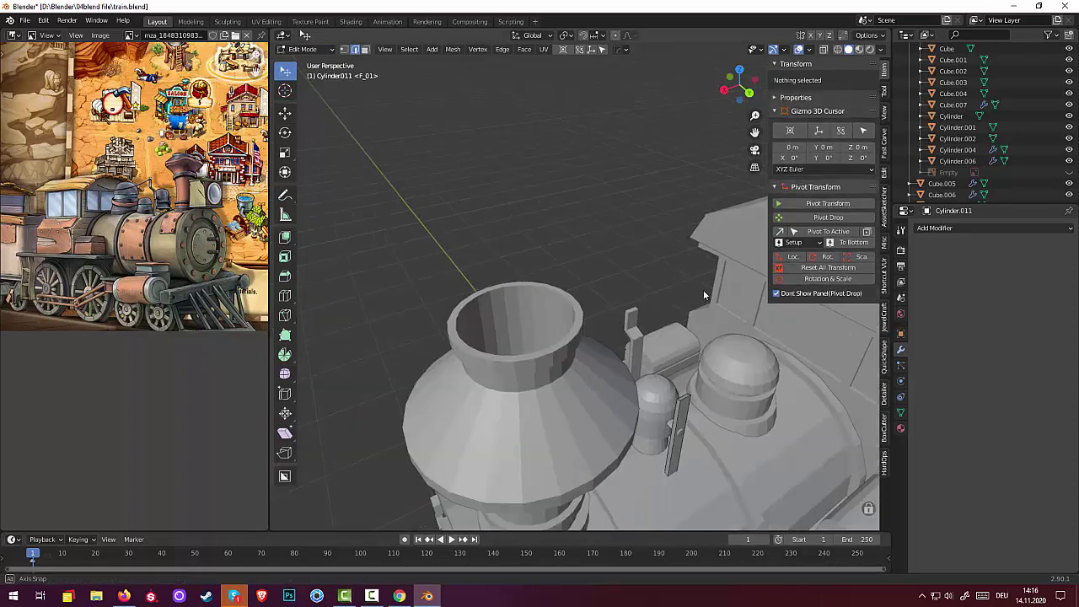
middle_click_drag(703, 289, 278, 269)
scroll(237, 314, "down", 1)
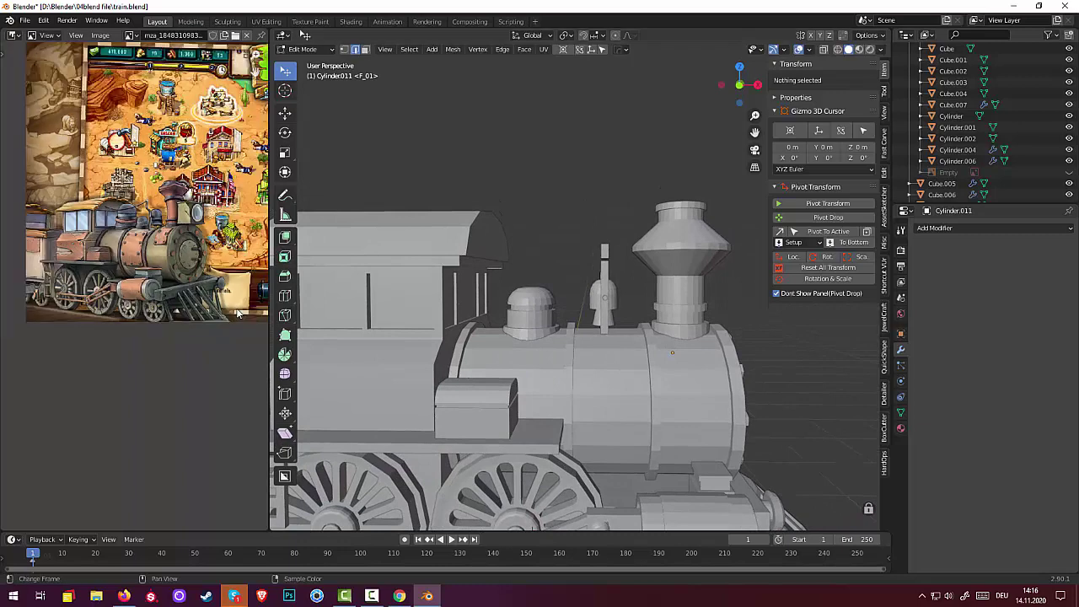
scroll(127, 211, "up", 3)
scroll(112, 173, "up", 2)
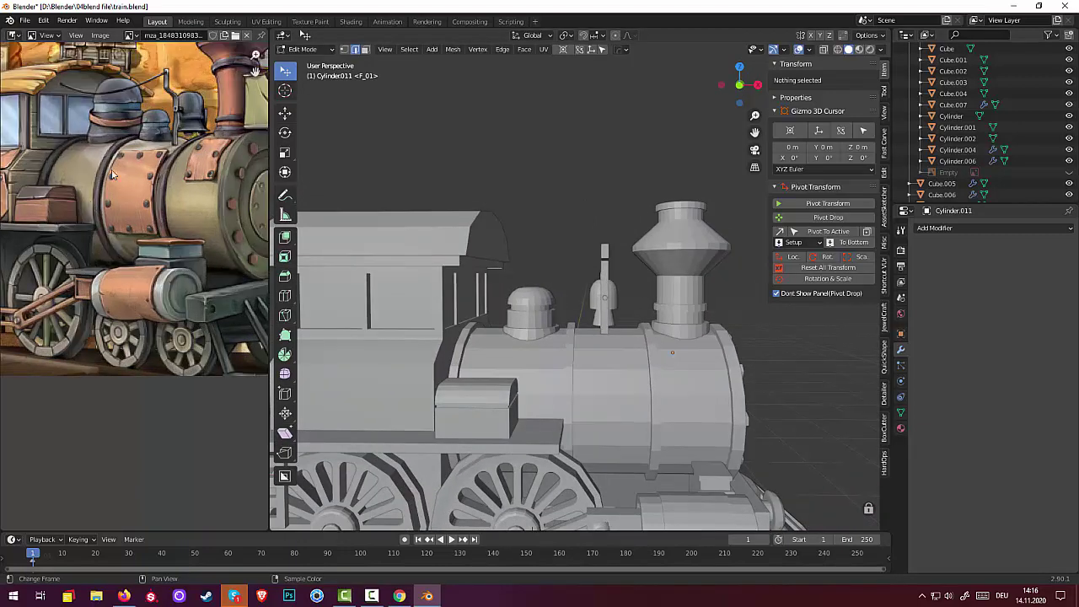
left_click(604, 252)
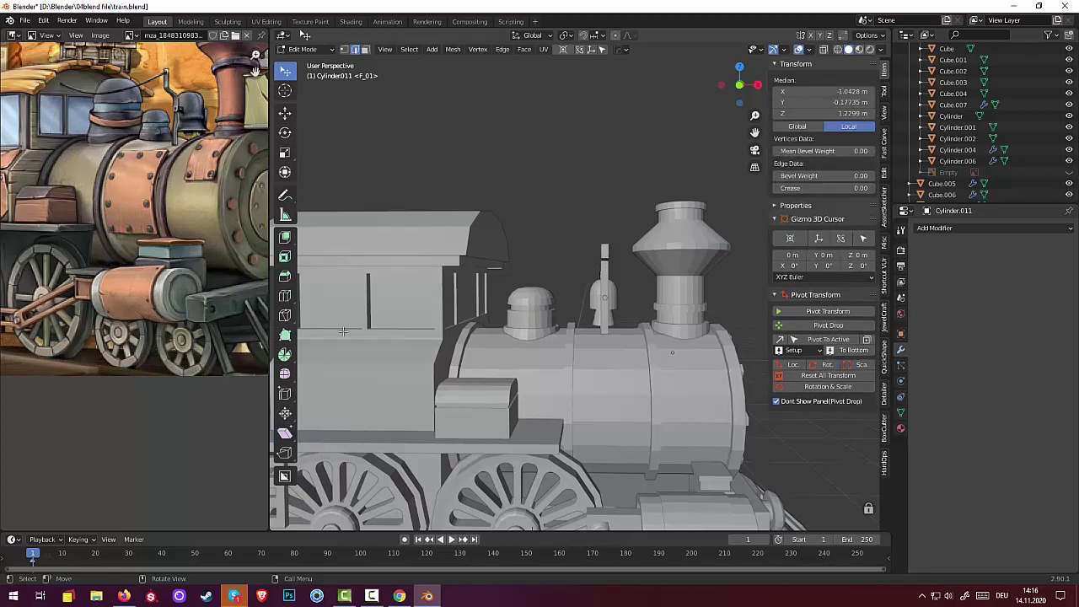
left_click(296, 52)
left_click(302, 52)
left_click(301, 54)
left_click(300, 55)
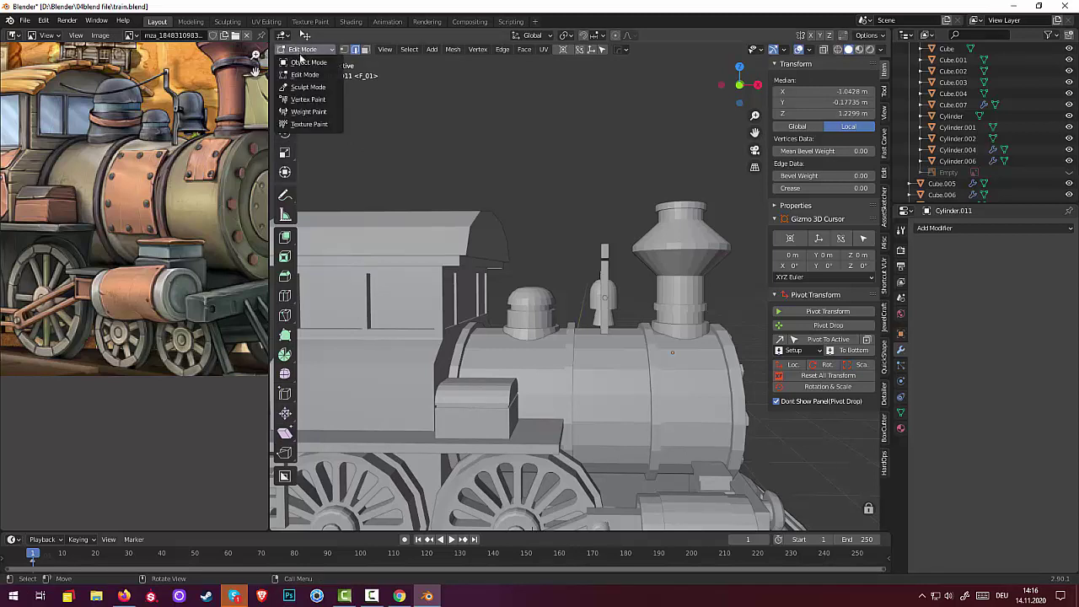
Back in Object Mode, draw a freehand Bezier curve from the whistle top to the cab roof
left_click(304, 58)
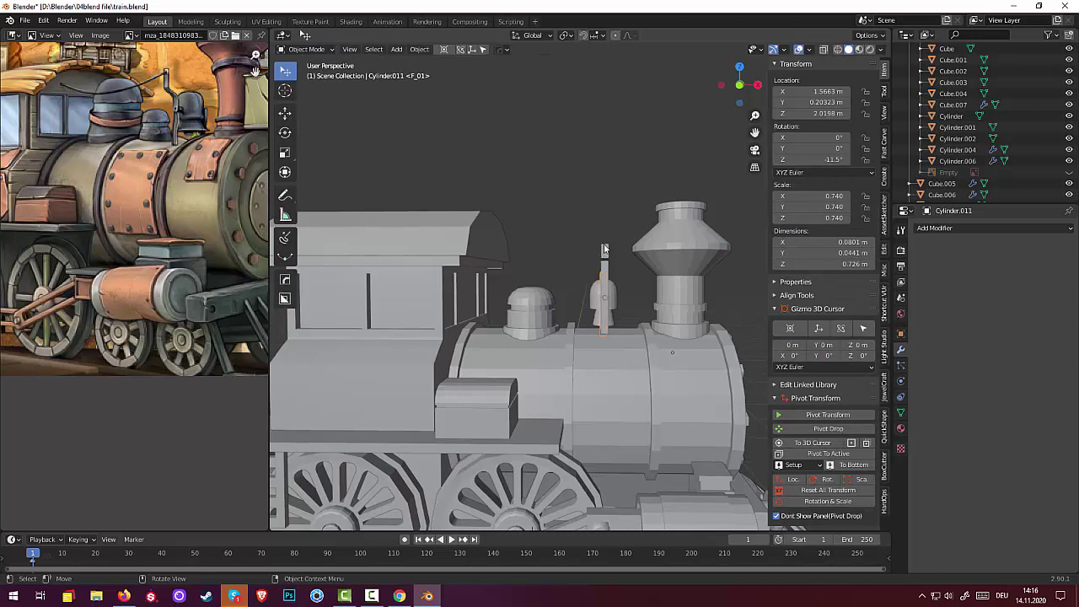
left_click(284, 238)
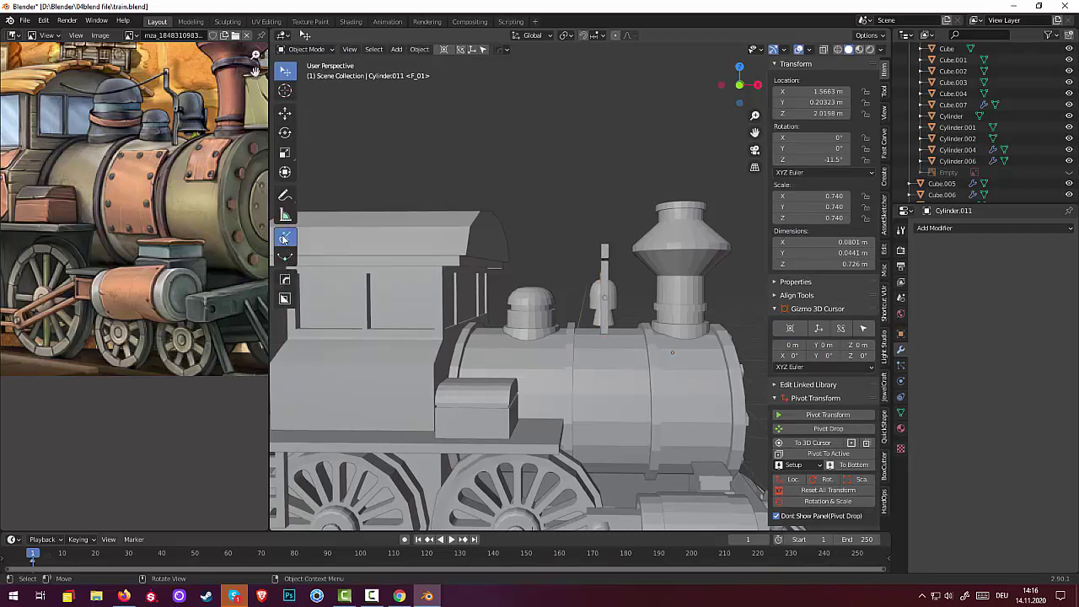
left_click(606, 255)
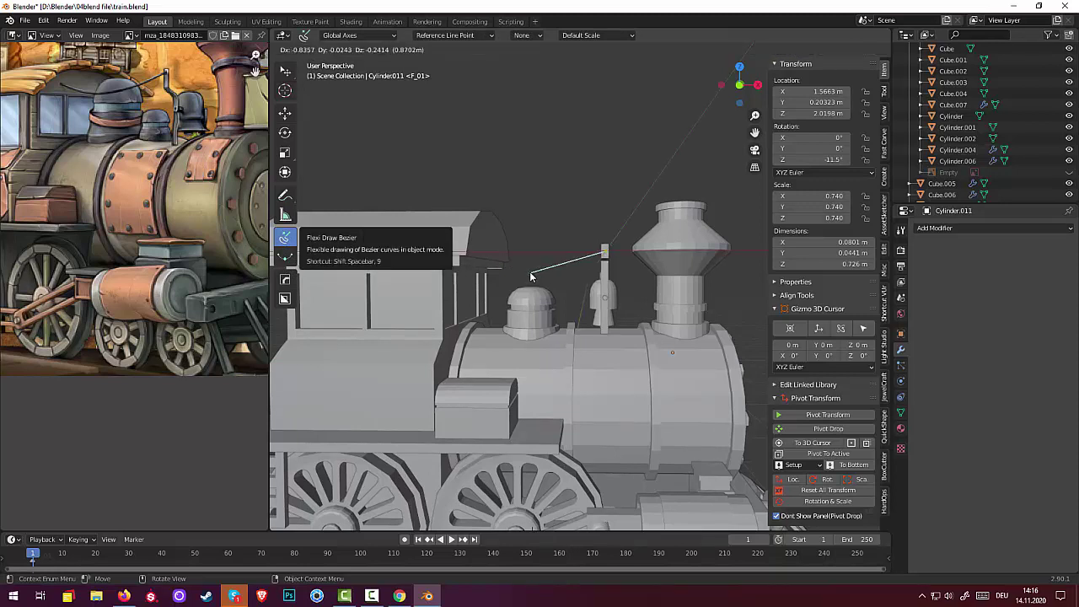
left_click_drag(500, 276, 498, 271)
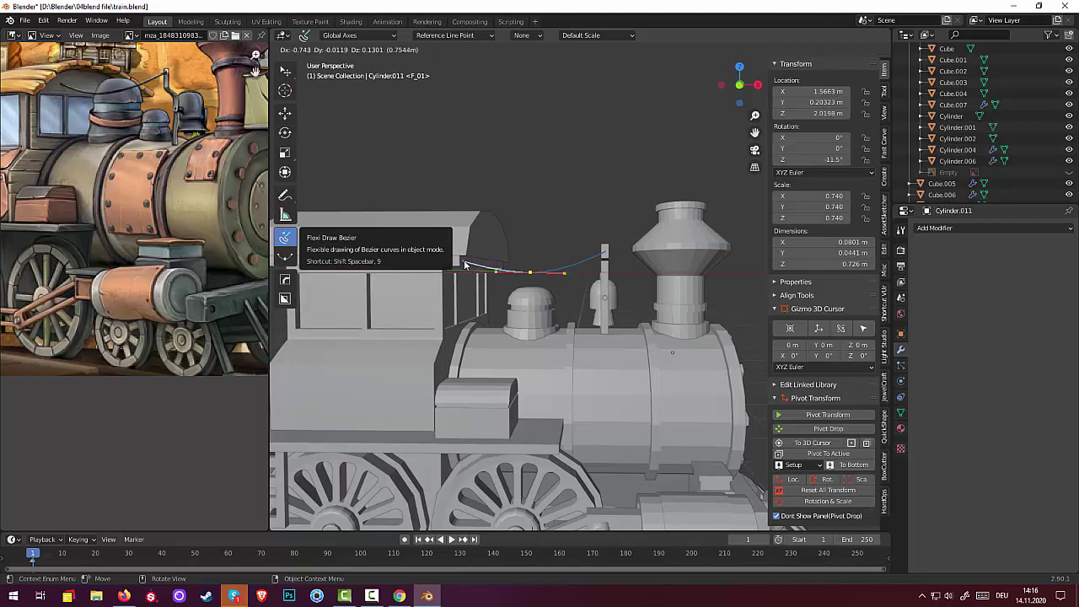
left_click(464, 266)
right_click(465, 265)
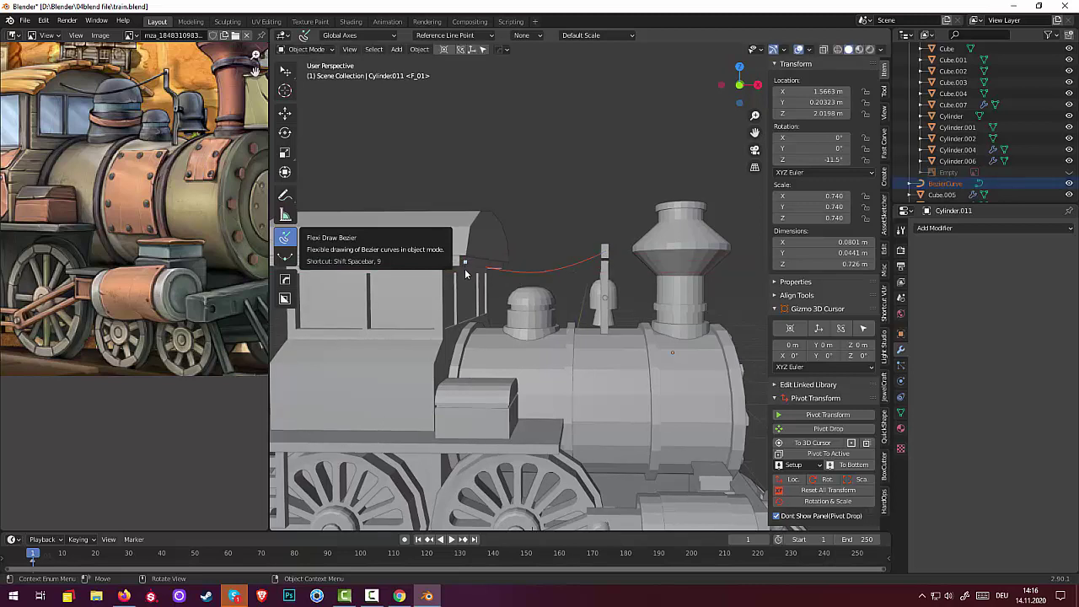
Staying in Object Mode, switch to the Tweak select tool and select the new Bezier curve
left_click(306, 49)
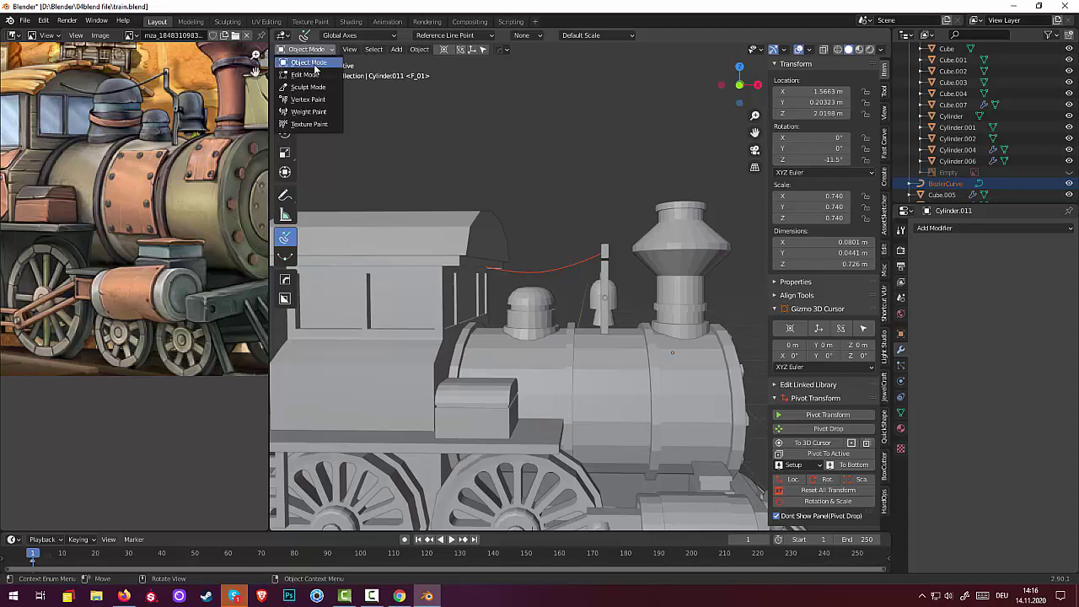
left_click(315, 67)
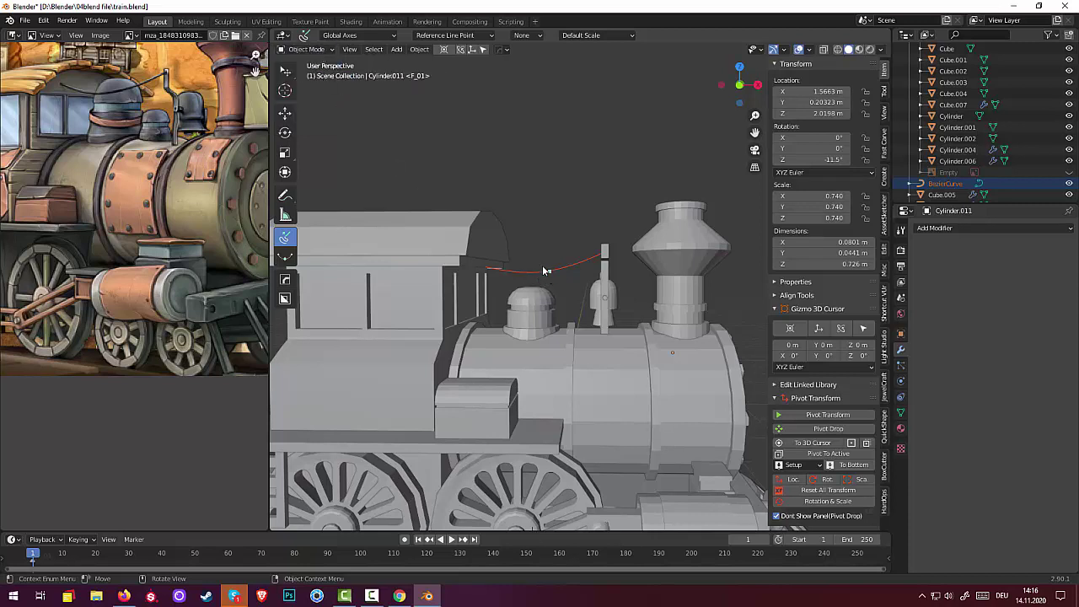
left_click(304, 50)
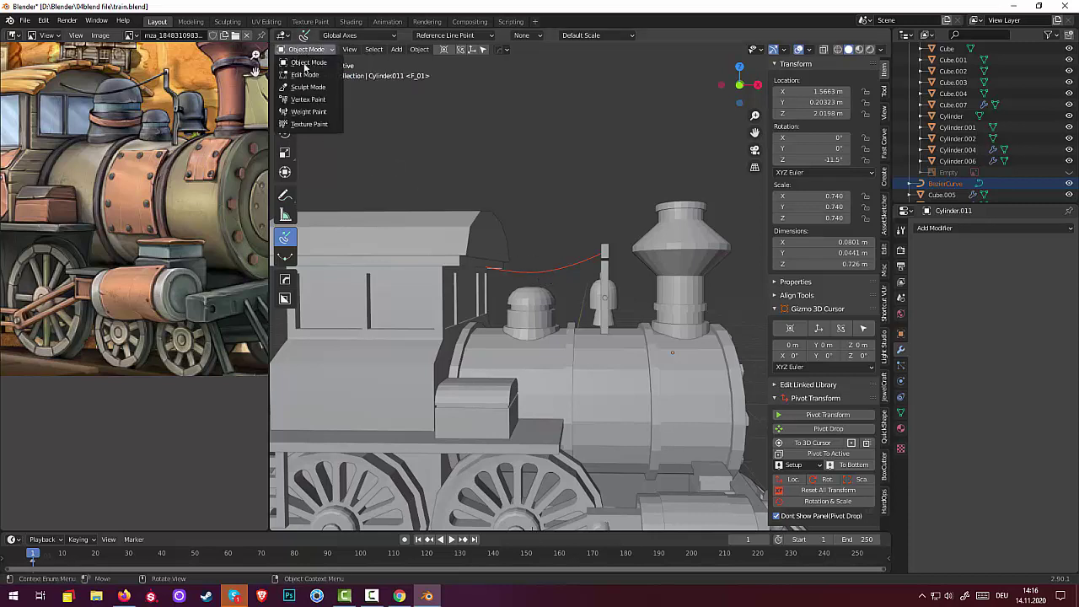
left_click(307, 67)
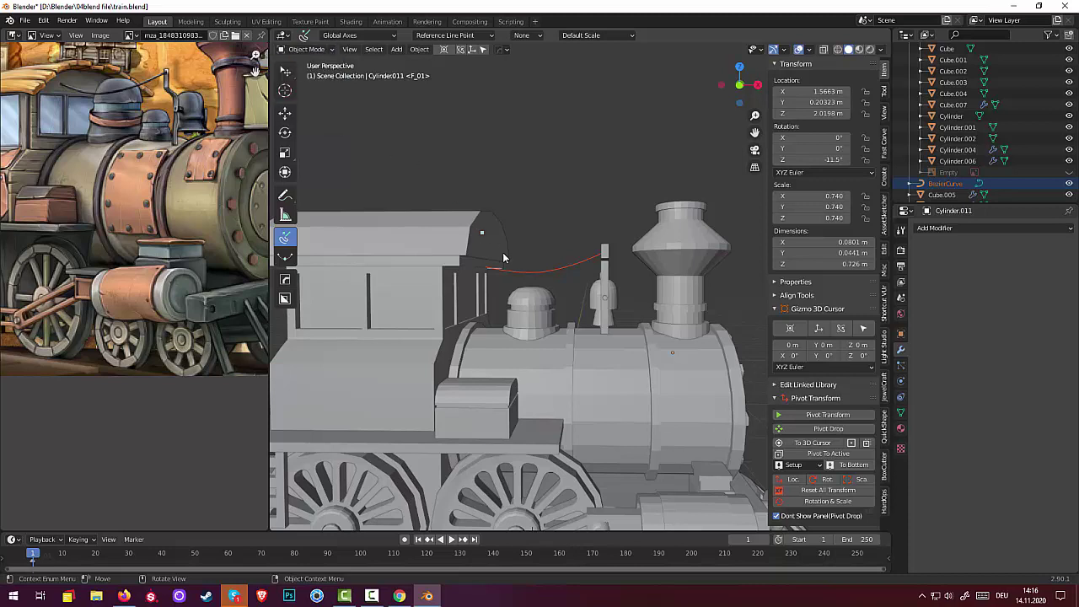
left_click(290, 74)
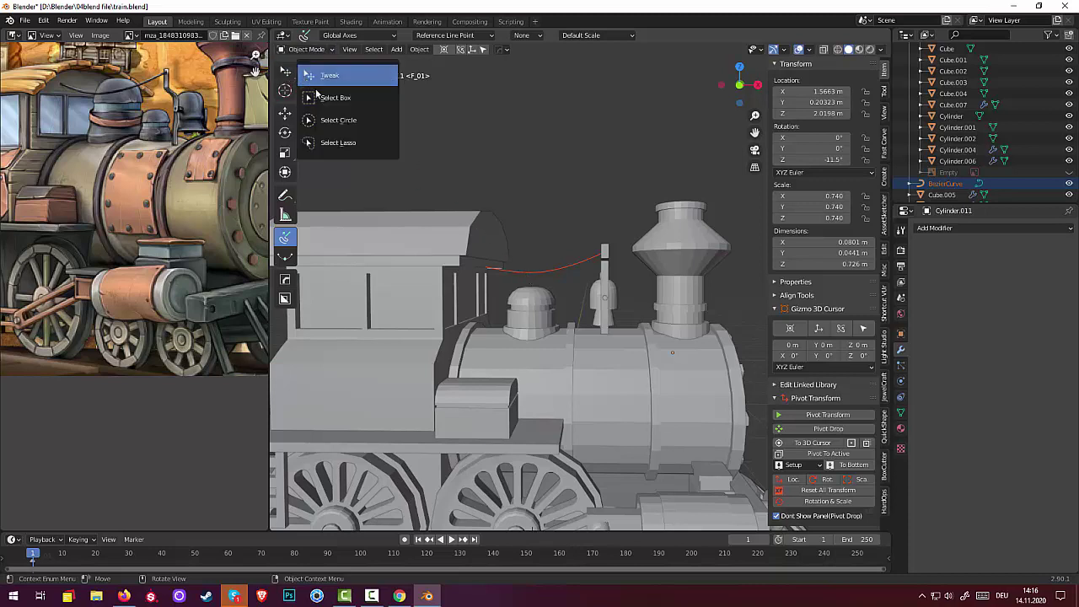
left_click(316, 94)
left_click(556, 269)
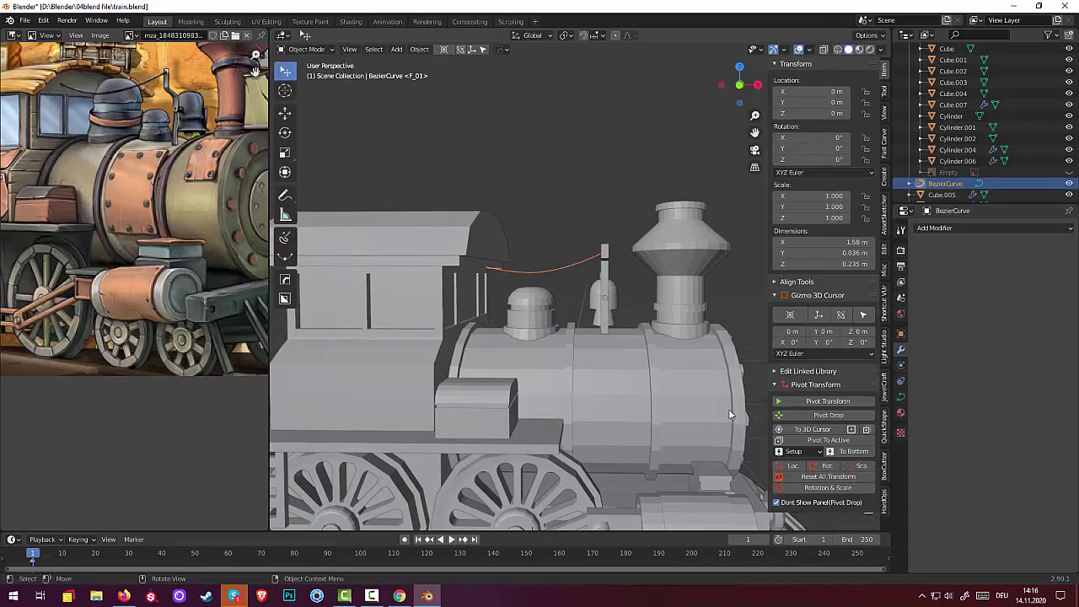
Expand the curve's Geometry settings and try a bevel depth before resetting it to zero
left_click(901, 396)
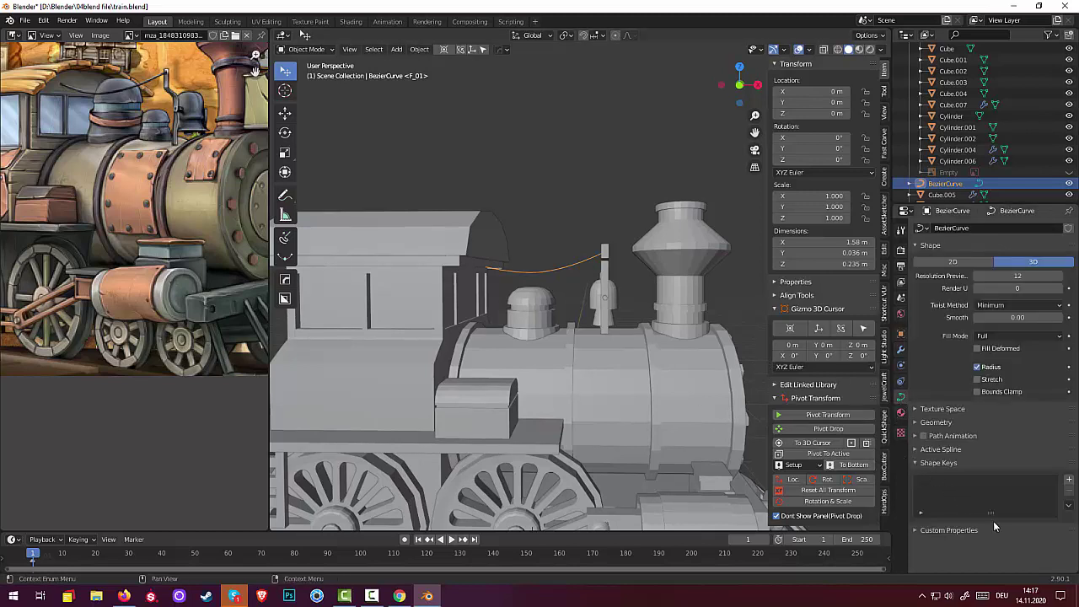
left_click(932, 421)
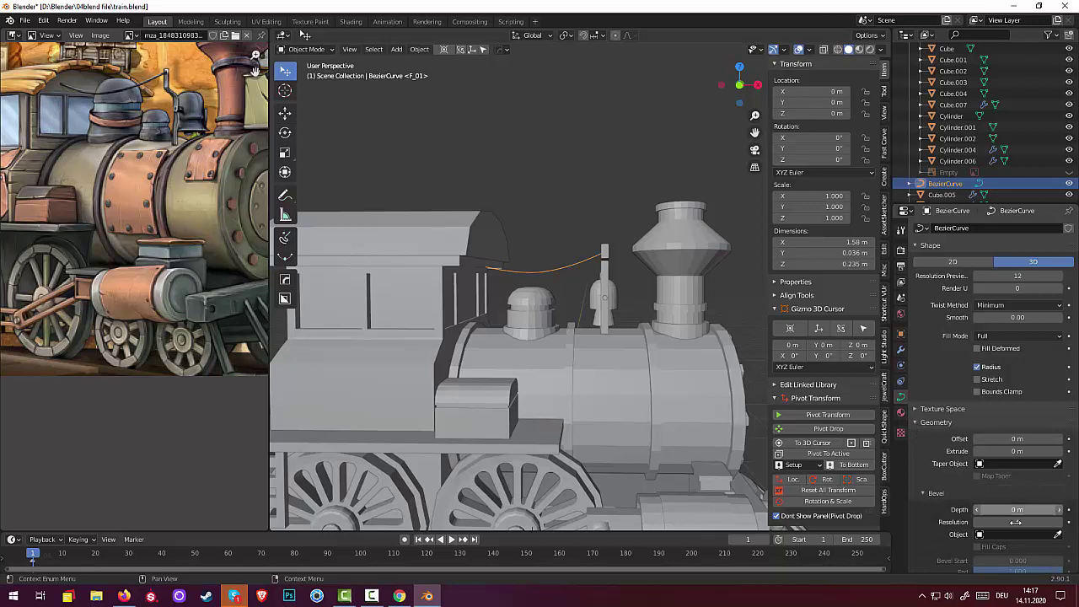
left_click_drag(1019, 509, 1024, 509)
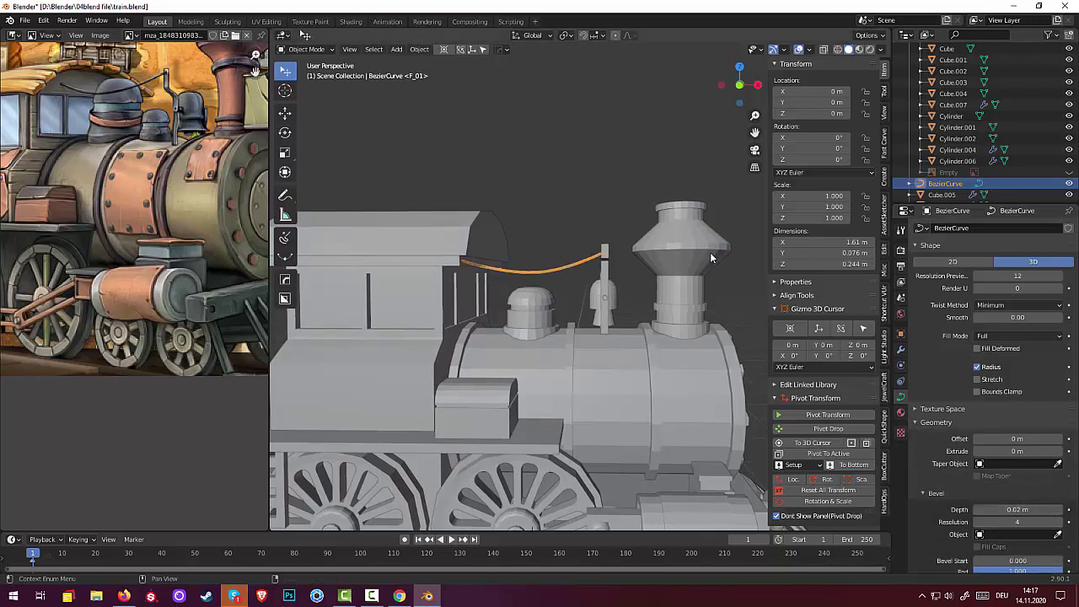
left_click(603, 150)
middle_click_drag(688, 175, 646, 238)
scroll(645, 239, "up", 5)
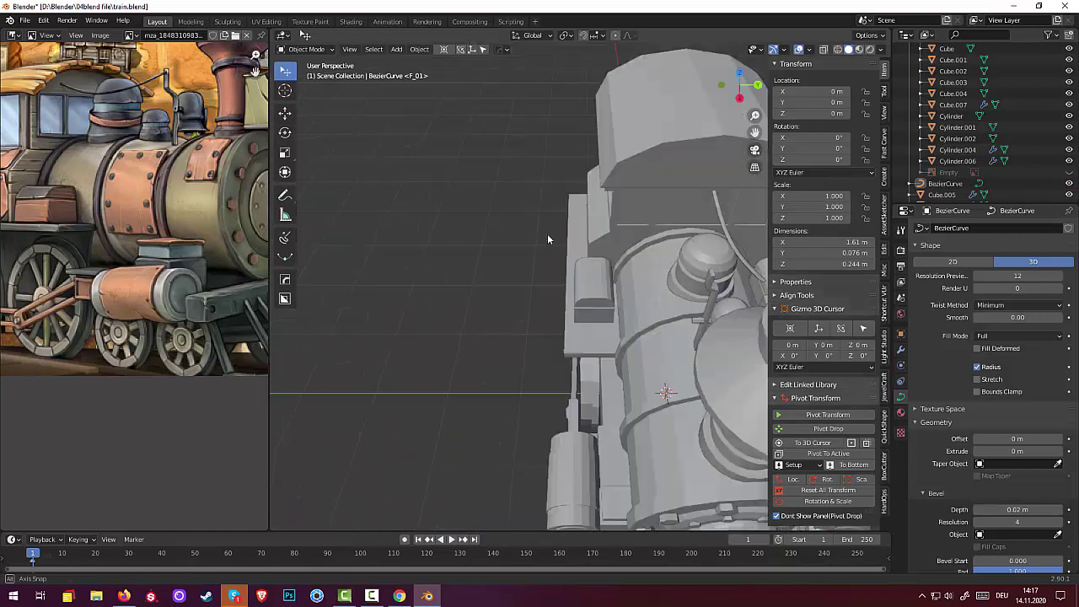
mouse_move(549, 236)
middle_mouse_down()
mouse_move(452, 191)
mouse_move(551, 237)
mouse_move(653, 216)
middle_mouse_up()
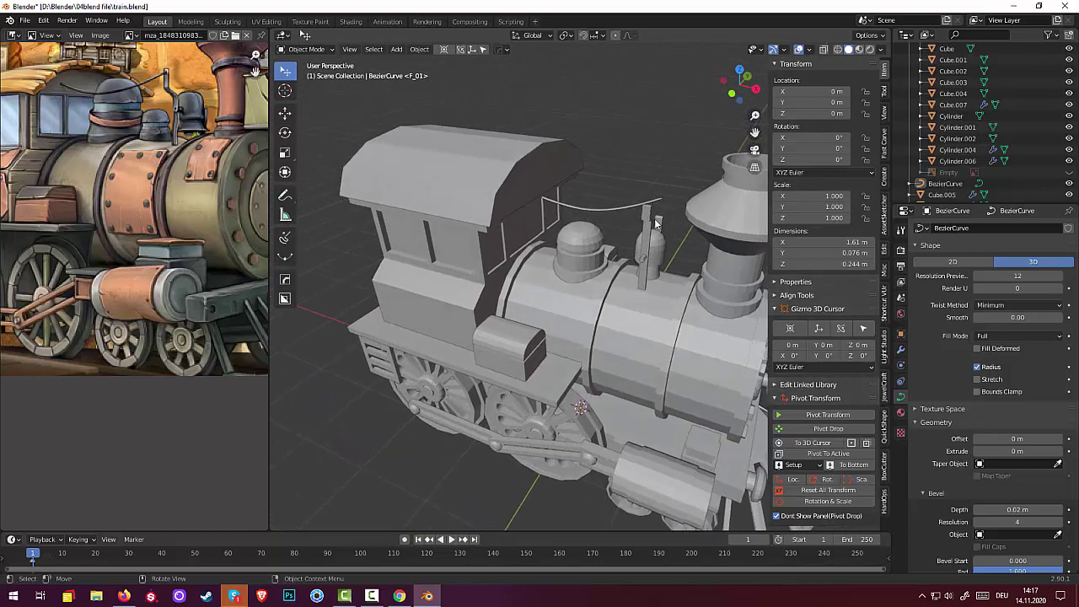
Bevel the Bezier curve into a round tube, settling on a 0.01 m bevel depth
left_click(660, 249, "ctrl")
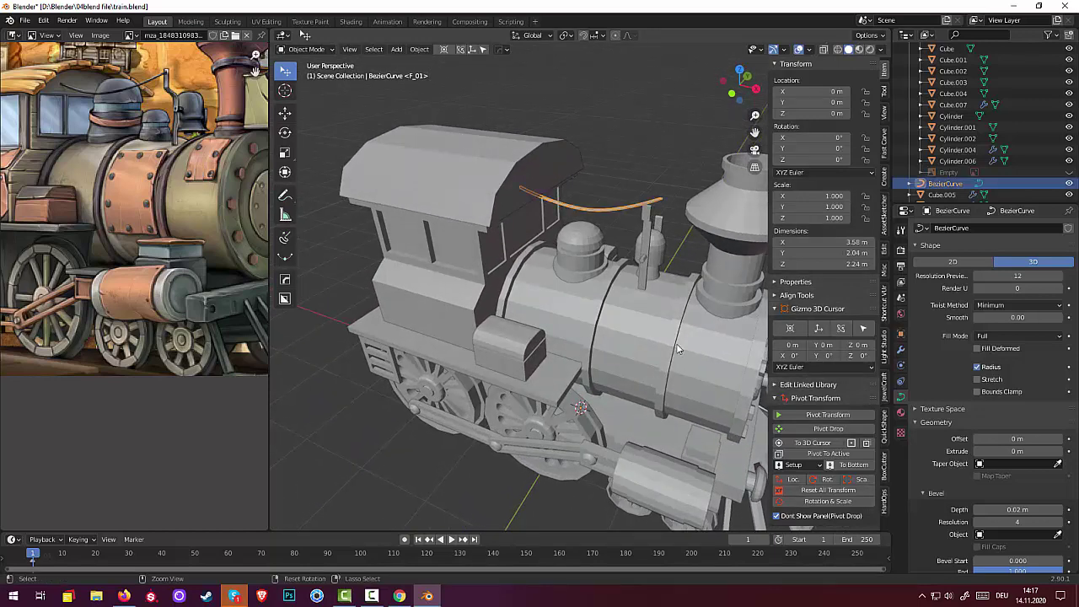
left_click(611, 210)
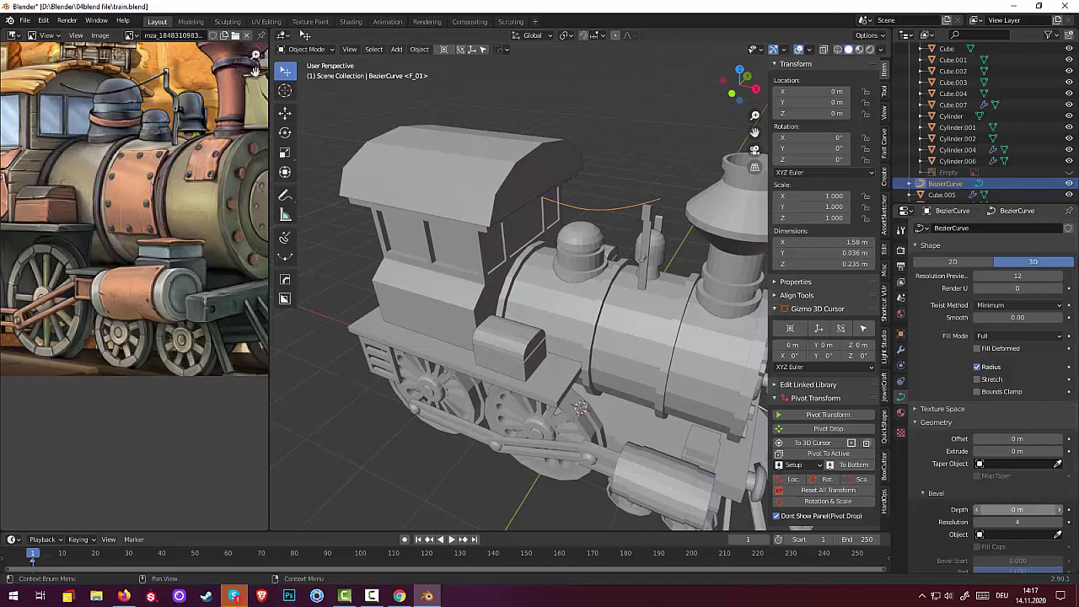
left_click_drag(1018, 509, 1046, 509)
left_click_drag(1017, 509, 978, 509)
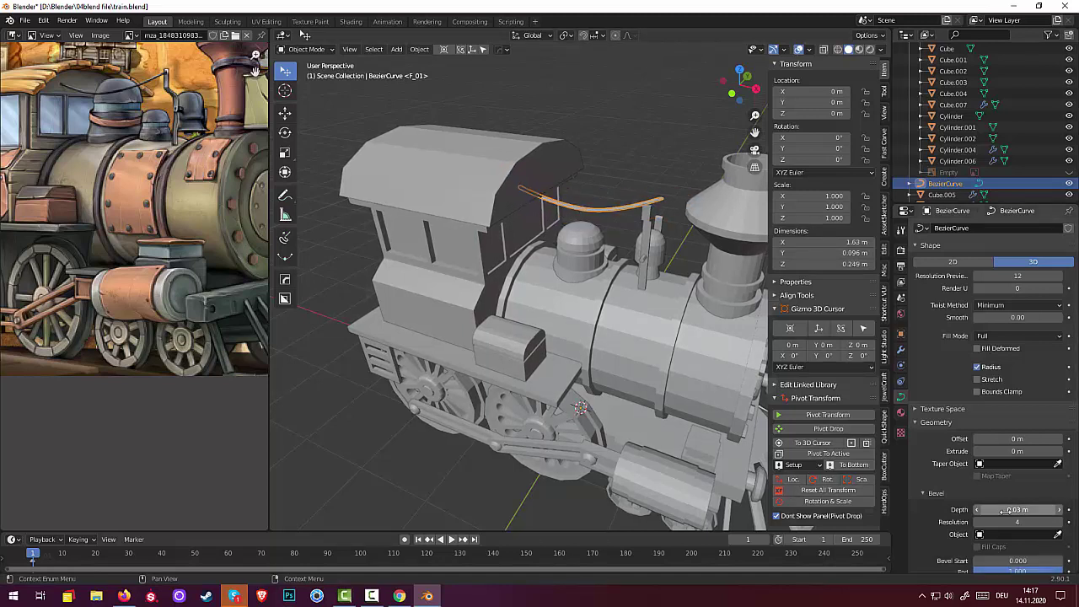
middle_click_drag(626, 229, 584, 260)
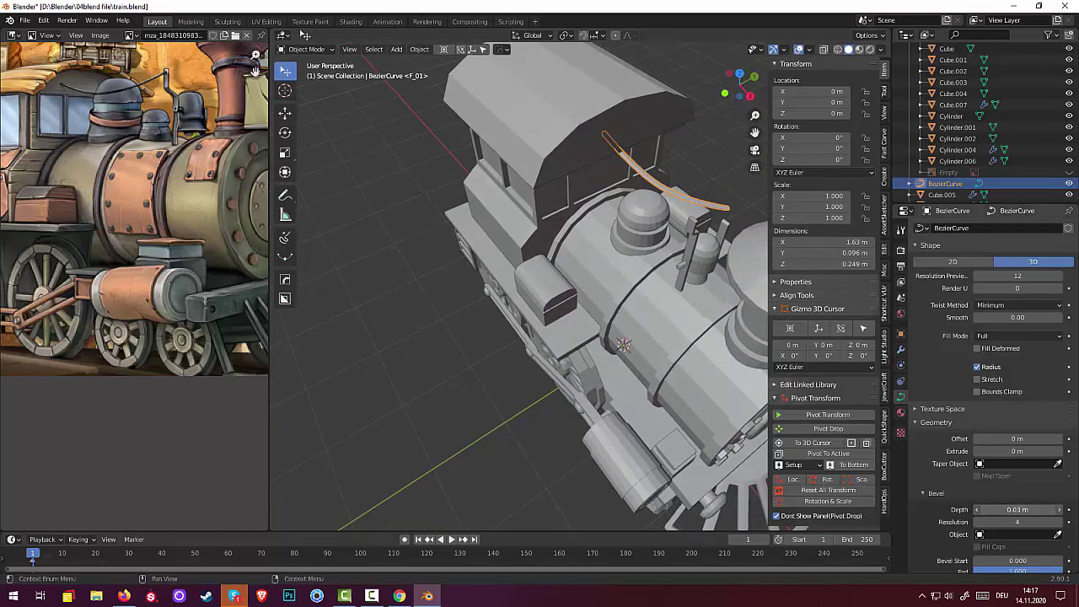
mouse_move(1018, 510)
left_mouse_down()
mouse_move(999, 509)
mouse_move(1022, 510)
left_mouse_up()
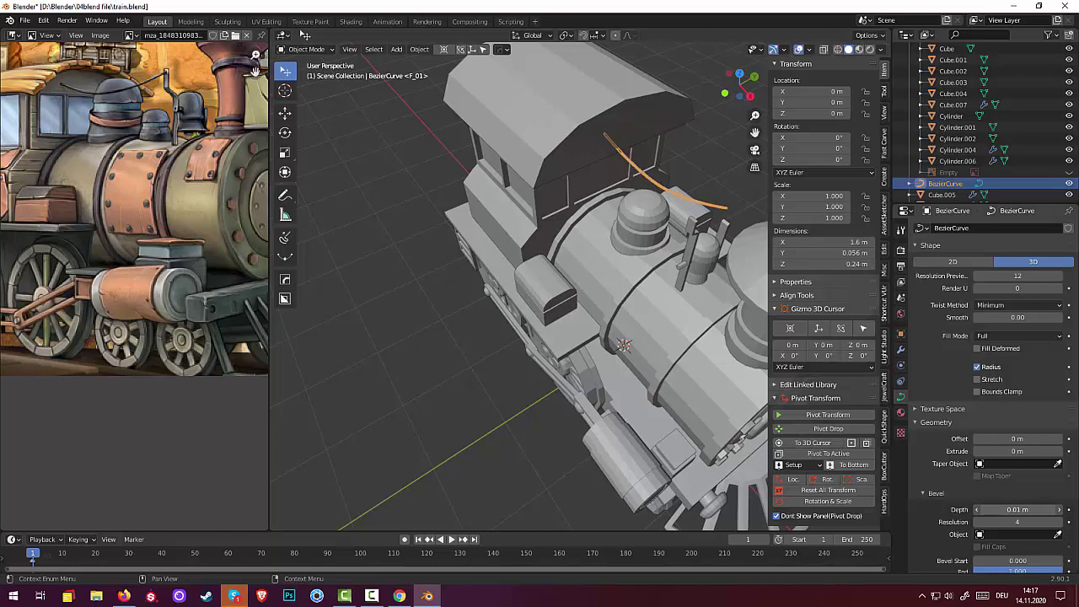
left_click(663, 364)
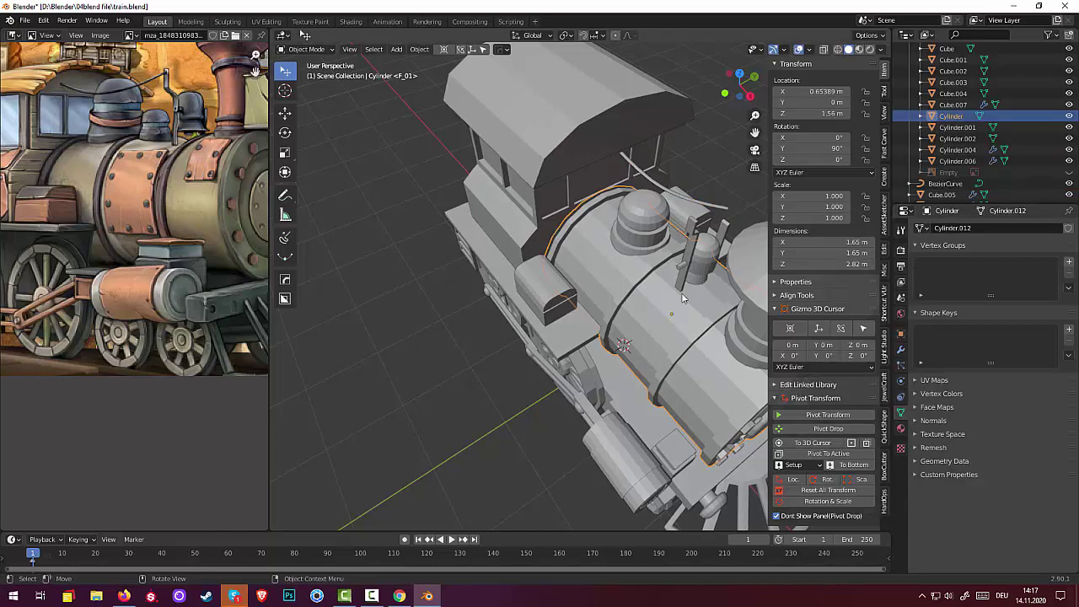
mouse_move(683, 297)
middle_mouse_down()
mouse_move(712, 268)
mouse_move(709, 327)
mouse_move(724, 319)
middle_mouse_up()
From top view, move the curved pipe along Y to about -0.34 m
left_click(738, 258)
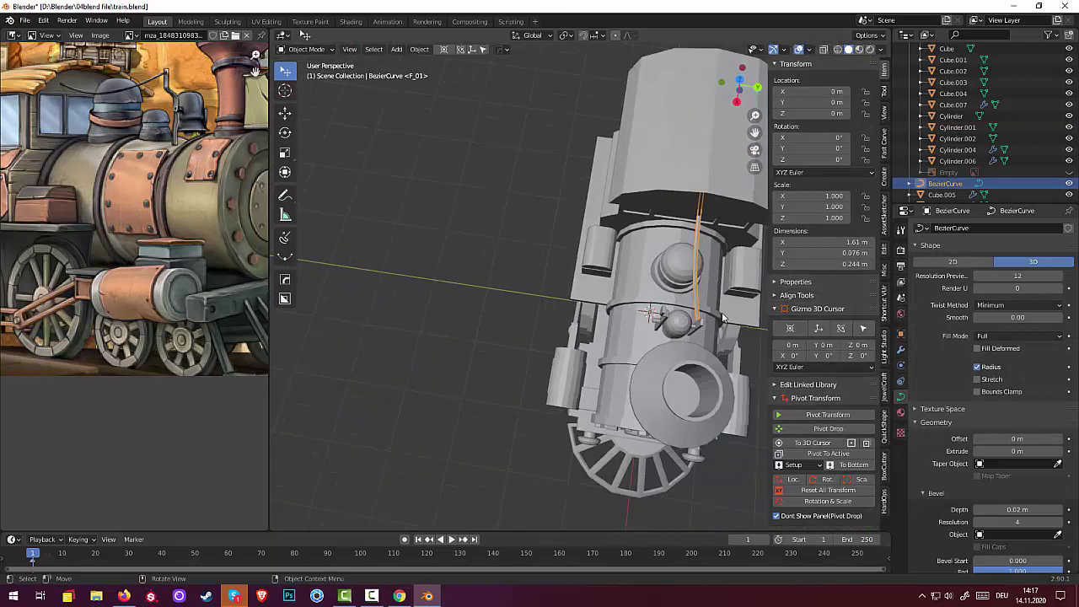
key("KP_7")
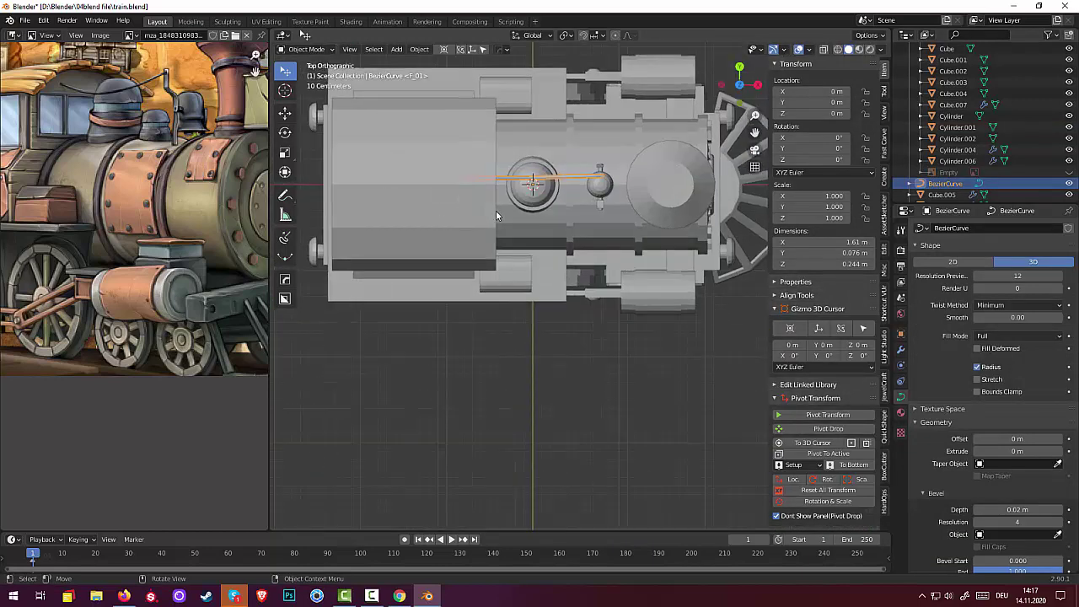
key("g")
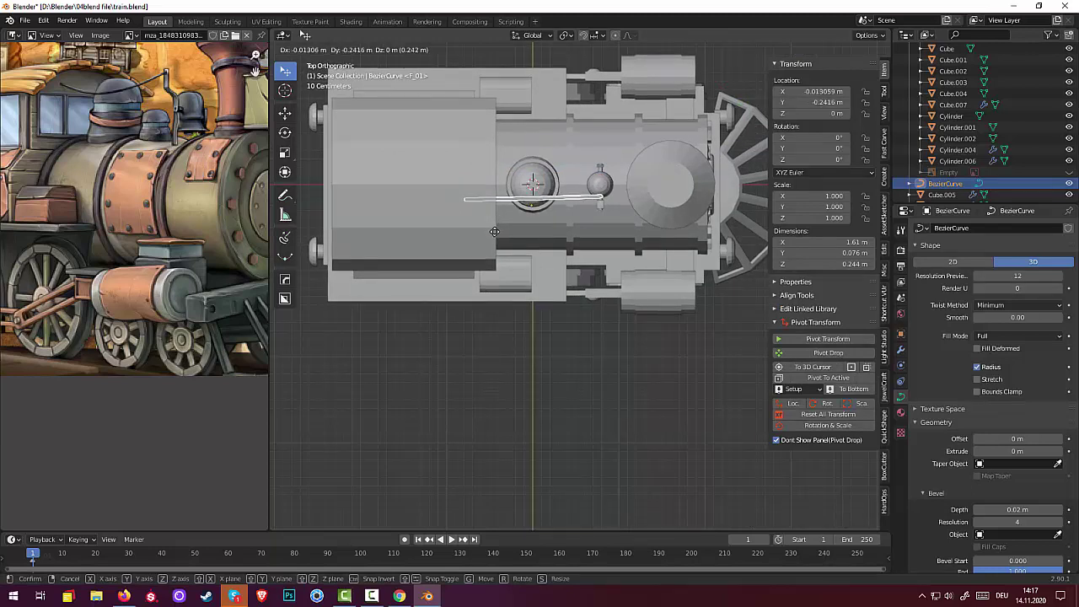
key("y")
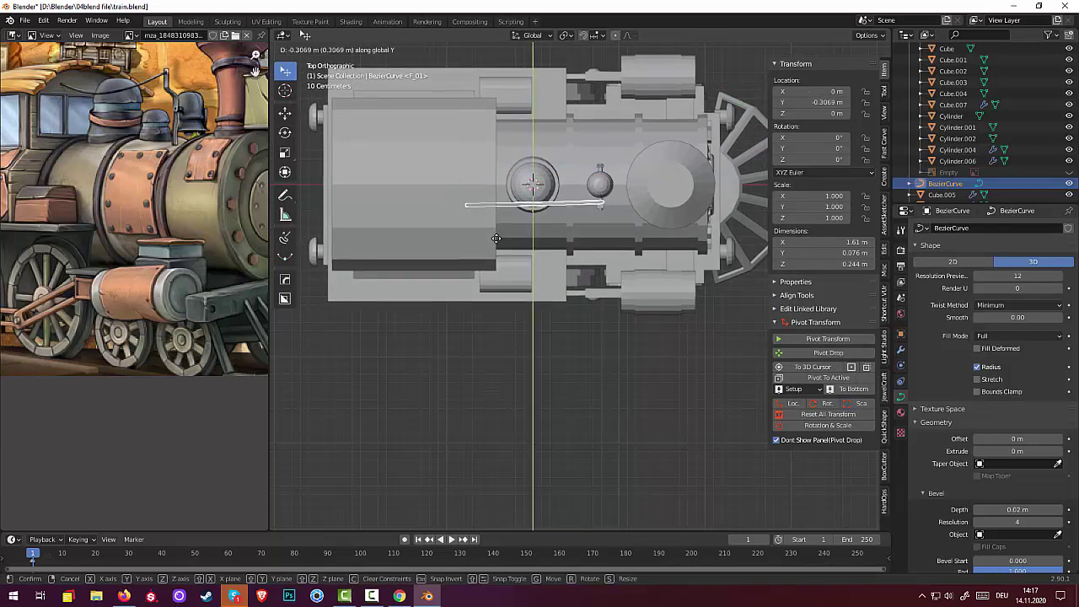
left_click(495, 240)
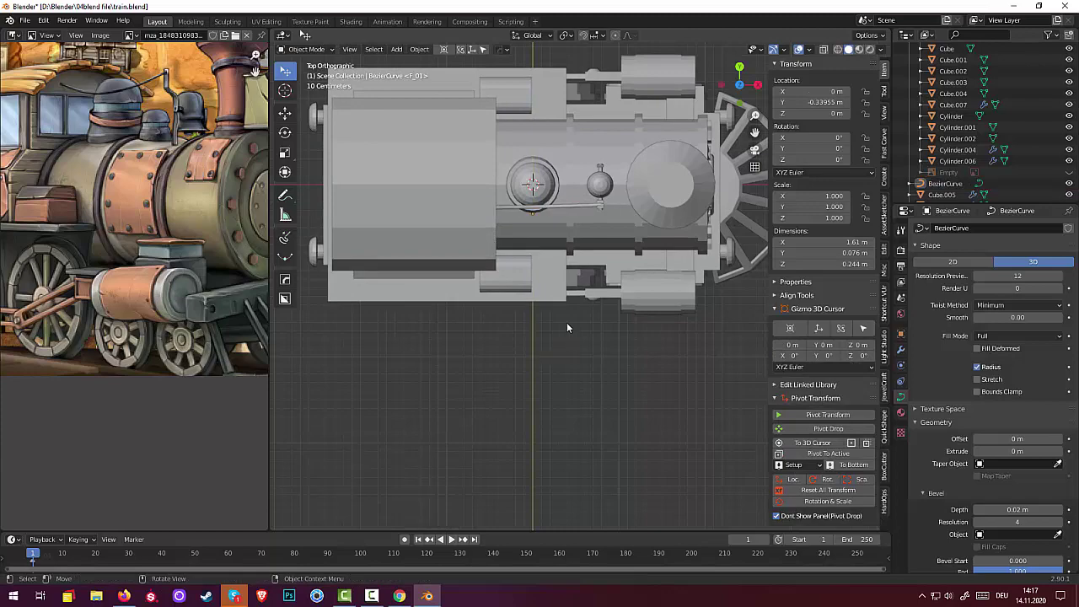
mouse_move(566, 322)
middle_mouse_down()
mouse_move(557, 242)
mouse_move(719, 266)
mouse_move(707, 289)
mouse_move(615, 273)
mouse_move(586, 254)
mouse_move(504, 265)
mouse_move(650, 276)
middle_mouse_up()
Duplicate the small pipe as Cylinder.012, raise the copy, and flatten it along Y
left_click(644, 268)
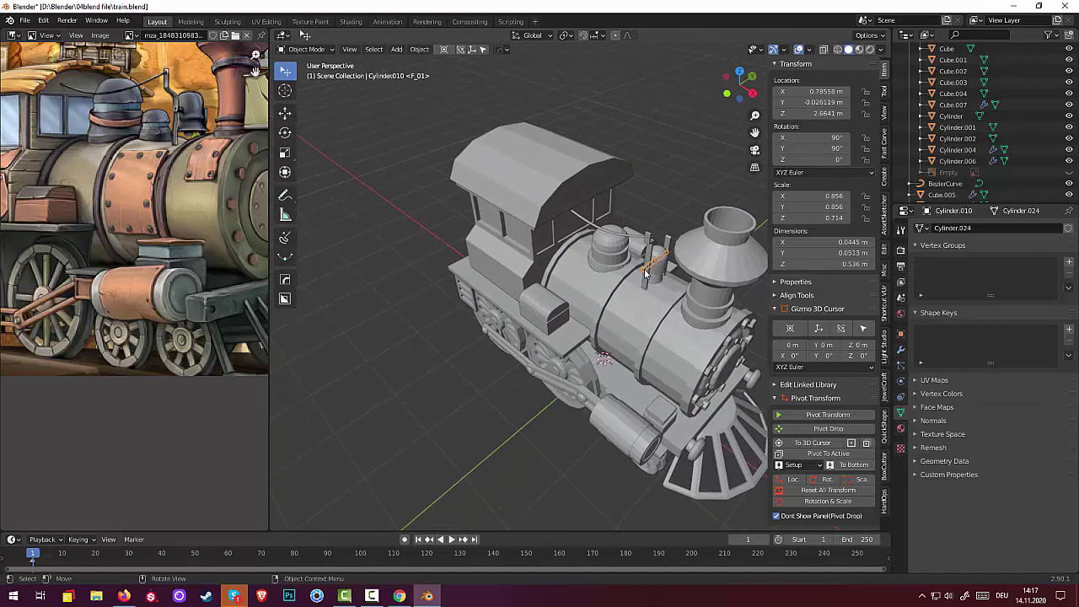
key("shift+d")
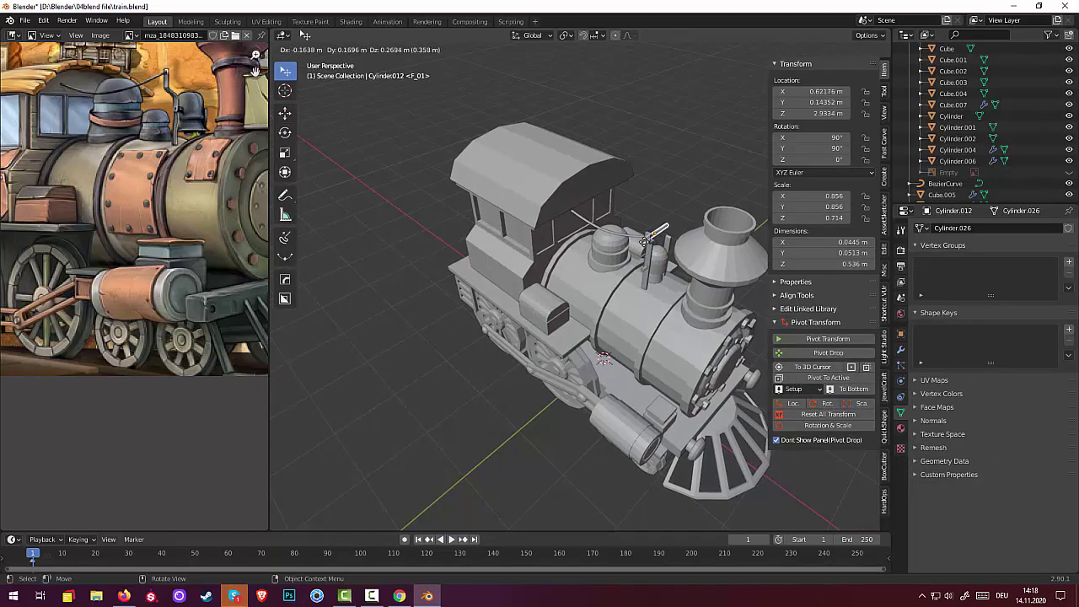
key("z")
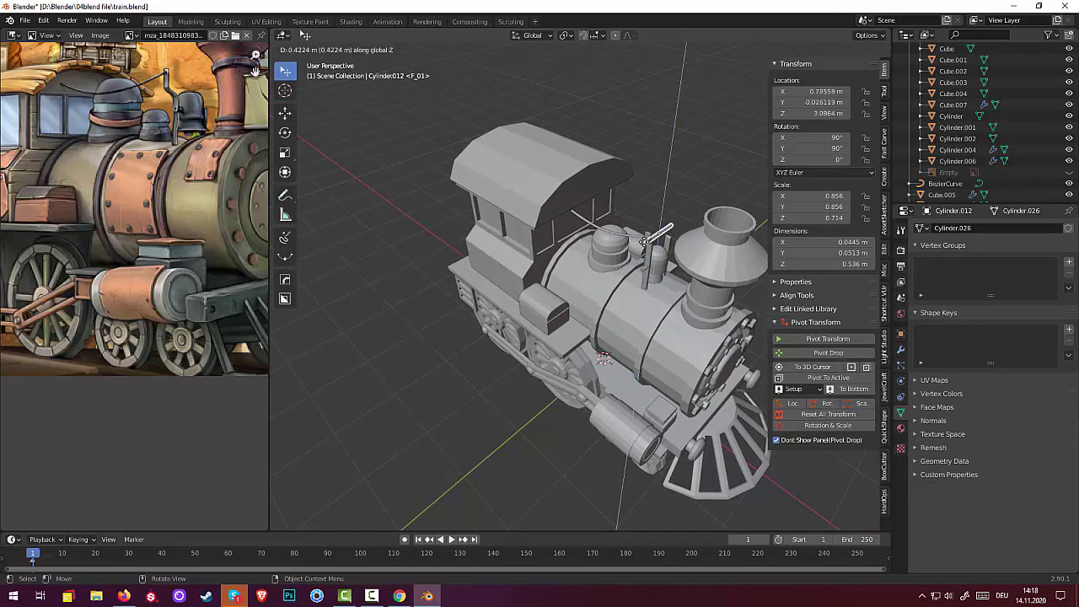
left_click(675, 225)
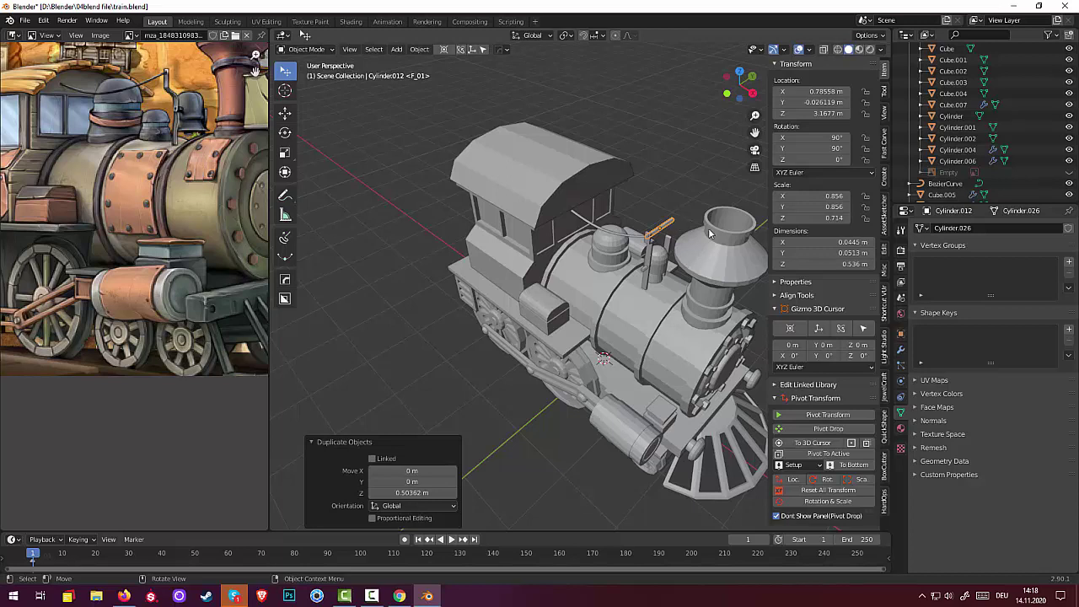
key("s")
key("y")
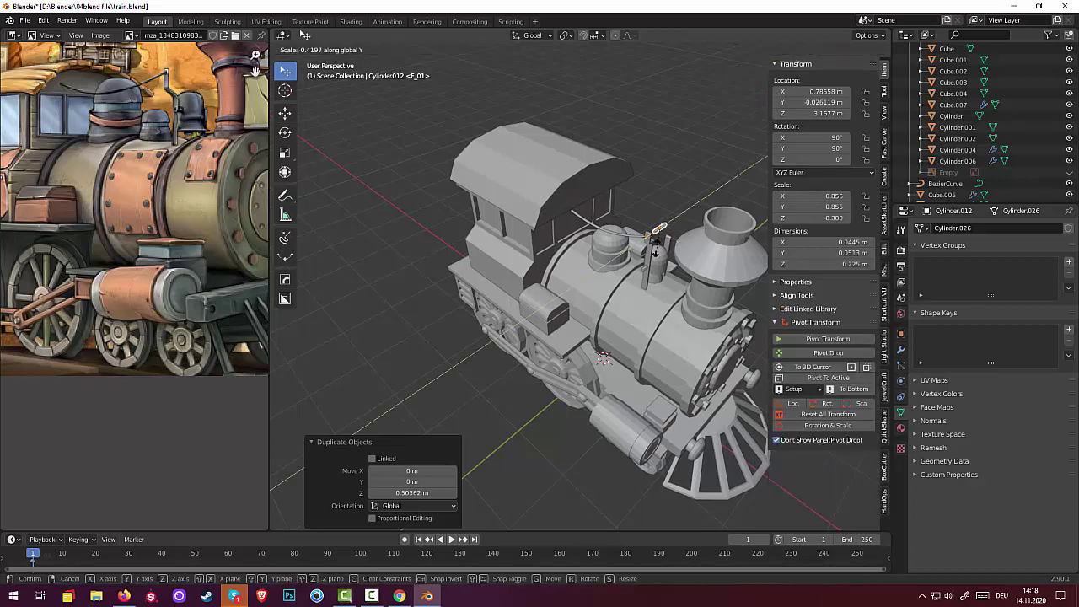
left_click(660, 228)
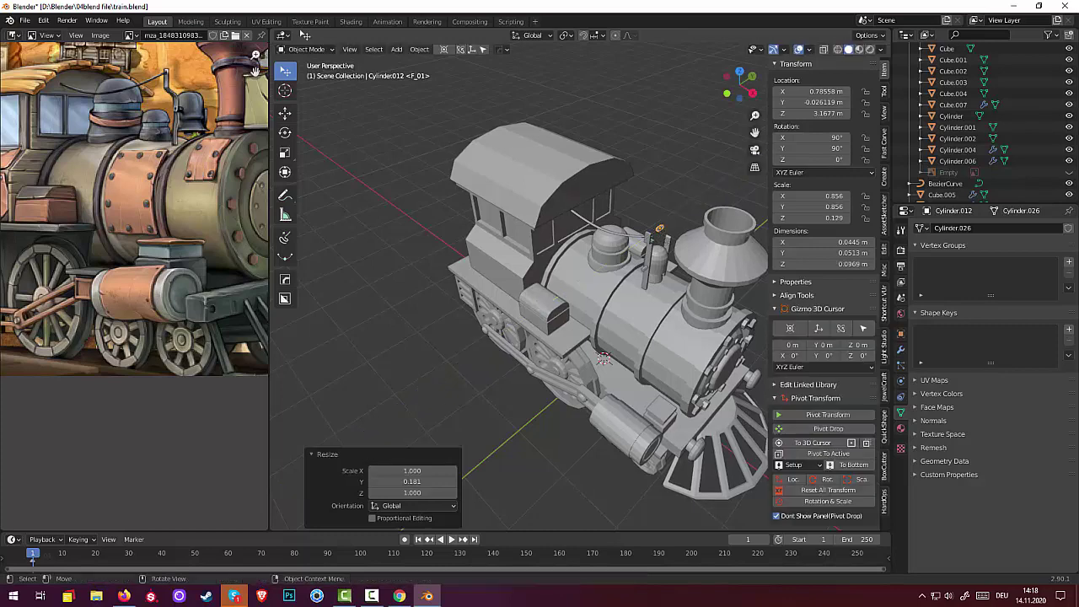
Scale the copy up by 1.202 and shift it along Y beside the whistle posts
key("s")
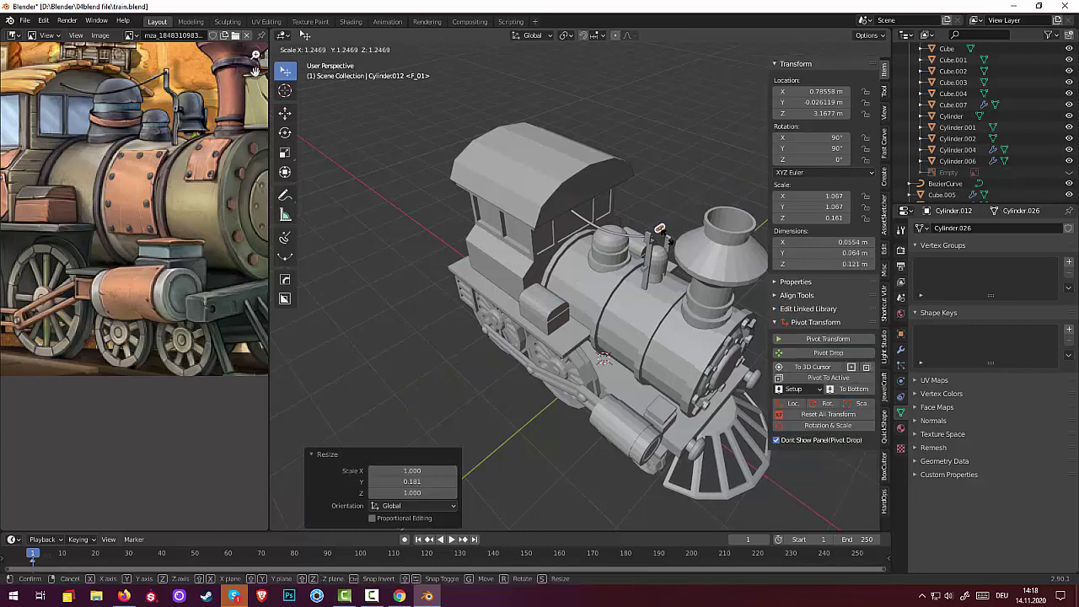
left_click(670, 241)
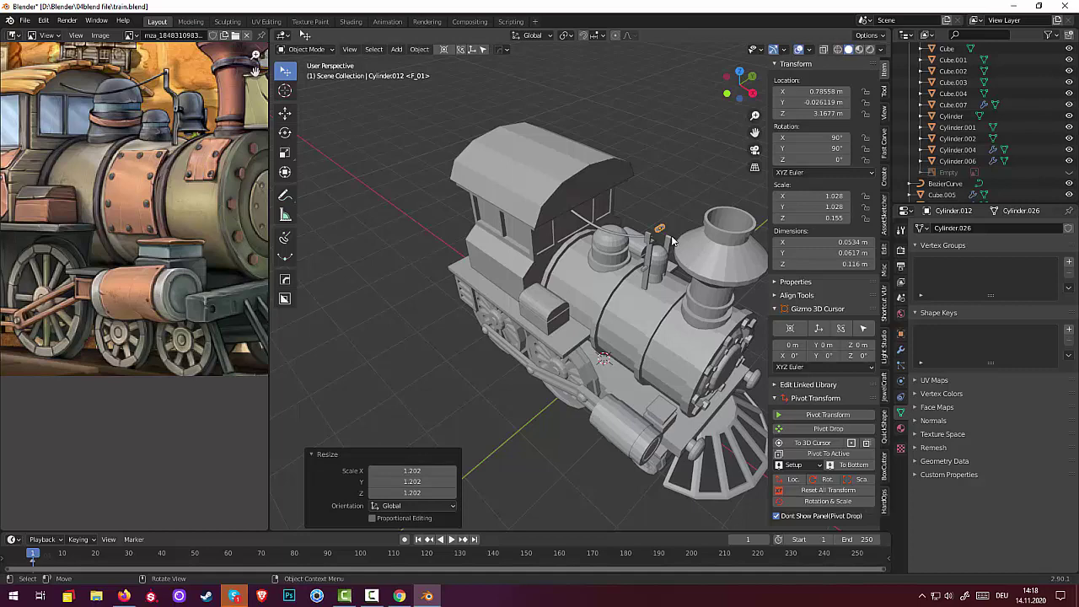
key("g")
key("y")
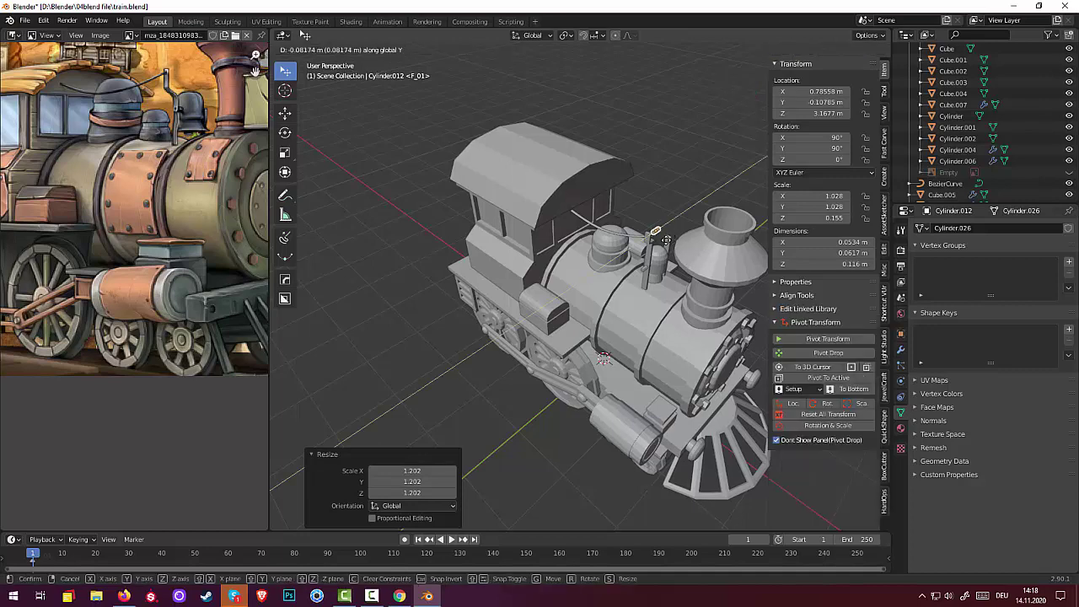
left_click(662, 242)
left_click(638, 278)
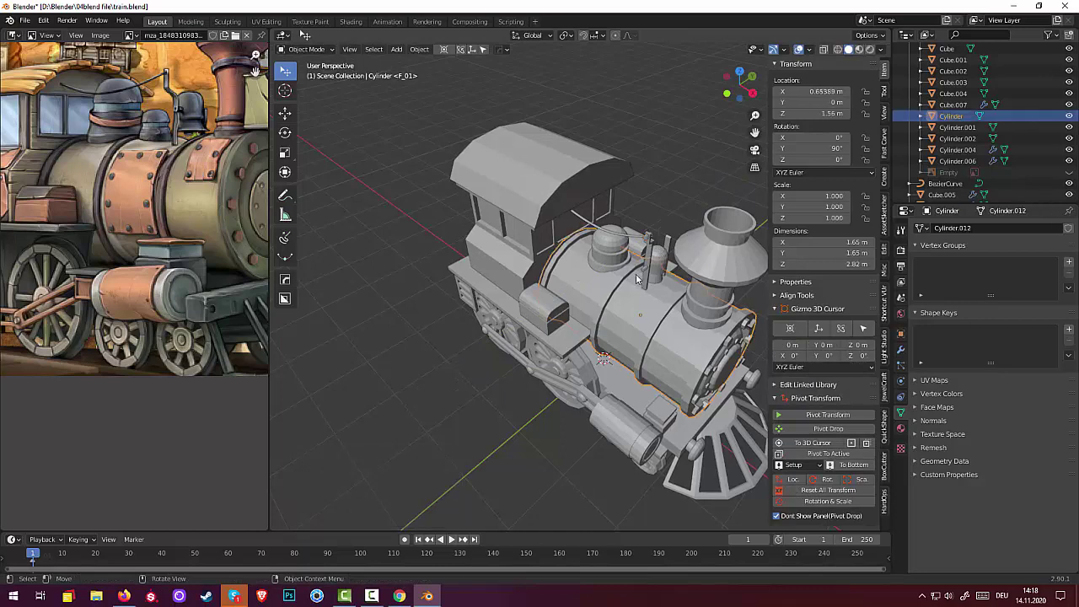
mouse_move(650, 270)
middle_mouse_down()
mouse_move(693, 228)
mouse_move(769, 238)
mouse_move(793, 264)
mouse_move(766, 272)
mouse_move(652, 243)
mouse_move(698, 250)
mouse_move(652, 257)
middle_mouse_up()
scroll(717, 270, "down", 3)
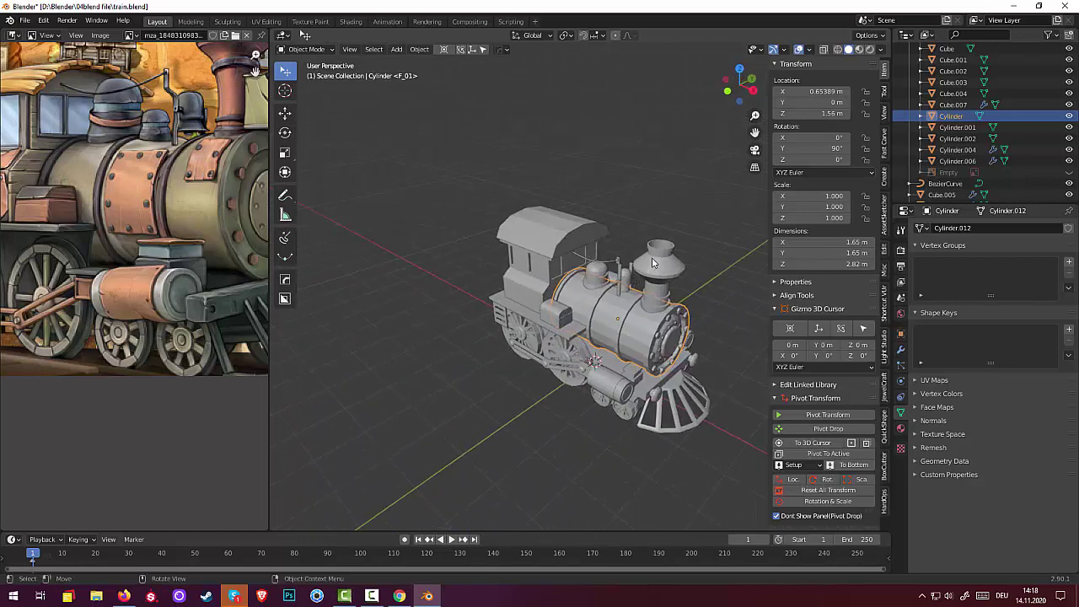
scroll(653, 257, "up", 3)
middle_click_drag(699, 223, 592, 261)
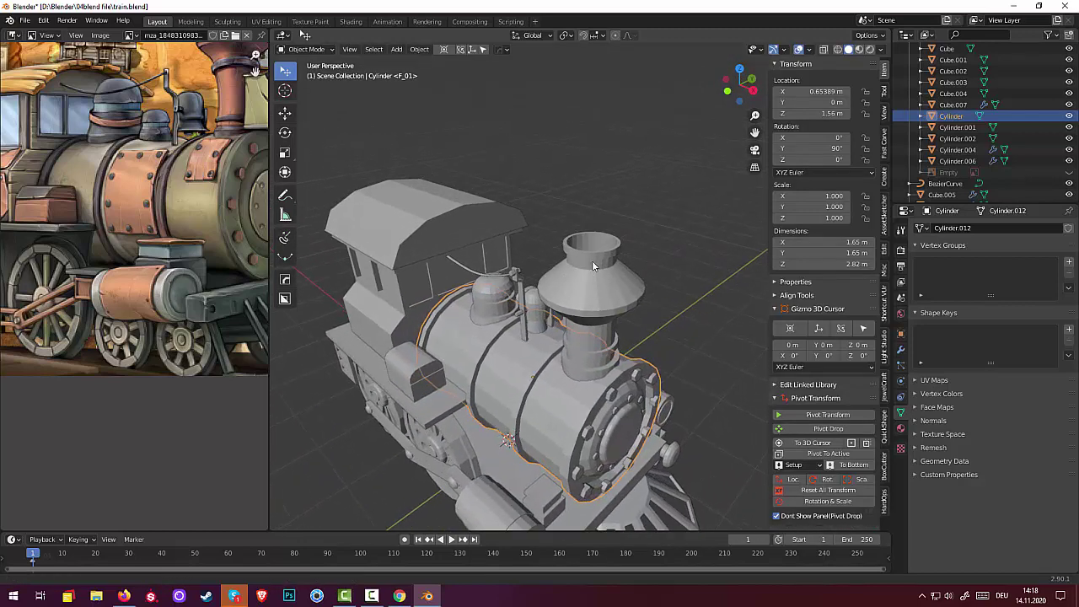
left_click(589, 268)
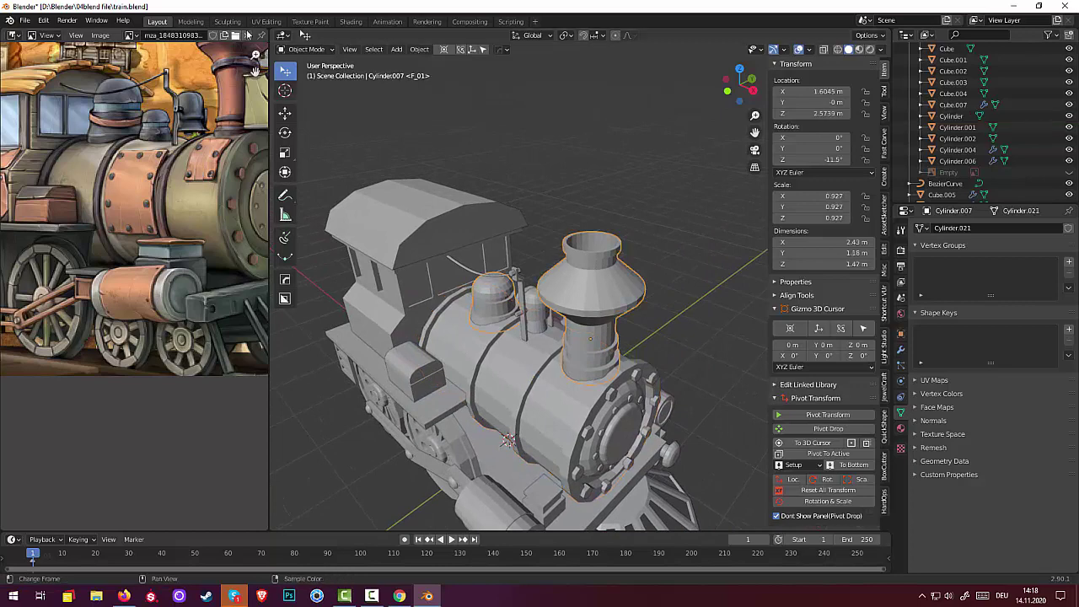
left_click(306, 49)
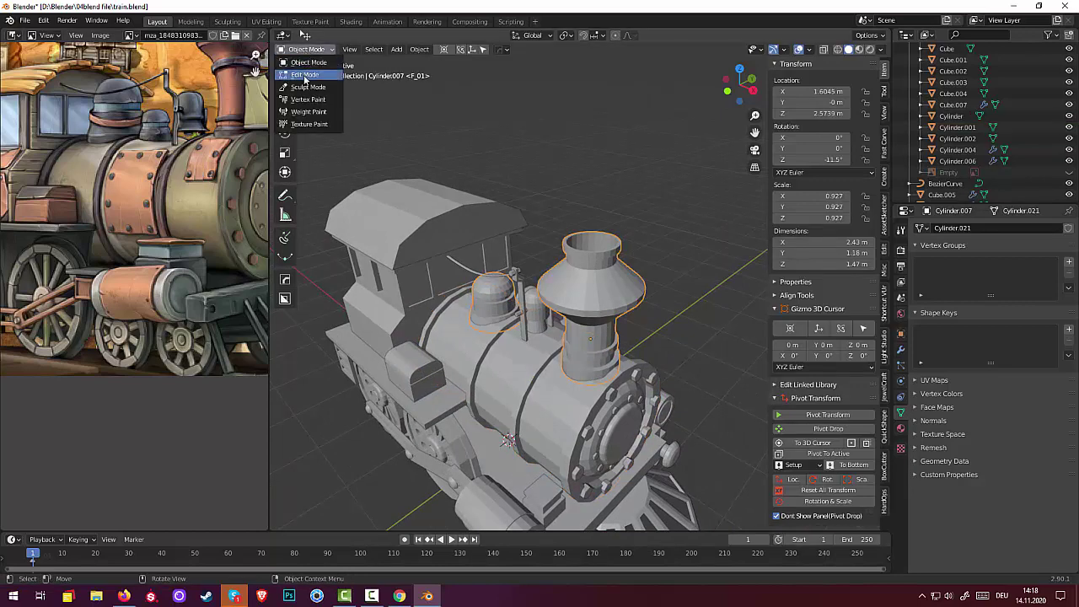
left_click(305, 74)
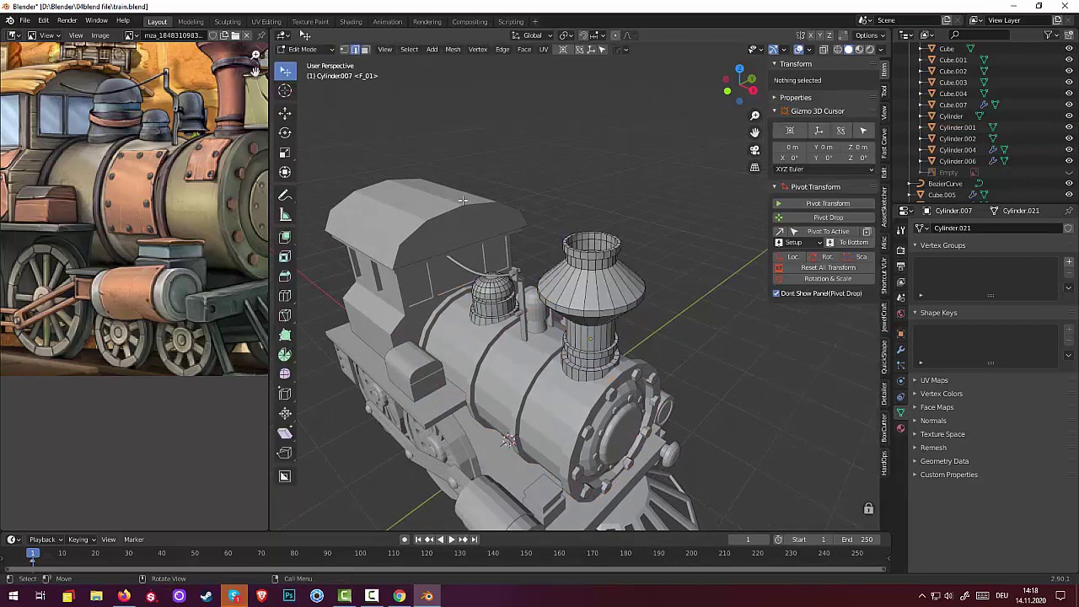
left_click(585, 264)
mouse_move(596, 269)
middle_mouse_down()
mouse_move(602, 240)
mouse_move(741, 287)
mouse_move(644, 272)
middle_mouse_up()
left_click(741, 287)
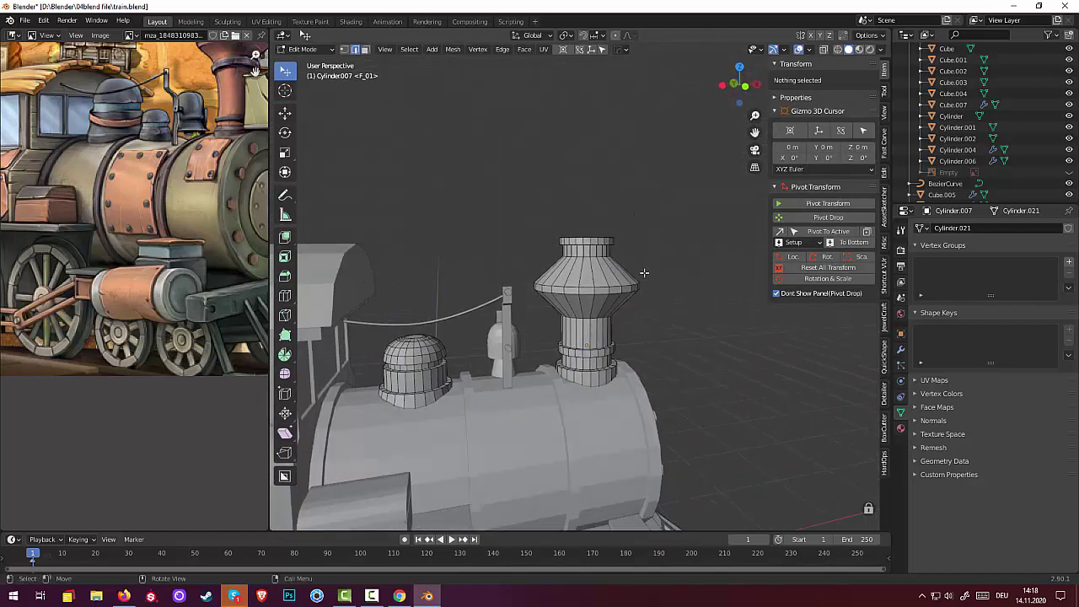
scroll(644, 272, "down", 4)
mouse_move(711, 337)
middle_mouse_down()
mouse_move(674, 330)
mouse_move(484, 345)
mouse_move(714, 361)
middle_mouse_up()
scroll(667, 339, "down", 3)
scroll(574, 342, "up", 3)
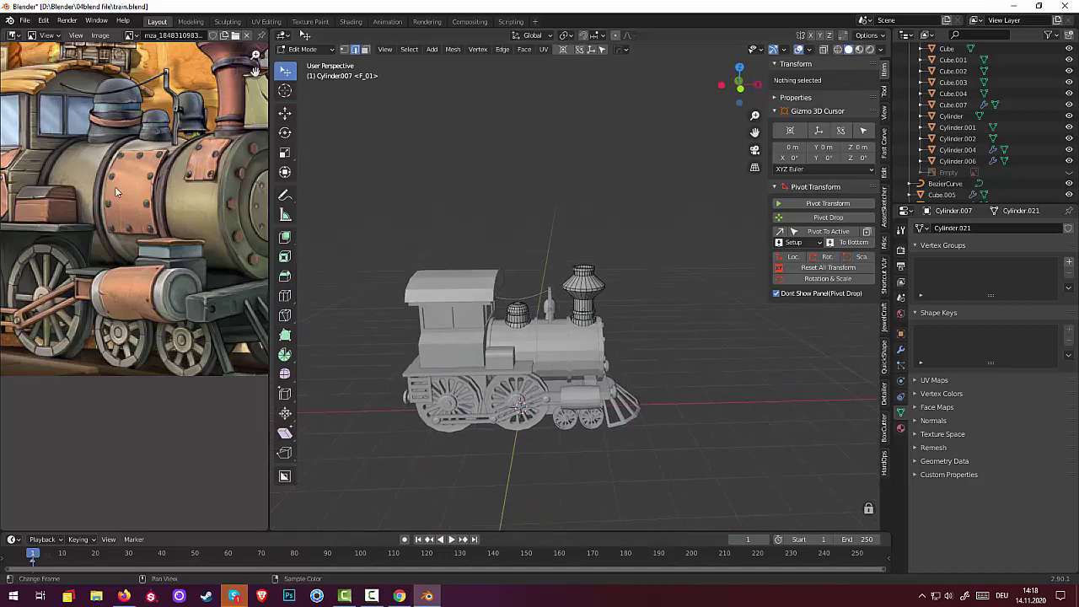
scroll(143, 230, "down", 3)
scroll(145, 245, "down", 2)
scroll(149, 241, "up", 2)
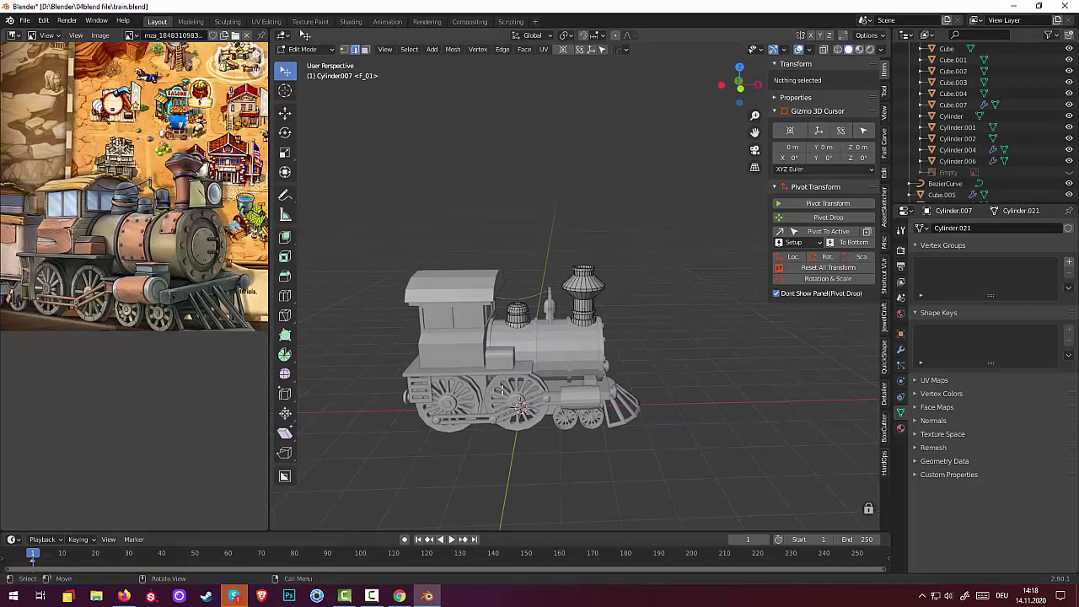
mouse_move(697, 397)
middle_mouse_down()
mouse_move(436, 375)
mouse_move(439, 429)
mouse_move(696, 376)
mouse_move(679, 388)
mouse_move(624, 371)
middle_mouse_up()
left_click(564, 343)
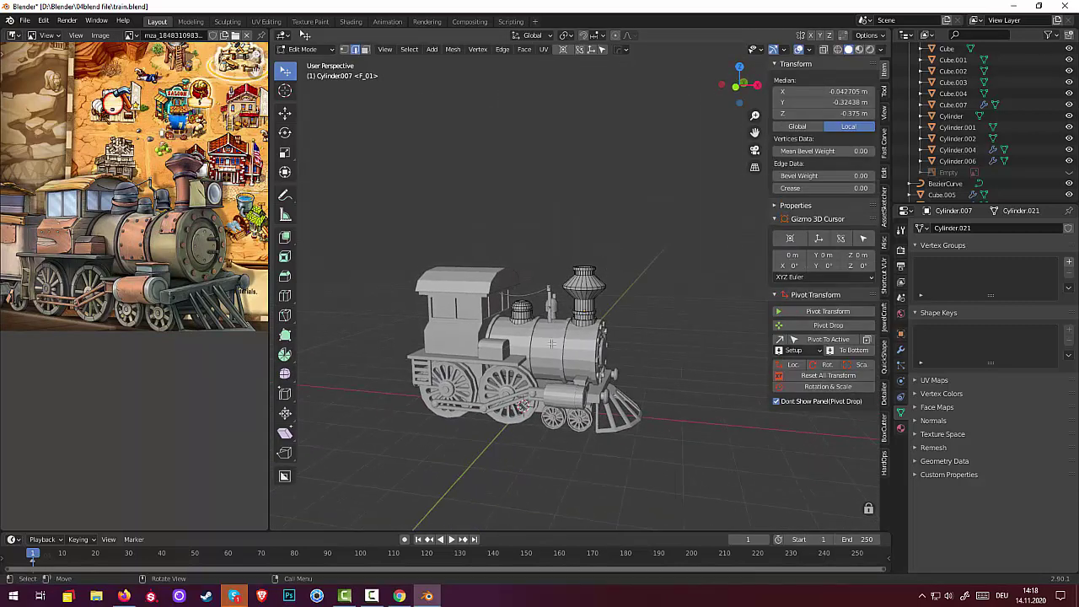
left_click(317, 50)
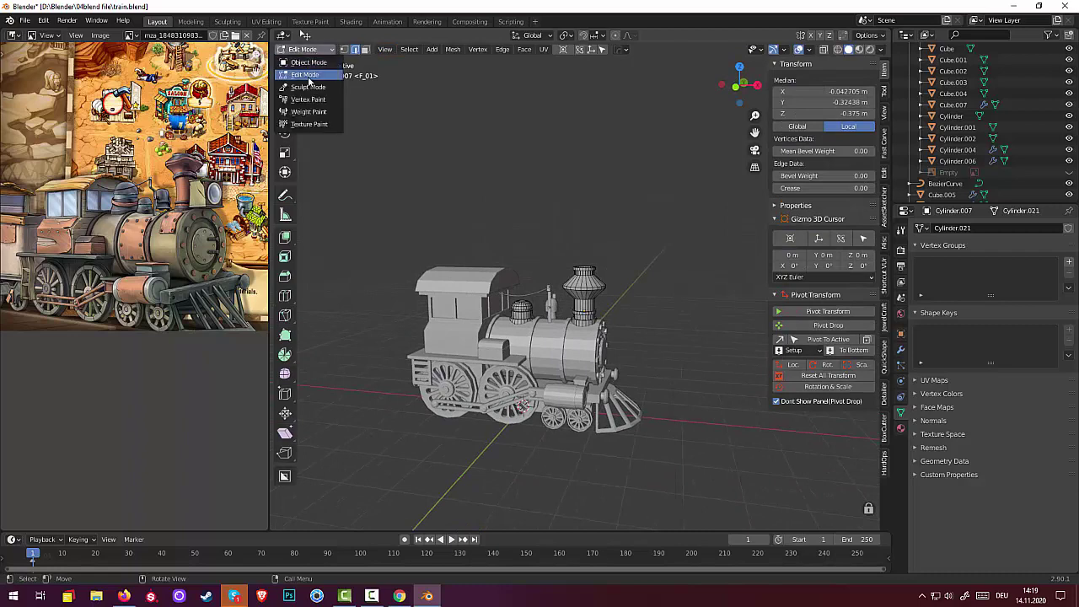
left_click(309, 62)
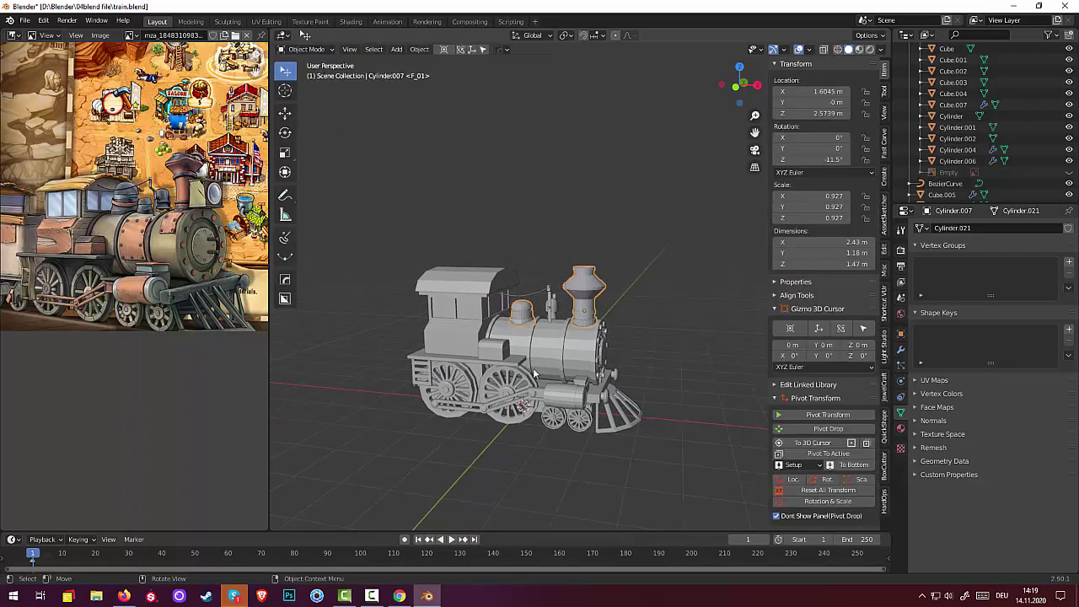
left_click(585, 352)
middle_click_drag(583, 355, 548, 357)
scroll(562, 358, "up", 2)
scroll(548, 358, "up", 1)
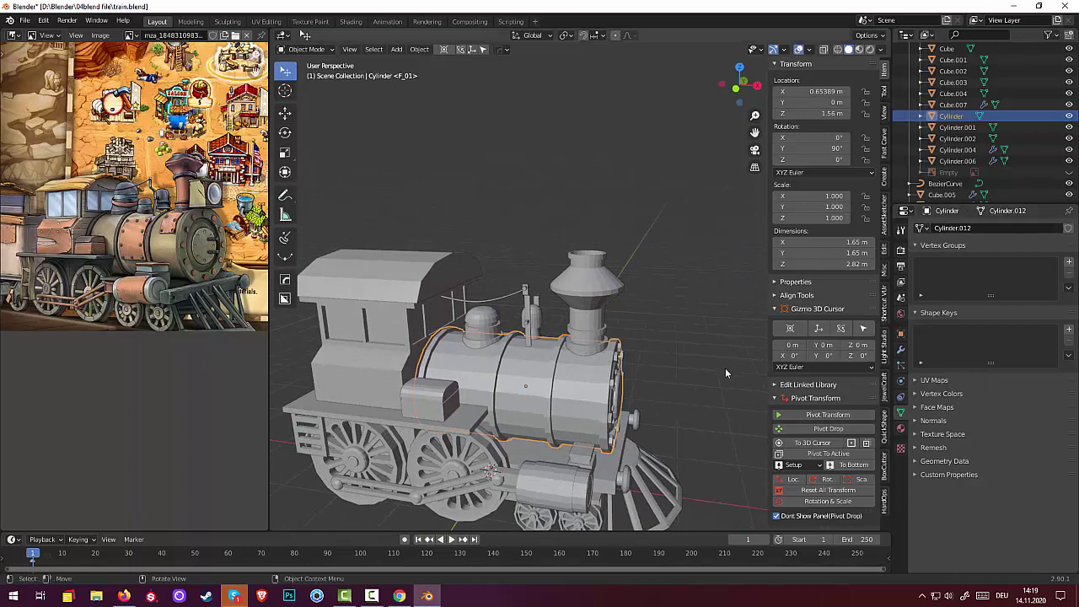
scroll(560, 412, "up", 3)
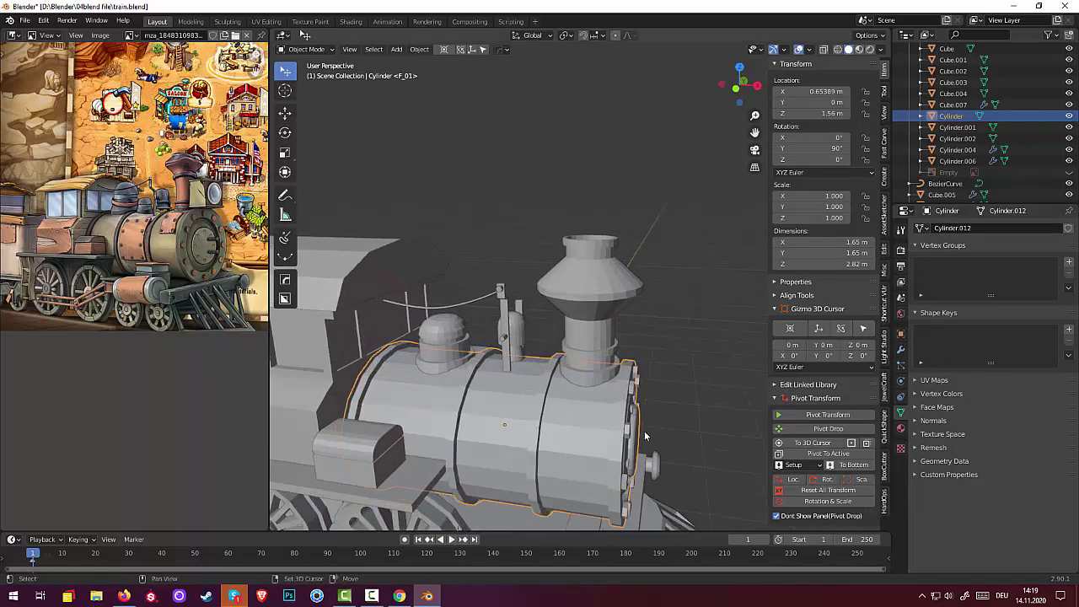
middle_click_drag(644, 430, 610, 397)
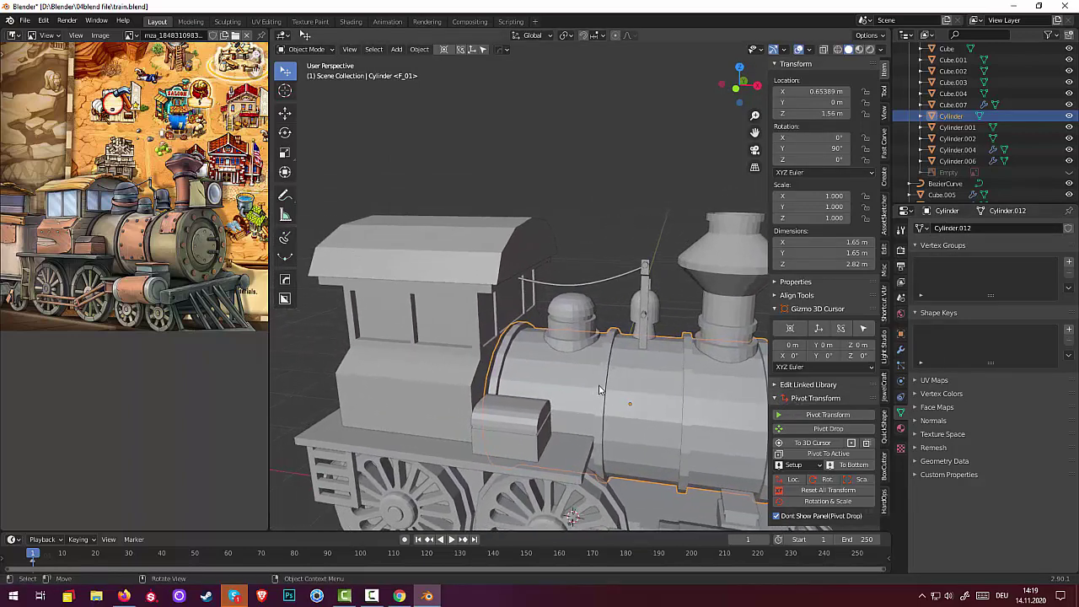
left_click(601, 389)
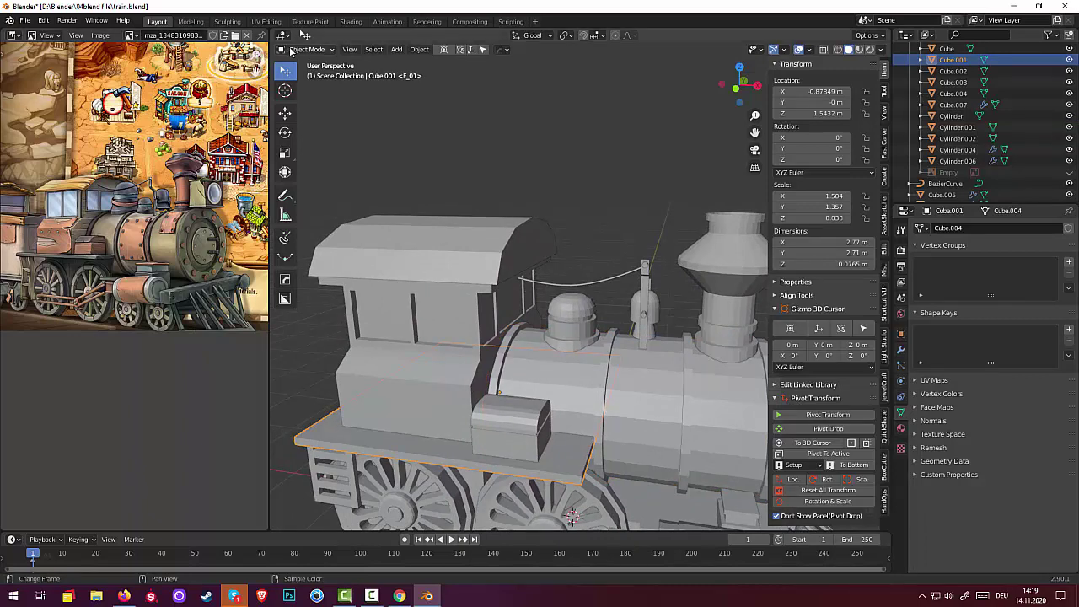
left_click(638, 381)
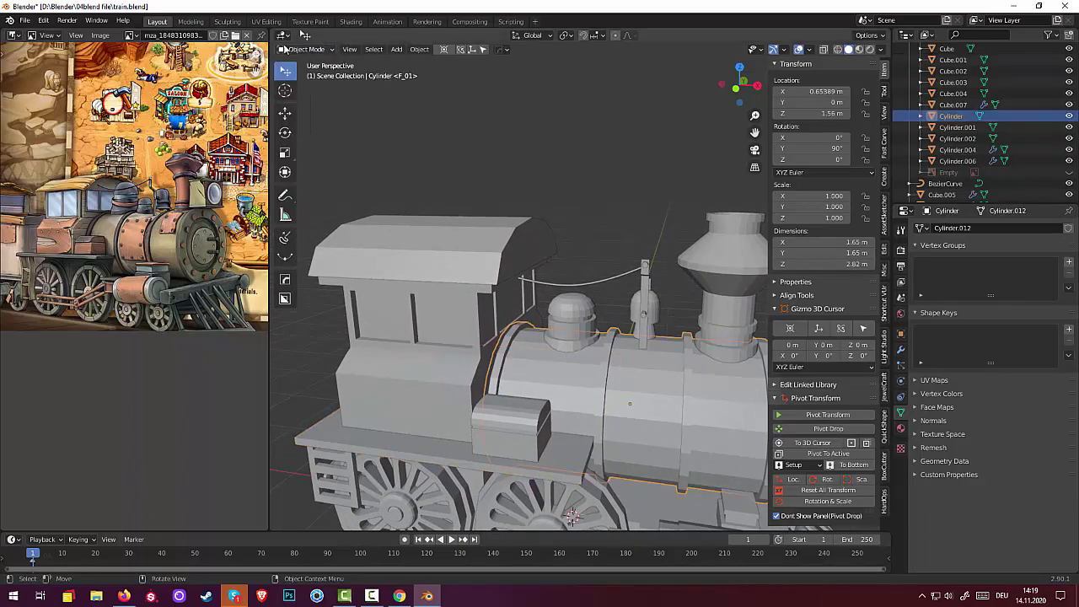
In Edit Mode, loop-cut the boiler and bevel the new loop into a narrow band
left_click(306, 49)
left_click(305, 75)
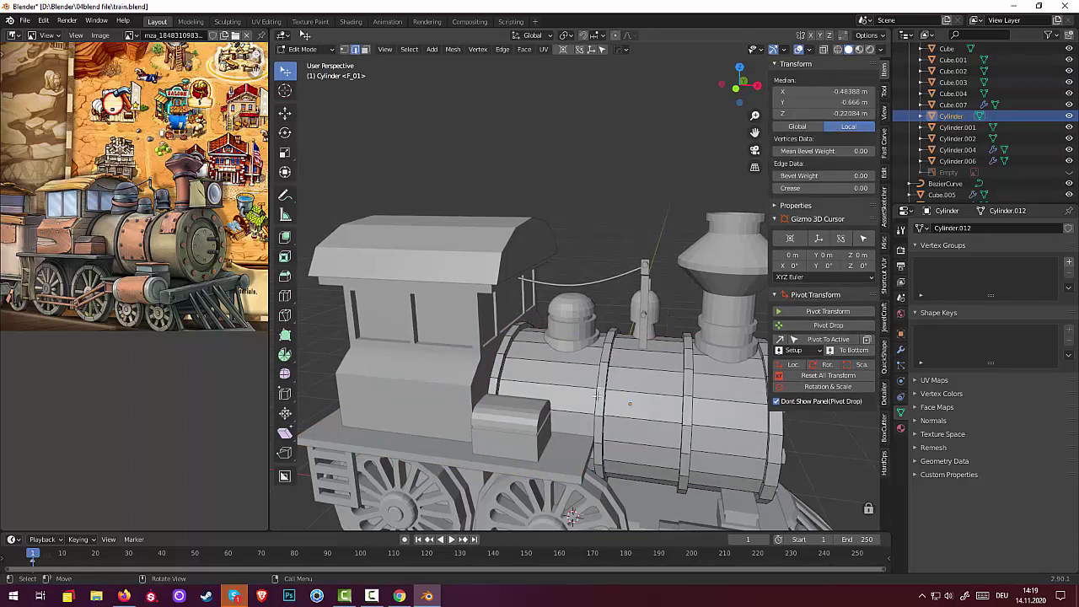
key("ctrl+r")
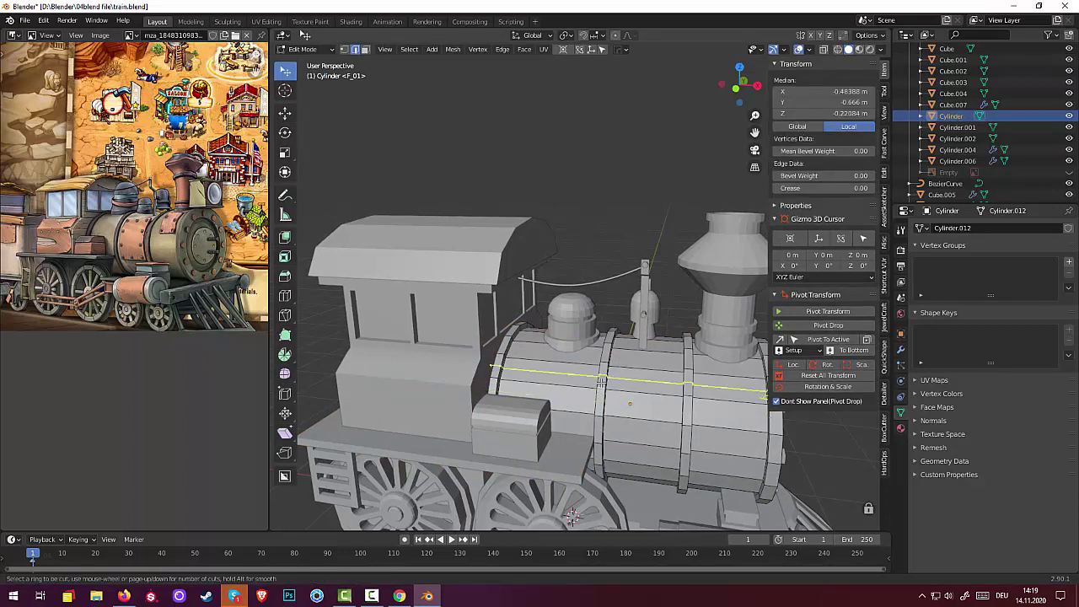
left_click(599, 386)
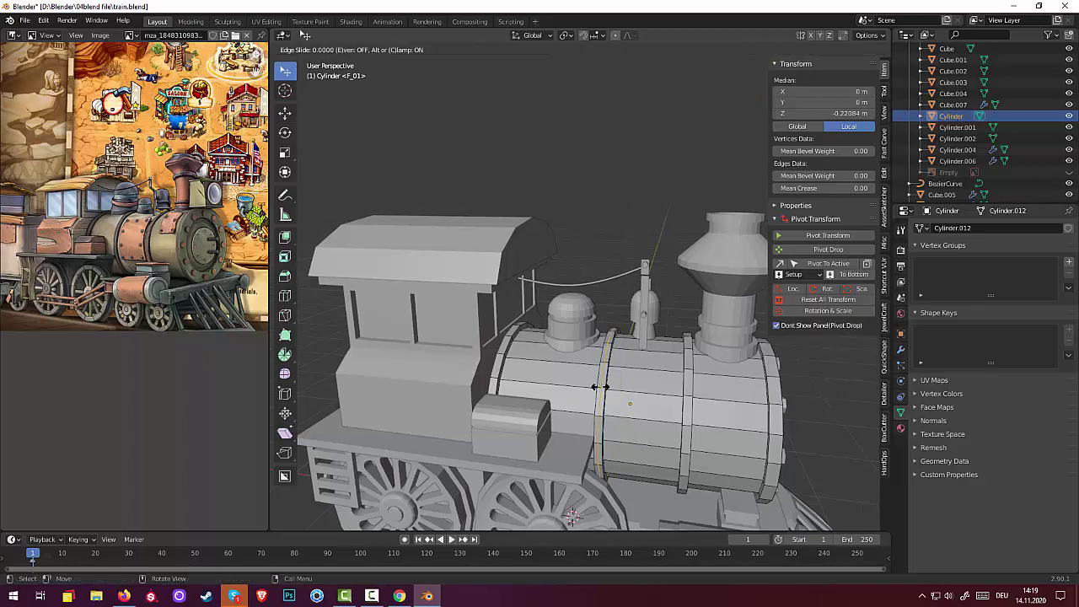
left_click(599, 386)
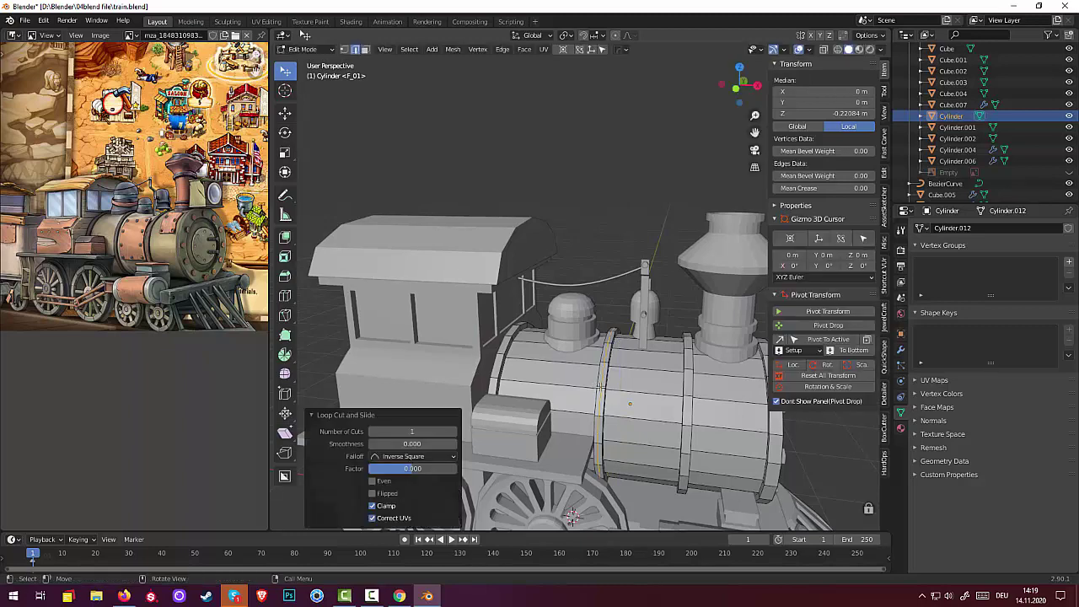
key("ctrl+b")
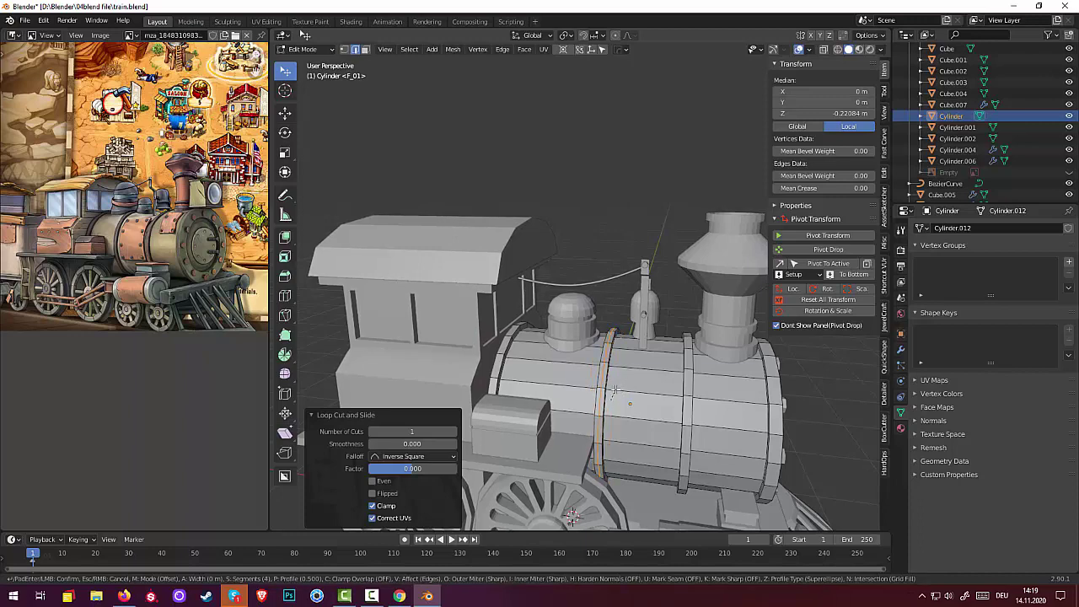
scroll(624, 409, "down", 3)
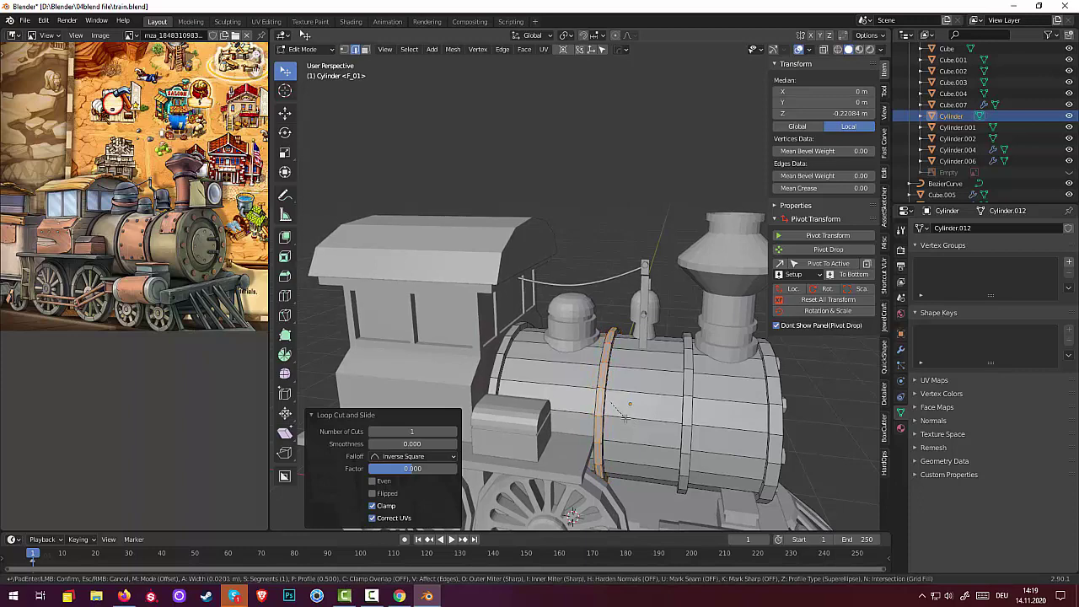
left_click(625, 416)
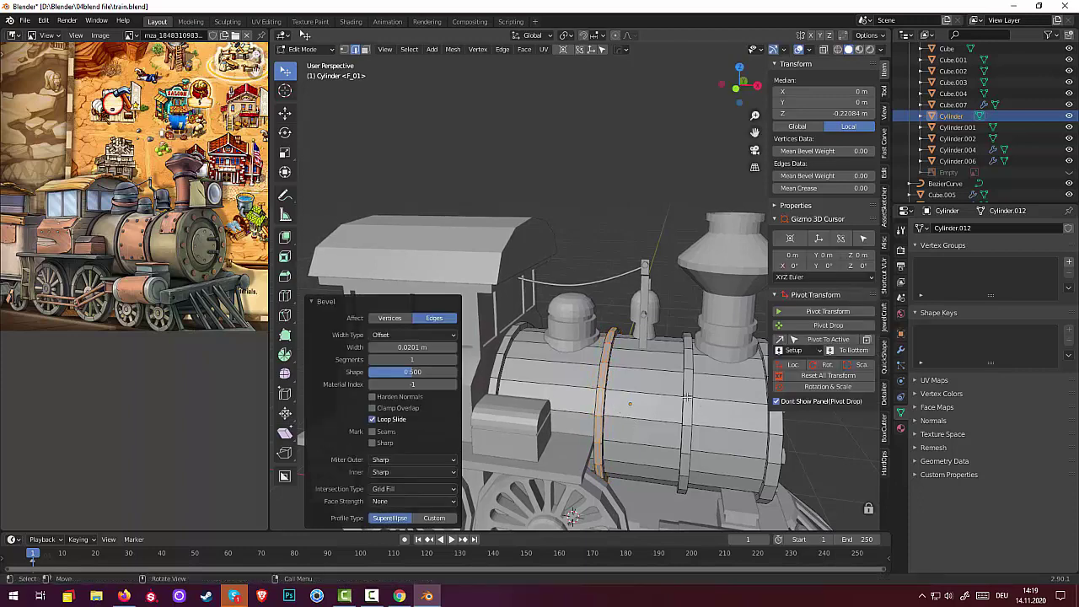
left_click(687, 397)
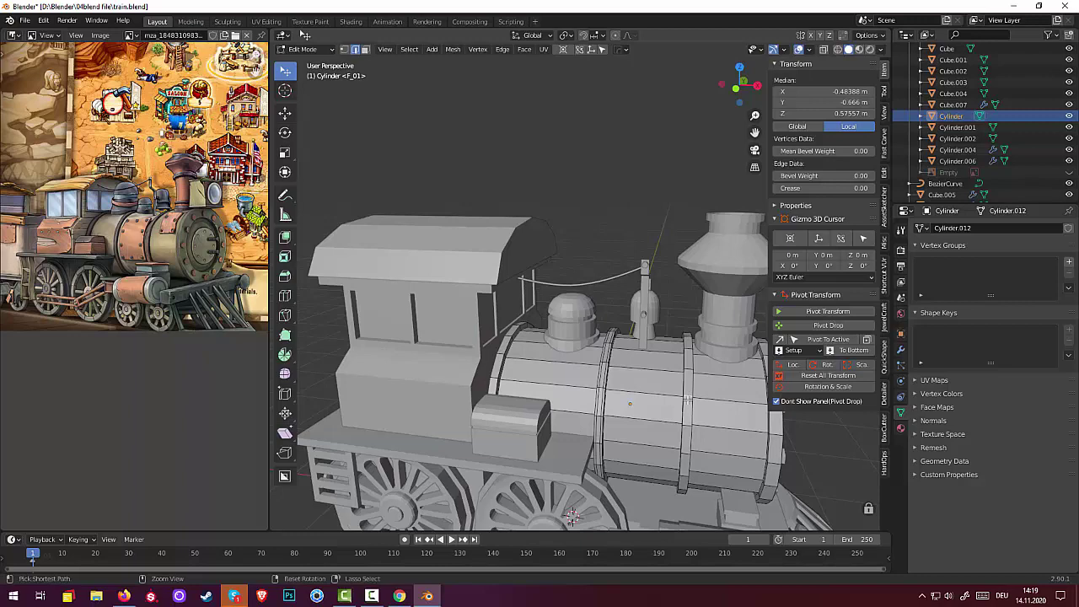
Add another centred loop below the chimney and bevel it into a 0.0238 m band
key("ctrl+r")
left_click(688, 396)
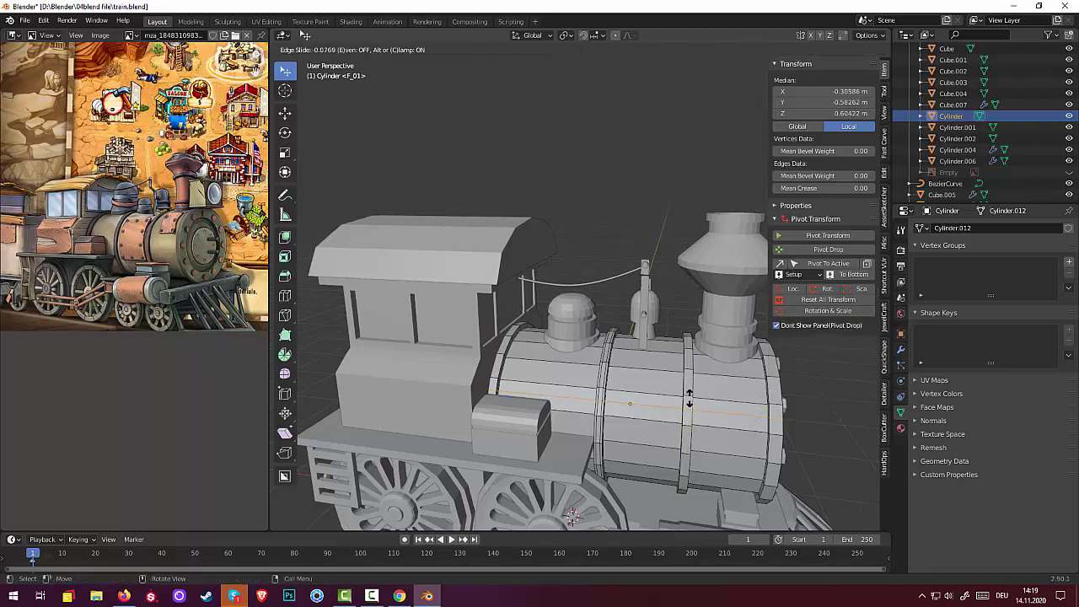
right_click(689, 398)
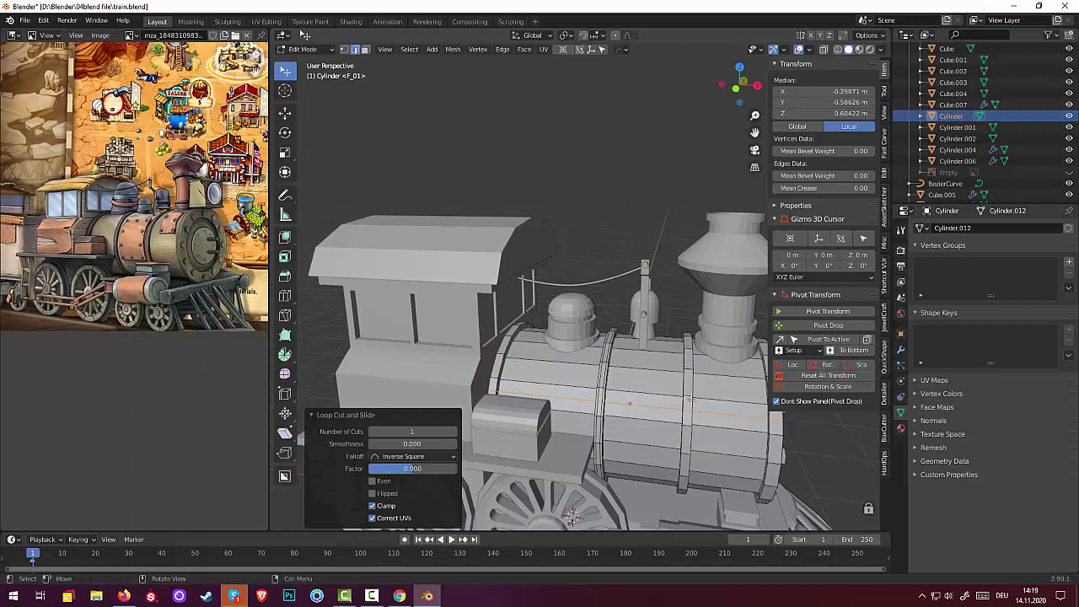
key("ctrl+r")
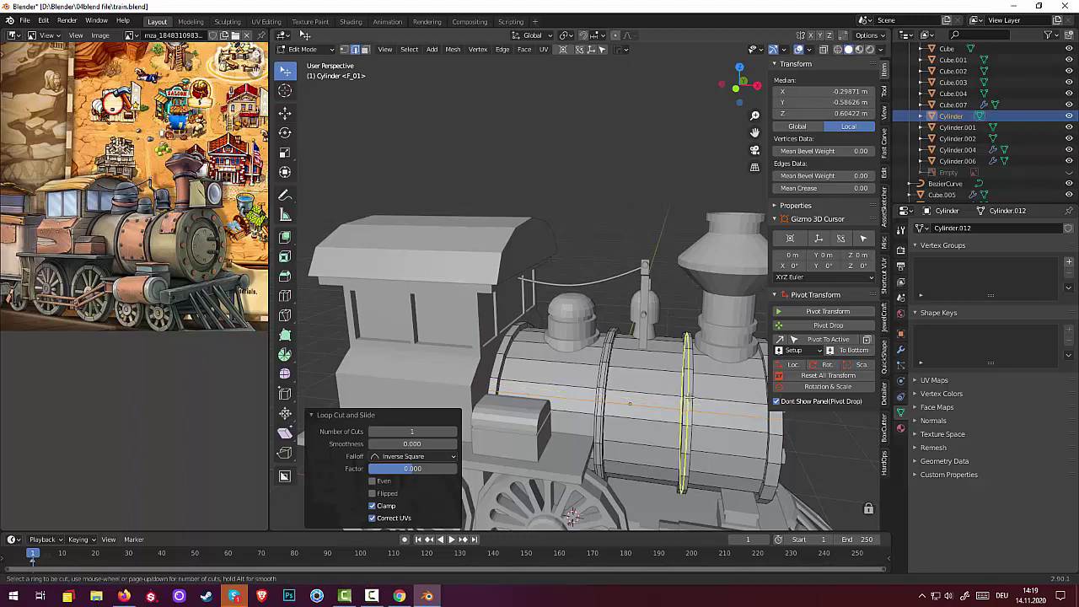
left_click(688, 397)
right_click(689, 398)
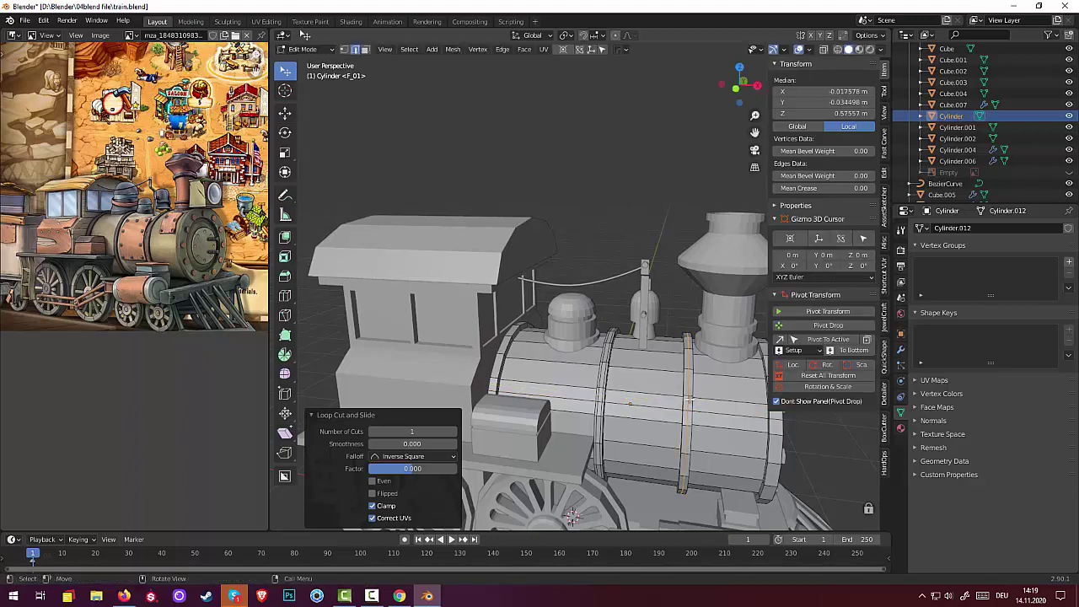
key("ctrl+b")
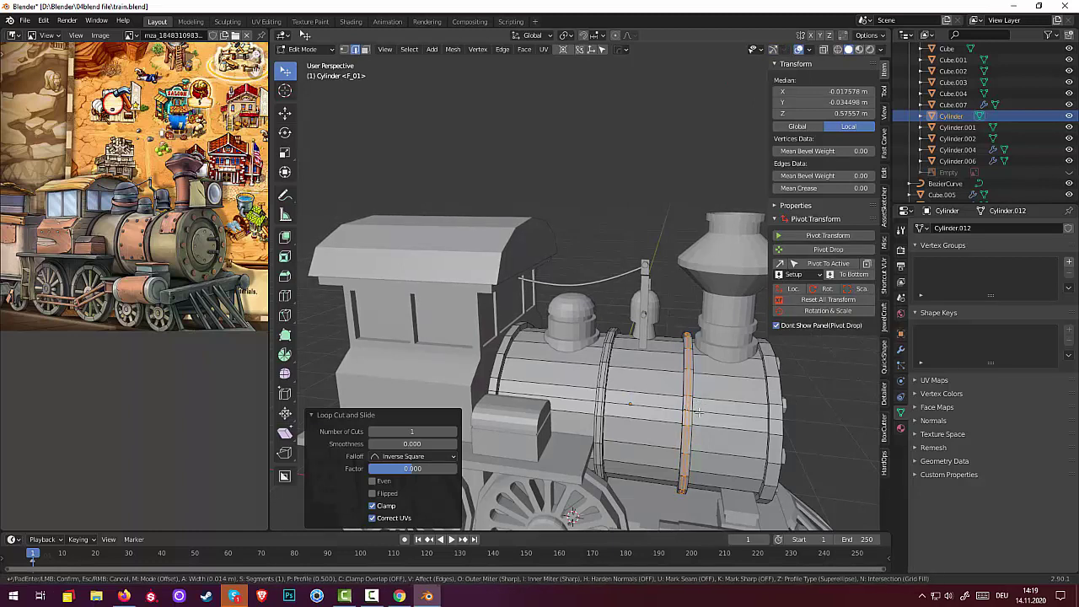
left_click(699, 411)
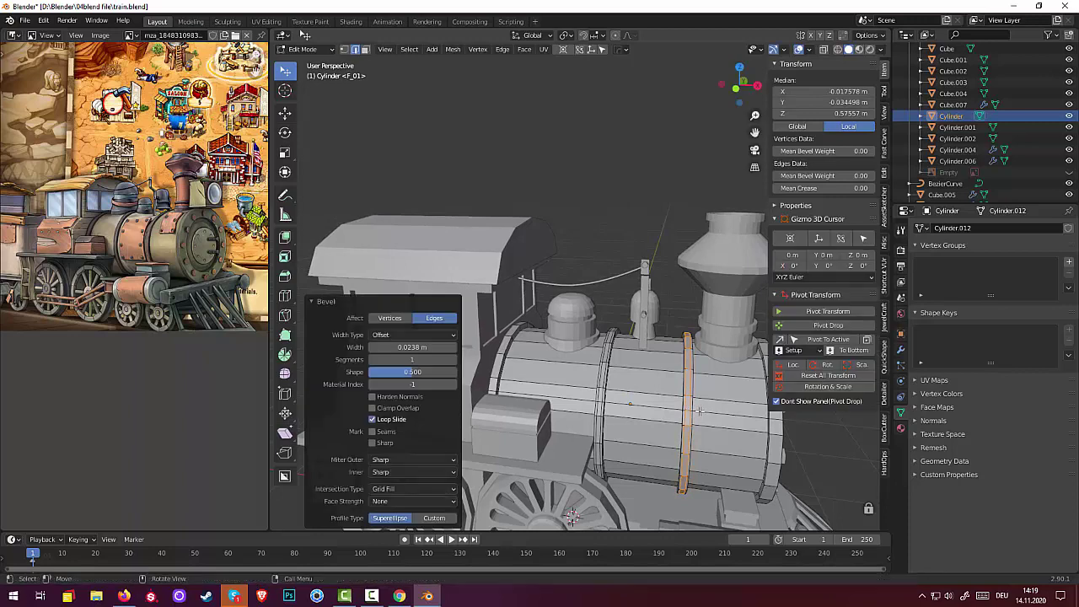
left_click(776, 432)
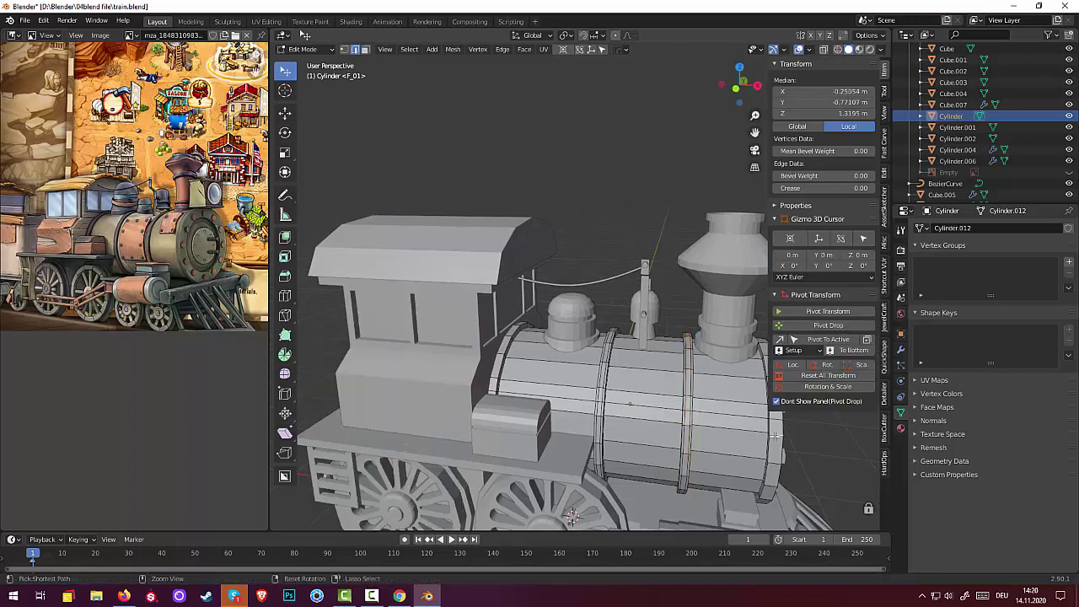
key("ctrl+r")
Cut an edge loop near the boiler's front end and bevel it into a band
left_click(775, 431)
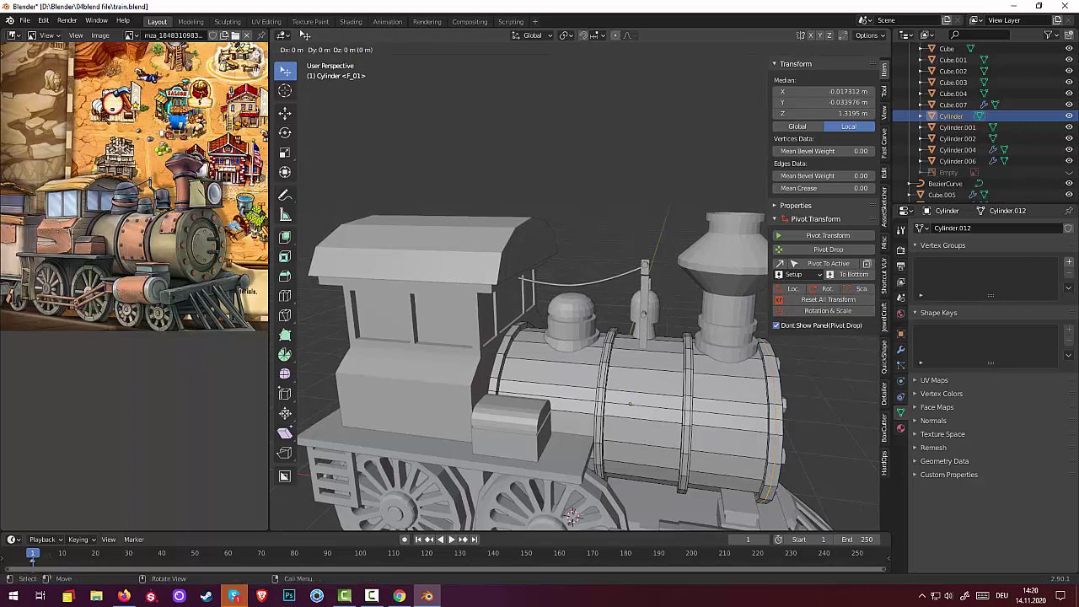
left_click(776, 435)
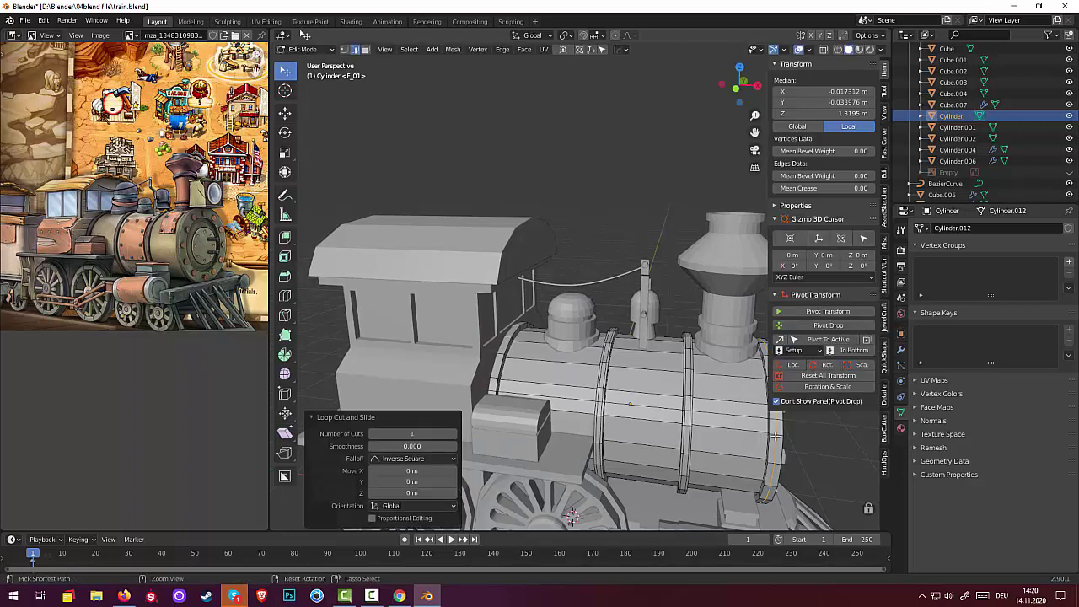
left_click(776, 435, "ctrl+alt")
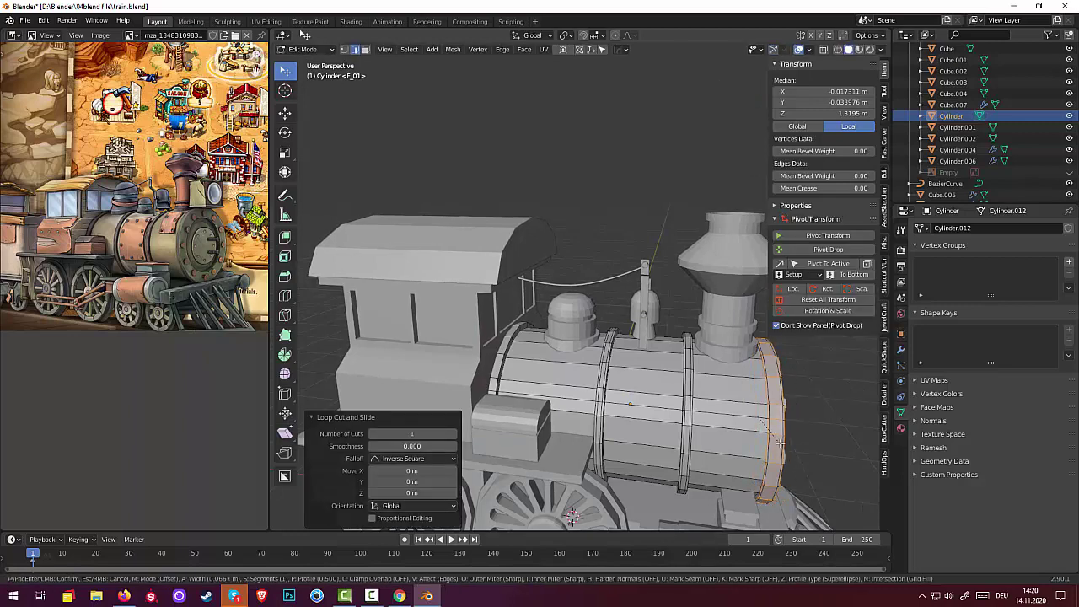
key("ctrl+b")
left_click(777, 439)
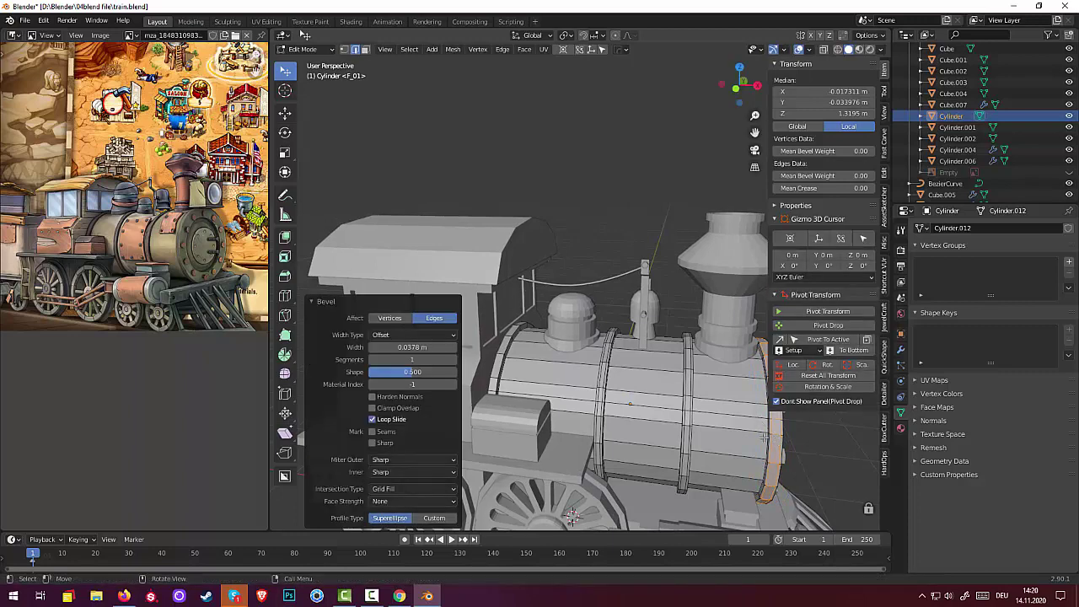
left_click(494, 380)
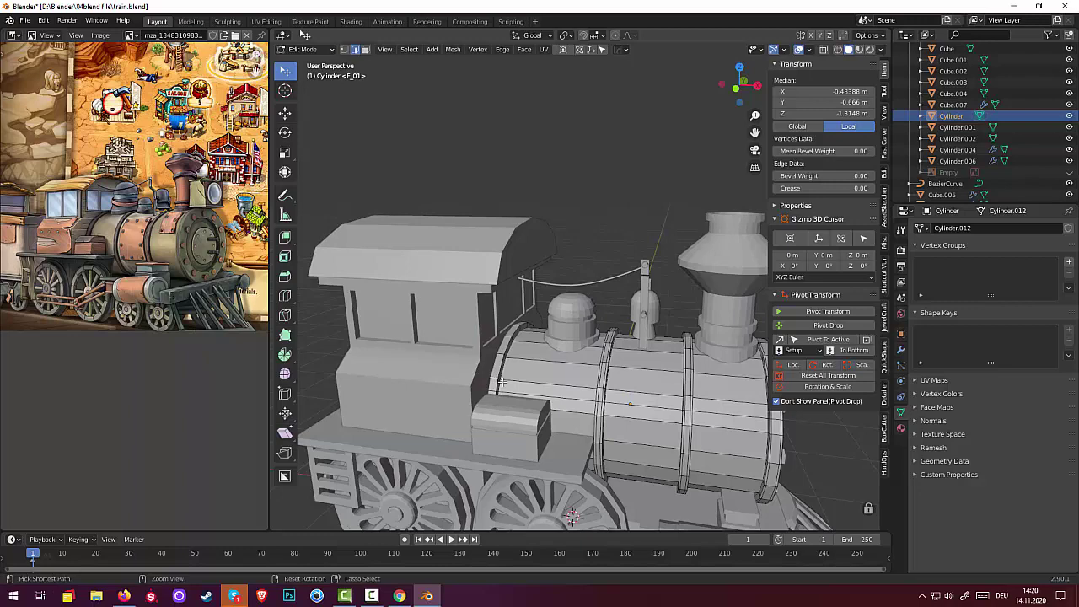
Add a loop slid toward the cab end, bevel it into a band, and return to Object Mode
key("ctrl+r")
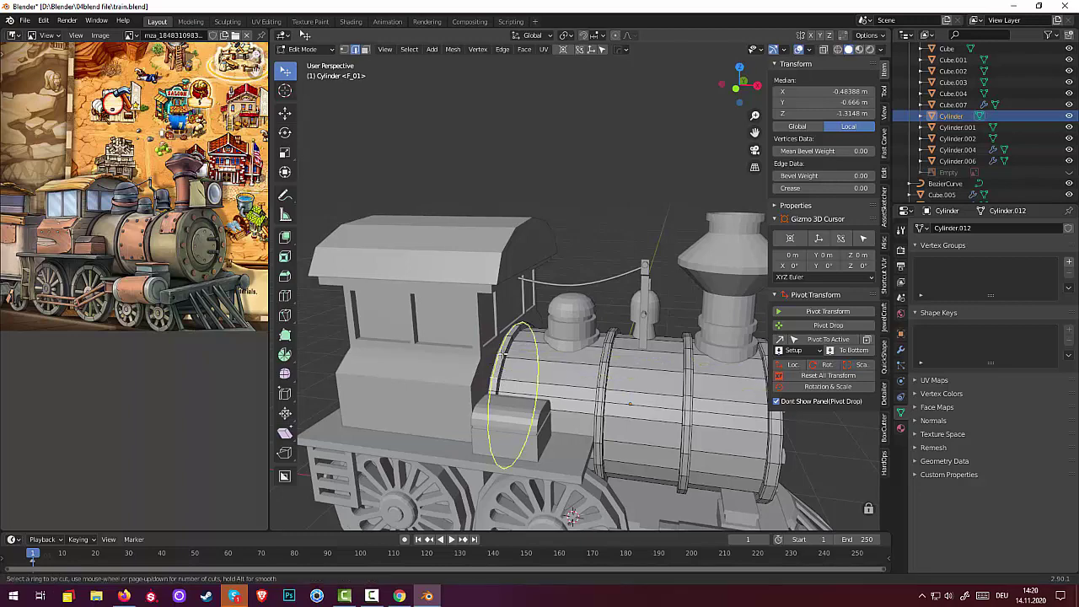
left_click(503, 355)
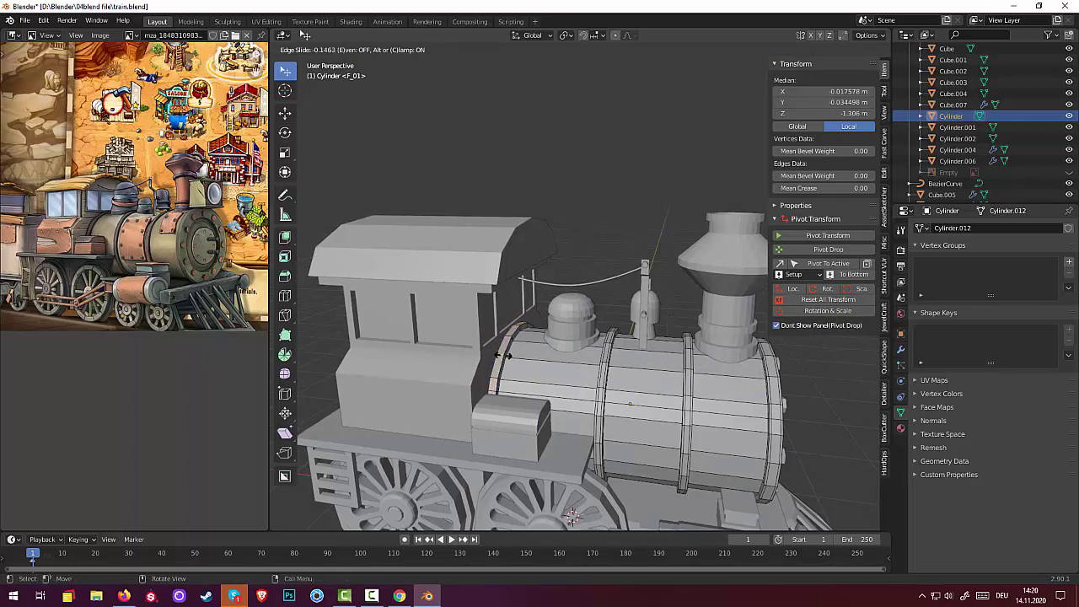
left_click(506, 358)
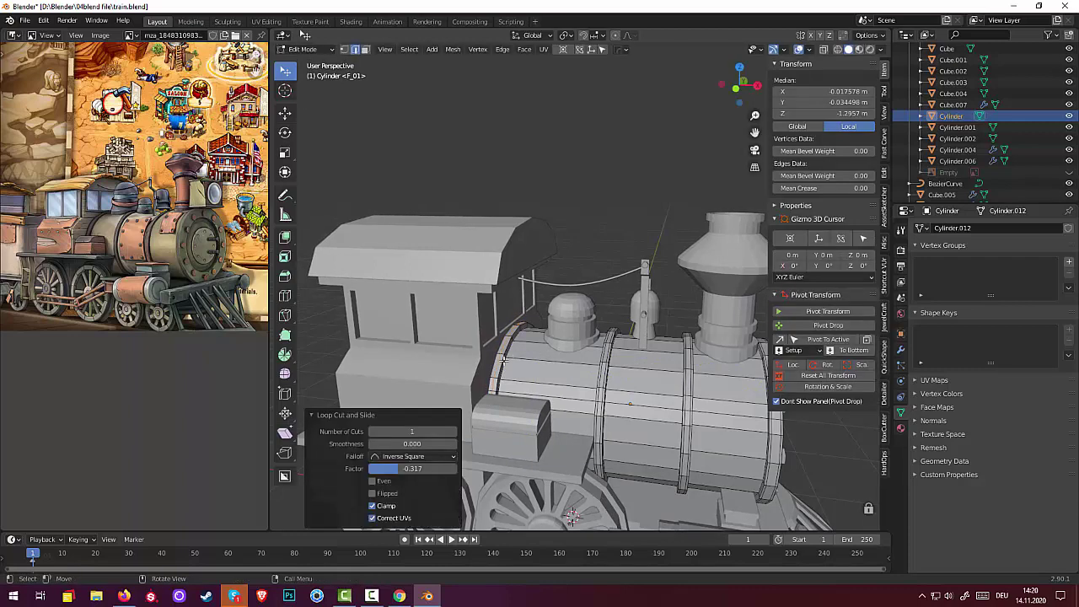
key("ctrl+b")
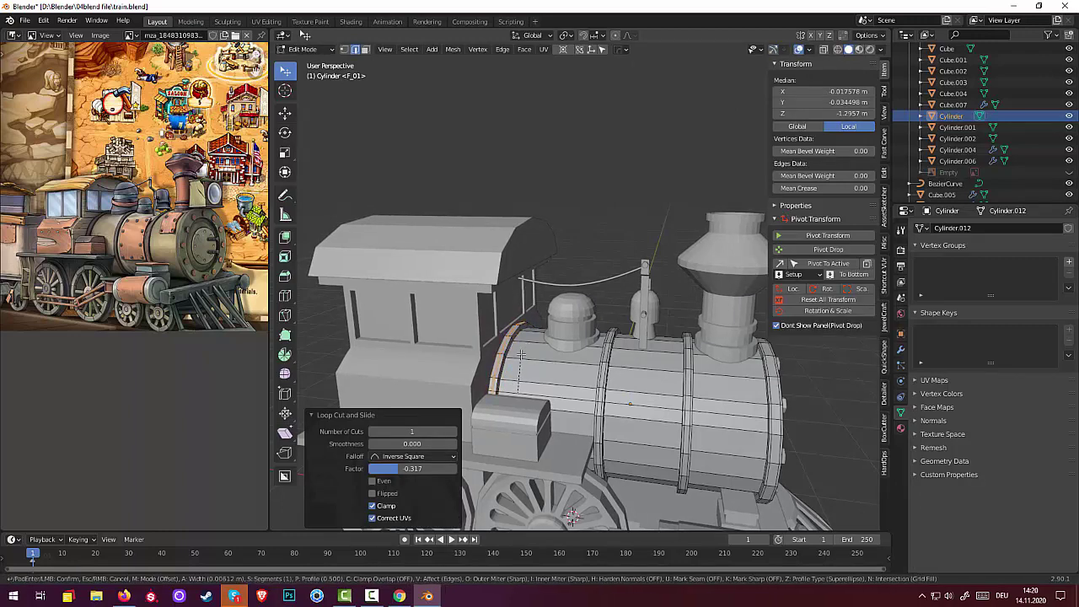
left_click(521, 355)
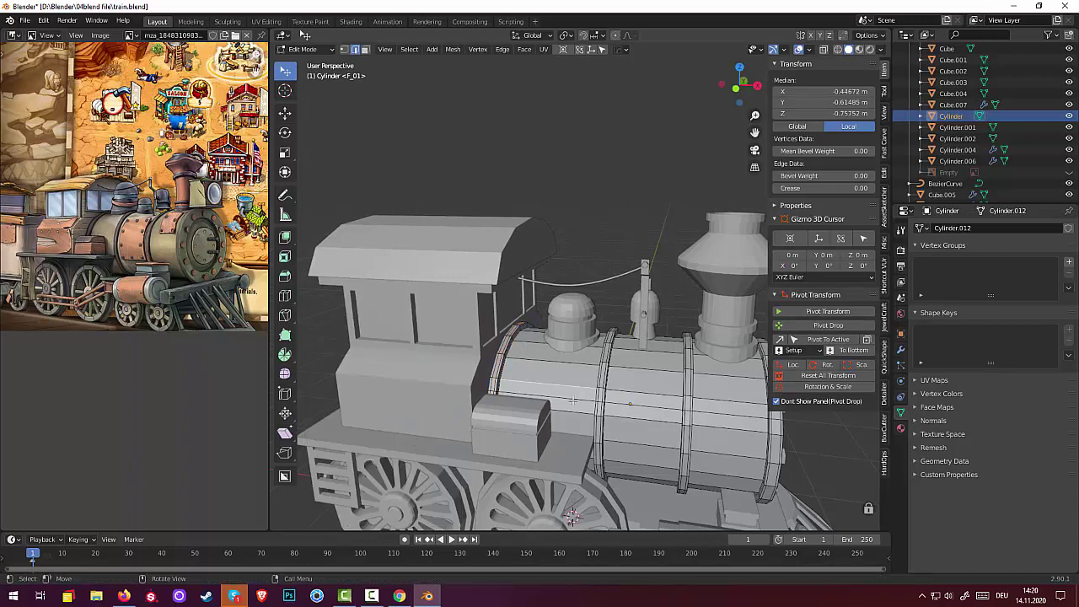
scroll(573, 403, "down", 5)
mouse_move(573, 403)
middle_mouse_down()
mouse_move(360, 394)
mouse_move(549, 373)
middle_mouse_up()
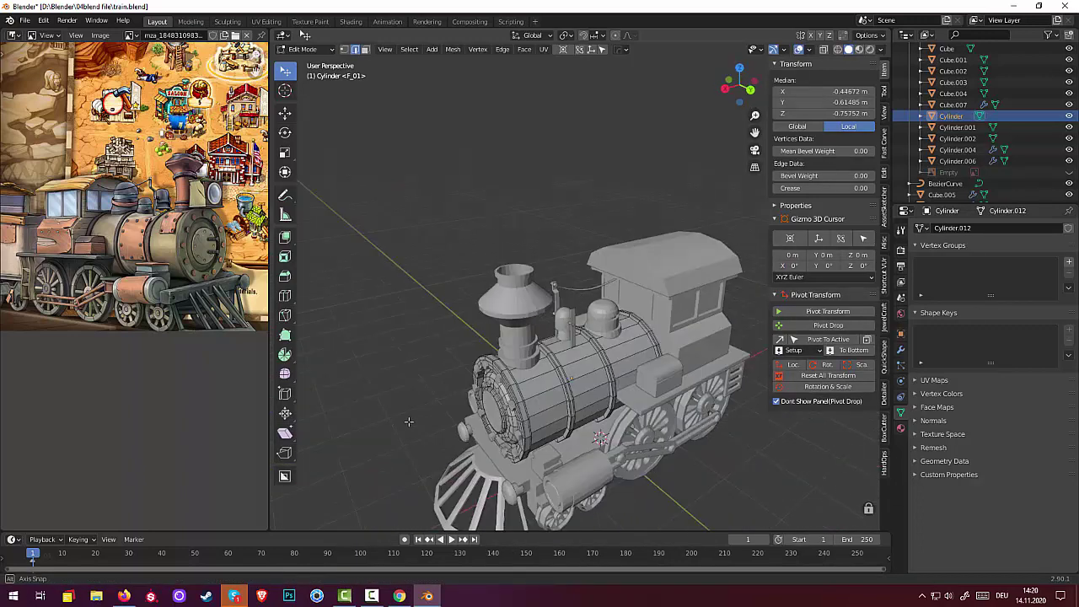
mouse_move(649, 419)
middle_mouse_down("alt")
mouse_move(784, 409)
mouse_move(507, 263)
middle_mouse_up("alt")
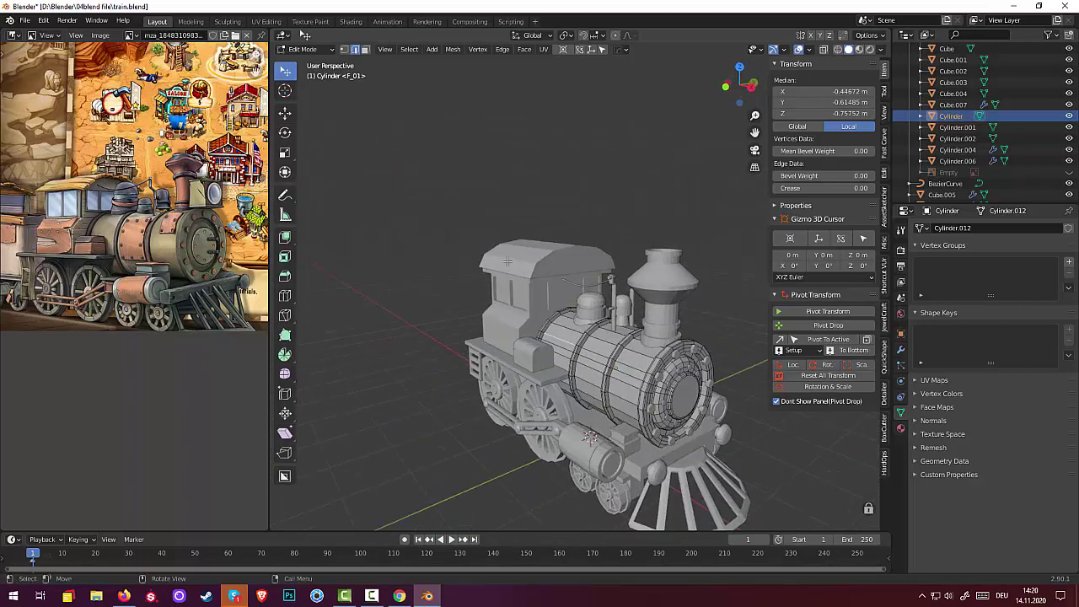
left_click(305, 49)
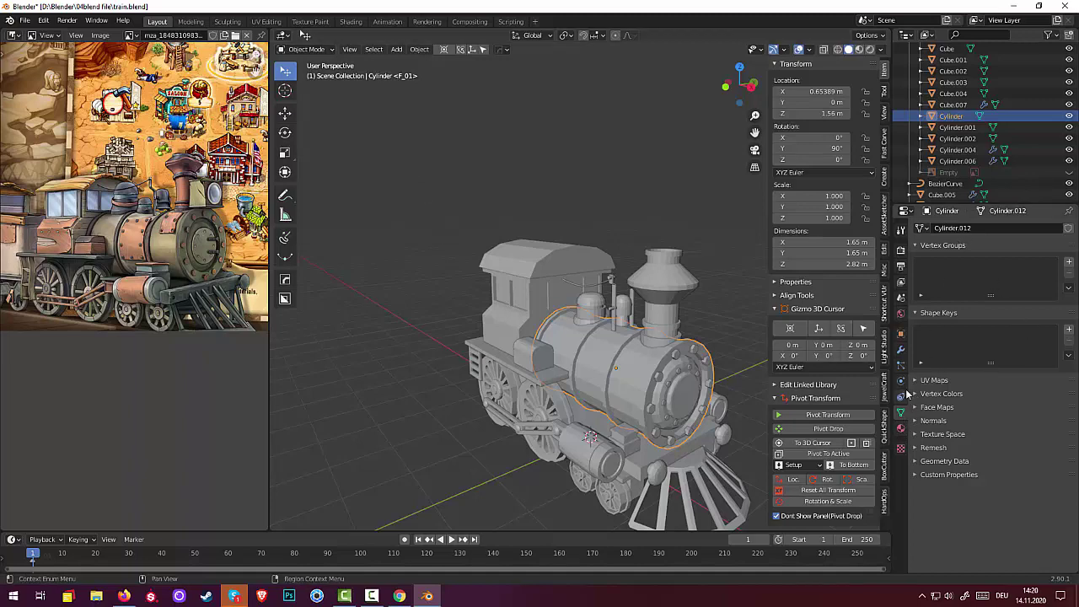
Add a Subdivision Surface modifier to the boiler with Levels Viewport raised to 3
left_click(902, 348)
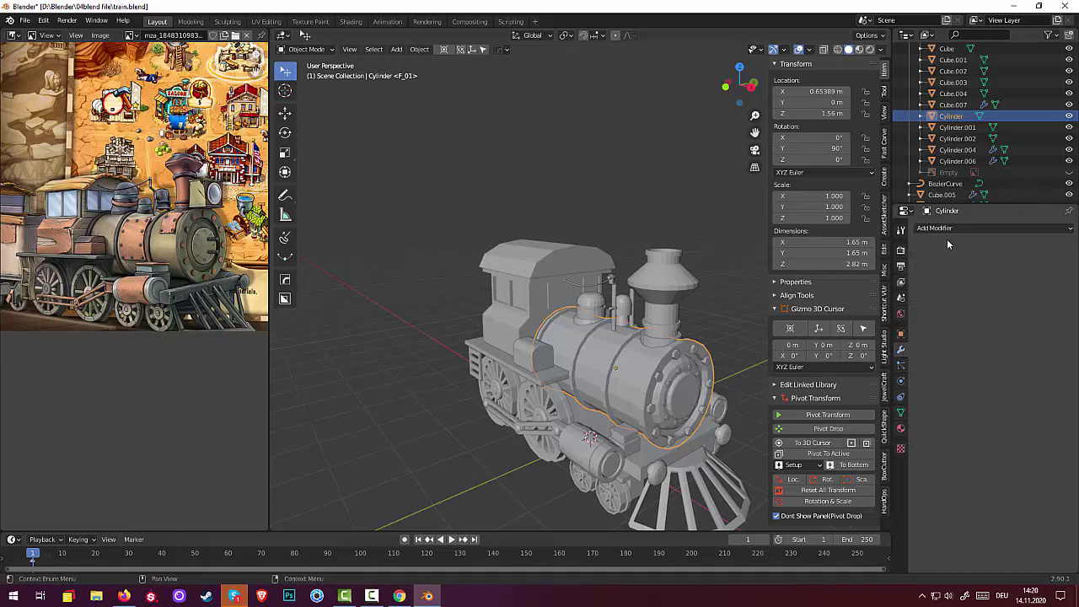
left_click(936, 228)
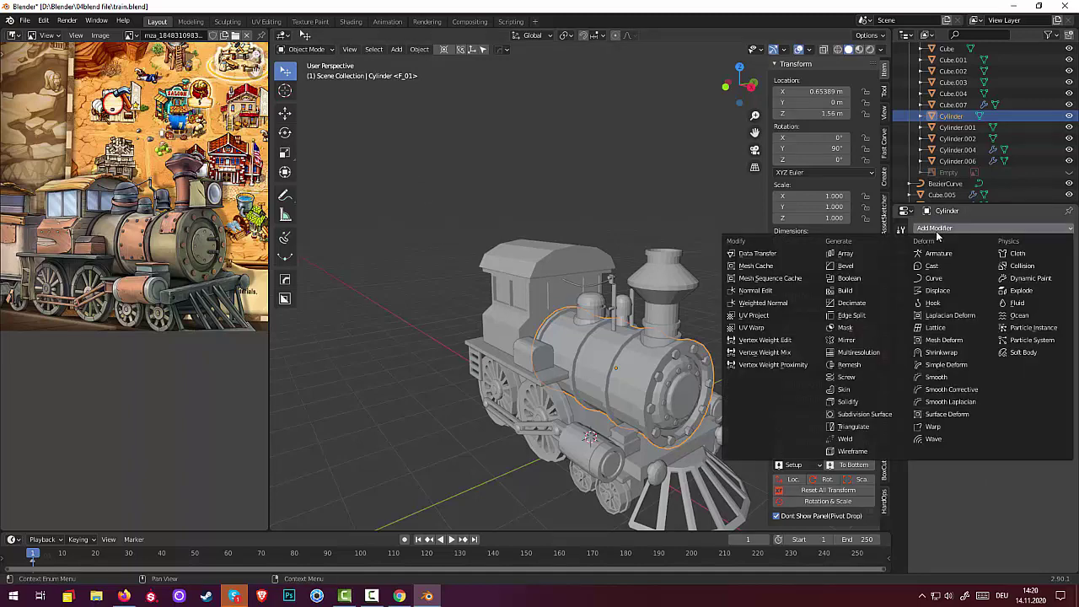
left_click(865, 414)
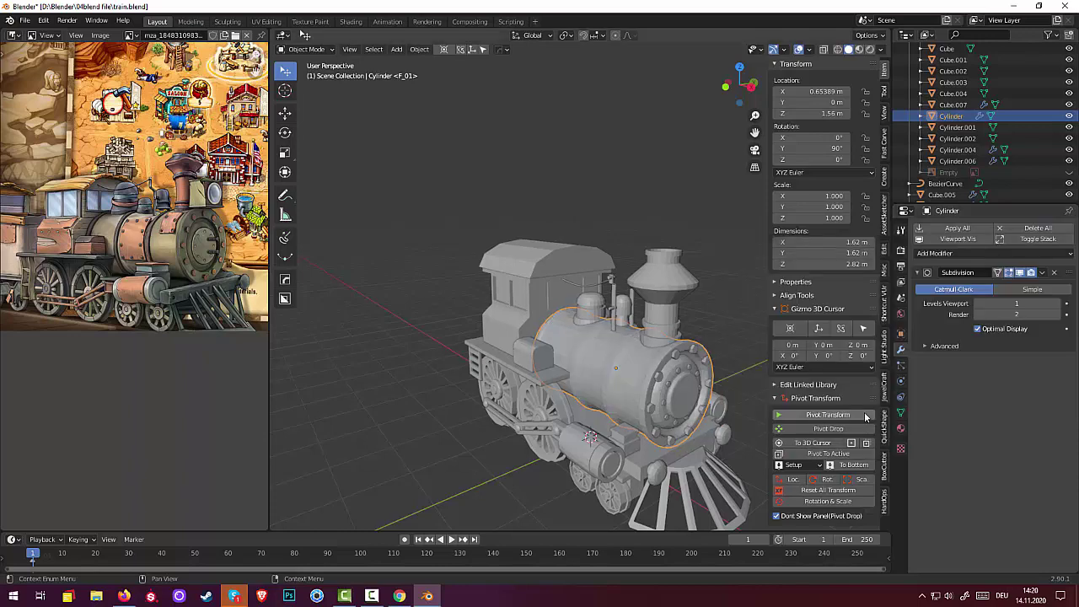
middle_click_drag(595, 376, 640, 368)
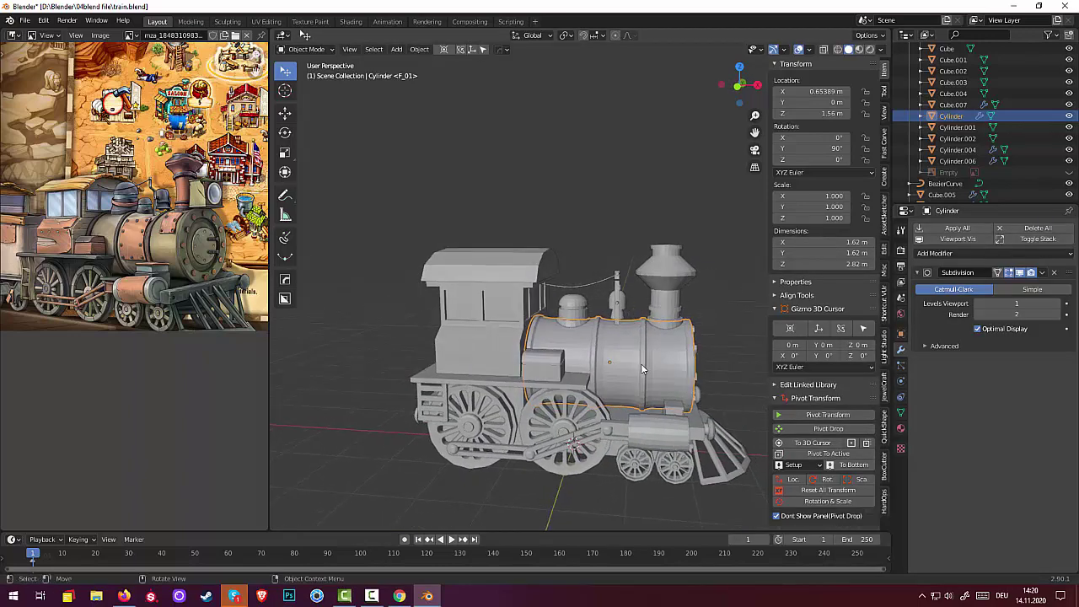
left_click(1059, 304)
left_click(1059, 304)
mouse_move(719, 360)
middle_mouse_down()
mouse_move(717, 331)
mouse_move(675, 358)
mouse_move(699, 310)
mouse_move(706, 371)
mouse_move(693, 367)
mouse_move(705, 362)
middle_mouse_up()
scroll(677, 365, "up", 3)
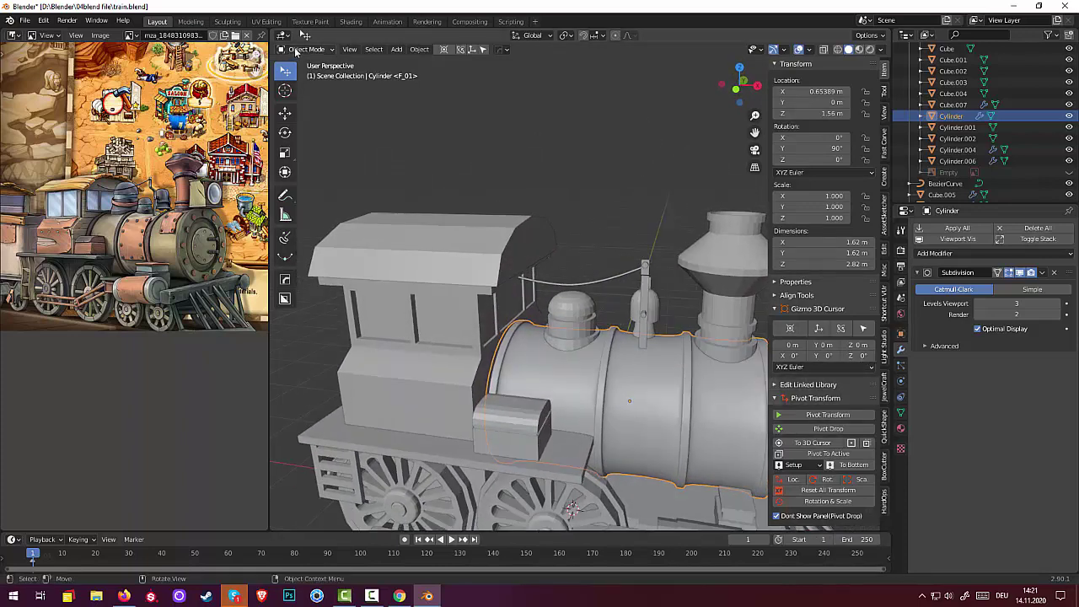
left_click(305, 49)
In Edit Mode, add two edge loops beside the middle band and spread them apart along X
left_click(305, 74)
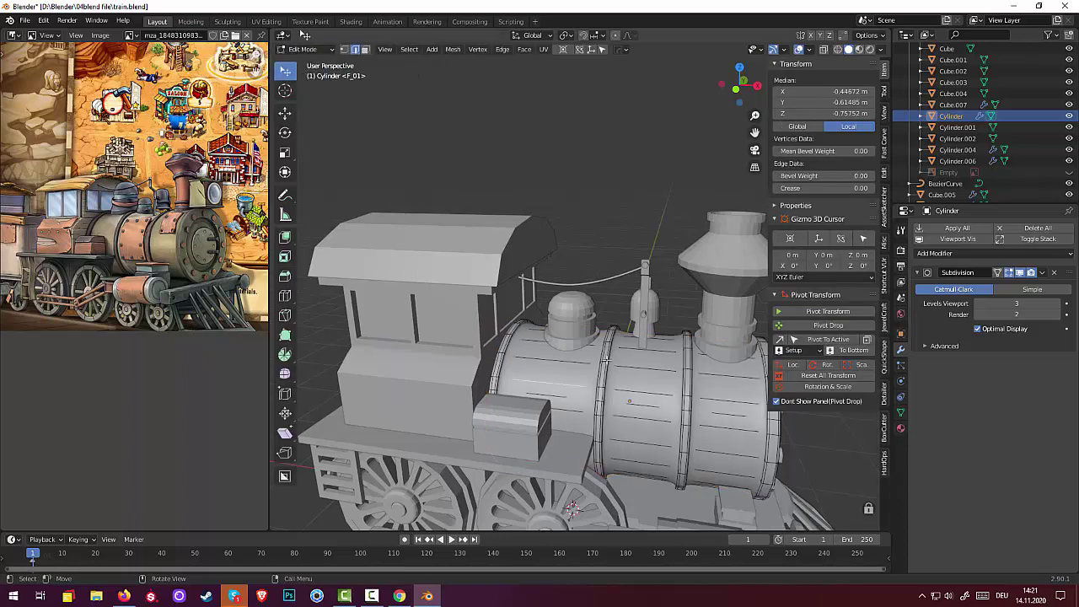
left_click(632, 374)
key("ctrl")
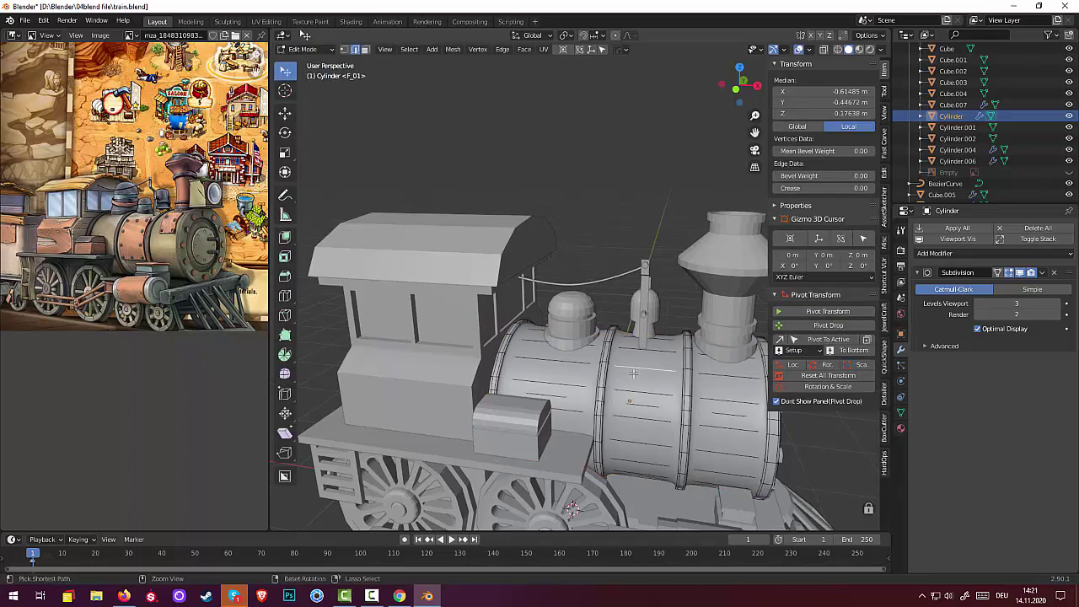
key("ctrl+r")
scroll(634, 374, "up", 1)
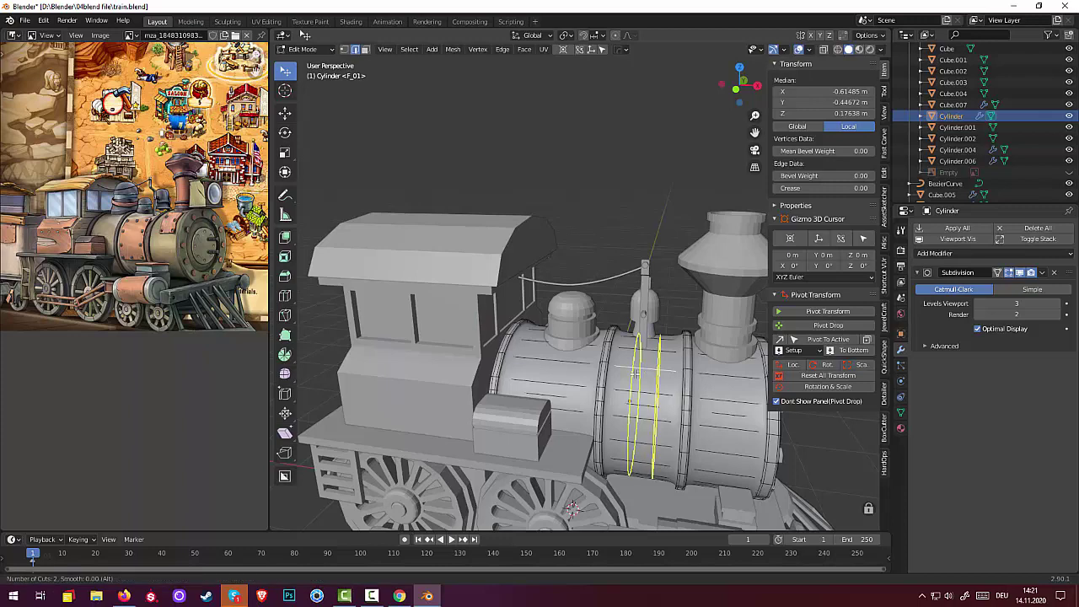
left_click(634, 373)
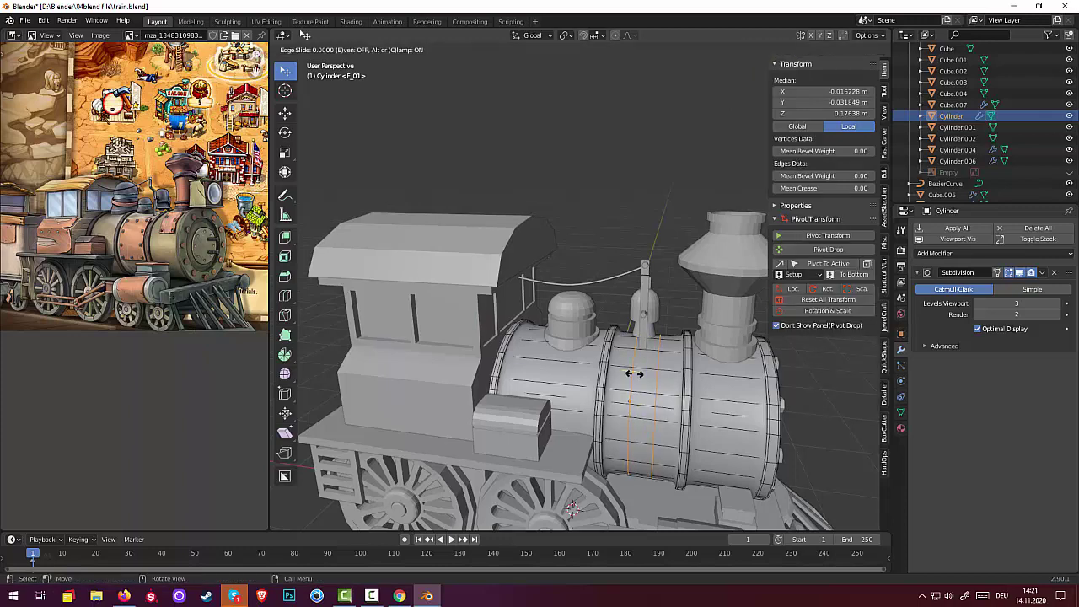
key("s")
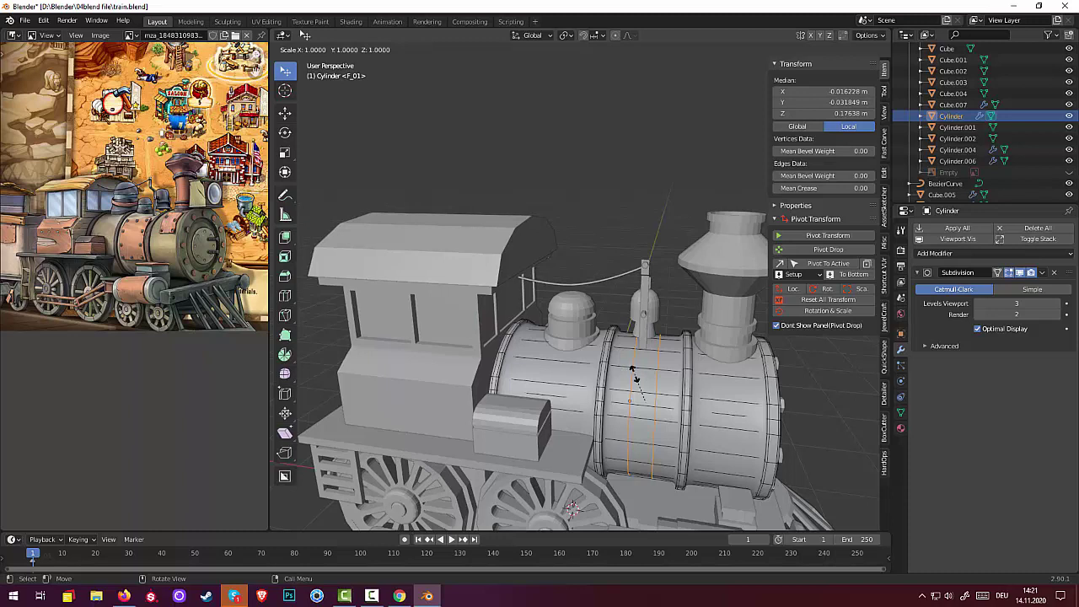
key("x")
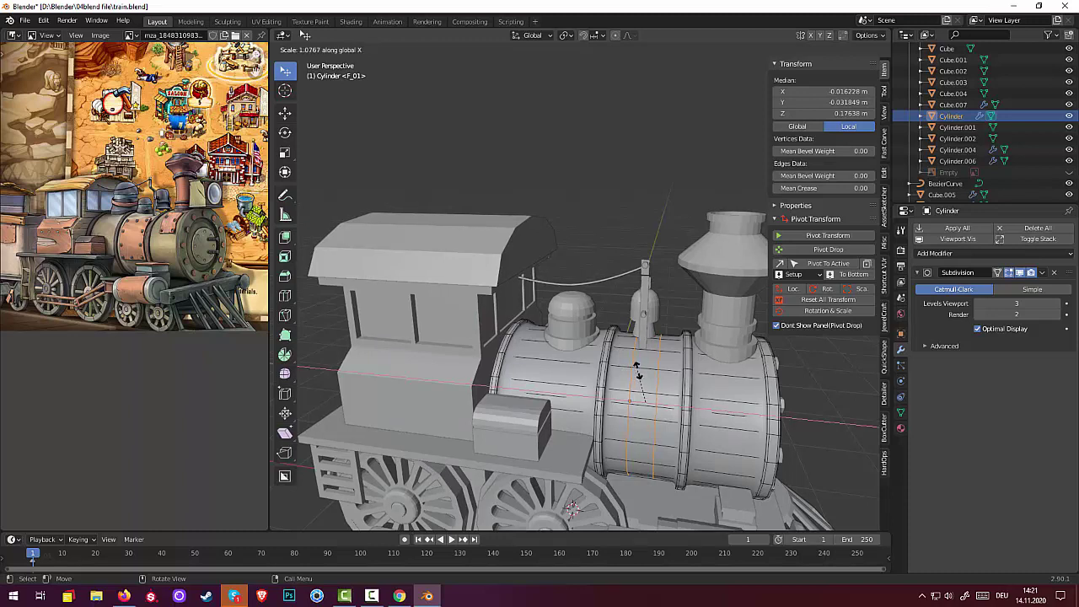
left_click(613, 317)
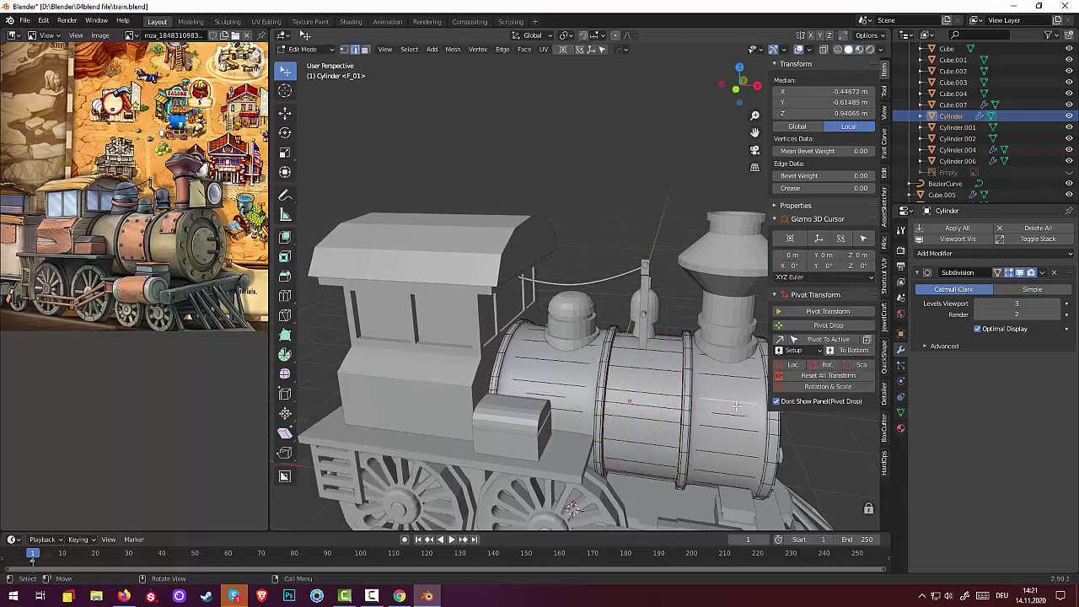
Add a centred pair of edge loops by the front band and spread them apart along X
key("ctrl+r")
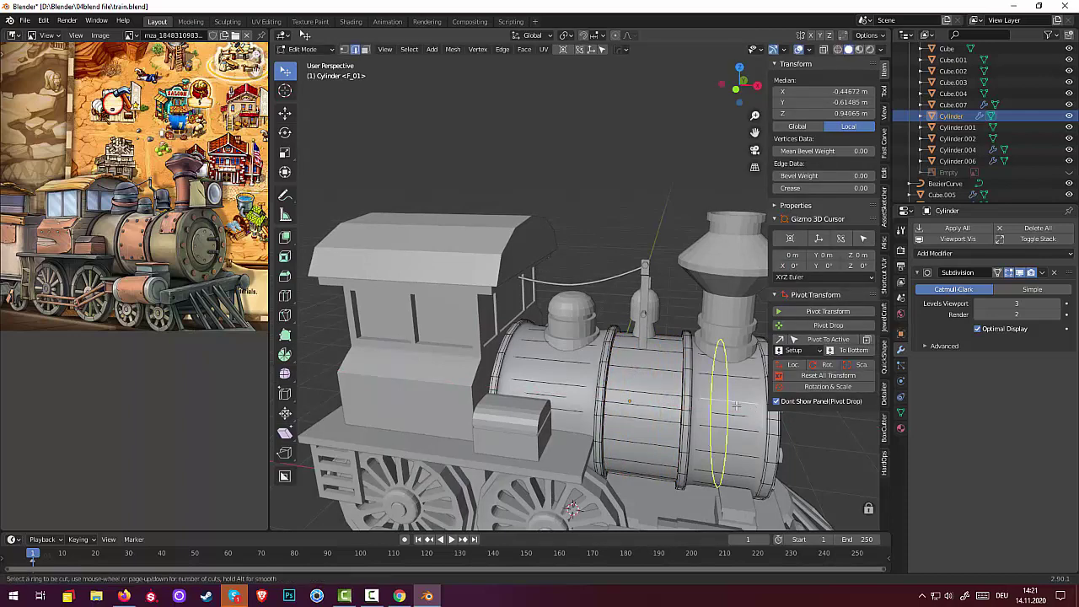
scroll(736, 406, "up", 1)
left_click(736, 405)
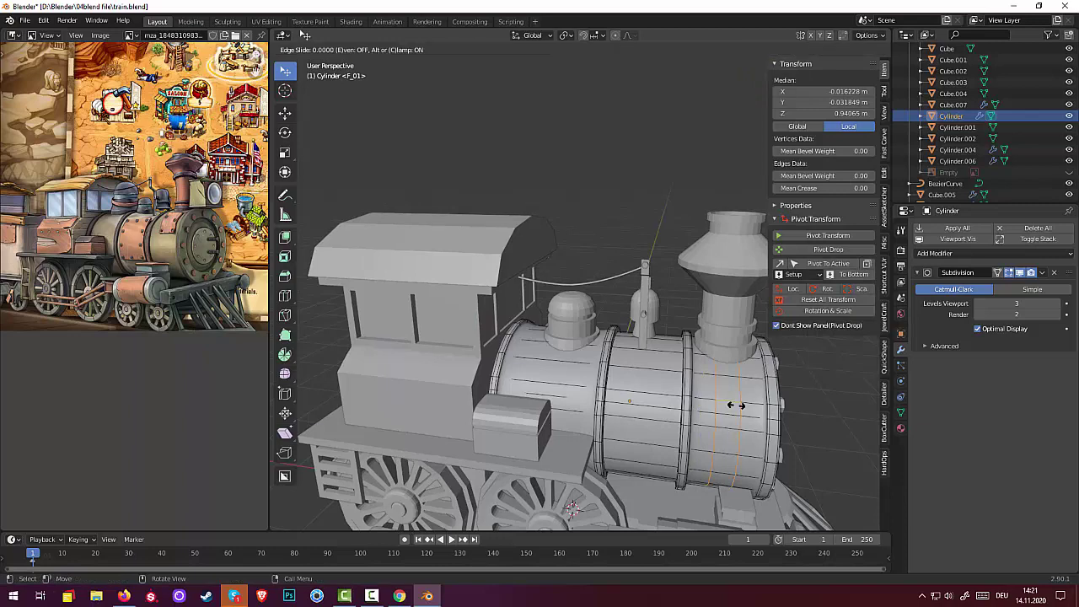
right_click(736, 405)
key("s")
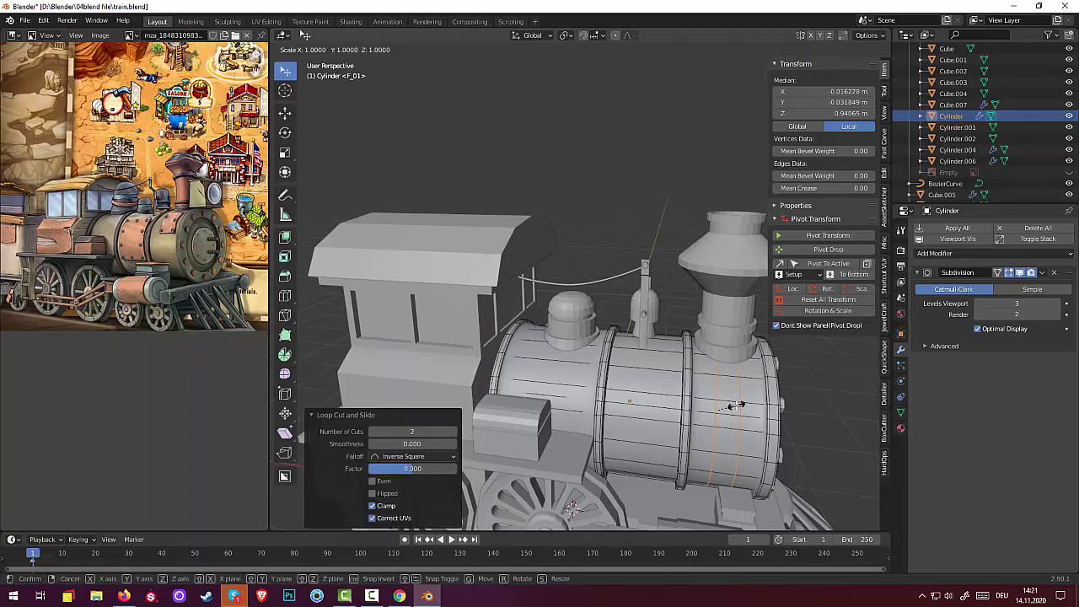
key("x")
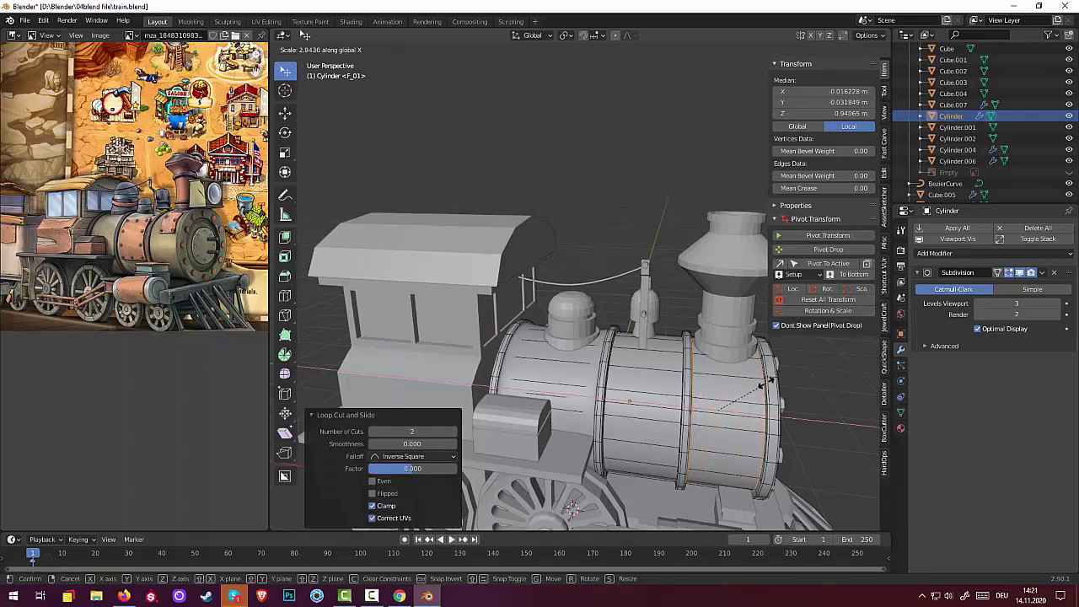
left_click(767, 382)
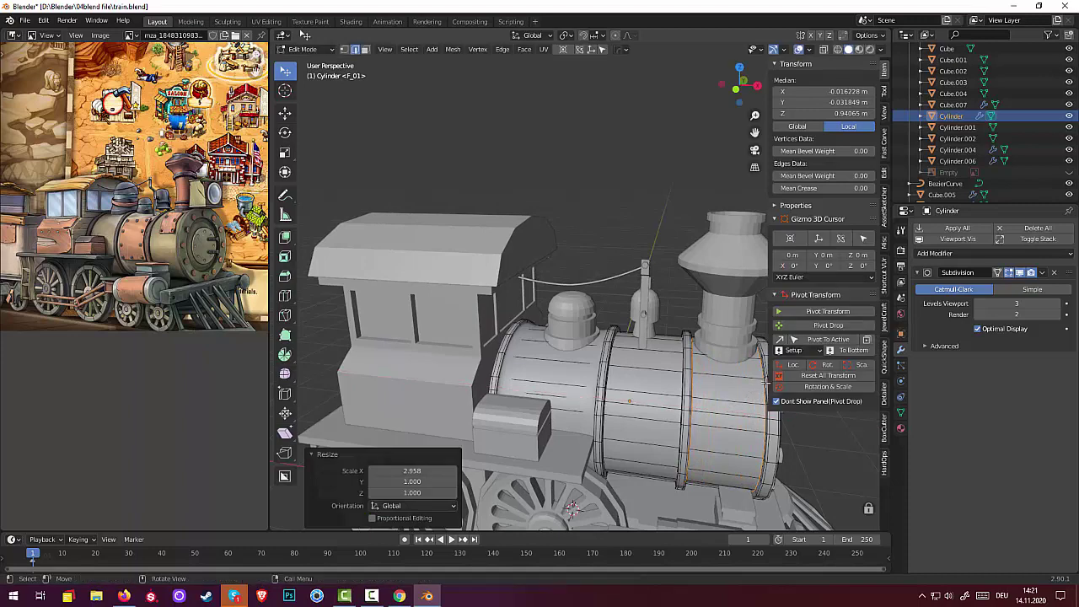
left_click(572, 376)
Cut one edge loop on the boiler's rear section and bevel it 0.493 m wide
key("ctrl")
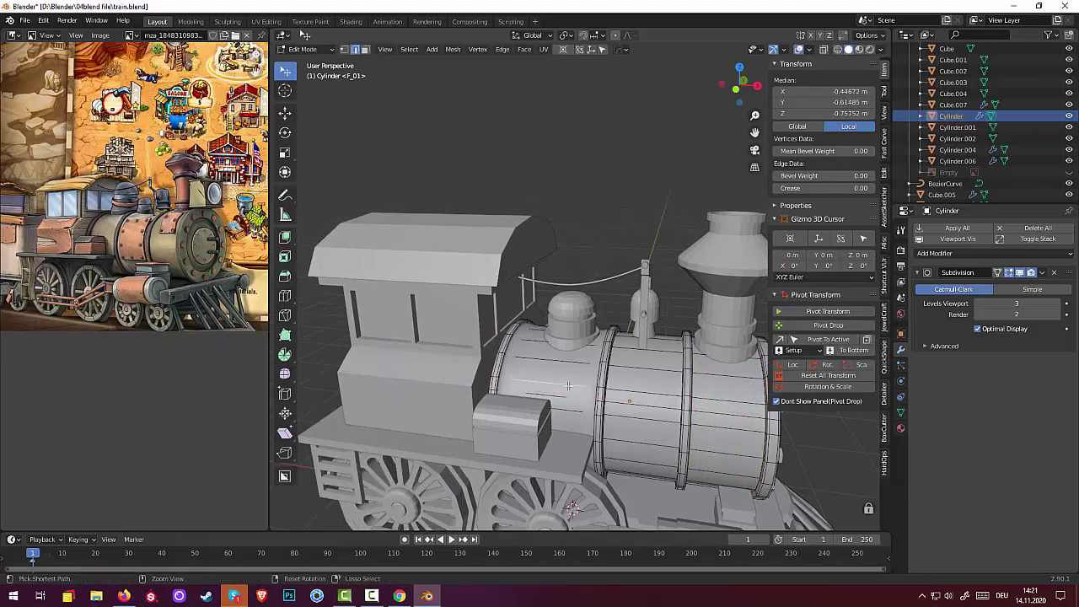
key("ctrl+r")
left_click(568, 385)
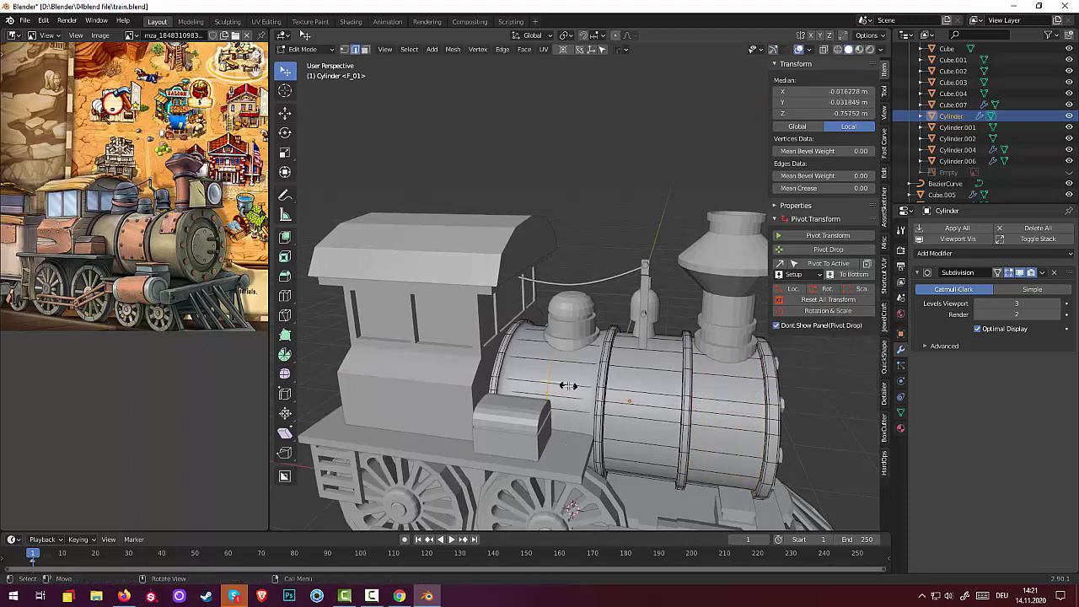
key("ctrl")
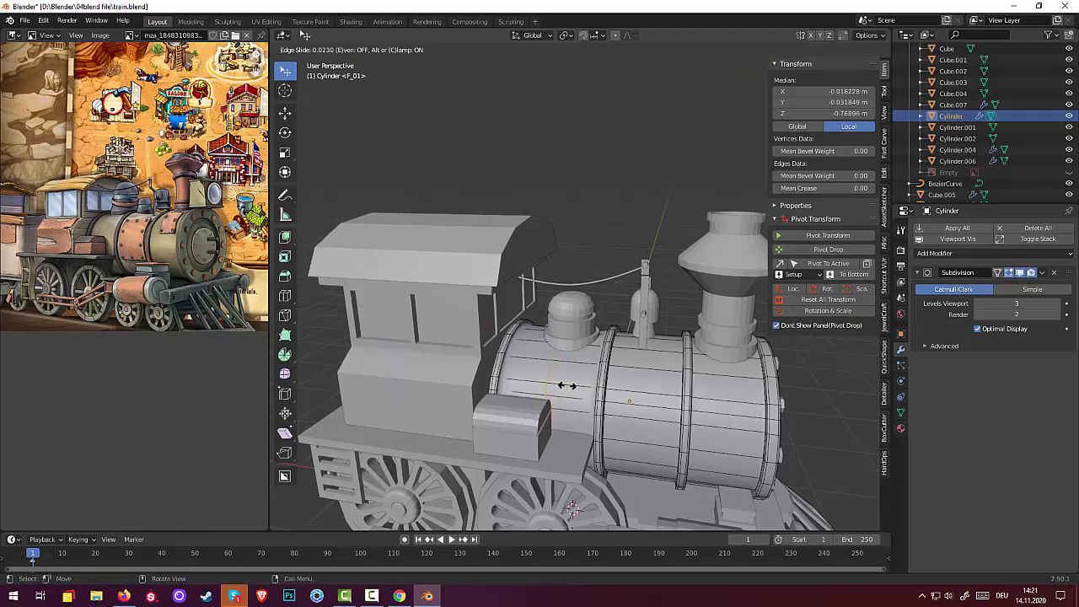
left_click(569, 385)
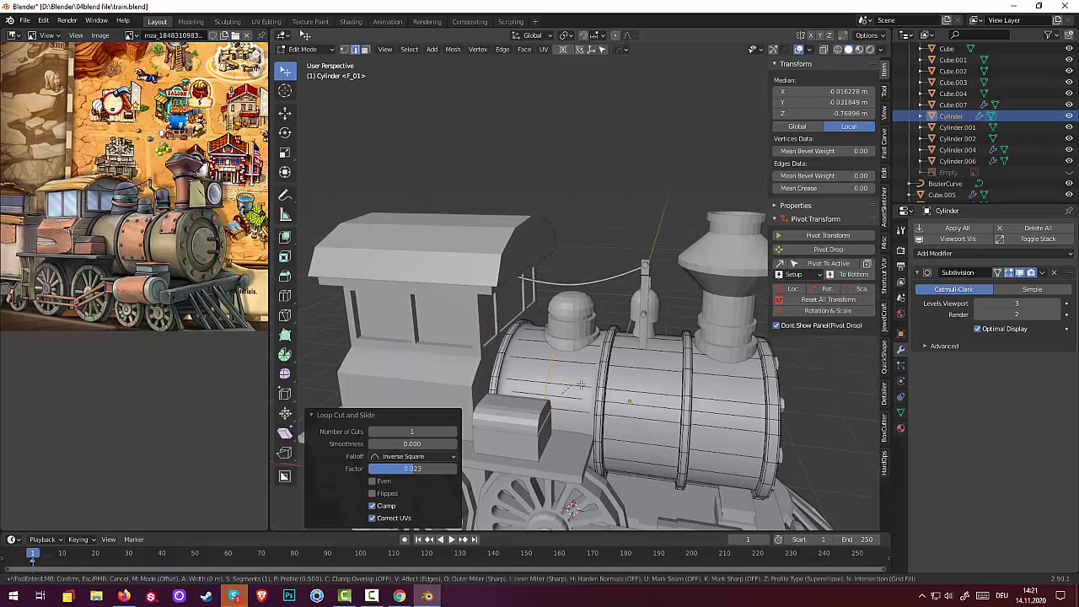
key("ctrl+b")
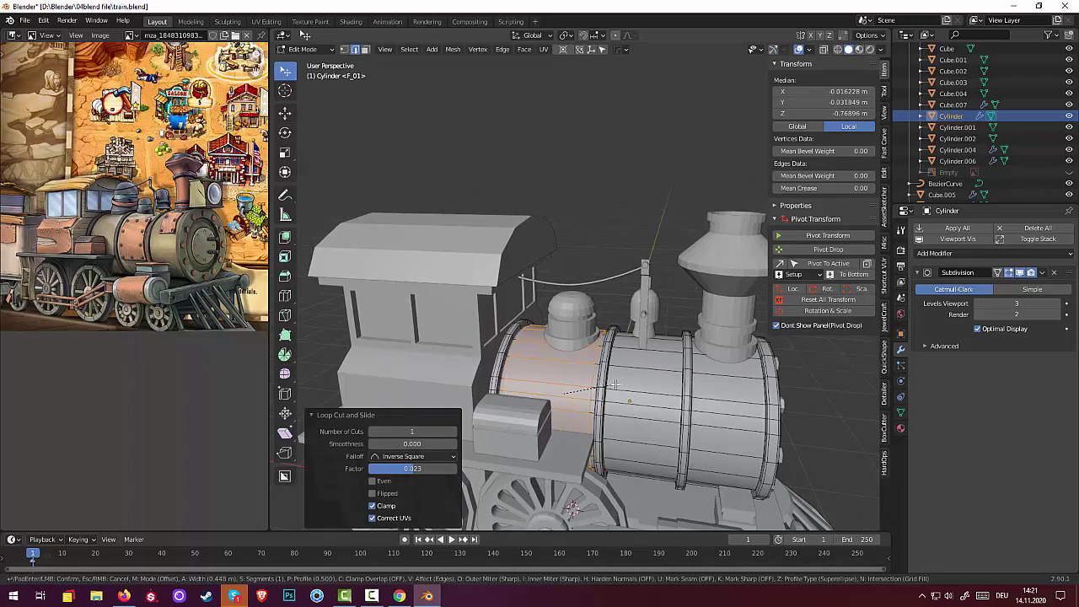
left_click(618, 384)
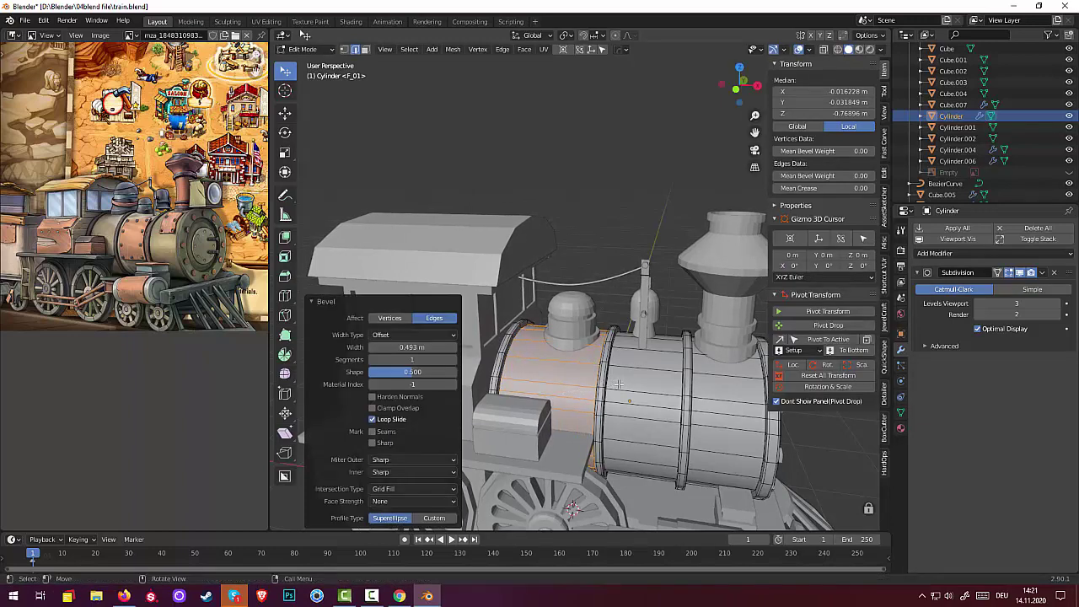
left_click(614, 392)
scroll(620, 396, "down", 4)
scroll(633, 407, "down", 2)
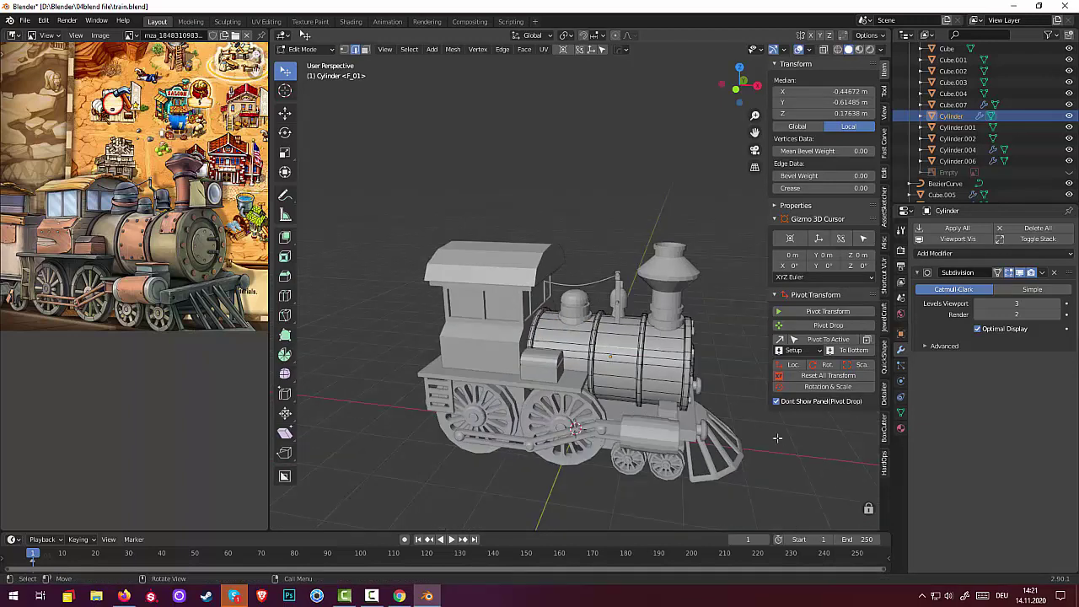
middle_click_drag(716, 345, 669, 338)
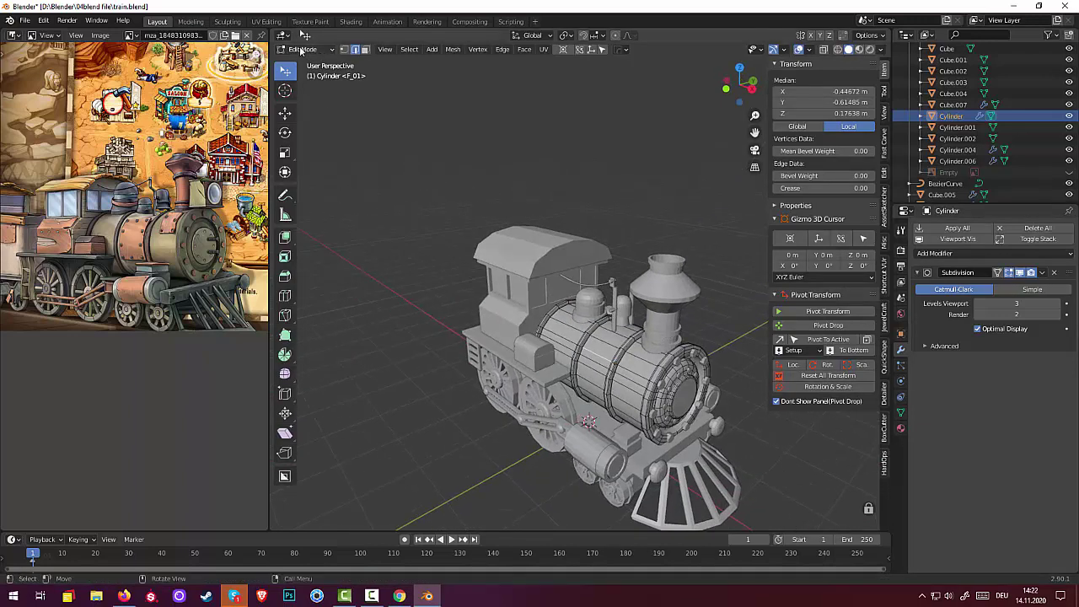
Switch the boiler back to Object Mode and view the train from rear-left
left_click(302, 49)
left_click(309, 65)
mouse_move(345, 207)
middle_mouse_down()
mouse_move(420, 297)
mouse_move(463, 291)
mouse_move(545, 252)
mouse_move(816, 274)
mouse_move(314, 281)
mouse_move(339, 278)
mouse_move(259, 397)
mouse_move(371, 483)
mouse_move(393, 434)
middle_mouse_up()
scroll(341, 472, "down", 1)
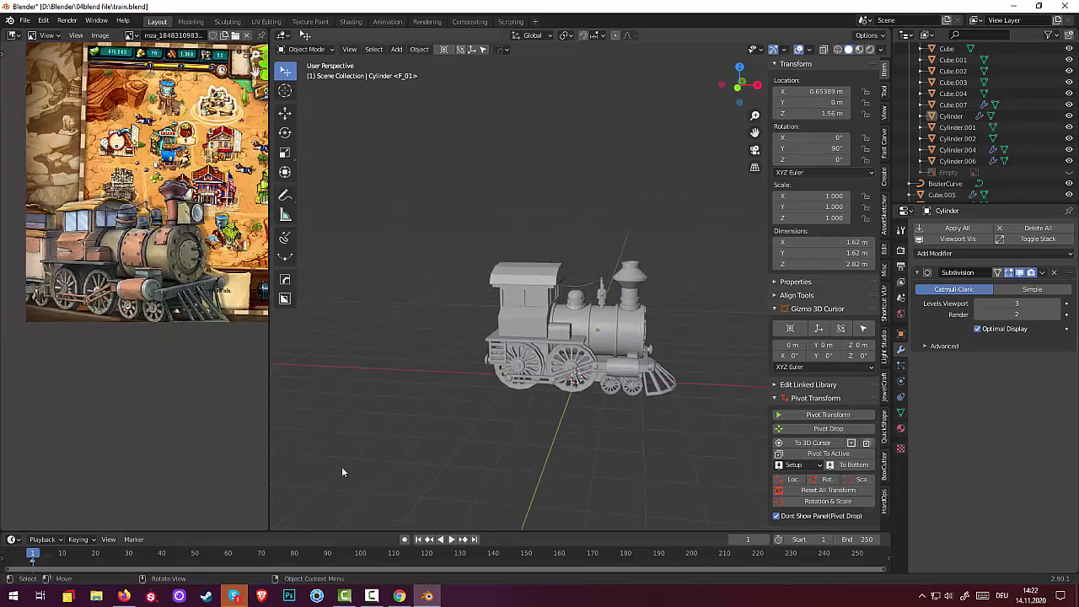
Set the Subdivision modifier's viewport level to 1, compare with 2, and settle on 1
left_click(977, 305)
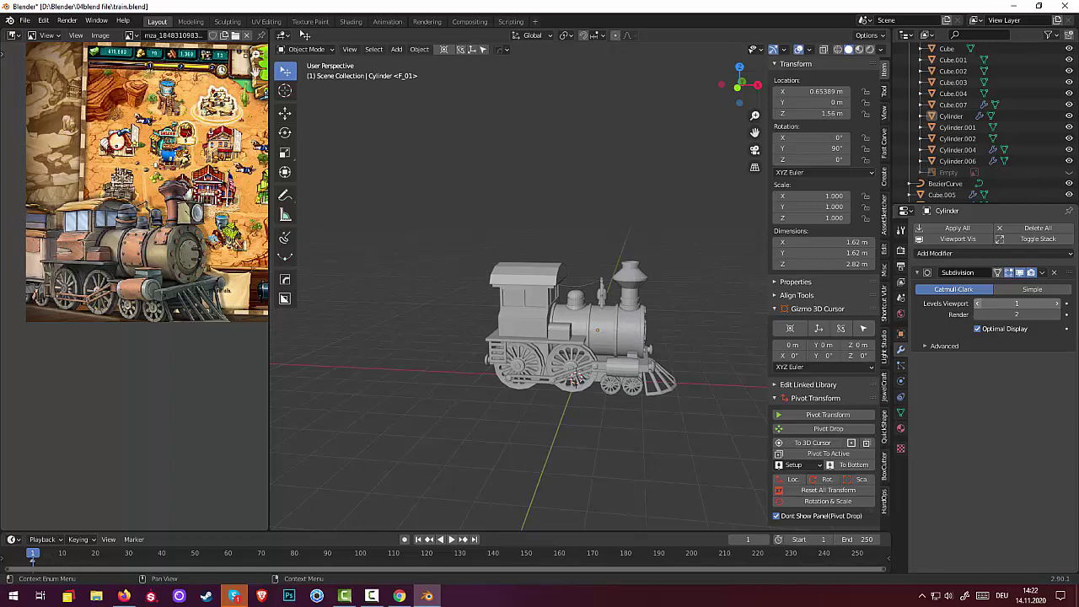
scroll(662, 403, "up", 2)
scroll(661, 406, "up", 2)
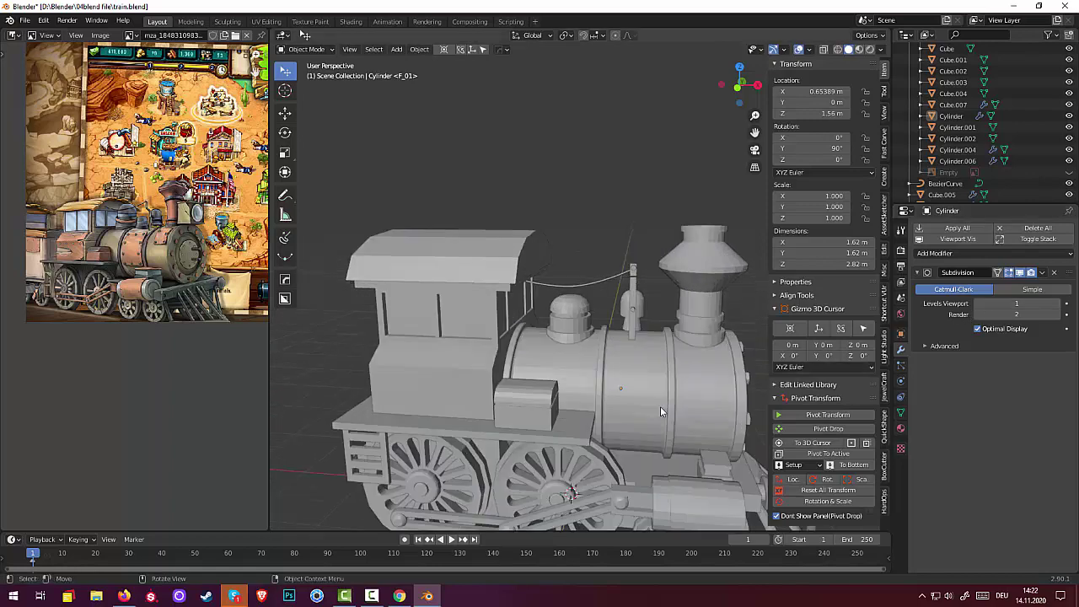
scroll(662, 400, "up", 1)
middle_click_drag(666, 394, 629, 375)
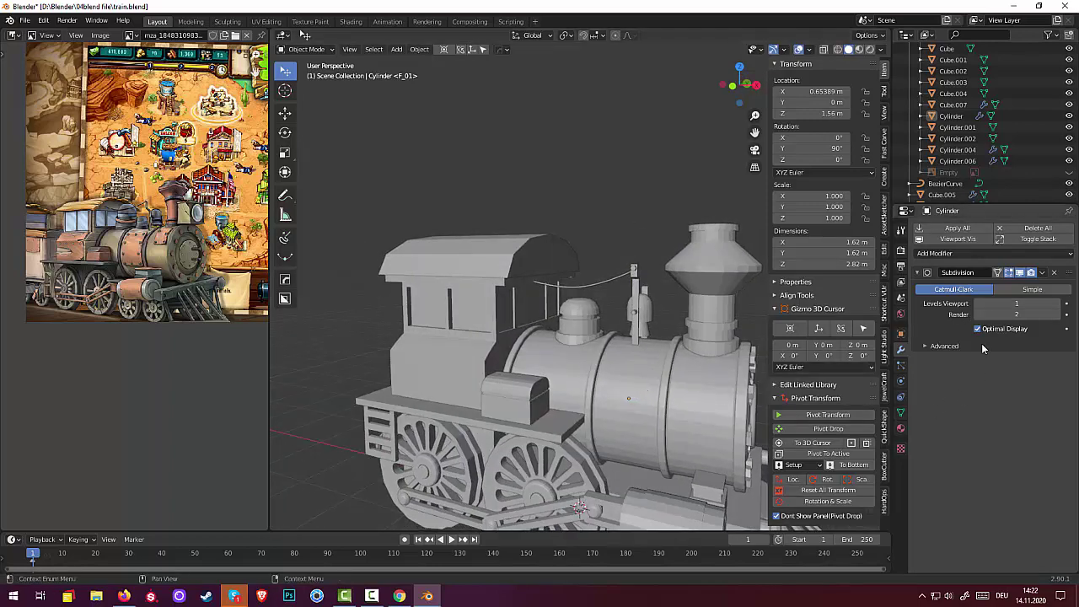
left_click(1058, 305)
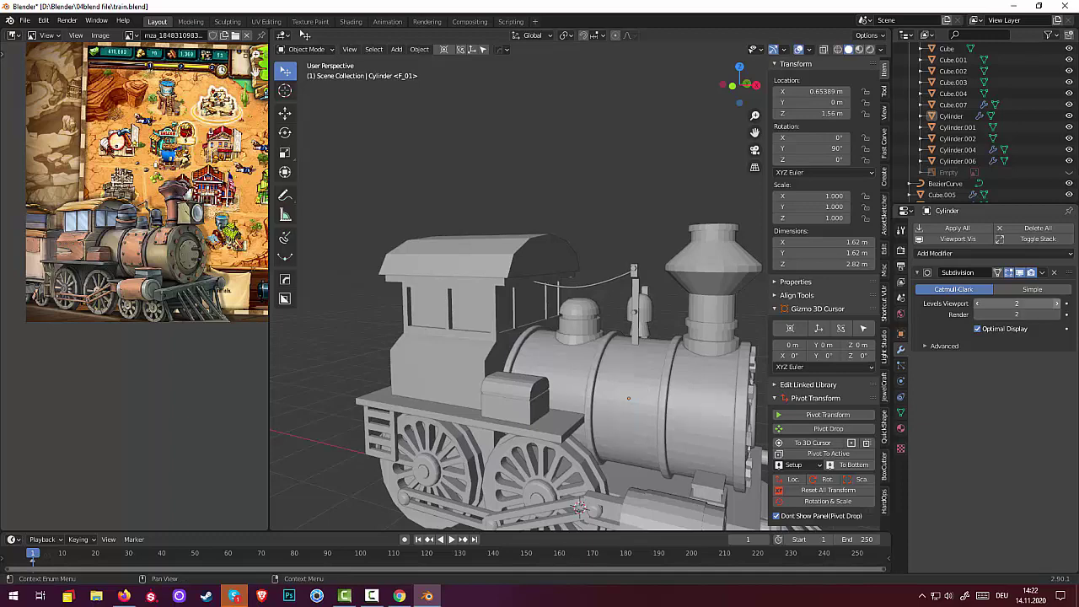
scroll(624, 431, "down", 3)
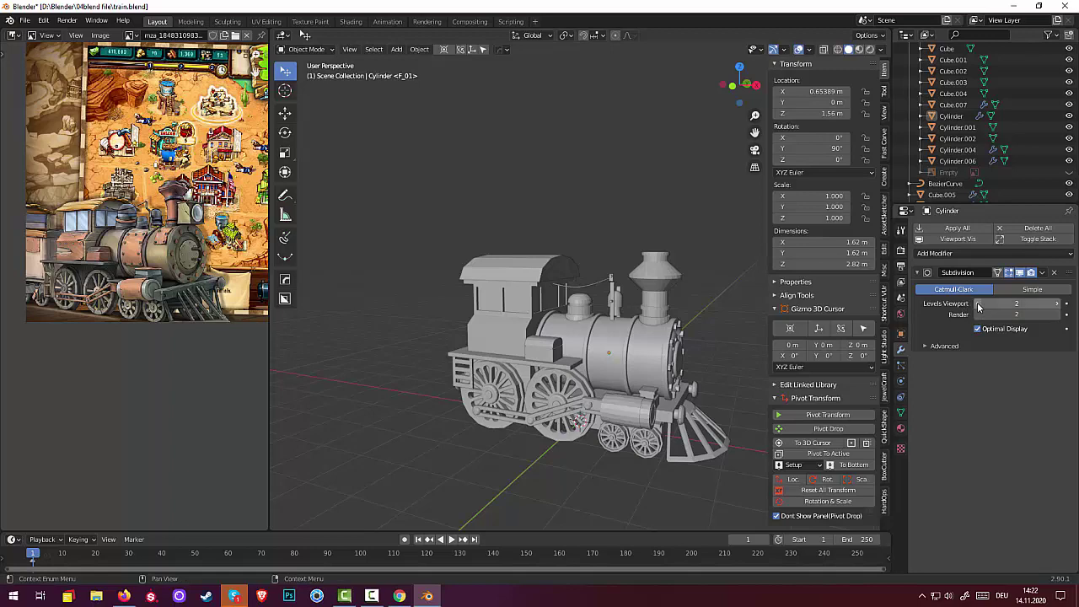
left_click(963, 306)
mouse_move(574, 488)
middle_mouse_down()
mouse_move(363, 468)
mouse_move(417, 463)
middle_mouse_up()
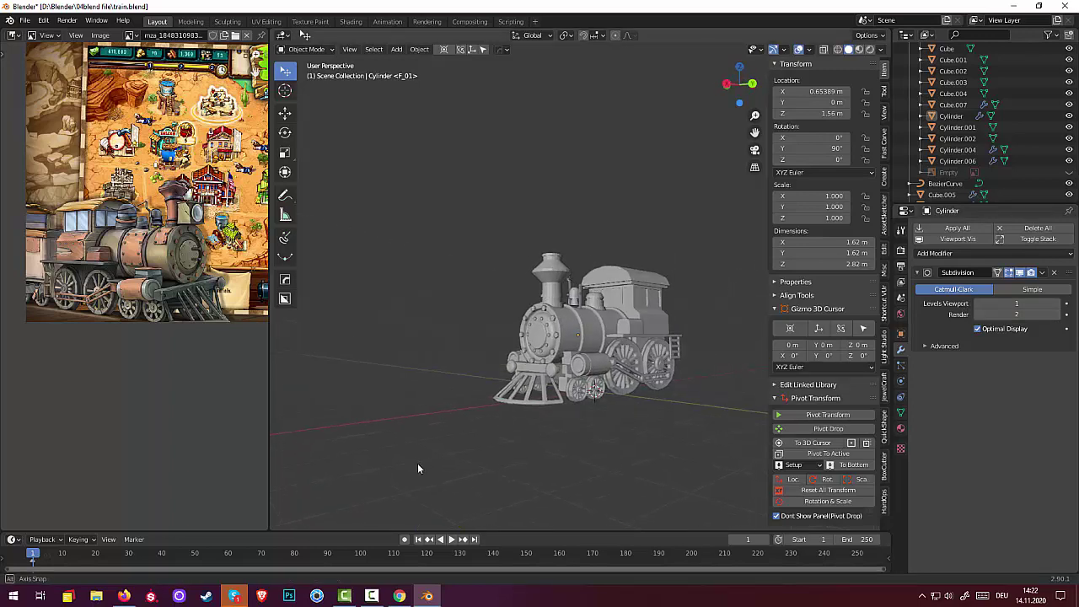
left_click(377, 598)
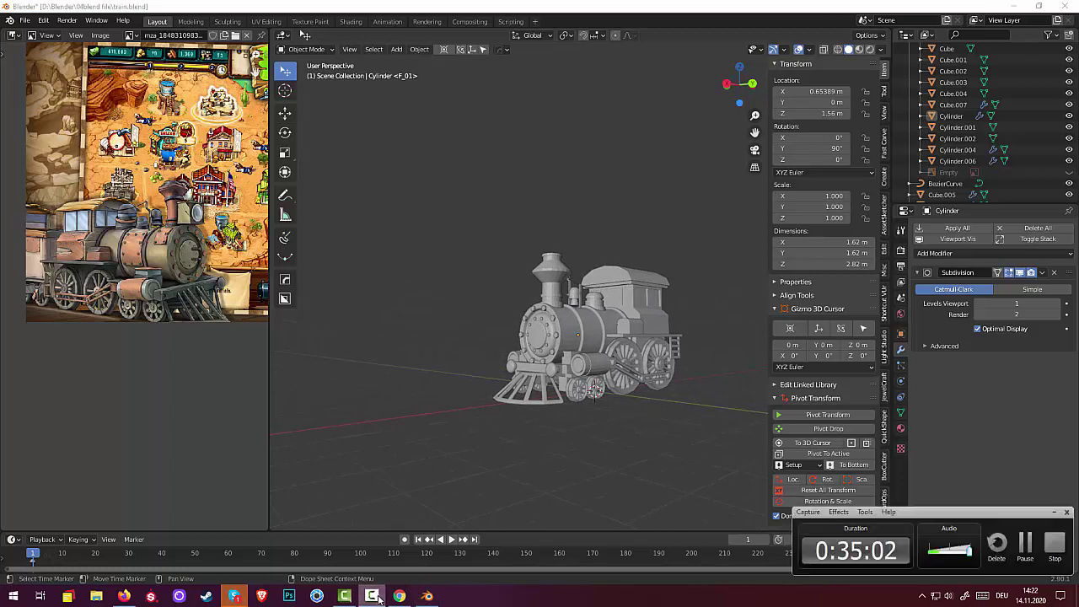